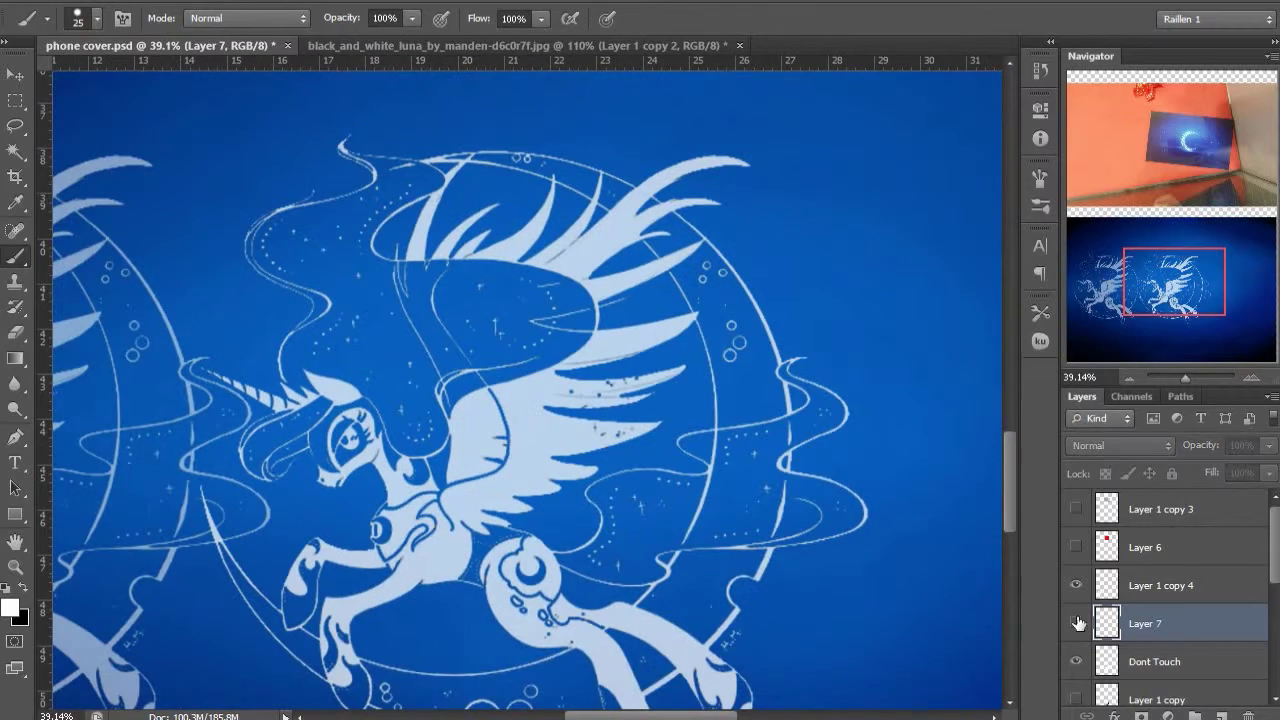
# Make Layer 7 visible and reduce the brush size to 10 px
pyautogui.click(1077, 622)
pyautogui.moveTo(475, 453); pyautogui.dragTo(494, 368)
pyautogui.press('[')
pyautogui.press('[')
pyautogui.press('[')
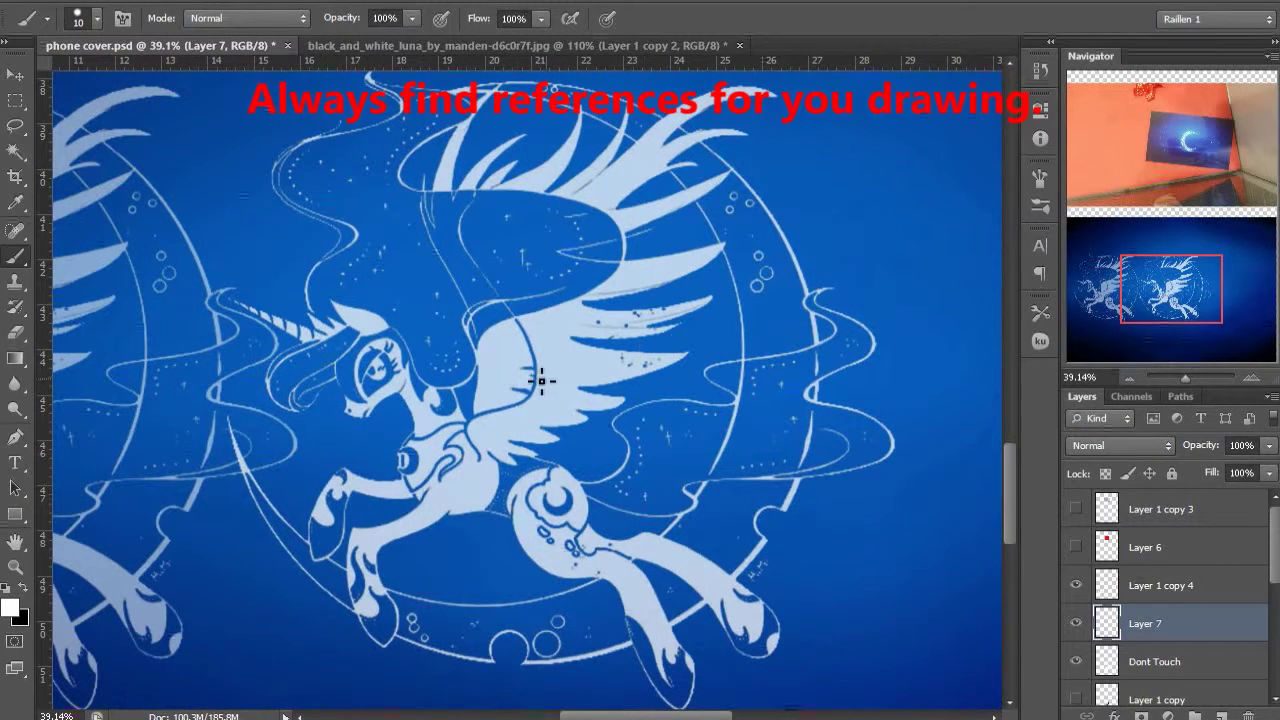
pyautogui.moveTo(577, 326)
pyautogui.mouseDown()
pyautogui.moveTo(533, 340)
pyautogui.moveTo(568, 355)
pyautogui.moveTo(581, 408)
pyautogui.mouseUp()
pyautogui.moveTo(583, 330)
pyautogui.mouseDown()
pyautogui.moveTo(600, 396)
pyautogui.moveTo(671, 414)
pyautogui.mouseUp()
pyautogui.press('e')
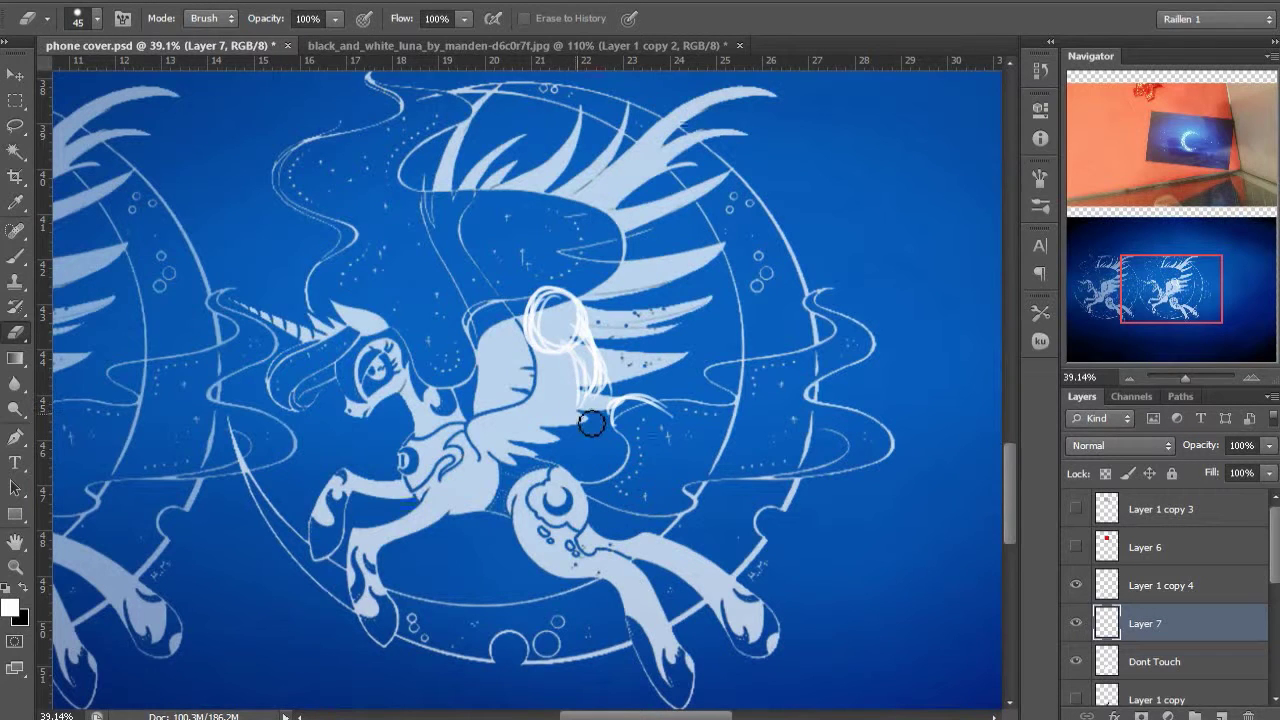
pyautogui.moveTo(556, 300)
pyautogui.mouseDown()
pyautogui.moveTo(529, 332)
pyautogui.moveTo(592, 420)
pyautogui.moveTo(590, 313)
pyautogui.mouseUp()
# Add a new layer above Layer 7 and set the brush's foreground colour to red
pyautogui.click(1221, 715)
pyautogui.press('b')
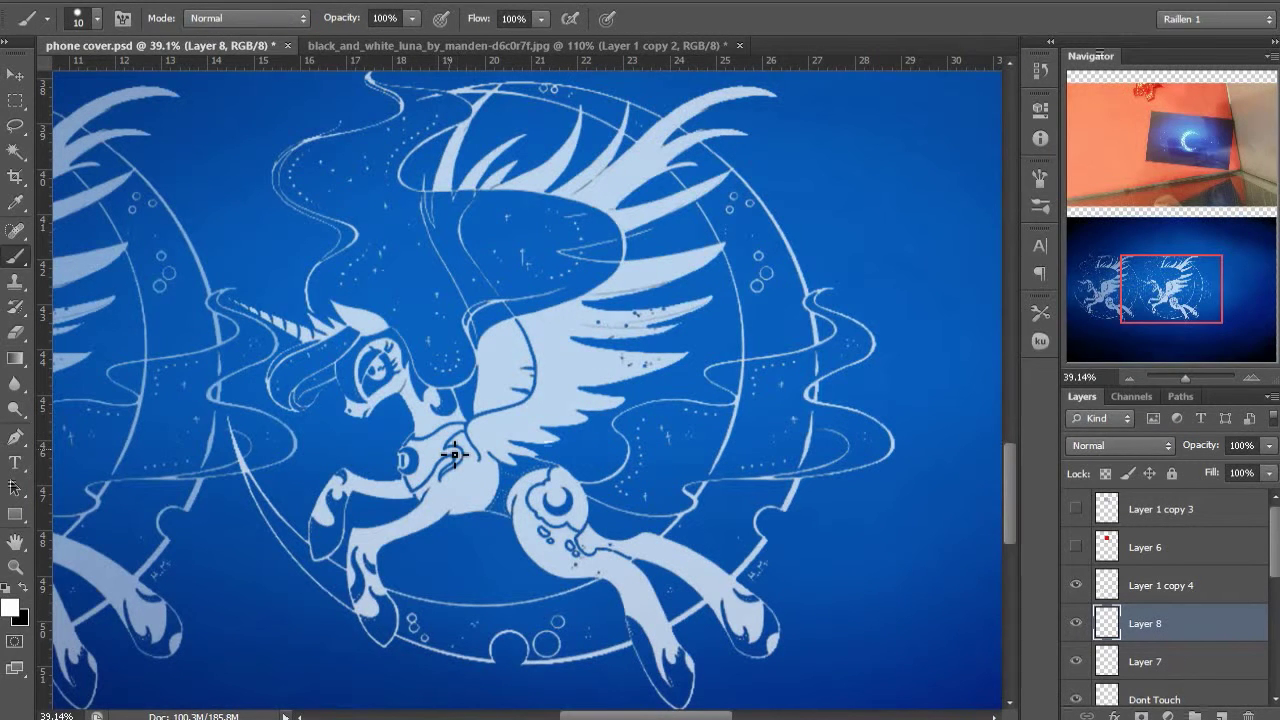
pyautogui.click(10, 607)
pyautogui.click(872, 200)
pyautogui.click(1094, 137)
# Sketch the new pony's round head, pointed horn and muzzle, and set the layer opacity to 76%
pyautogui.moveTo(530, 367)
pyautogui.mouseDown()
pyautogui.moveTo(530, 314)
pyautogui.moveTo(520, 370)
pyautogui.mouseUp()
pyautogui.moveTo(1212, 449); pyautogui.dragTo(1194, 450)
pyautogui.moveTo(506, 318); pyautogui.dragTo(476, 259)
pyautogui.moveTo(476, 259); pyautogui.dragTo(490, 318)
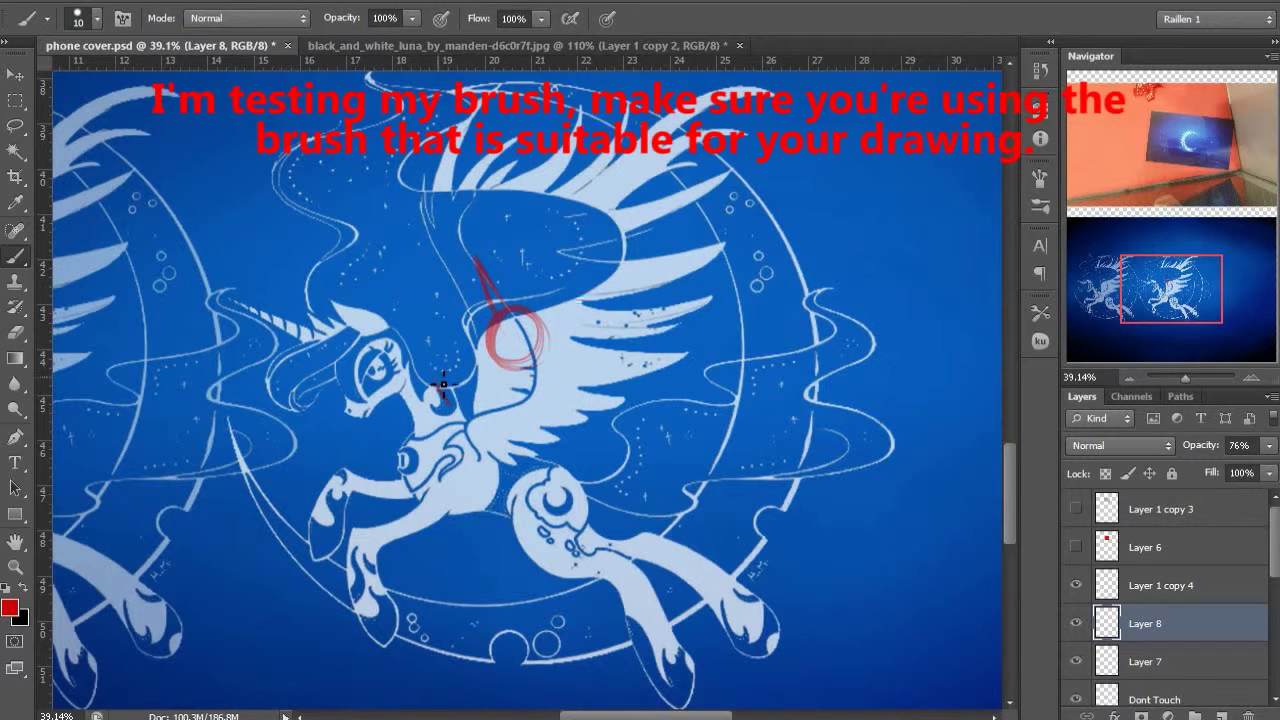
pyautogui.moveTo(437, 376); pyautogui.dragTo(433, 394)
pyautogui.moveTo(499, 326)
pyautogui.mouseDown()
pyautogui.moveTo(480, 355)
pyautogui.moveTo(514, 326)
pyautogui.moveTo(540, 340)
pyautogui.mouseUp()
# Transform the head sketch to tilt it slightly clockwise, and erase the stray mark beside it
pyautogui.hotkey('ctrl', 't')
pyautogui.moveTo(647, 350); pyautogui.dragTo(643, 377)
pyautogui.press('Return')
pyautogui.press('e')
pyautogui.moveTo(428, 370); pyautogui.dragTo(430, 396)
pyautogui.press('b')
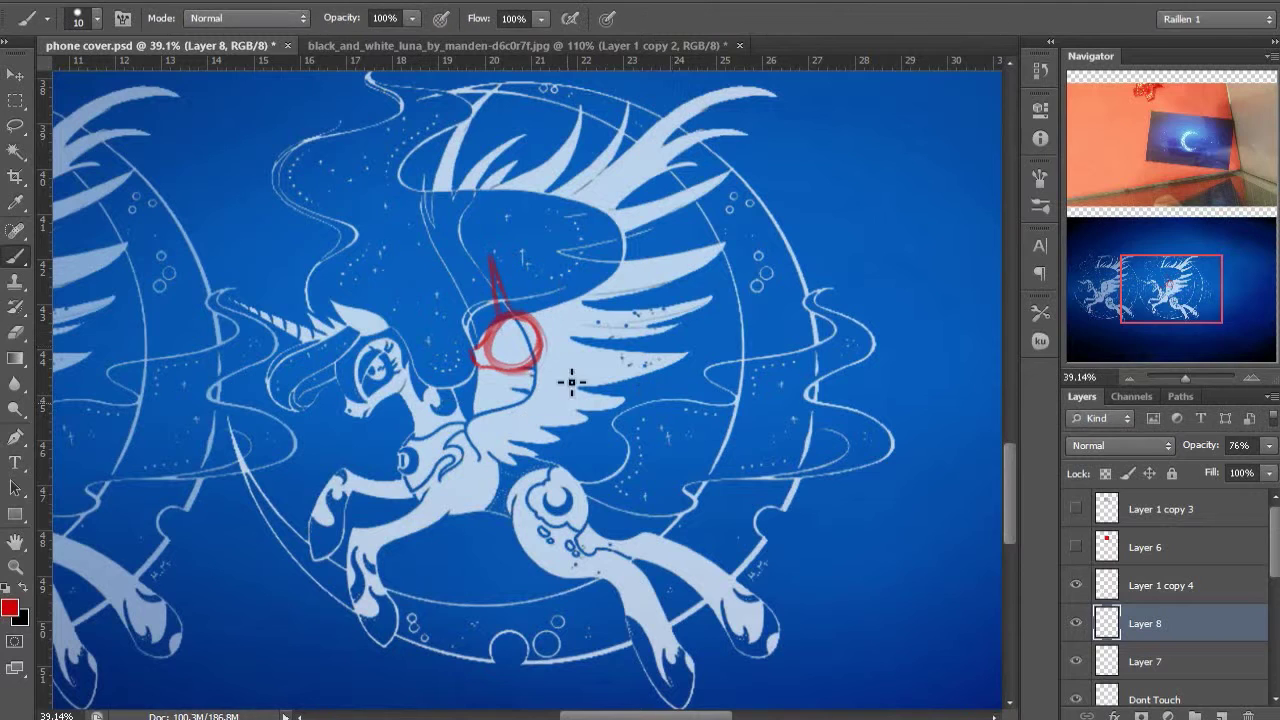
# Sketch the pony's neck, round chest, tapering torso and small hip circle below the head
pyautogui.moveTo(544, 342)
pyautogui.mouseDown()
pyautogui.moveTo(543, 407)
pyautogui.moveTo(520, 410)
pyautogui.moveTo(532, 407)
pyautogui.moveTo(522, 378)
pyautogui.moveTo(519, 452)
pyautogui.moveTo(550, 404)
pyautogui.moveTo(598, 438)
pyautogui.mouseUp()
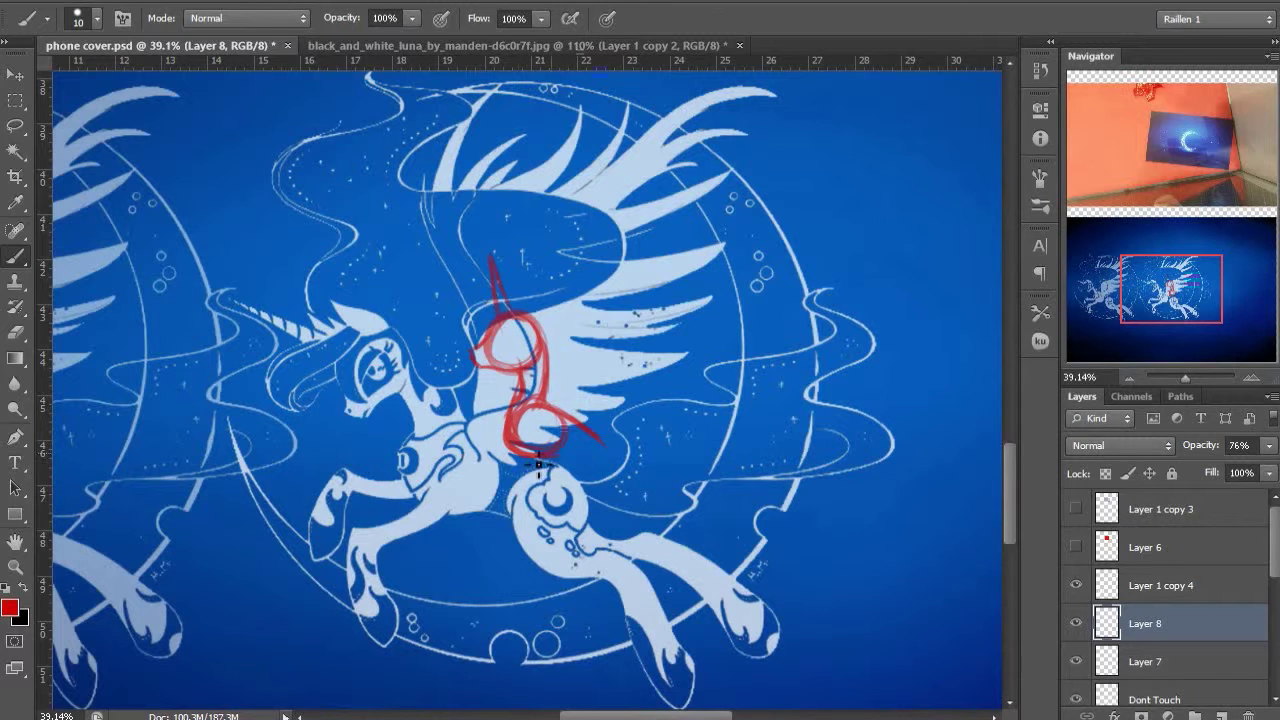
pyautogui.moveTo(538, 465)
pyautogui.mouseDown()
pyautogui.moveTo(574, 465)
pyautogui.moveTo(615, 473)
pyautogui.mouseUp()
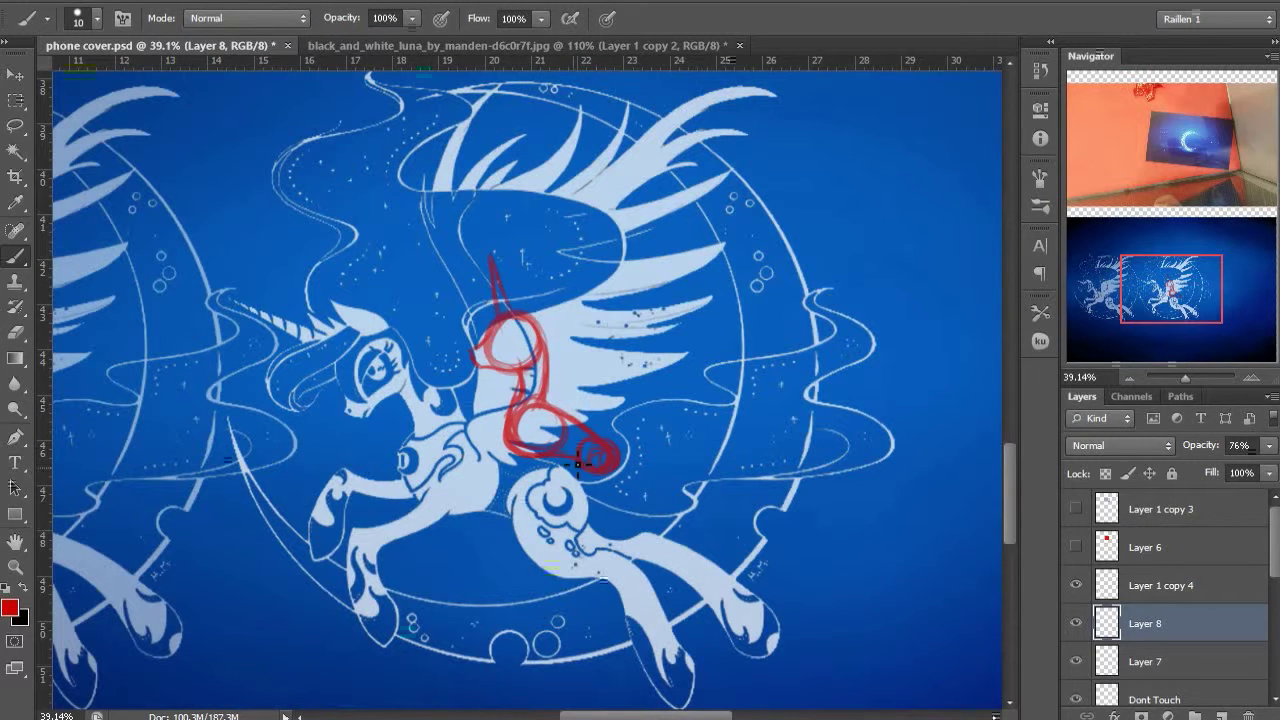
pyautogui.moveTo(688, 273)
pyautogui.mouseDown()
pyautogui.moveTo(694, 309)
pyautogui.moveTo(691, 195)
pyautogui.mouseUp()
# Move the red sketch onto the empty background beyond the white reference pony and enlarge it
pyautogui.press('v')
pyautogui.moveTo(621, 397)
pyautogui.mouseDown()
pyautogui.moveTo(582, 310)
pyautogui.moveTo(849, 331)
pyautogui.mouseUp()
pyautogui.moveTo(849, 331); pyautogui.dragTo(575, 397)
pyautogui.moveTo(575, 397)
pyautogui.mouseDown()
pyautogui.moveTo(759, 343)
pyautogui.moveTo(779, 313)
pyautogui.mouseUp()
pyautogui.press('b')
pyautogui.hotkey('ctrl', 't')
pyautogui.moveTo(701, 285); pyautogui.dragTo(147, 485)
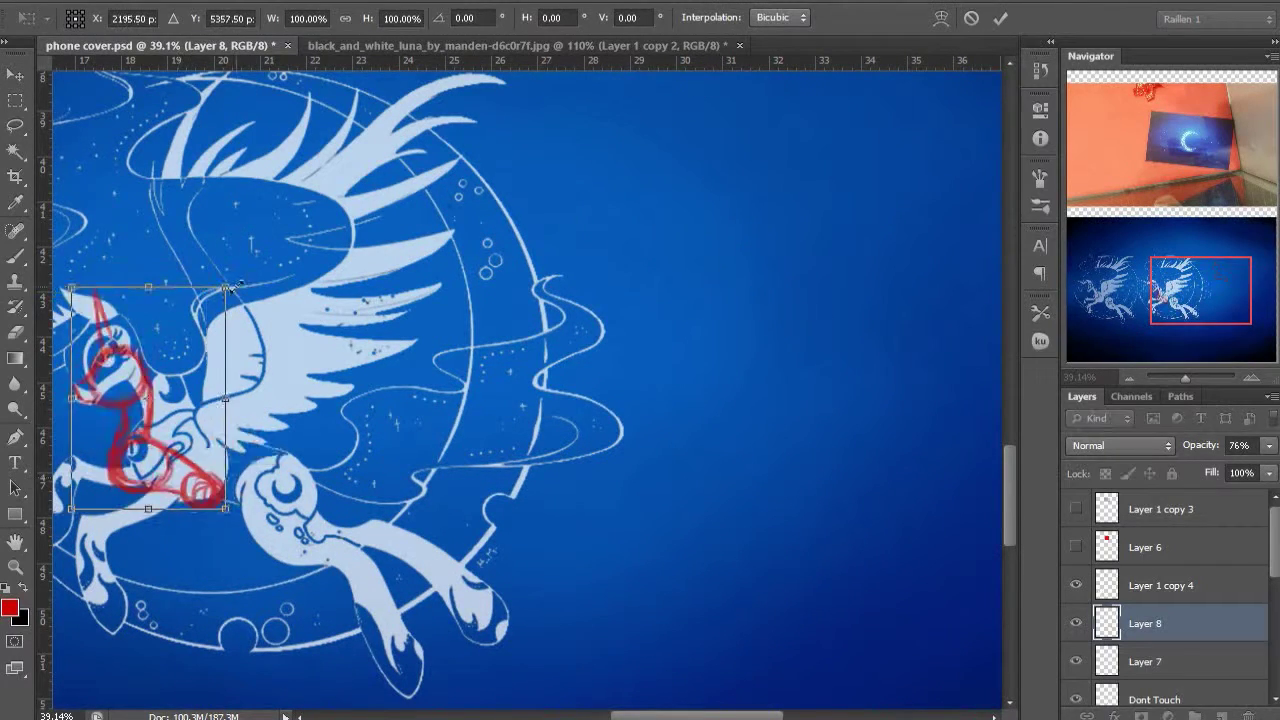
pyautogui.moveTo(226, 286); pyautogui.dragTo(369, 249)
pyautogui.press('Return')
pyautogui.press('b')
pyautogui.hotkey('ctrl', 'z')
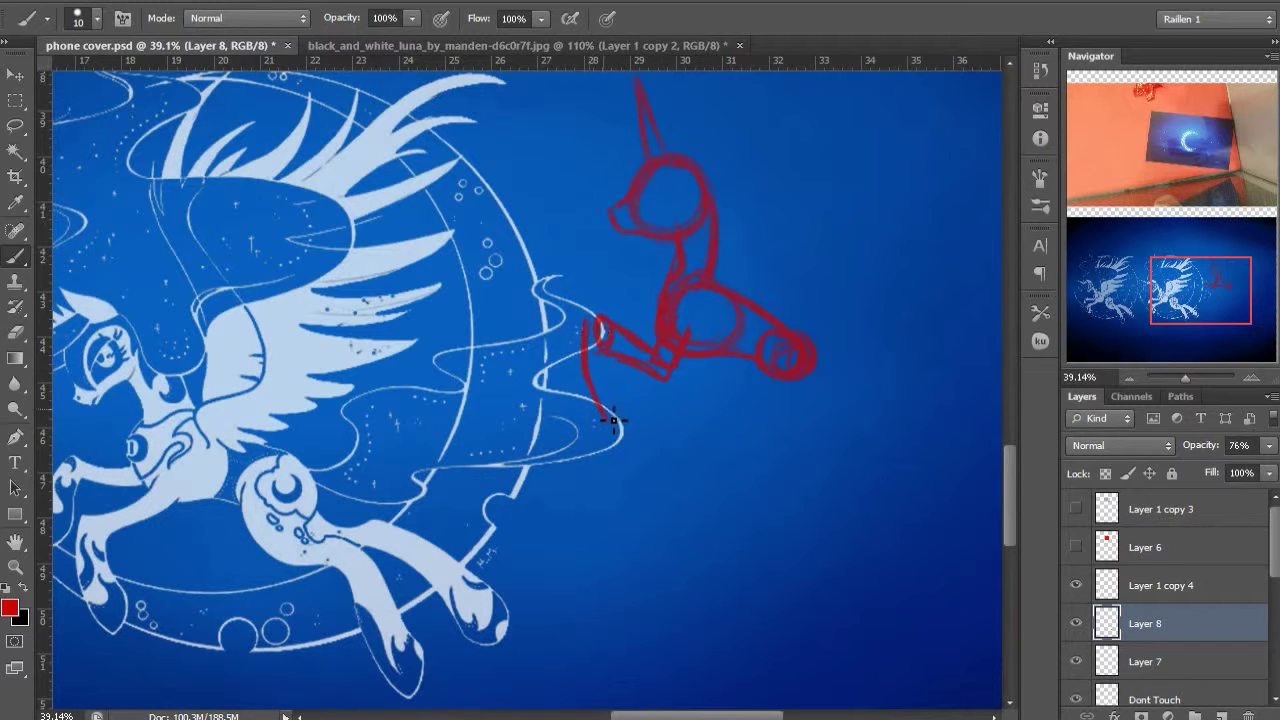
pyautogui.hotkey('ctrl', 'z')
pyautogui.press('e')
pyautogui.press('b')
pyautogui.moveTo(621, 396); pyautogui.dragTo(612, 433)
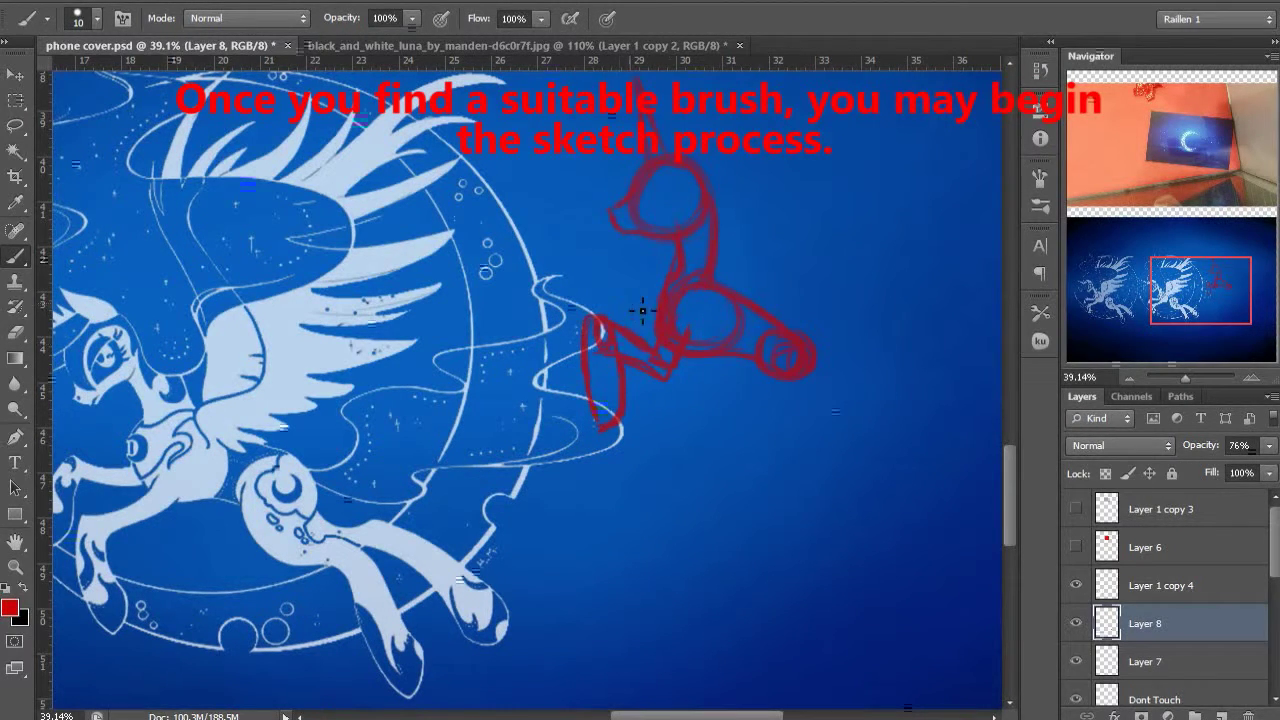
pyautogui.hotkey('ctrl', 'shift', 'z')
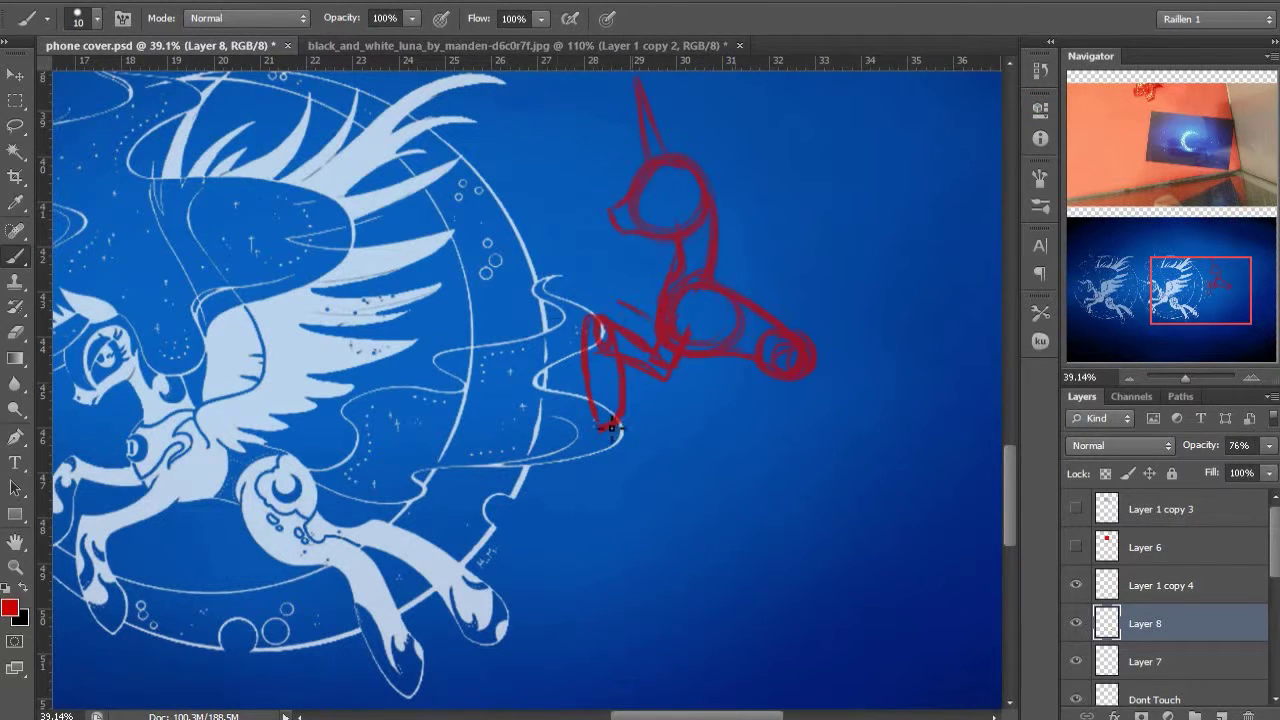
pyautogui.press('e')
pyautogui.moveTo(606, 308); pyautogui.dragTo(643, 360)
pyautogui.press('b')
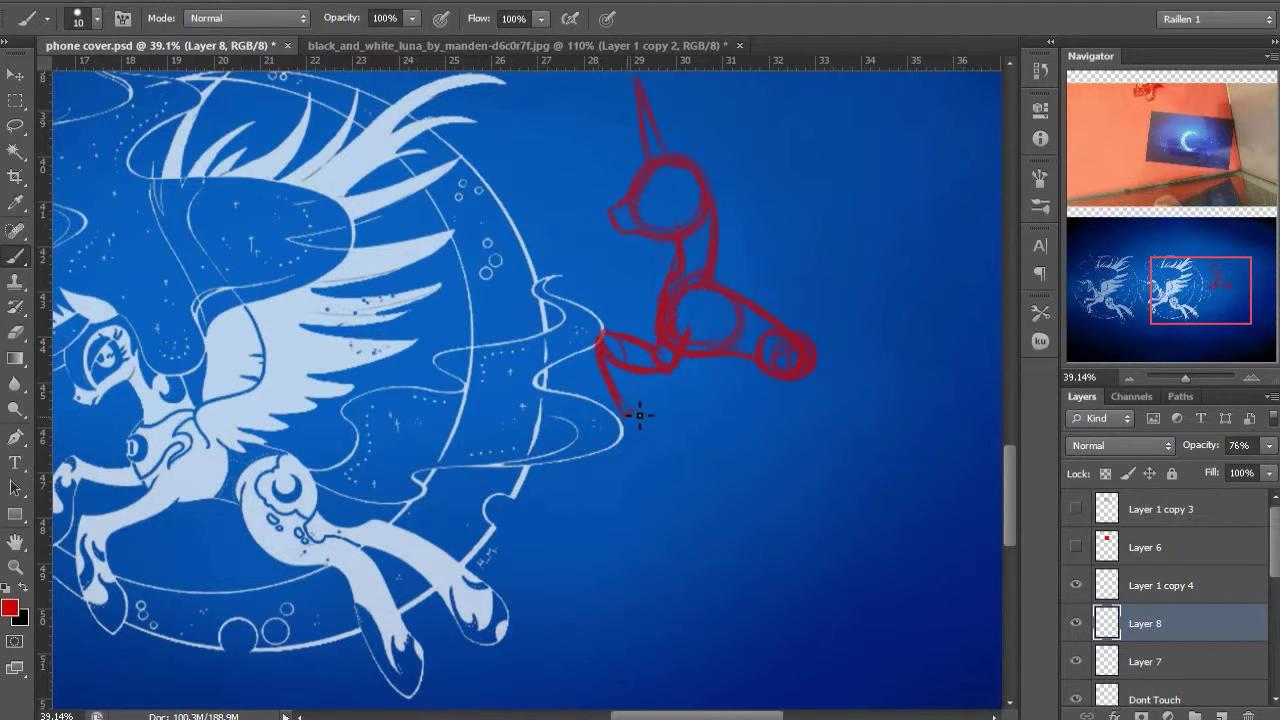
pyautogui.moveTo(602, 358); pyautogui.dragTo(613, 422)
pyautogui.moveTo(635, 397); pyautogui.dragTo(613, 422)
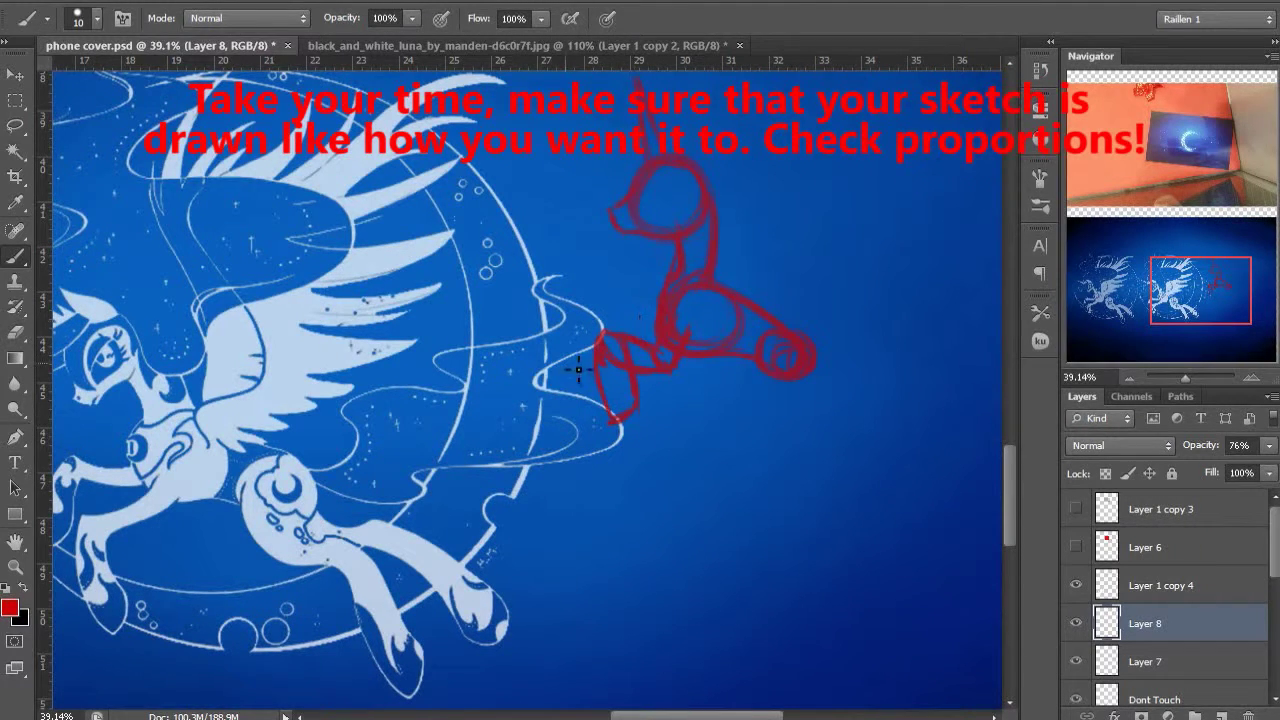
pyautogui.press('e')
pyautogui.moveTo(604, 335)
pyautogui.mouseDown()
pyautogui.moveTo(634, 446)
pyautogui.moveTo(660, 350)
pyautogui.mouseUp()
pyautogui.press('b')
# Rotate the head and torso sketch slightly clockwise and shift it a little lower
pyautogui.hotkey('ctrl', 't')
pyautogui.moveTo(876, 434); pyautogui.dragTo(851, 458)
pyautogui.press('Return')
pyautogui.hotkey('ctrl', 't')
pyautogui.moveTo(728, 368); pyautogui.dragTo(722, 400)
pyautogui.press('Return')
pyautogui.hotkey('ctrl', 'z')
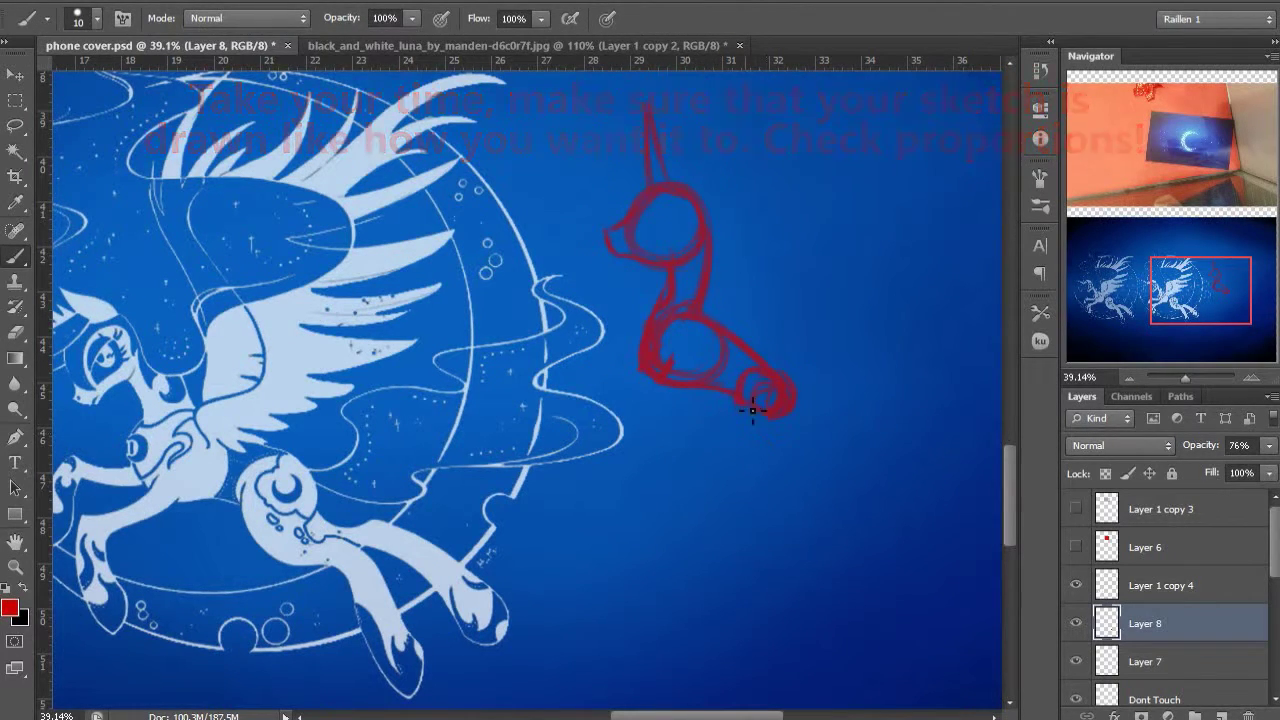
# Sketch the raised wing's curved leading edge from the pony's back and add the uppermost feathers
pyautogui.moveTo(716, 351)
pyautogui.mouseDown()
pyautogui.moveTo(592, 405)
pyautogui.moveTo(603, 436)
pyautogui.mouseUp()
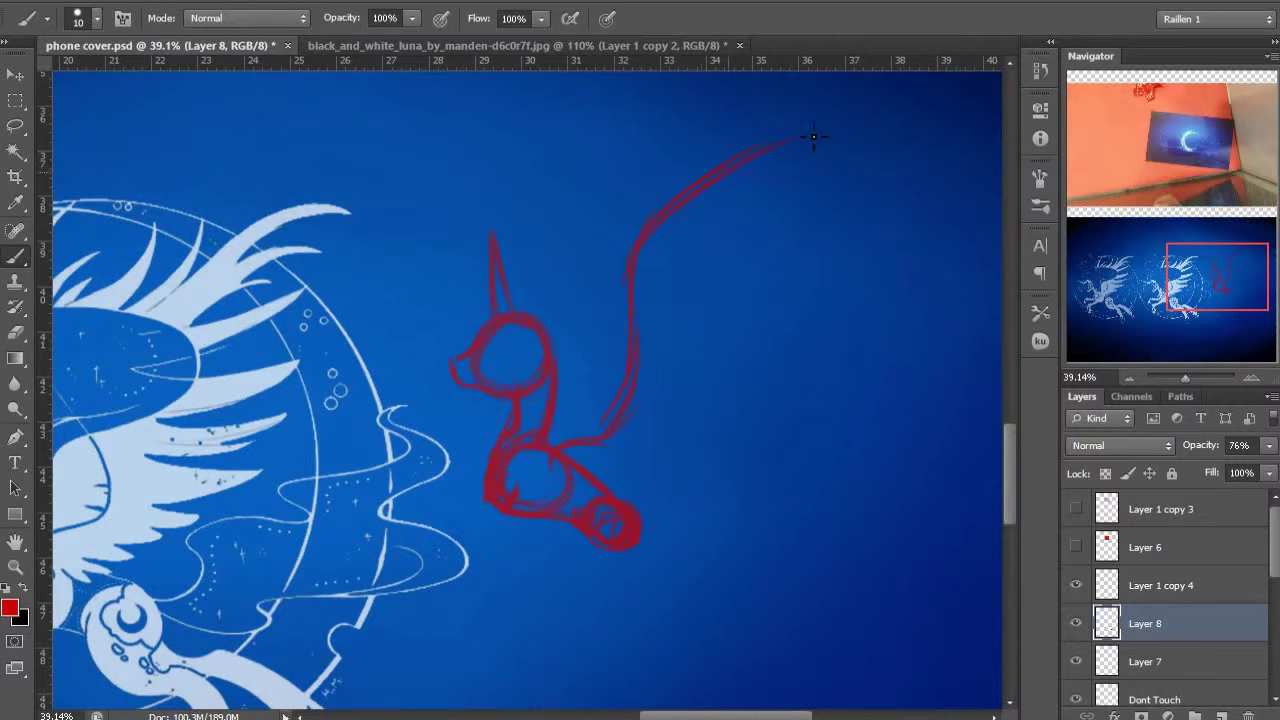
pyautogui.hotkey('ctrl', 'z')
pyautogui.moveTo(812, 129); pyautogui.dragTo(692, 256)
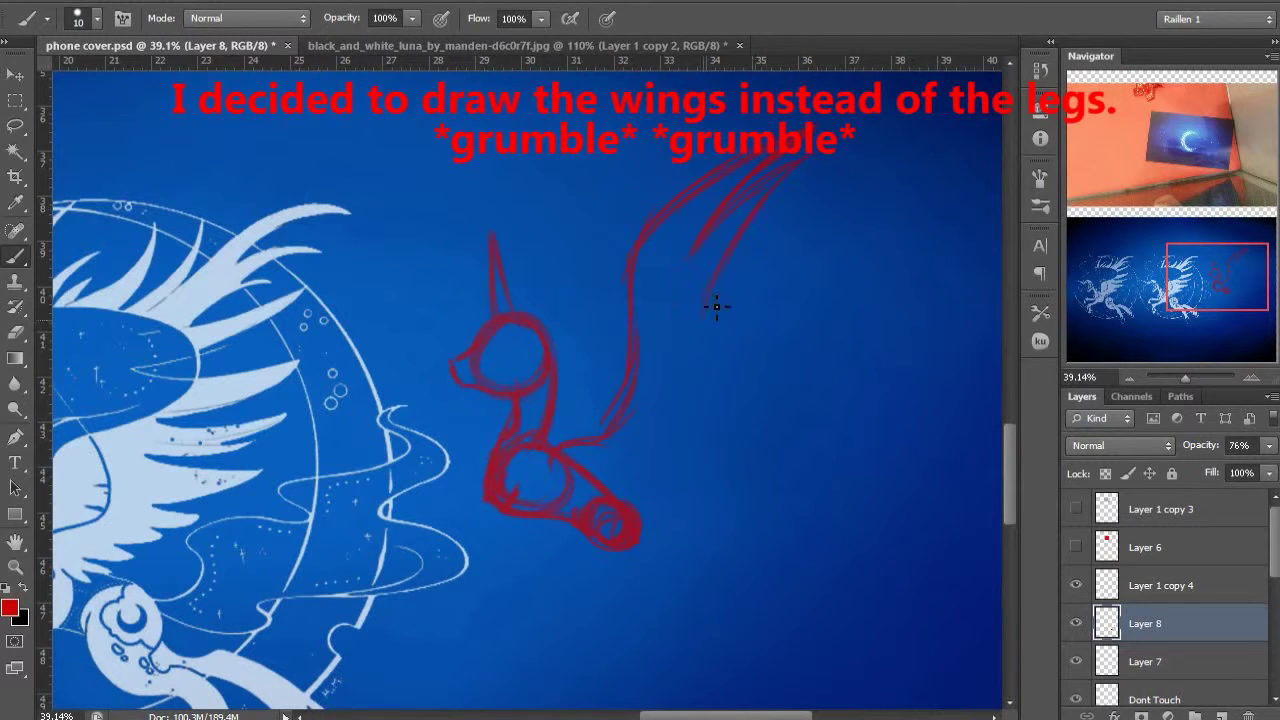
pyautogui.hotkey('ctrl', 'z')
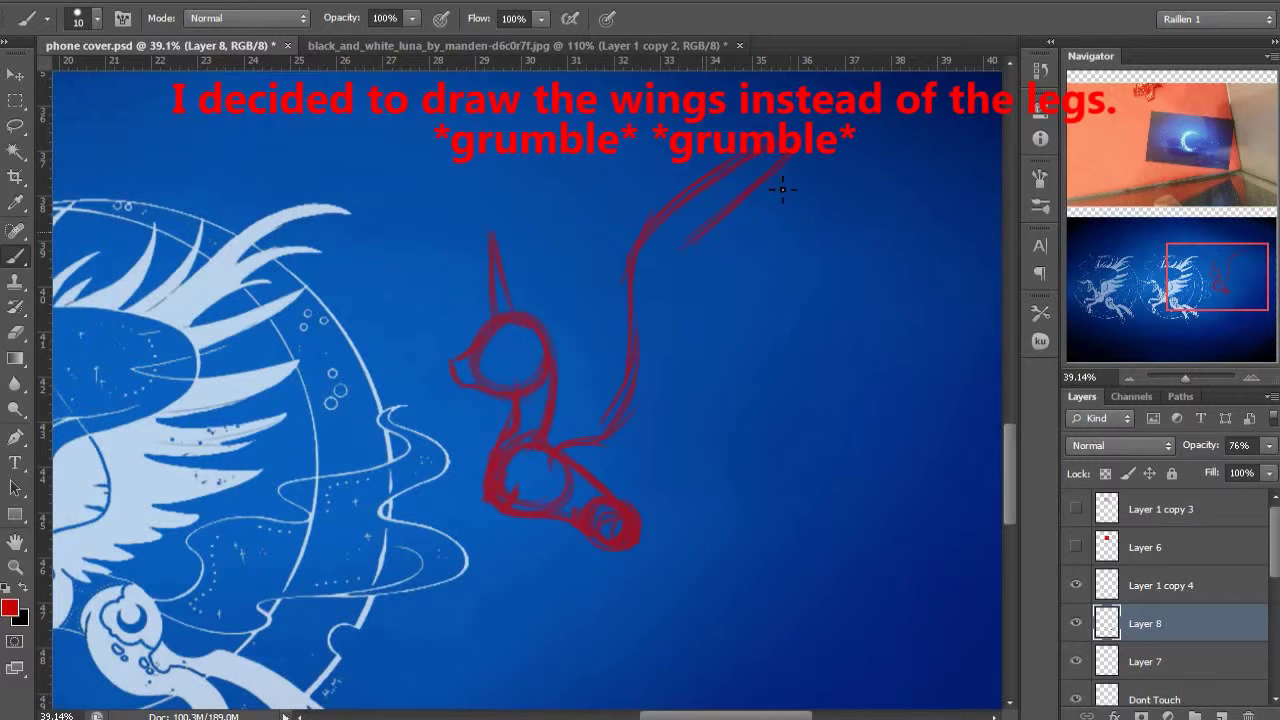
pyautogui.moveTo(615, 349); pyautogui.dragTo(611, 294)
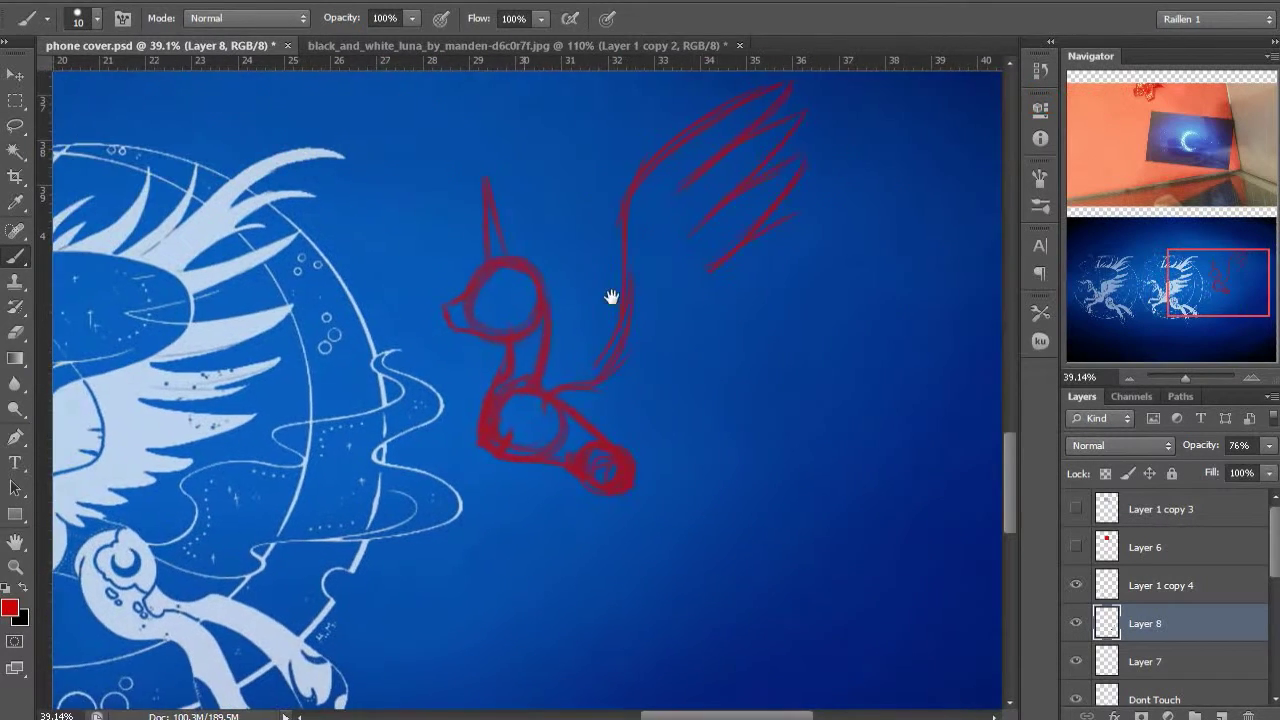
# Sketch the remaining pointed feathers down the wing's trailing edge to the pony's back
pyautogui.press('e')
pyautogui.press('b')
pyautogui.moveTo(799, 163); pyautogui.dragTo(679, 268)
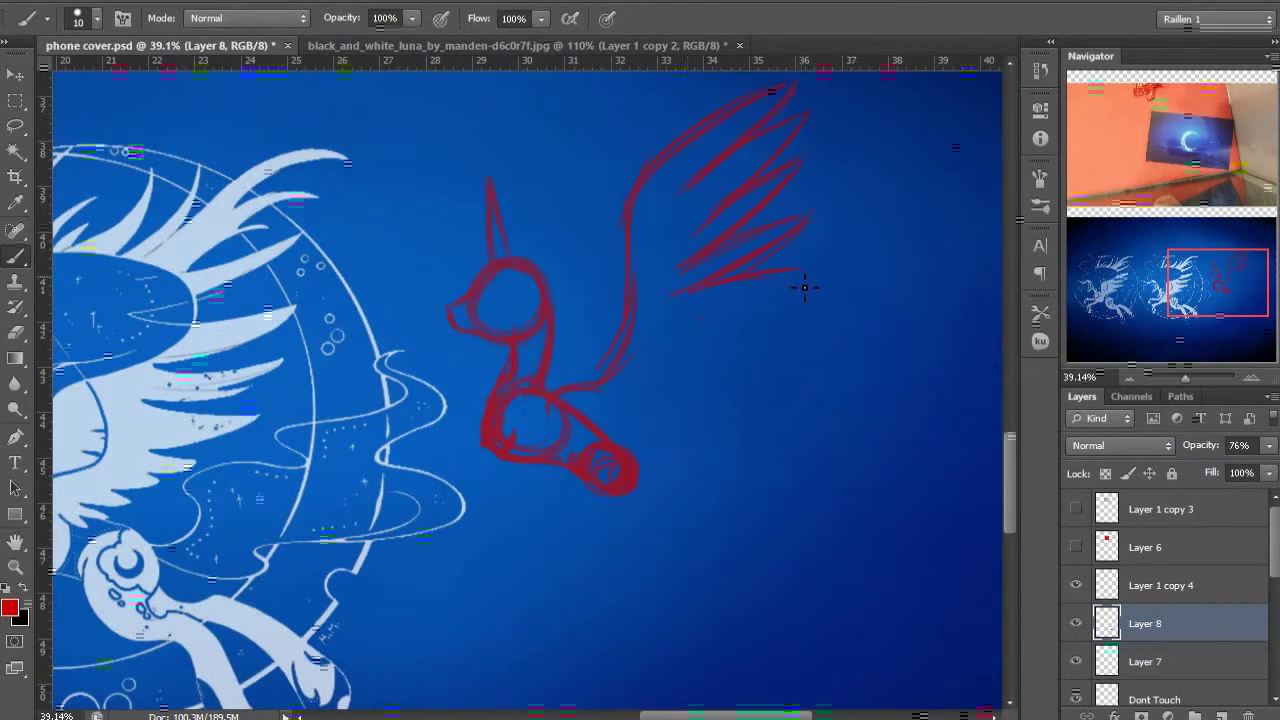
pyautogui.moveTo(780, 318); pyautogui.dragTo(670, 325)
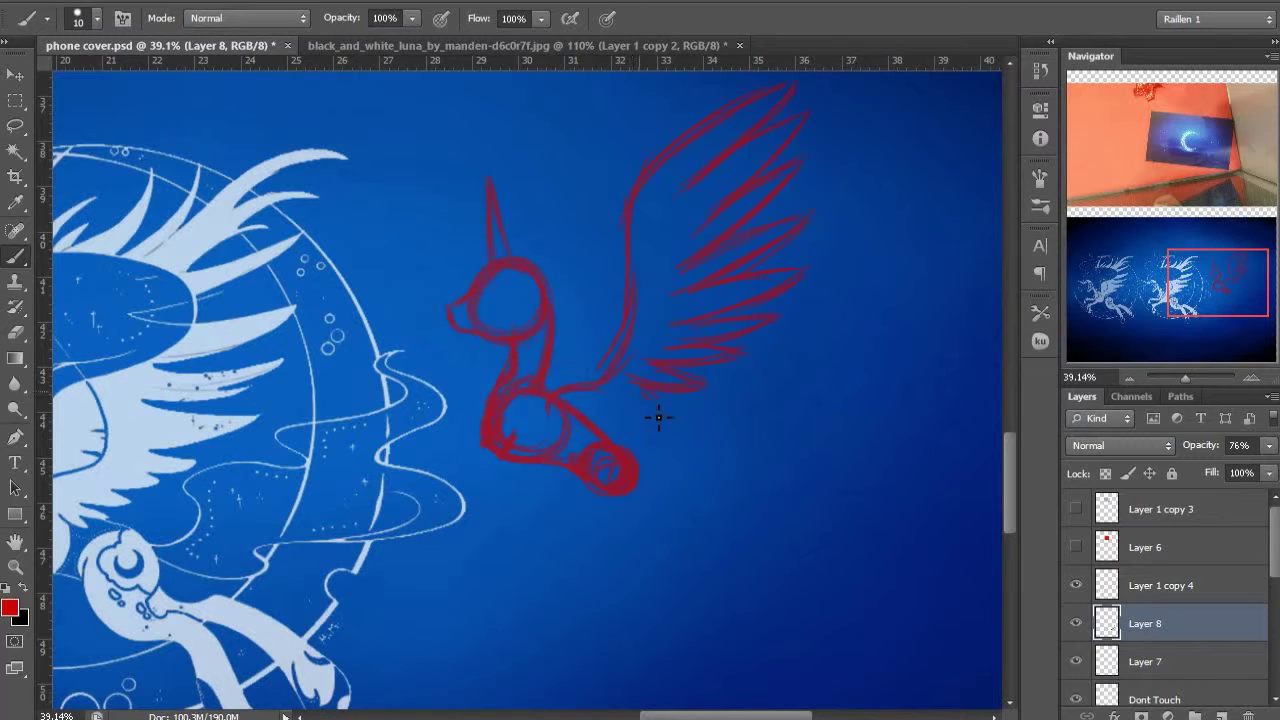
pyautogui.moveTo(626, 375)
pyautogui.mouseDown()
pyautogui.moveTo(601, 417)
pyautogui.moveTo(551, 447)
pyautogui.mouseUp()
# Erase and redraw the lower part of the wing's leading edge, and extend the wing tip with a longer feather
pyautogui.press('e')
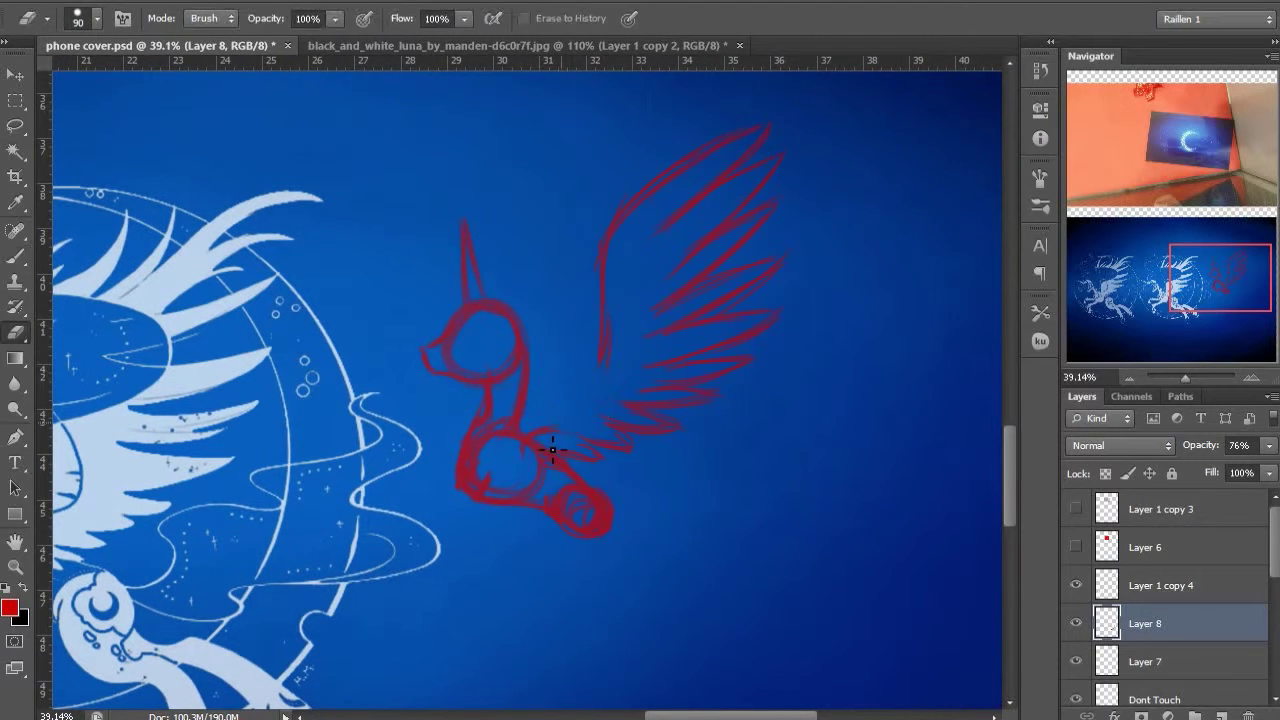
pyautogui.press('b')
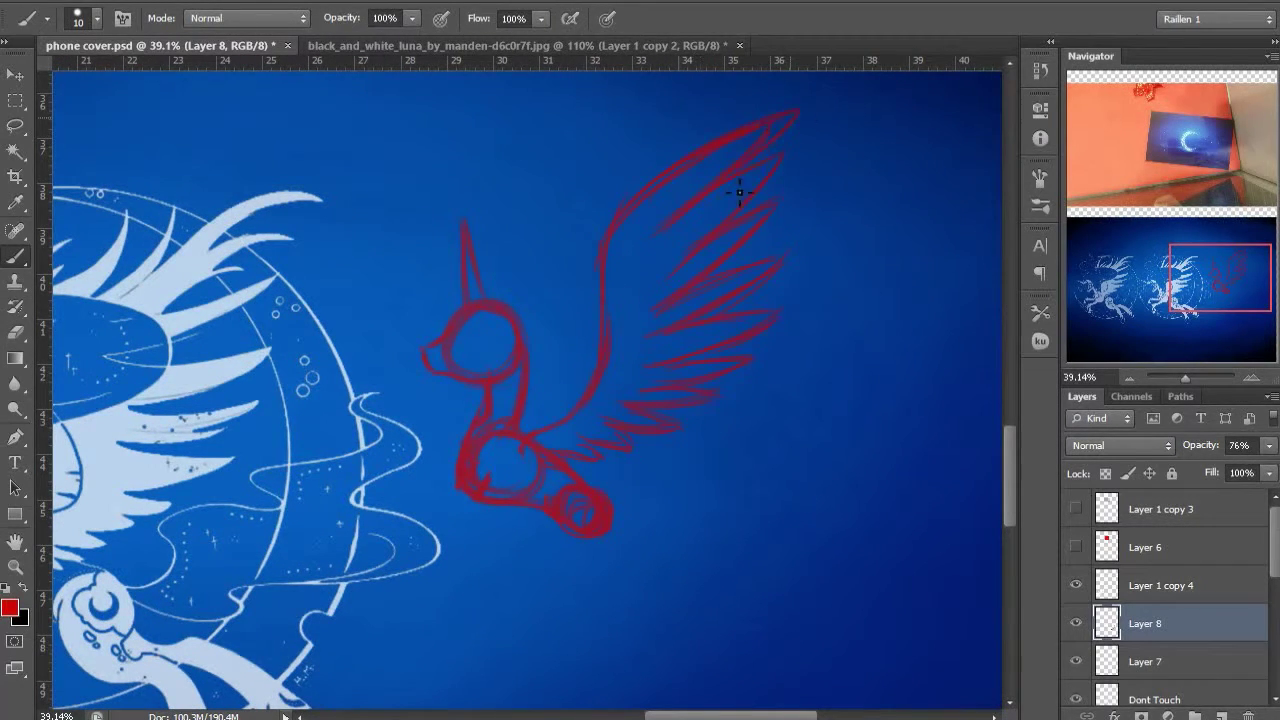
pyautogui.moveTo(740, 193); pyautogui.dragTo(780, 96)
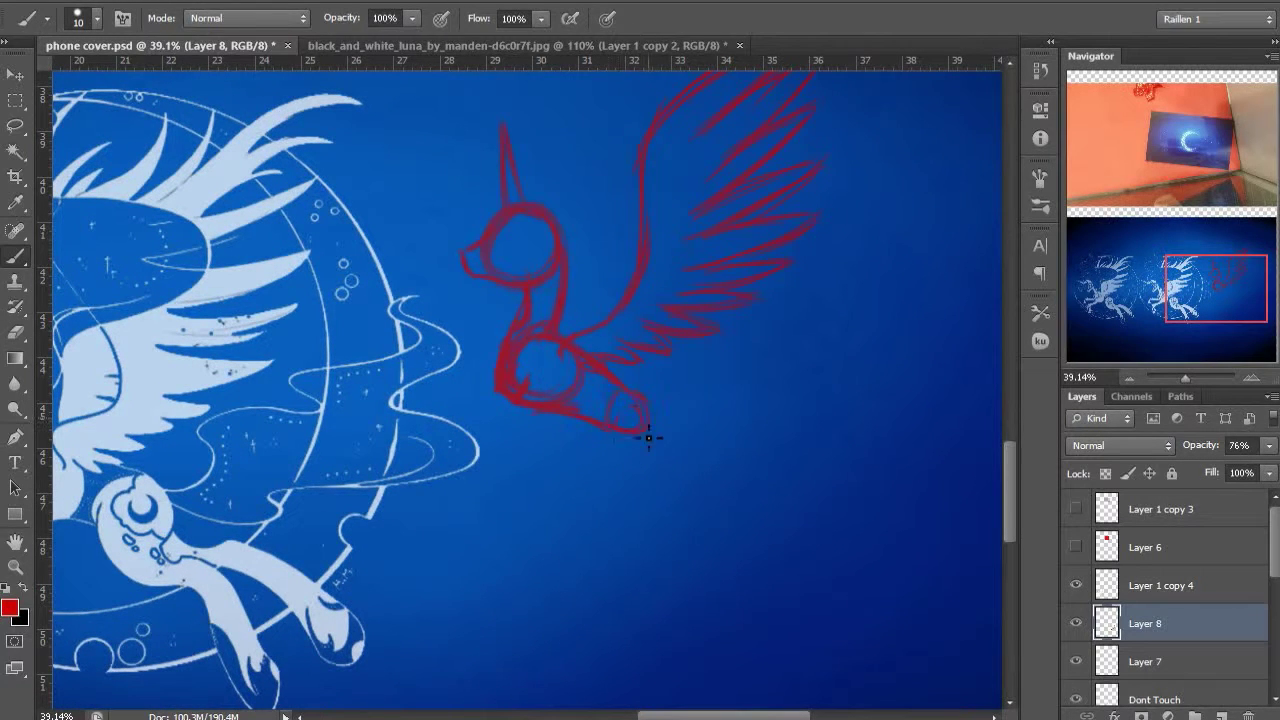
# Add a new layer and sketch the first front leg bent forward from the chest, including its hoof
pyautogui.scroll(-3, 648, 411)
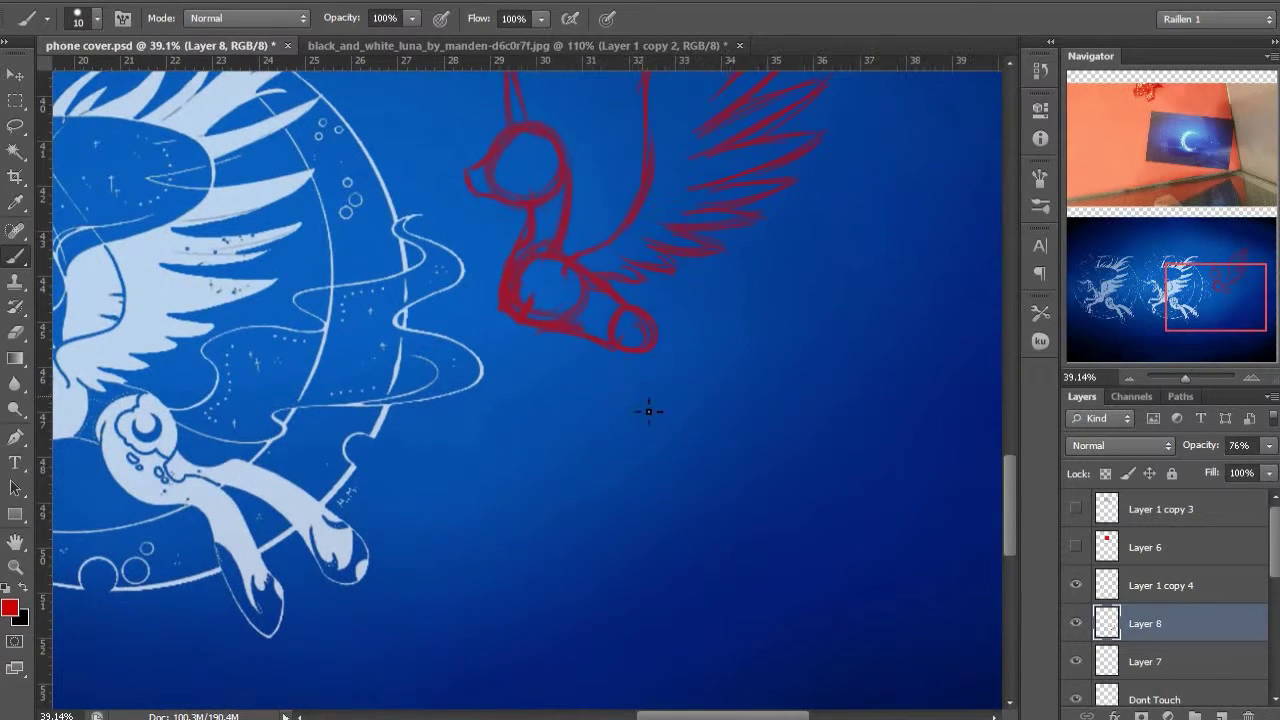
pyautogui.moveTo(742, 175)
pyautogui.mouseDown()
pyautogui.moveTo(646, 400)
pyautogui.moveTo(680, 213)
pyautogui.mouseUp()
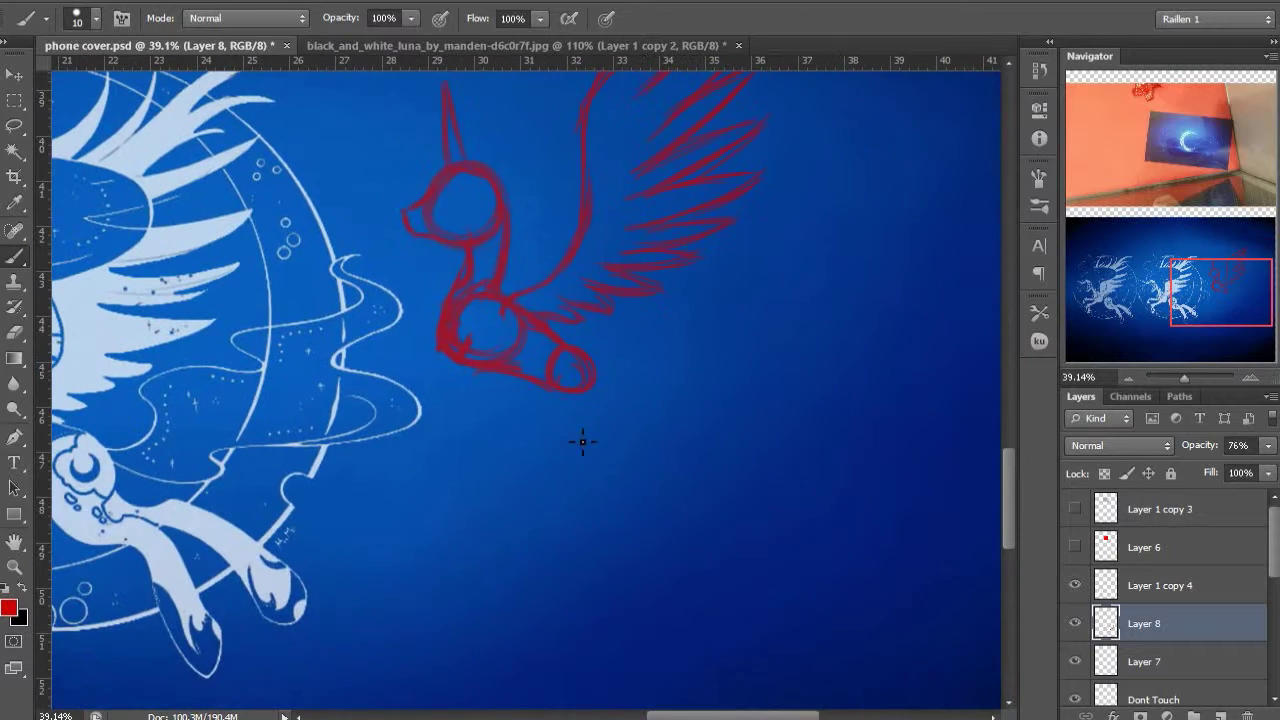
pyautogui.hscroll(-4, 560, 382)
pyautogui.scroll(-1, 558, 360)
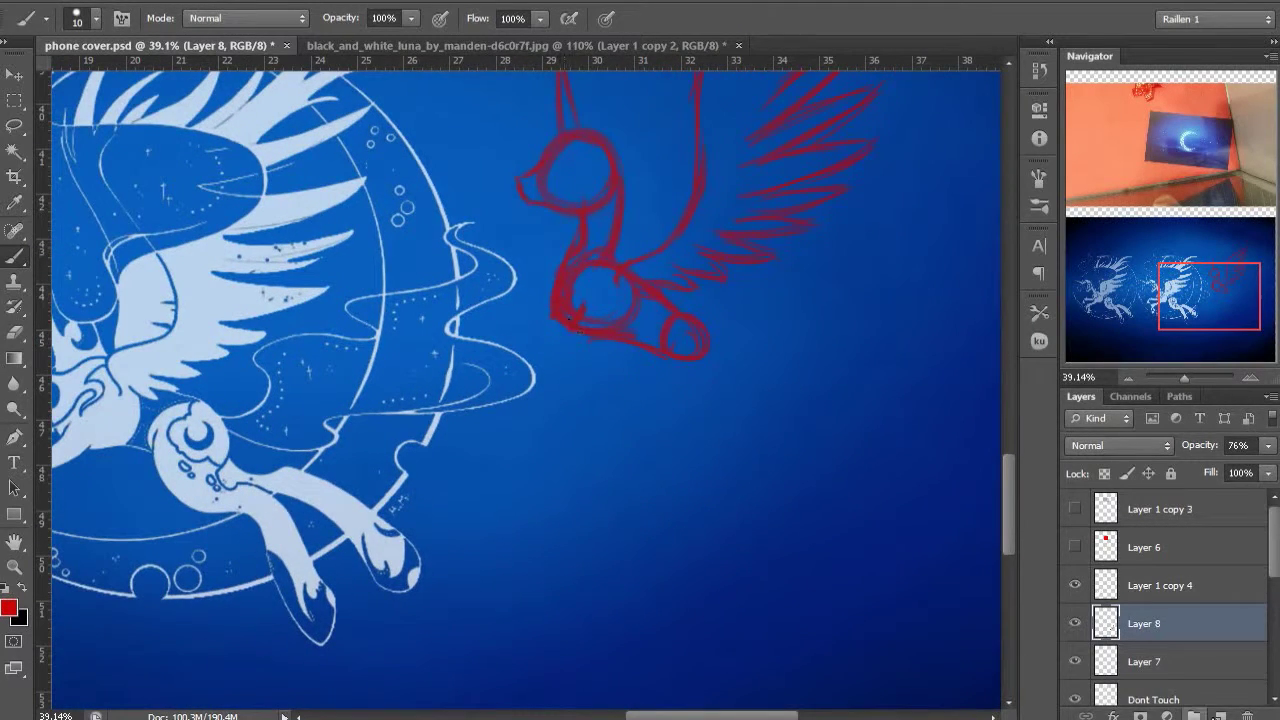
pyautogui.hotkey('ctrl', 'shift', 'alt', 'n')
pyautogui.moveTo(580, 353)
pyautogui.mouseDown()
pyautogui.moveTo(655, 383)
pyautogui.moveTo(590, 355)
pyautogui.mouseUp()
pyautogui.moveTo(499, 377); pyautogui.dragTo(500, 398)
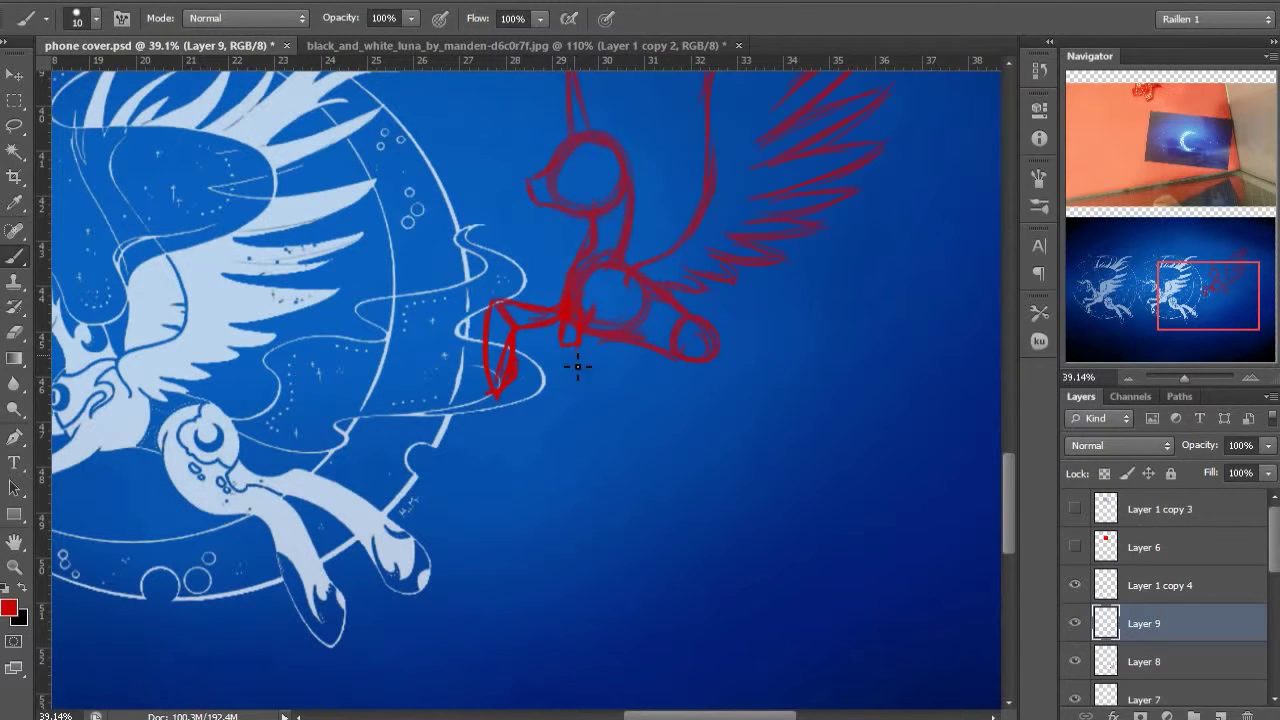
# Erase and redraw the top of the second front leg beneath the chest
pyautogui.press('e')
pyautogui.moveTo(556, 378)
pyautogui.mouseDown()
pyautogui.moveTo(574, 338)
pyautogui.moveTo(578, 348)
pyautogui.mouseUp()
pyautogui.press('b')
pyautogui.hotkey('ctrl', 'z')
pyautogui.moveTo(713, 352); pyautogui.dragTo(720, 394)
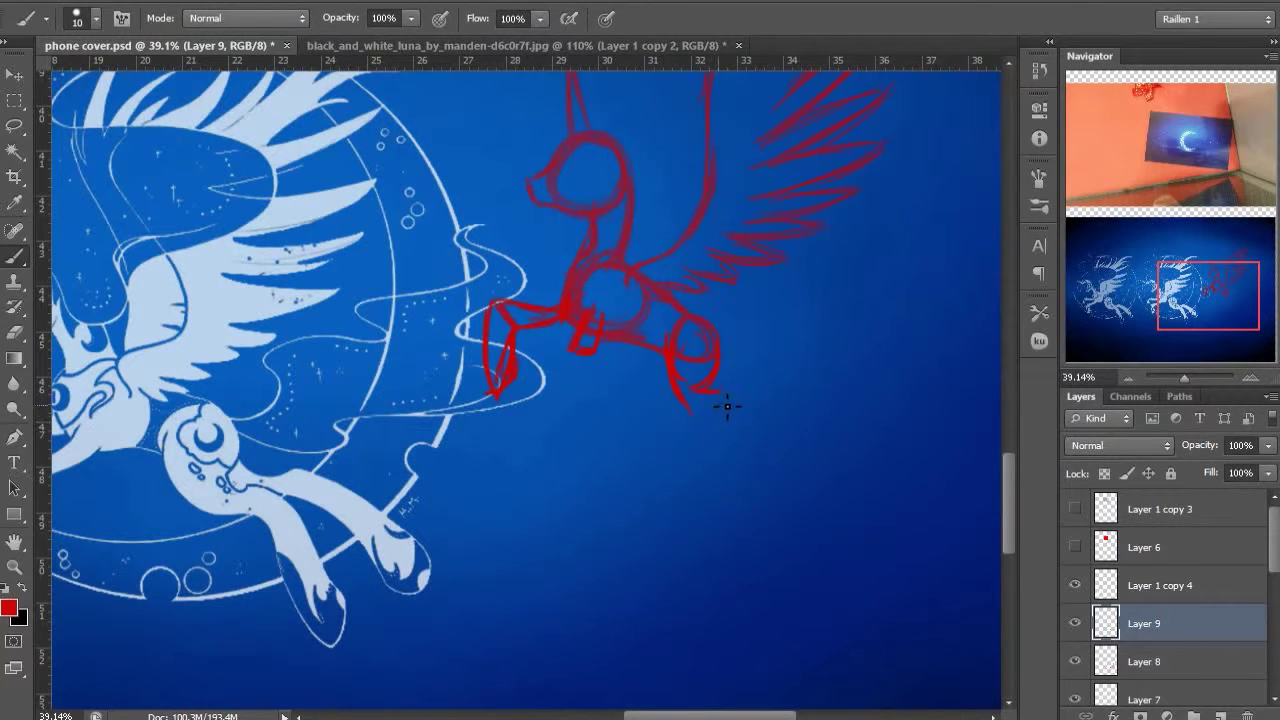
pyautogui.moveTo(718, 396); pyautogui.dragTo(704, 512)
pyautogui.hotkey('ctrl', 'z')
pyautogui.moveTo(725, 380); pyautogui.dragTo(766, 458)
pyautogui.moveTo(711, 400); pyautogui.dragTo(716, 500)
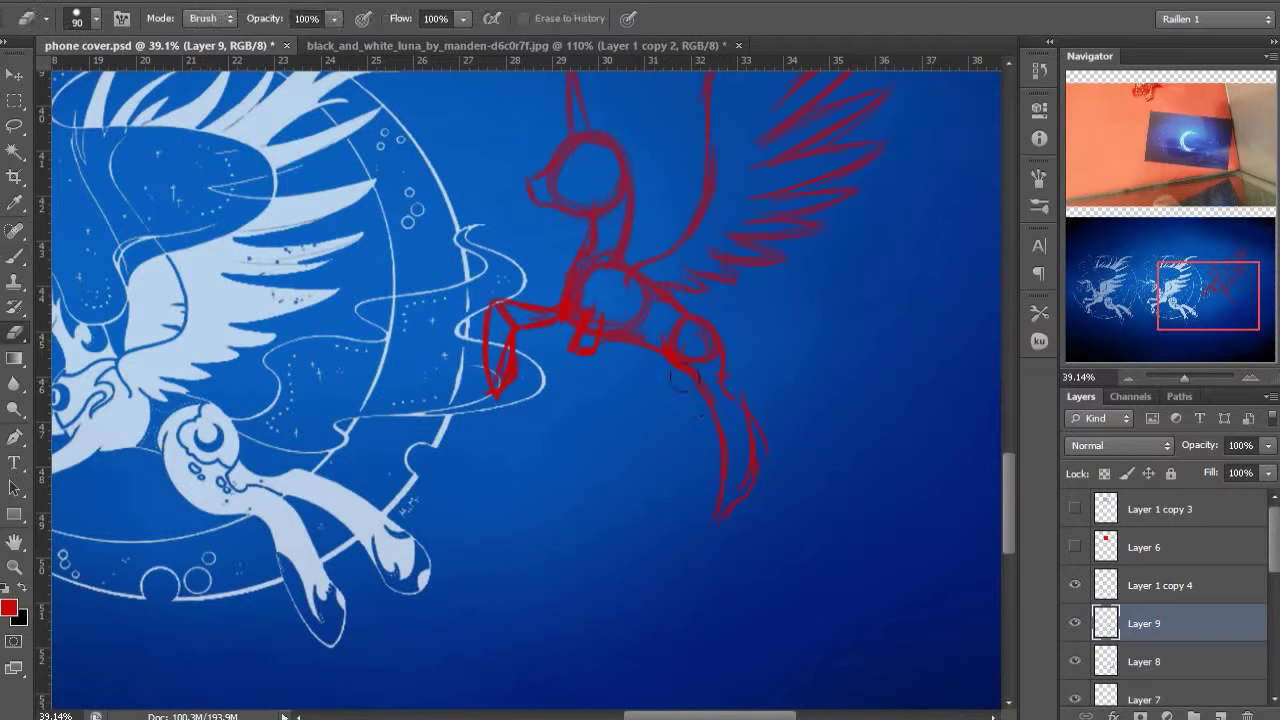
pyautogui.hotkey('ctrl', 'alt', 'z')
pyautogui.hotkey('ctrl', 'alt', 'z')
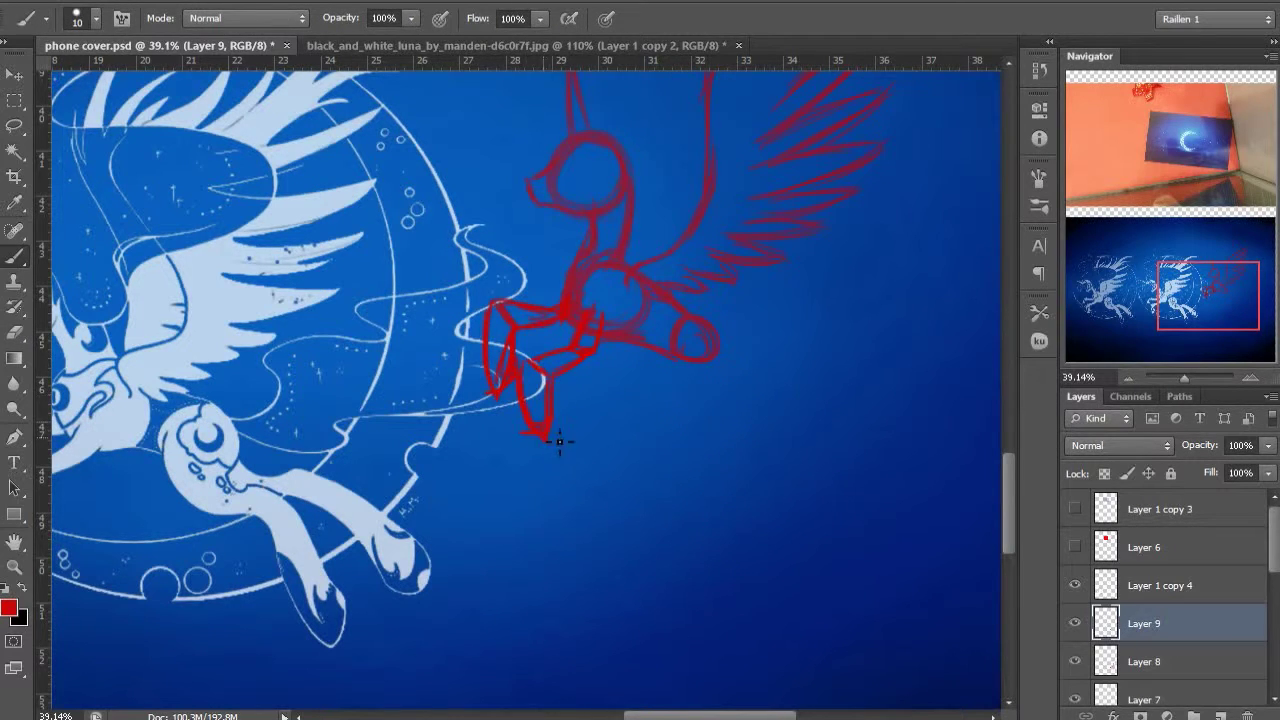
# Select Layer 8 and Layer 9 together and rotate the whole pony sketch clockwise into a more upright pose
pyautogui.moveTo(688, 408); pyautogui.dragTo(668, 437)
pyautogui.click(1149, 662)
pyautogui.keyDown('ctrl'); pyautogui.click(1156, 627); pyautogui.keyUp('ctrl')
pyautogui.hotkey('ctrl', 't')
pyautogui.moveTo(940, 415); pyautogui.dragTo(929, 463)
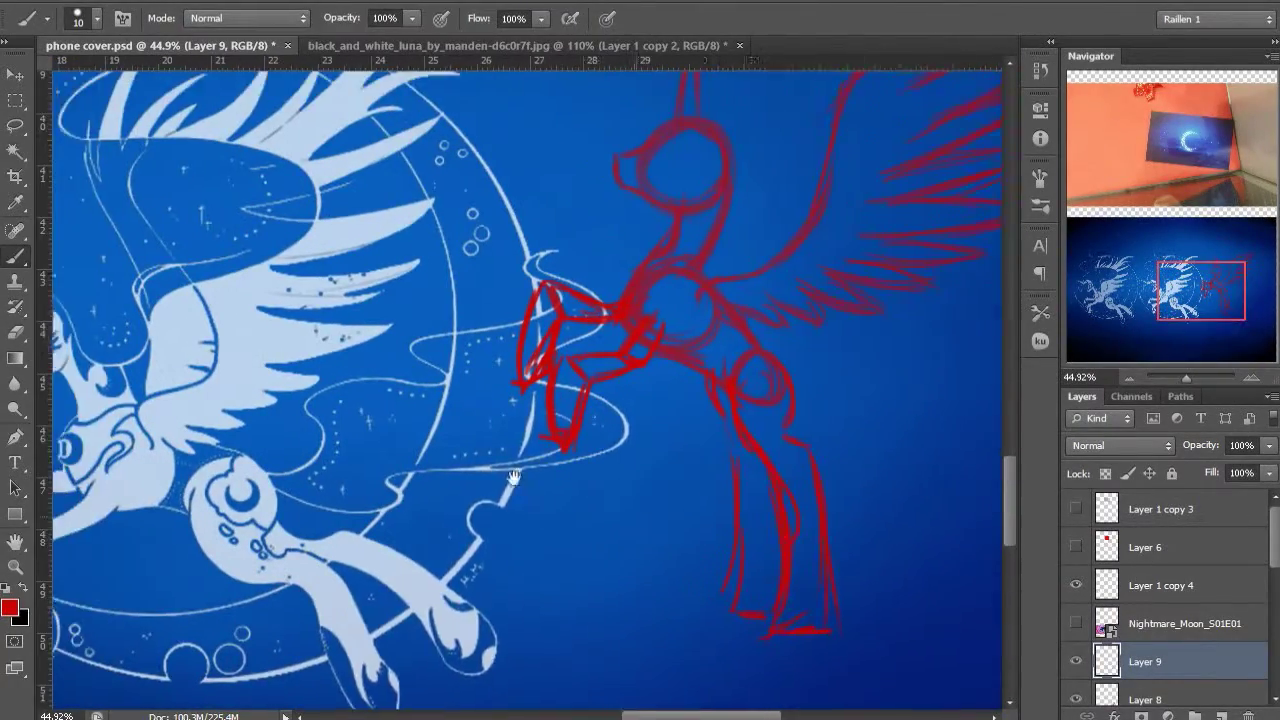
# Set Layer 9's opacity to 75% and erase the surplus hind-leg and hoof lines
pyautogui.moveTo(514, 478); pyautogui.dragTo(464, 438)
pyautogui.press('e')
pyautogui.moveTo(1200, 445); pyautogui.dragTo(1175, 445)
pyautogui.moveTo(698, 400); pyautogui.dragTo(765, 520)
pyautogui.press('b')
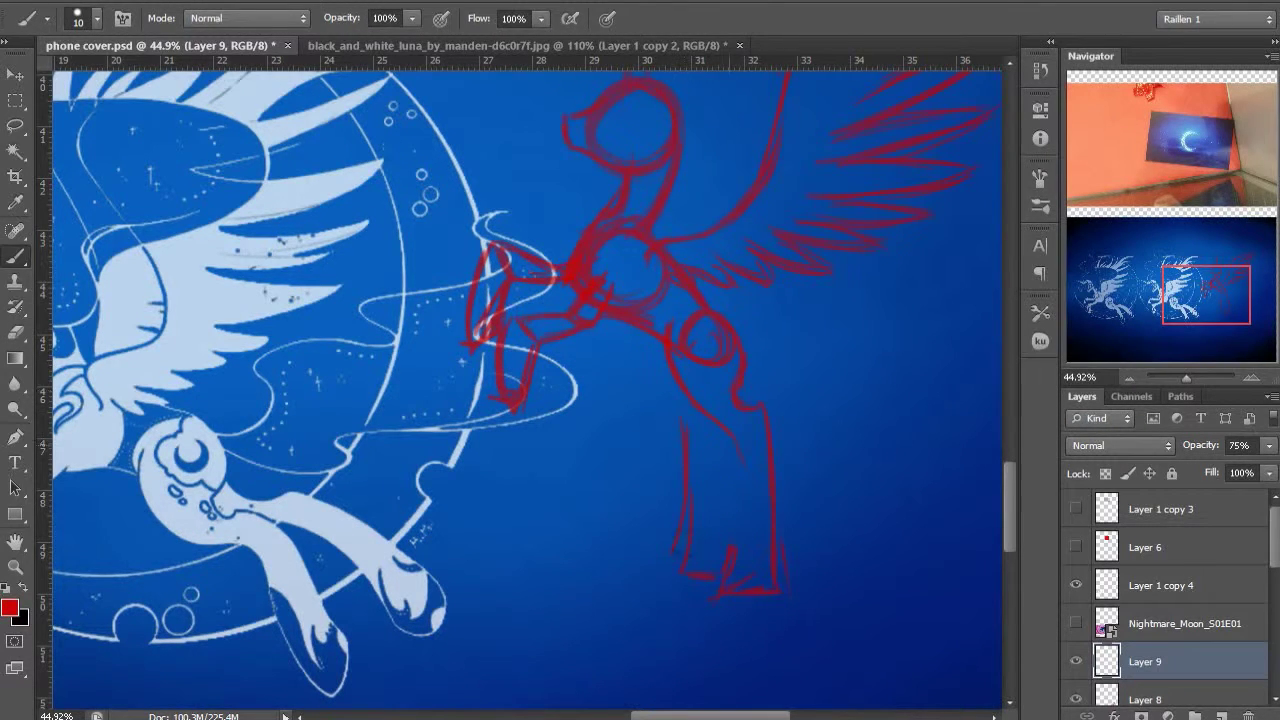
pyautogui.press('e')
pyautogui.moveTo(725, 440); pyautogui.dragTo(690, 588)
pyautogui.press('b')
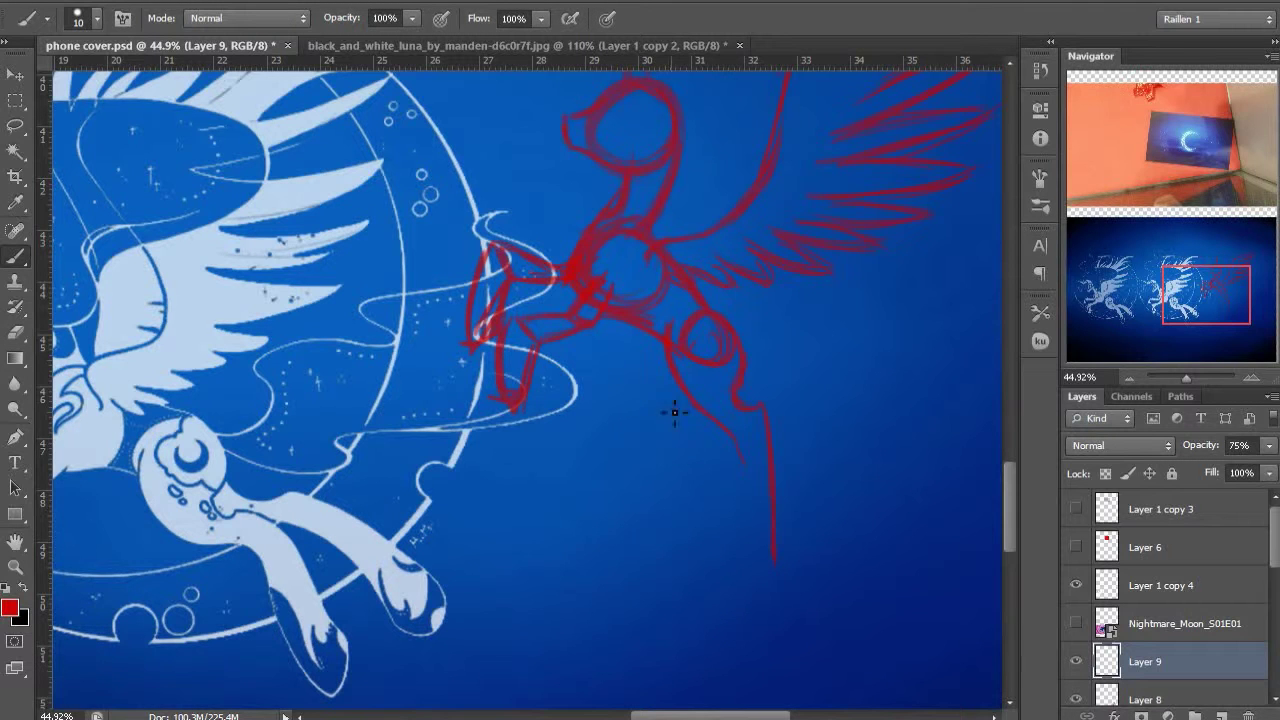
# Redraw the hind leg's inner edge down from the thigh and close the hoof with a flat base
pyautogui.press('e')
pyautogui.press('b')
pyautogui.moveTo(740, 500); pyautogui.dragTo(728, 573)
pyautogui.moveTo(728, 573); pyautogui.dragTo(777, 573)
pyautogui.press('e')
pyautogui.press('b')
pyautogui.moveTo(729, 548); pyautogui.dragTo(775, 550)
pyautogui.press('v')
pyautogui.moveTo(723, 432); pyautogui.dragTo(700, 437)
pyautogui.hotkey('ctrl', 'z')
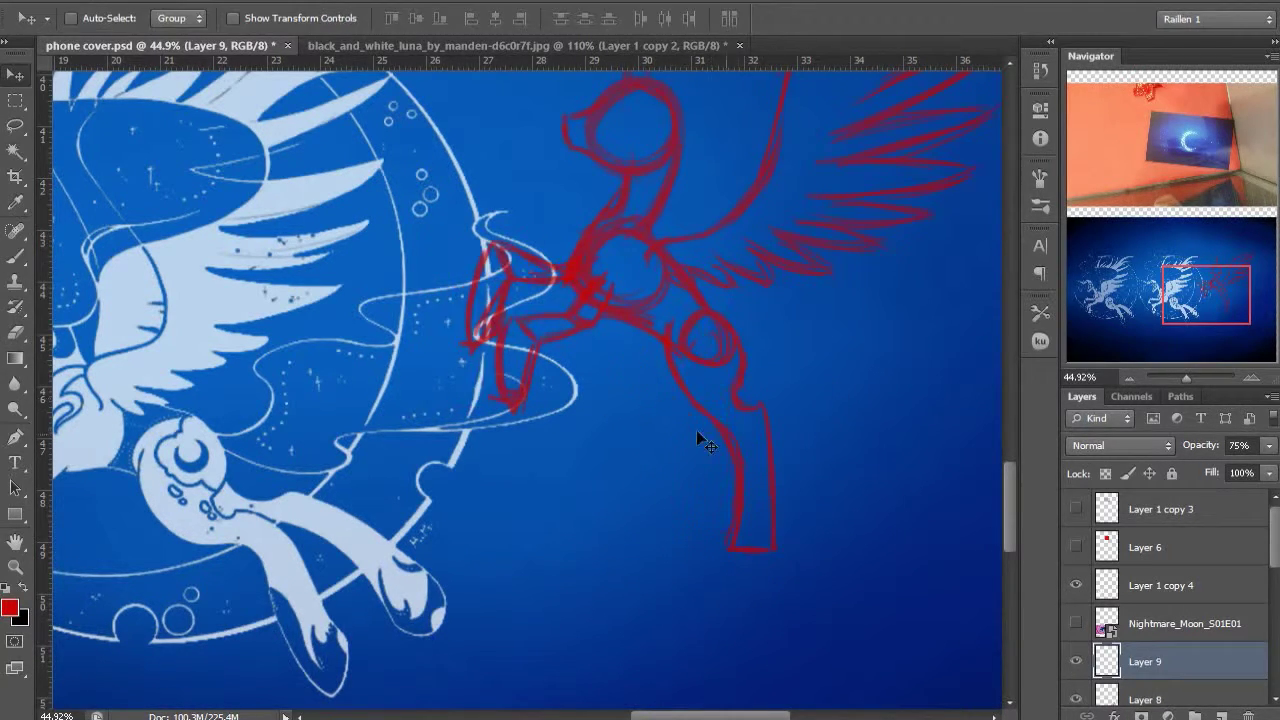
# Lasso the hind leg, copy it to a new layer and place the copy in front as the second hind leg
pyautogui.press('l')
pyautogui.moveTo(786, 358)
pyautogui.mouseDown()
pyautogui.moveTo(931, 416)
pyautogui.moveTo(872, 369)
pyautogui.moveTo(823, 417)
pyautogui.moveTo(838, 428)
pyautogui.mouseUp()
pyautogui.hotkey('ctrl', 'j')
pyautogui.press('v')
pyautogui.hotkey('ctrl', 't')
pyautogui.press('Return')
# Set Layer 10's opacity to 75% and merge Layer 9 with it so both hind legs share one layer
pyautogui.scroll(-1, 1190, 620)
pyautogui.keyDown('ctrl'); pyautogui.click(1162, 622); pyautogui.keyUp('ctrl')
pyautogui.keyDown('ctrl'); pyautogui.click(1163, 592); pyautogui.keyUp('ctrl')
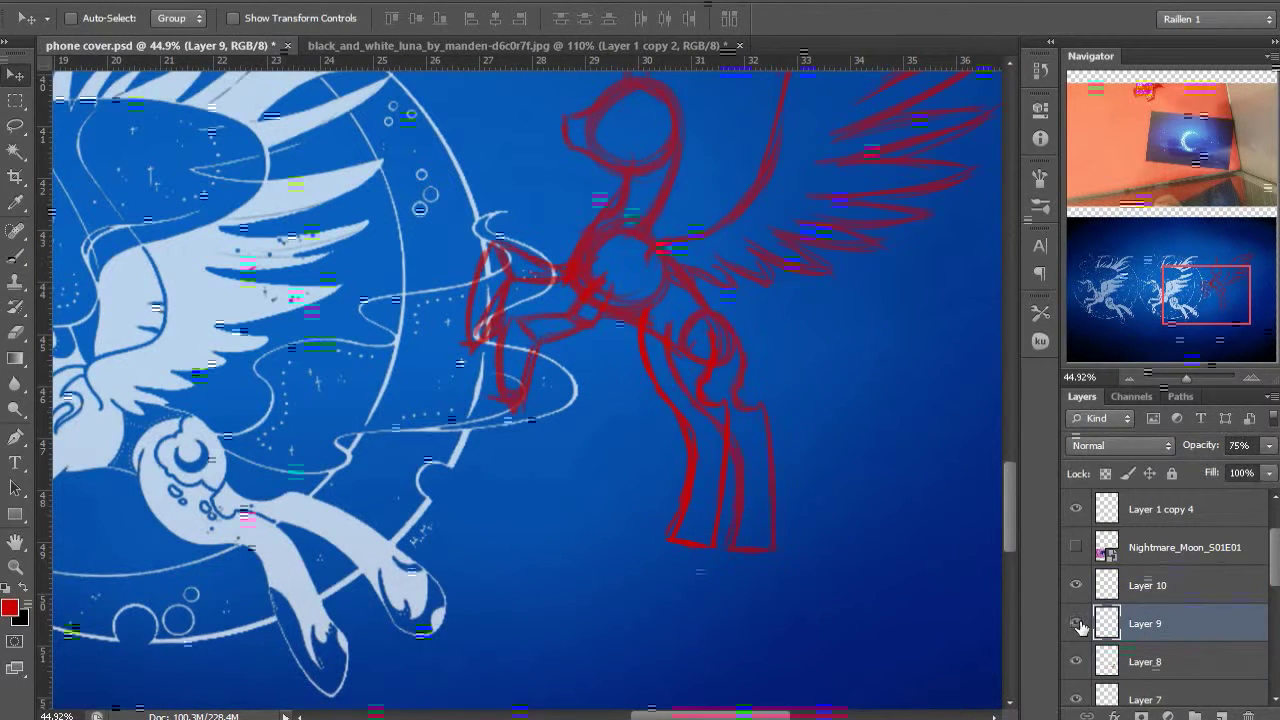
pyautogui.click(1200, 586)
pyautogui.moveTo(1254, 447); pyautogui.dragTo(1097, 462)
pyautogui.write('75')
pyautogui.press('Return')
pyautogui.keyDown('ctrl'); pyautogui.click(1180, 622); pyautogui.keyUp('ctrl')
pyautogui.hotkey('ctrl', 'e')
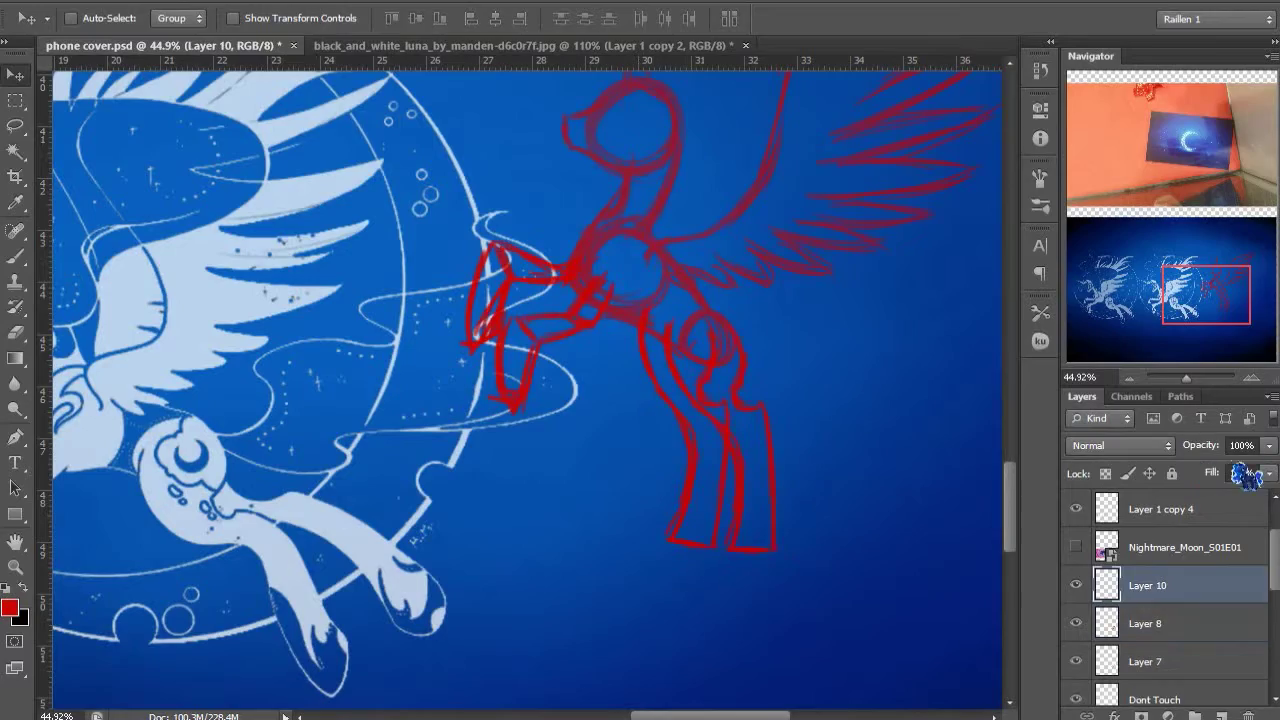
# Select Layer 10 and Layer 8, move the pony sketch onto the white reference artwork and rotate it counterclockwise
pyautogui.keyDown('shift'); pyautogui.click(1195, 633); pyautogui.keyUp('shift')
pyautogui.scroll(-2, 768, 382)
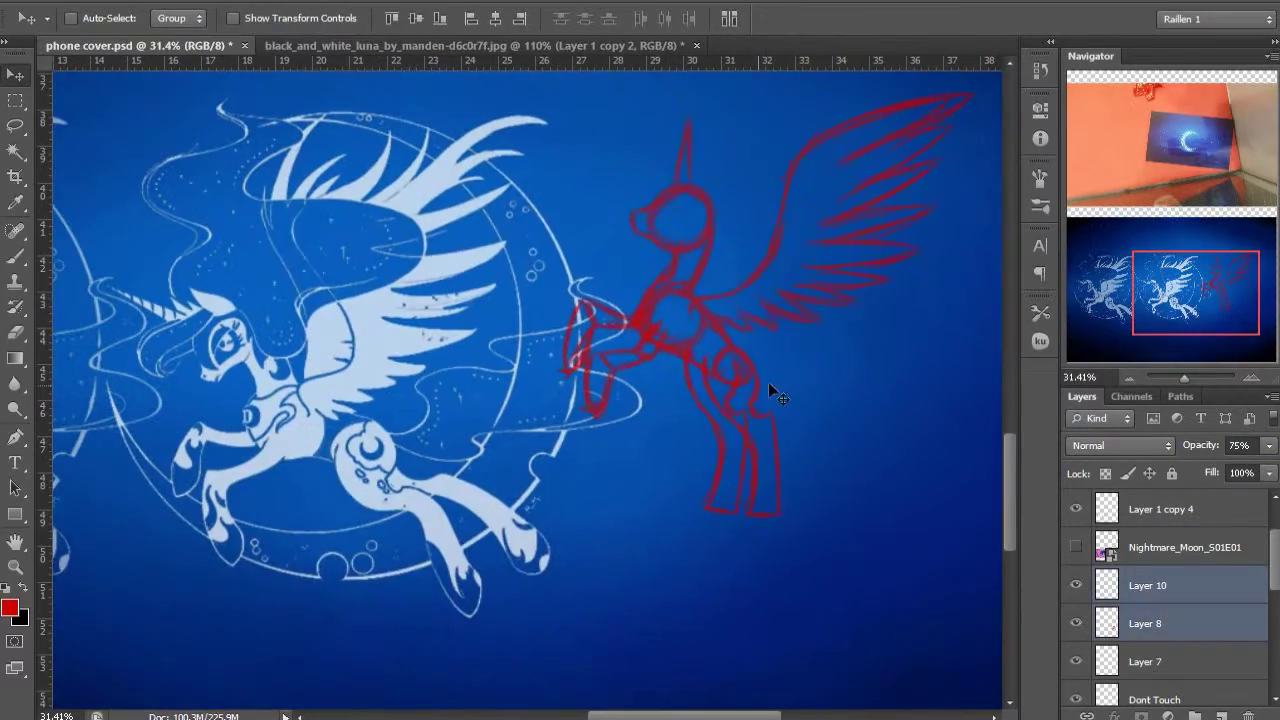
pyautogui.moveTo(768, 382); pyautogui.dragTo(454, 453)
pyautogui.moveTo(586, 457)
pyautogui.mouseDown()
pyautogui.moveTo(932, 397)
pyautogui.moveTo(657, 424)
pyautogui.mouseUp()
pyautogui.moveTo(587, 436)
pyautogui.mouseDown()
pyautogui.moveTo(560, 491)
pyautogui.moveTo(639, 363)
pyautogui.mouseUp()
pyautogui.hotkey('ctrl', 't')
pyautogui.press('Return')
pyautogui.moveTo(457, 486)
pyautogui.mouseDown()
pyautogui.moveTo(433, 477)
pyautogui.moveTo(435, 448)
pyautogui.mouseUp()
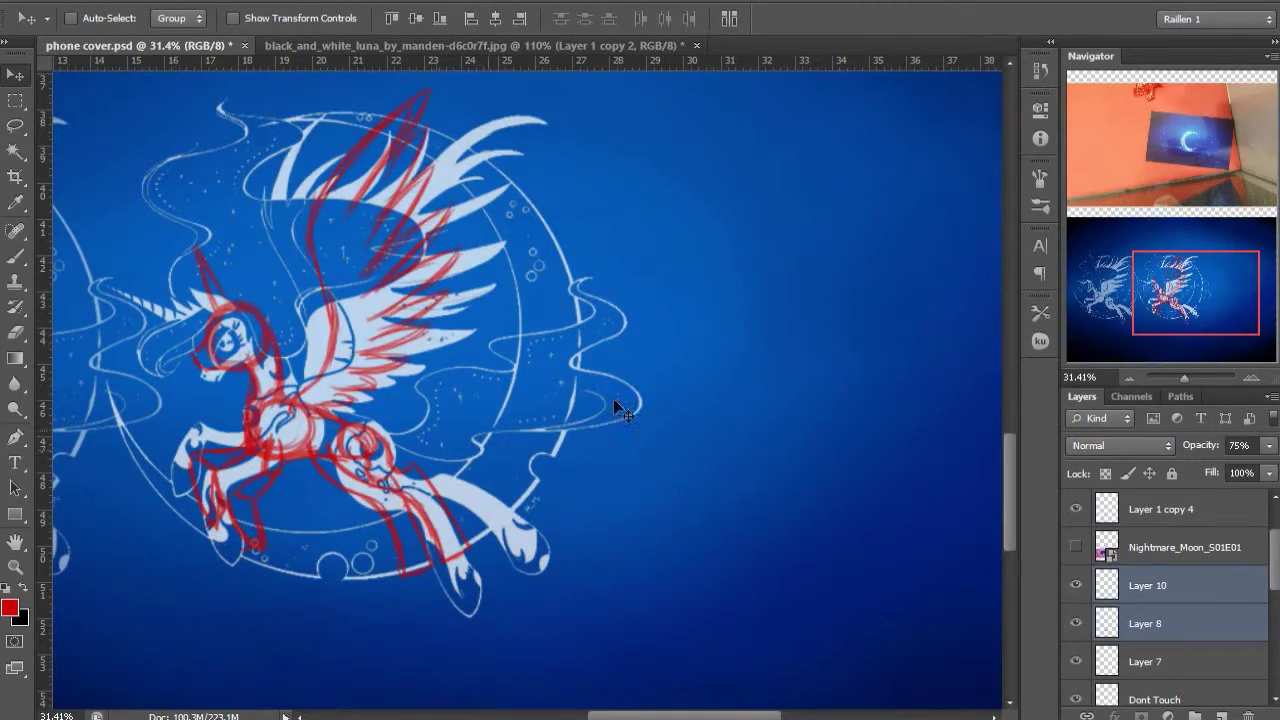
# Undo the last rotation and reposition the pony sketch over the reference to compare the legs
pyautogui.hotkey('ctrl', 'alt', 'z')
pyautogui.hotkey('ctrl', 'alt', 'z')
pyautogui.moveTo(553, 430); pyautogui.dragTo(567, 413)
pyautogui.scroll(1, 520, 433)
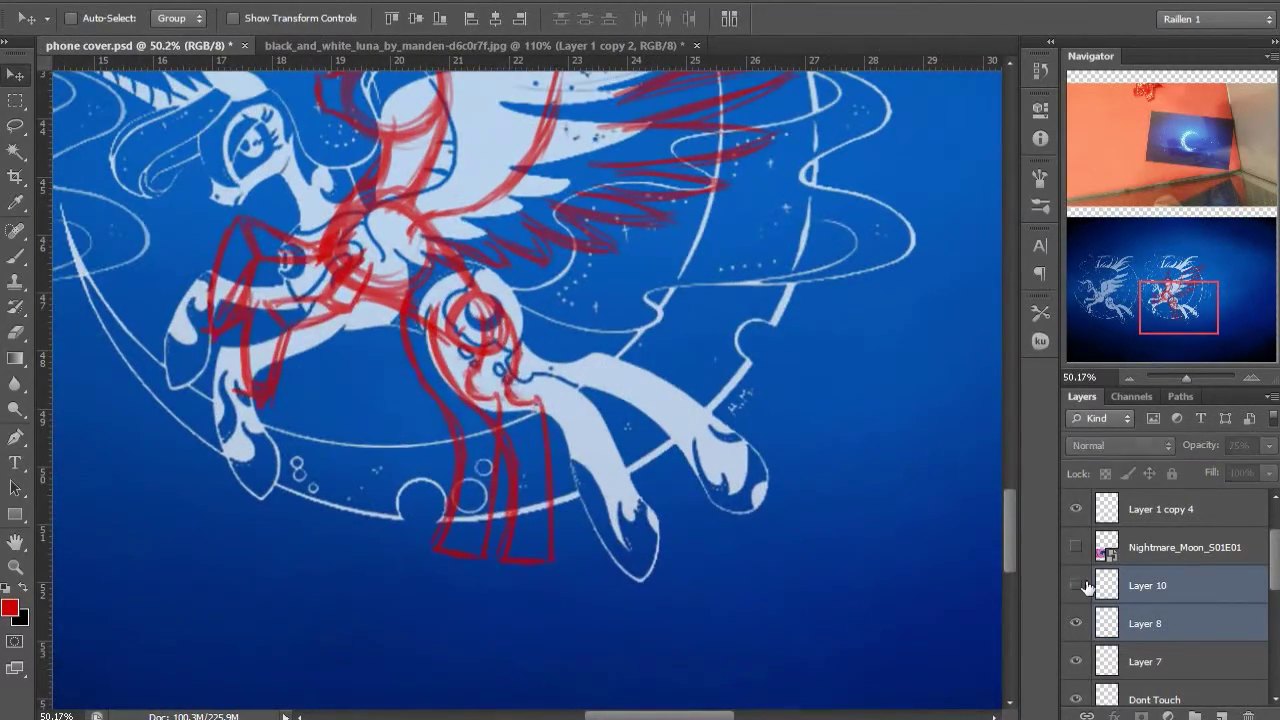
# On Layer 10, erase the front copy of the hind leg and the inner edge of the remaining hind leg
pyautogui.press('b')
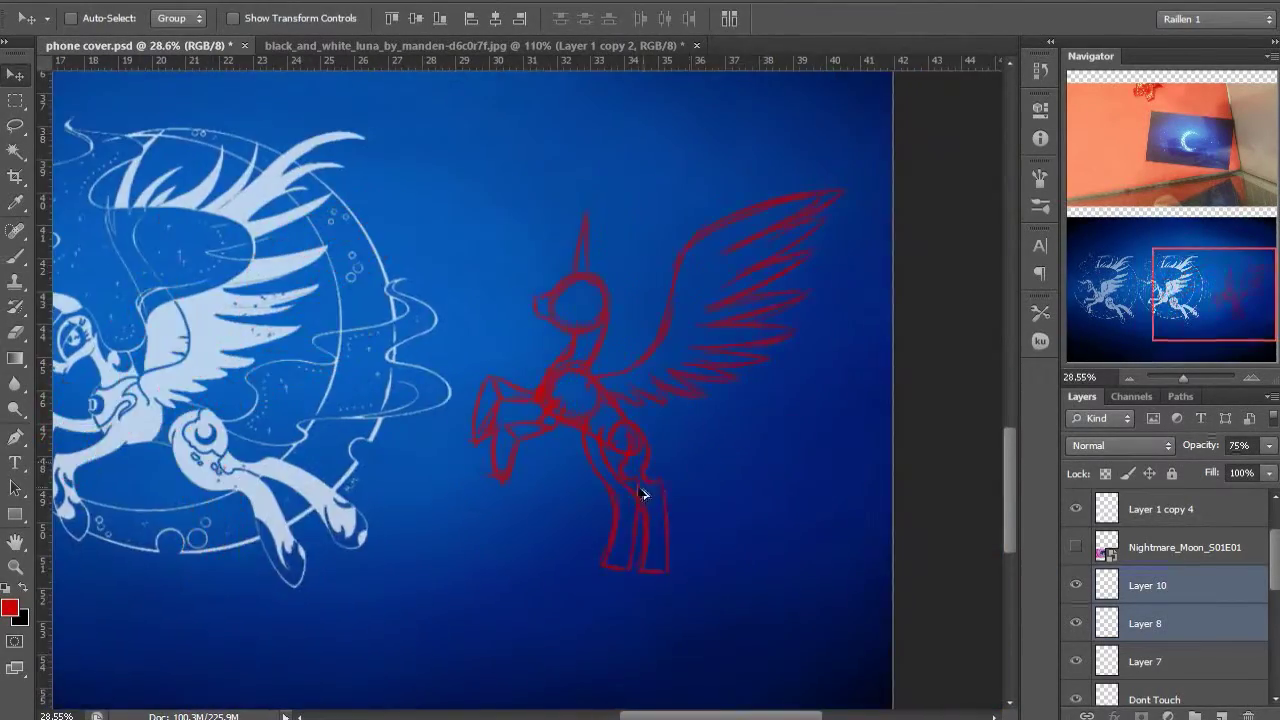
pyautogui.scroll(3, 641, 494)
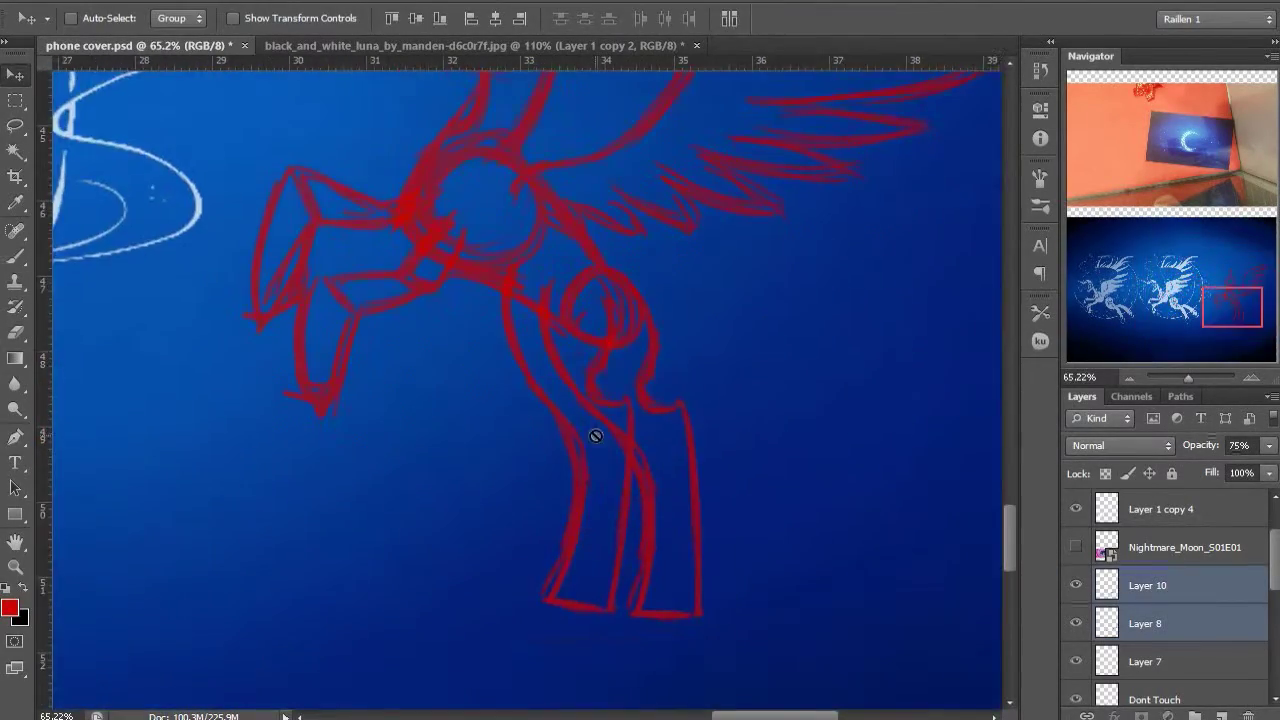
pyautogui.press('e')
pyautogui.click(1147, 585)
pyautogui.moveTo(510, 310); pyautogui.dragTo(560, 595)
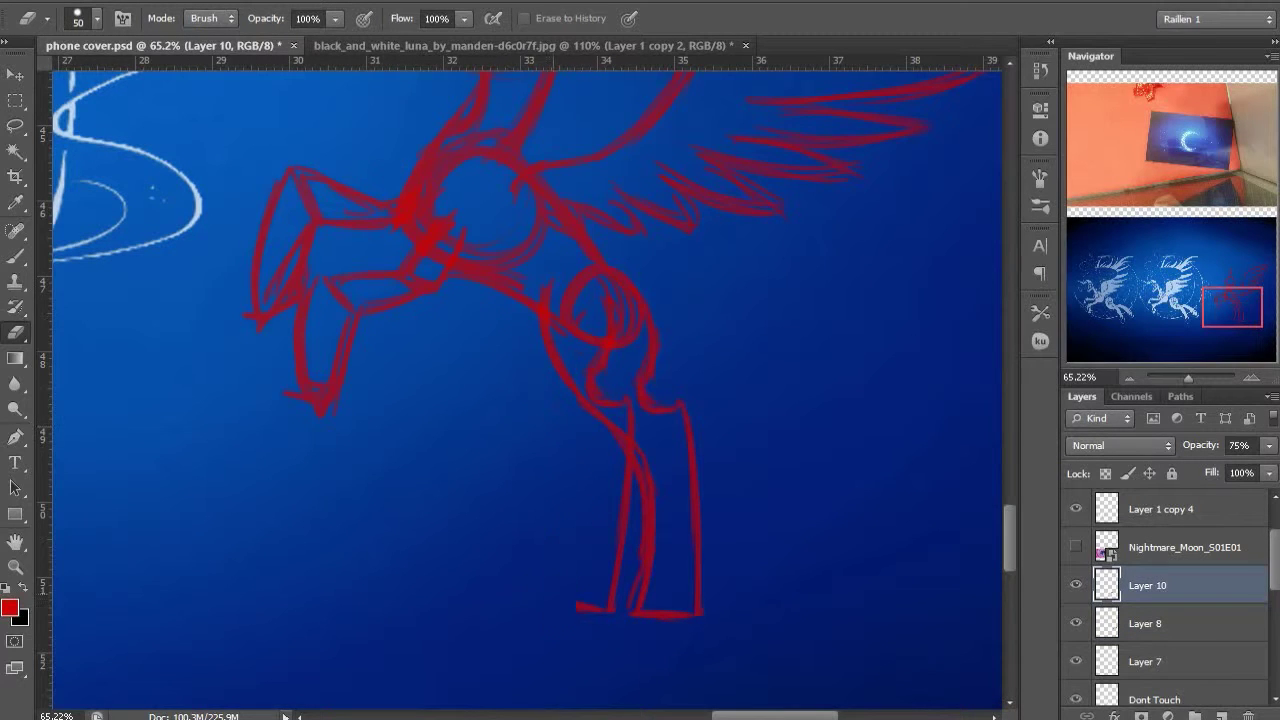
pyautogui.moveTo(580, 400); pyautogui.dragTo(645, 605)
pyautogui.moveTo(628, 475); pyautogui.dragTo(620, 575)
# Redraw the remaining hind leg's inner edge from the thigh down and close the hoof with a flat base
pyautogui.press('b')
pyautogui.moveTo(560, 325)
pyautogui.mouseDown()
pyautogui.moveTo(637, 446)
pyautogui.moveTo(666, 578)
pyautogui.mouseUp()
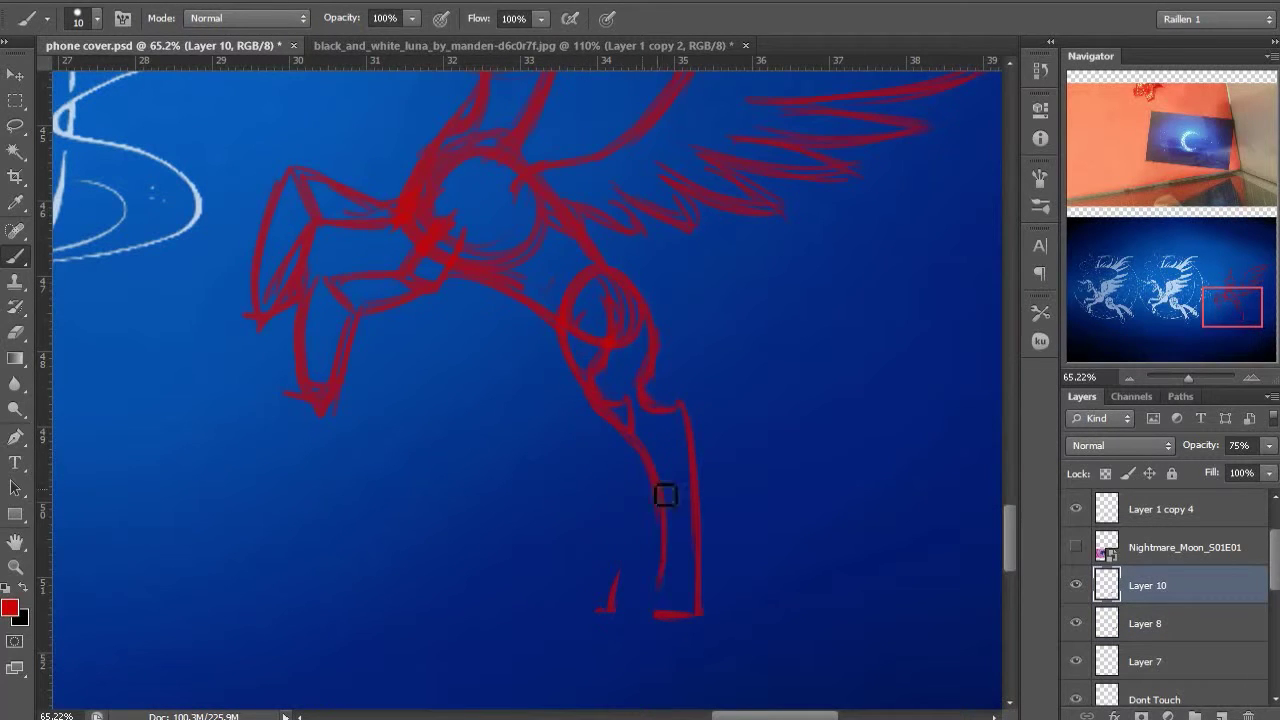
pyautogui.moveTo(663, 494); pyautogui.dragTo(660, 618)
pyautogui.scroll(-3, 713, 584)
pyautogui.moveTo(711, 569); pyautogui.dragTo(779, 503)
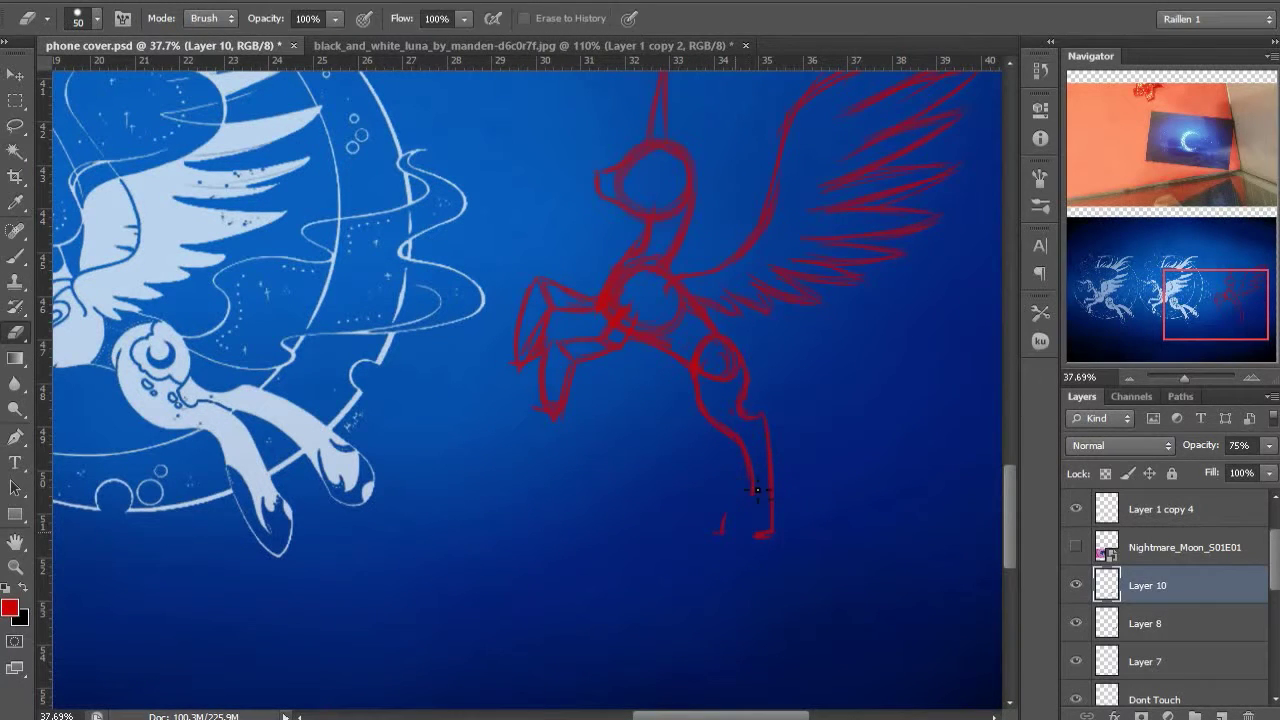
pyautogui.moveTo(750, 470); pyautogui.dragTo(746, 528)
# Sketch a second hind leg just in front of the first, from the belly down to a flat hoof
pyautogui.press('l')
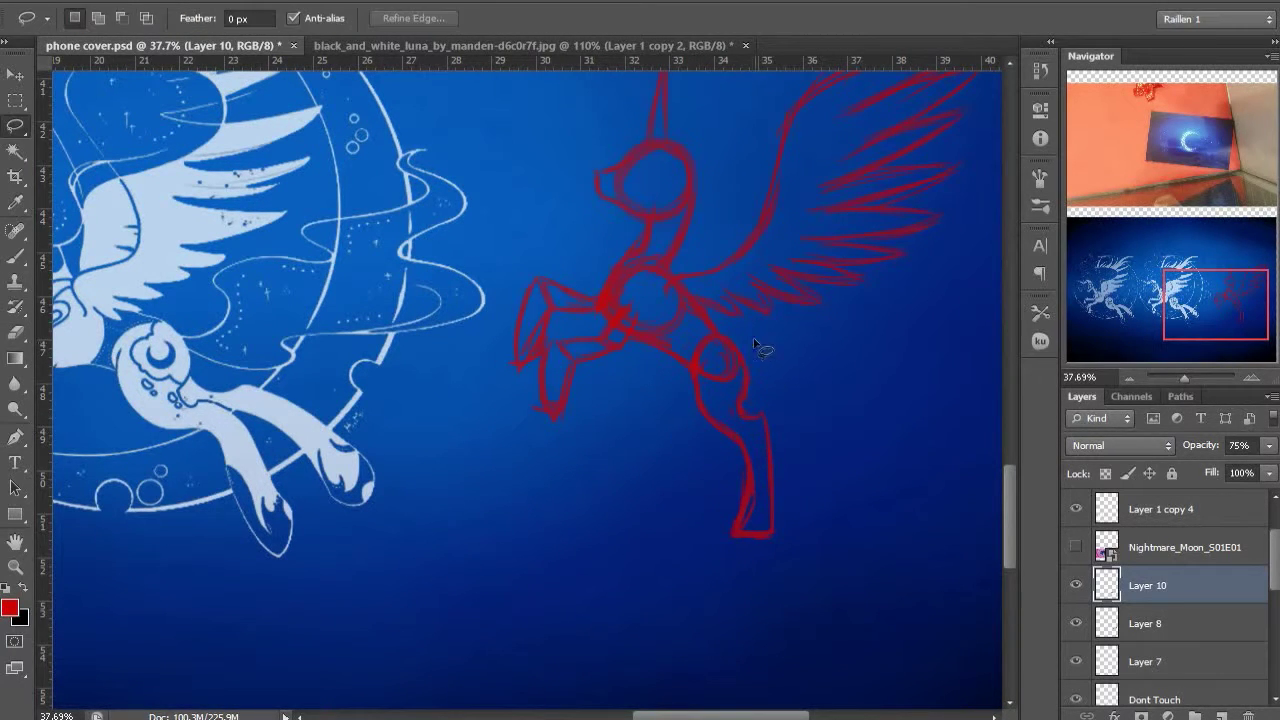
pyautogui.moveTo(738, 326); pyautogui.dragTo(803, 486)
pyautogui.hotkey('ctrl', 'd')
pyautogui.press('b')
pyautogui.moveTo(682, 360); pyautogui.dragTo(695, 410)
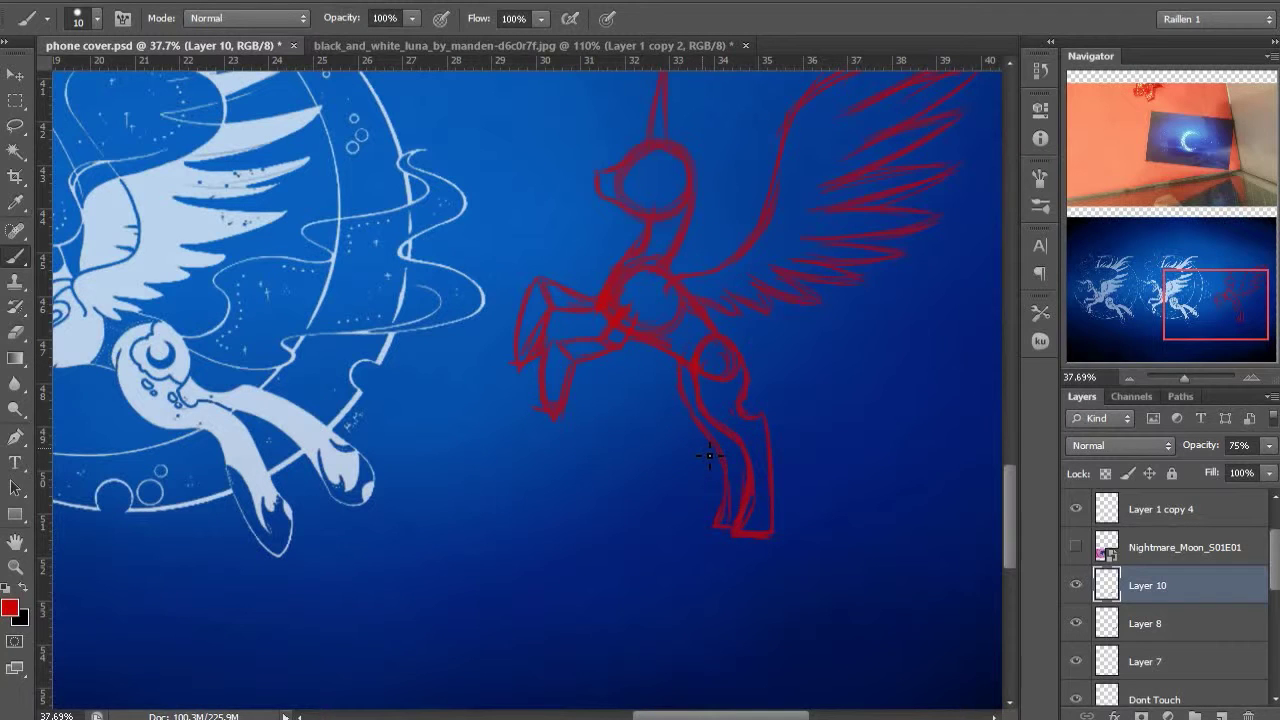
pyautogui.hotkey('ctrl', 'z')
pyautogui.moveTo(697, 488)
pyautogui.mouseDown()
pyautogui.moveTo(692, 520)
pyautogui.moveTo(719, 500)
pyautogui.moveTo(772, 537)
pyautogui.mouseUp()
pyautogui.press('e')
pyautogui.press('b')
# Select Layer 10 and Layer 8 together and move the pony sketch over the white reference artwork
pyautogui.keyDown('ctrl'); pyautogui.click(1146, 623); pyautogui.keyUp('ctrl')
pyautogui.press('v')
pyautogui.moveTo(757, 434); pyautogui.dragTo(160, 320)
pyautogui.moveTo(160, 320)
pyautogui.mouseDown()
pyautogui.moveTo(490, 430)
pyautogui.moveTo(539, 478)
pyautogui.moveTo(550, 535)
pyautogui.mouseUp()
pyautogui.scroll(-2, 520, 440)
# Rotate the pony sketch slightly counterclockwise and align its torso with the reference pony's body
pyautogui.hotkey('ctrl', 't')
pyautogui.moveTo(667, 304); pyautogui.dragTo(721, 286)
pyautogui.press('Return')
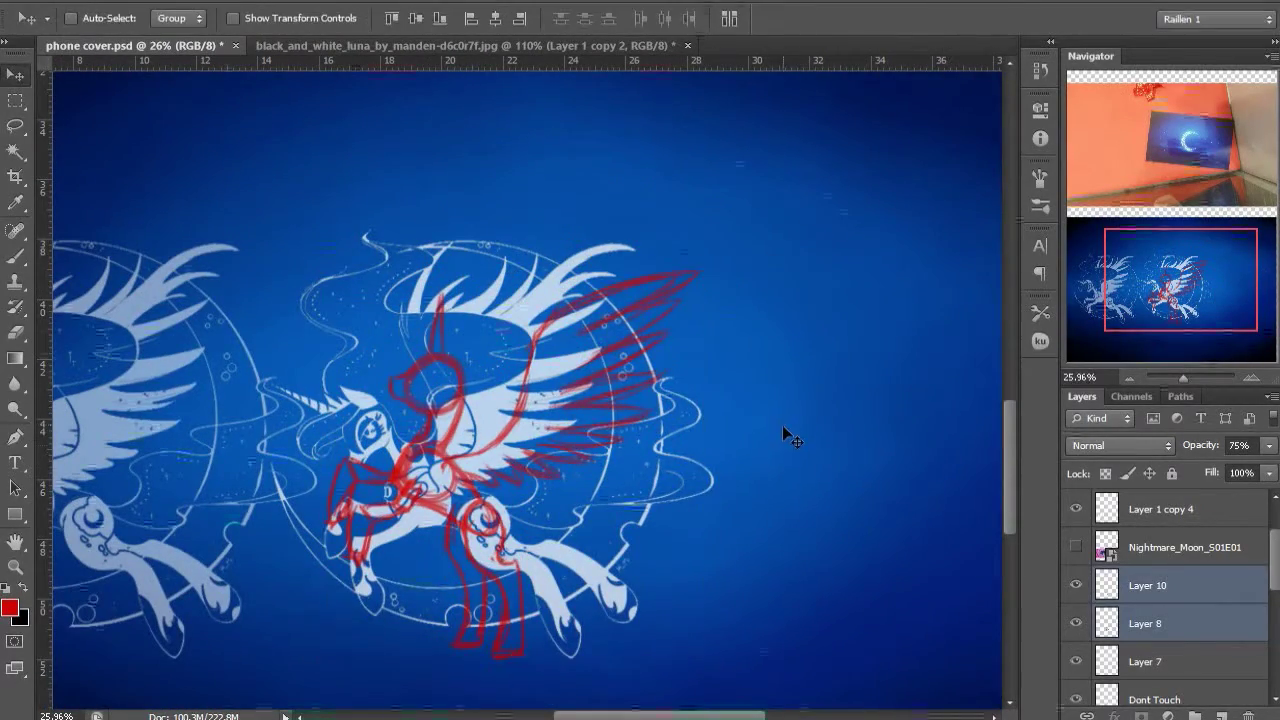
pyautogui.hotkey('ctrl', 't')
pyautogui.moveTo(782, 425); pyautogui.dragTo(778, 405)
pyautogui.press('Return')
pyautogui.moveTo(634, 469); pyautogui.dragTo(631, 467)
pyautogui.scroll(3, 547, 520)
pyautogui.moveTo(547, 520); pyautogui.dragTo(666, 274)
# On Layer 10, erase the bases of both hind hooves and redraw them slightly lower and level
pyautogui.click(1148, 586)
pyautogui.press('e')
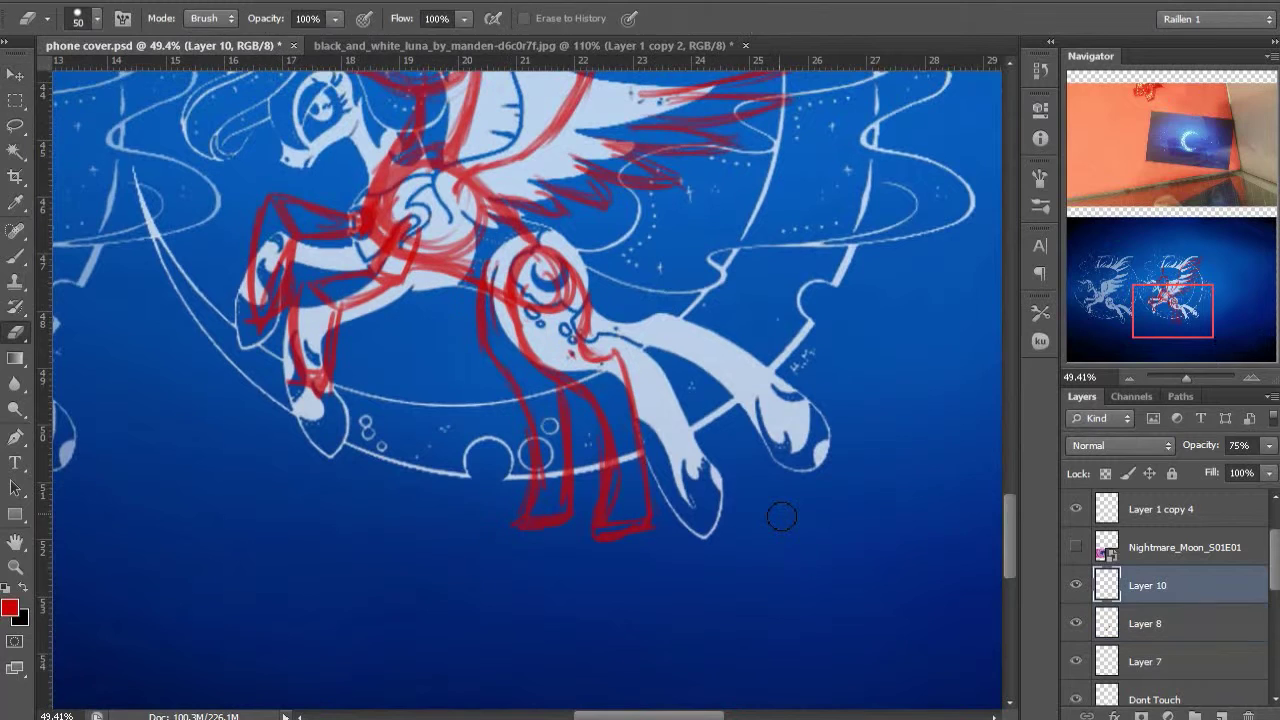
pyautogui.moveTo(576, 520); pyautogui.dragTo(524, 525)
pyautogui.press('b')
pyautogui.moveTo(544, 464)
pyautogui.mouseDown()
pyautogui.moveTo(541, 545)
pyautogui.moveTo(580, 551)
pyautogui.moveTo(652, 530)
pyautogui.moveTo(657, 543)
pyautogui.mouseUp()
pyautogui.press('e')
pyautogui.press('b')
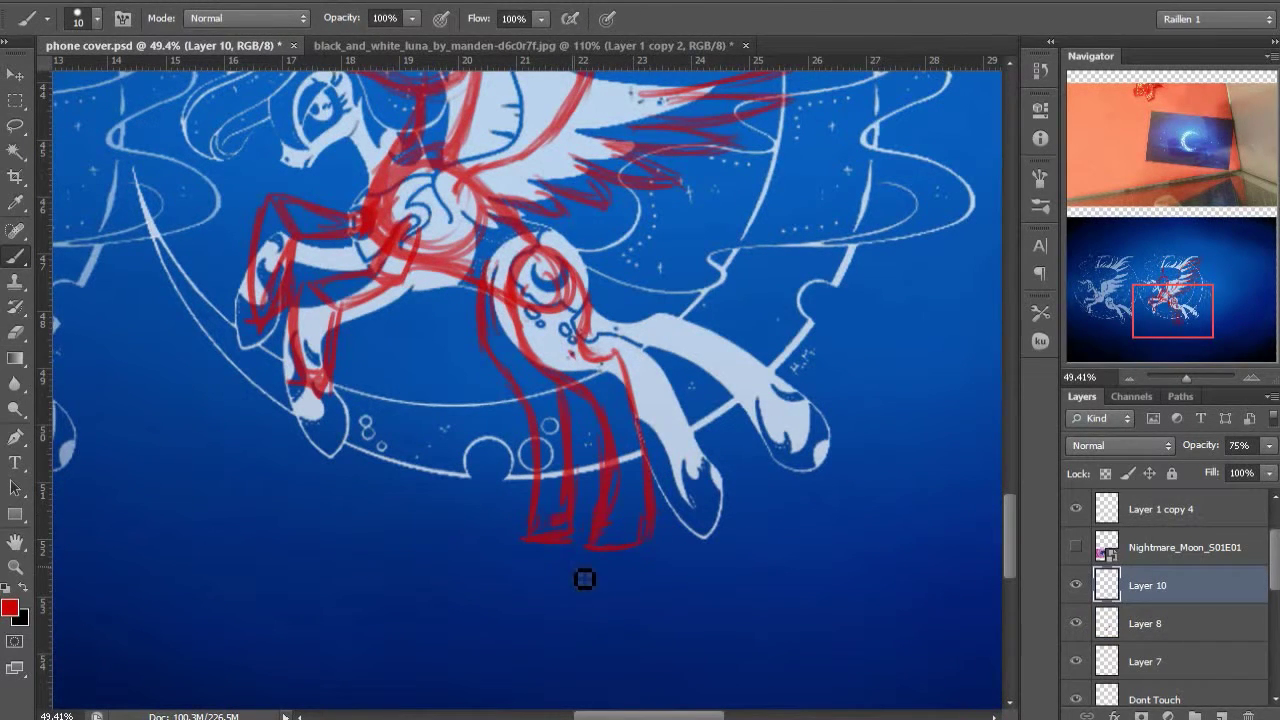
# Erase the front hind hoof's stray lines and redraw it with a wider flat base
pyautogui.press('e')
pyautogui.moveTo(532, 537); pyautogui.dragTo(560, 540)
pyautogui.press('b')
pyautogui.press('e')
pyautogui.press('b')
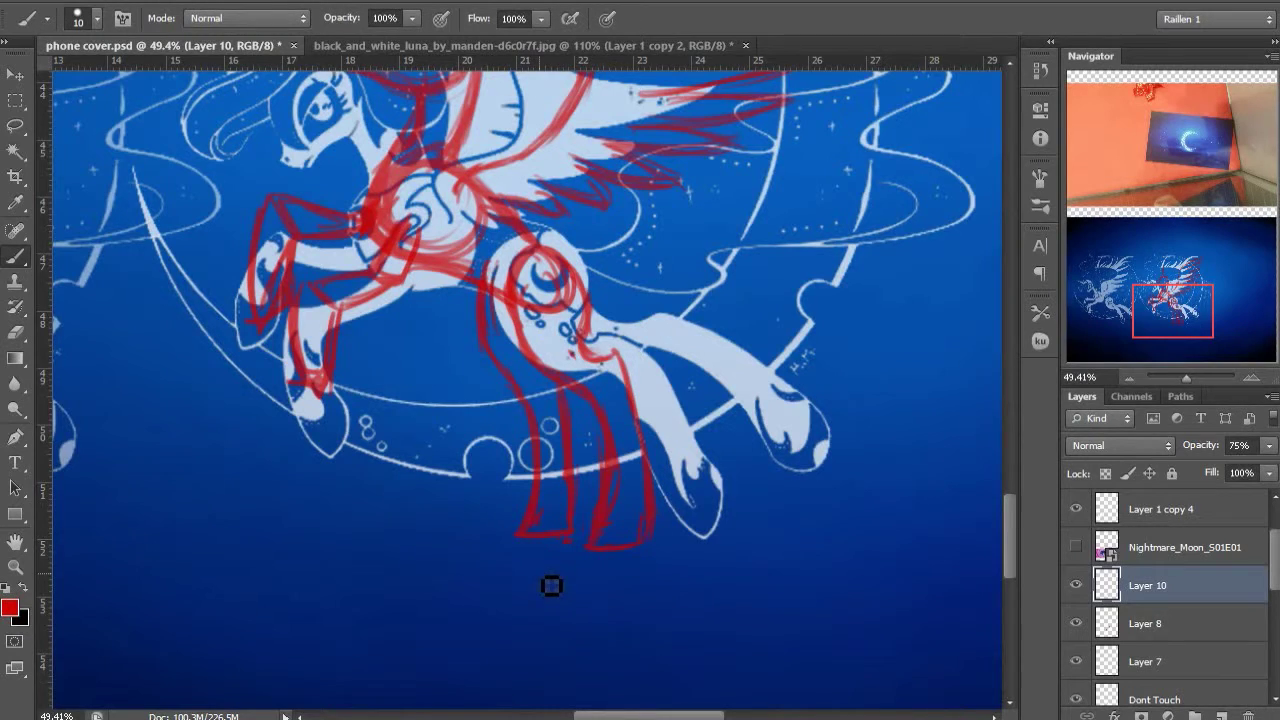
# Hide the white reference artwork over the pony, show the crescent moon layer and make Layer 5 copy active
pyautogui.scroll(-2, 552, 586)
pyautogui.moveTo(448, 400)
pyautogui.mouseDown()
pyautogui.moveTo(404, 425)
pyautogui.moveTo(663, 371)
pyautogui.mouseUp()
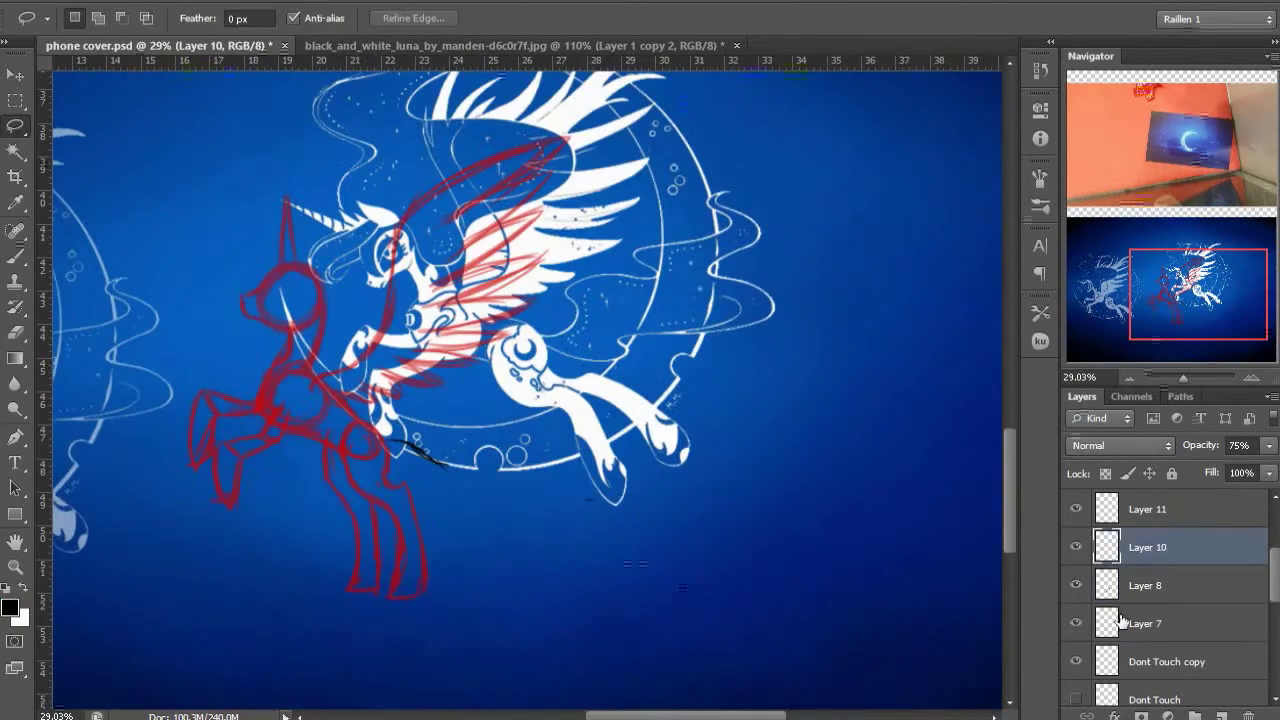
pyautogui.press('b')
pyautogui.moveTo(1275, 572)
pyautogui.mouseDown()
pyautogui.moveTo(1275, 584)
pyautogui.moveTo(1275, 559)
pyautogui.moveTo(1275, 629)
pyautogui.mouseUp()
pyautogui.click(1076, 617)
pyautogui.click(1076, 589)
pyautogui.click(1076, 589)
pyautogui.click(1077, 627)
pyautogui.moveTo(682, 467); pyautogui.dragTo(734, 480)
pyautogui.click(1150, 628)
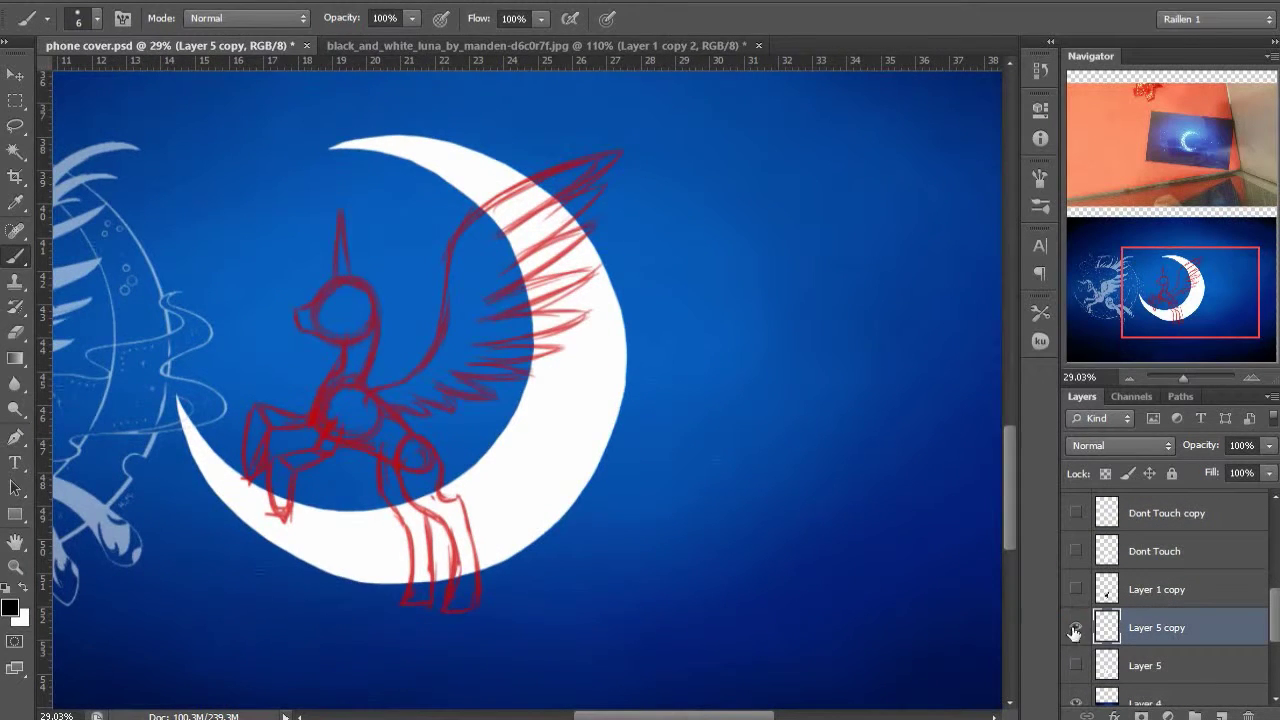
# Switch the brush to white at size 30 on the moon layer and save the document
pyautogui.press('x')
pyautogui.scroll(1, 594, 398)
pyautogui.scroll(1, 621, 410)
pyautogui.press(']')
pyautogui.press(']')
pyautogui.press(']')
pyautogui.press(']')
pyautogui.press(']')
pyautogui.press(']')
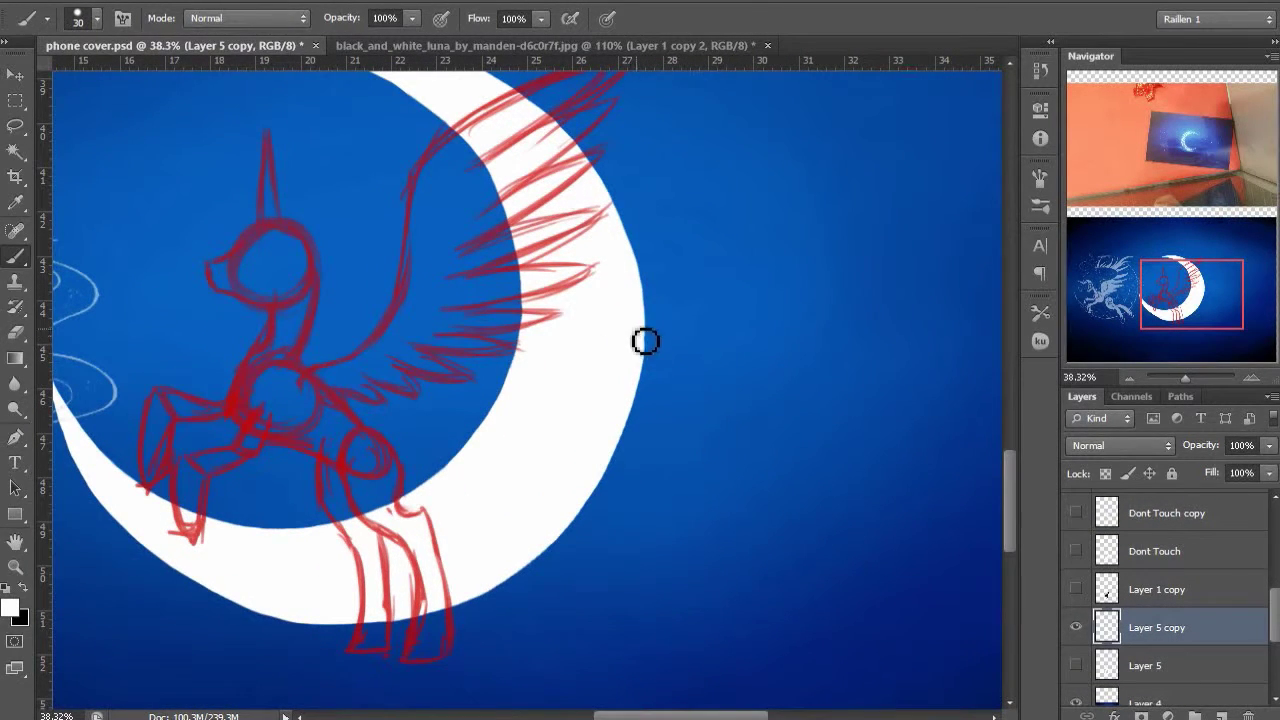
pyautogui.scroll(-2, 646, 403)
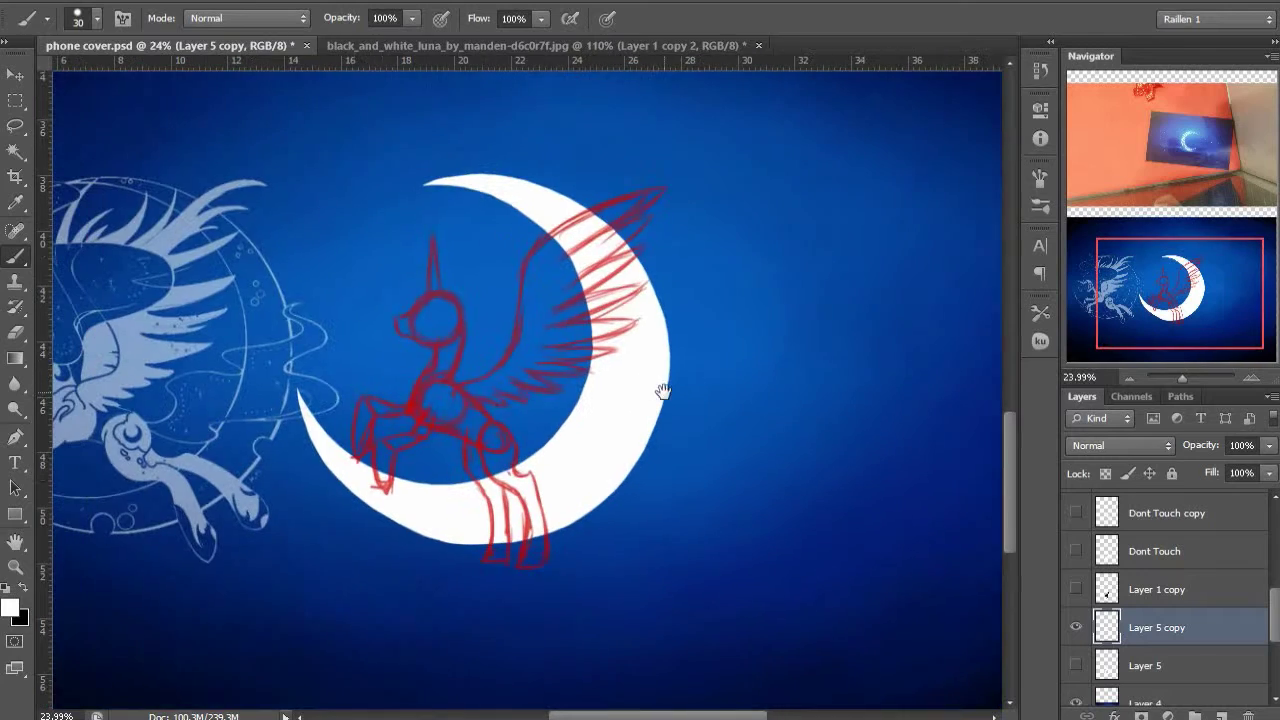
pyautogui.hotkey('ctrl', 's')
# Select Layer 10 and Layer 8 and move the pony up so its hind hooves stand within the moon's lower curve
pyautogui.click(1200, 591)
pyautogui.scroll(3, 1200, 591)
pyautogui.click(1077, 589)
pyautogui.click(1077, 589)
pyautogui.click(1150, 589)
pyautogui.keyDown('ctrl'); pyautogui.click(1150, 551); pyautogui.keyUp('ctrl')
pyautogui.press('v')
pyautogui.moveTo(604, 437); pyautogui.dragTo(620, 401)
pyautogui.scroll(3, 462, 504)
pyautogui.scroll(-3, 1208, 648)
pyautogui.click(1195, 592)
pyautogui.press('e')
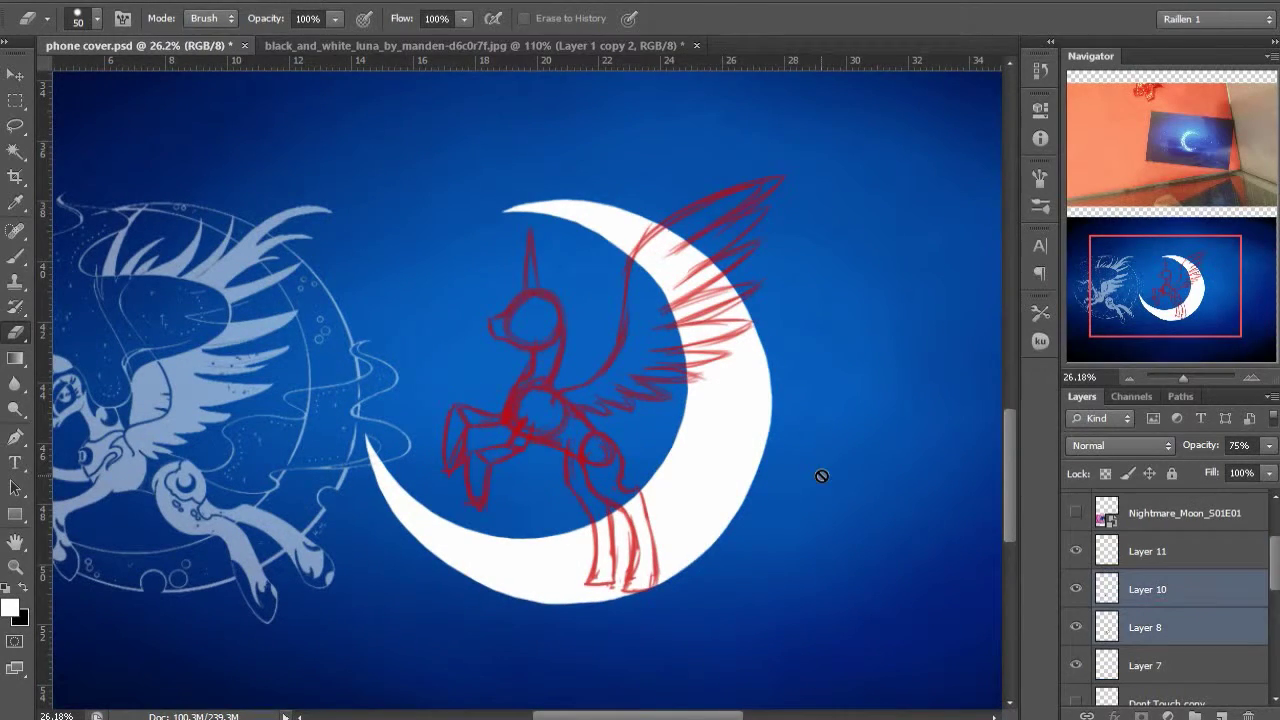
# Rotate the pony counterclockwise, lower it over the crescent's bottom curve and toggle Layer 10's visibility to check it
pyautogui.press('v')
pyautogui.hotkey('ctrl', 't')
pyautogui.moveTo(858, 543); pyautogui.dragTo(885, 511)
pyautogui.press('Return')
pyautogui.moveTo(632, 459)
pyautogui.mouseDown()
pyautogui.moveTo(618, 526)
pyautogui.moveTo(630, 522)
pyautogui.mouseUp()
pyautogui.click(1150, 582)
pyautogui.click(1076, 594)
pyautogui.click(1076, 594)
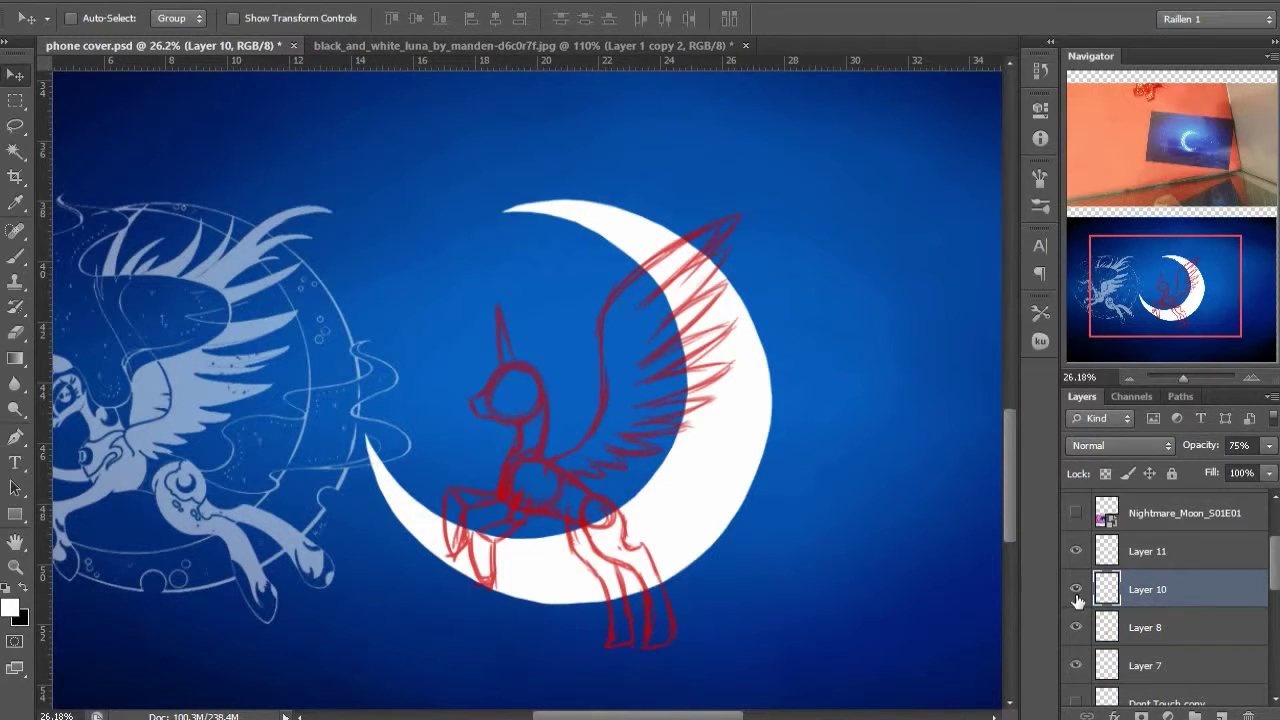
pyautogui.scroll(3, 574, 571)
pyautogui.moveTo(574, 571); pyautogui.dragTo(576, 498)
# Select Layer 10 and Layer 8, rotate the pony further counterclockwise and shift it toward the crescent's lower tip
pyautogui.keyDown('ctrl'); pyautogui.click(1150, 628); pyautogui.keyUp('ctrl')
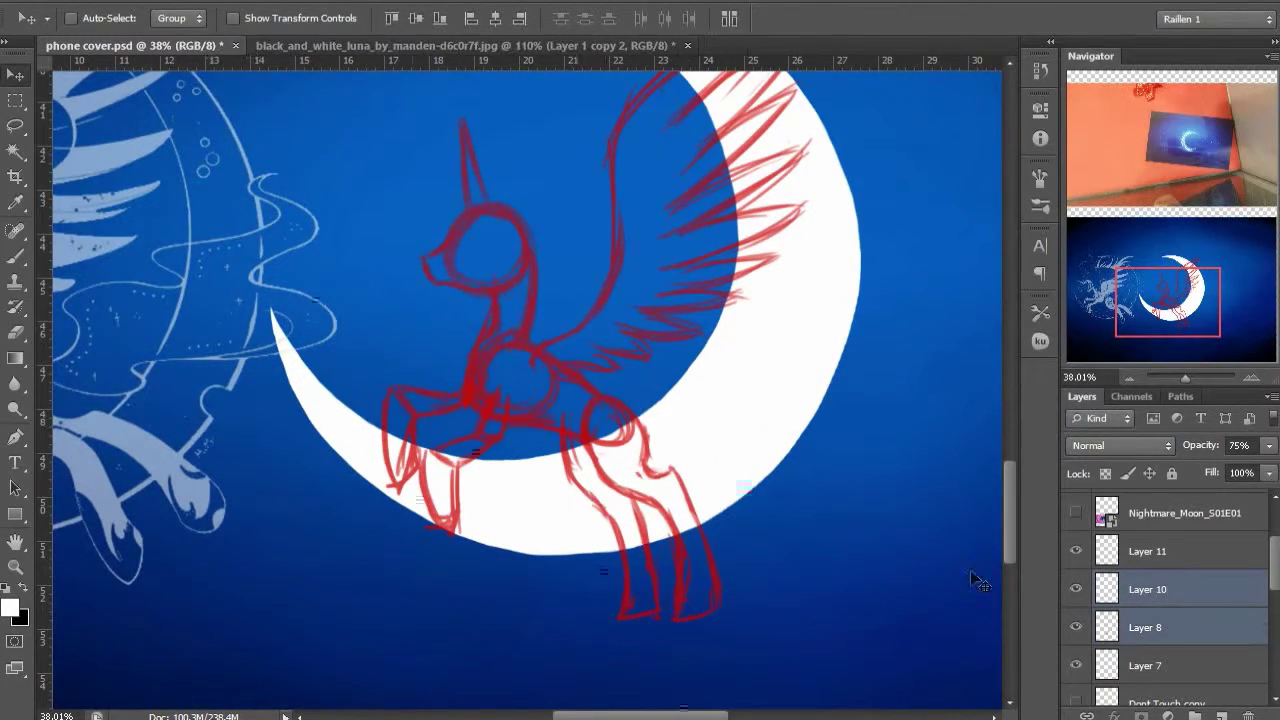
pyautogui.scroll(-2, 940, 560)
pyautogui.hotkey('ctrl', 't')
pyautogui.moveTo(889, 533)
pyautogui.mouseDown()
pyautogui.moveTo(909, 466)
pyautogui.moveTo(894, 498)
pyautogui.mouseUp()
pyautogui.press('Return')
pyautogui.moveTo(680, 551)
pyautogui.mouseDown()
pyautogui.moveTo(611, 565)
pyautogui.moveTo(621, 568)
pyautogui.mouseUp()
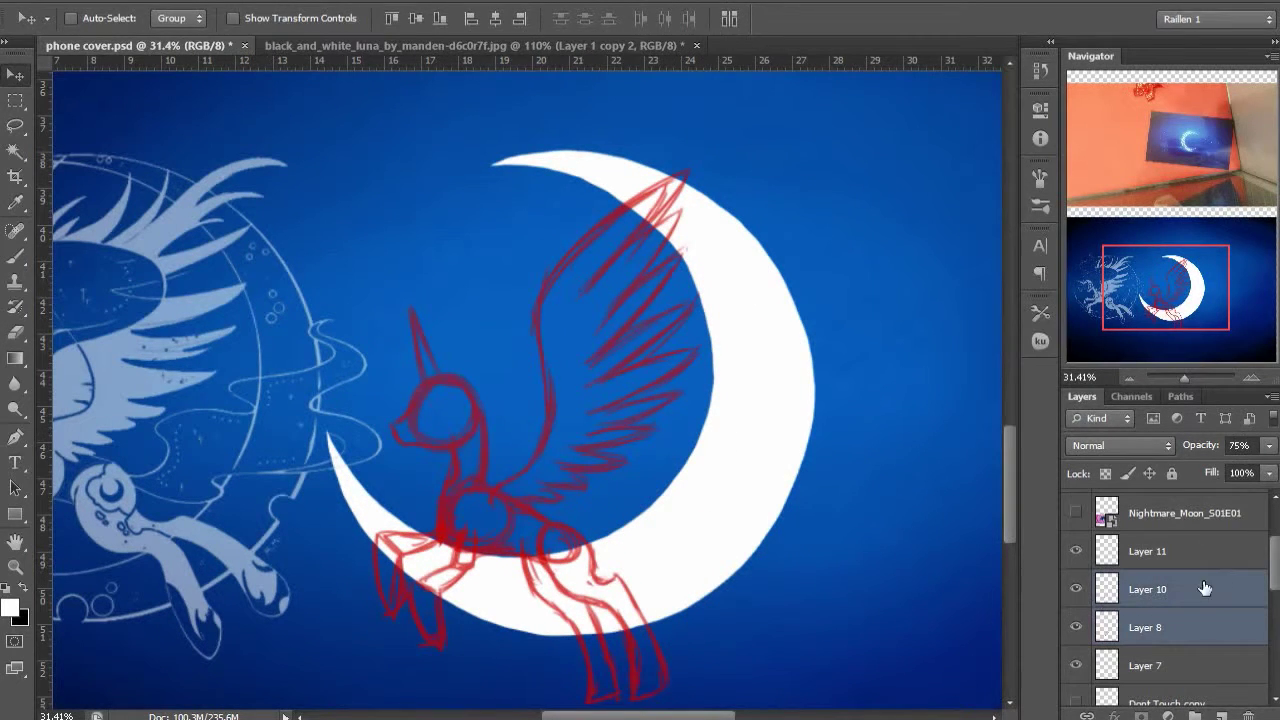
# Scale the pony down proportionally and move it so the wing sits inside the crescent and the legs cross its lower curve
pyautogui.hotkey('ctrl', 't')
pyautogui.moveTo(700, 166); pyautogui.dragTo(622, 214)
pyautogui.press('Return')
pyautogui.moveTo(585, 405)
pyautogui.mouseDown()
pyautogui.moveTo(580, 376)
pyautogui.moveTo(589, 381)
pyautogui.mouseUp()
pyautogui.moveTo(736, 441); pyautogui.dragTo(745, 356)
pyautogui.scroll(-8, 906, 437)
pyautogui.scroll(10, 451, 443)
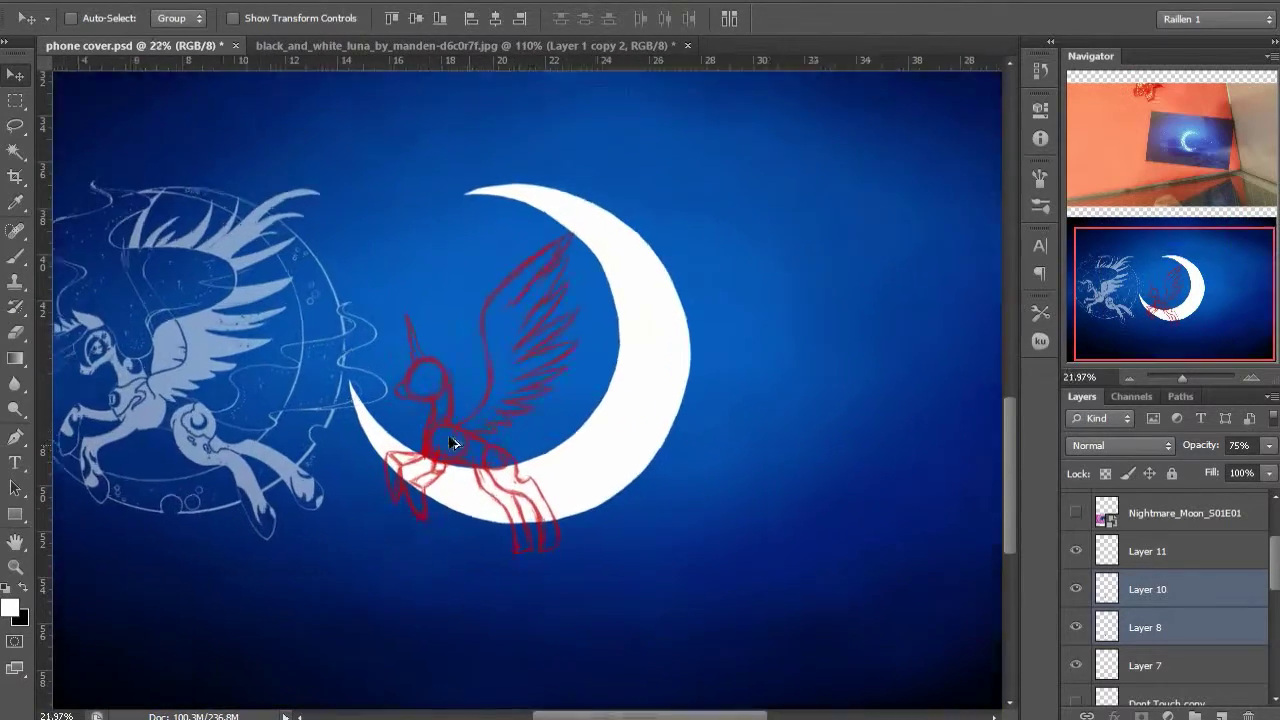
# On Layer 7, sketch the first tail lines with a smaller black brush, flowing back from the rump across the moon
pyautogui.scroll(-5, 1177, 623)
pyautogui.scroll(2, 1177, 610)
pyautogui.click(1165, 552)
pyautogui.press('b')
pyautogui.moveTo(444, 335); pyautogui.dragTo(485, 378)
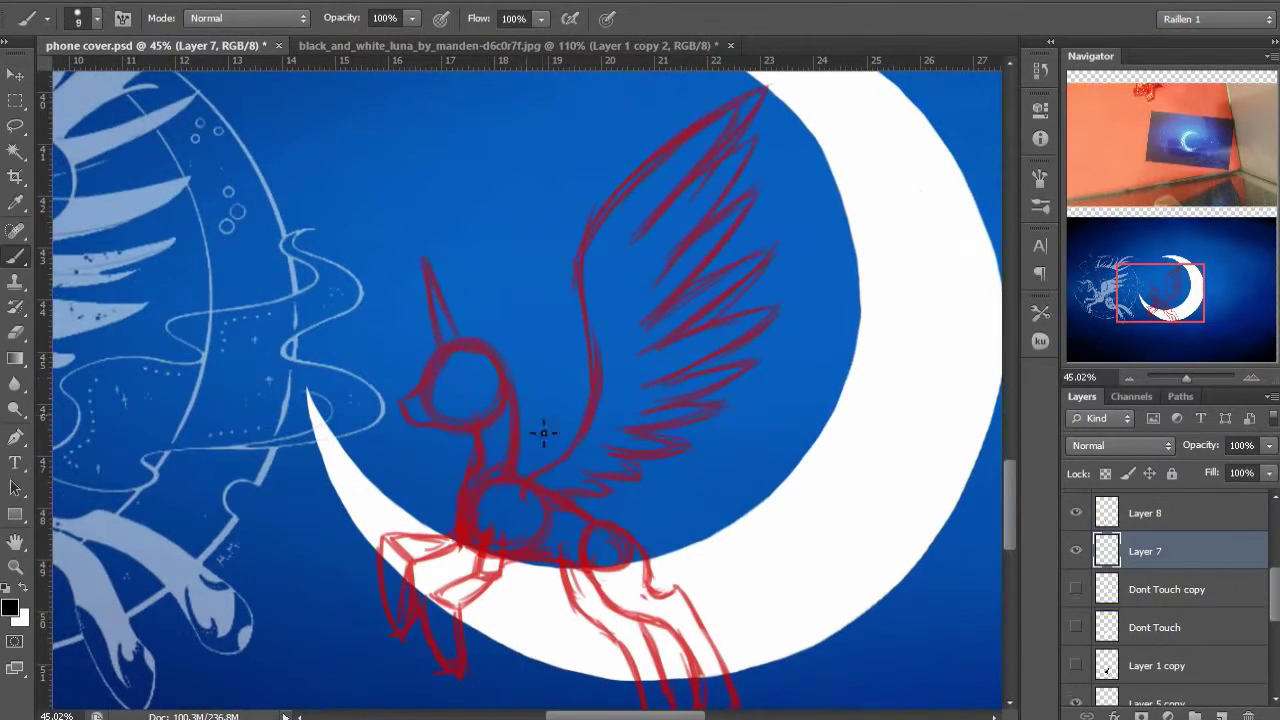
pyautogui.moveTo(646, 545); pyautogui.dragTo(522, 470)
pyautogui.press('[')
pyautogui.press('e')
pyautogui.moveTo(749, 547)
pyautogui.mouseDown()
pyautogui.moveTo(761, 500)
pyautogui.moveTo(678, 434)
pyautogui.mouseUp()
pyautogui.press('b')
pyautogui.moveTo(580, 424)
pyautogui.mouseDown()
pyautogui.moveTo(698, 422)
pyautogui.moveTo(833, 545)
pyautogui.mouseUp()
pyautogui.moveTo(540, 434); pyautogui.dragTo(592, 466)
pyautogui.moveTo(547, 472)
pyautogui.mouseDown()
pyautogui.moveTo(651, 486)
pyautogui.moveTo(627, 467)
pyautogui.mouseUp()
# Erase the rough tail lines and redraw a long wavy stroke trailing down past the moon's outer edge
pyautogui.press('e')
pyautogui.moveTo(634, 442)
pyautogui.mouseDown()
pyautogui.moveTo(674, 460)
pyautogui.moveTo(732, 536)
pyautogui.mouseUp()
pyautogui.press('b')
pyautogui.hotkey('ctrl', 'z')
pyautogui.press('e')
pyautogui.press('b')
pyautogui.moveTo(706, 431)
pyautogui.mouseDown()
pyautogui.moveTo(625, 422)
pyautogui.moveTo(854, 466)
pyautogui.moveTo(897, 535)
pyautogui.mouseUp()
# On Layer 7, redraw the tail's upper contour in black from the rump, arching over the moon and down past its outer edge
pyautogui.press('e')
pyautogui.press('b')
pyautogui.moveTo(610, 429)
pyautogui.mouseDown()
pyautogui.moveTo(654, 424)
pyautogui.moveTo(777, 458)
pyautogui.mouseUp()
pyautogui.press('e')
pyautogui.press('b')
pyautogui.moveTo(694, 435); pyautogui.dragTo(781, 438)
pyautogui.moveTo(736, 439)
pyautogui.mouseDown()
pyautogui.moveTo(797, 451)
pyautogui.moveTo(781, 442)
pyautogui.mouseUp()
pyautogui.moveTo(768, 418); pyautogui.dragTo(830, 454)
pyautogui.press('e')
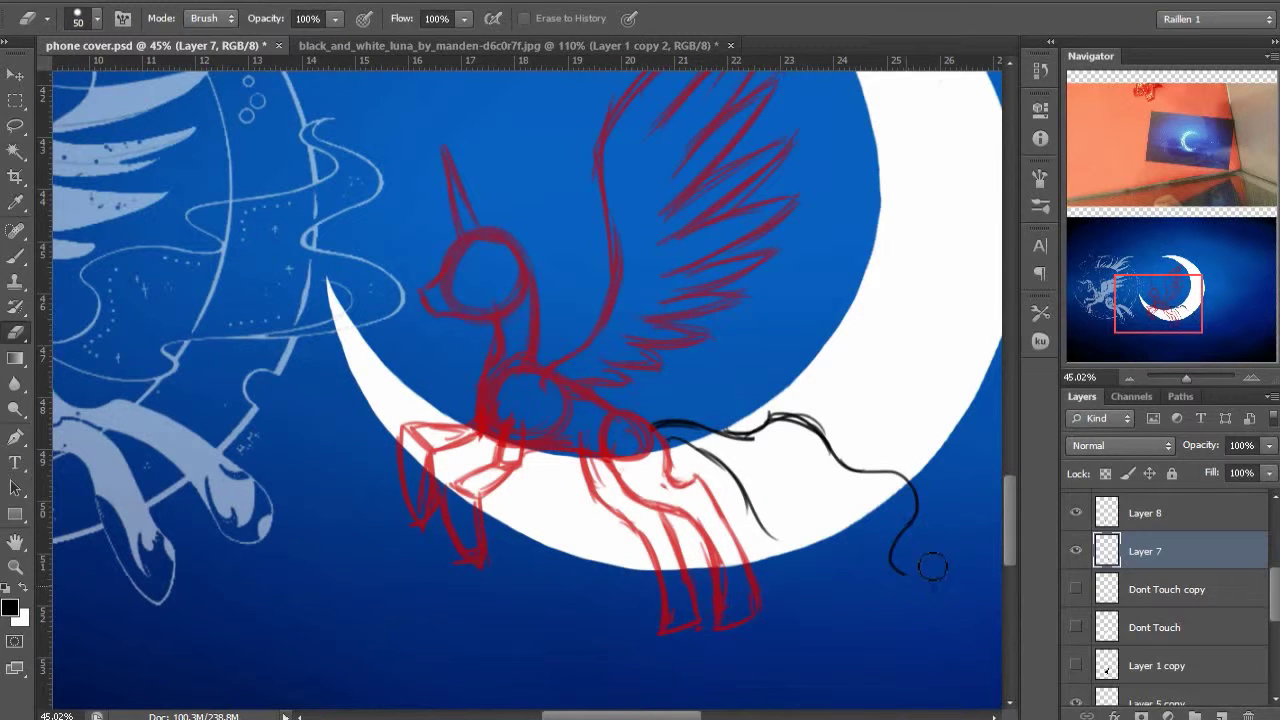
# Sketch the tail's pointed tip and its wavy lower contour back to the rump, erasing stray lines to clean the shape
pyautogui.press('b')
pyautogui.press('e')
pyautogui.press('b')
pyautogui.moveTo(938, 577); pyautogui.dragTo(874, 594)
pyautogui.press('e')
pyautogui.press('b')
pyautogui.moveTo(774, 536)
pyautogui.mouseDown()
pyautogui.moveTo(703, 452)
pyautogui.moveTo(793, 486)
pyautogui.mouseUp()
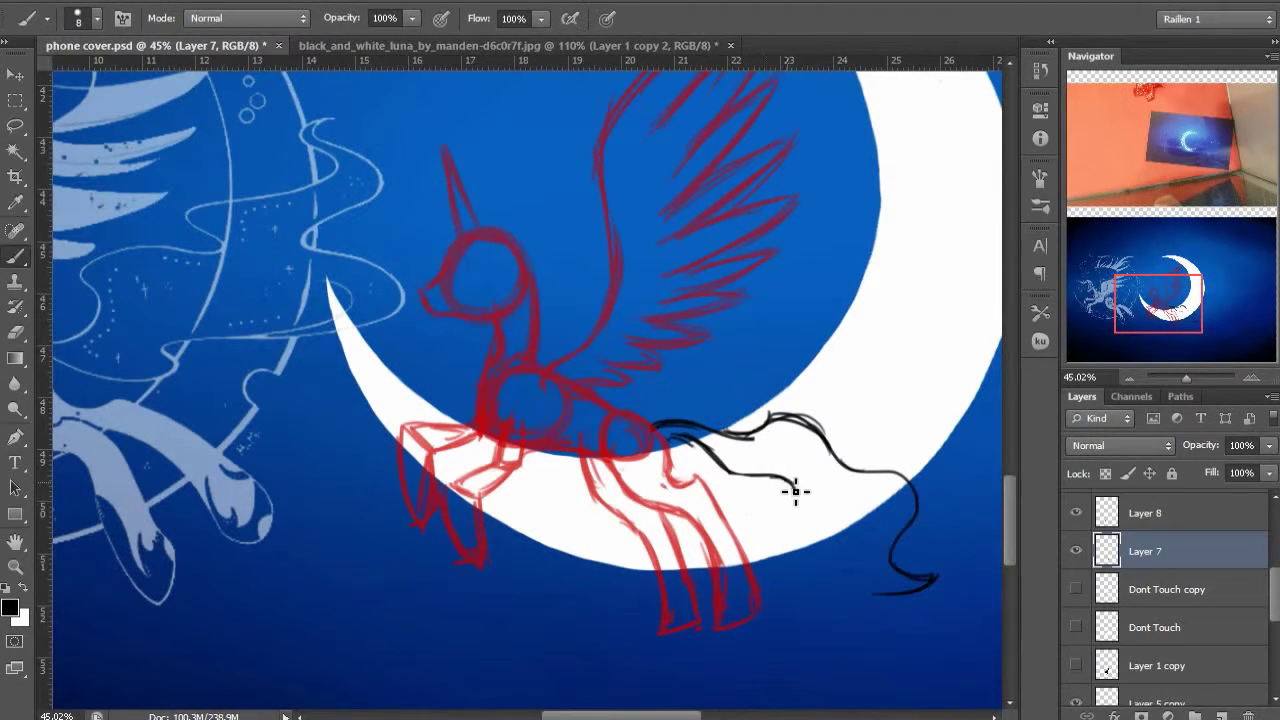
pyautogui.press('e')
pyautogui.moveTo(825, 523)
pyautogui.mouseDown()
pyautogui.moveTo(768, 477)
pyautogui.moveTo(704, 464)
pyautogui.mouseUp()
pyautogui.press('b')
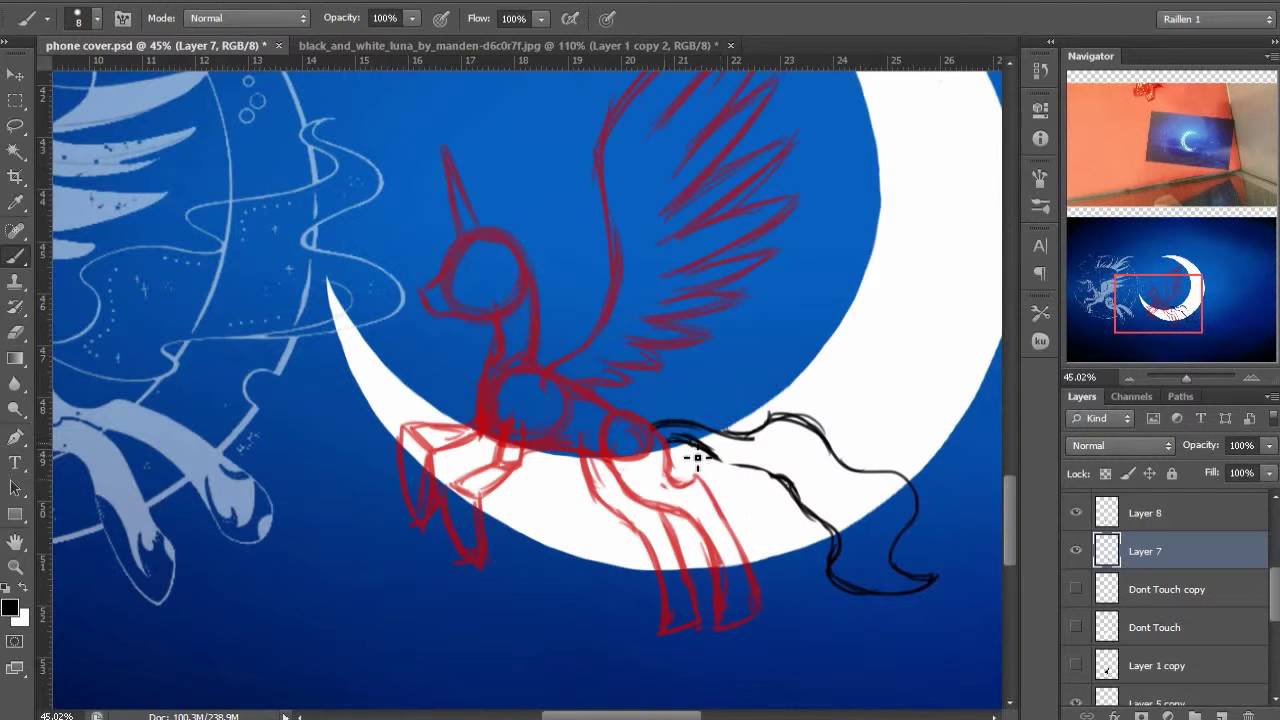
pyautogui.press('e')
pyautogui.press('b')
# Sketch the forelock's outer curve in black from the horn base forward past the muzzle, erasing and refining its front end
pyautogui.moveTo(475, 315); pyautogui.dragTo(634, 457)
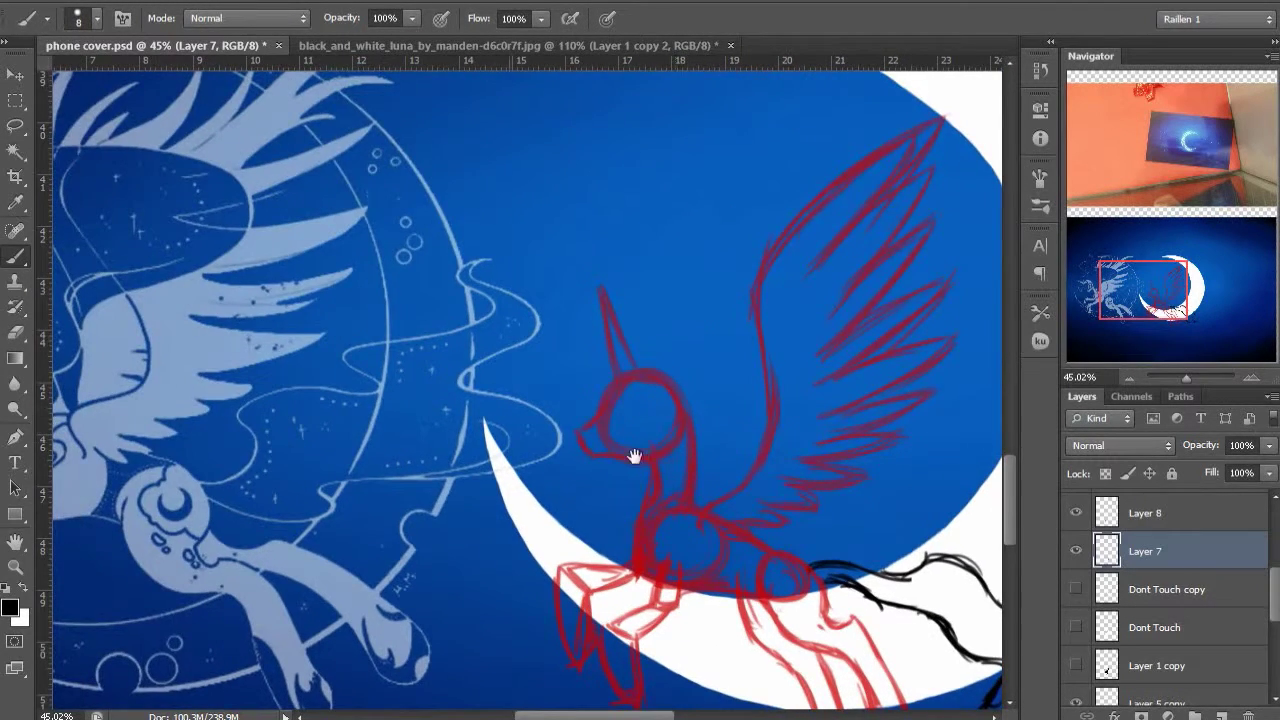
pyautogui.moveTo(552, 368)
pyautogui.mouseDown()
pyautogui.moveTo(743, 440)
pyautogui.moveTo(663, 408)
pyautogui.mouseUp()
pyautogui.moveTo(700, 449); pyautogui.dragTo(770, 416)
pyautogui.press('e')
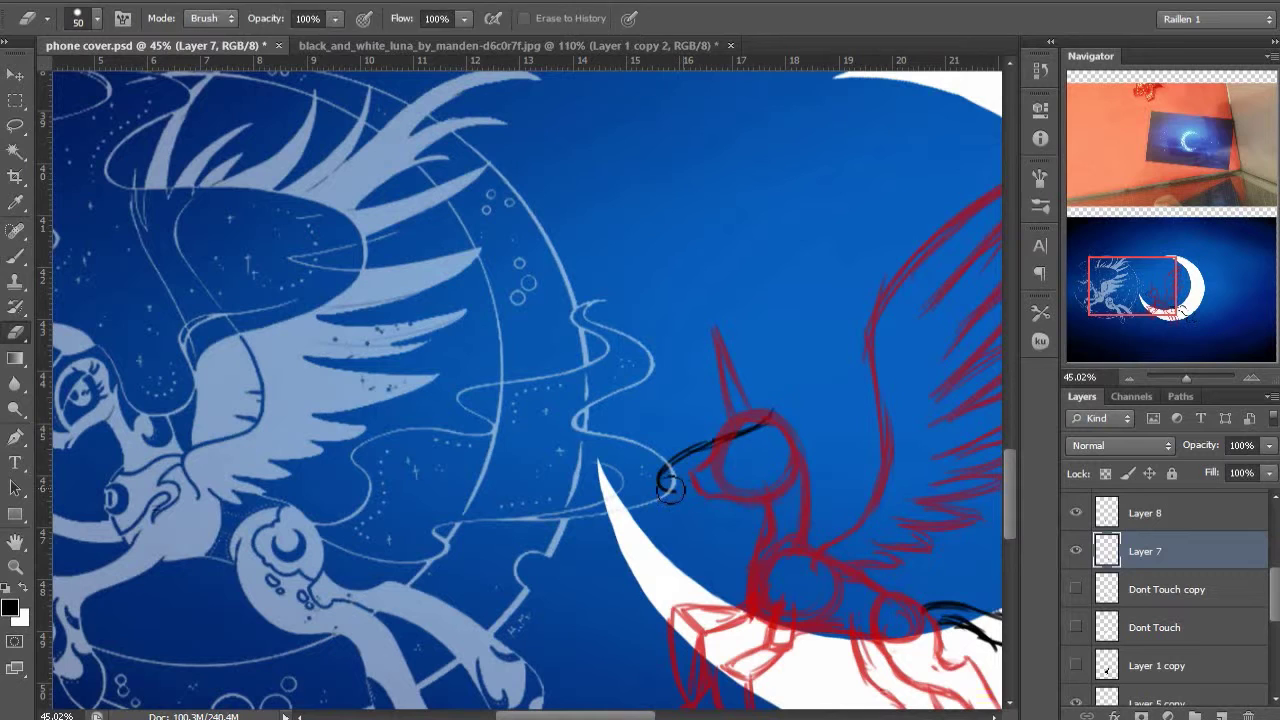
pyautogui.moveTo(665, 485); pyautogui.dragTo(700, 450)
pyautogui.press('b')
pyautogui.moveTo(630, 499)
pyautogui.mouseDown()
pyautogui.moveTo(732, 494)
pyautogui.moveTo(722, 489)
pyautogui.moveTo(781, 423)
pyautogui.mouseUp()
# Add the forelock's inner curve across the forehead and join both curves into a pointed lock
pyautogui.press('e')
pyautogui.moveTo(780, 491); pyautogui.dragTo(768, 427)
pyautogui.press('b')
pyautogui.moveTo(732, 464); pyautogui.dragTo(769, 466)
pyautogui.moveTo(812, 446); pyautogui.dragTo(806, 465)
pyautogui.moveTo(795, 421); pyautogui.dragTo(851, 396)
pyautogui.moveTo(838, 460); pyautogui.dragTo(680, 471)
# Erase the rough mane start beside the horn and draw a long wavy mane line over the wing base toward the rump
pyautogui.moveTo(663, 405); pyautogui.dragTo(754, 431)
pyautogui.moveTo(756, 391)
pyautogui.mouseDown()
pyautogui.moveTo(736, 435)
pyautogui.moveTo(612, 338)
pyautogui.moveTo(754, 408)
pyautogui.mouseUp()
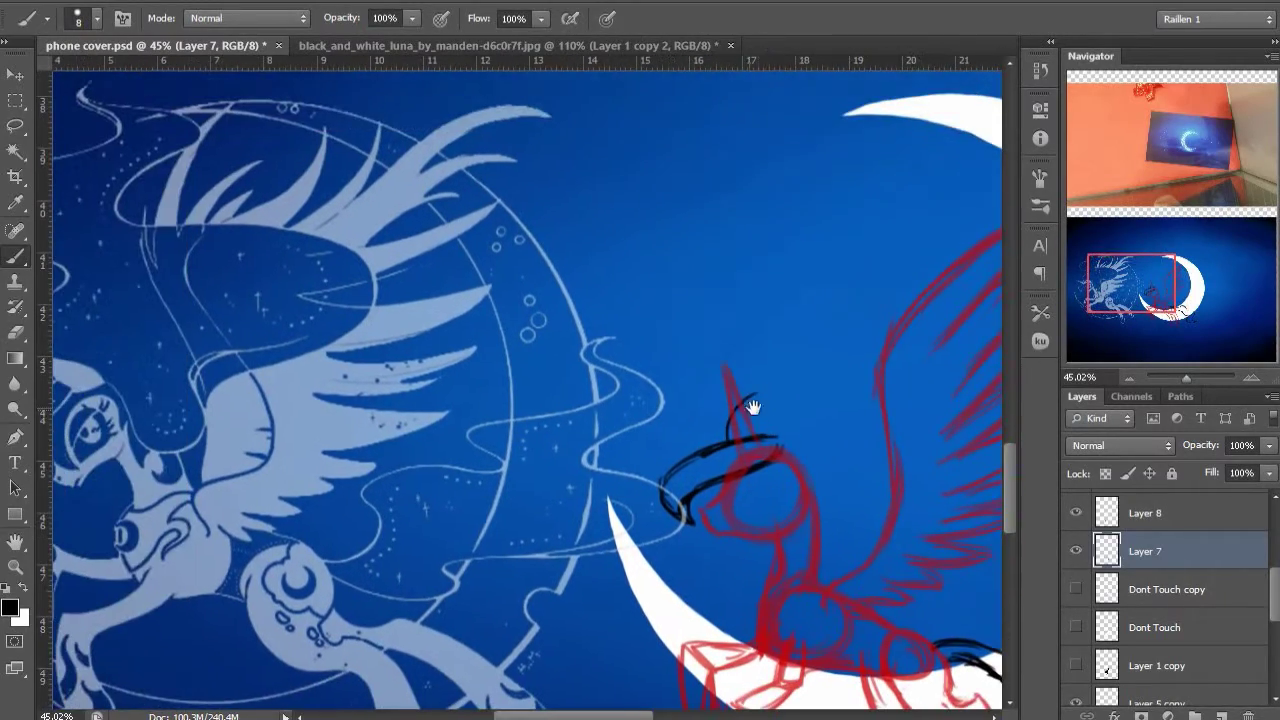
pyautogui.moveTo(722, 316)
pyautogui.mouseDown()
pyautogui.moveTo(617, 306)
pyautogui.moveTo(783, 274)
pyautogui.moveTo(634, 457)
pyautogui.mouseUp()
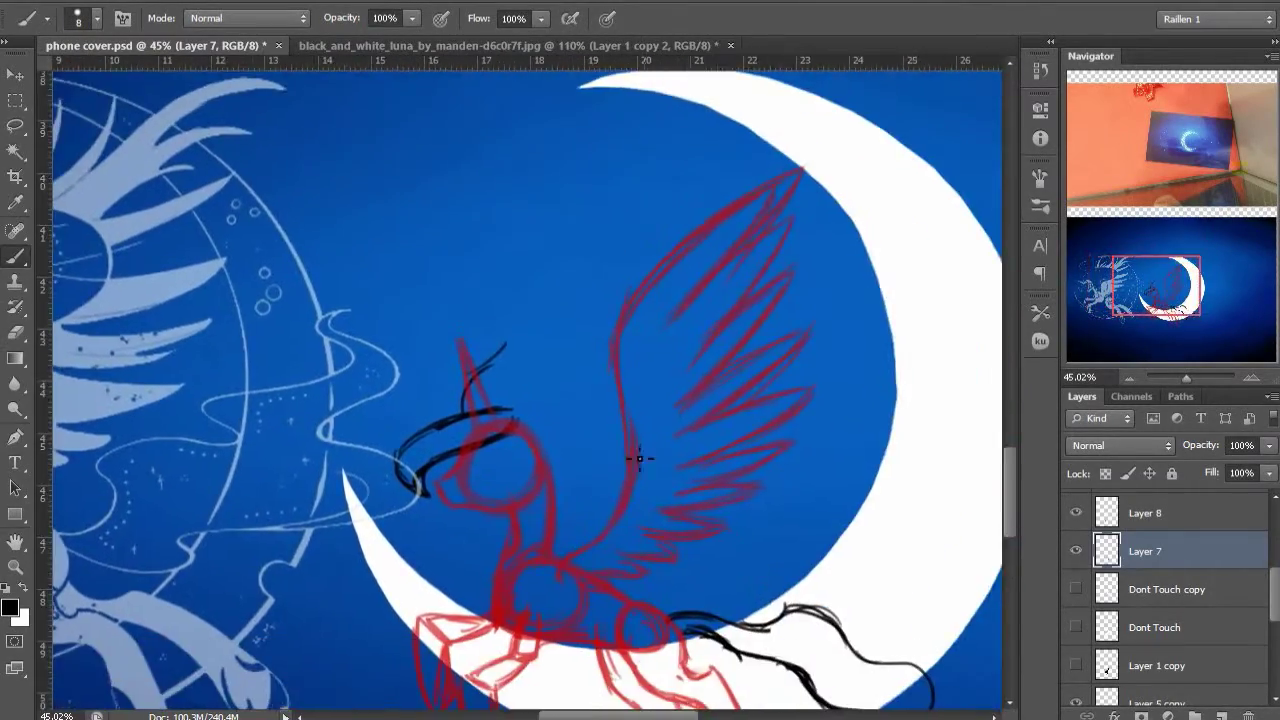
pyautogui.press('e')
pyautogui.moveTo(482, 367); pyautogui.dragTo(467, 396)
pyautogui.press('b')
pyautogui.moveTo(463, 405)
pyautogui.mouseDown()
pyautogui.moveTo(515, 373)
pyautogui.moveTo(470, 392)
pyautogui.mouseUp()
pyautogui.press('e')
pyautogui.press('b')
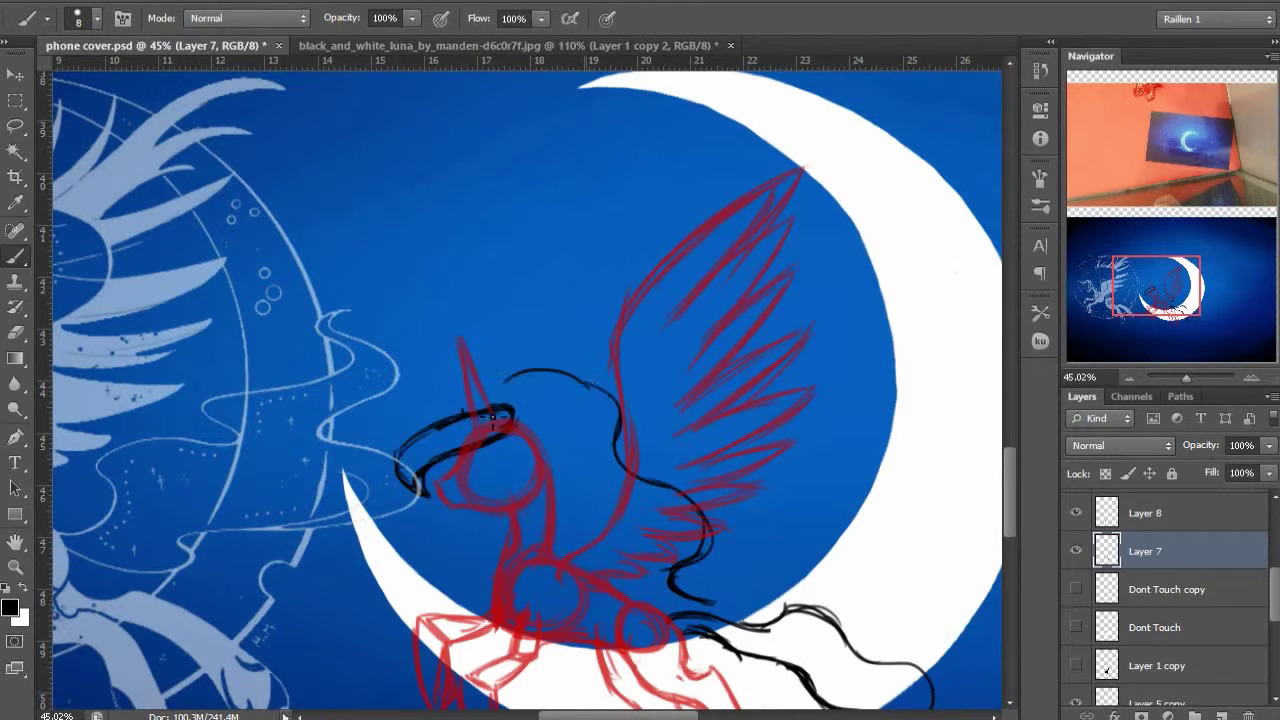
# Add a new layer directly above Layer 7 for the white silhouette
pyautogui.scroll(-2, 583, 453)
pyautogui.moveTo(731, 379); pyautogui.dragTo(704, 336)
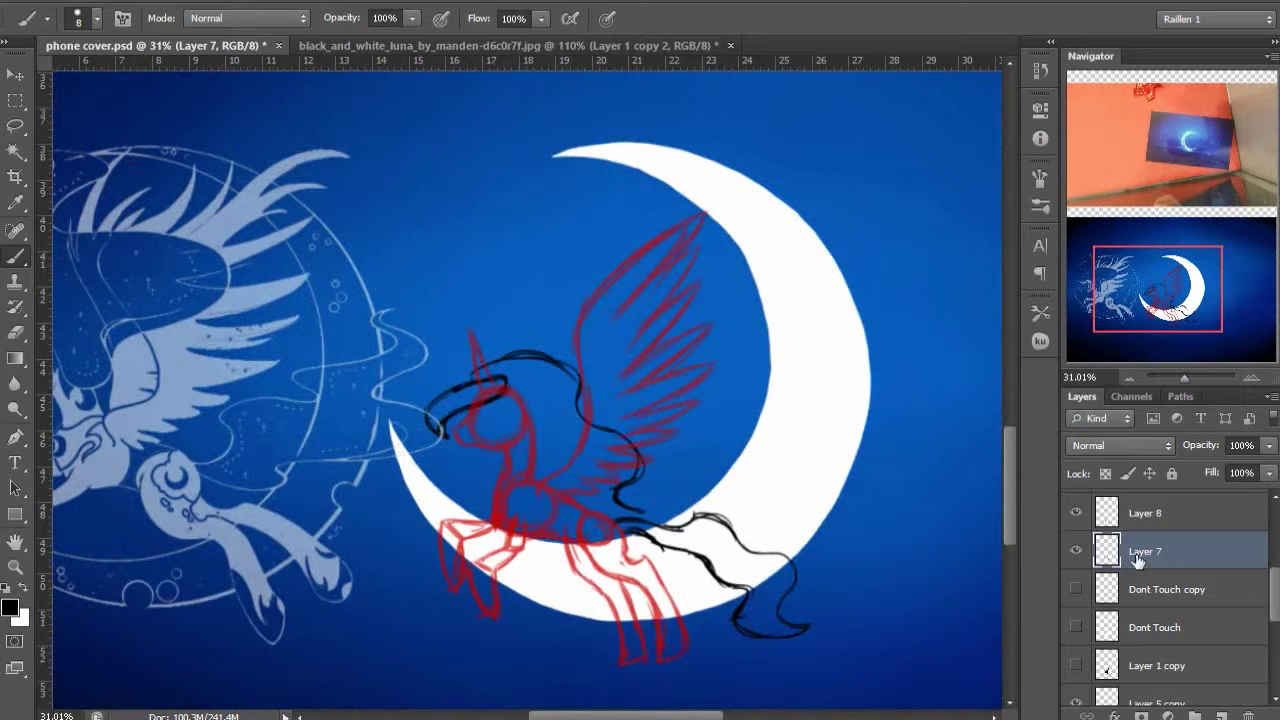
pyautogui.scroll(3, 1137, 561)
pyautogui.click(1224, 712)
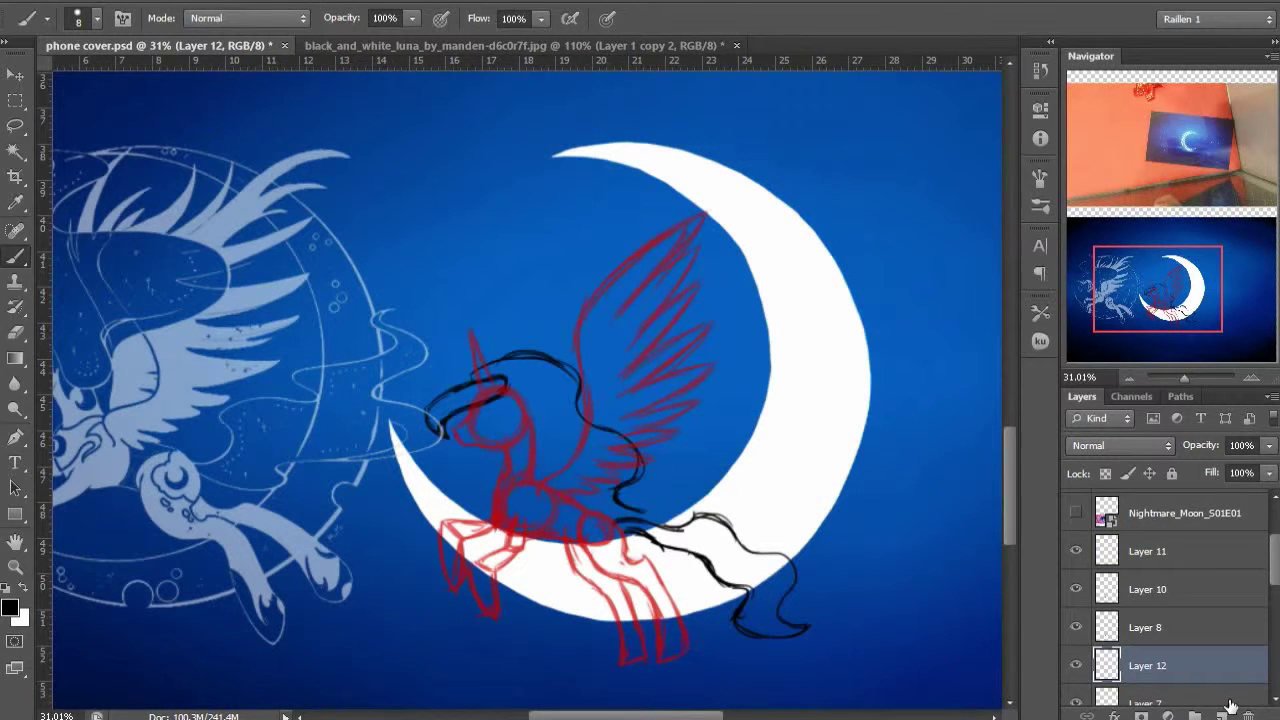
pyautogui.moveTo(459, 467)
pyautogui.mouseDown()
pyautogui.moveTo(617, 446)
pyautogui.moveTo(575, 408)
pyautogui.mouseUp()
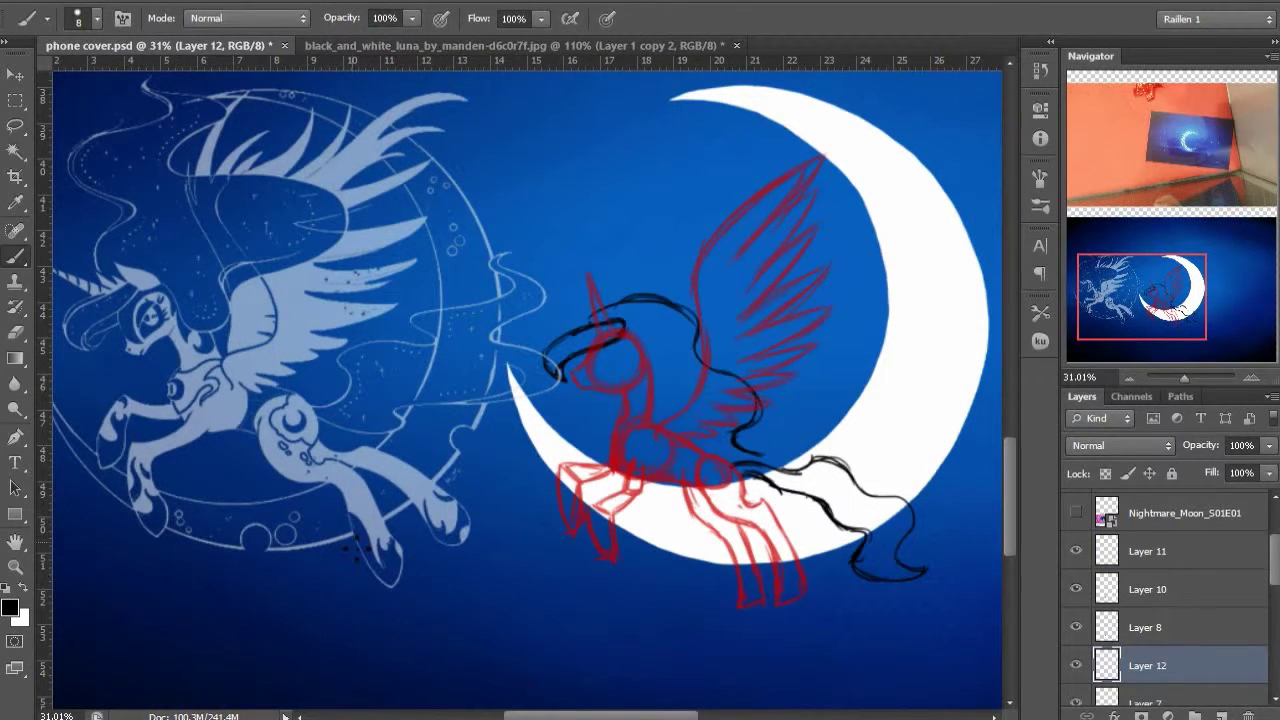
pyautogui.scroll(5, 590, 450)
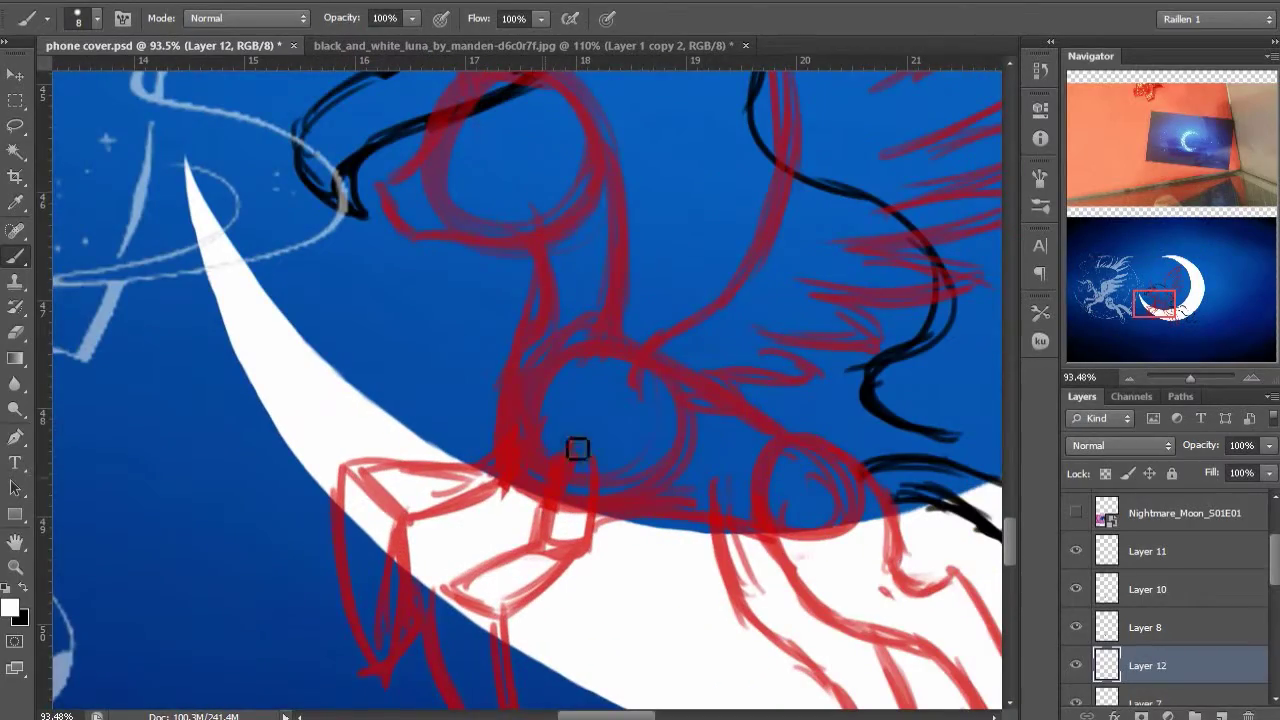
# Show the Dont Touch copy artwork and move it over the pony sketch as a reference
pyautogui.moveTo(1272, 577); pyautogui.dragTo(1272, 615)
pyautogui.click(1166, 590)
pyautogui.moveTo(500, 468); pyautogui.dragTo(300, 460)
pyautogui.press('v')
pyautogui.moveTo(165, 455); pyautogui.dragTo(690, 325)
pyautogui.moveTo(505, 300)
pyautogui.mouseDown()
pyautogui.moveTo(596, 412)
pyautogui.moveTo(592, 313)
pyautogui.mouseUp()
pyautogui.press('b')
pyautogui.scroll(4, 1186, 569)
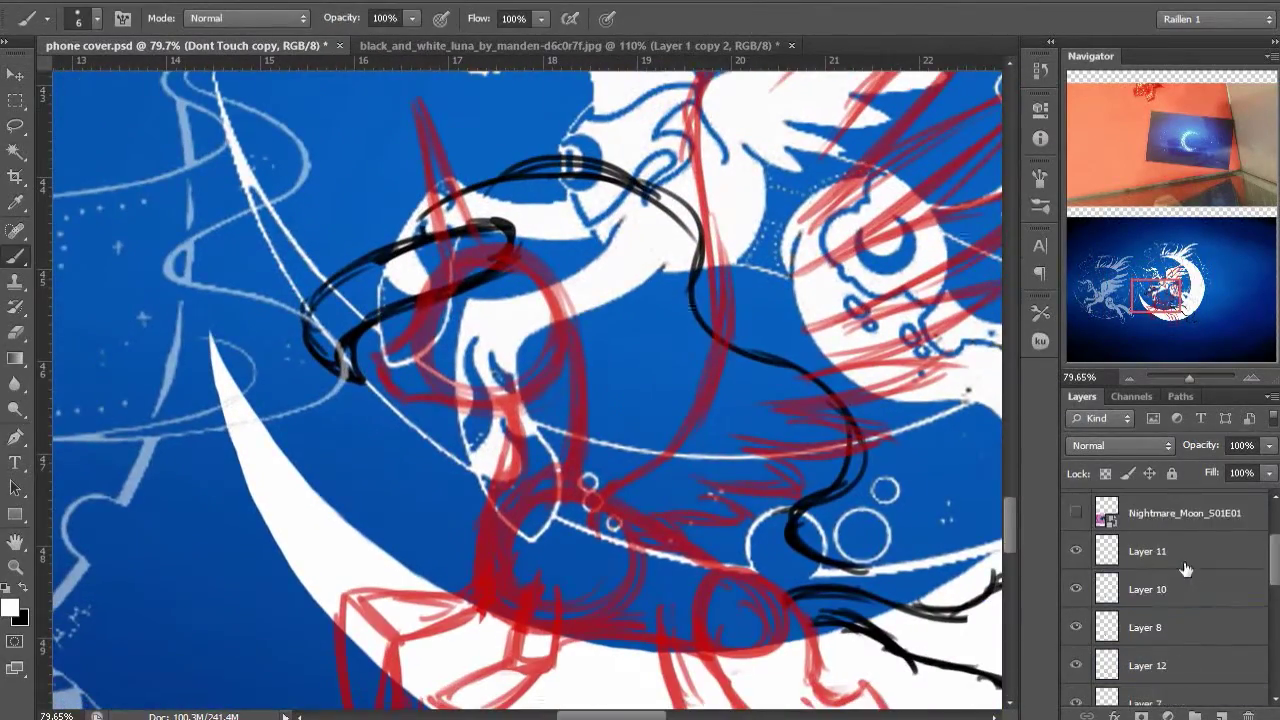
# Raise Layer 12 above Layer 11 and start a white contour up the pony's chest and front of the neck
pyautogui.click(1132, 667)
pyautogui.moveTo(470, 452)
pyautogui.mouseDown()
pyautogui.moveTo(392, 400)
pyautogui.moveTo(405, 452)
pyautogui.mouseUp()
pyautogui.press('x')
pyautogui.press('x')
pyautogui.scroll(-3, 455, 443)
pyautogui.hotkey('ctrl', ']')
pyautogui.hotkey('ctrl', ']')
pyautogui.hotkey('ctrl', ']')
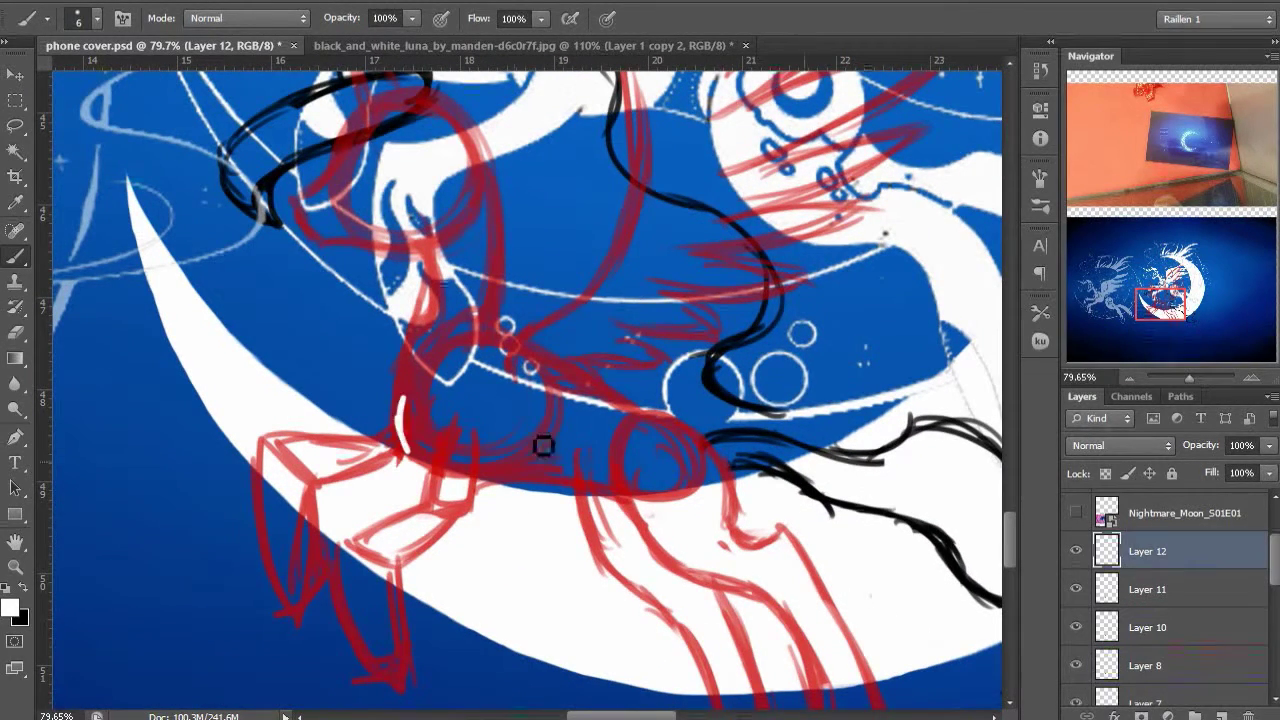
pyautogui.moveTo(404, 402); pyautogui.dragTo(432, 253)
pyautogui.moveTo(411, 372); pyautogui.dragTo(423, 325)
# Hide the Dont Touch copy reference and trace the back of the pony's neck in white down to the withers
pyautogui.moveTo(1275, 575); pyautogui.dragTo(1275, 610)
pyautogui.click(1076, 684)
pyautogui.moveTo(448, 323); pyautogui.dragTo(431, 374)
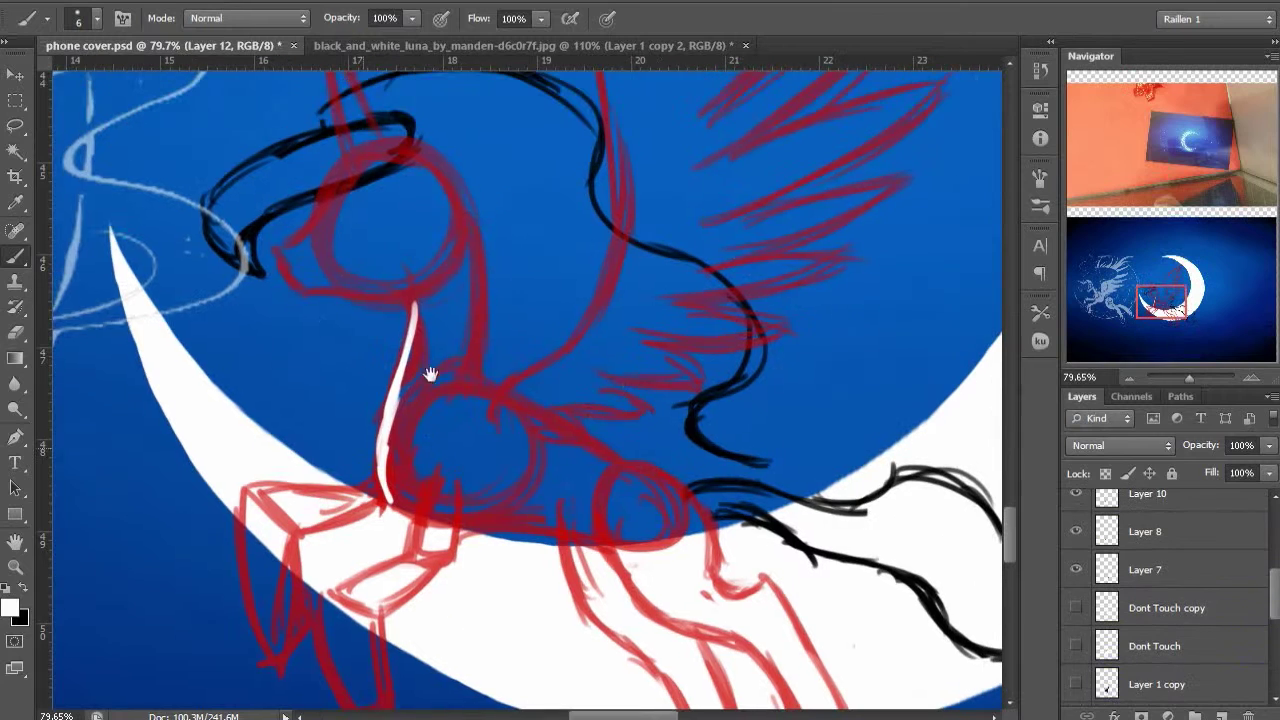
pyautogui.moveTo(466, 217); pyautogui.dragTo(462, 390)
pyautogui.moveTo(475, 290)
pyautogui.mouseDown()
pyautogui.moveTo(514, 412)
pyautogui.moveTo(479, 285)
pyautogui.mouseUp()
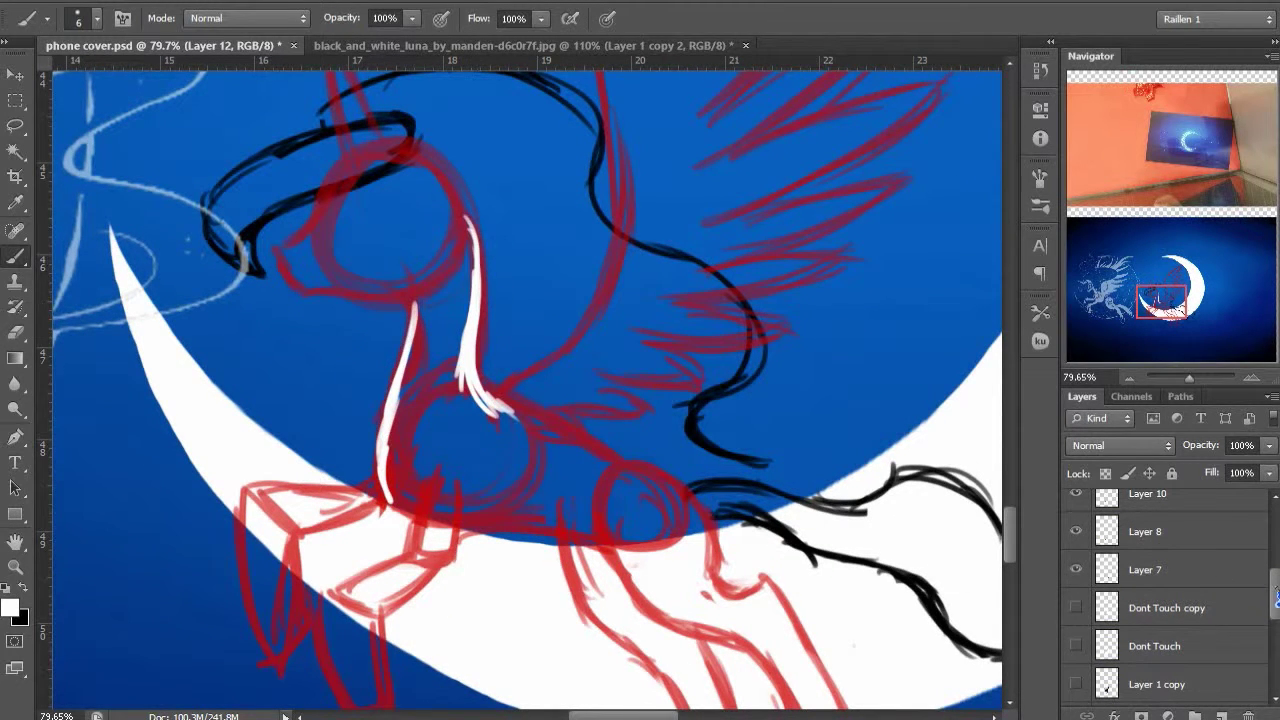
# Move Layer 12 below Layer 8, lower the opacity of Layers 10 and 8 to 41%, and reselect Layer 12
pyautogui.moveTo(1275, 597); pyautogui.dragTo(1275, 576)
pyautogui.moveTo(1160, 499)
pyautogui.mouseDown()
pyautogui.moveTo(1160, 594)
pyautogui.moveTo(1143, 632)
pyautogui.mouseUp()
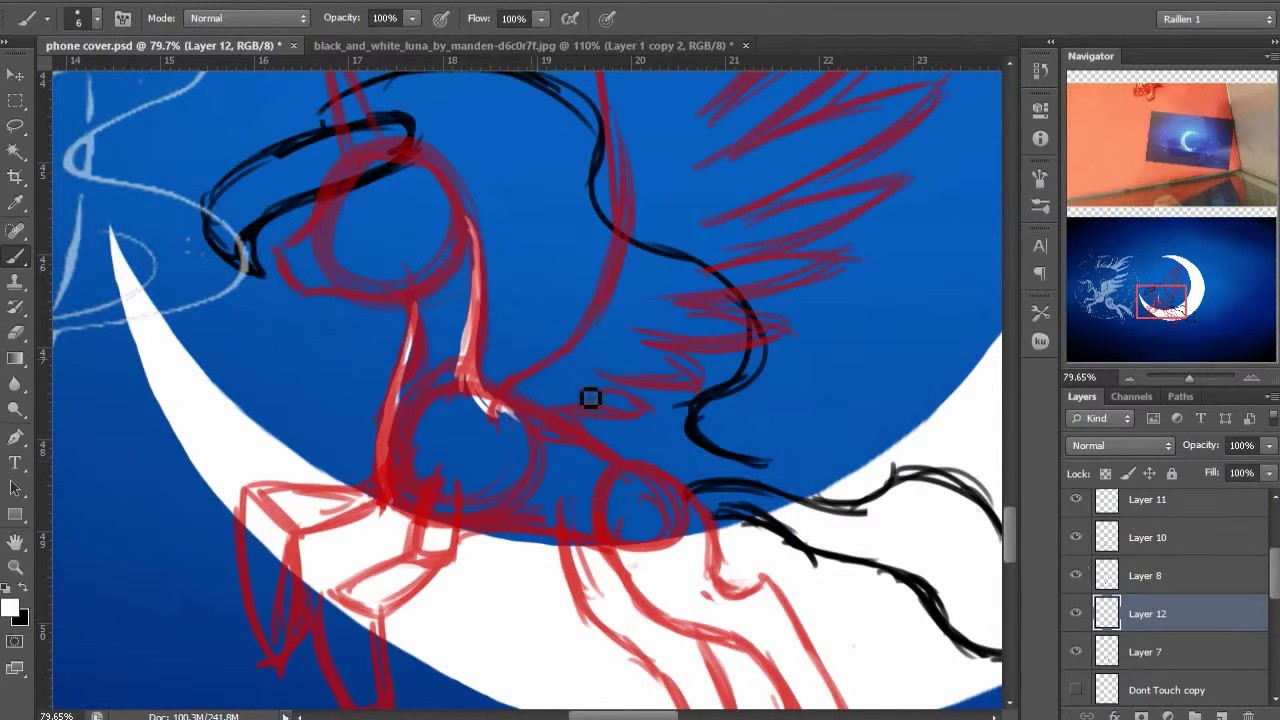
pyautogui.click(1152, 576)
pyautogui.click(1157, 542)
pyautogui.scroll(1, 1174, 595)
pyautogui.keyDown('ctrl'); pyautogui.click(1207, 585); pyautogui.keyUp('ctrl')
pyautogui.moveTo(1203, 450); pyautogui.dragTo(1175, 450)
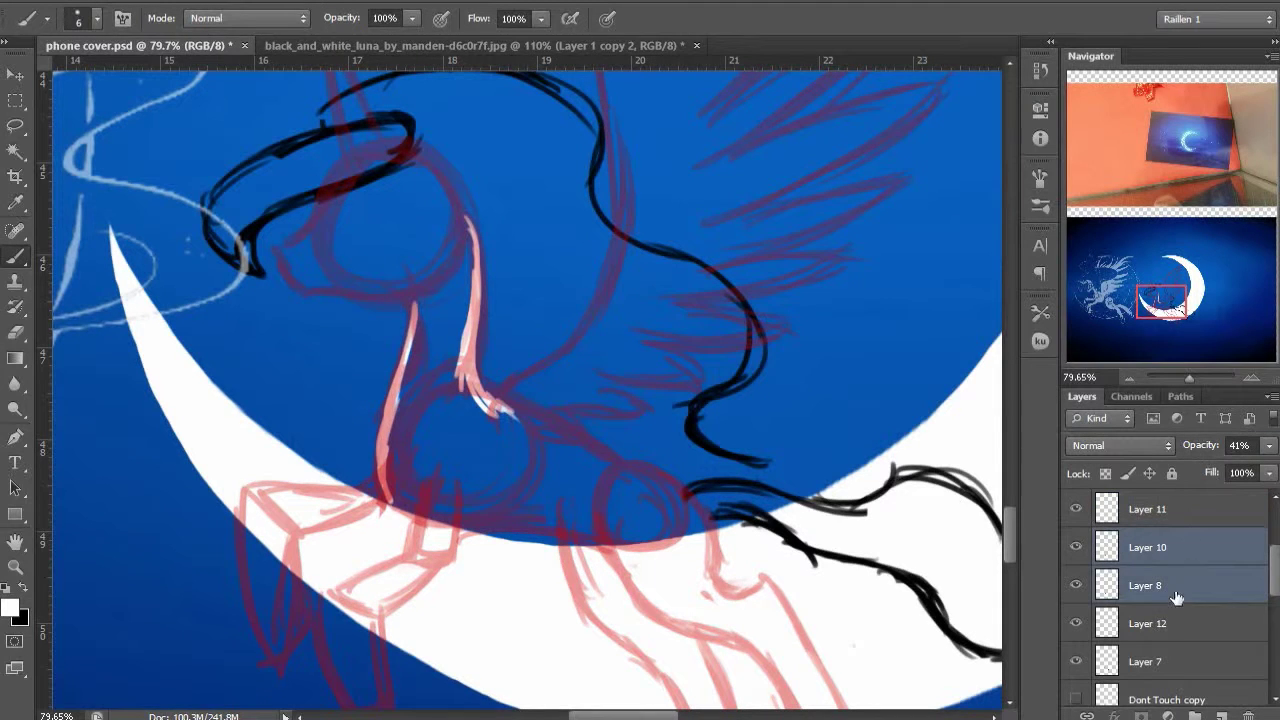
pyautogui.click(1172, 621)
# Outline the pony's back, rump and belly in white with a size 15 brush on Layer 12
pyautogui.moveTo(476, 382); pyautogui.dragTo(700, 512)
pyautogui.moveTo(490, 464); pyautogui.dragTo(460, 354)
pyautogui.moveTo(434, 405)
pyautogui.mouseDown()
pyautogui.moveTo(577, 434)
pyautogui.moveTo(671, 414)
pyautogui.mouseUp()
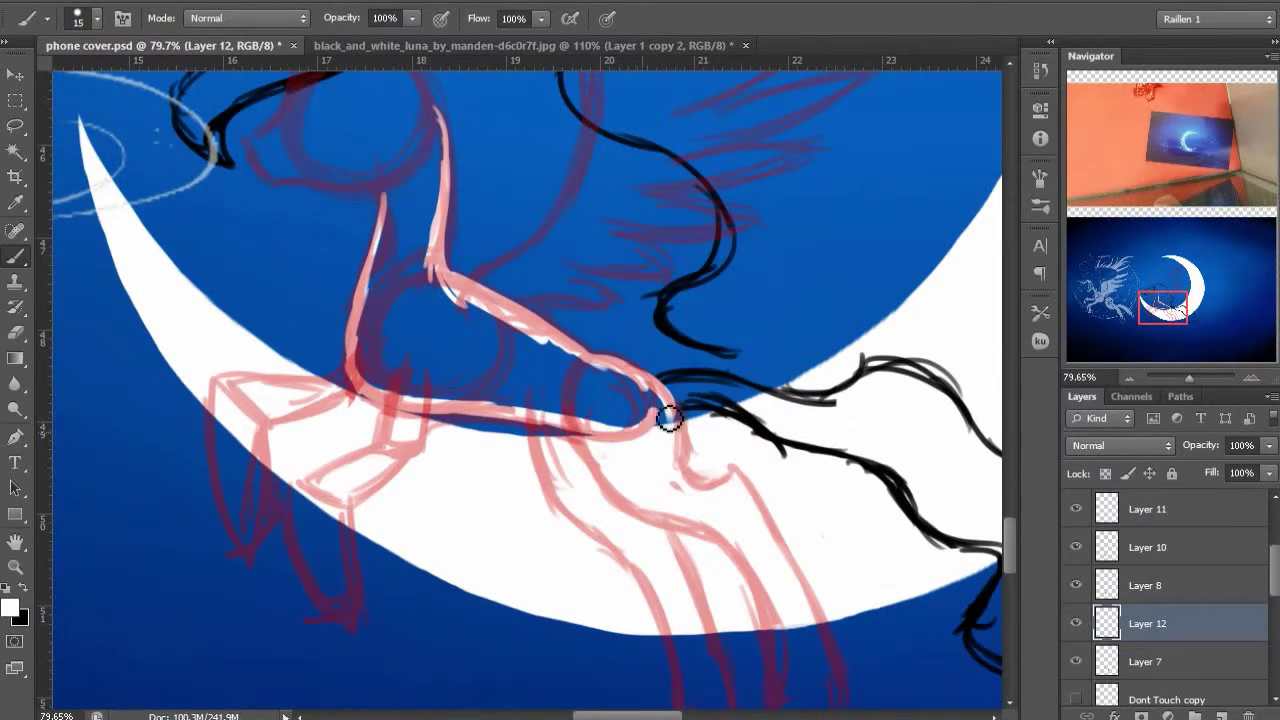
pyautogui.moveTo(416, 382); pyautogui.dragTo(511, 449)
# Hide the white crescent moon and paint the pony's leading foreleg solid white
pyautogui.moveTo(1273, 588); pyautogui.dragTo(1273, 649)
pyautogui.click(1075, 579)
pyautogui.moveTo(430, 560); pyautogui.dragTo(392, 497)
pyautogui.moveTo(303, 549)
pyautogui.mouseDown()
pyautogui.moveTo(311, 419)
pyautogui.moveTo(384, 398)
pyautogui.mouseUp()
pyautogui.moveTo(317, 430)
pyautogui.mouseDown()
pyautogui.moveTo(323, 478)
pyautogui.moveTo(277, 420)
pyautogui.moveTo(290, 455)
pyautogui.moveTo(333, 407)
pyautogui.moveTo(340, 420)
pyautogui.mouseUp()
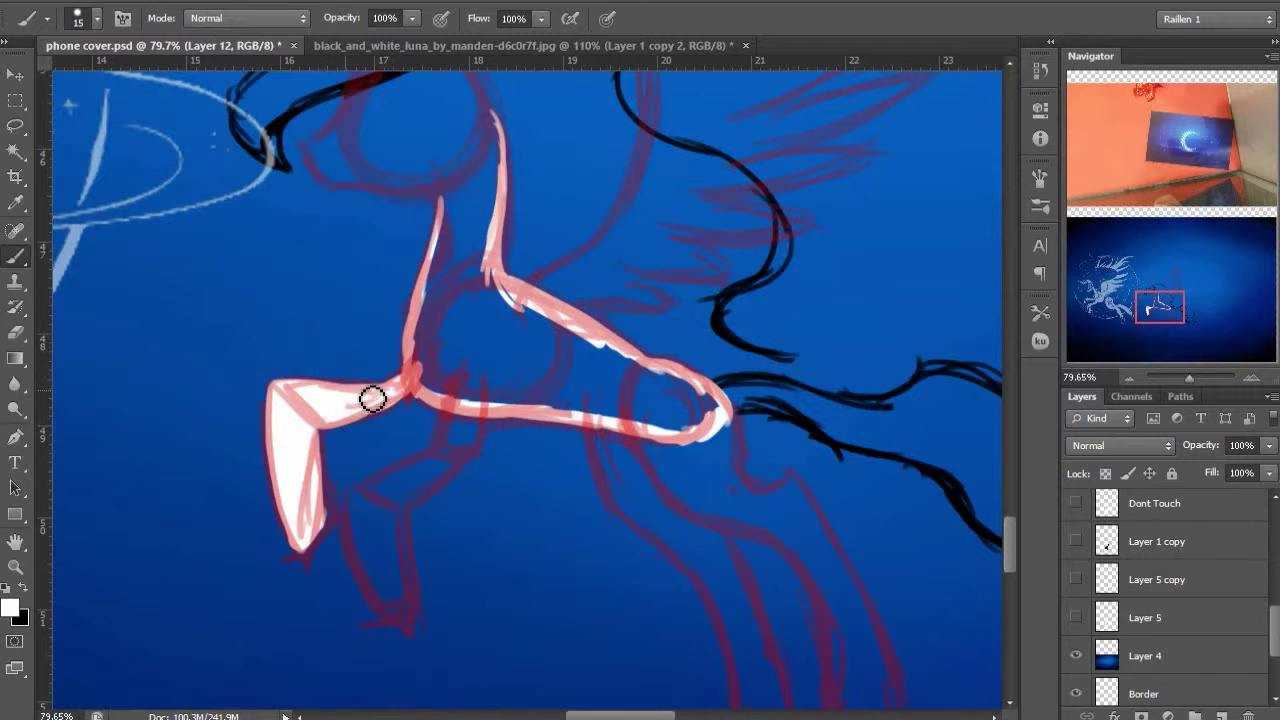
# Enlarge the brush to size 40 and fill the pony's neck and torso with white
pyautogui.press(']')
pyautogui.press(']')
pyautogui.press(']')
pyautogui.press(']')
pyautogui.press(']')
pyautogui.moveTo(472, 408)
pyautogui.mouseDown()
pyautogui.moveTo(432, 487)
pyautogui.moveTo(443, 460)
pyautogui.moveTo(417, 306)
pyautogui.moveTo(494, 457)
pyautogui.moveTo(664, 499)
pyautogui.mouseUp()
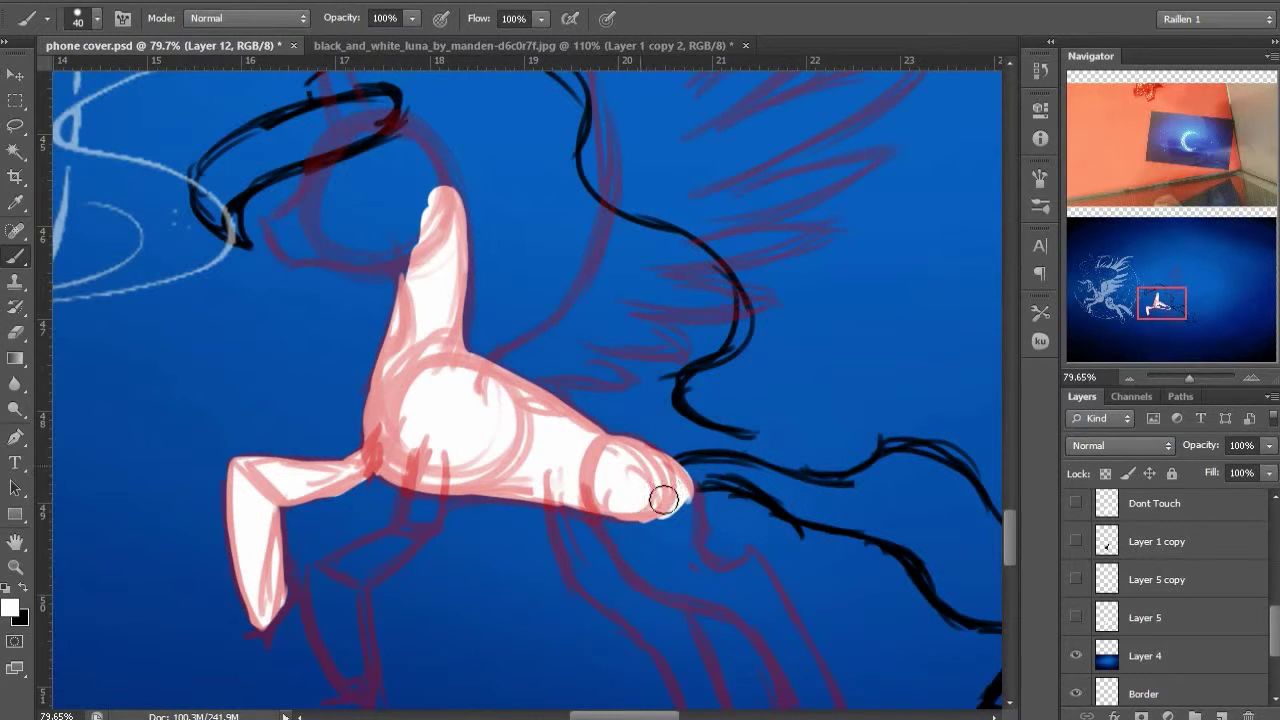
pyautogui.moveTo(574, 507); pyautogui.dragTo(502, 416)
# Paint the second foreleg and the upper hind legs white with a size 25 brush
pyautogui.moveTo(535, 372)
pyautogui.mouseDown()
pyautogui.moveTo(563, 357)
pyautogui.moveTo(649, 486)
pyautogui.moveTo(700, 510)
pyautogui.mouseUp()
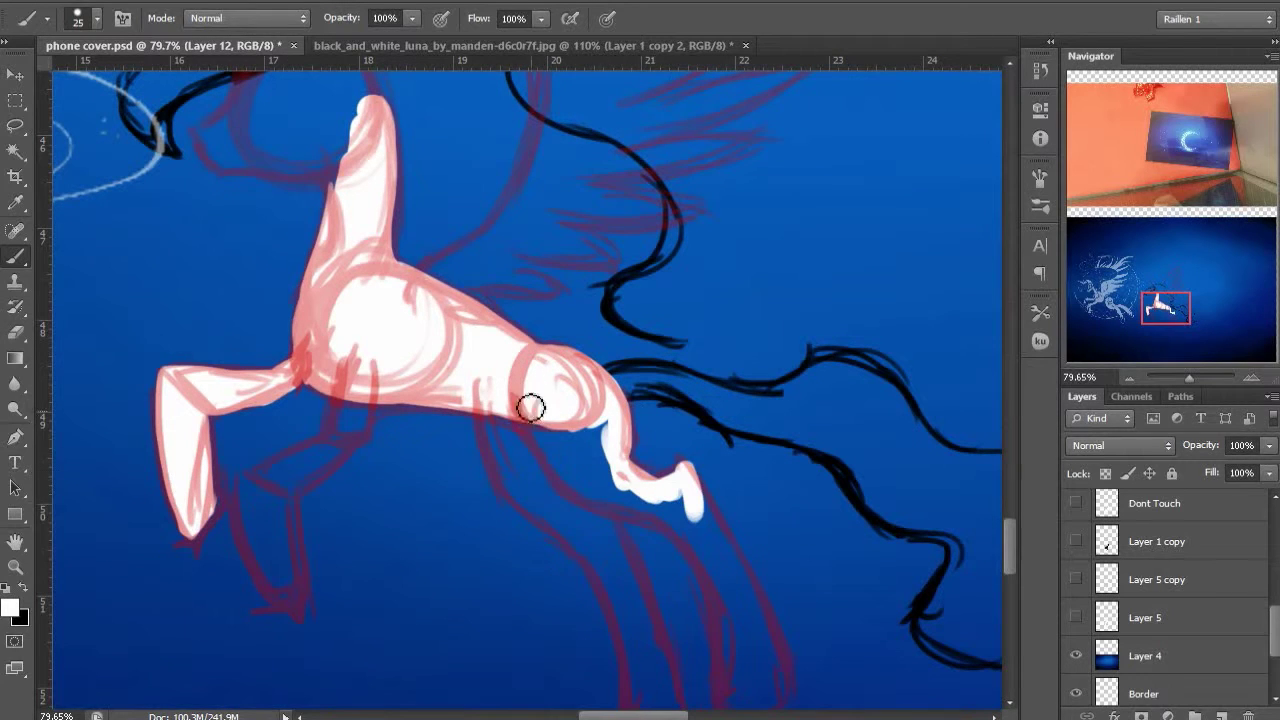
pyautogui.moveTo(529, 409); pyautogui.dragTo(673, 529)
pyautogui.moveTo(293, 610)
pyautogui.mouseDown()
pyautogui.moveTo(260, 491)
pyautogui.moveTo(330, 437)
pyautogui.mouseUp()
pyautogui.moveTo(494, 453)
pyautogui.mouseDown()
pyautogui.moveTo(437, 328)
pyautogui.moveTo(506, 391)
pyautogui.moveTo(546, 394)
pyautogui.moveTo(553, 503)
pyautogui.mouseUp()
# Check the silhouette against the moon and erase the lower parts of the white hind legs, leaving only the thighs
pyautogui.click(1078, 580)
pyautogui.click(1078, 580)
pyautogui.press('e')
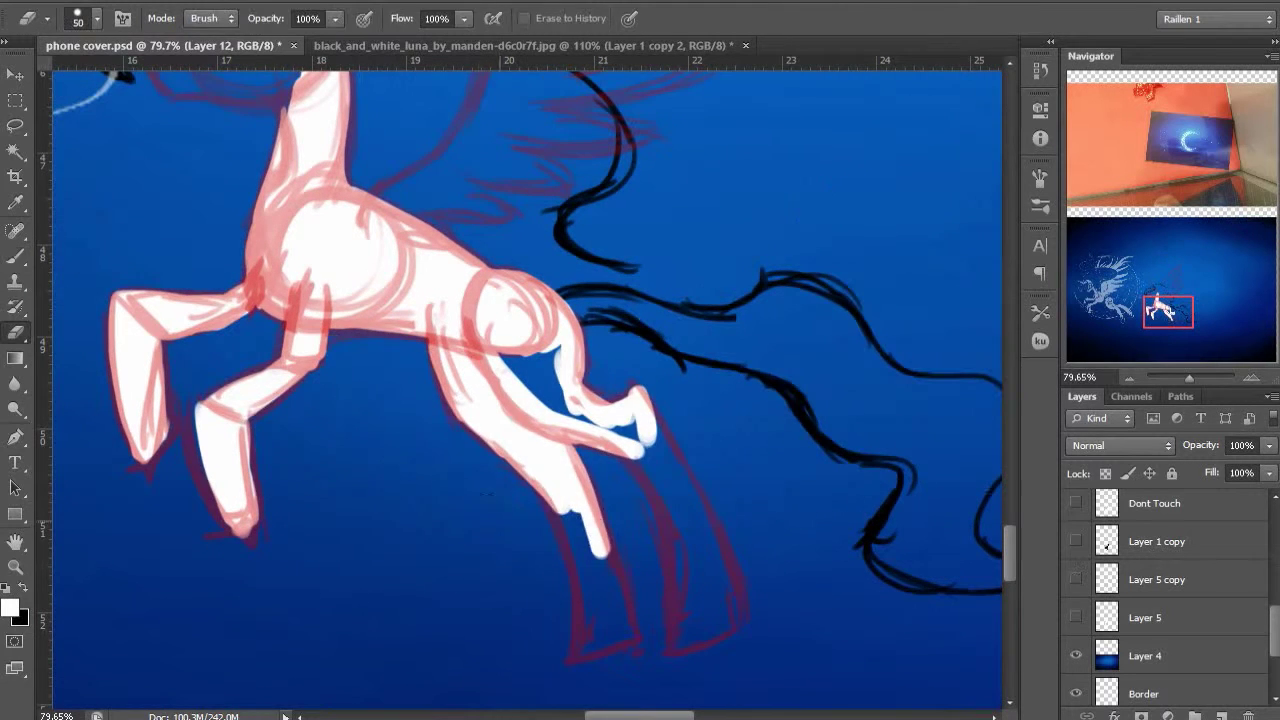
pyautogui.moveTo(594, 548); pyautogui.dragTo(530, 460)
pyautogui.moveTo(490, 430); pyautogui.dragTo(640, 420)
pyautogui.moveTo(259, 84); pyautogui.dragTo(334, 328)
# Paint the pony's jaw, muzzle and head solid white following the red sketch
pyautogui.press('b')
pyautogui.moveTo(250, 338); pyautogui.dragTo(370, 368)
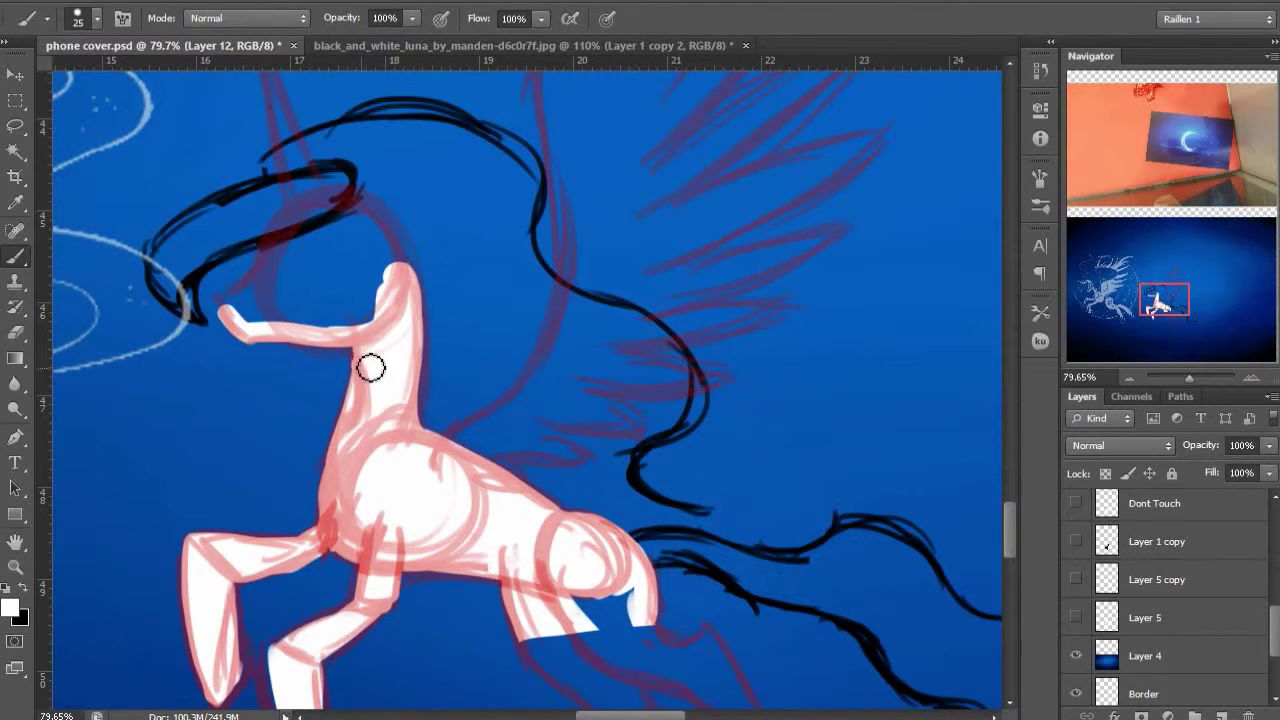
pyautogui.moveTo(233, 314)
pyautogui.mouseDown()
pyautogui.moveTo(330, 195)
pyautogui.moveTo(266, 326)
pyautogui.moveTo(334, 229)
pyautogui.moveTo(392, 318)
pyautogui.mouseUp()
pyautogui.moveTo(400, 251)
pyautogui.mouseDown()
pyautogui.moveTo(474, 323)
pyautogui.moveTo(930, 370)
pyautogui.mouseUp()
pyautogui.moveTo(180, 270)
pyautogui.mouseDown()
pyautogui.moveTo(763, 346)
pyautogui.moveTo(260, 300)
pyautogui.mouseUp()
pyautogui.moveTo(940, 430); pyautogui.dragTo(470, 380)
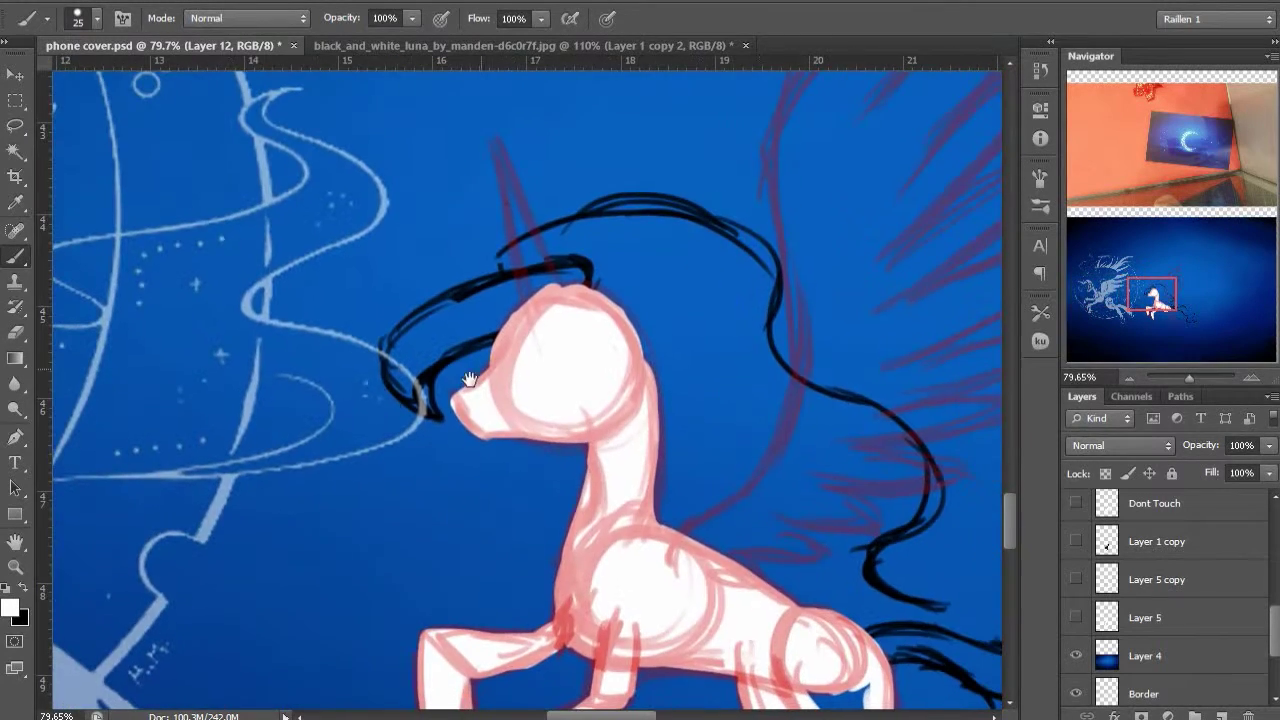
# Trace the forelock in white, fill the horn, and paint a white stroke along the top of the mane
pyautogui.moveTo(449, 428)
pyautogui.mouseDown()
pyautogui.moveTo(503, 360)
pyautogui.moveTo(400, 388)
pyautogui.moveTo(544, 288)
pyautogui.moveTo(590, 280)
pyautogui.mouseUp()
pyautogui.press(']')
pyautogui.press(']')
pyautogui.moveTo(499, 151); pyautogui.dragTo(524, 294)
pyautogui.moveTo(499, 151)
pyautogui.mouseDown()
pyautogui.moveTo(546, 282)
pyautogui.moveTo(674, 220)
pyautogui.moveTo(740, 262)
pyautogui.mouseUp()
pyautogui.press(']')
pyautogui.press(']')
# Move Layer 12 below Layer 7, reduce Layer 7's opacity, and reselect Layer 12
pyautogui.moveTo(1274, 627); pyautogui.dragTo(1274, 590)
pyautogui.moveTo(1150, 531); pyautogui.dragTo(1150, 587)
pyautogui.click(1150, 531)
pyautogui.moveTo(1197, 449); pyautogui.dragTo(1135, 449)
pyautogui.click(1150, 569)
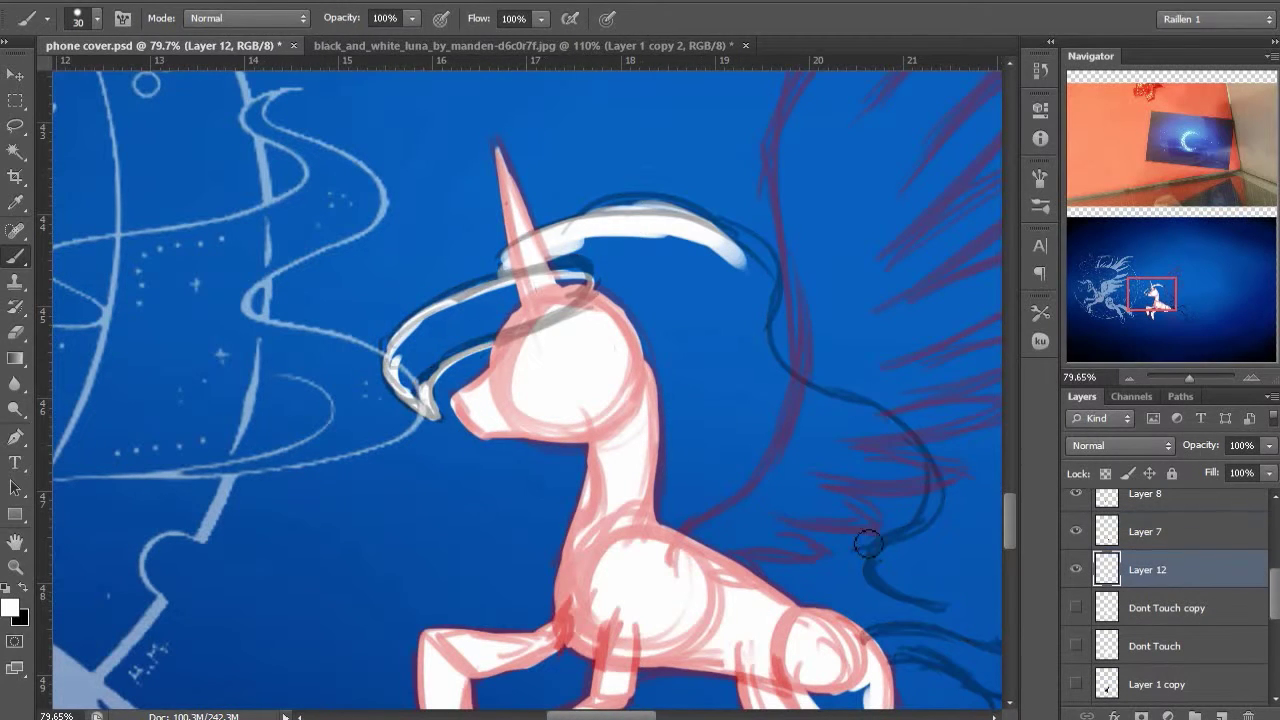
# Fill the forelock and the upper mane behind the head with white using a size 50 brush
pyautogui.moveTo(410, 376)
pyautogui.mouseDown()
pyautogui.moveTo(408, 363)
pyautogui.moveTo(598, 255)
pyautogui.mouseUp()
pyautogui.moveTo(605, 256); pyautogui.dragTo(682, 372)
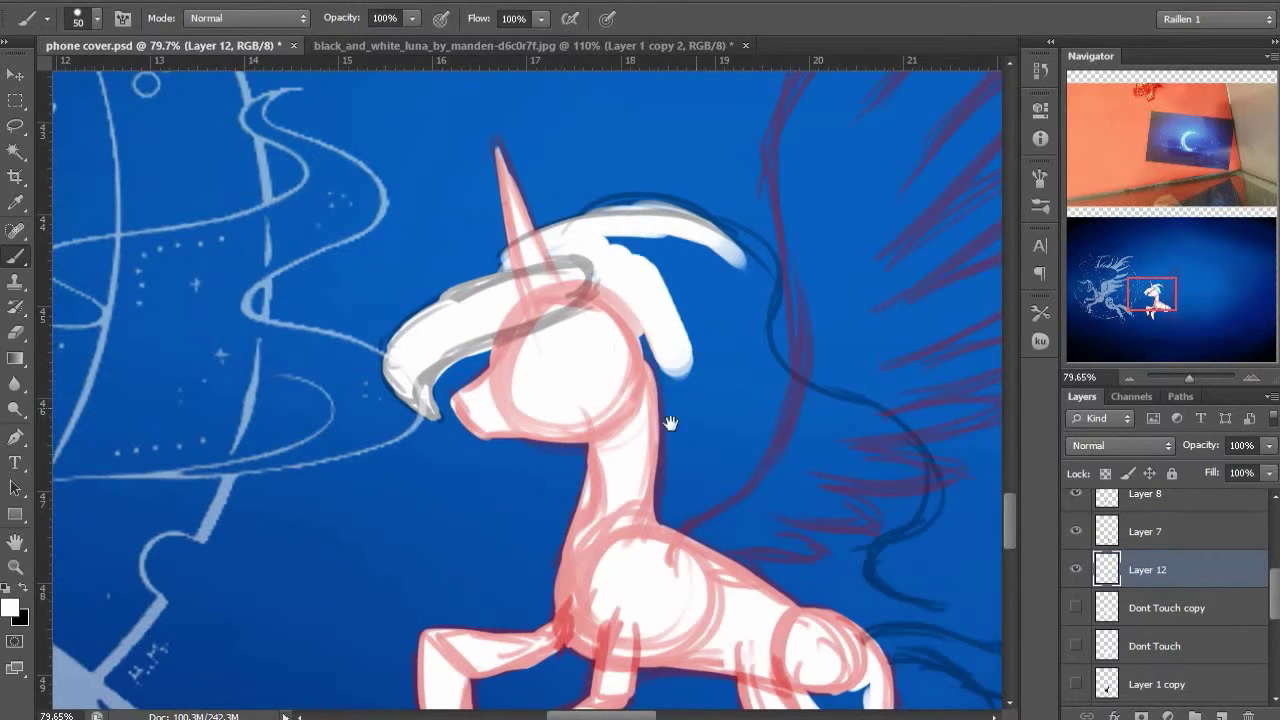
pyautogui.moveTo(671, 425); pyautogui.dragTo(526, 301)
pyautogui.moveTo(541, 202)
pyautogui.mouseDown()
pyautogui.moveTo(562, 327)
pyautogui.moveTo(524, 402)
pyautogui.mouseUp()
pyautogui.moveTo(470, 202)
pyautogui.mouseDown()
pyautogui.moveTo(420, 177)
pyautogui.moveTo(563, 217)
pyautogui.moveTo(480, 224)
pyautogui.mouseUp()
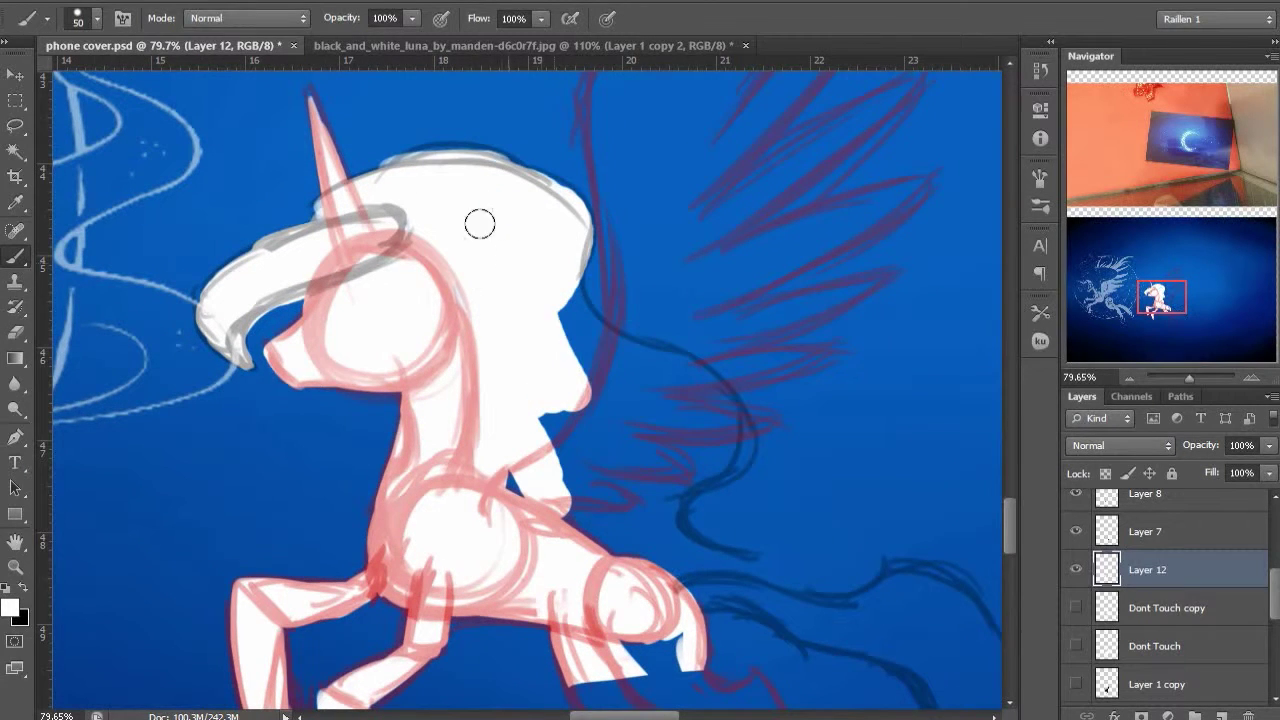
# Fill the lower mane with white along its wavy contour down to its tip at the rump
pyautogui.moveTo(551, 297); pyautogui.dragTo(694, 380)
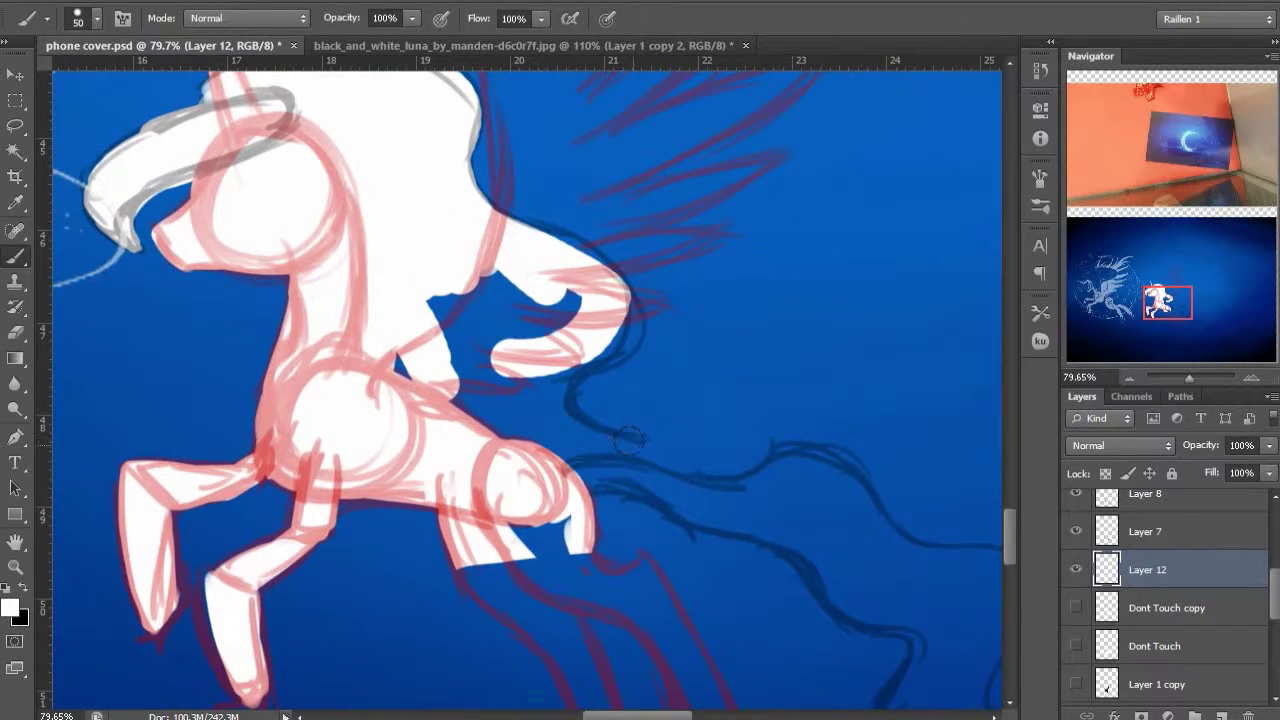
pyautogui.moveTo(628, 438)
pyautogui.mouseDown()
pyautogui.moveTo(495, 352)
pyautogui.moveTo(477, 400)
pyautogui.moveTo(471, 360)
pyautogui.mouseUp()
pyautogui.moveTo(510, 453); pyautogui.dragTo(315, 378)
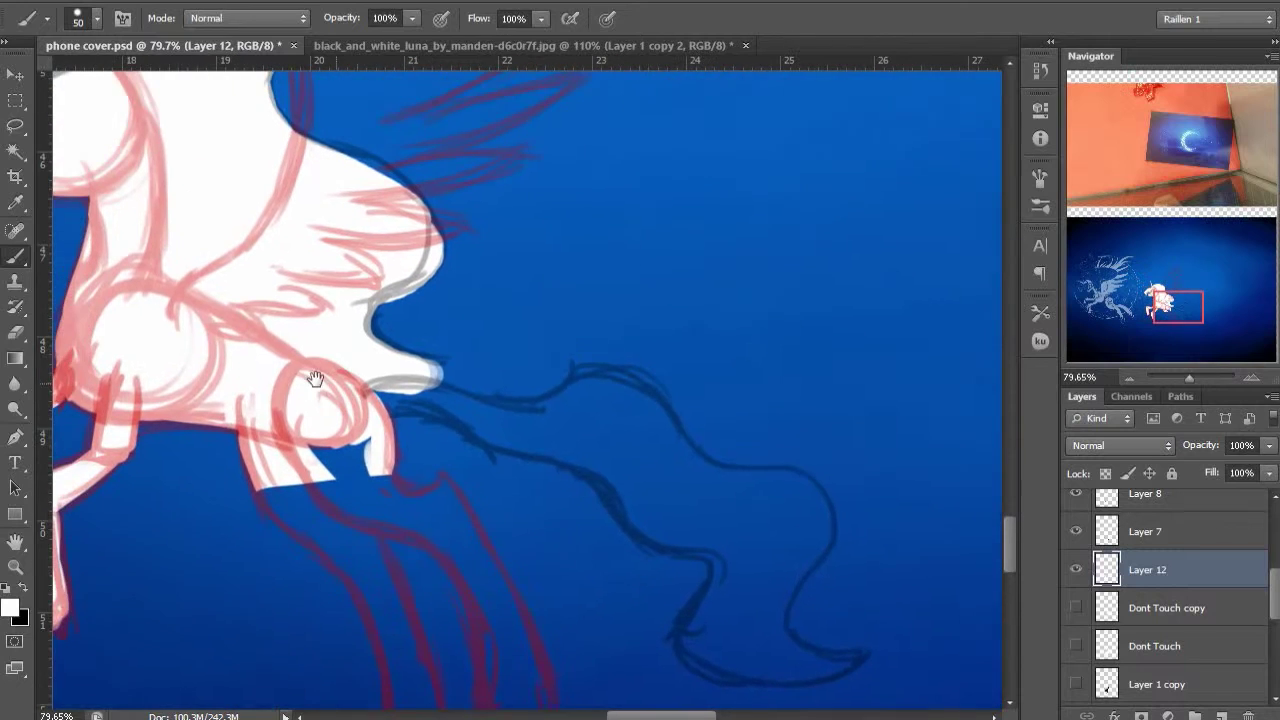
# Erase the white between the neck and the mane and between the lower mane and the back with a small eraser
pyautogui.press('e')
pyautogui.press('[')
pyautogui.press('[')
pyautogui.press('[')
pyautogui.press('[')
pyautogui.press('[')
pyautogui.moveTo(241, 234); pyautogui.dragTo(323, 317)
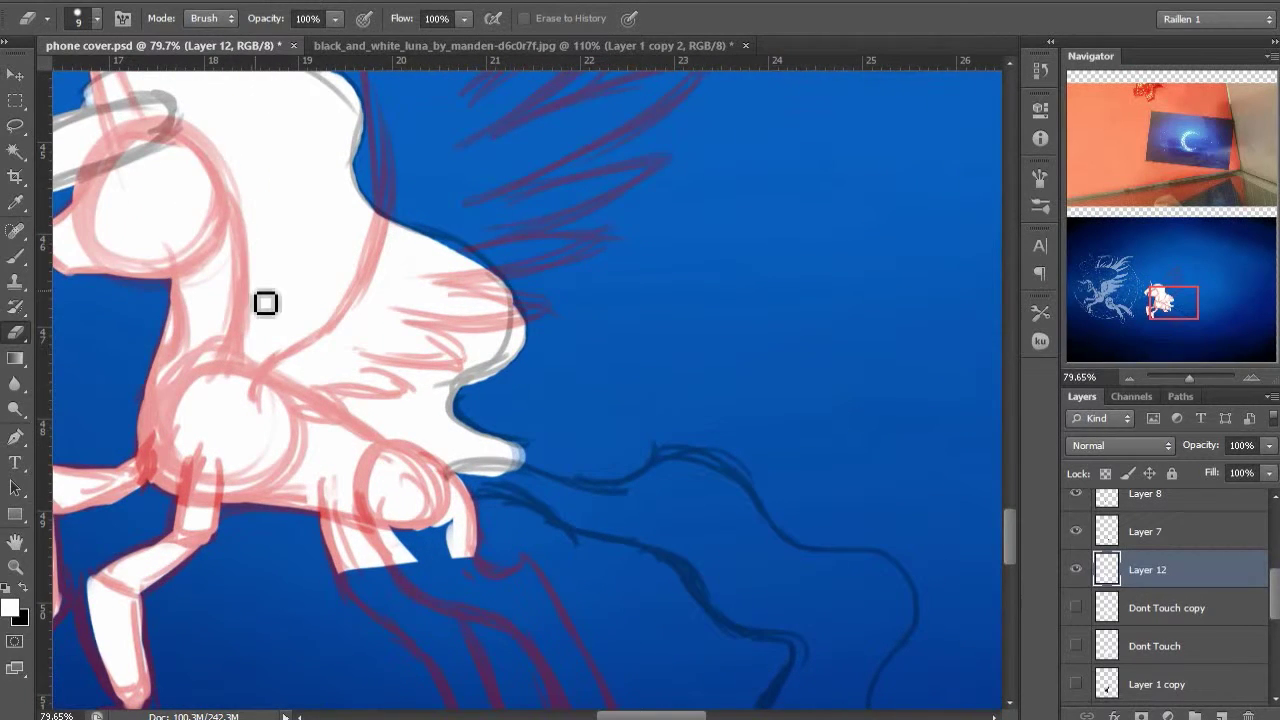
pyautogui.moveTo(255, 292); pyautogui.dragTo(270, 350)
pyautogui.moveTo(370, 405)
pyautogui.mouseDown()
pyautogui.moveTo(400, 434)
pyautogui.moveTo(520, 445)
pyautogui.moveTo(383, 423)
pyautogui.moveTo(454, 456)
pyautogui.moveTo(520, 464)
pyautogui.mouseUp()
pyautogui.moveTo(420, 410); pyautogui.dragTo(439, 437)
pyautogui.moveTo(270, 322); pyautogui.dragTo(304, 408)
pyautogui.moveTo(420, 257); pyautogui.dragTo(394, 457)
# Fill the wing's longest upper feathers with white using a size 50 brush, following the sketched feather outlines
pyautogui.press('b')
pyautogui.moveTo(389, 163); pyautogui.dragTo(363, 329)
pyautogui.moveTo(341, 372)
pyautogui.mouseDown()
pyautogui.moveTo(607, 103)
pyautogui.moveTo(566, 162)
pyautogui.mouseUp()
pyautogui.moveTo(583, 156); pyautogui.dragTo(494, 218)
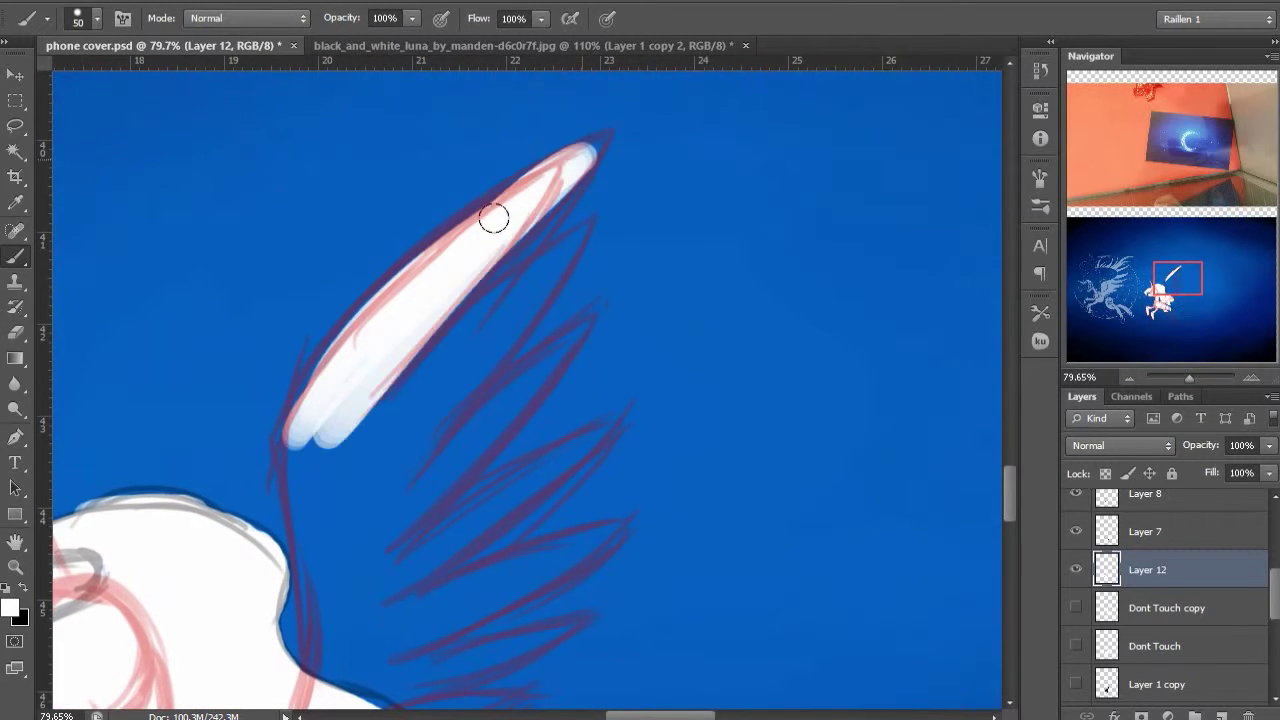
pyautogui.moveTo(543, 272); pyautogui.dragTo(357, 427)
pyautogui.moveTo(580, 237); pyautogui.dragTo(360, 515)
pyautogui.moveTo(403, 477); pyautogui.dragTo(502, 275)
# Fill the wing base and the remaining middle and lower feathers with white, following the sketch toward the mane
pyautogui.moveTo(686, 132); pyautogui.dragTo(430, 447)
pyautogui.moveTo(400, 214); pyautogui.dragTo(414, 379)
pyautogui.moveTo(430, 474)
pyautogui.mouseDown()
pyautogui.moveTo(497, 189)
pyautogui.moveTo(499, 201)
pyautogui.mouseUp()
pyautogui.moveTo(622, 288); pyautogui.dragTo(459, 447)
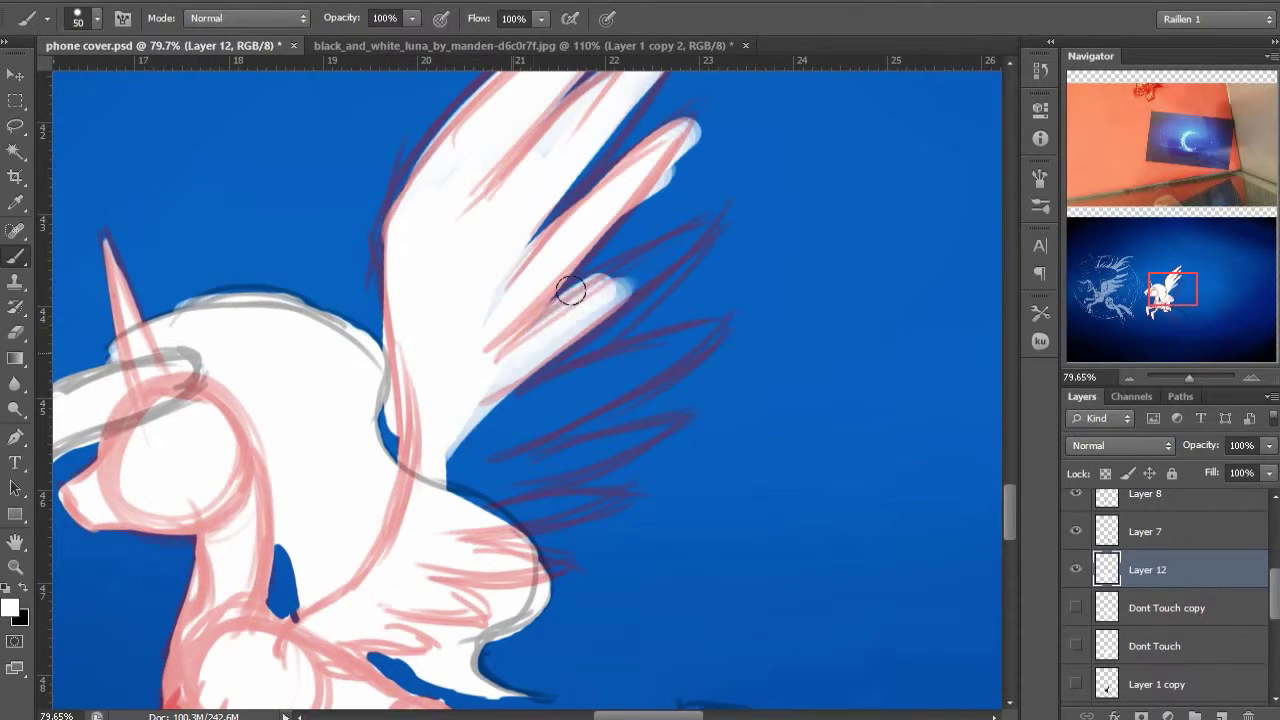
pyautogui.moveTo(698, 240); pyautogui.dragTo(462, 450)
pyautogui.moveTo(712, 334)
pyautogui.mouseDown()
pyautogui.moveTo(460, 514)
pyautogui.moveTo(496, 437)
pyautogui.mouseUp()
pyautogui.moveTo(648, 420); pyautogui.dragTo(496, 500)
pyautogui.moveTo(605, 485); pyautogui.dragTo(490, 542)
pyautogui.moveTo(565, 549); pyautogui.dragTo(497, 249)
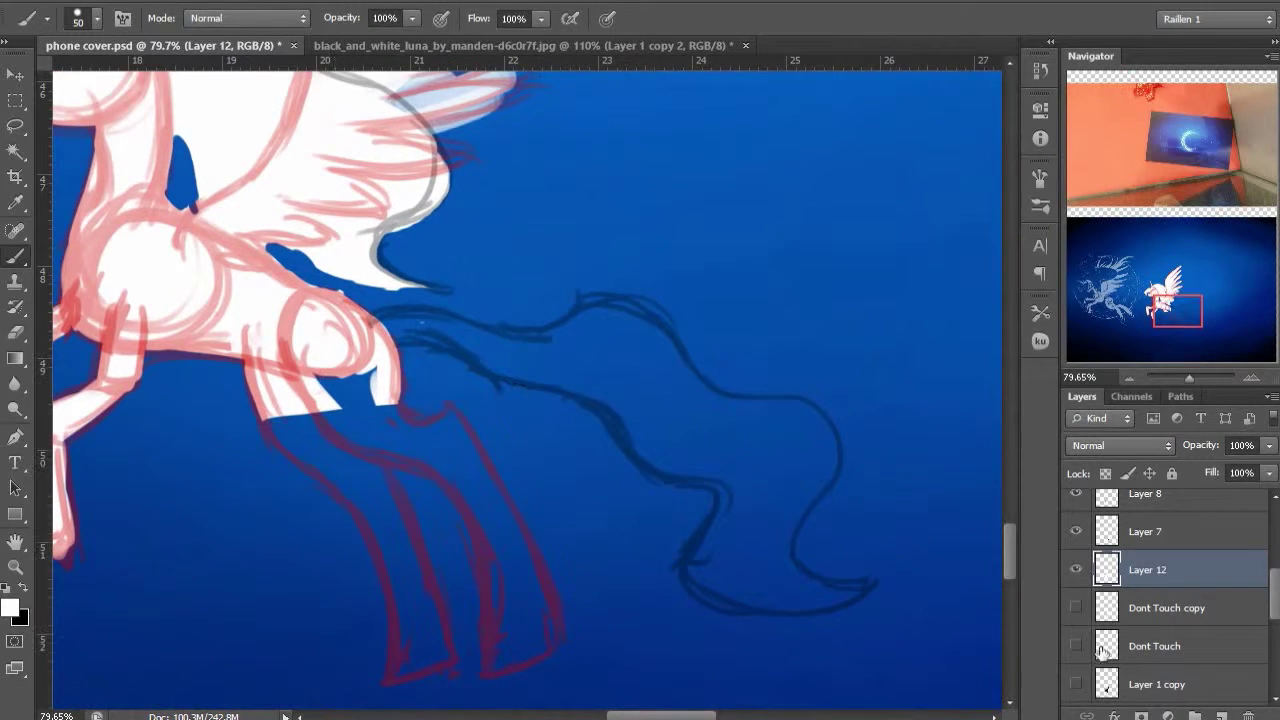
# Fill the tail with white along its wavy outline from the rump to the tip
pyautogui.scroll(-2, 1103, 651)
pyautogui.click(1076, 646)
pyautogui.click(1076, 646)
pyautogui.moveTo(390, 325)
pyautogui.mouseDown()
pyautogui.moveTo(629, 406)
pyautogui.moveTo(735, 555)
pyautogui.moveTo(830, 592)
pyautogui.moveTo(768, 448)
pyautogui.moveTo(740, 452)
pyautogui.mouseUp()
pyautogui.moveTo(740, 452); pyautogui.dragTo(896, 471)
# Show the crescent moon on Layer 5 copy, erase the front legs below the knees on Layer 12, and hide the moon again
pyautogui.click(1076, 646)
pyautogui.moveTo(461, 448); pyautogui.dragTo(643, 414)
pyautogui.press('e')
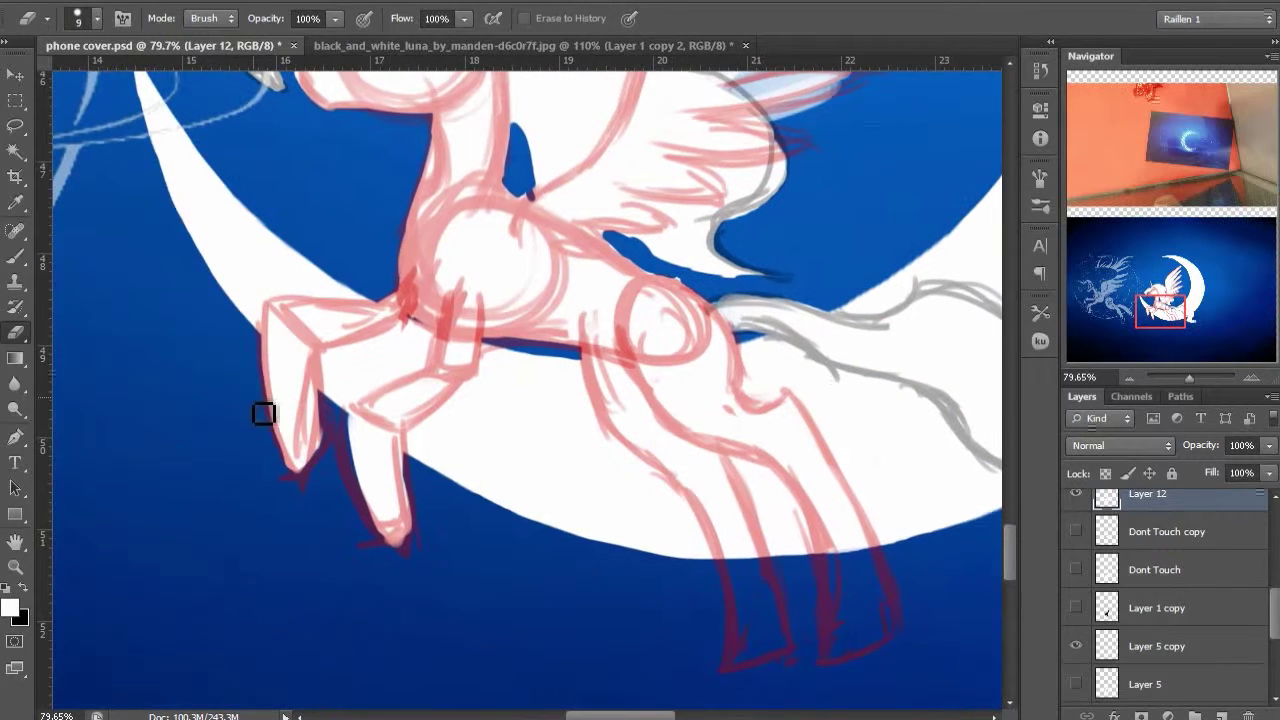
pyautogui.moveTo(263, 414); pyautogui.dragTo(302, 450)
pyautogui.moveTo(374, 492); pyautogui.dragTo(392, 528)
pyautogui.moveTo(365, 440); pyautogui.dragTo(398, 480)
pyautogui.moveTo(275, 350); pyautogui.dragTo(308, 405)
pyautogui.click(1078, 646)
# Toggle sketch layers 7, 8 and 10 off and on to compare the white silhouette with the sketch
pyautogui.moveTo(526, 303); pyautogui.dragTo(528, 373)
pyautogui.scroll(3, 528, 373)
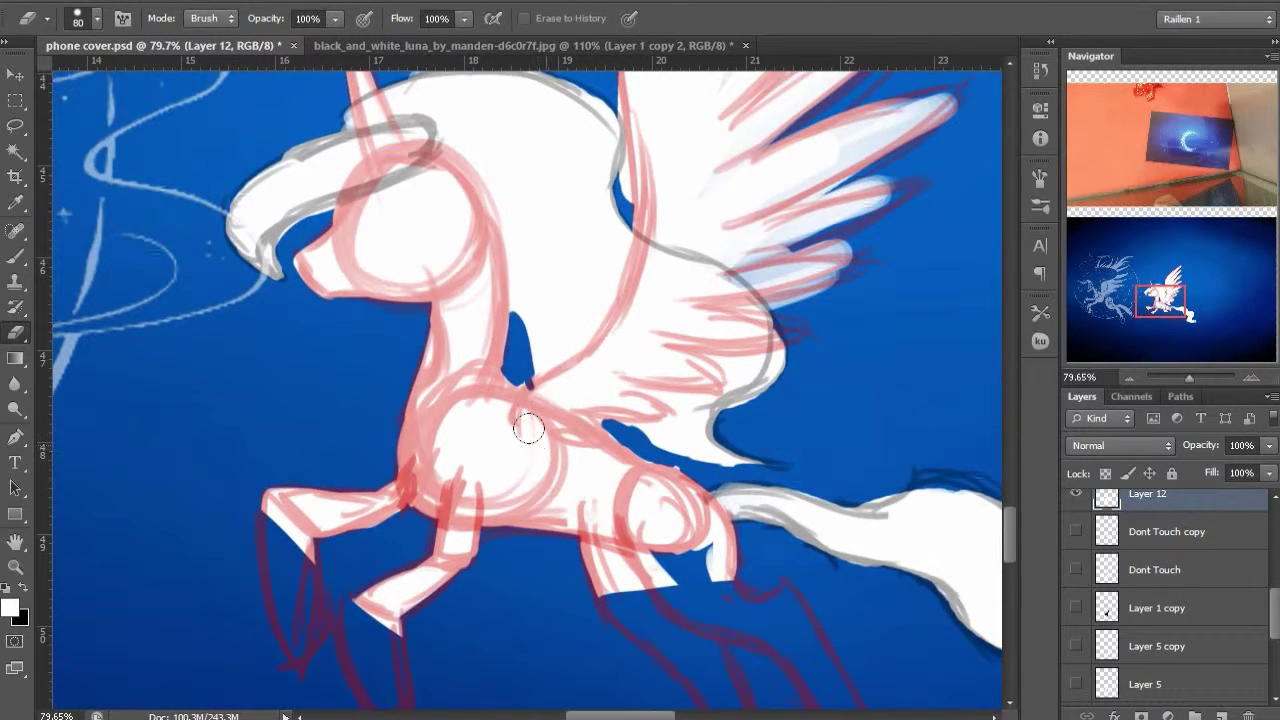
pyautogui.moveTo(543, 419); pyautogui.dragTo(569, 375)
pyautogui.scroll(5, 1191, 580)
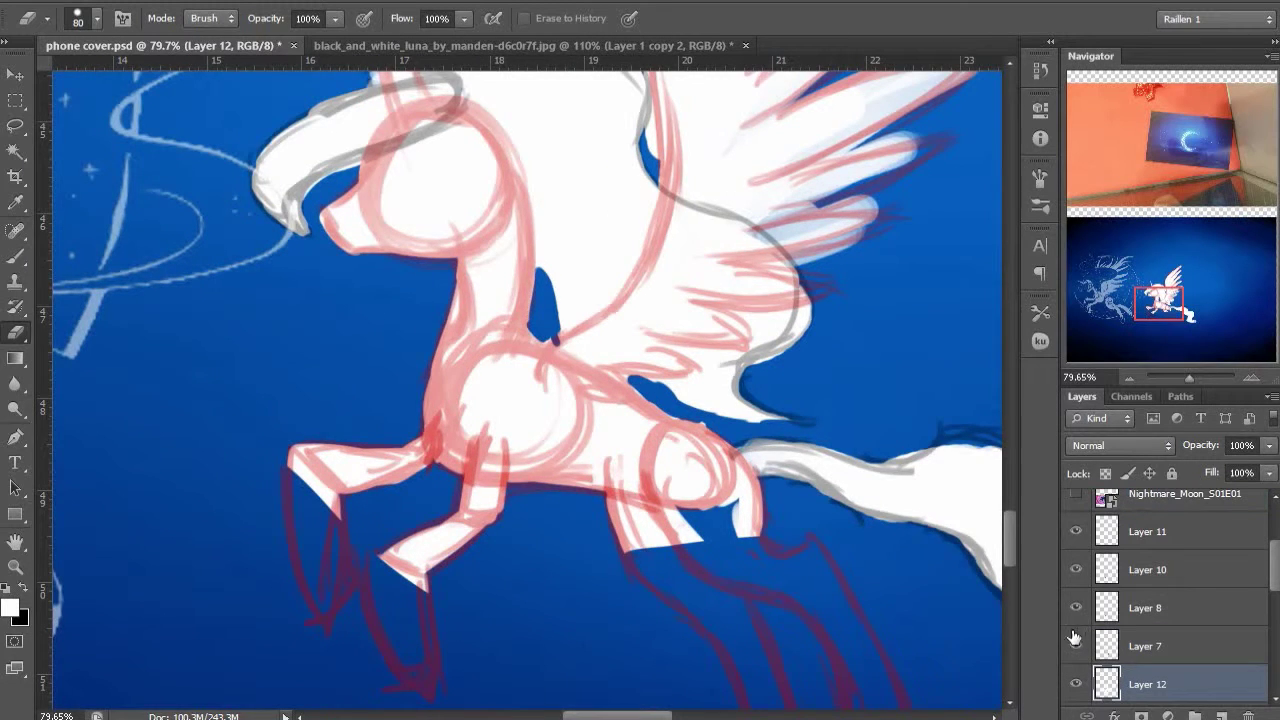
pyautogui.moveTo(1076, 644); pyautogui.dragTo(1078, 586)
pyautogui.scroll(5, 571, 557)
pyautogui.hscroll(1, 623, 380)
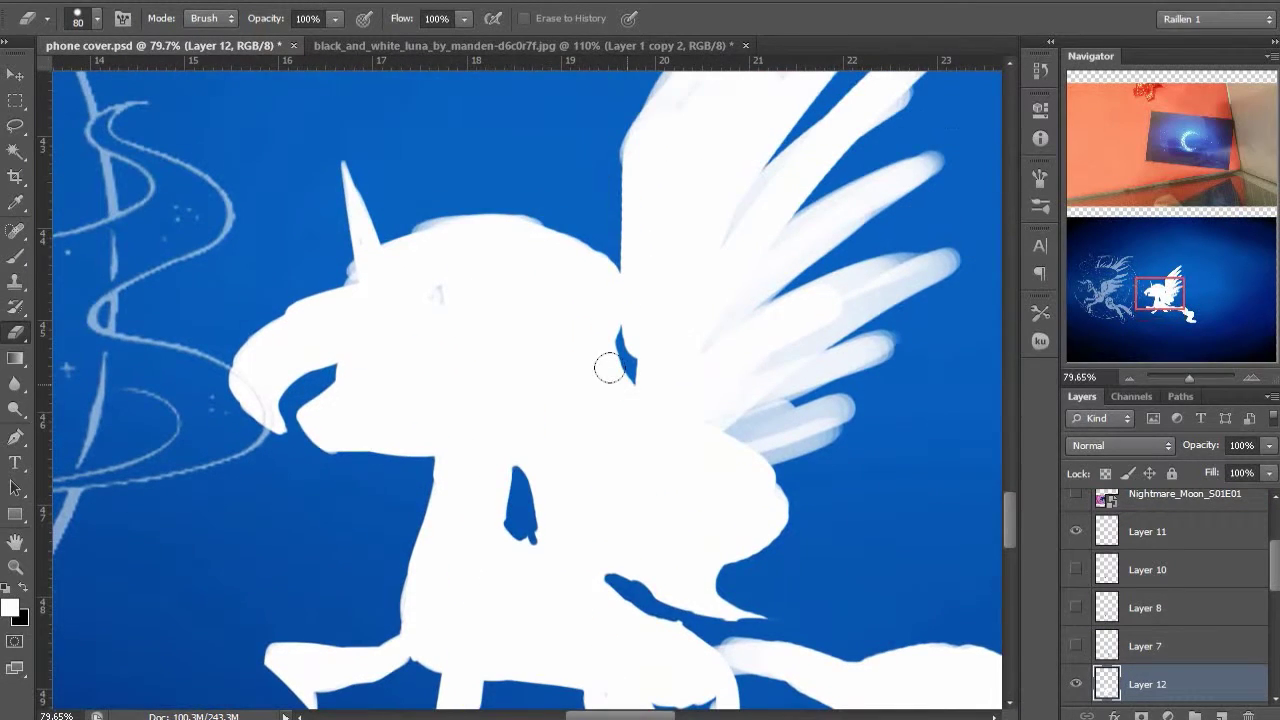
pyautogui.click(1076, 645)
pyautogui.click(1076, 645)
pyautogui.click(1076, 645)
pyautogui.click(1076, 645)
pyautogui.click(1075, 608)
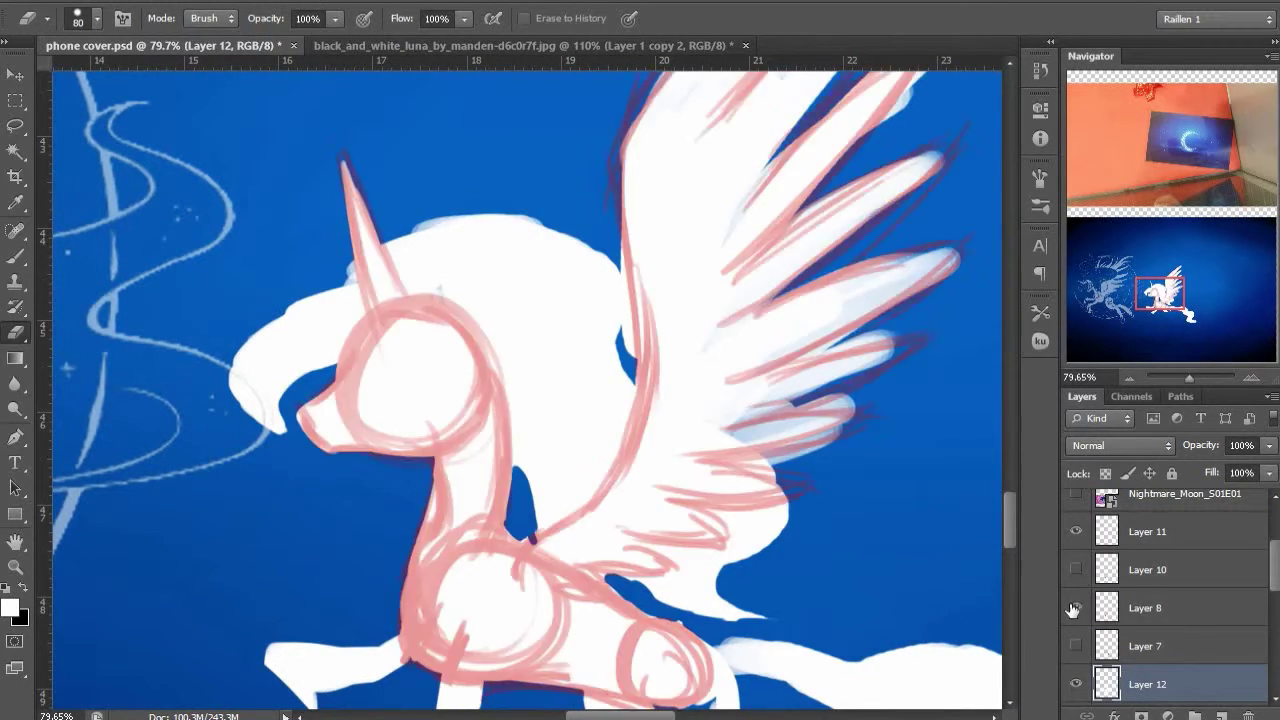
pyautogui.click(1075, 586)
pyautogui.click(1076, 645)
# Put sketch layers 10, 8 and 7 into a new group, collapse it and hide the group
pyautogui.moveTo(263, 362); pyautogui.dragTo(366, 354)
pyautogui.click(1150, 646)
pyautogui.click(1163, 572)
pyautogui.click(1194, 716)
pyautogui.click(1165, 592)
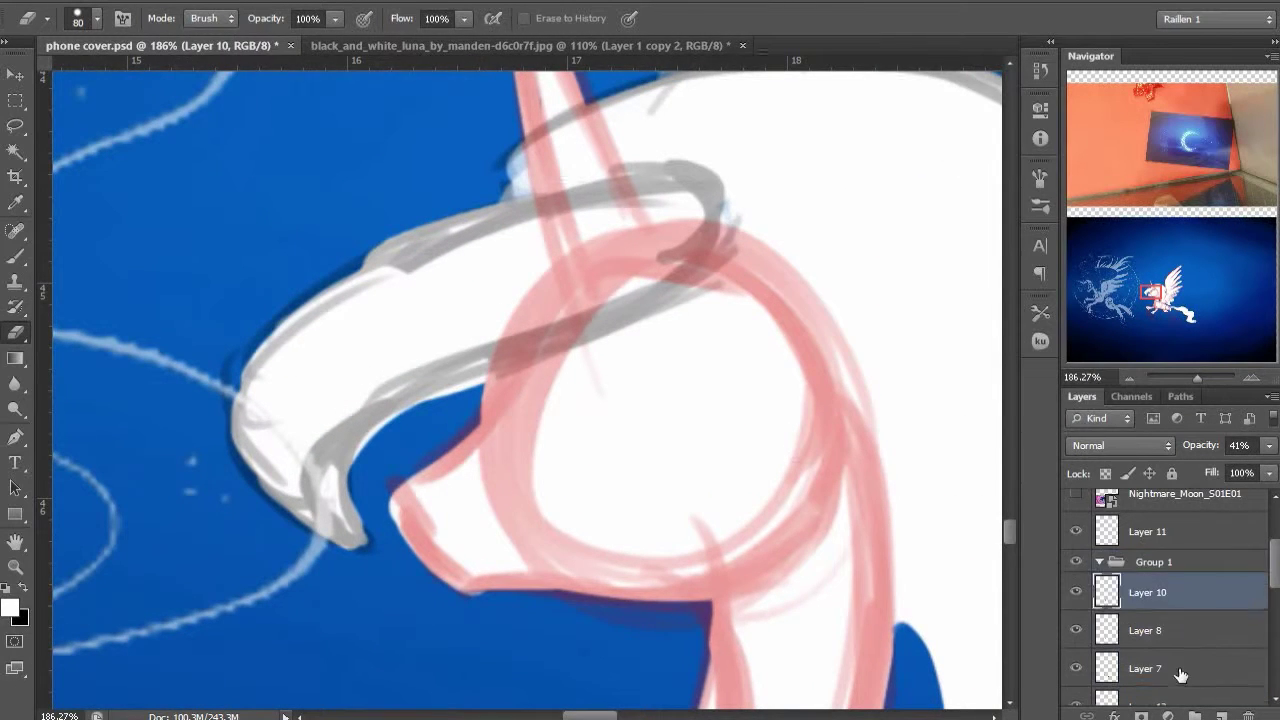
pyautogui.keyDown('shift'); pyautogui.click(1180, 670); pyautogui.keyUp('shift')
pyautogui.moveTo(1170, 660); pyautogui.dragTo(1140, 563)
pyautogui.click(1100, 563)
pyautogui.doubleClick(1076, 563)
pyautogui.click(1076, 563)
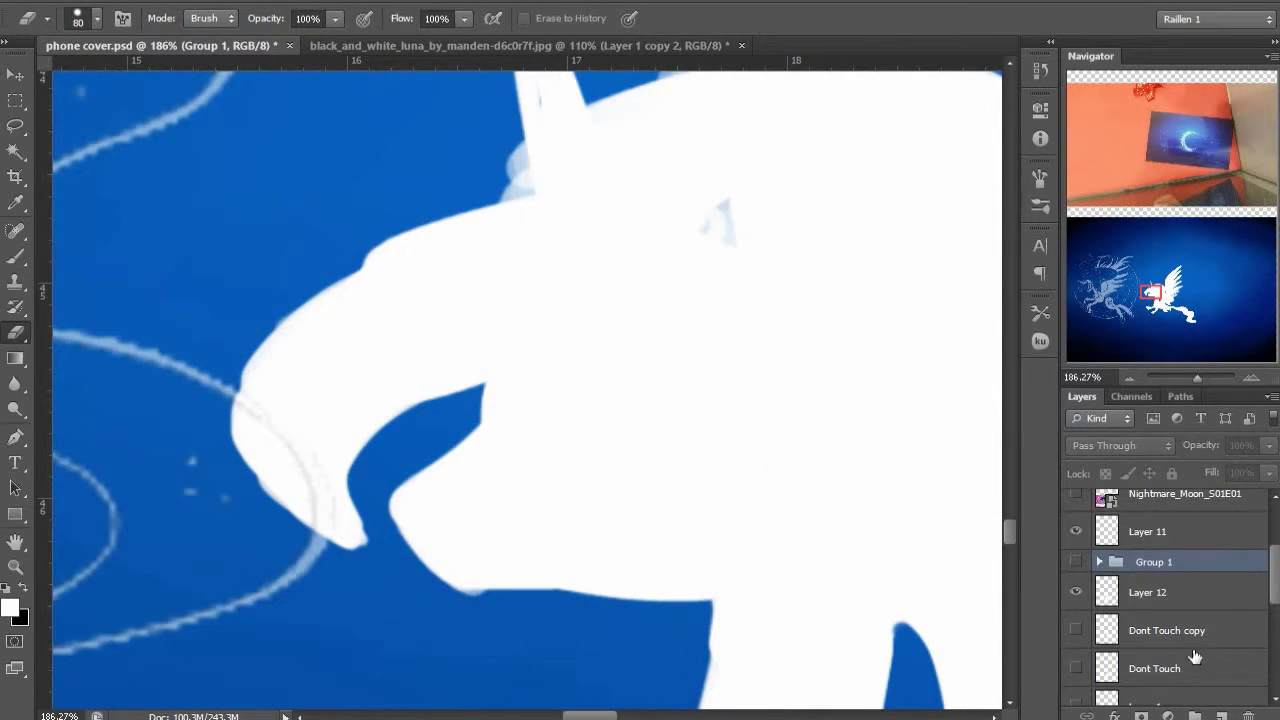
# Smooth the forelock's outer and lower edges on Layer 12 with a size 9 white brush and a size 20 eraser
pyautogui.click(1150, 592)
pyautogui.press('b')
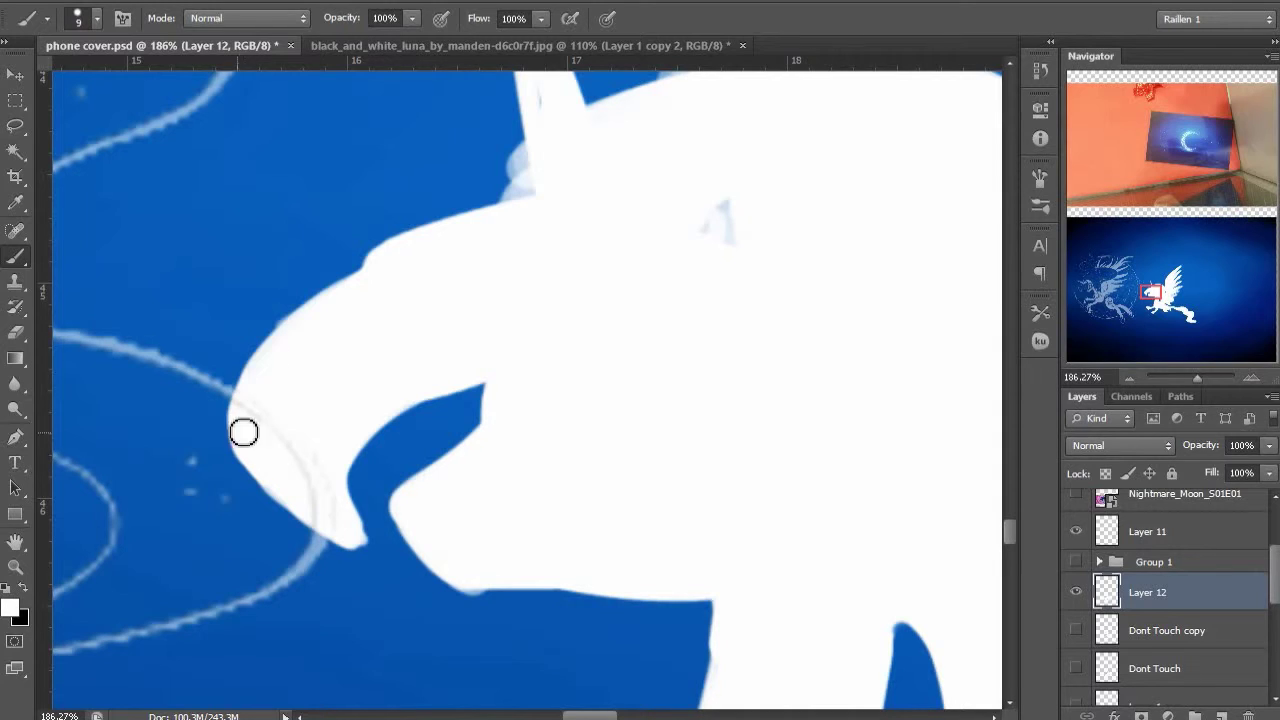
pyautogui.moveTo(243, 432); pyautogui.dragTo(361, 286)
pyautogui.press('e')
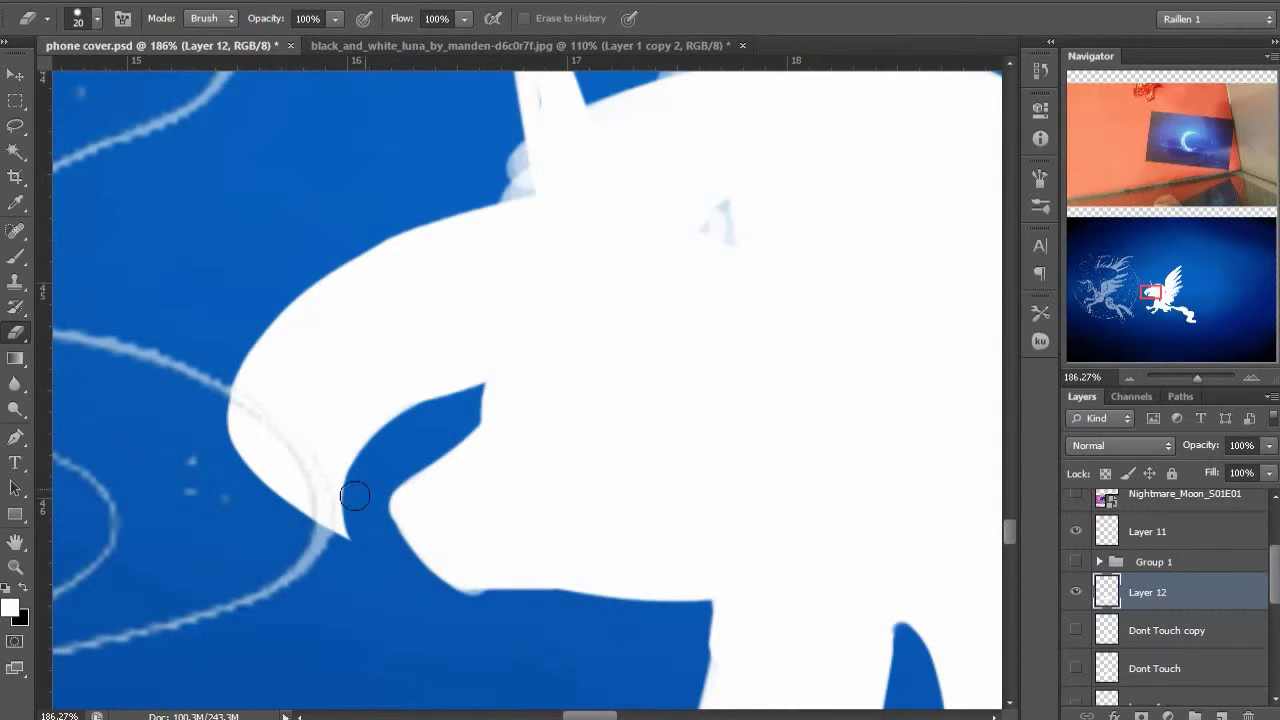
pyautogui.press('b')
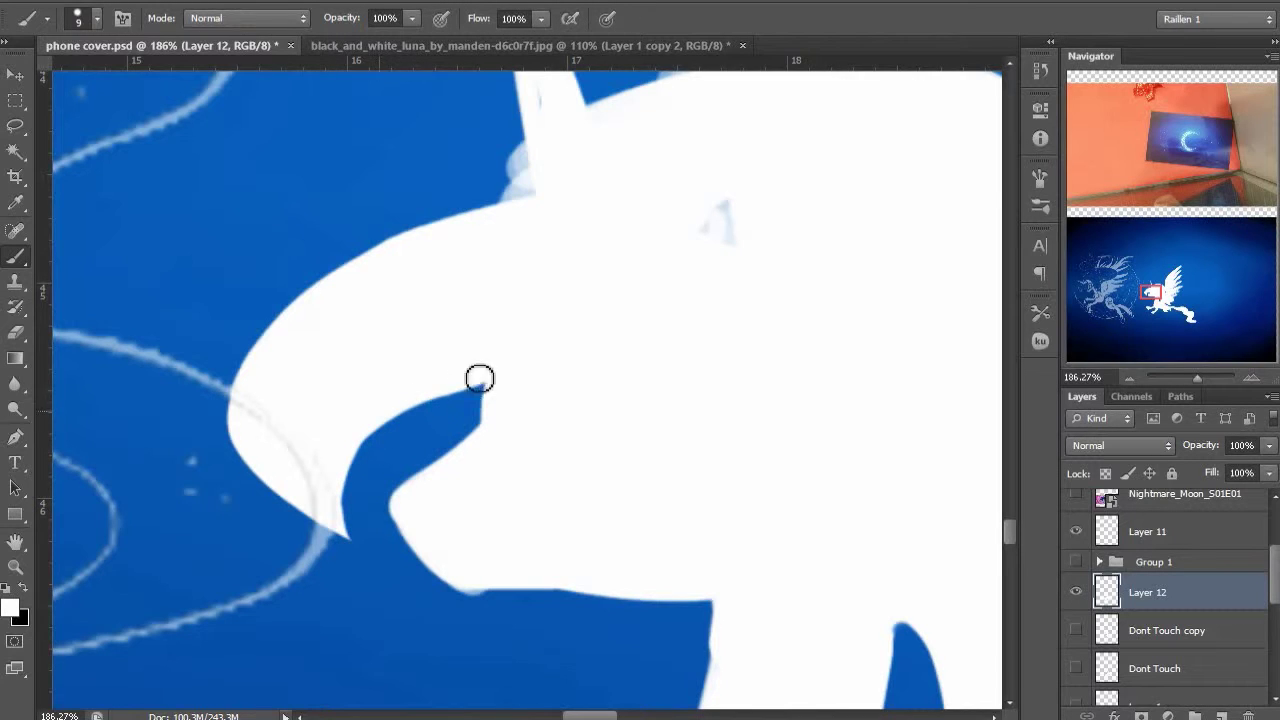
pyautogui.moveTo(730, 280); pyautogui.dragTo(650, 362)
pyautogui.moveTo(654, 309); pyautogui.dragTo(623, 335)
# Check the head against the sketch group and clean up the muzzle and chin contour with white brush and eraser
pyautogui.click(1077, 628)
pyautogui.click(1077, 629)
pyautogui.click(1077, 565)
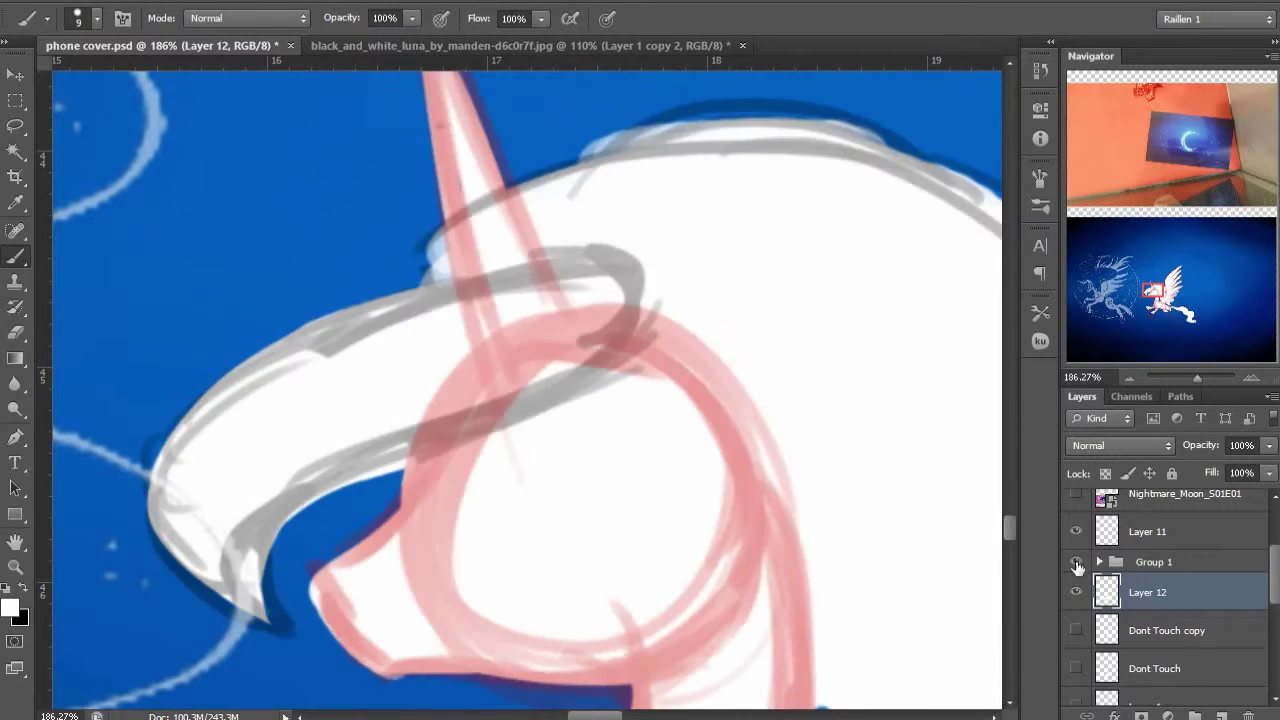
pyautogui.click(1076, 562)
pyautogui.moveTo(470, 564); pyautogui.dragTo(481, 499)
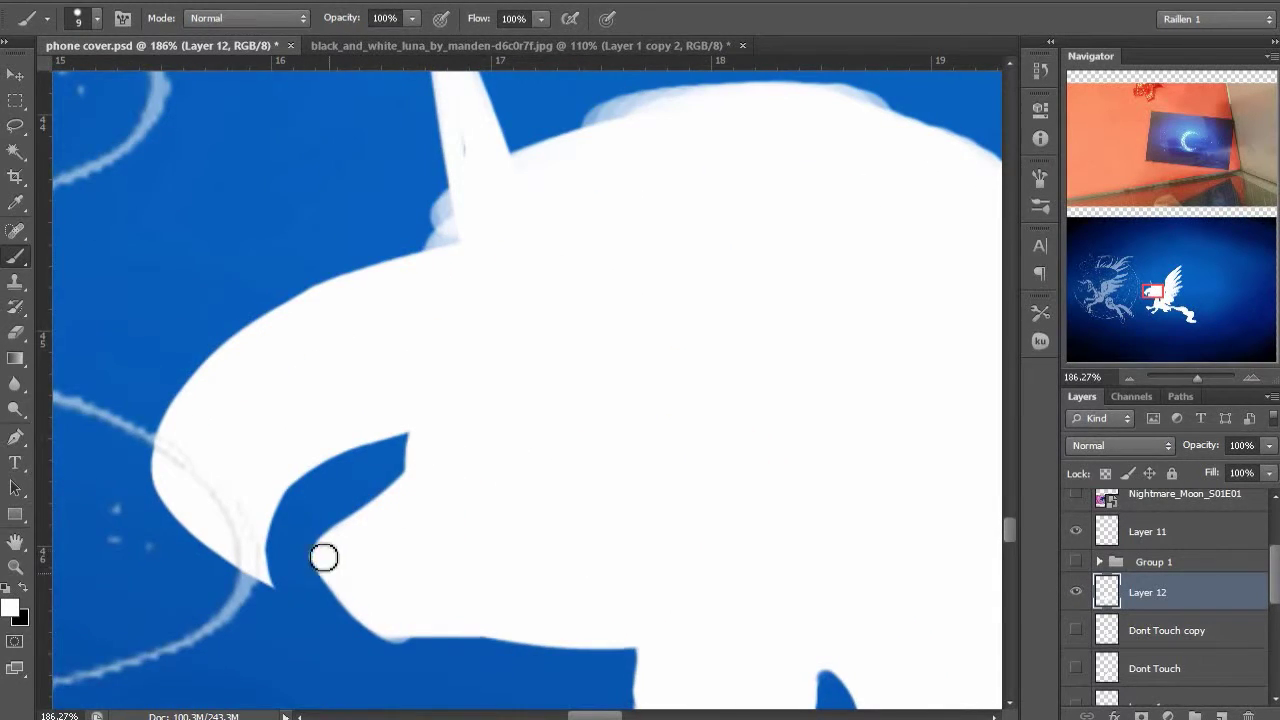
pyautogui.moveTo(347, 576); pyautogui.dragTo(259, 483)
pyautogui.press('e')
pyautogui.moveTo(308, 564); pyautogui.dragTo(275, 562)
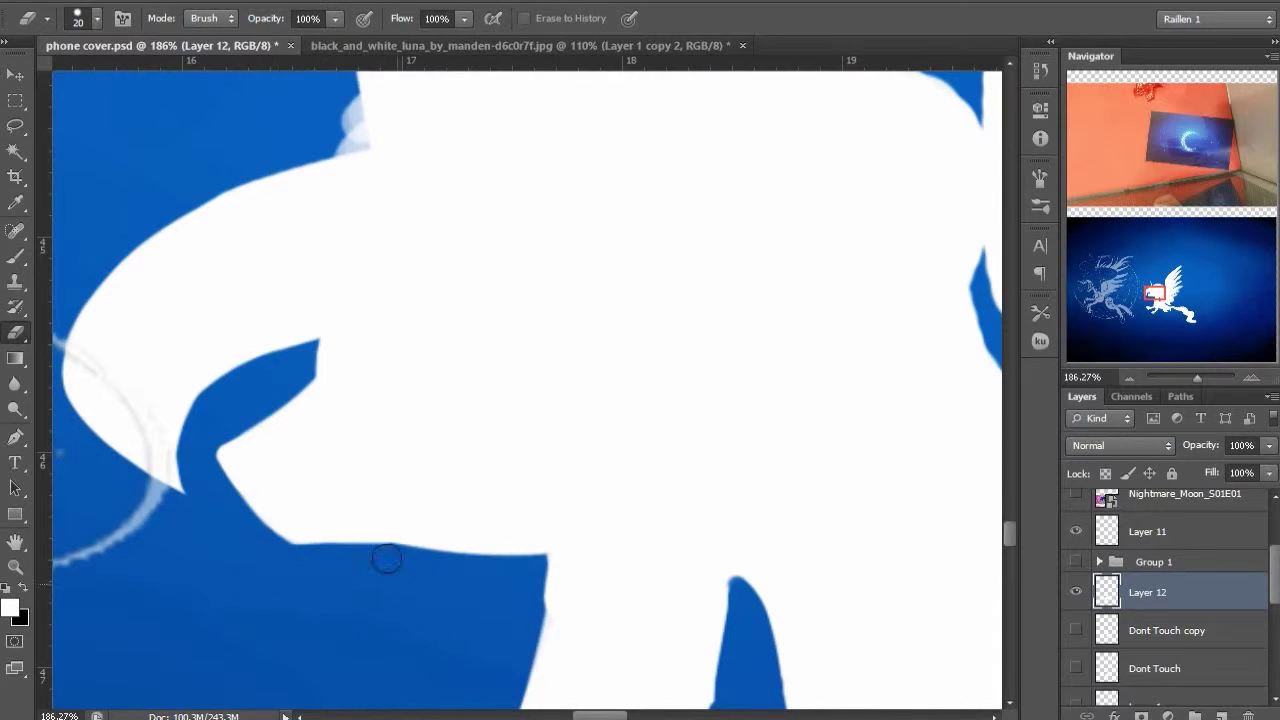
# Sharpen the horn's tip and straighten its edges with a size 4 white brush and the eraser
pyautogui.press('b')
pyautogui.scroll(3, 405, 308)
pyautogui.moveTo(358, 121); pyautogui.dragTo(476, 397)
pyautogui.moveTo(336, 79); pyautogui.dragTo(358, 176)
pyautogui.press('e')
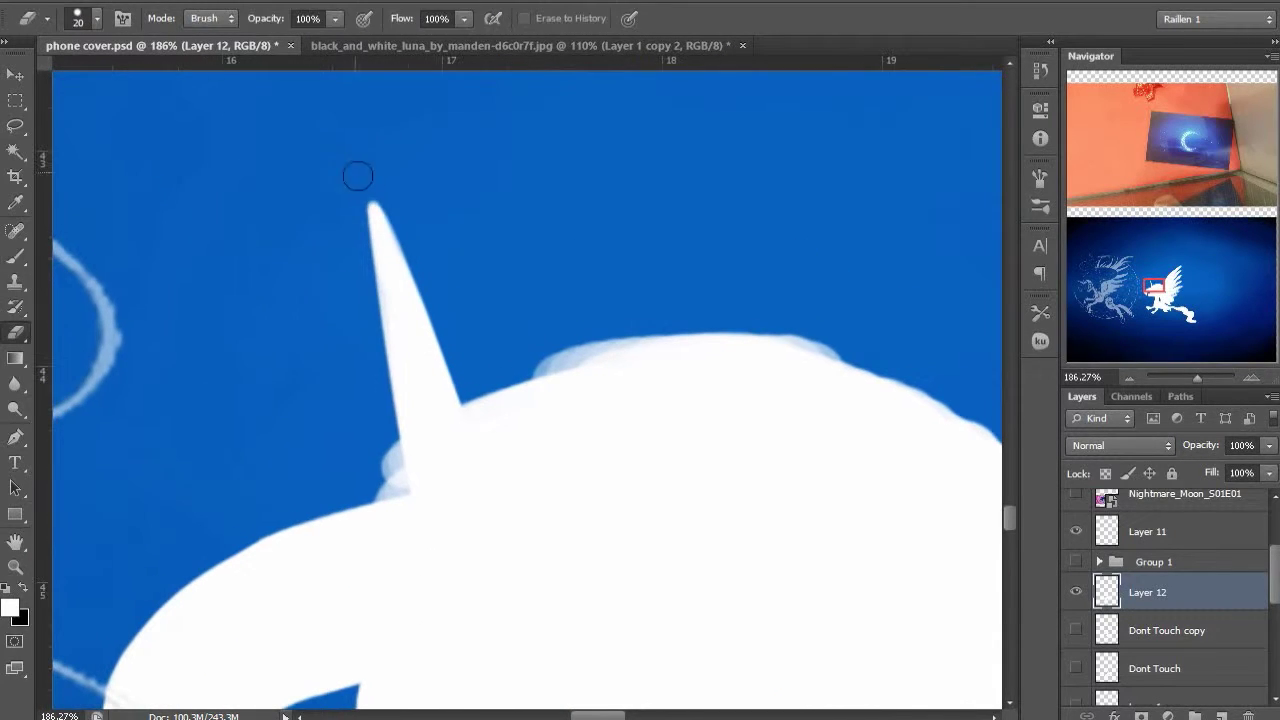
pyautogui.click(1076, 563)
pyautogui.press('b')
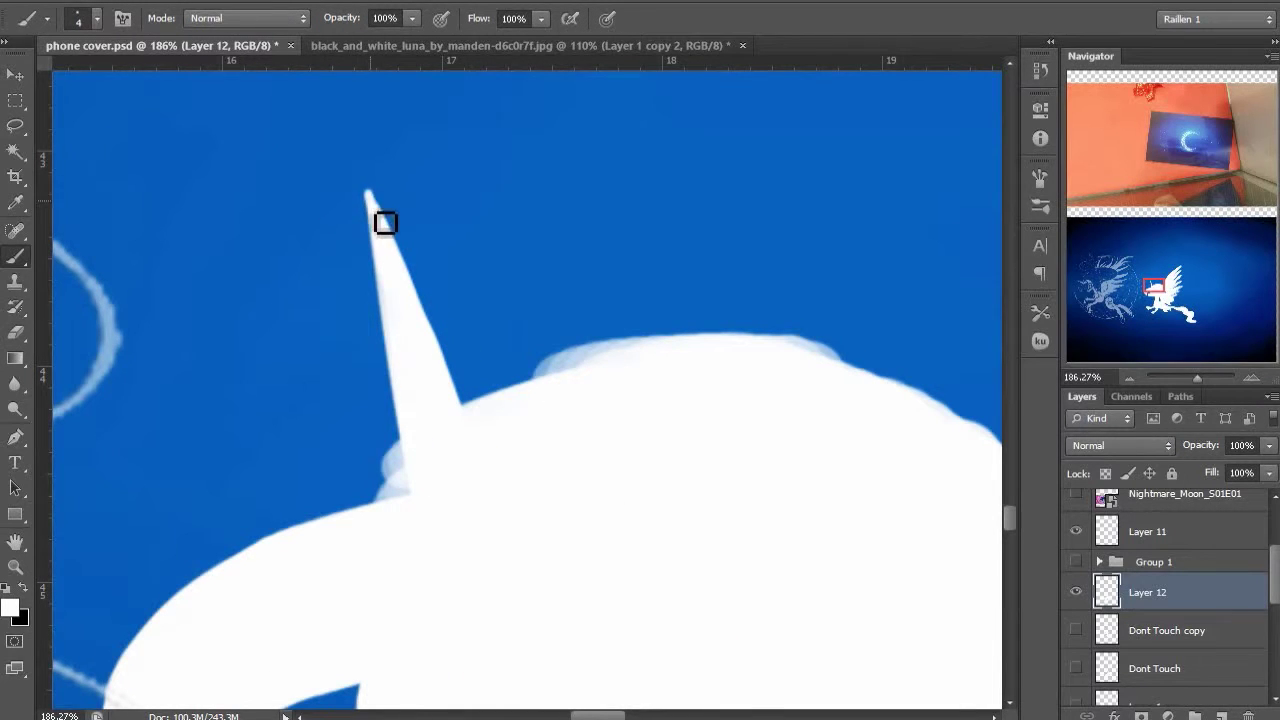
pyautogui.press('e')
pyautogui.press('b')
pyautogui.scroll(-1, 410, 509)
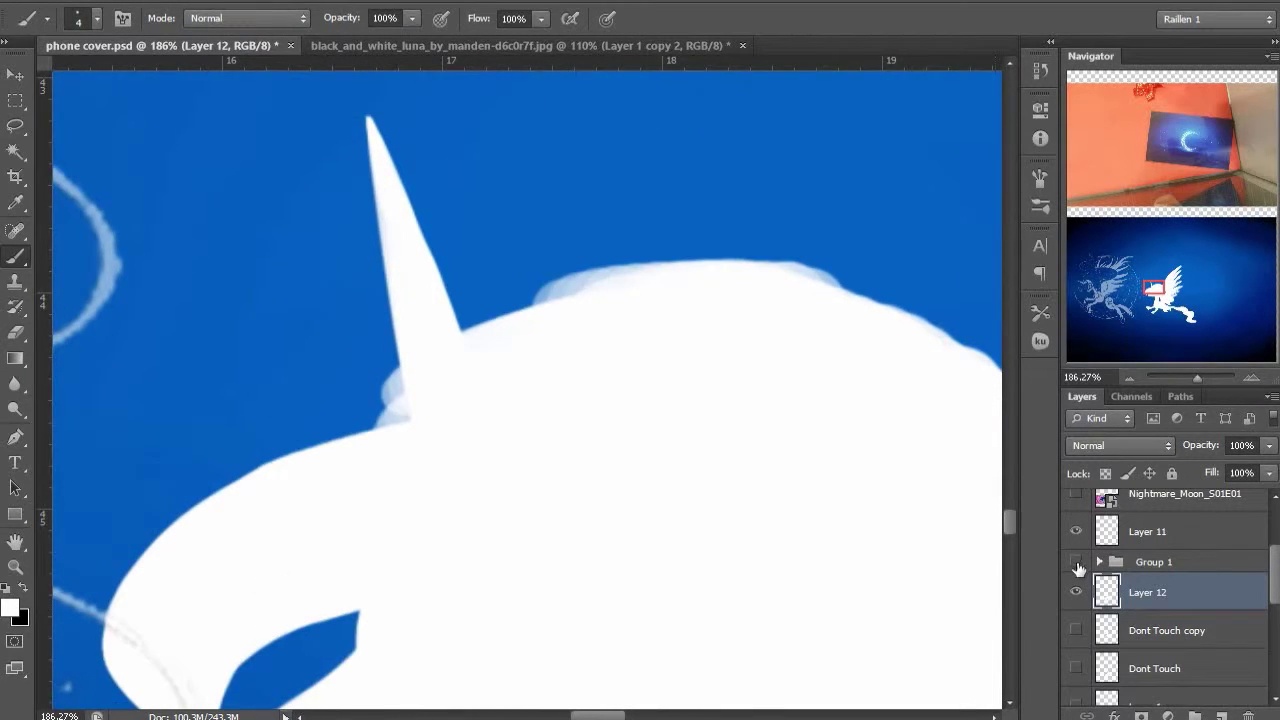
# Compare the mane with the sketch and smooth its edges at the horn's base and along its upper curve
pyautogui.click(1076, 563)
pyautogui.click(1076, 563)
pyautogui.moveTo(400, 388); pyautogui.dragTo(362, 431)
pyautogui.moveTo(549, 434)
pyautogui.mouseDown()
pyautogui.moveTo(280, 271)
pyautogui.moveTo(289, 405)
pyautogui.mouseUp()
pyautogui.moveTo(203, 308)
pyautogui.mouseDown()
pyautogui.moveTo(191, 311)
pyautogui.moveTo(438, 244)
pyautogui.moveTo(661, 291)
pyautogui.mouseUp()
pyautogui.moveTo(506, 252); pyautogui.dragTo(746, 361)
pyautogui.moveTo(673, 522); pyautogui.dragTo(621, 326)
# Refine the small gap between the mane and the wing base along the sketch with a size 5 eraser
pyautogui.press('e')
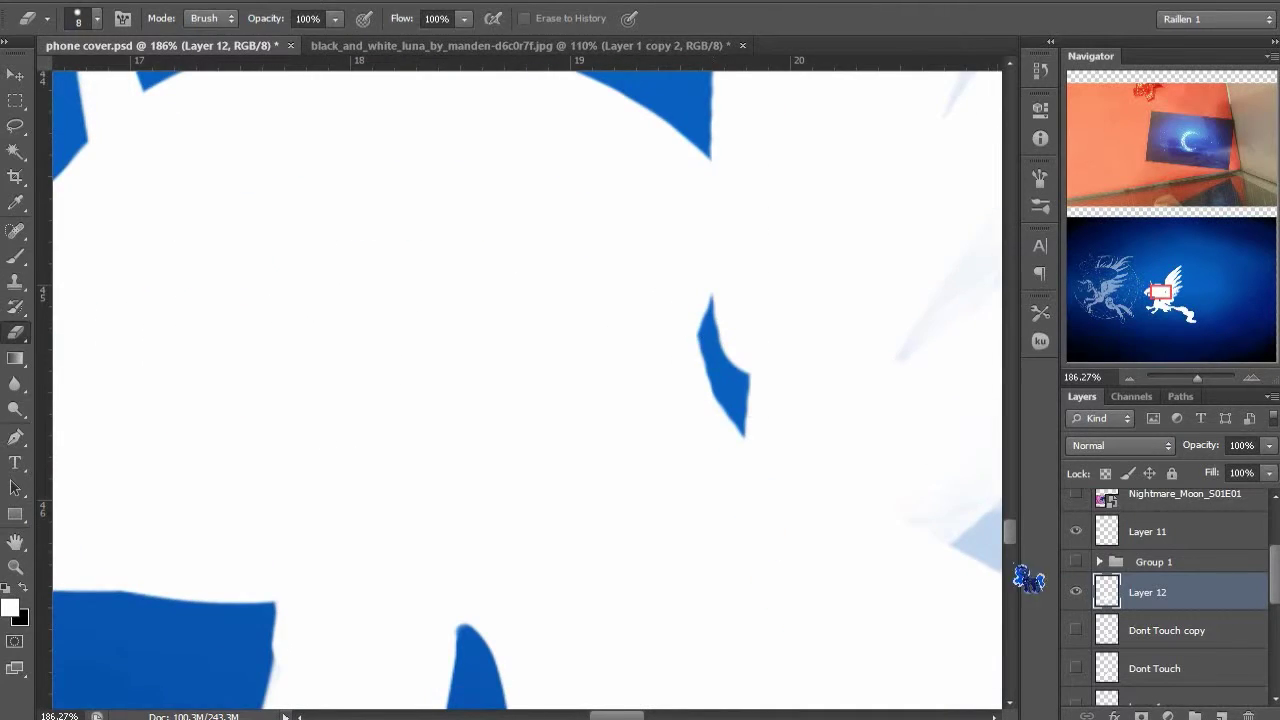
pyautogui.click(1076, 562)
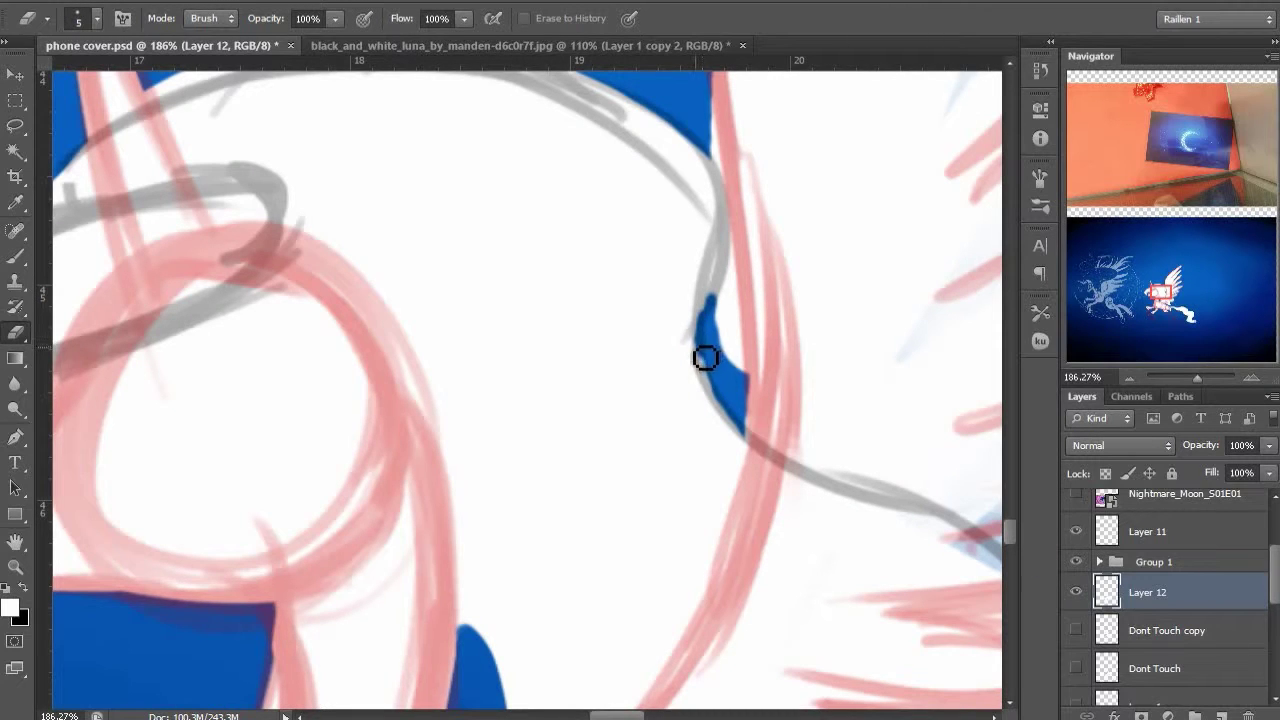
pyautogui.moveTo(719, 381)
pyautogui.mouseDown()
pyautogui.moveTo(757, 394)
pyautogui.moveTo(740, 345)
pyautogui.mouseUp()
pyautogui.press('b')
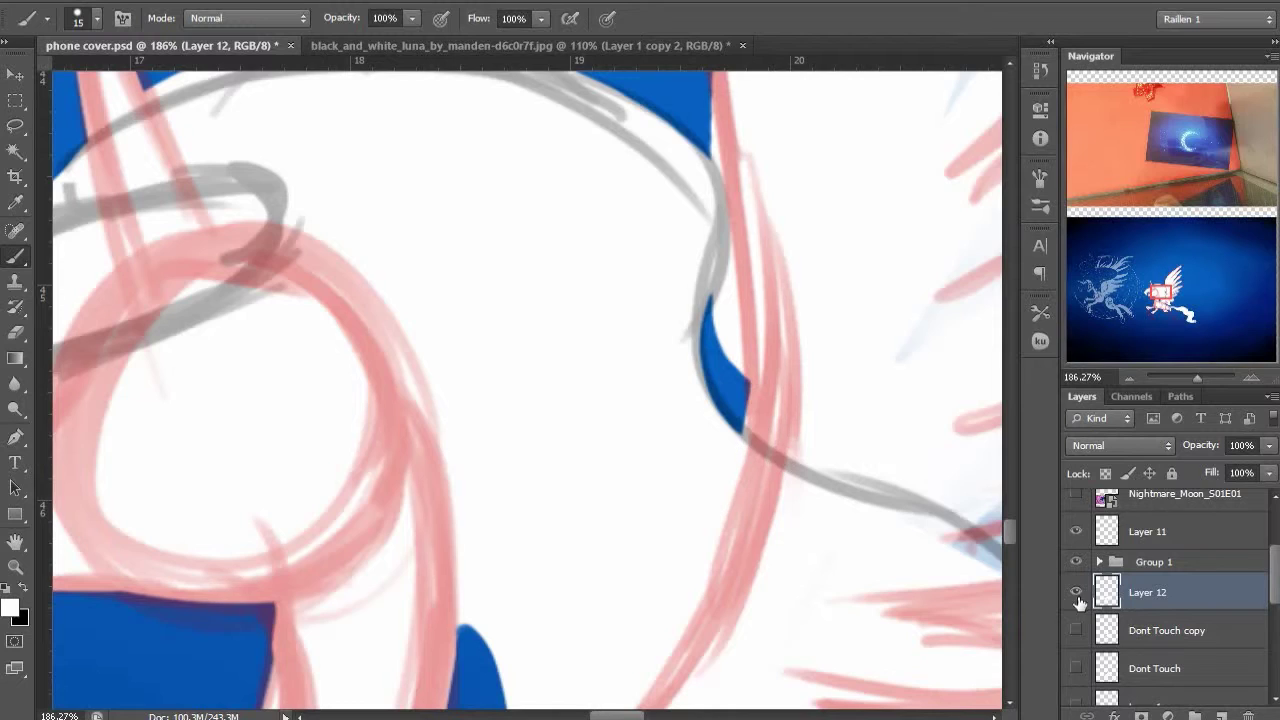
# Reshape the gap between neck and mane into a clean pointed opening with a size 5 eraser and size 15 brush
pyautogui.click(1076, 562)
pyautogui.moveTo(549, 459); pyautogui.dragTo(397, 469)
pyautogui.moveTo(757, 460)
pyautogui.mouseDown()
pyautogui.moveTo(657, 220)
pyautogui.moveTo(1003, 97)
pyautogui.mouseUp()
pyautogui.click(1076, 562)
pyautogui.click(1076, 562)
pyautogui.press('e')
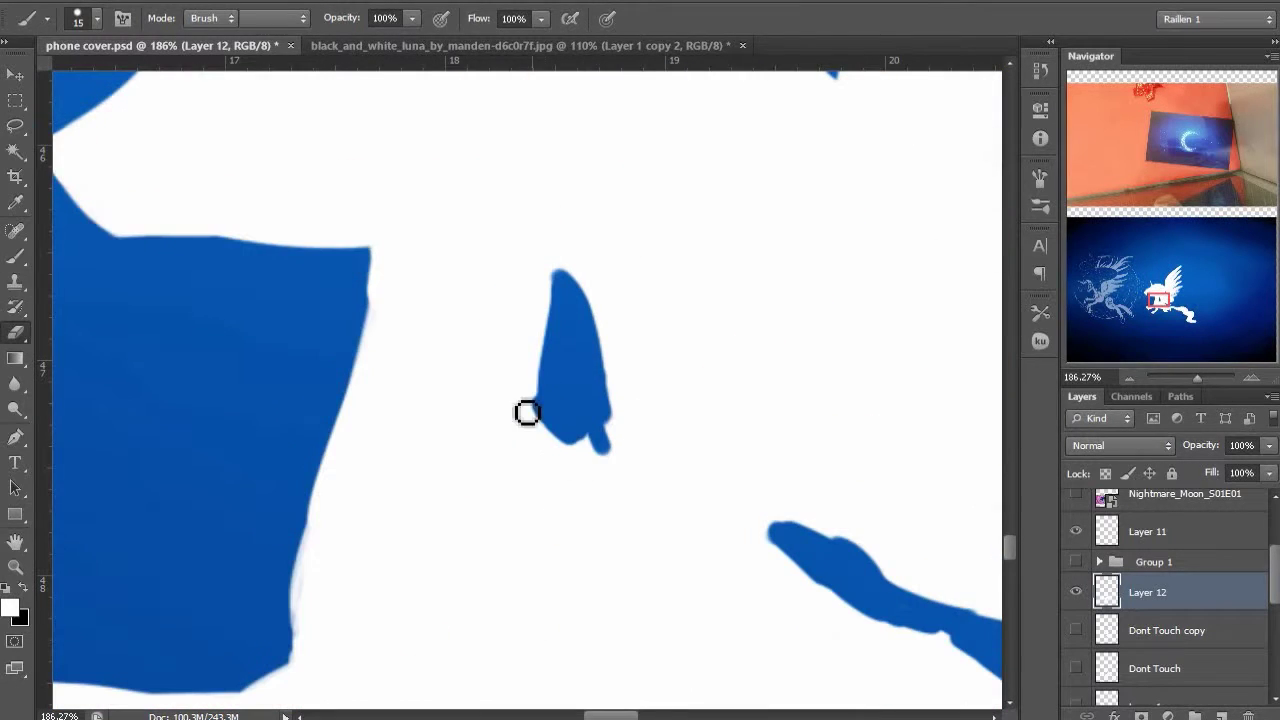
pyautogui.moveTo(558, 438); pyautogui.dragTo(589, 440)
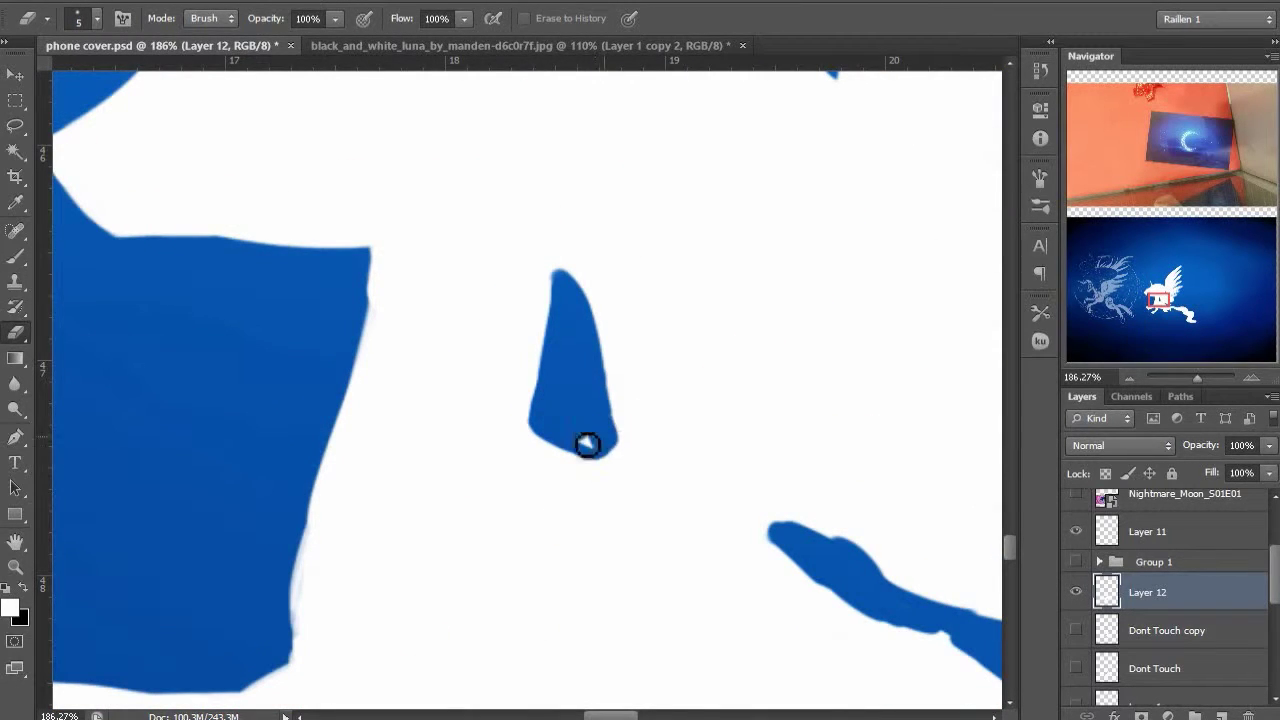
pyautogui.press('b')
pyautogui.click(1076, 562)
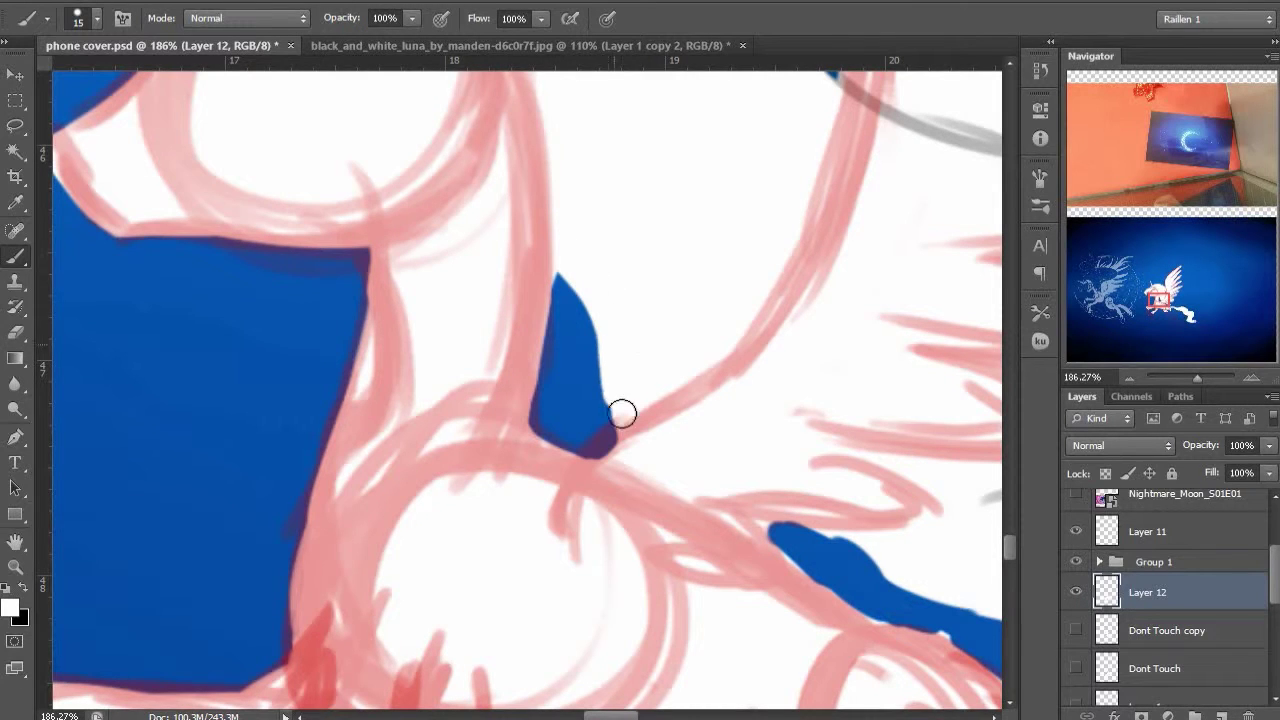
pyautogui.press('e')
pyautogui.moveTo(557, 278); pyautogui.dragTo(566, 289)
pyautogui.press('b')
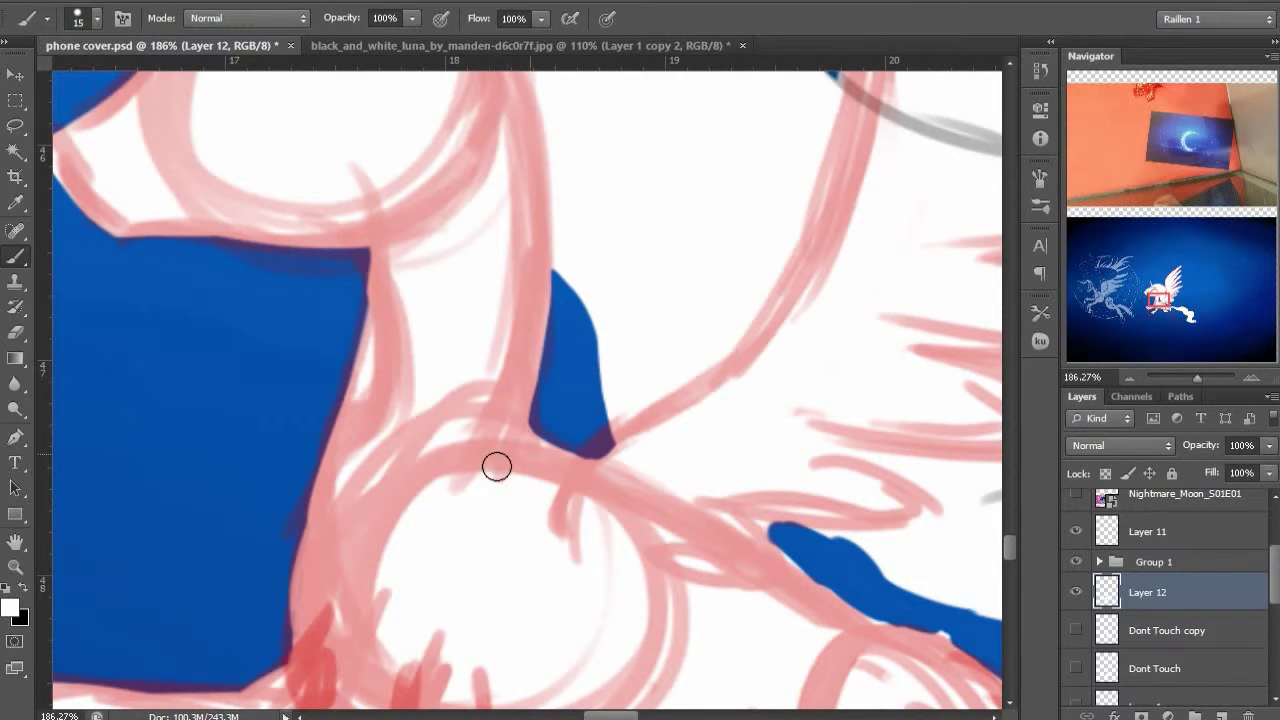
pyautogui.moveTo(535, 445); pyautogui.dragTo(641, 446)
# Hide the sketch group and smooth the jaw, throat and chest edges of the silhouette
pyautogui.click(1076, 562)
pyautogui.moveTo(401, 461)
pyautogui.mouseDown()
pyautogui.moveTo(505, 480)
pyautogui.moveTo(569, 384)
pyautogui.mouseUp()
pyautogui.press('e')
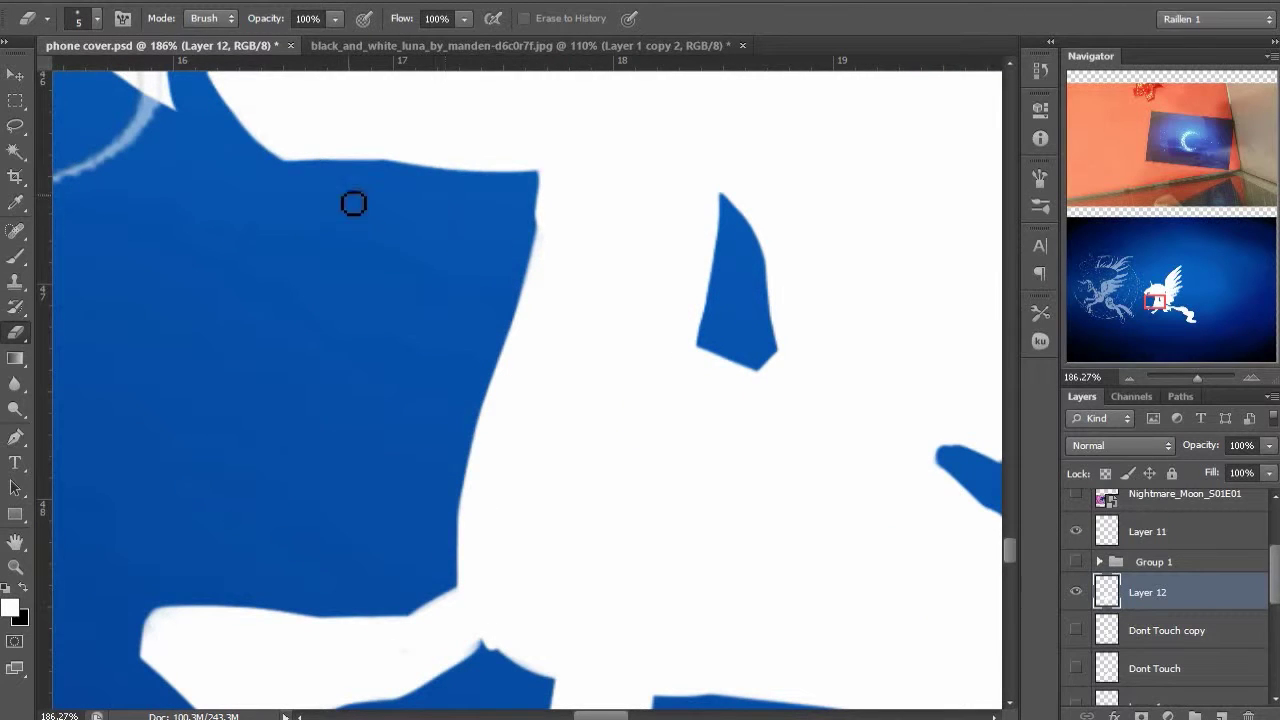
pyautogui.press('b')
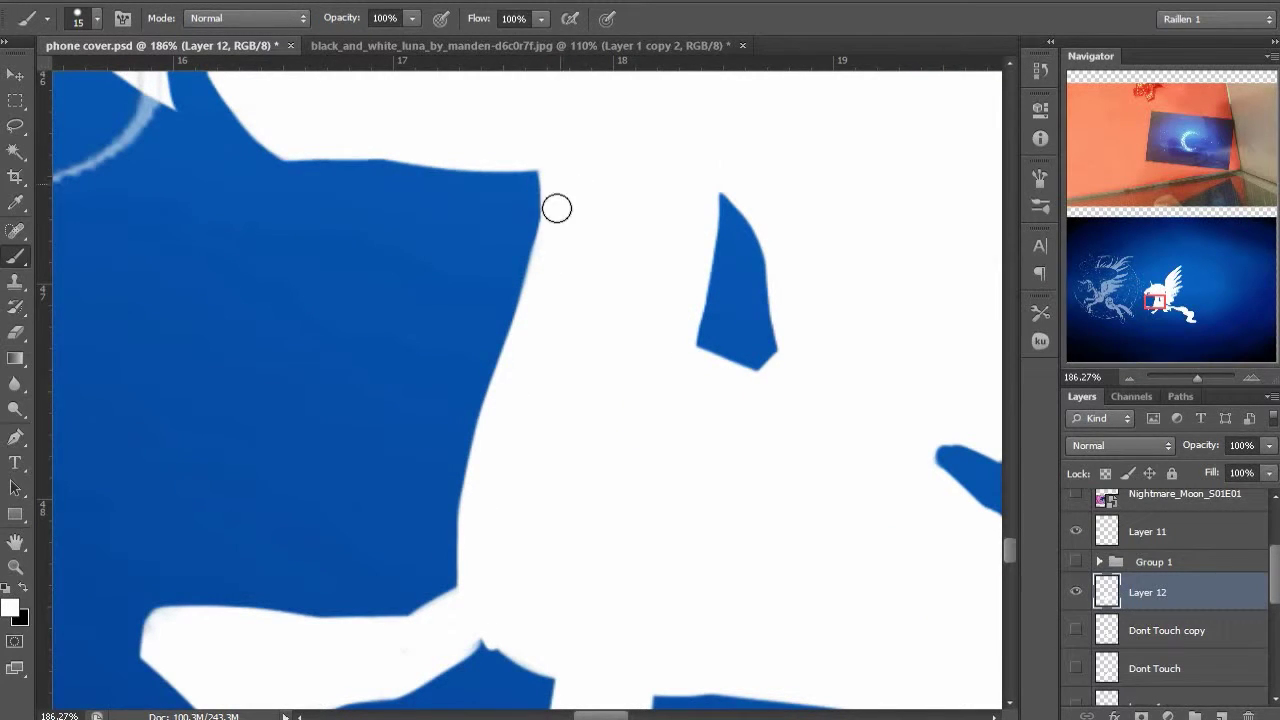
# Smooth the foremost raised front leg's contour and its joint with the chest using a size 15 white brush
pyautogui.scroll(-2, 557, 206)
pyautogui.hscroll(-1, 557, 206)
pyautogui.click(1076, 562)
pyautogui.click(1076, 562)
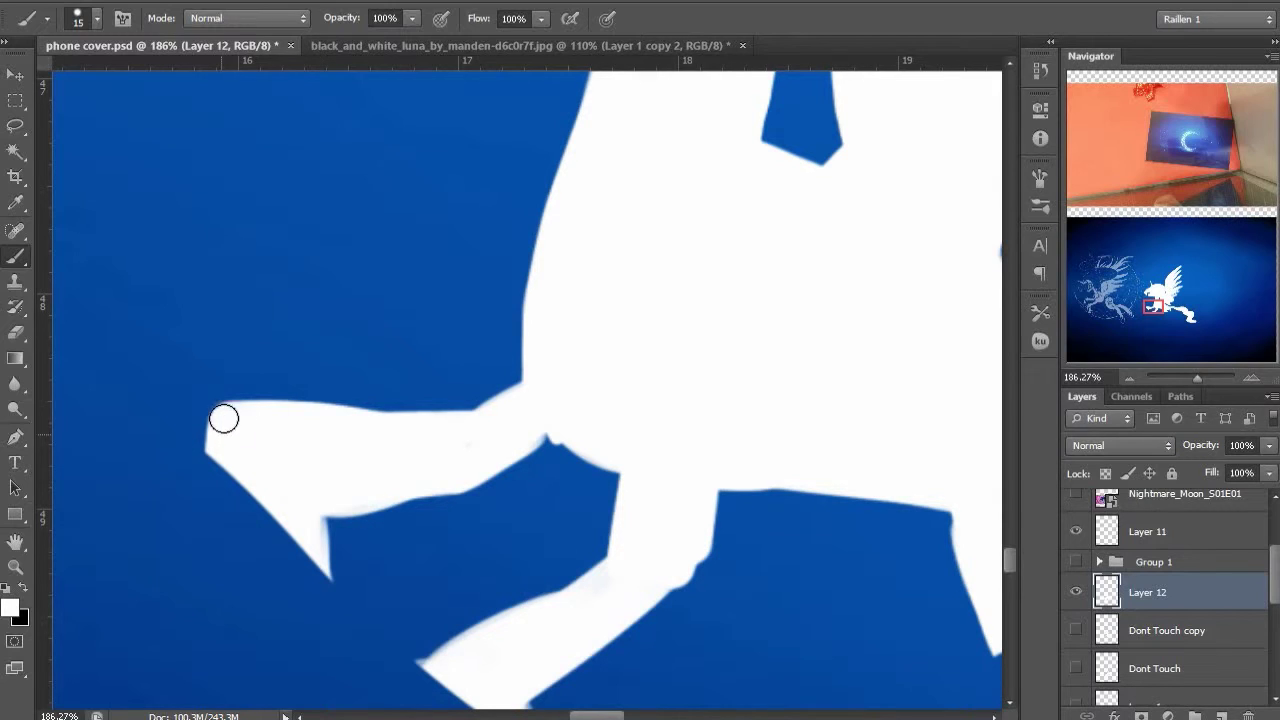
pyautogui.moveTo(509, 407); pyautogui.dragTo(532, 441)
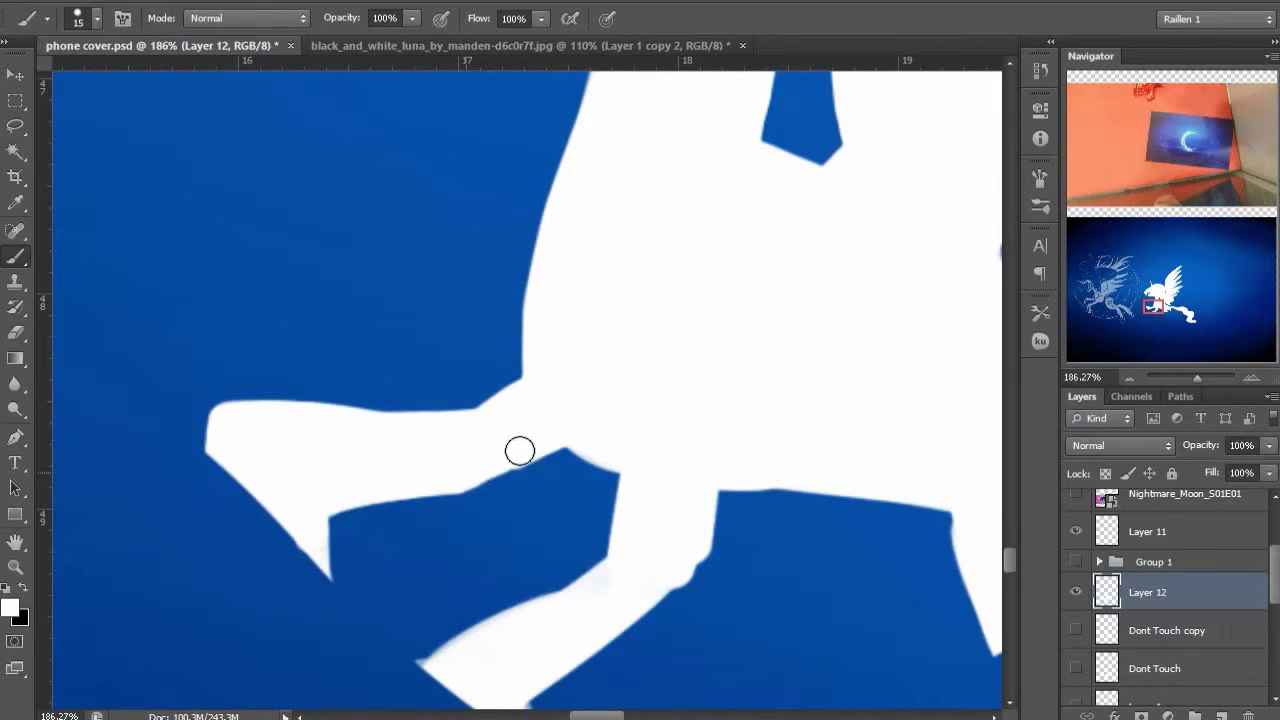
pyautogui.moveTo(354, 546); pyautogui.dragTo(246, 446)
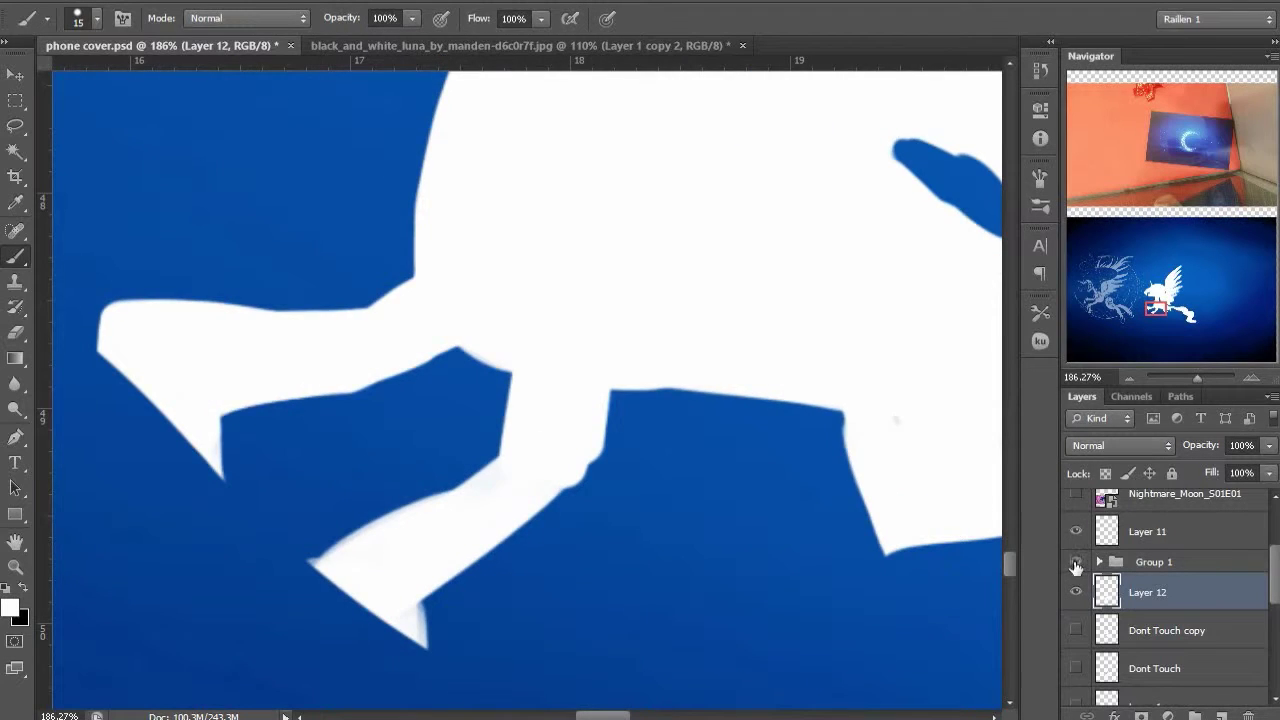
# Smooth the underside edge of the second raised front leg with a size 15 white brush
pyautogui.moveTo(414, 526)
pyautogui.mouseDown()
pyautogui.moveTo(556, 469)
pyautogui.moveTo(565, 520)
pyautogui.mouseUp()
pyautogui.press('e')
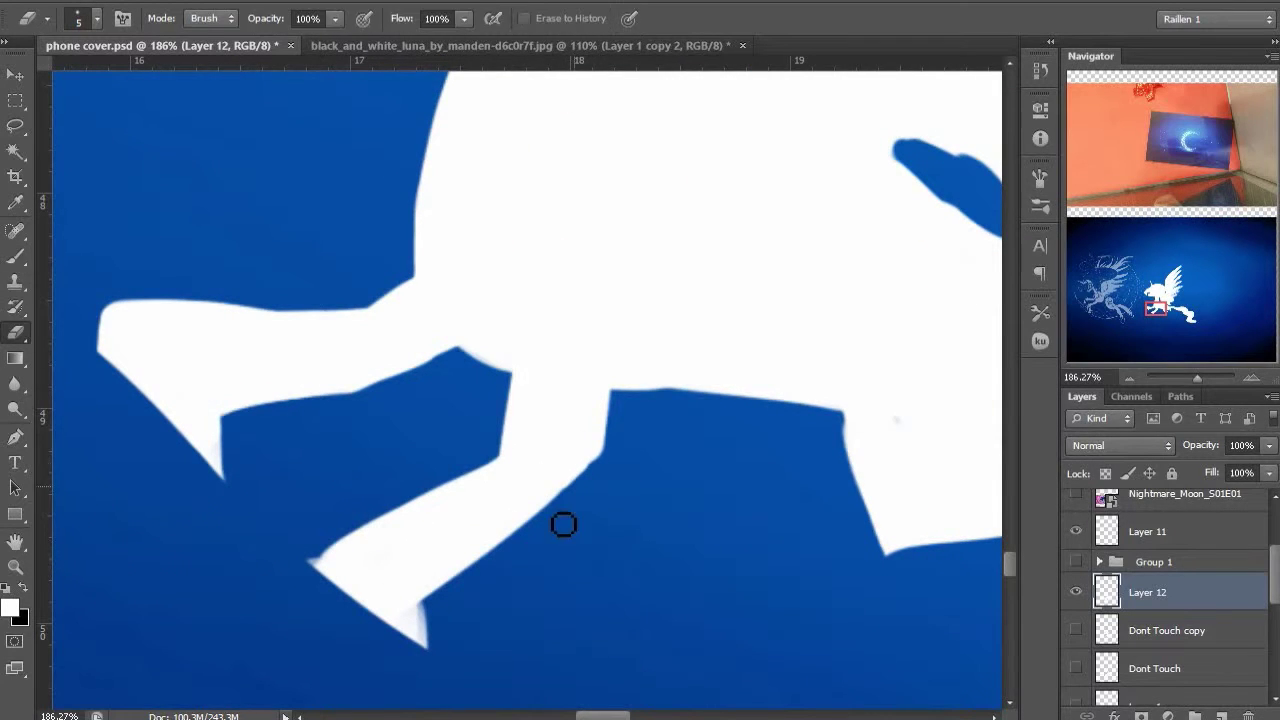
pyautogui.press('b')
pyautogui.moveTo(588, 459); pyautogui.dragTo(535, 498)
pyautogui.click(1076, 562)
pyautogui.click(1076, 562)
# Undo the overly thick stroke, repaint the second front leg's upper edge, and clean the notch between the two front legs
pyautogui.moveTo(371, 532); pyautogui.dragTo(491, 442)
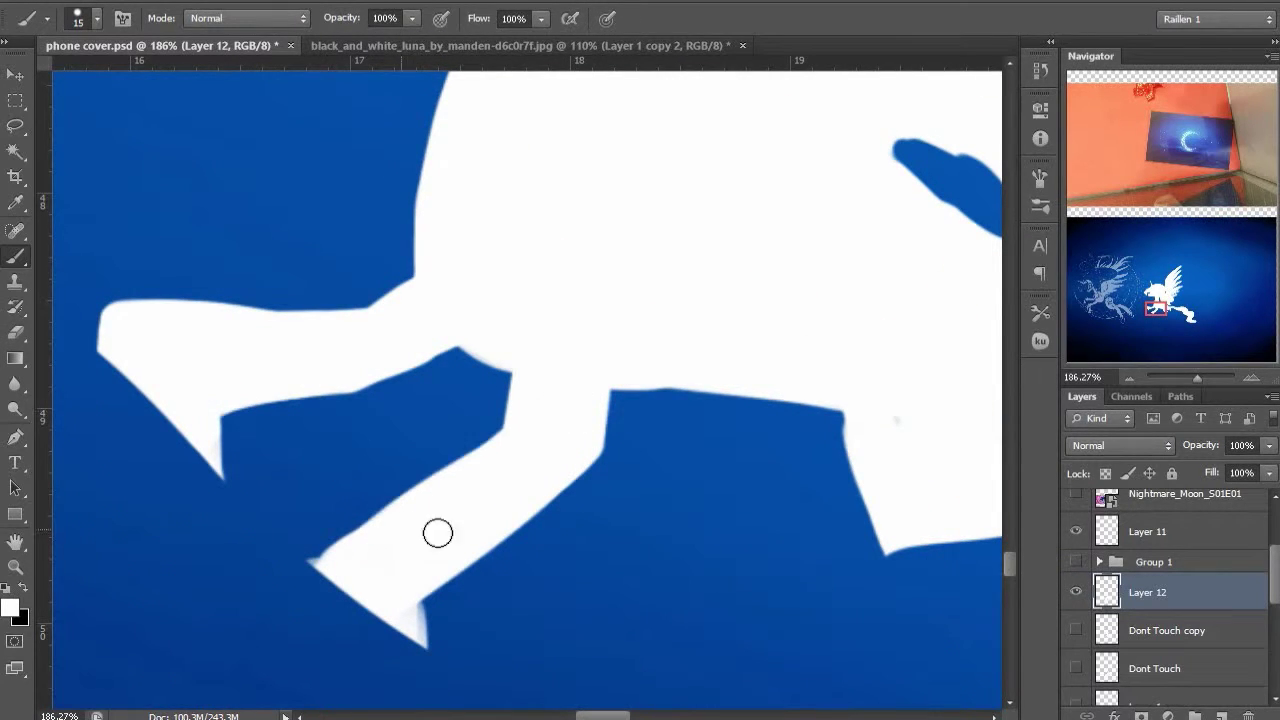
pyautogui.hotkey('ctrl', 'z')
pyautogui.moveTo(327, 556); pyautogui.dragTo(487, 466)
pyautogui.press('e')
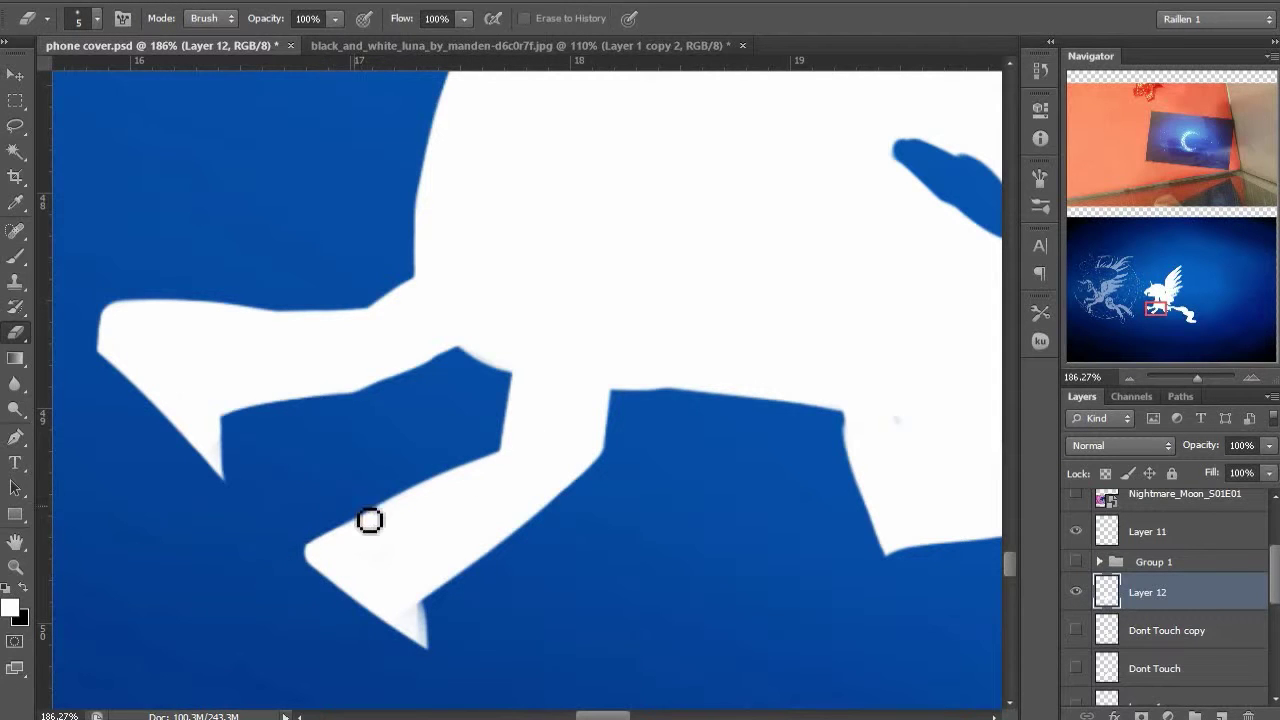
pyautogui.press('b')
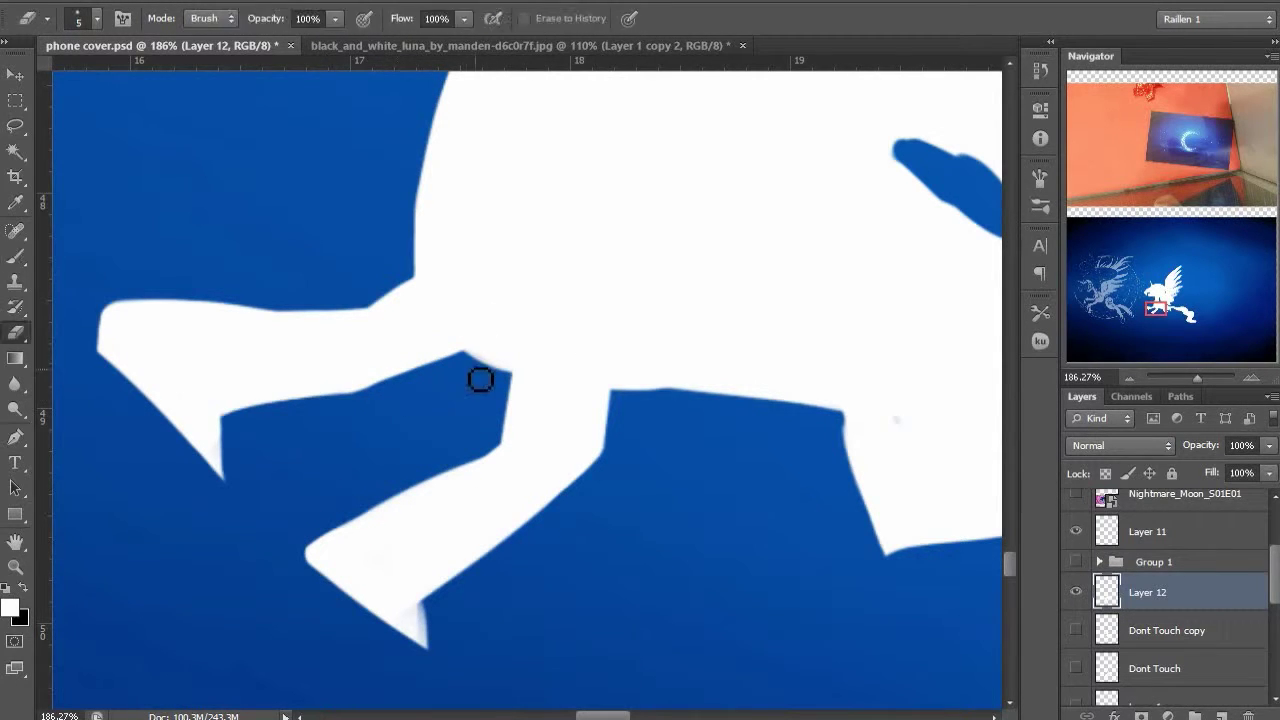
# Smooth the wing's straight leading edge above the back of the neck with a size 15 brush and size 5 eraser
pyautogui.hscroll(3, 440, 381)
pyautogui.moveTo(538, 296); pyautogui.dragTo(553, 538)
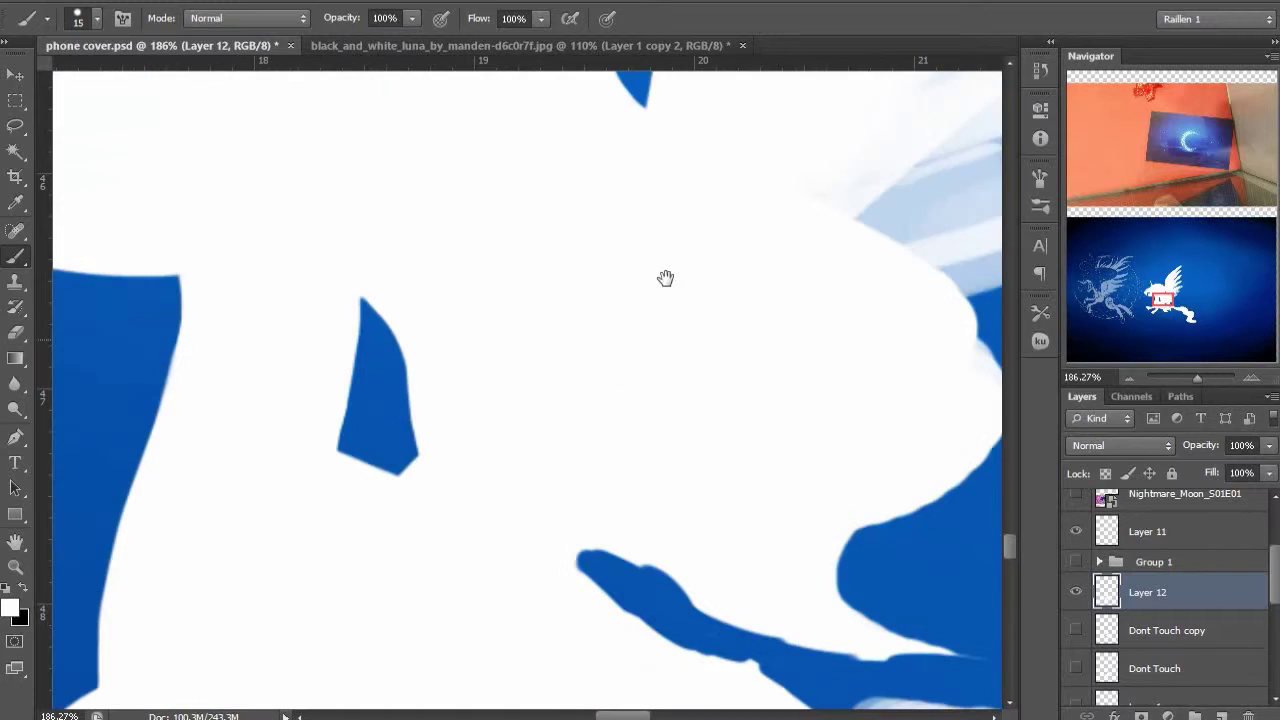
pyautogui.moveTo(666, 240); pyautogui.dragTo(490, 690)
pyautogui.moveTo(690, 90); pyautogui.dragTo(468, 591)
pyautogui.click(1076, 562)
pyautogui.moveTo(437, 506); pyautogui.dragTo(521, 203)
pyautogui.click(1076, 561)
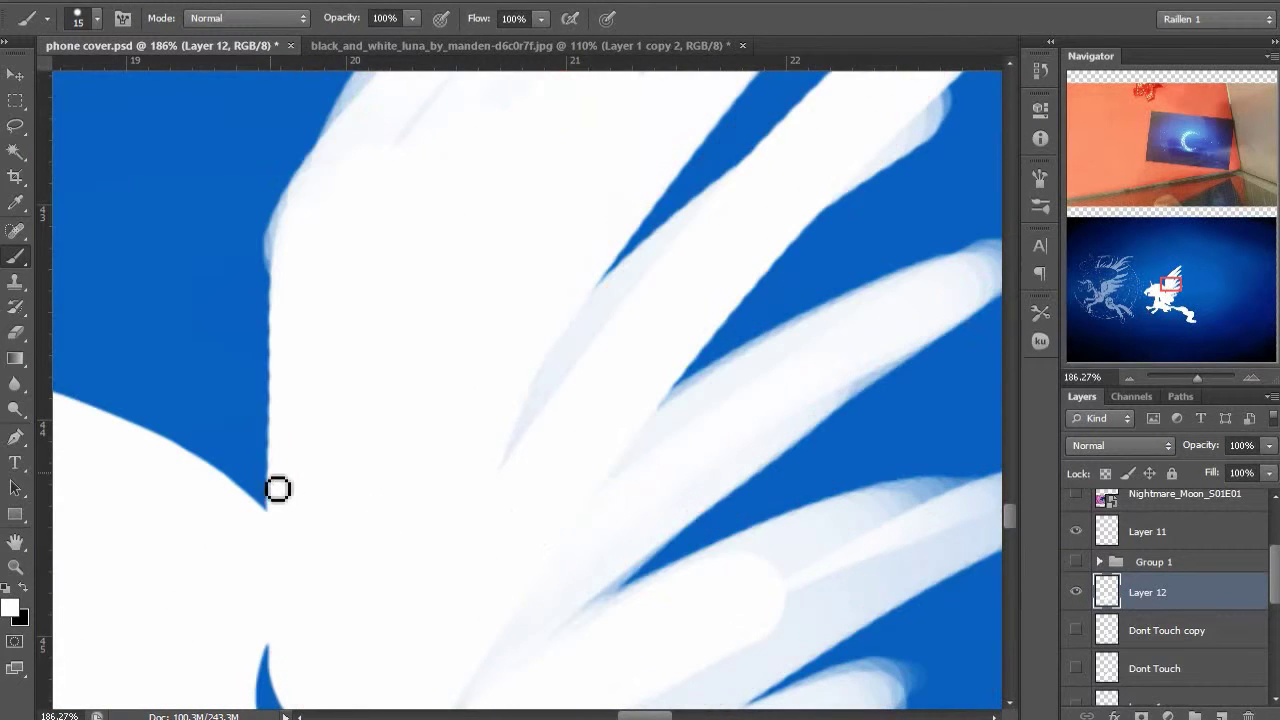
pyautogui.moveTo(287, 250); pyautogui.dragTo(282, 385)
pyautogui.press('e')
pyautogui.moveTo(264, 280)
pyautogui.mouseDown()
pyautogui.moveTo(313, 211)
pyautogui.moveTo(293, 426)
pyautogui.mouseUp()
pyautogui.press('b')
pyautogui.moveTo(278, 430)
pyautogui.mouseDown()
pyautogui.moveTo(291, 400)
pyautogui.moveTo(435, 264)
pyautogui.mouseUp()
# Extend the wing's top feather to a narrow tip with a size 15 white brush, checking it against the sketch
pyautogui.moveTo(571, 154); pyautogui.dragTo(437, 460)
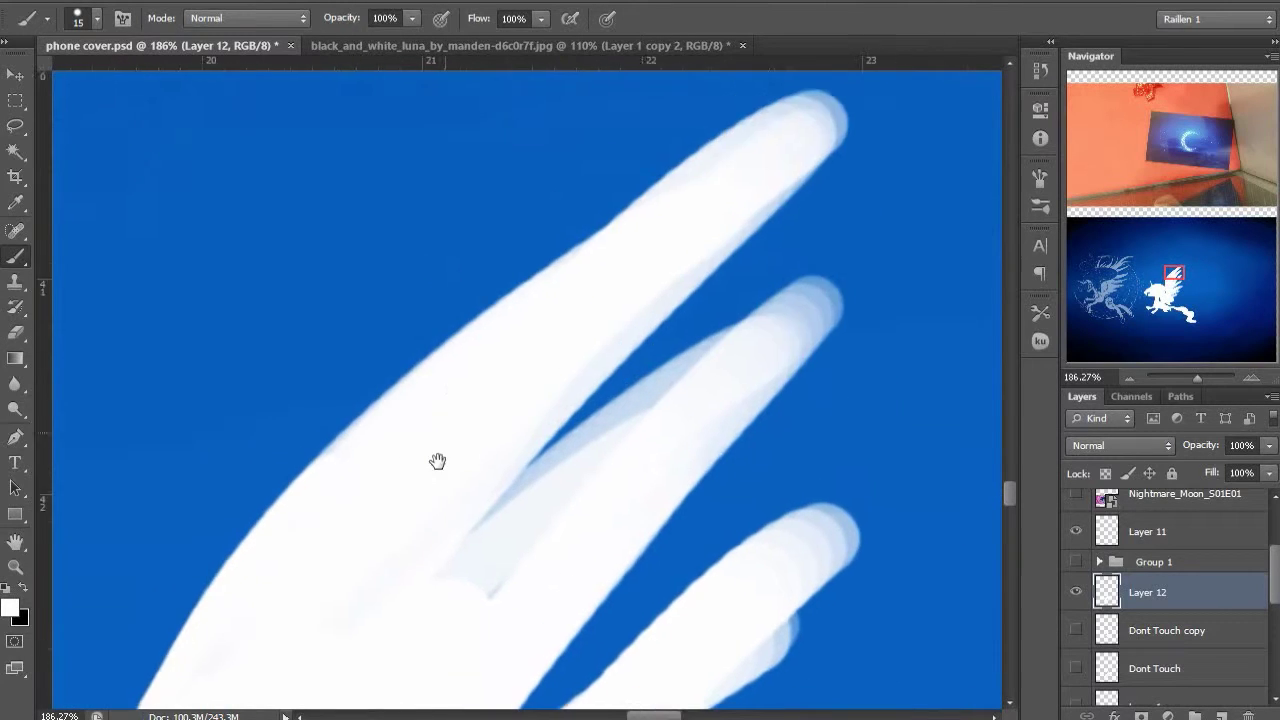
pyautogui.scroll(-4, 437, 460)
pyautogui.moveTo(622, 494); pyautogui.dragTo(683, 437)
pyautogui.click(1077, 562)
pyautogui.click(1077, 562)
pyautogui.moveTo(456, 416)
pyautogui.mouseDown()
pyautogui.moveTo(560, 306)
pyautogui.moveTo(815, 128)
pyautogui.mouseUp()
# Carve a narrow gap between the first and second wing feathers along the sketch with a size 5 eraser
pyautogui.press('e')
pyautogui.click(1076, 561)
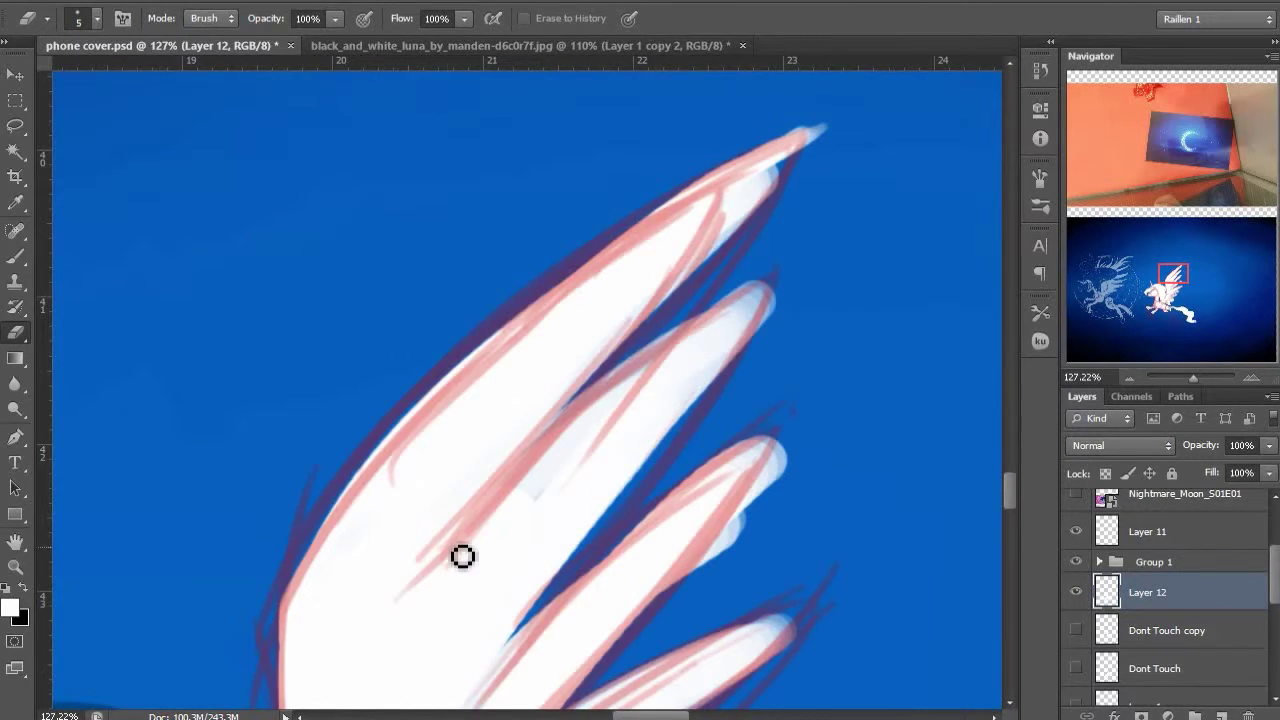
pyautogui.moveTo(444, 549); pyautogui.dragTo(602, 380)
pyautogui.moveTo(602, 380); pyautogui.dragTo(461, 539)
pyautogui.moveTo(587, 563); pyautogui.dragTo(634, 428)
pyautogui.click(1076, 561)
pyautogui.press('b')
# Fill the second wing feather's translucent upper edge with a size 15 white brush
pyautogui.moveTo(537, 406)
pyautogui.mouseDown()
pyautogui.moveTo(504, 470)
pyautogui.moveTo(451, 518)
pyautogui.mouseUp()
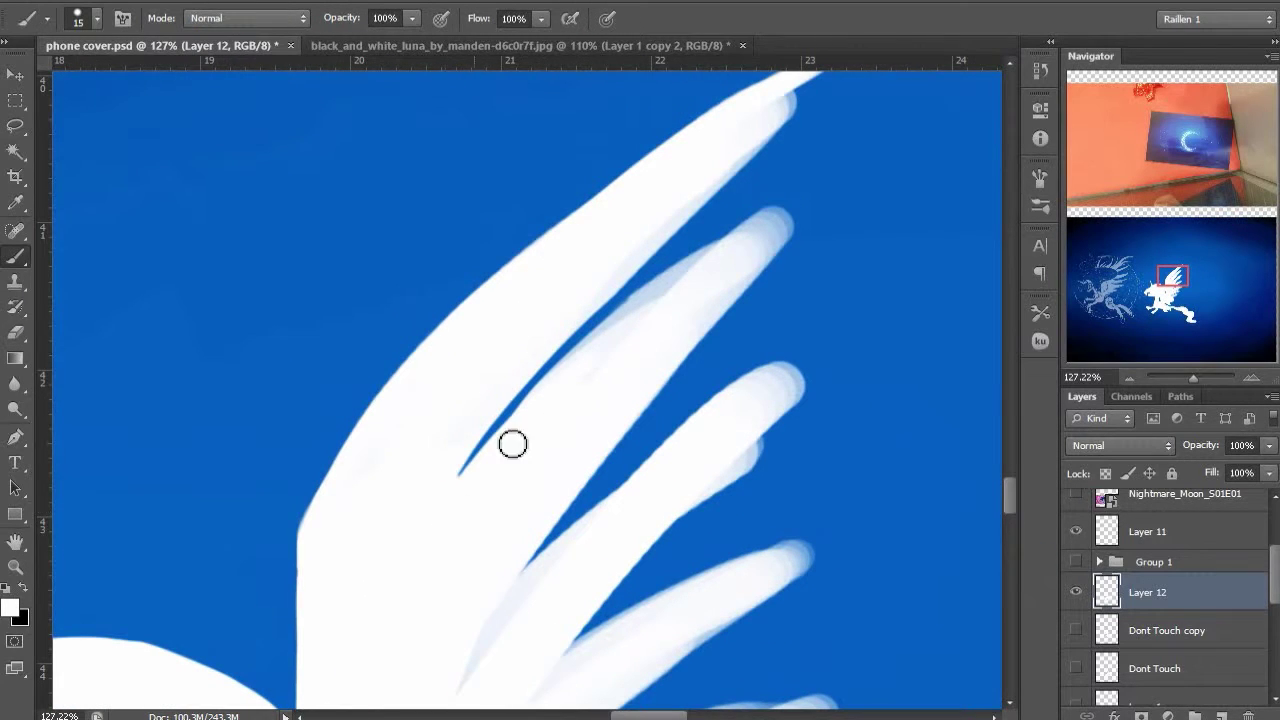
pyautogui.moveTo(511, 443); pyautogui.dragTo(632, 317)
pyautogui.moveTo(526, 423); pyautogui.dragTo(765, 225)
pyautogui.moveTo(606, 343); pyautogui.dragTo(540, 446)
pyautogui.click(1077, 562)
pyautogui.click(1077, 562)
# Trim the top feather's lower edge and tip into a slim curve with a size 5 eraser
pyautogui.press('e')
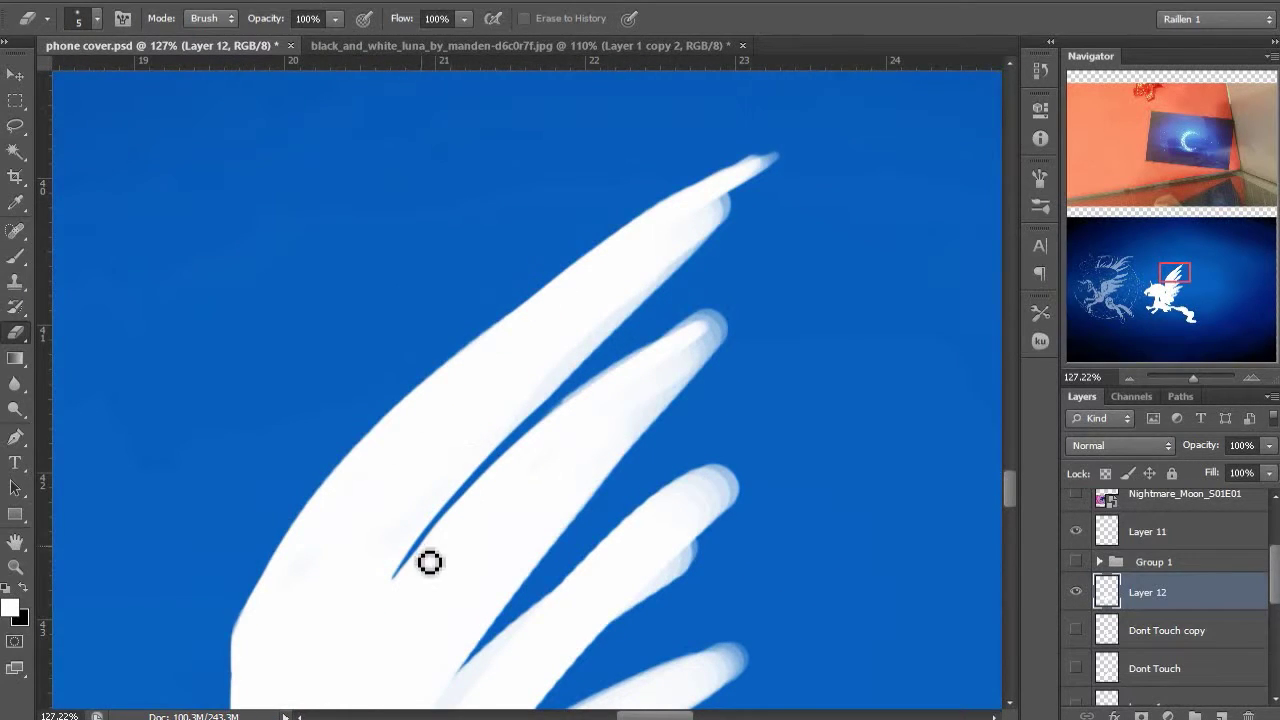
pyautogui.moveTo(406, 560)
pyautogui.mouseDown()
pyautogui.moveTo(496, 465)
pyautogui.moveTo(671, 286)
pyautogui.mouseUp()
pyautogui.moveTo(536, 388); pyautogui.dragTo(722, 214)
pyautogui.moveTo(497, 337); pyautogui.dragTo(694, 190)
pyautogui.moveTo(521, 310); pyautogui.dragTo(772, 154)
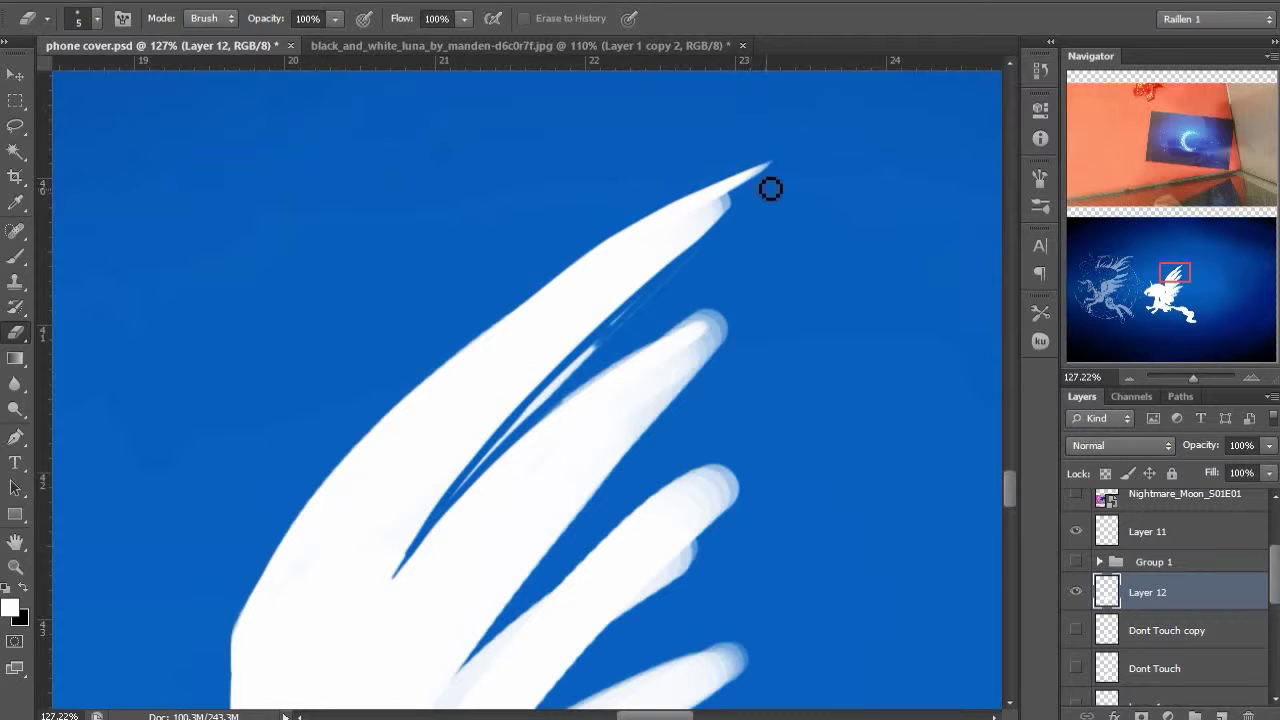
# Fill and sharpen the top feather's tip, and clear the slivers from the gap below with a size 10 eraser
pyautogui.press('b')
pyautogui.moveTo(714, 207); pyautogui.dragTo(769, 164)
pyautogui.press('e')
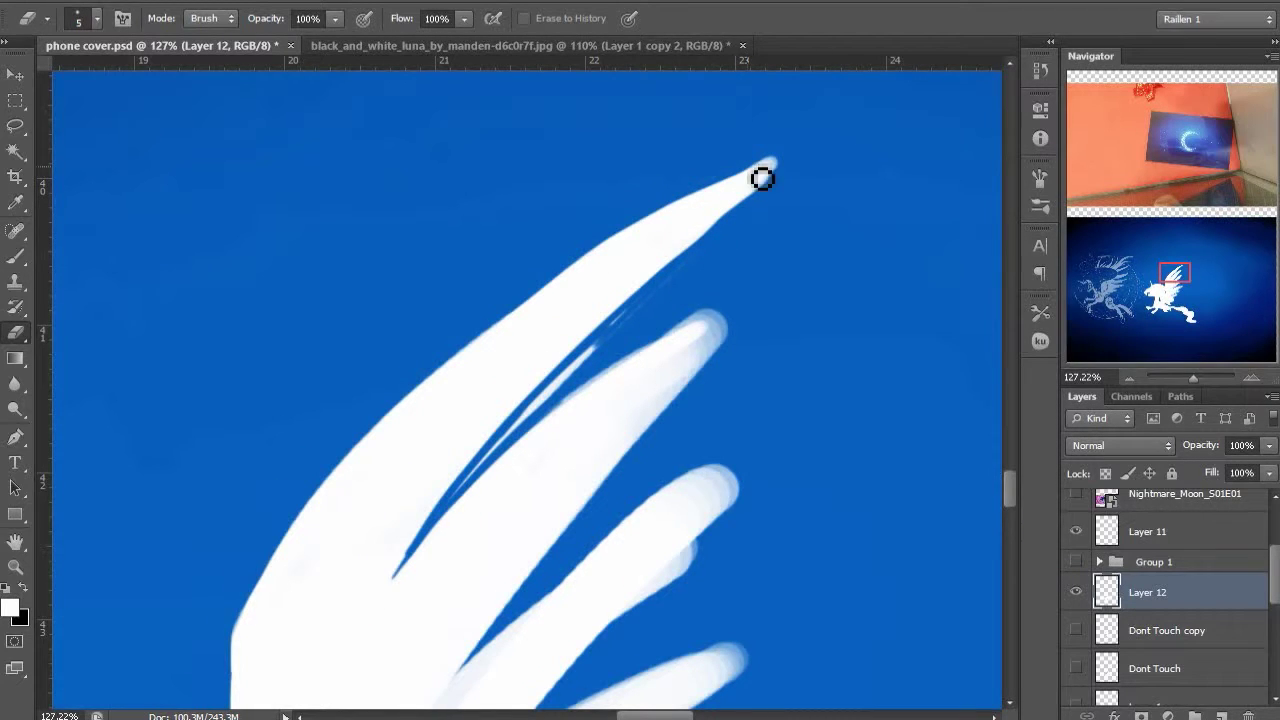
pyautogui.moveTo(491, 457); pyautogui.dragTo(519, 440)
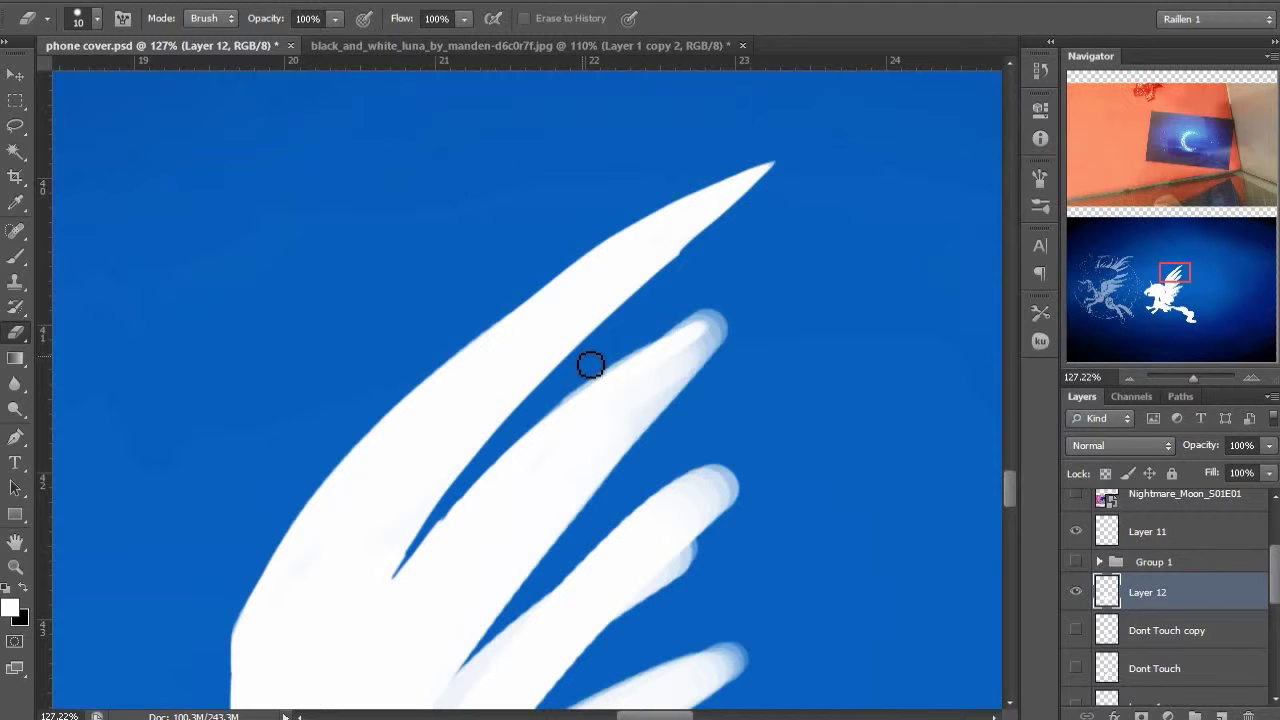
pyautogui.moveTo(465, 501); pyautogui.dragTo(505, 395)
pyautogui.press('b')
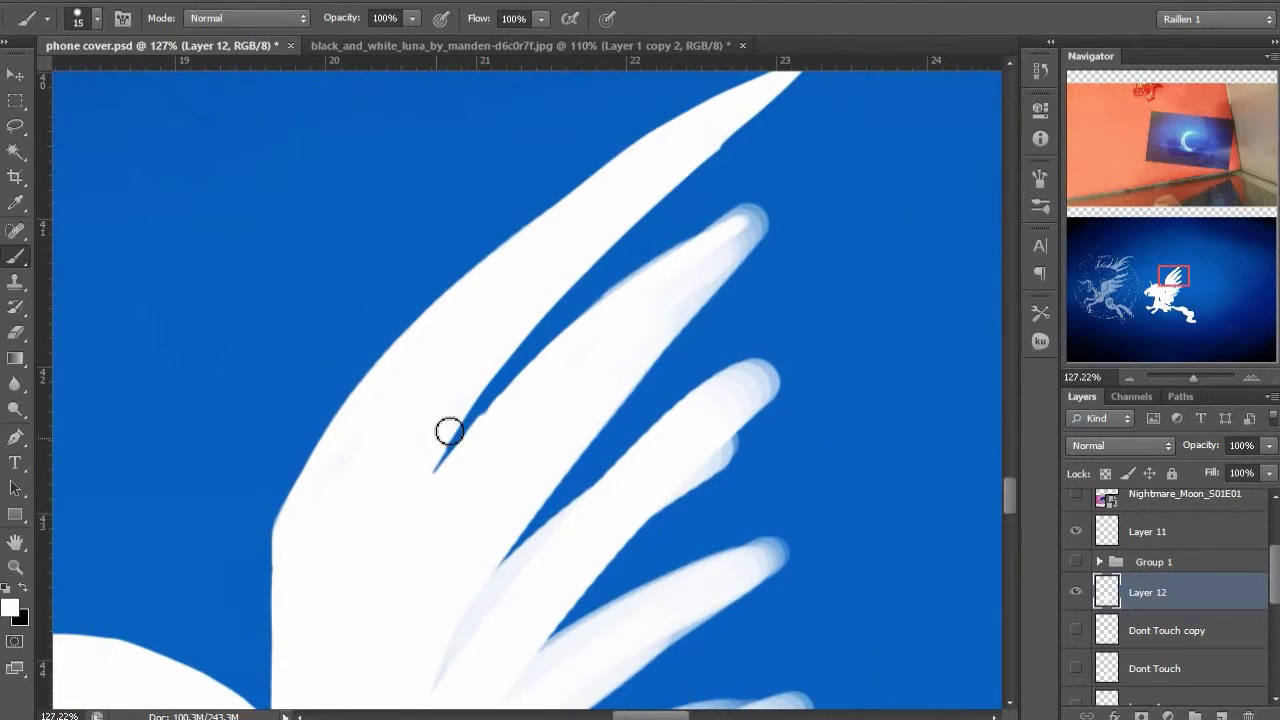
pyautogui.scroll(3, 634, 274)
pyautogui.hscroll(3, 634, 274)
pyautogui.press('e')
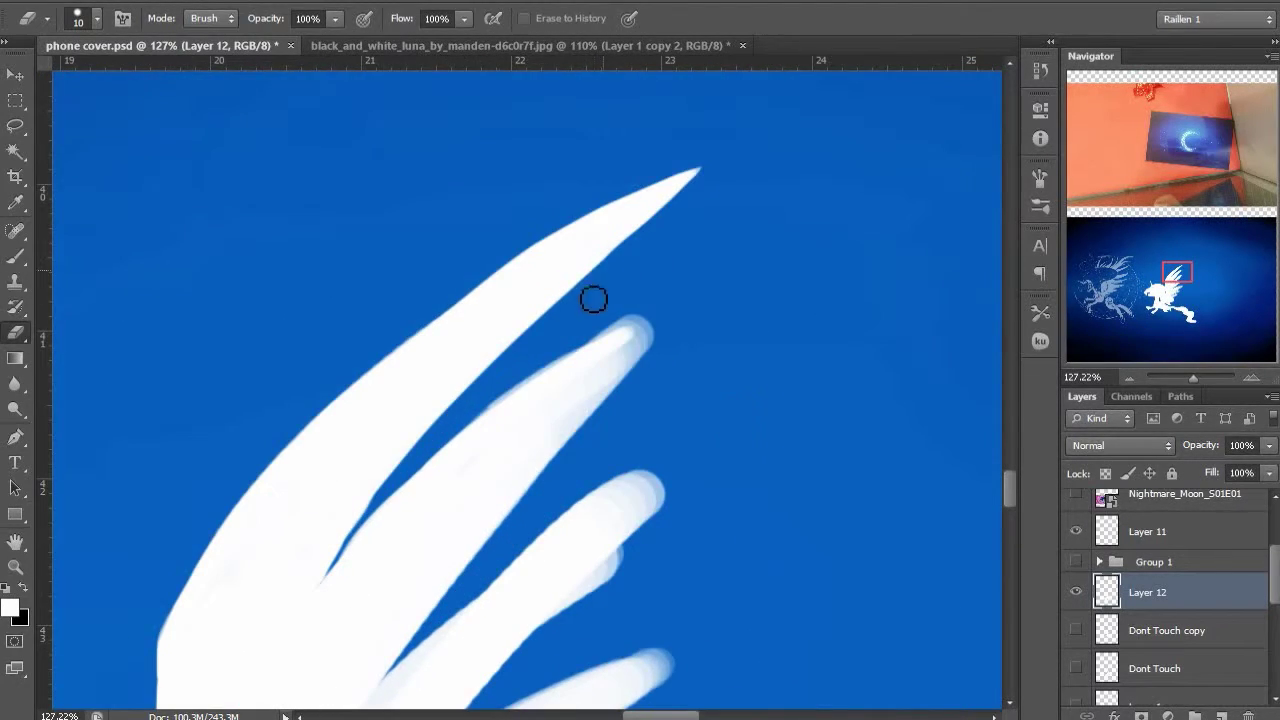
# Paint the second wing feather solid white with a tapered tip, using a size 15 brush and the sketch as reference
pyautogui.click(1076, 562)
pyautogui.click(1077, 562)
pyautogui.press('b')
pyautogui.moveTo(480, 446)
pyautogui.mouseDown()
pyautogui.moveTo(508, 323)
pyautogui.moveTo(688, 206)
pyautogui.moveTo(594, 308)
pyautogui.mouseUp()
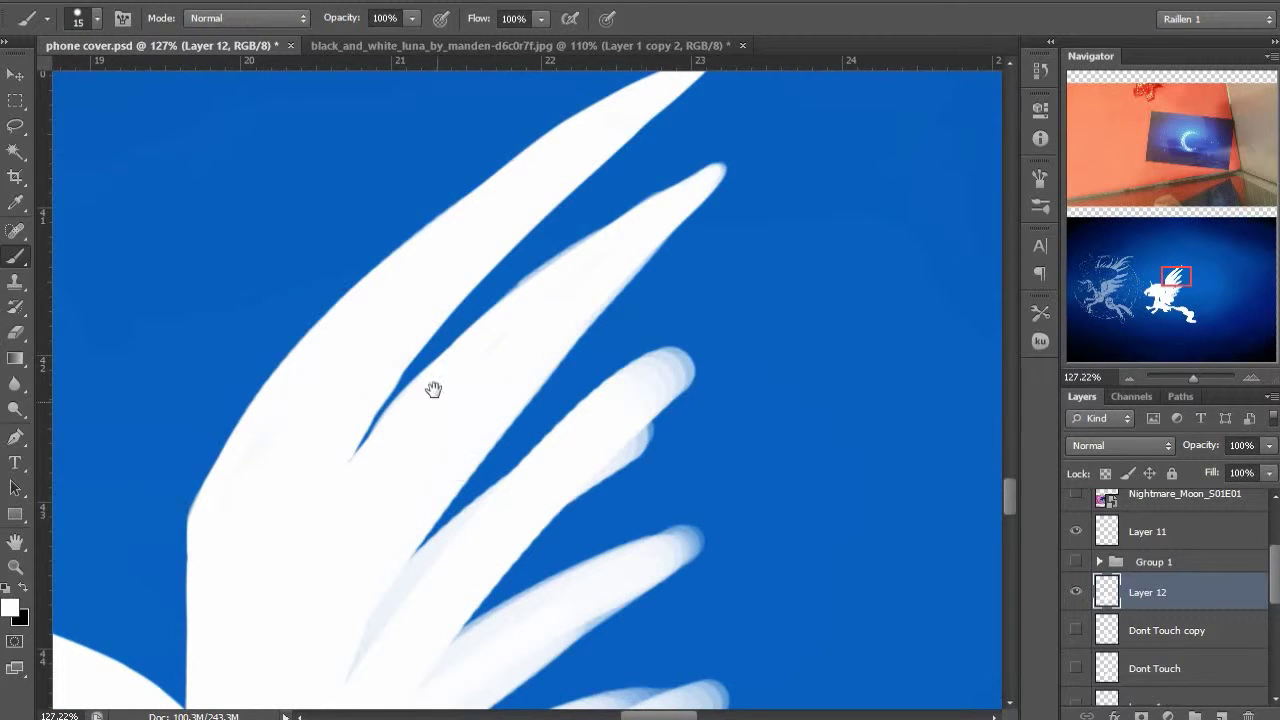
# Paint the third wing feather out to a long tip and trim its stepped lower edge with a size 10 eraser
pyautogui.moveTo(434, 389); pyautogui.dragTo(452, 248)
pyautogui.moveTo(365, 549)
pyautogui.mouseDown()
pyautogui.moveTo(490, 383)
pyautogui.moveTo(698, 218)
pyautogui.moveTo(560, 292)
pyautogui.mouseUp()
pyautogui.press('e')
pyautogui.press('b')
pyautogui.moveTo(445, 400); pyautogui.dragTo(766, 176)
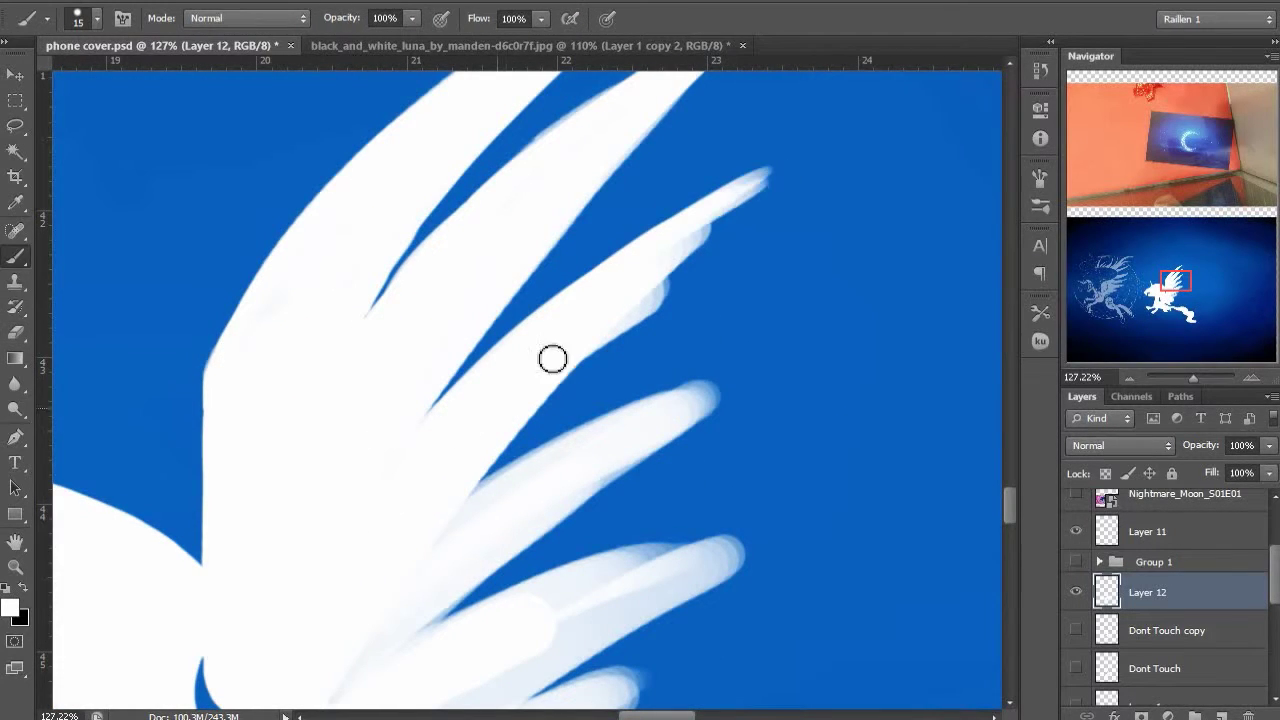
pyautogui.moveTo(551, 357); pyautogui.dragTo(784, 168)
pyautogui.press('e')
pyautogui.moveTo(684, 284); pyautogui.dragTo(592, 370)
# Paint the fourth wing feather solid white and lengthen it to a tapered tip with a size 15 brush
pyautogui.moveTo(505, 498); pyautogui.dragTo(483, 394)
pyautogui.press('b')
pyautogui.click(1076, 562)
pyautogui.click(1076, 562)
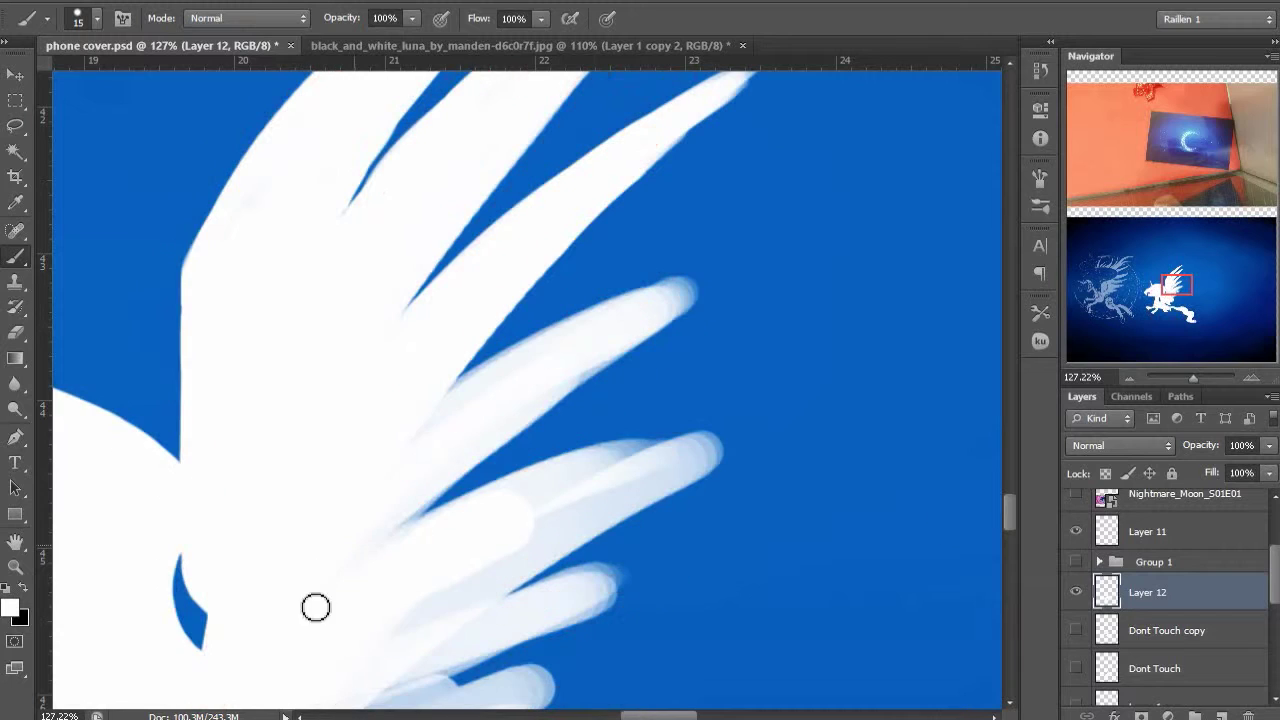
pyautogui.moveTo(400, 500); pyautogui.dragTo(733, 288)
pyautogui.moveTo(590, 340); pyautogui.dragTo(763, 255)
pyautogui.hotkey('ctrl', 'z')
pyautogui.moveTo(420, 457); pyautogui.dragTo(757, 257)
# Extend the fifth wing feather along the sketch and fill its interior with a size 15 white brush
pyautogui.scroll(-3, 600, 323)
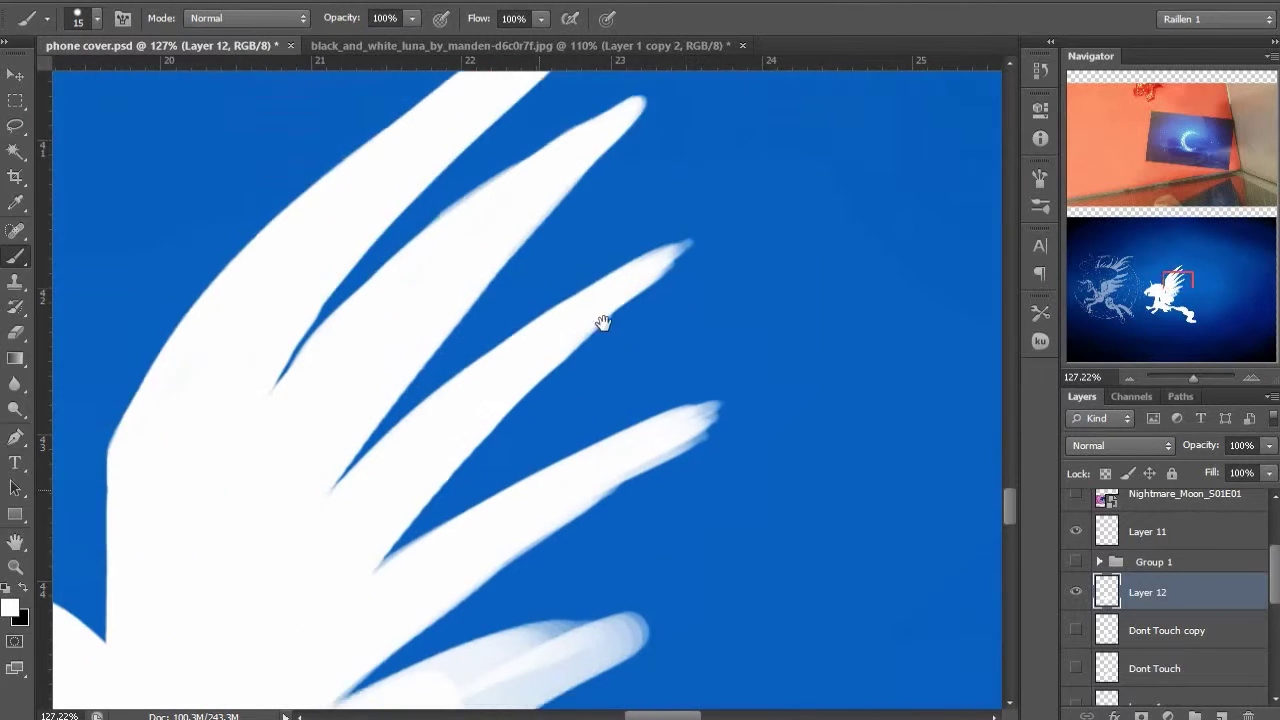
pyautogui.moveTo(541, 333); pyautogui.dragTo(778, 255)
pyautogui.click(1076, 562)
pyautogui.click(1076, 562)
pyautogui.moveTo(575, 362); pyautogui.dragTo(780, 253)
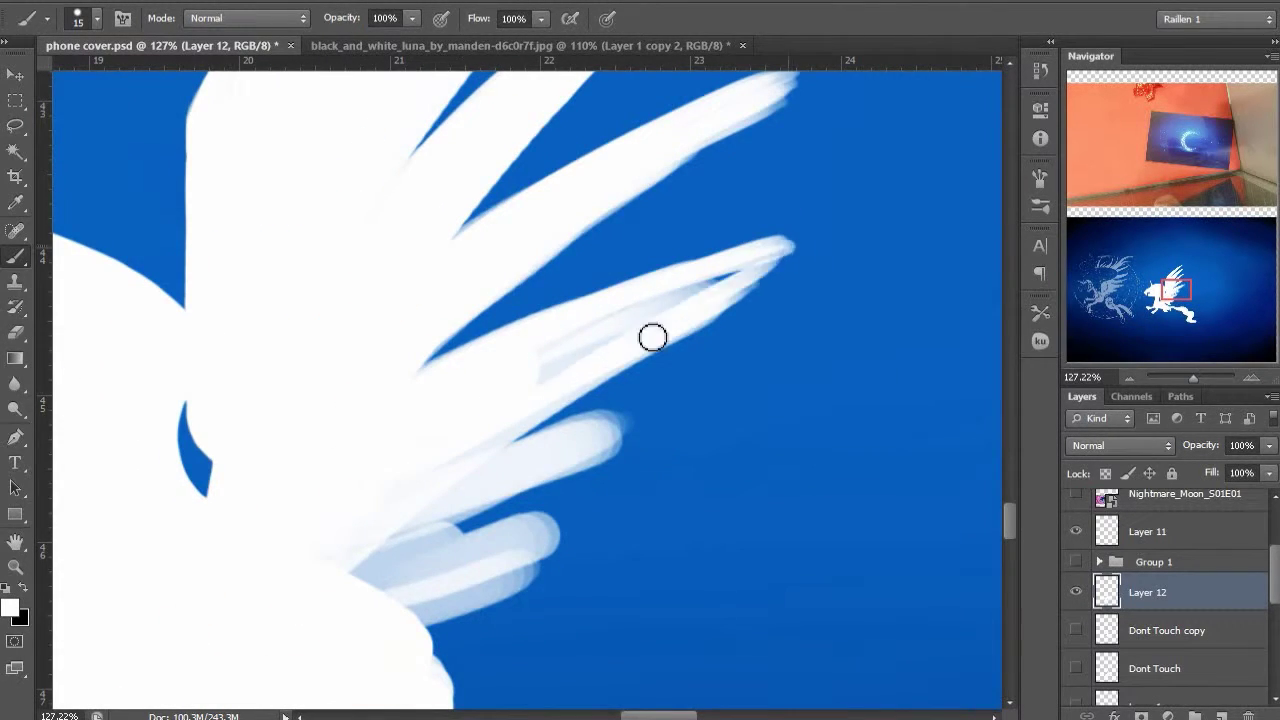
pyautogui.moveTo(651, 337); pyautogui.dragTo(526, 370)
# Fill the two short lowest wing feathers with a size 15 white brush, comparing them with the sketch
pyautogui.click(1076, 562)
pyautogui.click(1076, 562)
pyautogui.moveTo(651, 411); pyautogui.dragTo(277, 569)
pyautogui.moveTo(683, 525); pyautogui.dragTo(773, 406)
pyautogui.click(1076, 562)
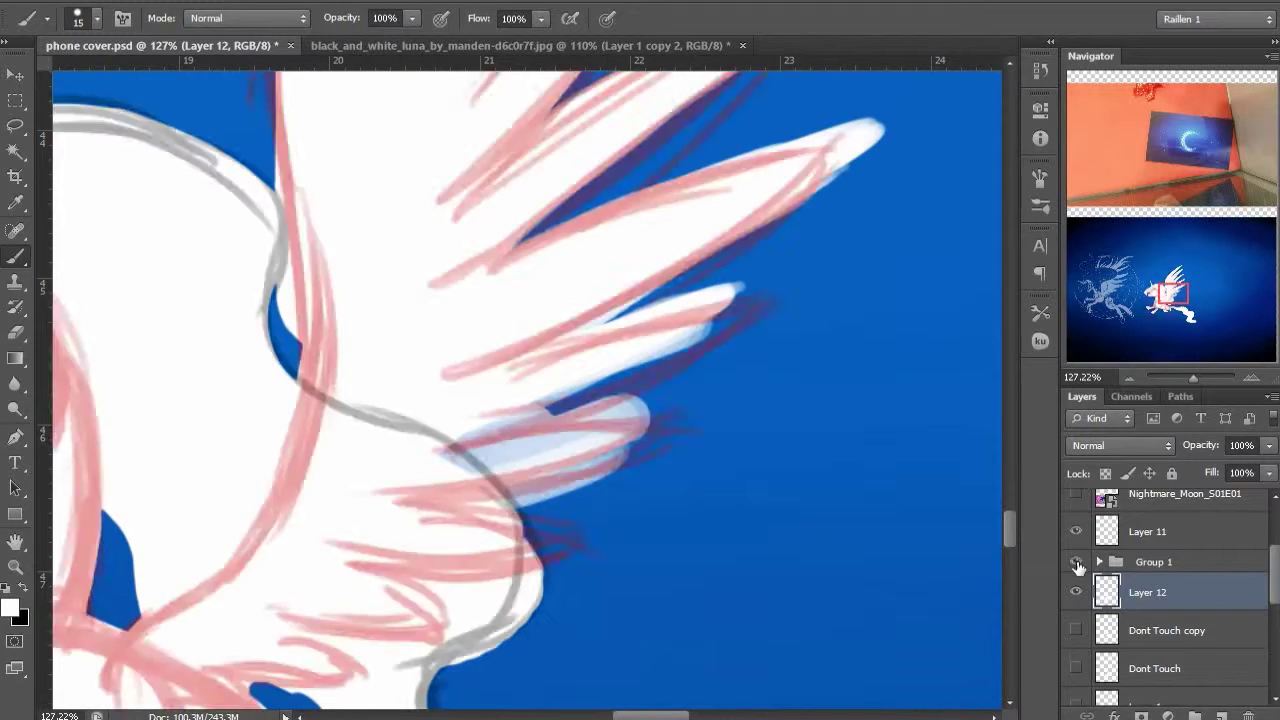
pyautogui.click(1076, 562)
pyautogui.moveTo(635, 408)
pyautogui.mouseDown()
pyautogui.moveTo(446, 500)
pyautogui.moveTo(550, 443)
pyautogui.mouseUp()
# Retrace the gap between the first and second feathers and even out the second feather's upper edge with a size 10 eraser
pyautogui.moveTo(620, 90)
pyautogui.mouseDown()
pyautogui.moveTo(511, 323)
pyautogui.moveTo(545, 356)
pyautogui.mouseUp()
pyautogui.press('e')
pyautogui.moveTo(471, 126); pyautogui.dragTo(417, 357)
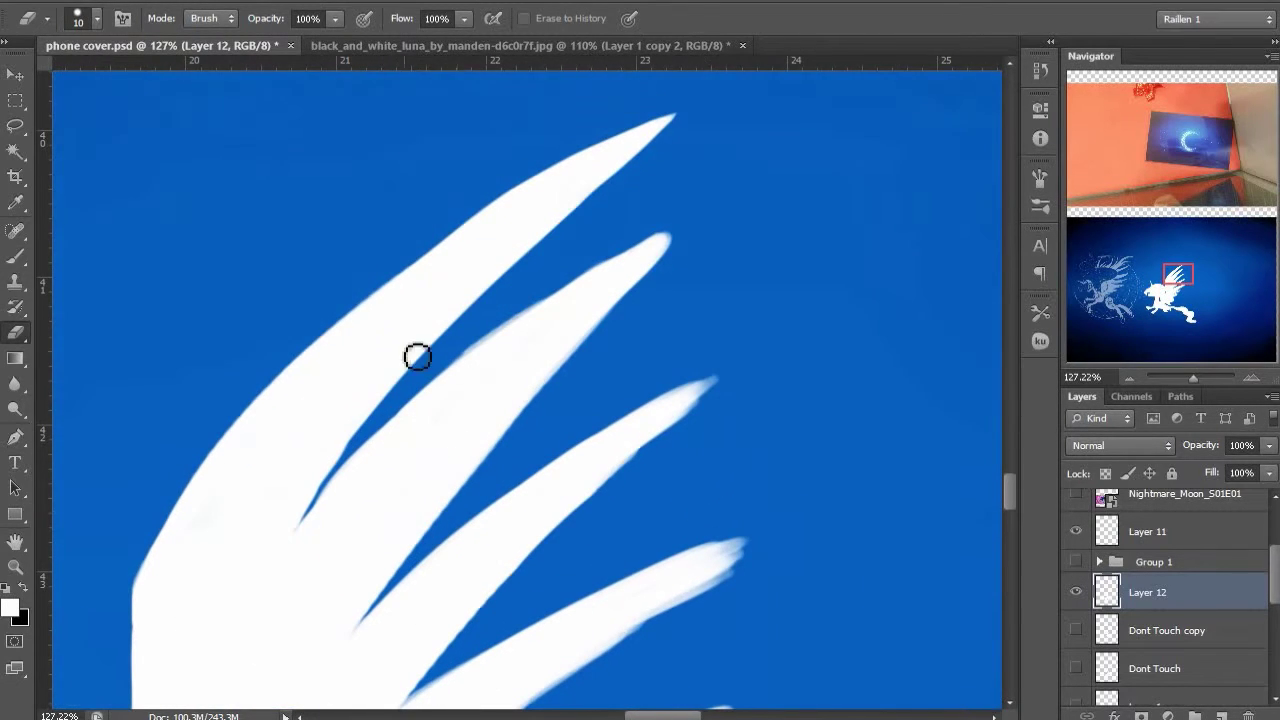
pyautogui.press('[')
pyautogui.press('[')
pyautogui.press('[')
pyautogui.press('[')
pyautogui.press('[')
pyautogui.press('[')
pyautogui.press('[')
pyautogui.moveTo(297, 527)
pyautogui.mouseDown()
pyautogui.moveTo(359, 471)
pyautogui.moveTo(331, 549)
pyautogui.moveTo(377, 505)
pyautogui.moveTo(371, 458)
pyautogui.moveTo(409, 408)
pyautogui.mouseUp()
pyautogui.moveTo(482, 347); pyautogui.dragTo(545, 304)
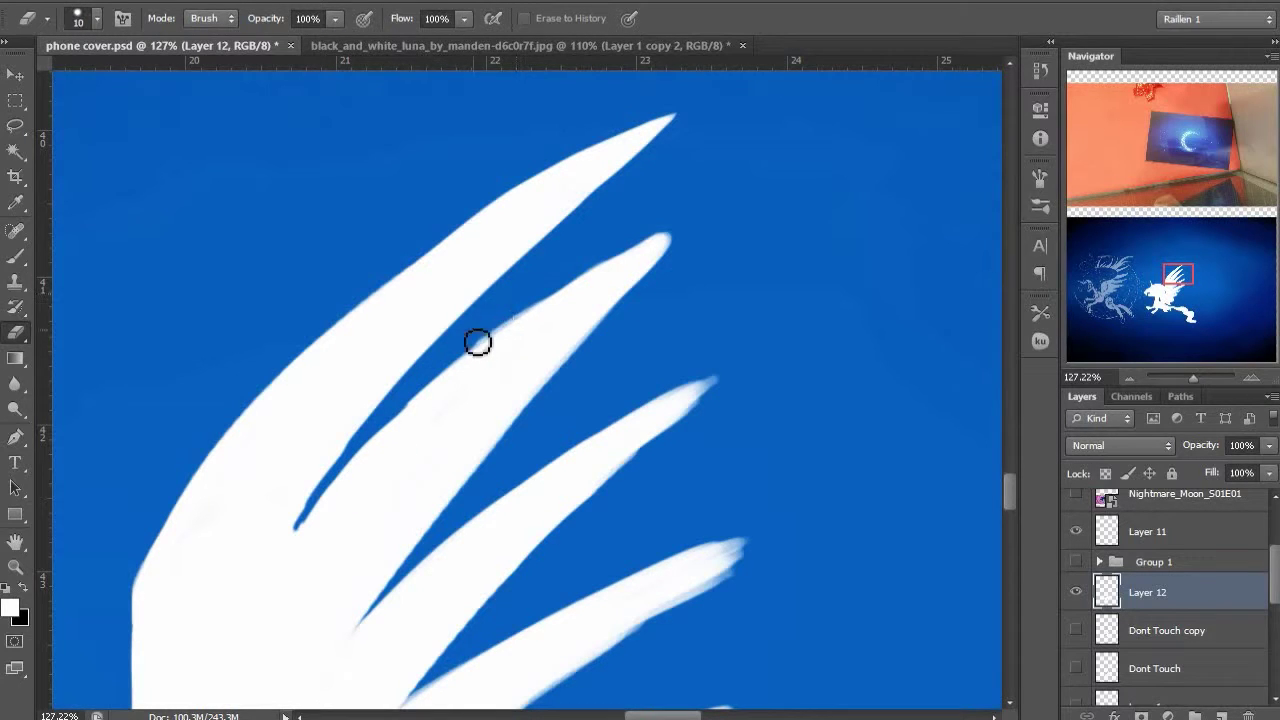
# Shorten the gap's inner end to a clean point and sharpen the second feather's tip with a size 15 white brush
pyautogui.press('b')
pyautogui.moveTo(317, 531)
pyautogui.mouseDown()
pyautogui.moveTo(407, 424)
pyautogui.moveTo(422, 438)
pyautogui.moveTo(290, 536)
pyautogui.moveTo(346, 435)
pyautogui.moveTo(362, 470)
pyautogui.moveTo(362, 404)
pyautogui.mouseUp()
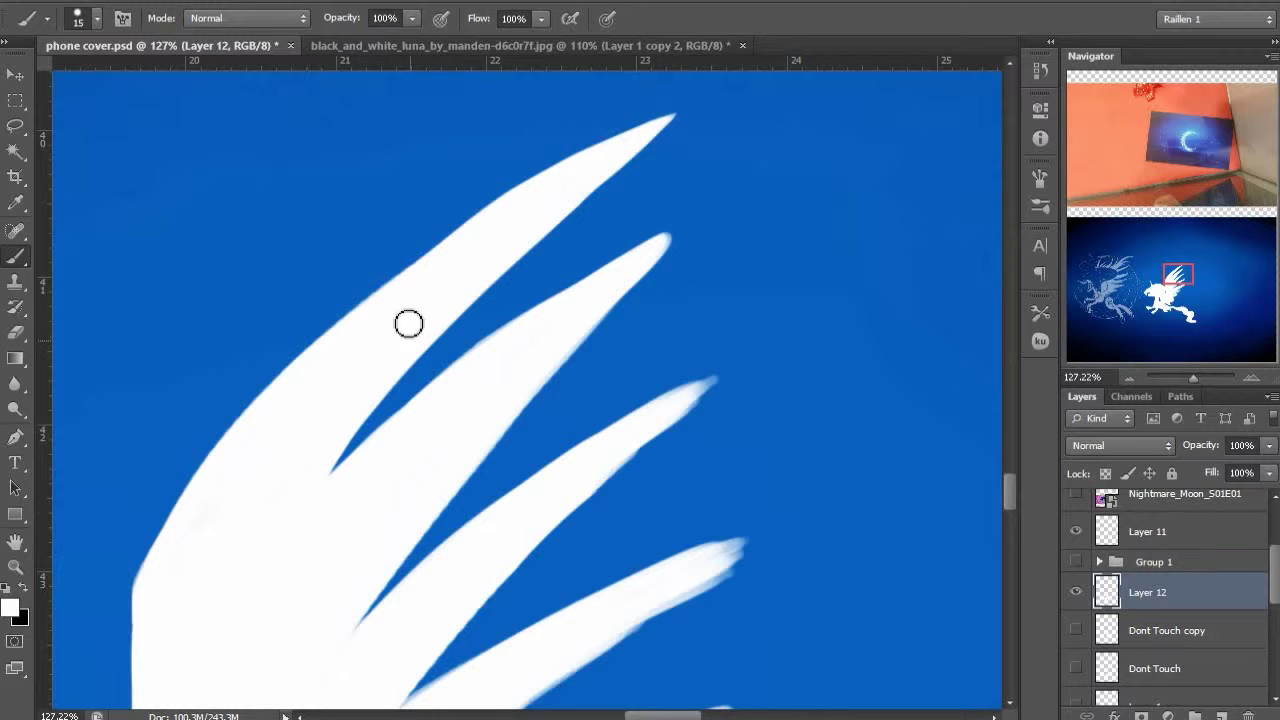
pyautogui.moveTo(409, 323); pyautogui.dragTo(427, 272)
pyautogui.press('e')
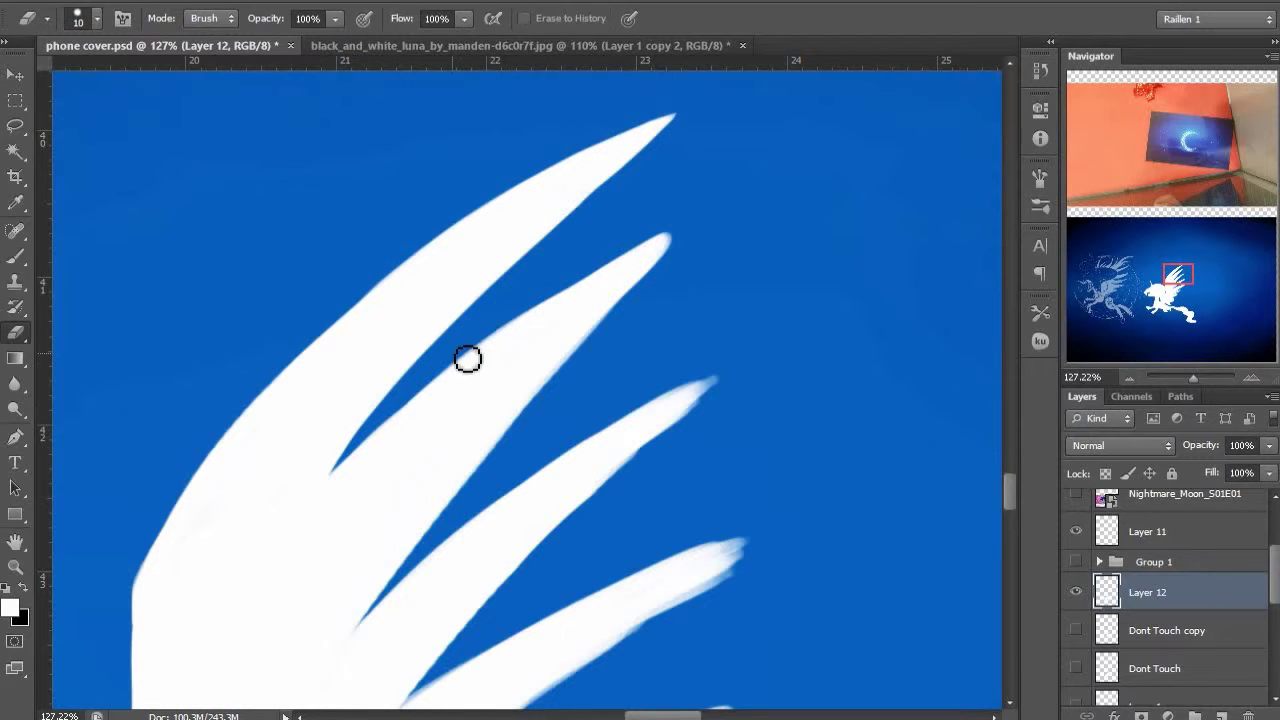
pyautogui.press('b')
pyautogui.moveTo(540, 320); pyautogui.dragTo(708, 234)
pyautogui.press('e')
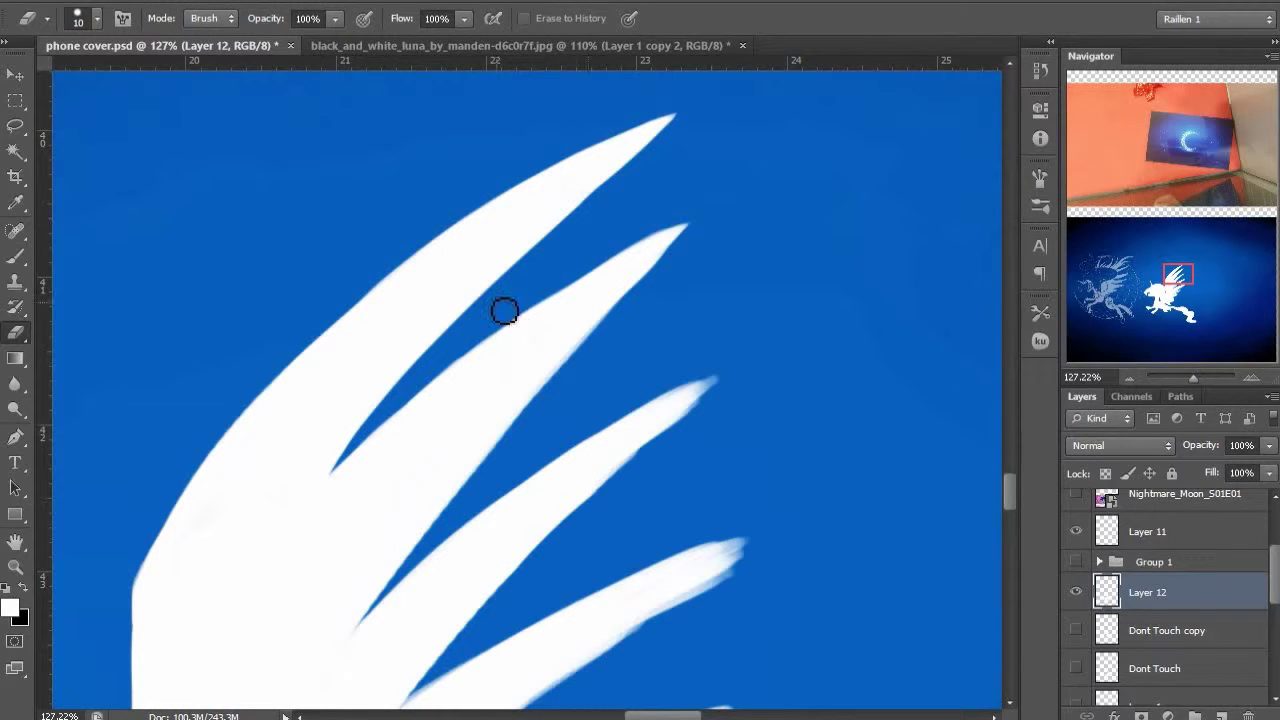
# Refine the second feather's lower edge and the gap above the third feather with the brush and size 10 eraser
pyautogui.moveTo(578, 497); pyautogui.dragTo(567, 384)
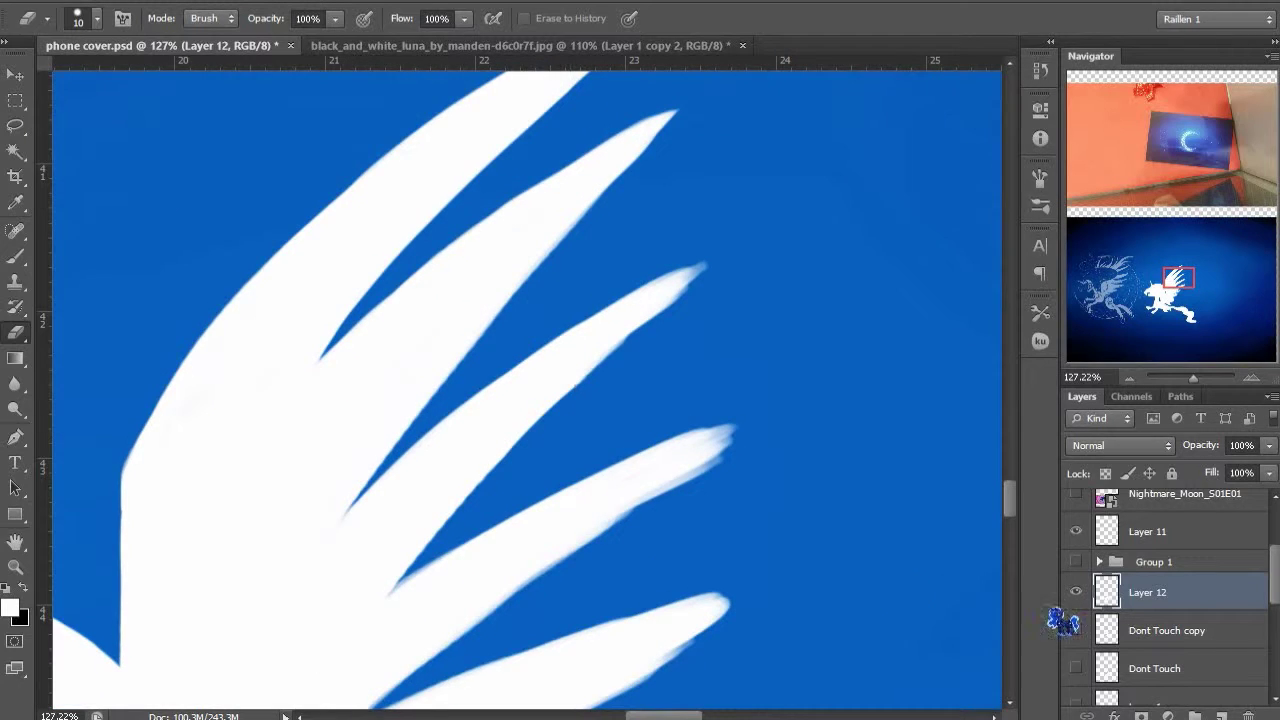
pyautogui.click(1076, 563)
pyautogui.click(1076, 563)
pyautogui.press('b')
pyautogui.press('e')
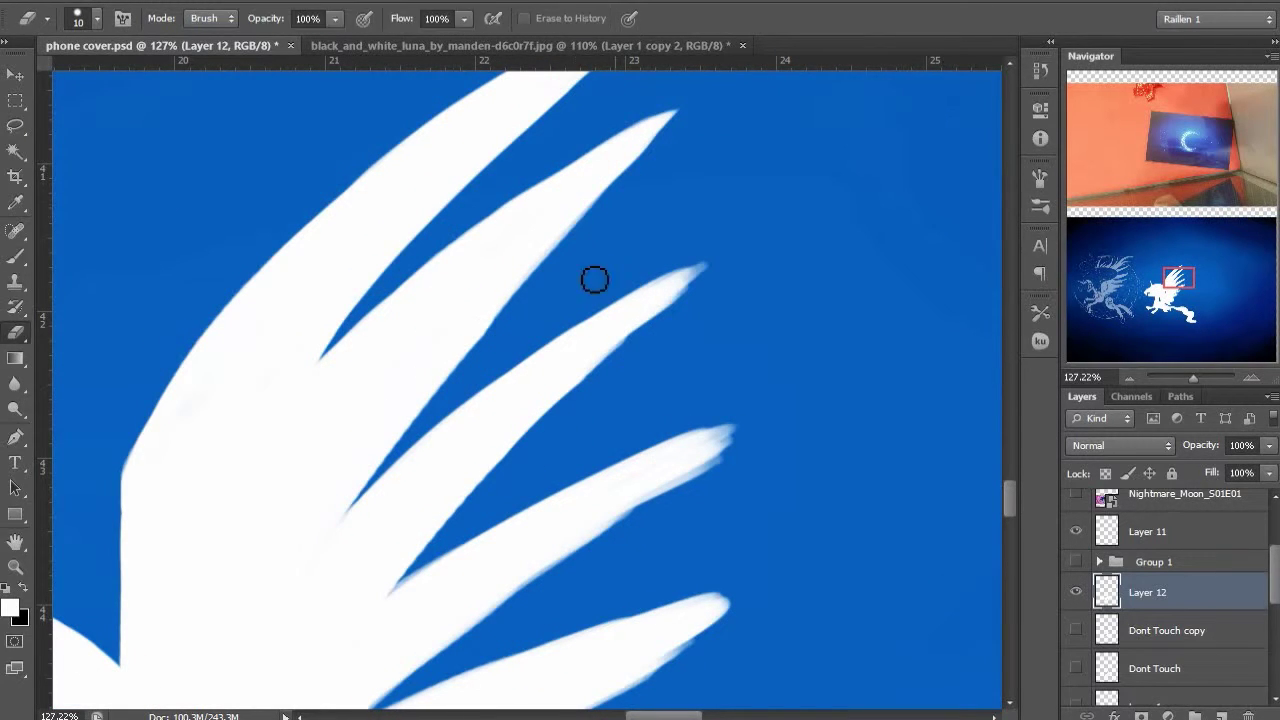
pyautogui.press('b')
pyautogui.press('e')
pyautogui.press('b')
pyautogui.click(1076, 563)
pyautogui.click(1076, 563)
pyautogui.press('e')
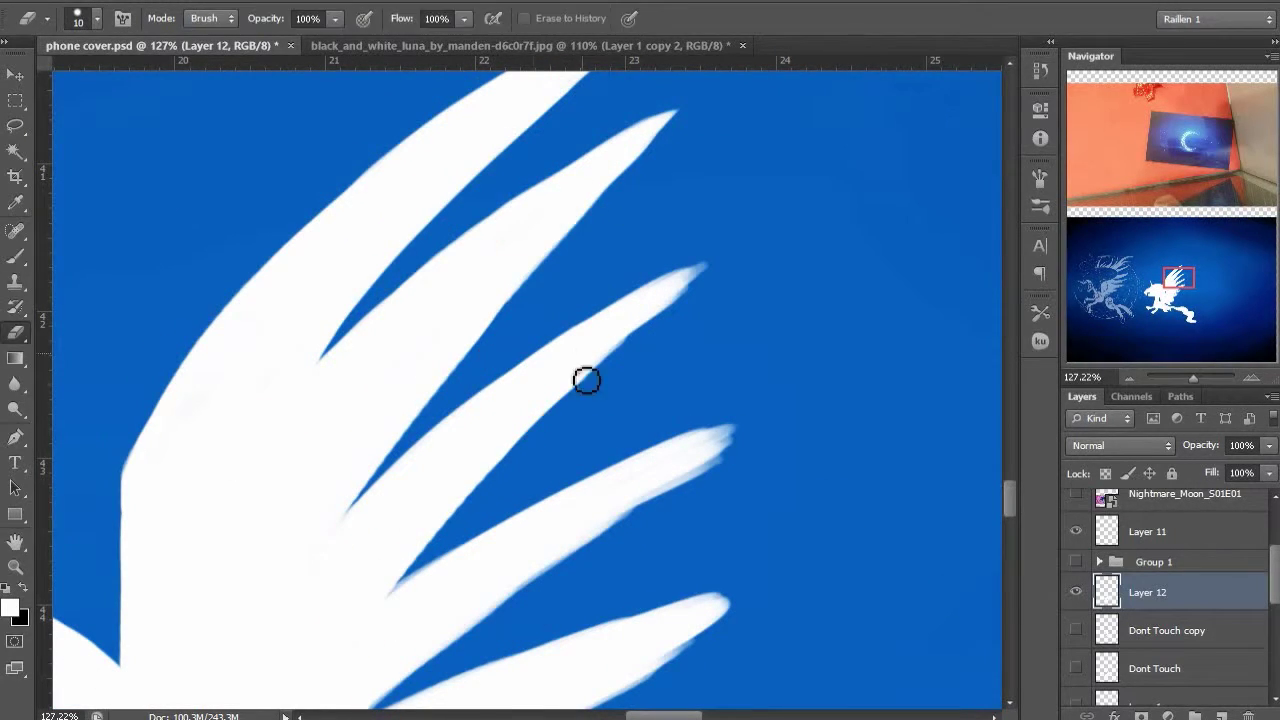
# Trim the third feather with a size 10 eraser and rebuild its lower edge and tip with a size 9 brush
pyautogui.moveTo(490, 511); pyautogui.dragTo(704, 258)
pyautogui.press('b')
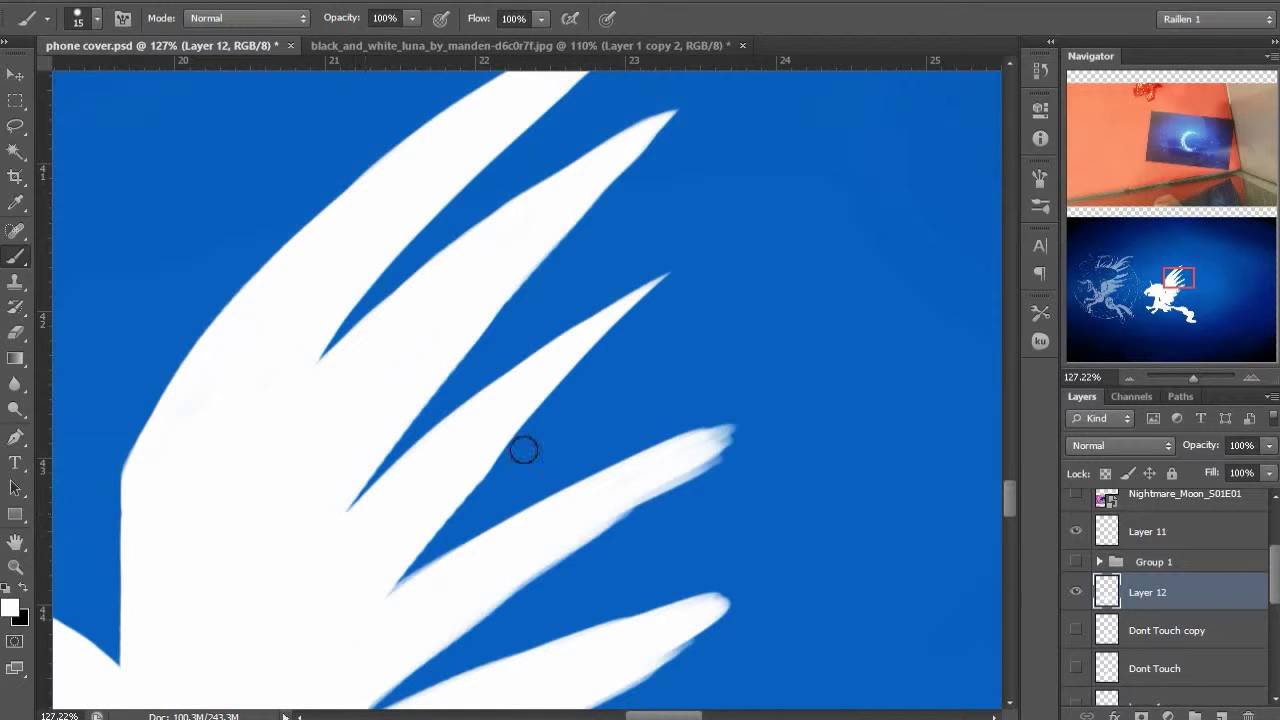
pyautogui.press('e')
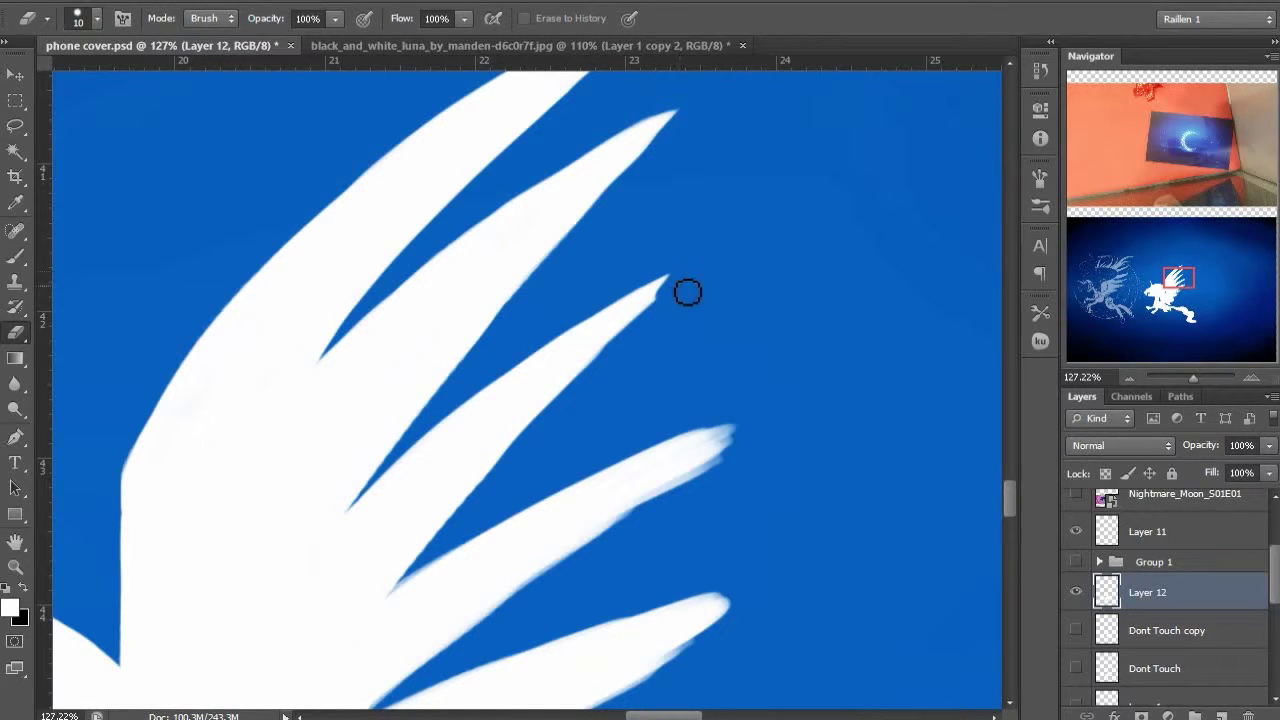
pyautogui.press('b')
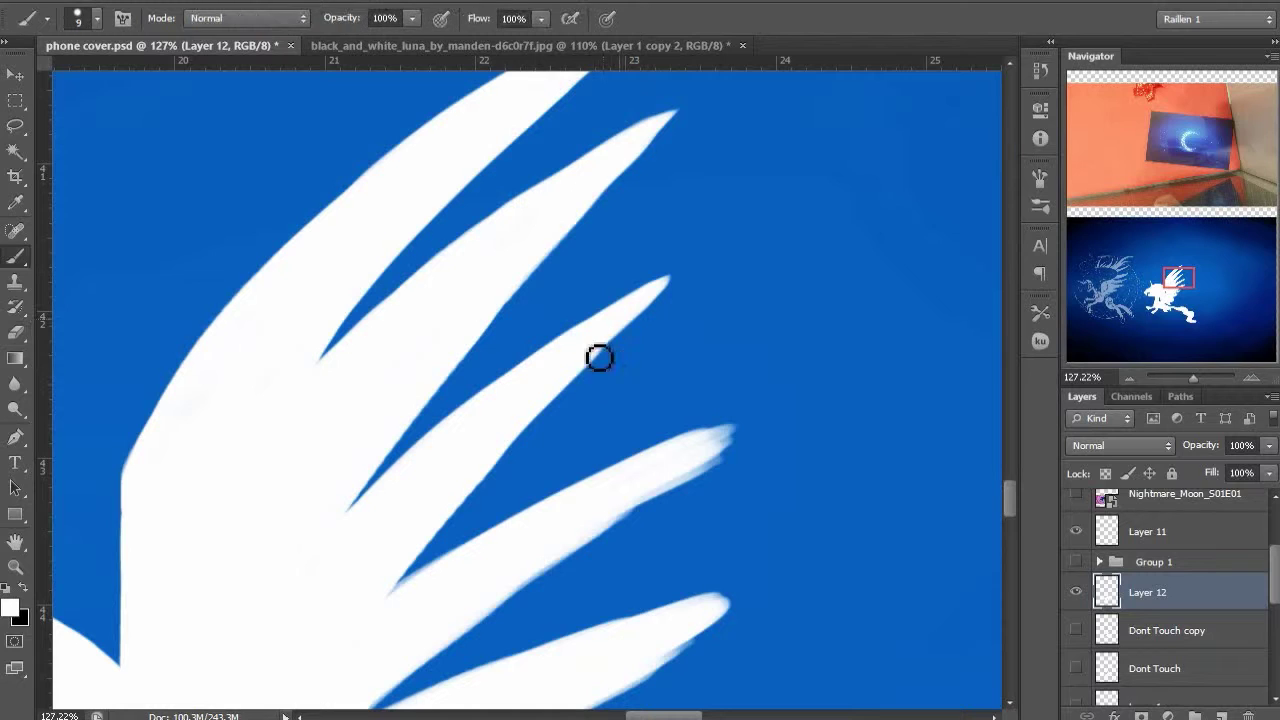
# Smooth the fourth feather's upper edge with a size 9 brush and erase its tip and lower edge to a sharp point
pyautogui.moveTo(475, 513); pyautogui.dragTo(541, 393)
pyautogui.moveTo(525, 451); pyautogui.dragTo(550, 425)
pyautogui.moveTo(480, 483)
pyautogui.mouseDown()
pyautogui.moveTo(662, 360)
pyautogui.moveTo(720, 337)
pyautogui.mouseUp()
pyautogui.press('e')
pyautogui.moveTo(704, 304); pyautogui.dragTo(798, 289)
pyautogui.moveTo(702, 376)
pyautogui.mouseDown()
pyautogui.moveTo(790, 298)
pyautogui.moveTo(602, 439)
pyautogui.mouseUp()
# Clean the opening between the fourth and fifth feathers into a pointed notch, checking the sketch
pyautogui.press('b')
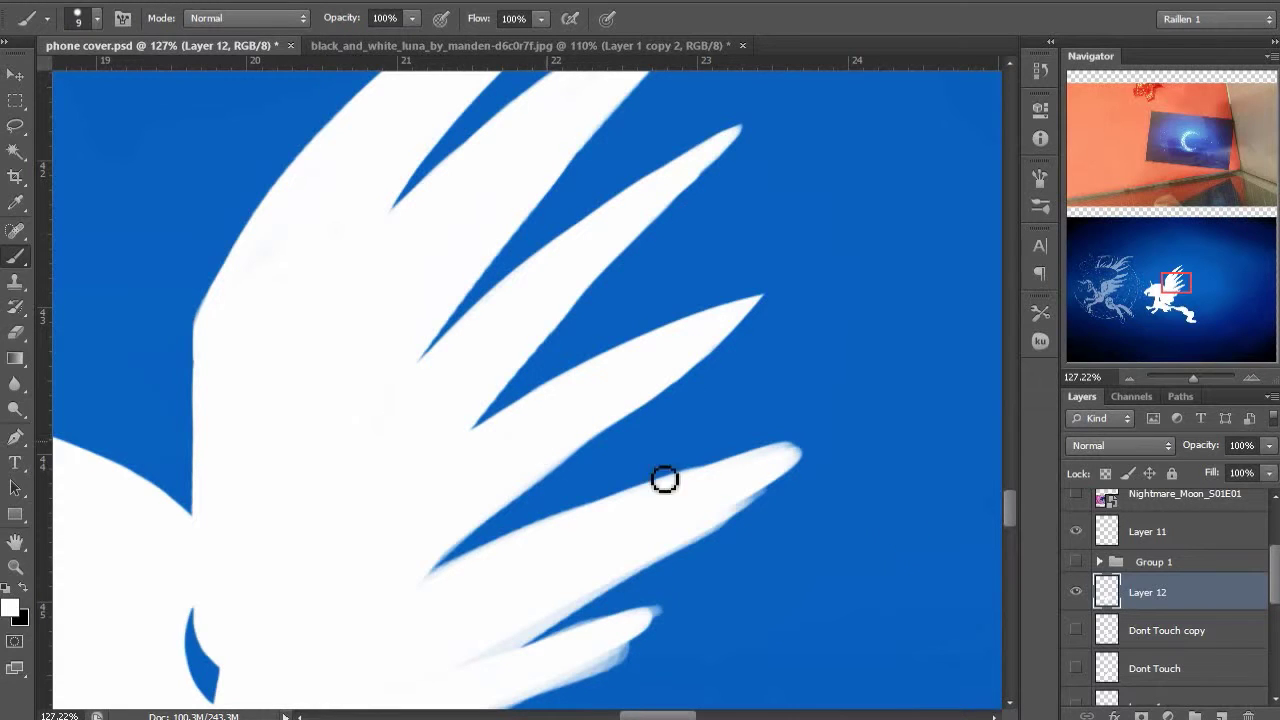
pyautogui.click(1075, 561)
pyautogui.click(1075, 561)
pyautogui.press('e')
pyautogui.moveTo(446, 568)
pyautogui.mouseDown()
pyautogui.moveTo(423, 420)
pyautogui.moveTo(412, 424)
pyautogui.mouseUp()
pyautogui.press('b')
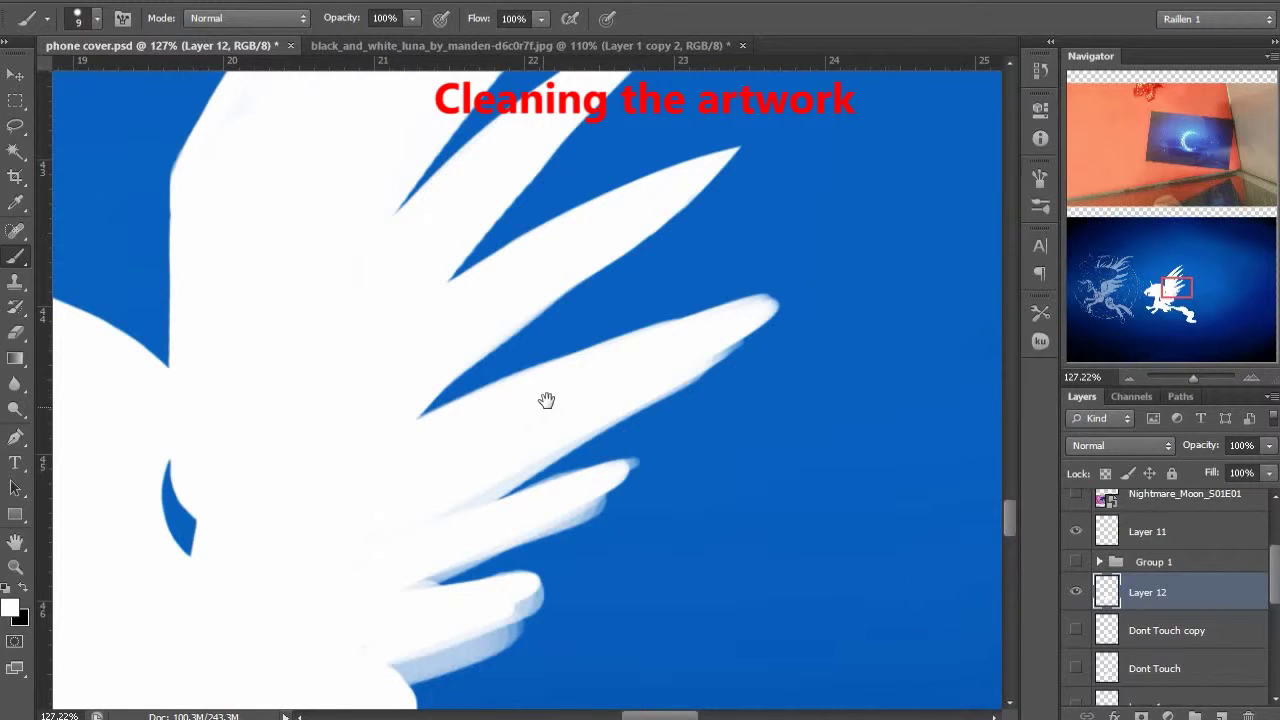
# Trim the fifth feather to a sharp tip and deepen the gap beneath it with the eraser, smoothing with a size 9 brush
pyautogui.moveTo(546, 400); pyautogui.dragTo(609, 292)
pyautogui.click(1075, 561)
pyautogui.click(1075, 561)
pyautogui.press('e')
pyautogui.moveTo(714, 225); pyautogui.dragTo(841, 200)
pyautogui.moveTo(817, 254); pyautogui.dragTo(718, 290)
pyautogui.moveTo(518, 403); pyautogui.dragTo(763, 287)
pyautogui.press('b')
pyautogui.moveTo(634, 329); pyautogui.dragTo(663, 325)
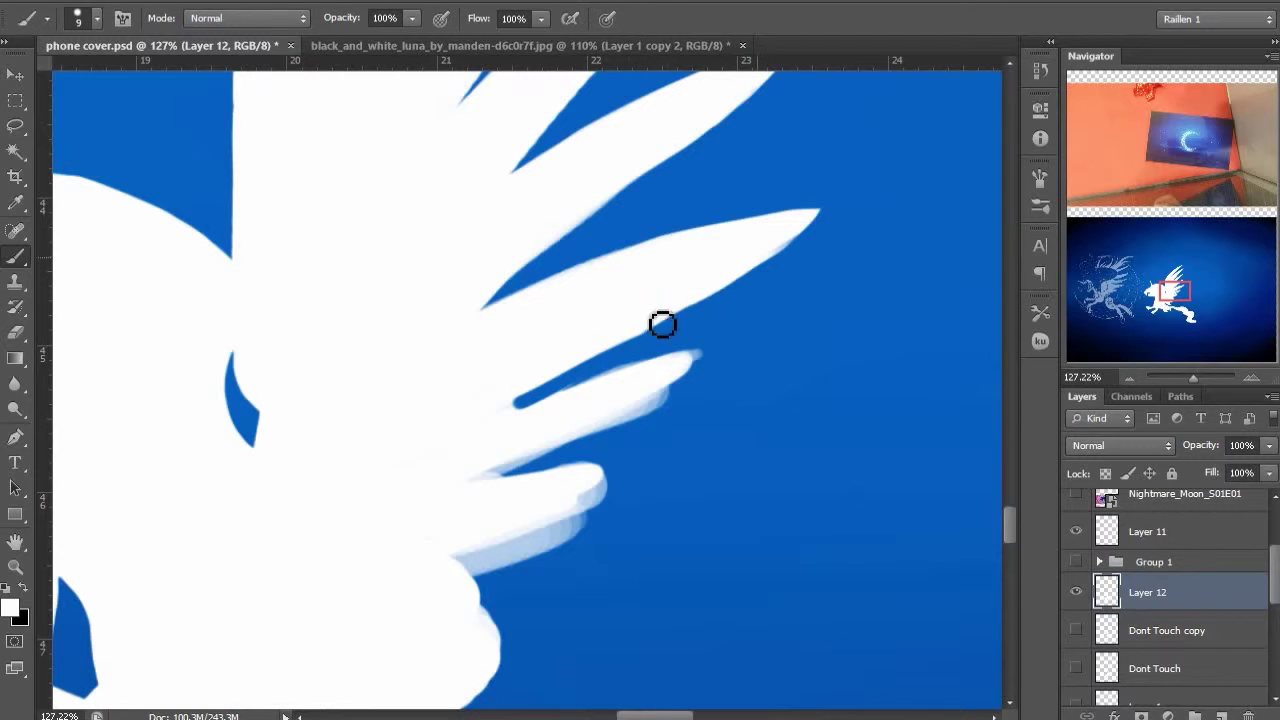
# Sharpen the notch beneath the fifth feather into a narrow point with the eraser, checking against the sketch
pyautogui.click(1075, 561)
pyautogui.click(1075, 561)
pyautogui.click(1075, 561)
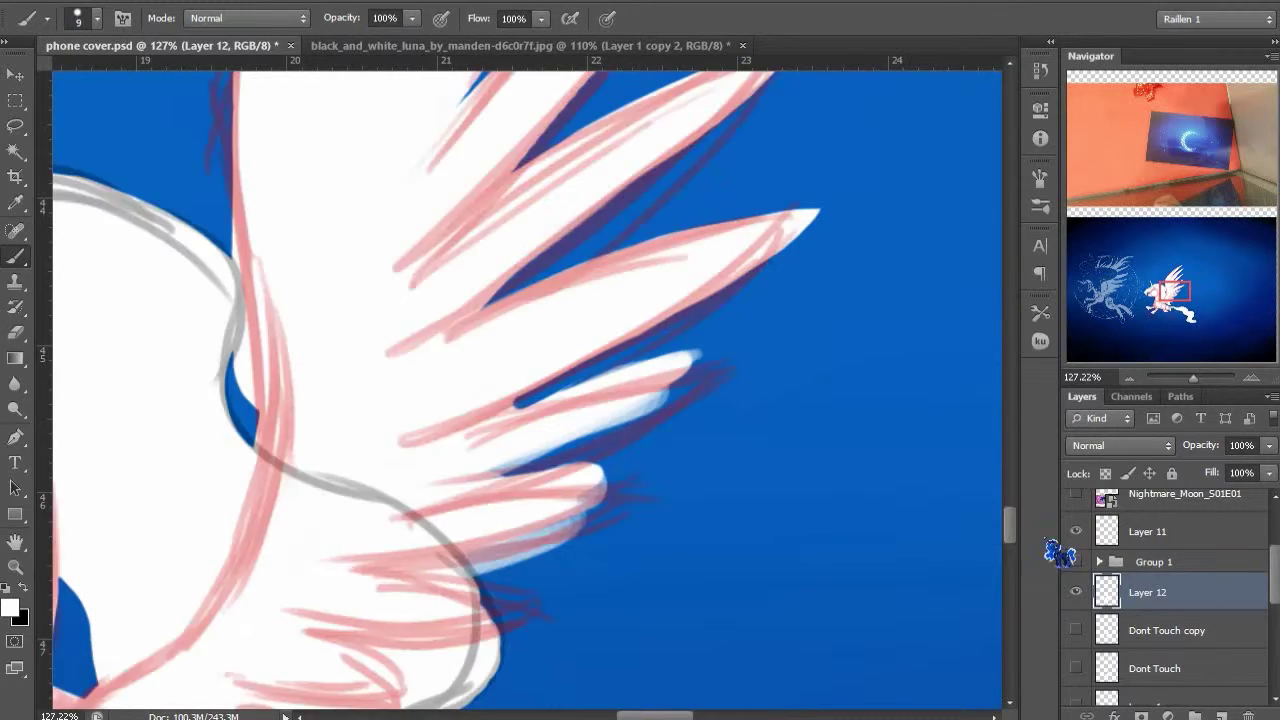
pyautogui.click(1075, 561)
pyautogui.press('e')
pyautogui.moveTo(524, 412); pyautogui.dragTo(480, 414)
pyautogui.press('b')
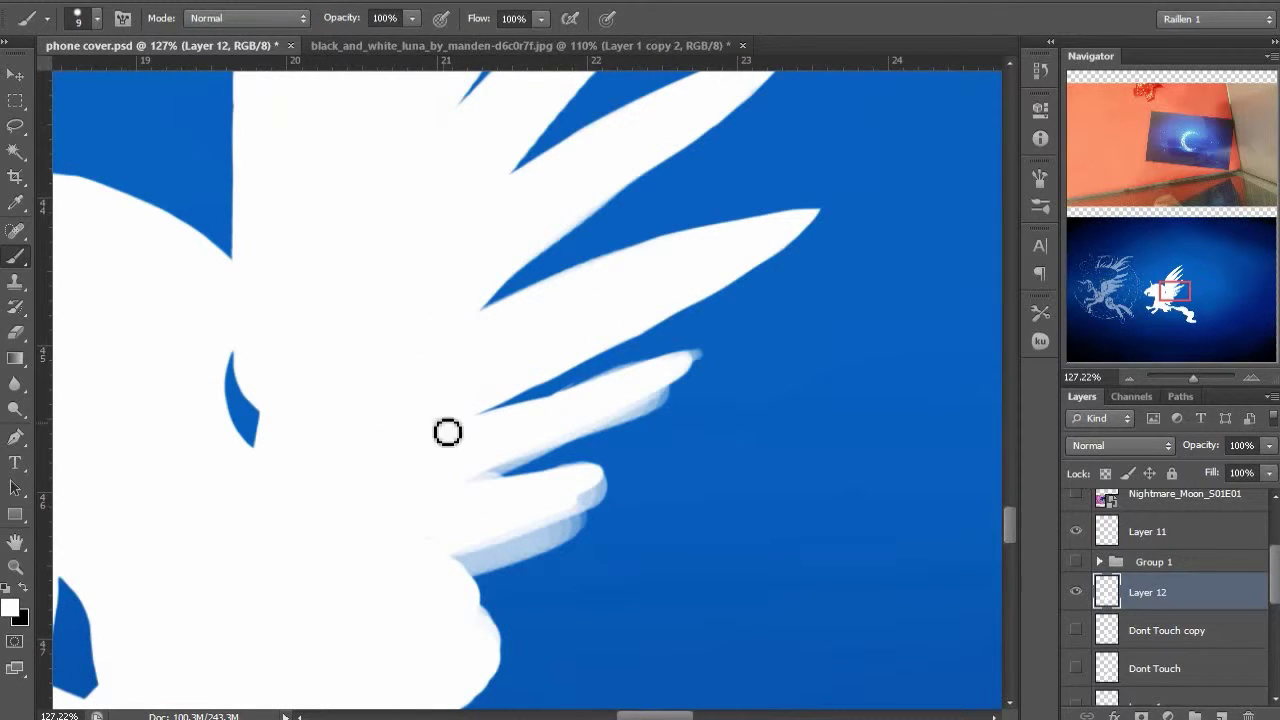
# Reshape the sixth feather to a slim tapered tip with a size 10 eraser and smooth its edges with a size 9 brush
pyautogui.press('e')
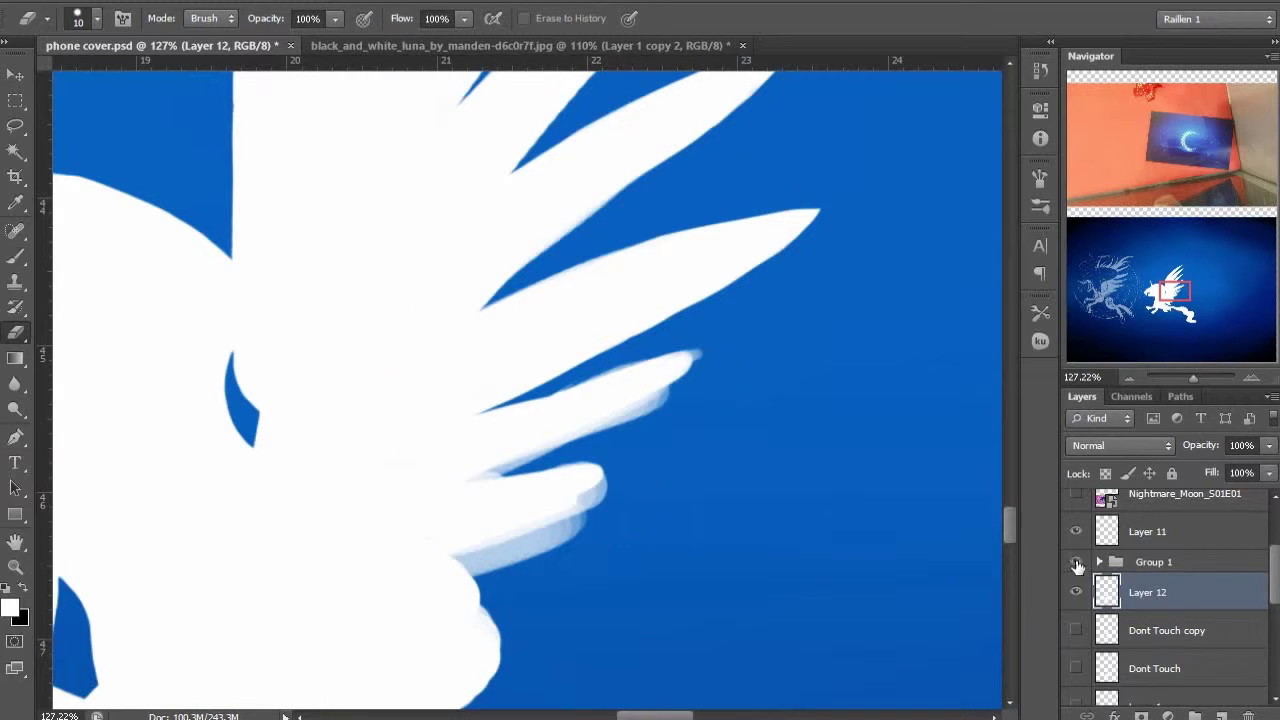
pyautogui.moveTo(588, 370); pyautogui.dragTo(711, 358)
pyautogui.press('b')
pyautogui.moveTo(484, 468); pyautogui.dragTo(684, 382)
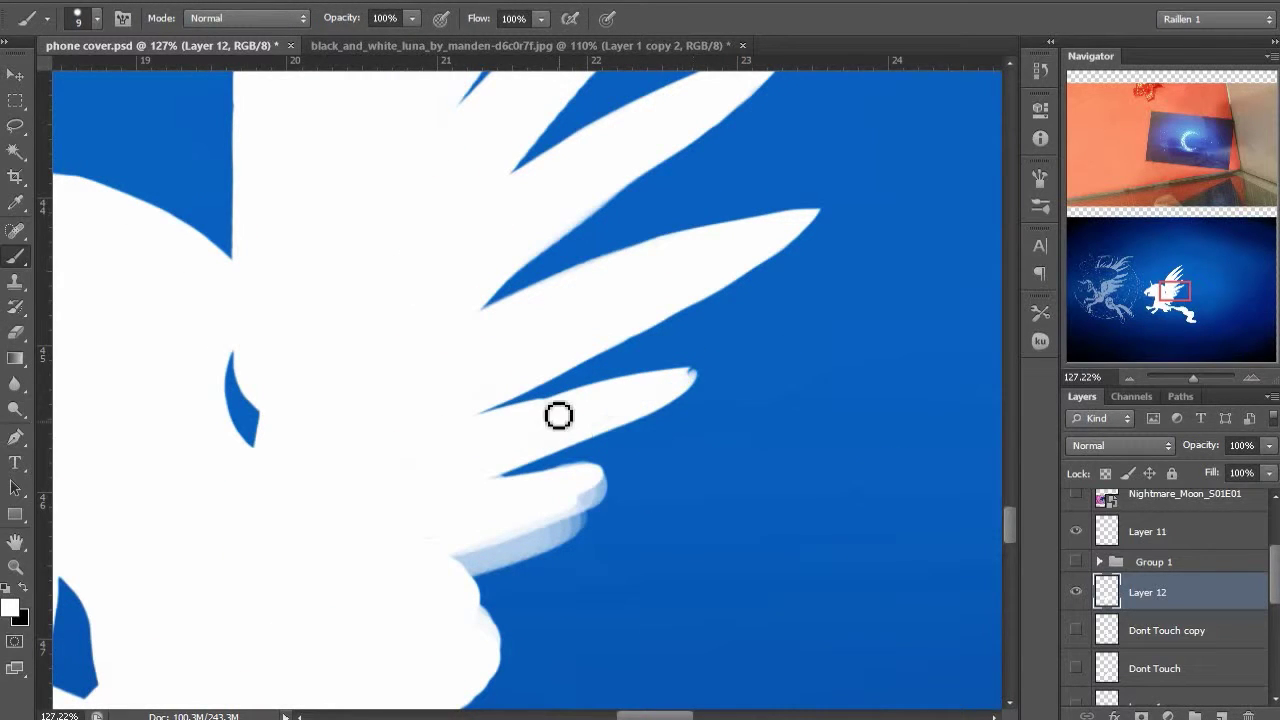
pyautogui.press('e')
pyautogui.press('b')
pyautogui.press('e')
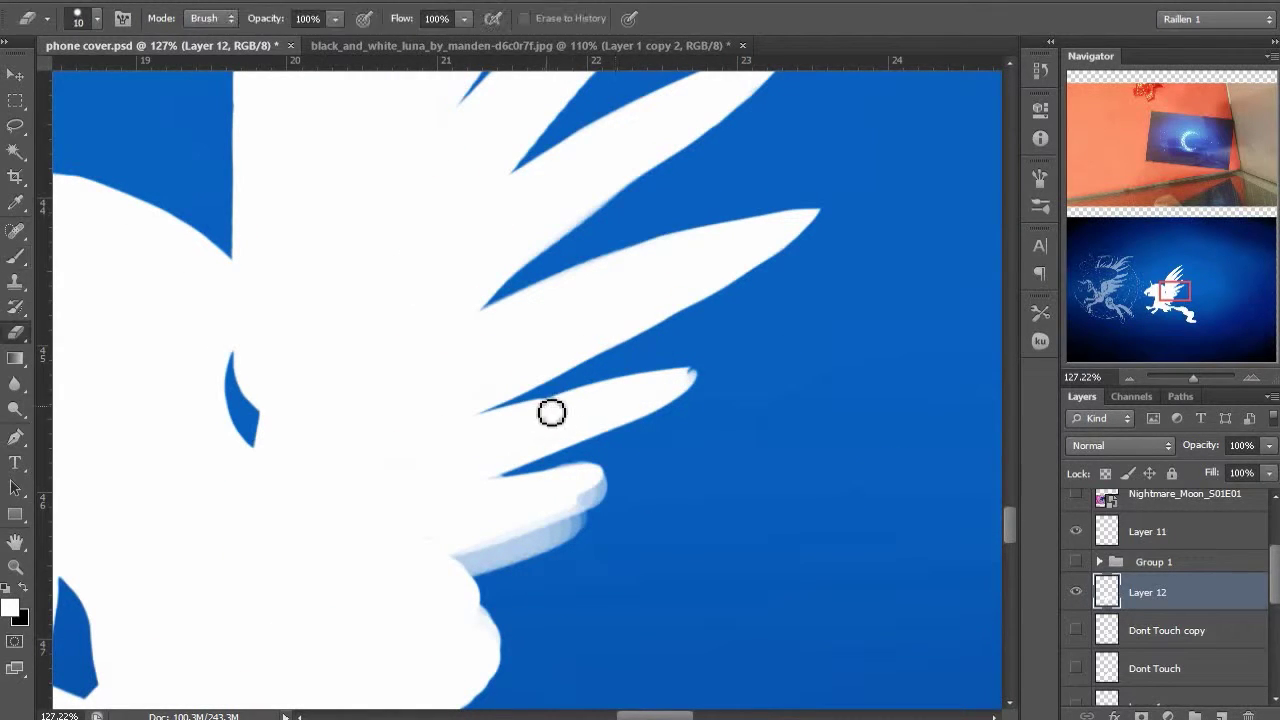
pyautogui.press('b')
pyautogui.press('e')
pyautogui.press('b')
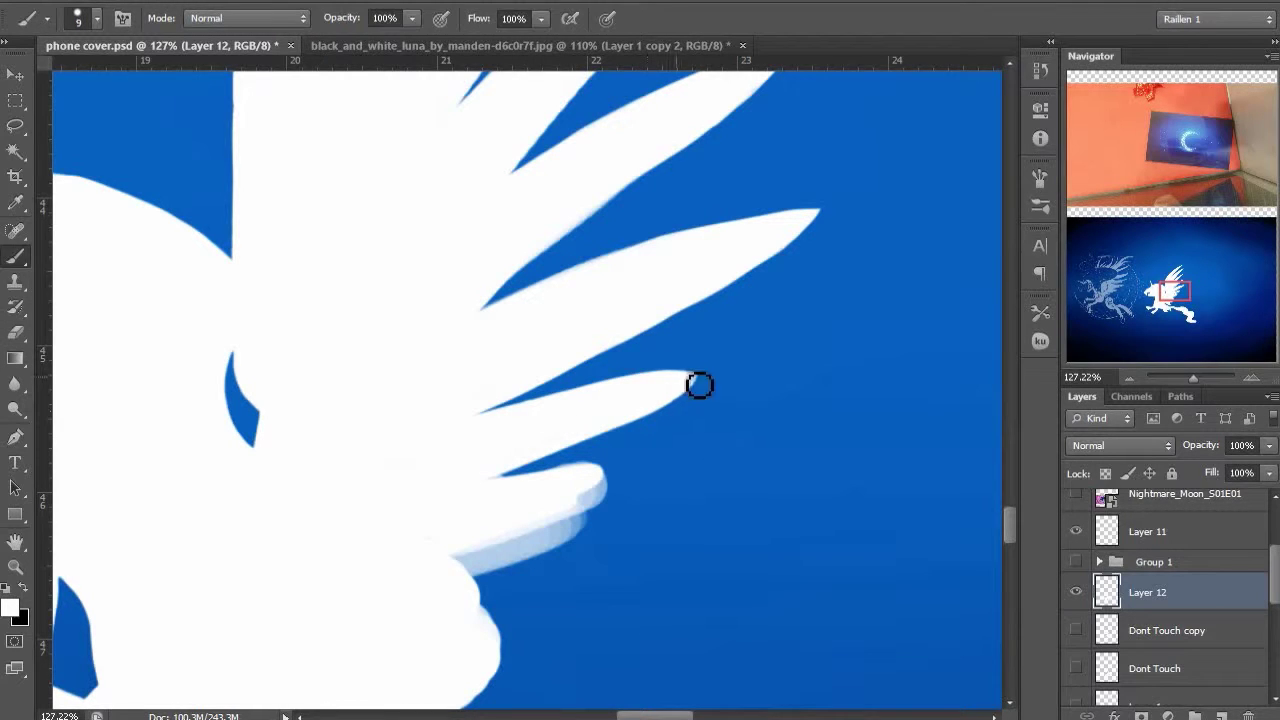
pyautogui.press('e')
# Trim the seventh feather's underside and tip to a tapered point with a size 8 eraser, following the sketch
pyautogui.moveTo(600, 432); pyautogui.dragTo(650, 367)
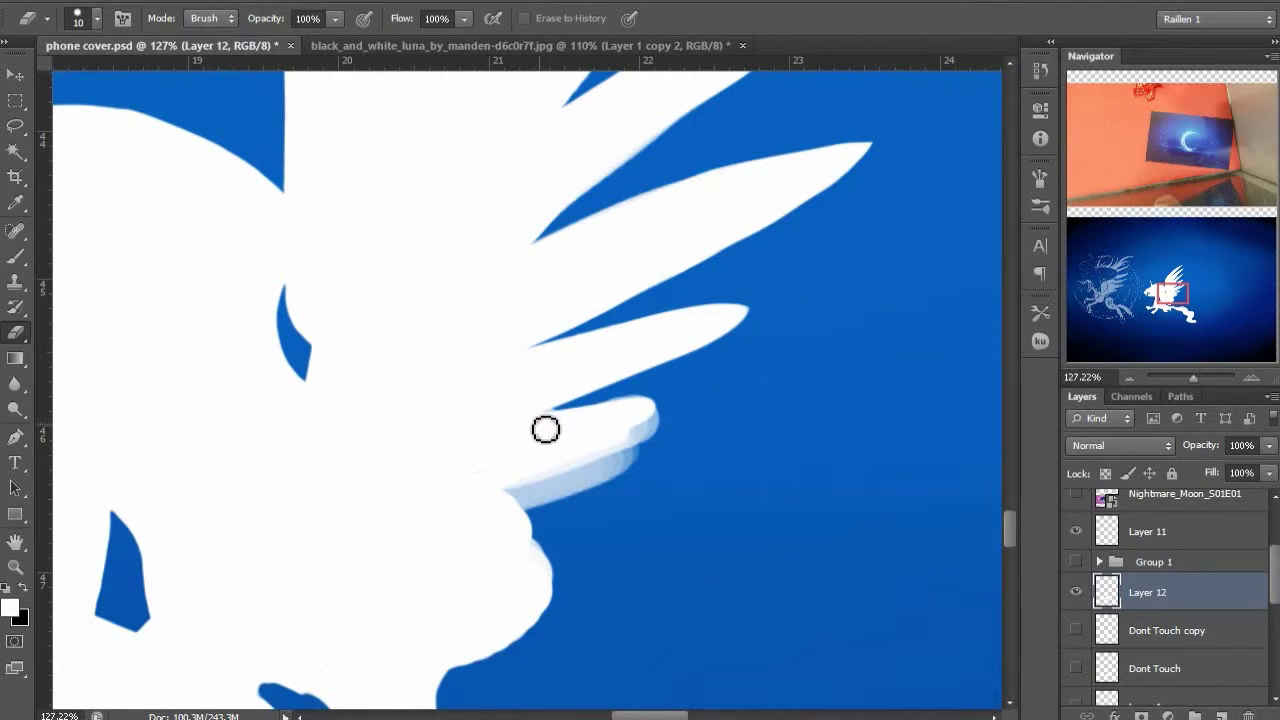
pyautogui.press('b')
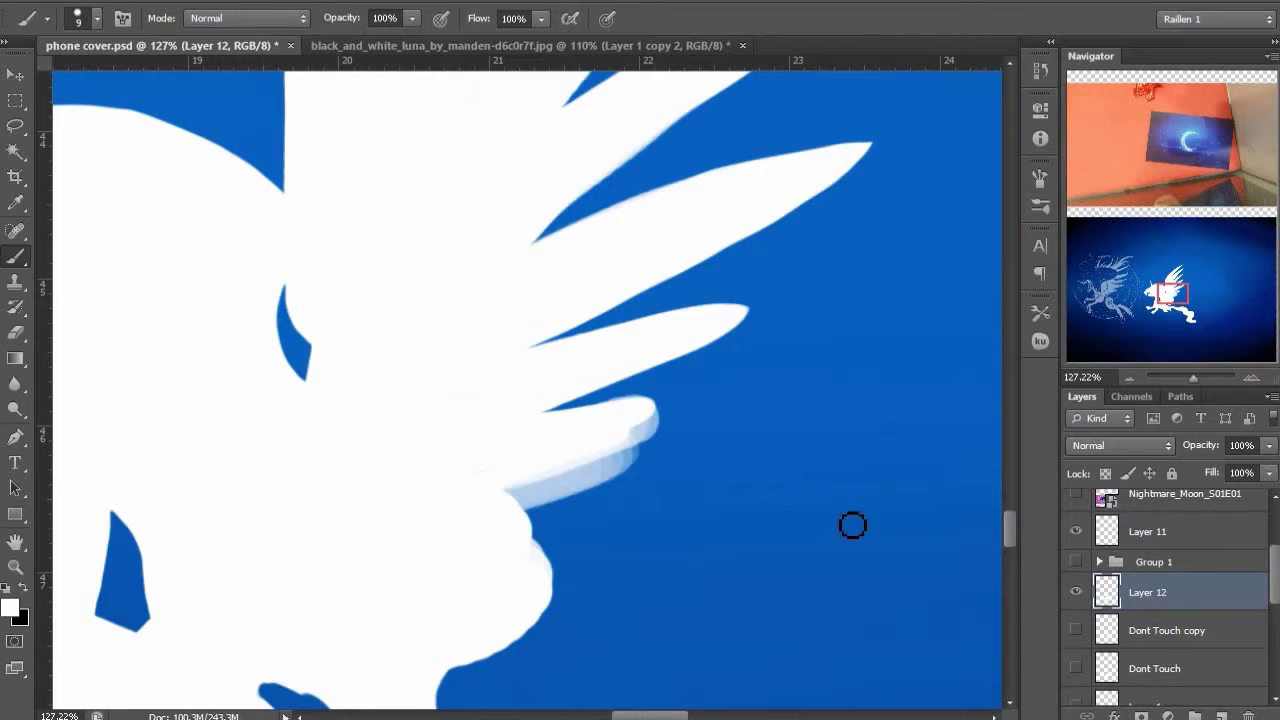
pyautogui.click(1076, 561)
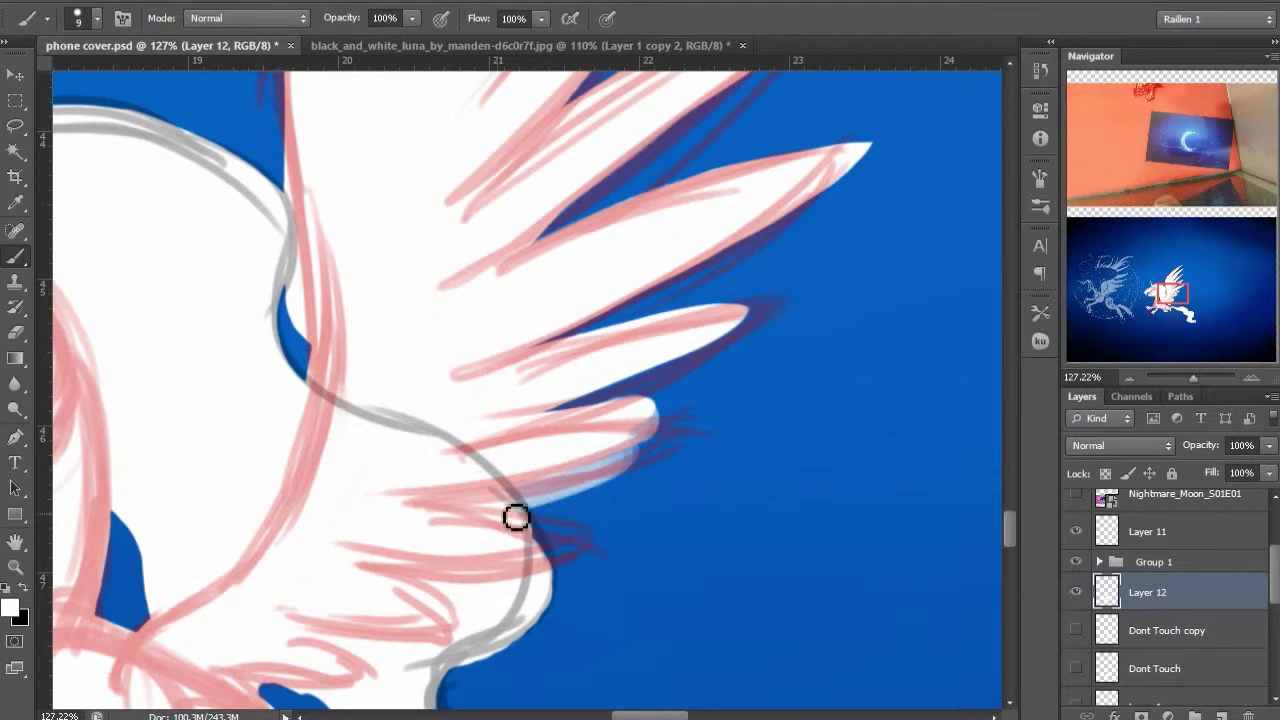
pyautogui.press('e')
pyautogui.moveTo(531, 498)
pyautogui.mouseDown()
pyautogui.moveTo(569, 500)
pyautogui.moveTo(543, 513)
pyautogui.mouseUp()
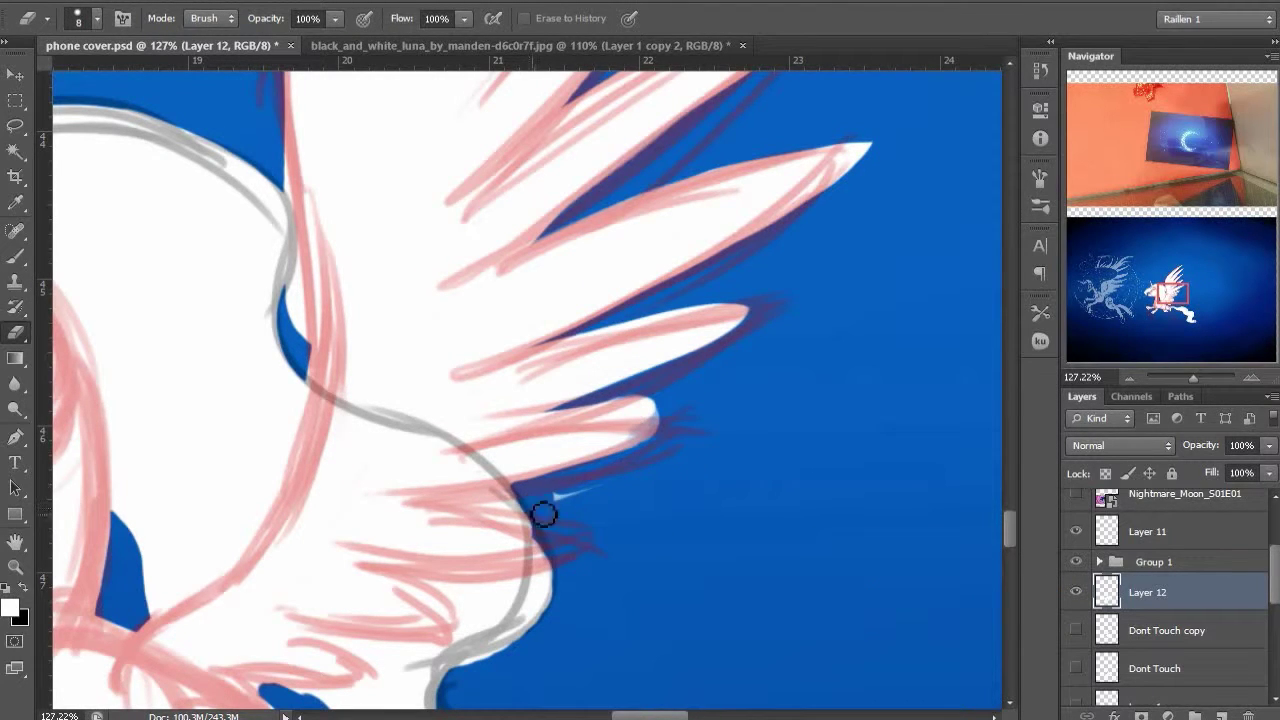
pyautogui.moveTo(649, 406); pyautogui.dragTo(615, 408)
pyautogui.moveTo(546, 482)
pyautogui.mouseDown()
pyautogui.moveTo(637, 448)
pyautogui.moveTo(686, 335)
pyautogui.mouseUp()
pyautogui.click(1076, 562)
pyautogui.press('b')
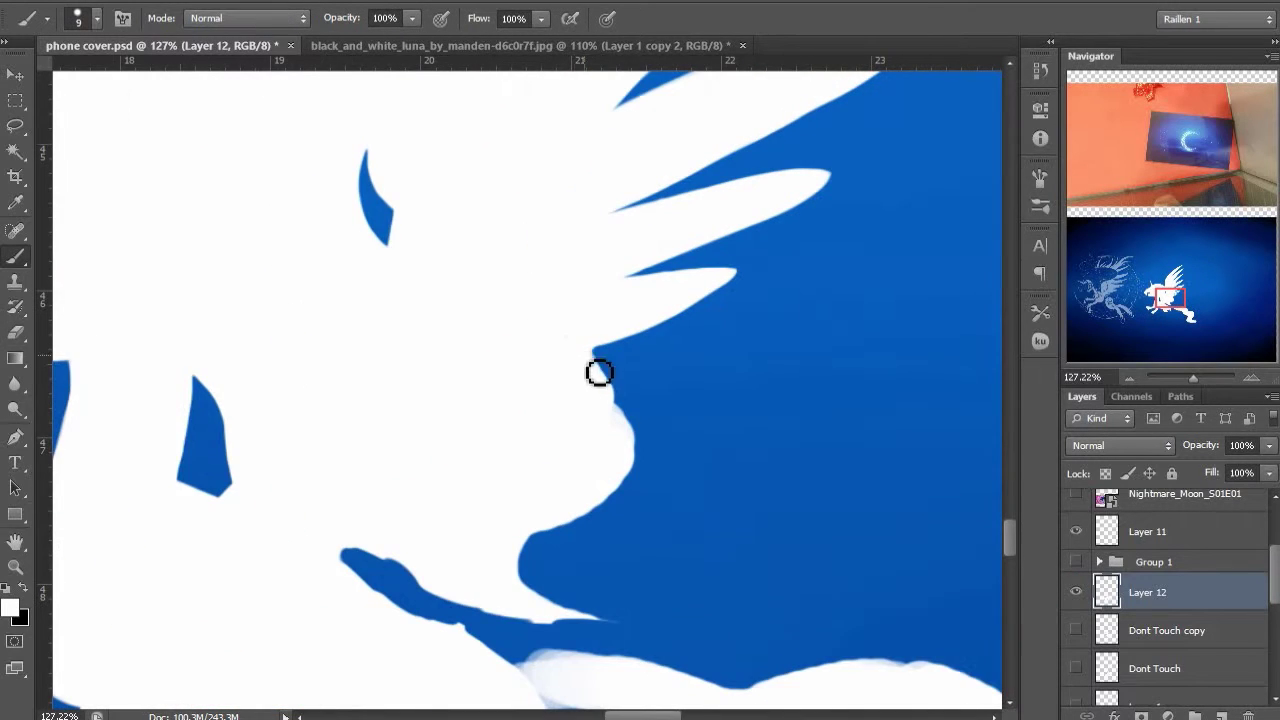
# Extend the inner end of the gap between the wing's lower edge and the pony's back, guided by the sketch
pyautogui.scroll(-1, 461, 296)
pyautogui.hscroll(-1, 461, 296)
pyautogui.click(1076, 561)
pyautogui.click(1076, 561)
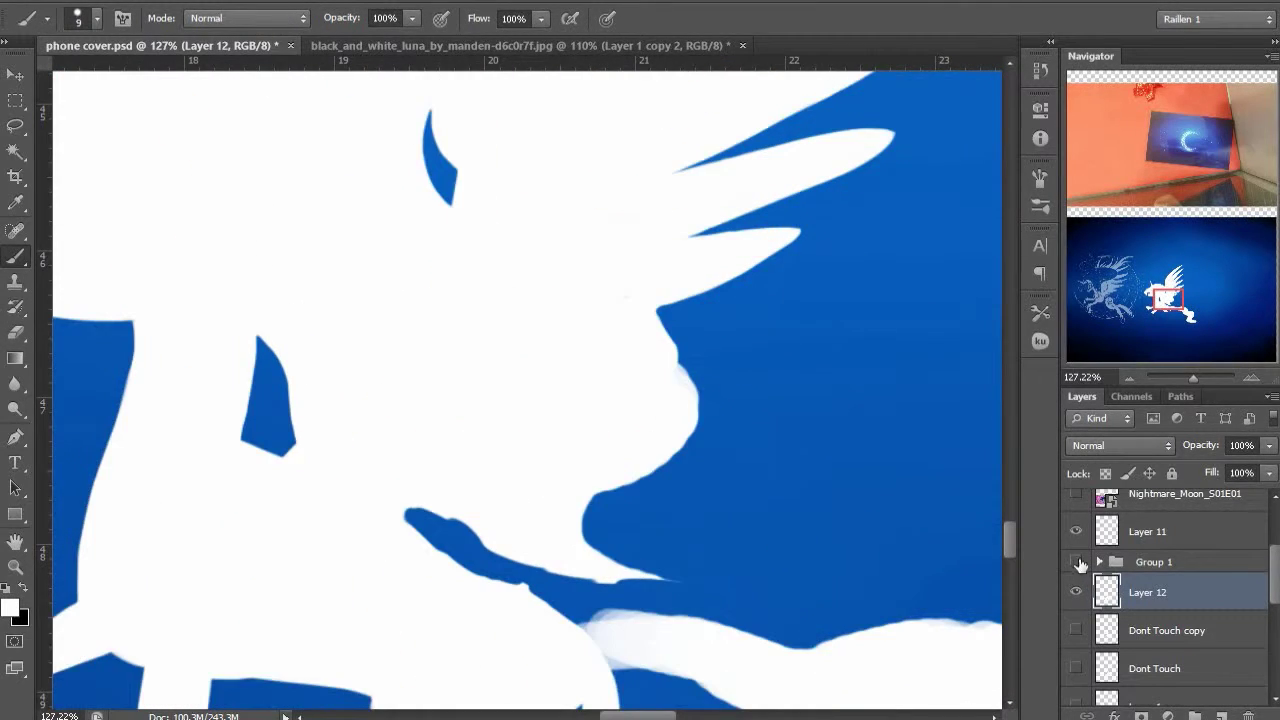
pyautogui.click(1076, 561)
pyautogui.moveTo(407, 487); pyautogui.dragTo(504, 534)
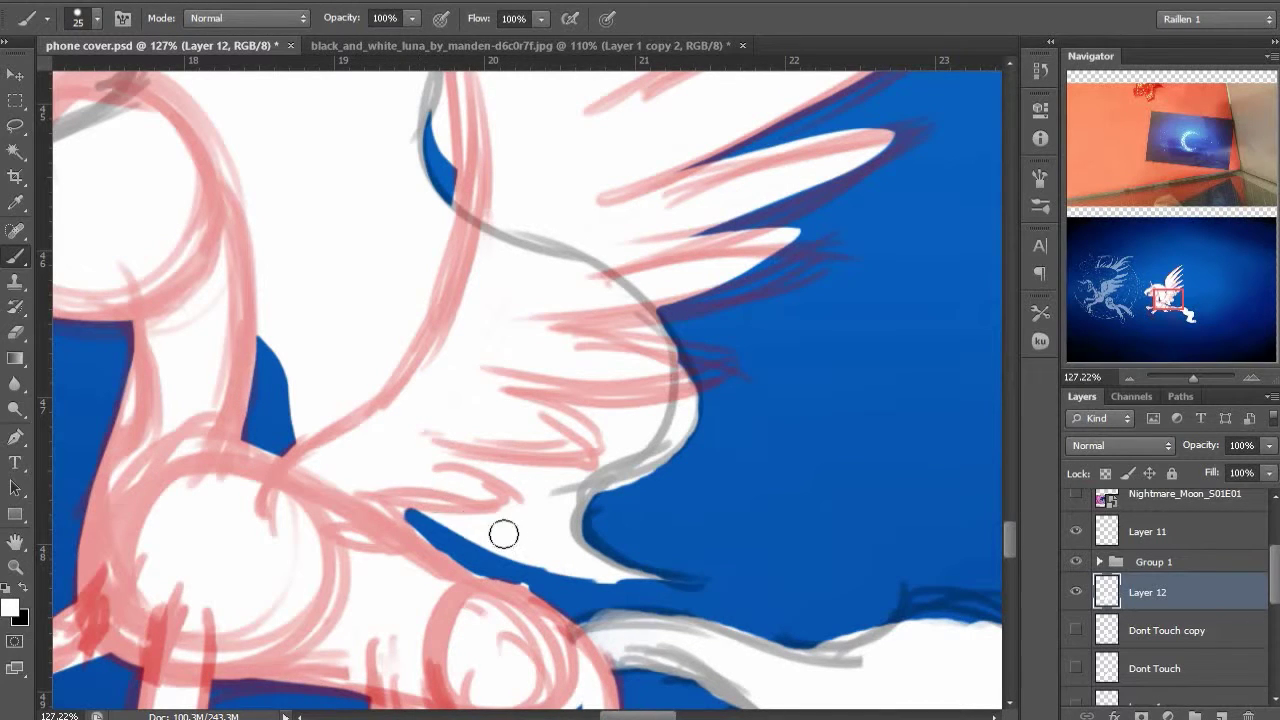
pyautogui.press('e')
pyautogui.moveTo(409, 519); pyautogui.dragTo(394, 507)
pyautogui.press('b')
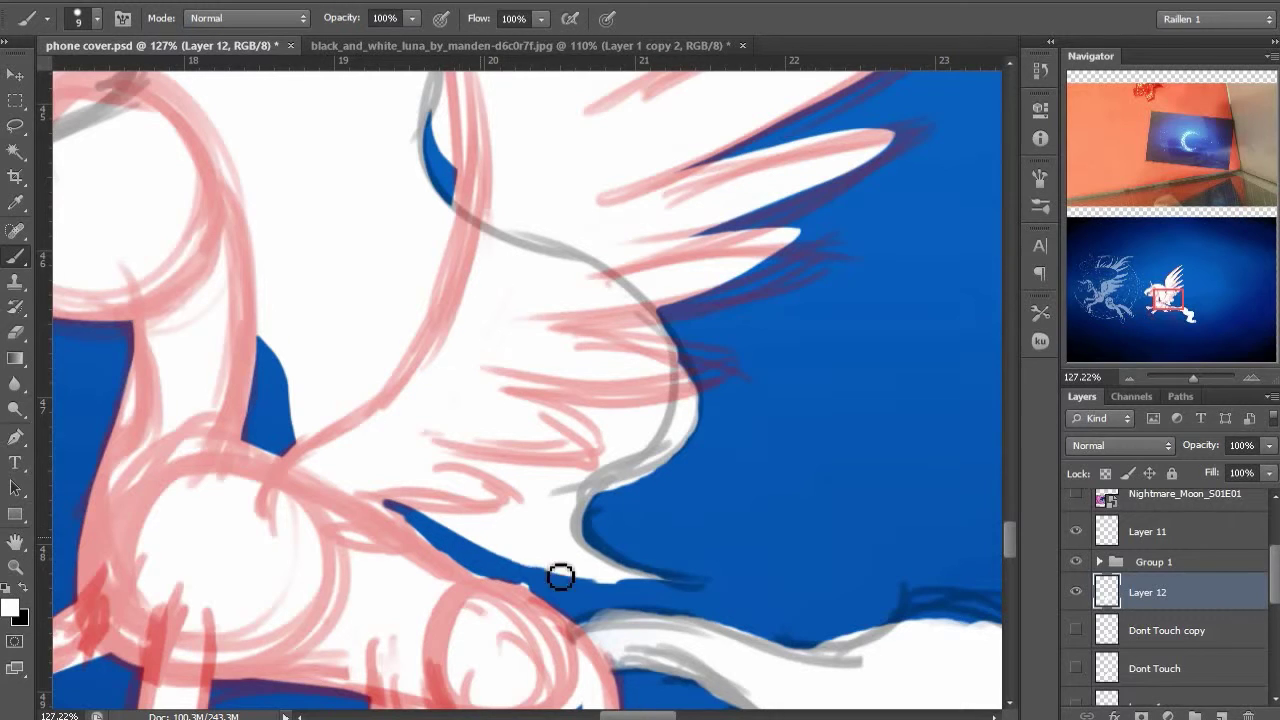
# Lengthen the wing's lowest trailing tip with a size 9 brush and clean the space beneath it with a size 8 eraser
pyautogui.moveTo(560, 577); pyautogui.dragTo(704, 582)
pyautogui.press('e')
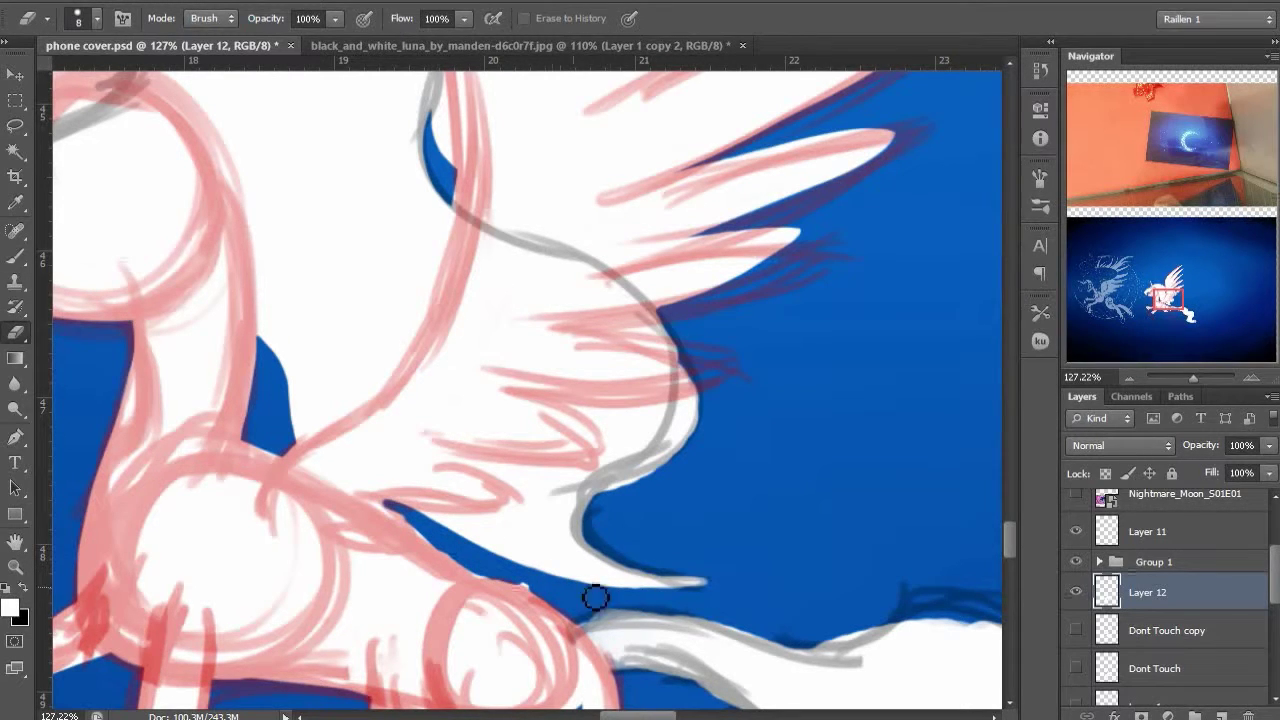
pyautogui.moveTo(594, 600); pyautogui.dragTo(737, 598)
pyautogui.press('b')
pyautogui.click(1076, 561)
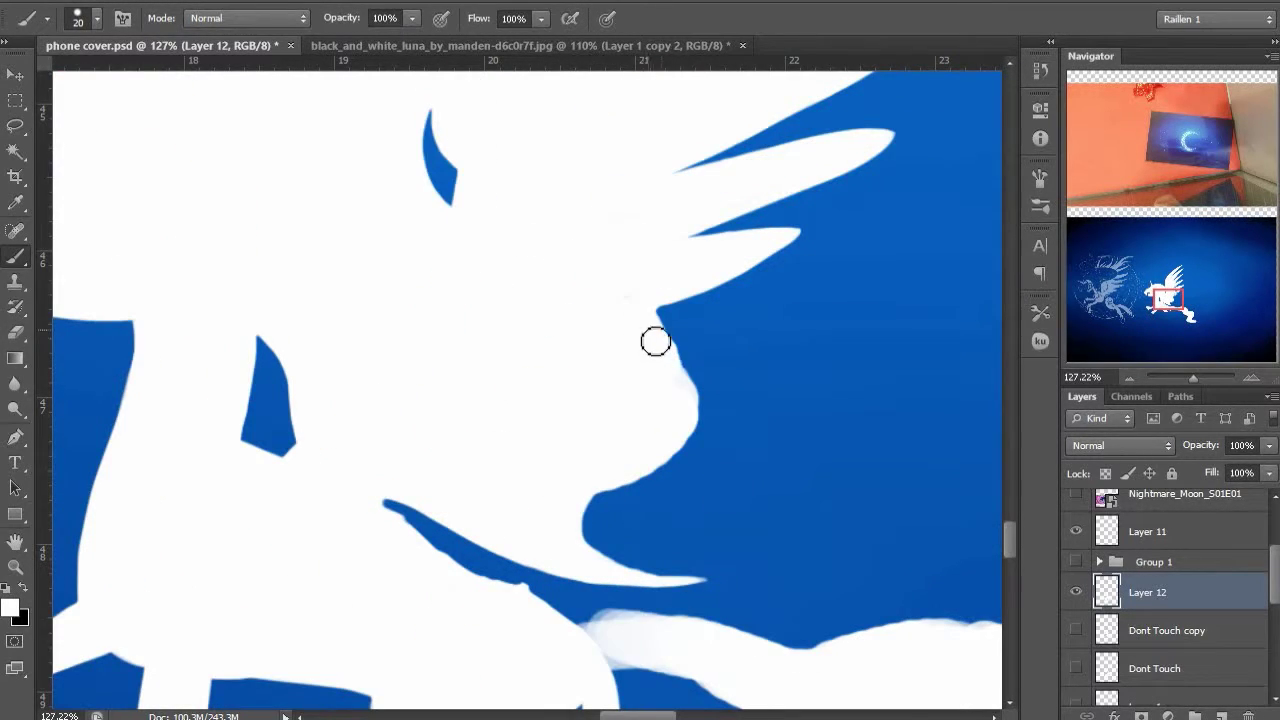
# Smooth the wing's rounded lower bulge with a size 20 brush and thin the trailing tip with a size 8 eraser
pyautogui.moveTo(655, 342); pyautogui.dragTo(678, 430)
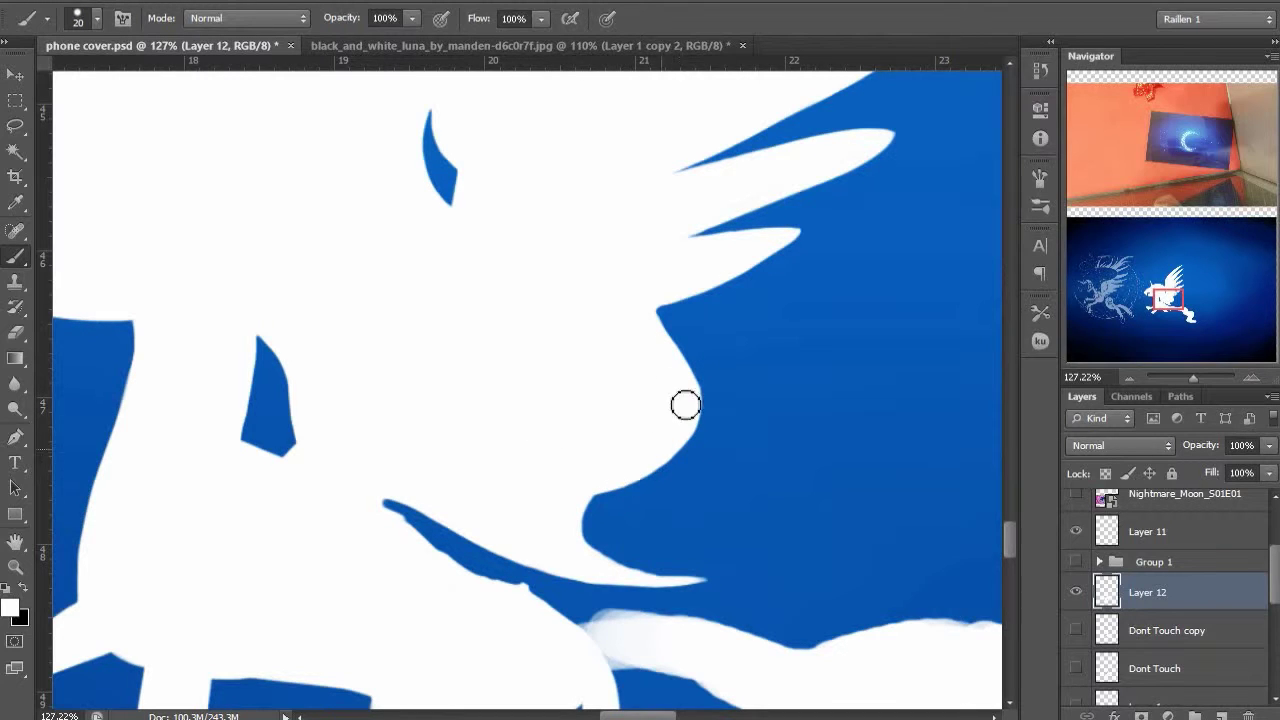
pyautogui.press('e')
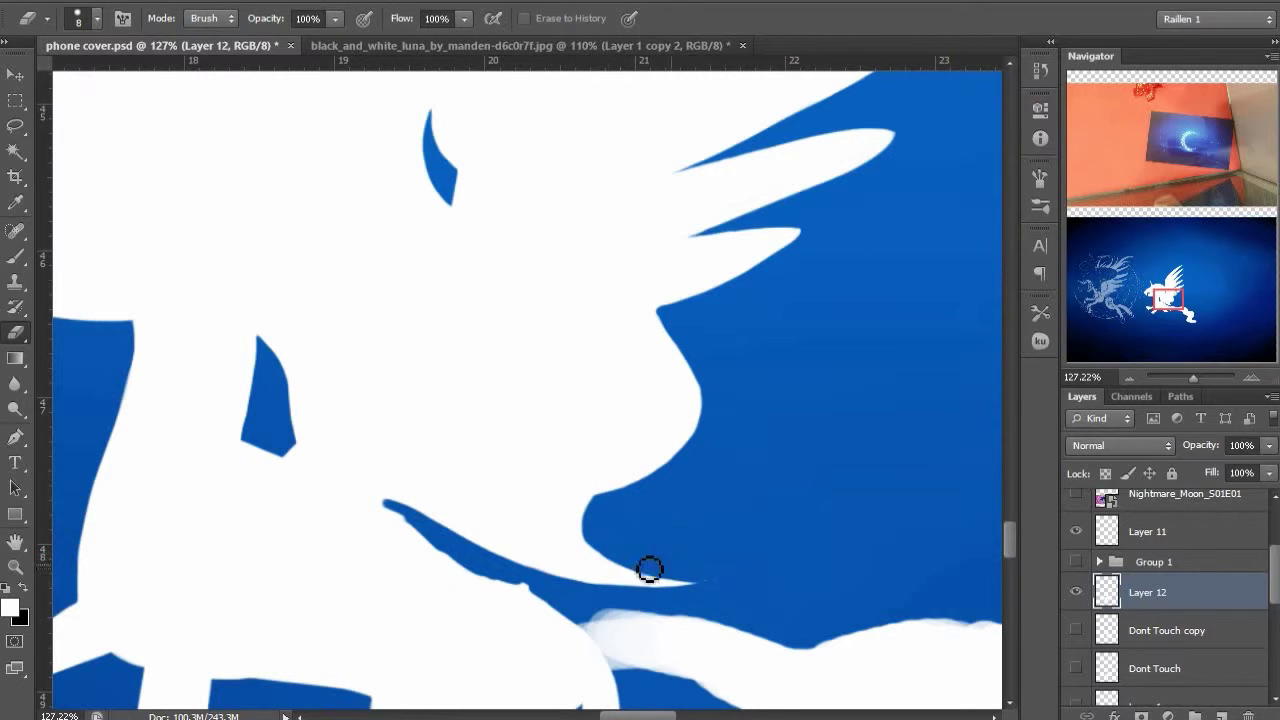
pyautogui.press('b')
# Smooth the contour of the pony's back and rump along the gap with the size 20 brush and size 8 eraser, checking the sketch
pyautogui.moveTo(566, 503); pyautogui.dragTo(706, 320)
pyautogui.click(1076, 562)
pyautogui.click(1076, 562)
pyautogui.press('e')
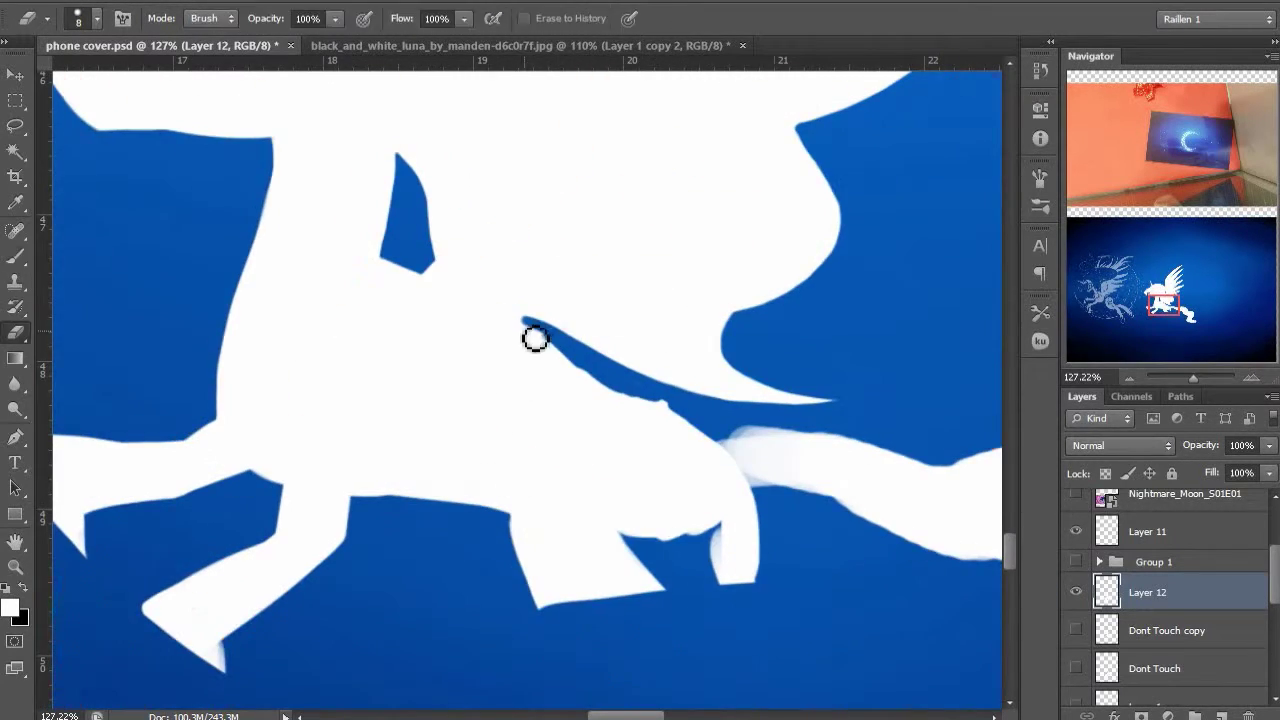
pyautogui.press('b')
pyautogui.click(1076, 562)
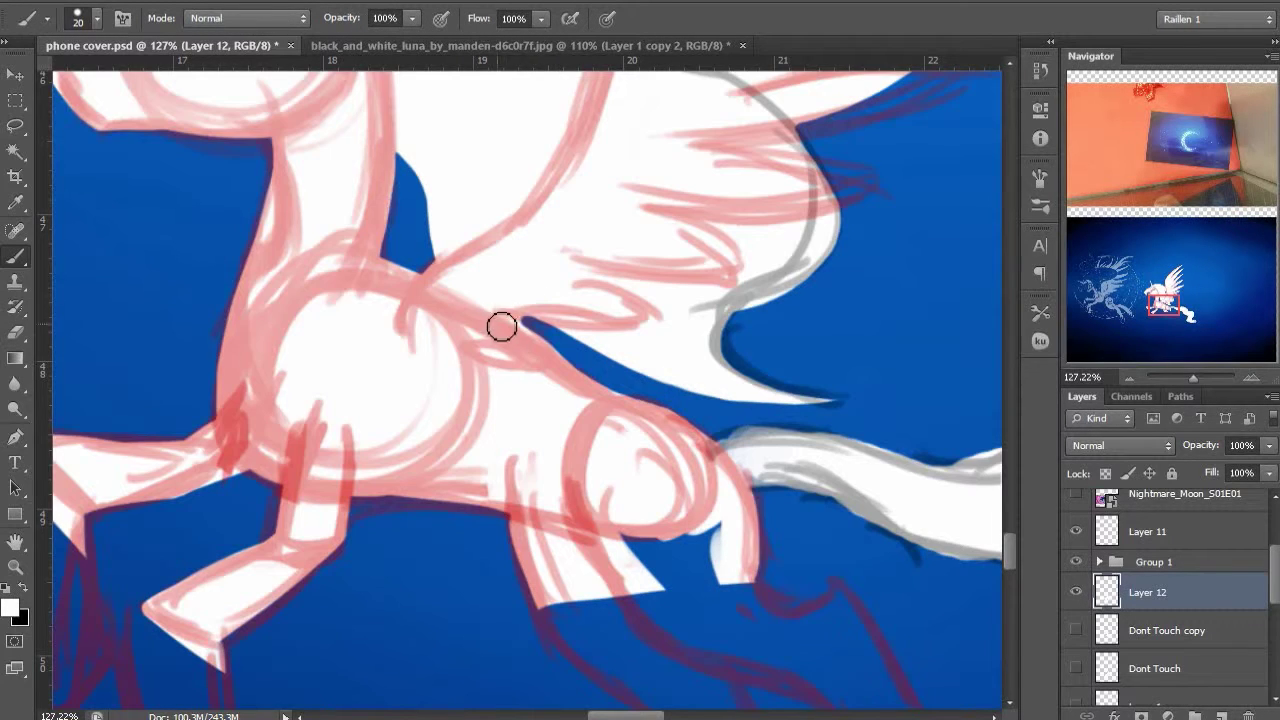
pyautogui.click(1075, 563)
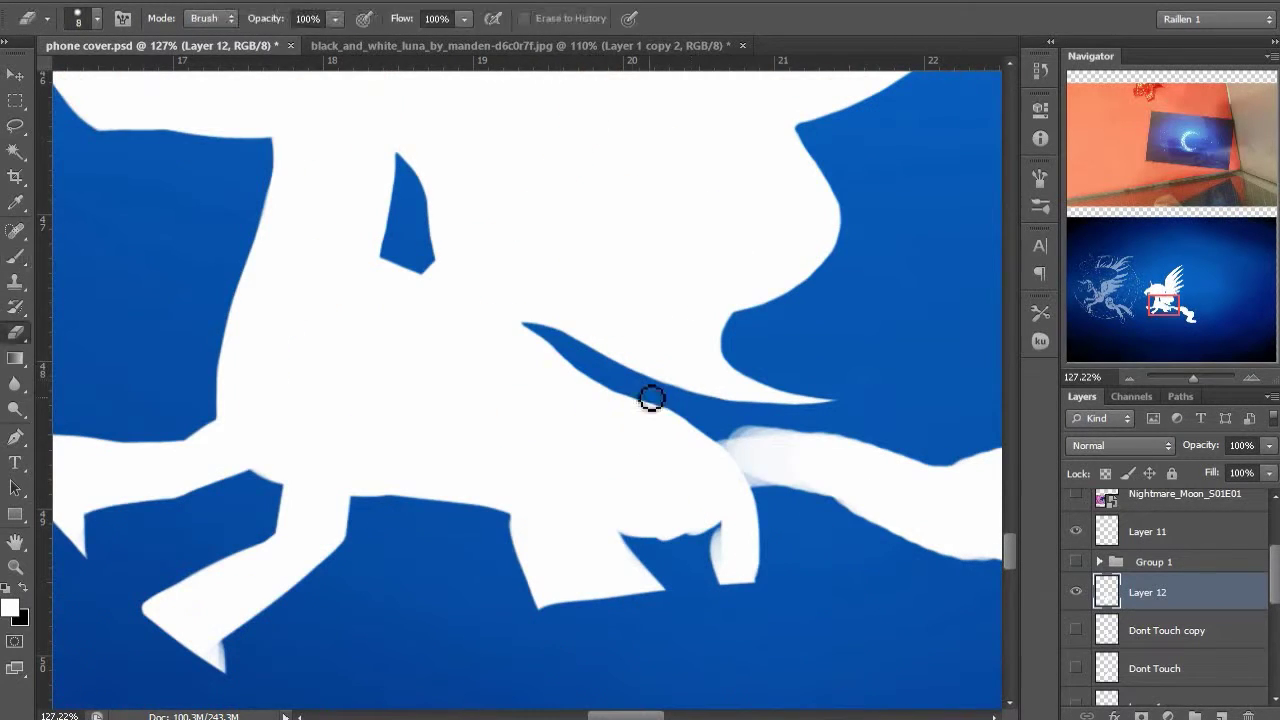
pyautogui.hotkey('ctrl', ',')
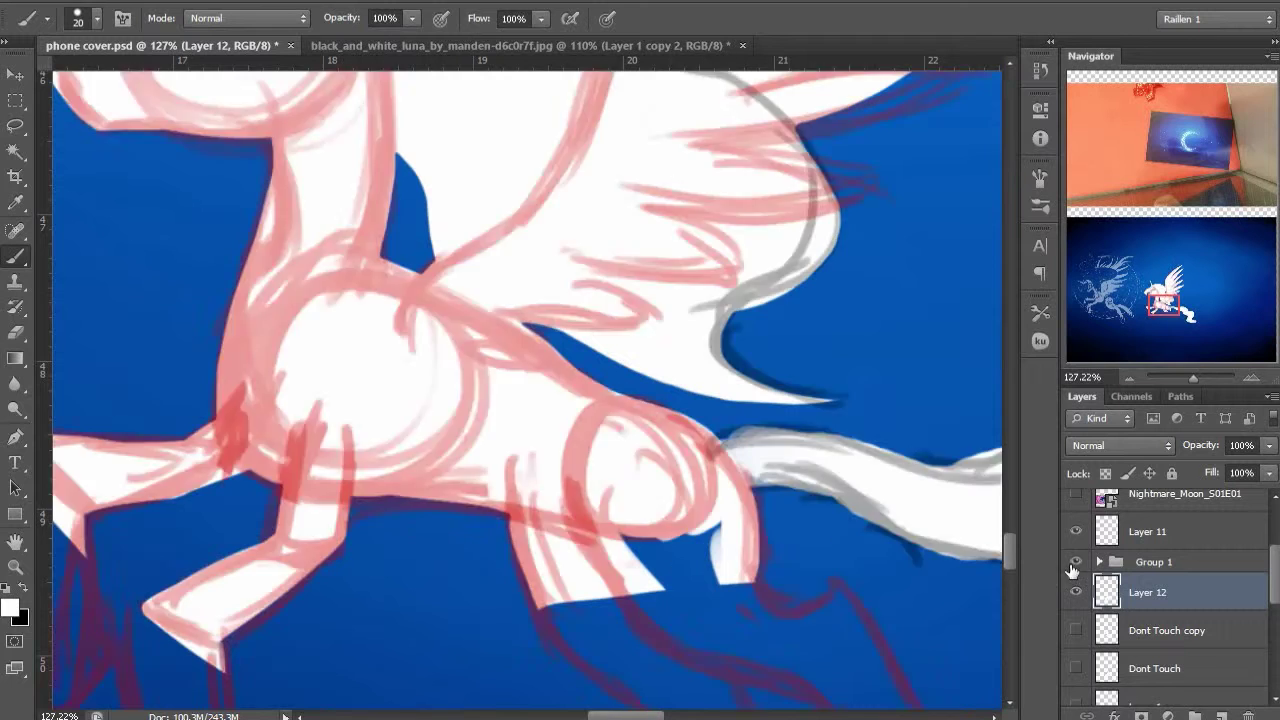
pyautogui.hotkey('ctrl', ',')
pyautogui.press('e')
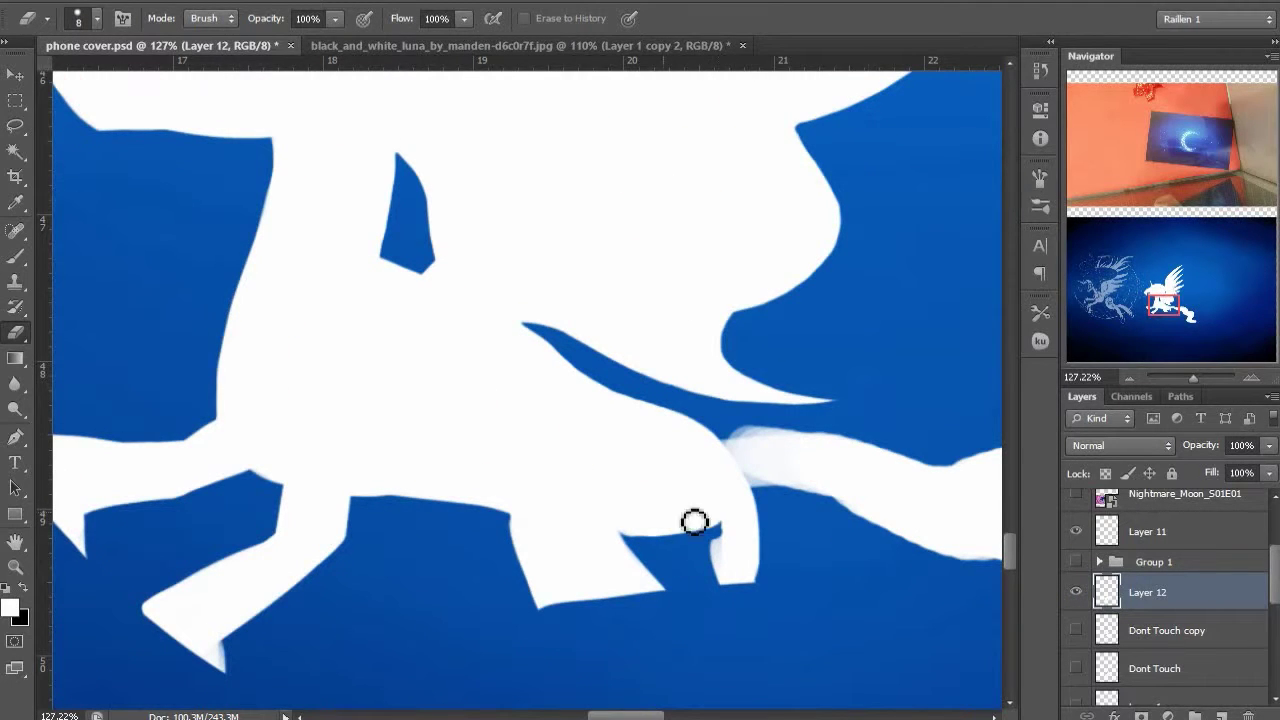
# Fill in the tail's base and extend its upper edge over the first hump with a size 20 brush, following the sketch
pyautogui.click(1076, 563)
pyautogui.click(1074, 565)
pyautogui.moveTo(985, 575)
pyautogui.mouseDown()
pyautogui.moveTo(660, 551)
pyautogui.moveTo(512, 493)
pyautogui.mouseUp()
pyautogui.click(1077, 564)
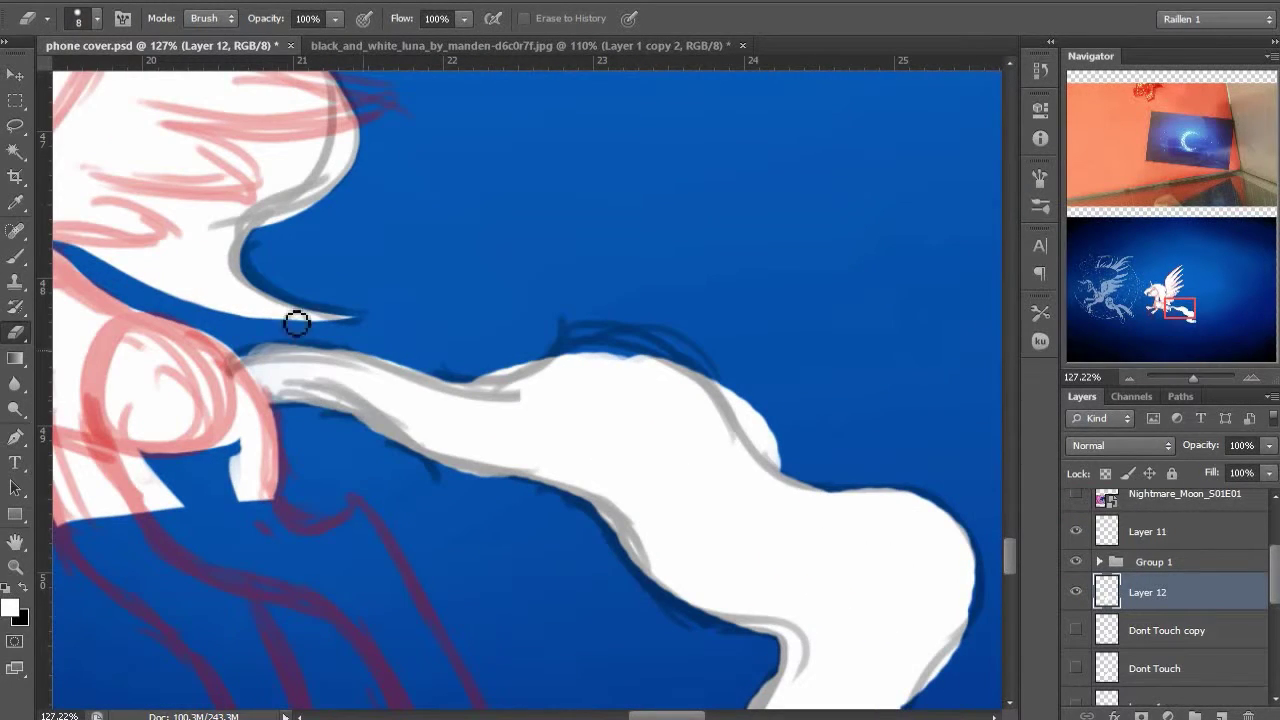
pyautogui.press('b')
pyautogui.moveTo(220, 360); pyautogui.dragTo(348, 368)
pyautogui.moveTo(459, 393)
pyautogui.mouseDown()
pyautogui.moveTo(571, 360)
pyautogui.moveTo(554, 357)
pyautogui.moveTo(690, 388)
pyautogui.mouseUp()
pyautogui.hotkey('ctrl', ',')
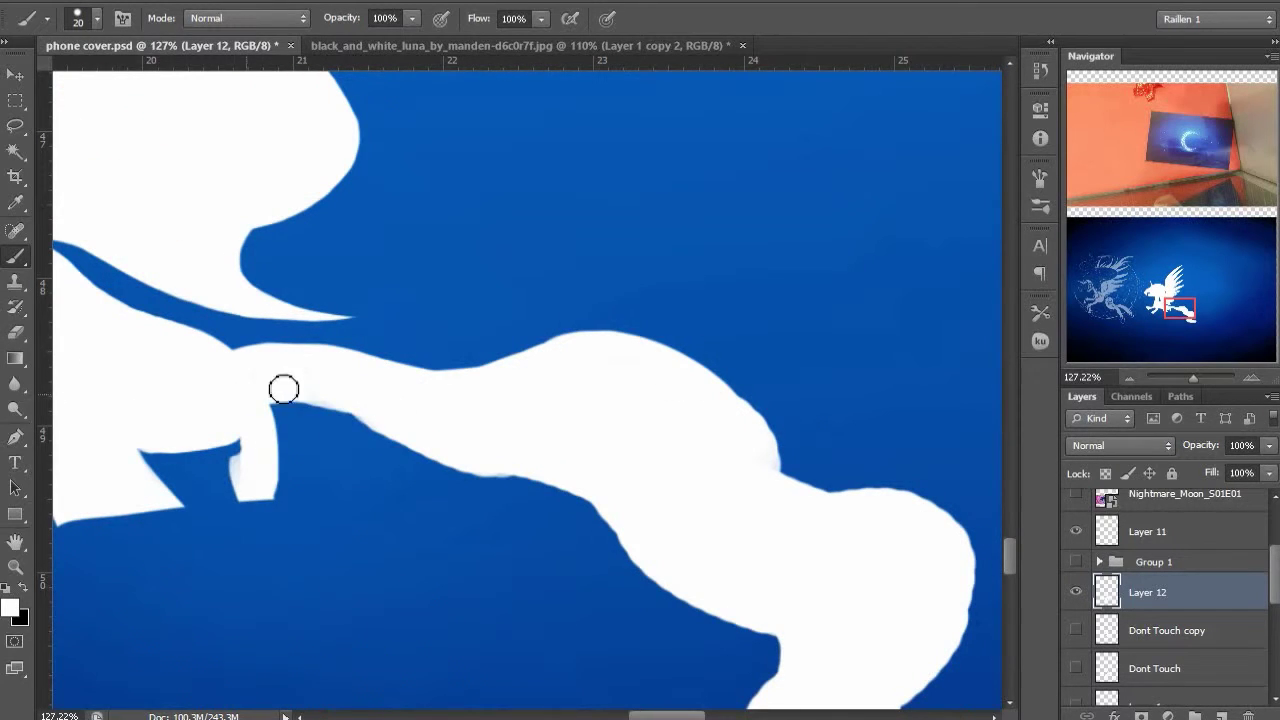
# Smooth the tail's lower edge near its base with the size 20 brush and eraser
pyautogui.moveTo(284, 389)
pyautogui.mouseDown()
pyautogui.moveTo(434, 448)
pyautogui.moveTo(371, 437)
pyautogui.moveTo(480, 466)
pyautogui.mouseUp()
pyautogui.press('e')
pyautogui.press('b')
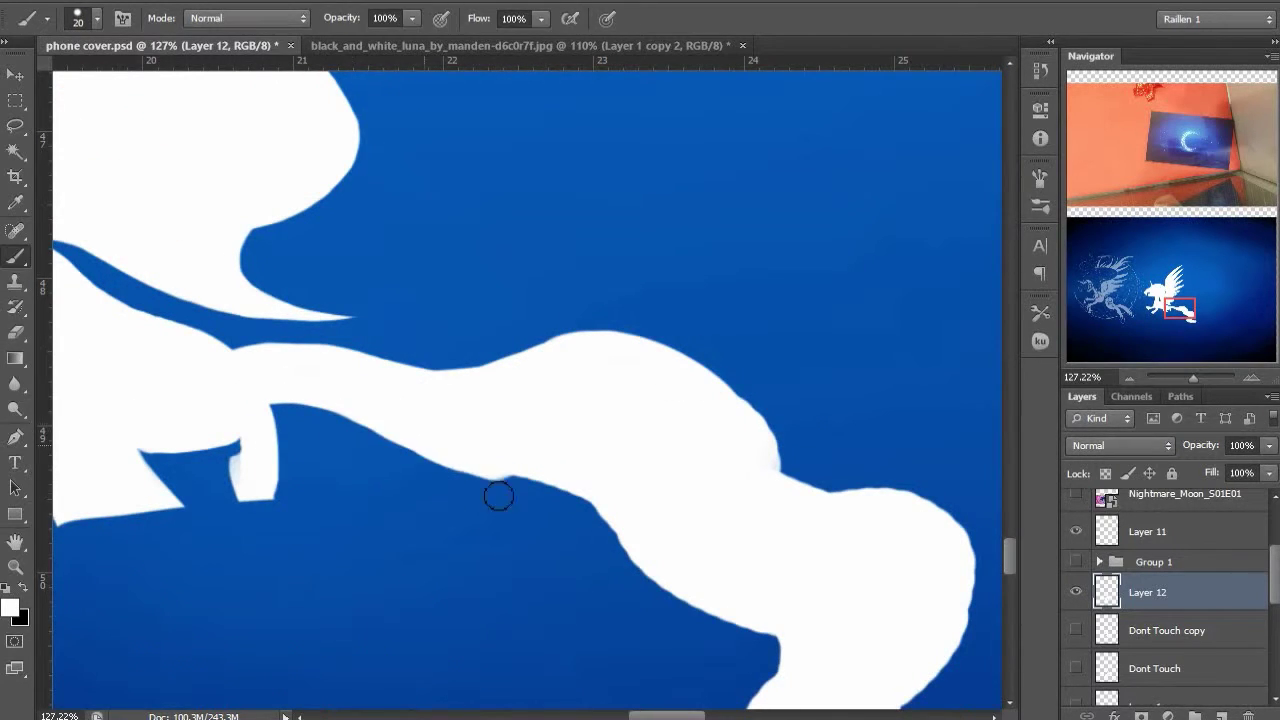
pyautogui.press('e')
# Even out the bump on the tail's underside before the first downward bend with the brush and eraser
pyautogui.moveTo(571, 547); pyautogui.dragTo(471, 377)
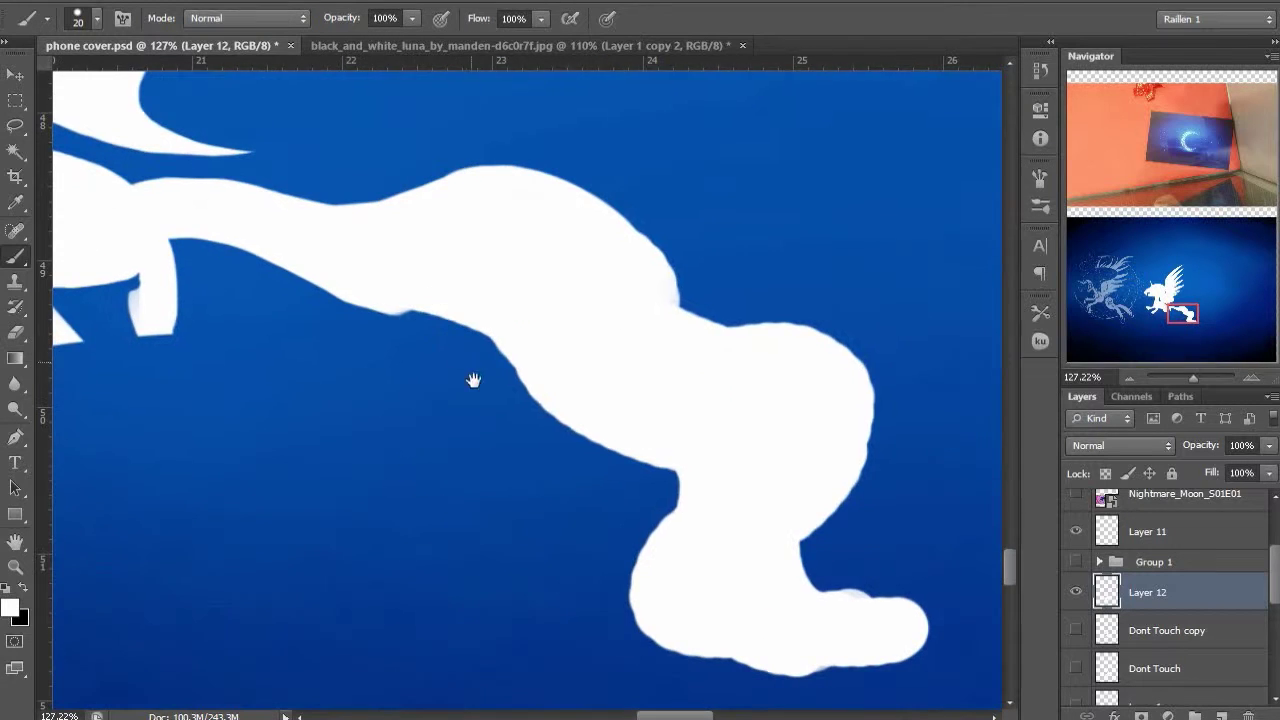
pyautogui.moveTo(361, 302)
pyautogui.mouseDown()
pyautogui.moveTo(403, 326)
pyautogui.moveTo(456, 306)
pyautogui.mouseUp()
pyautogui.press('b')
pyautogui.press('e')
pyautogui.moveTo(452, 322)
pyautogui.mouseDown()
pyautogui.moveTo(488, 338)
pyautogui.moveTo(450, 298)
pyautogui.mouseUp()
pyautogui.press('b')
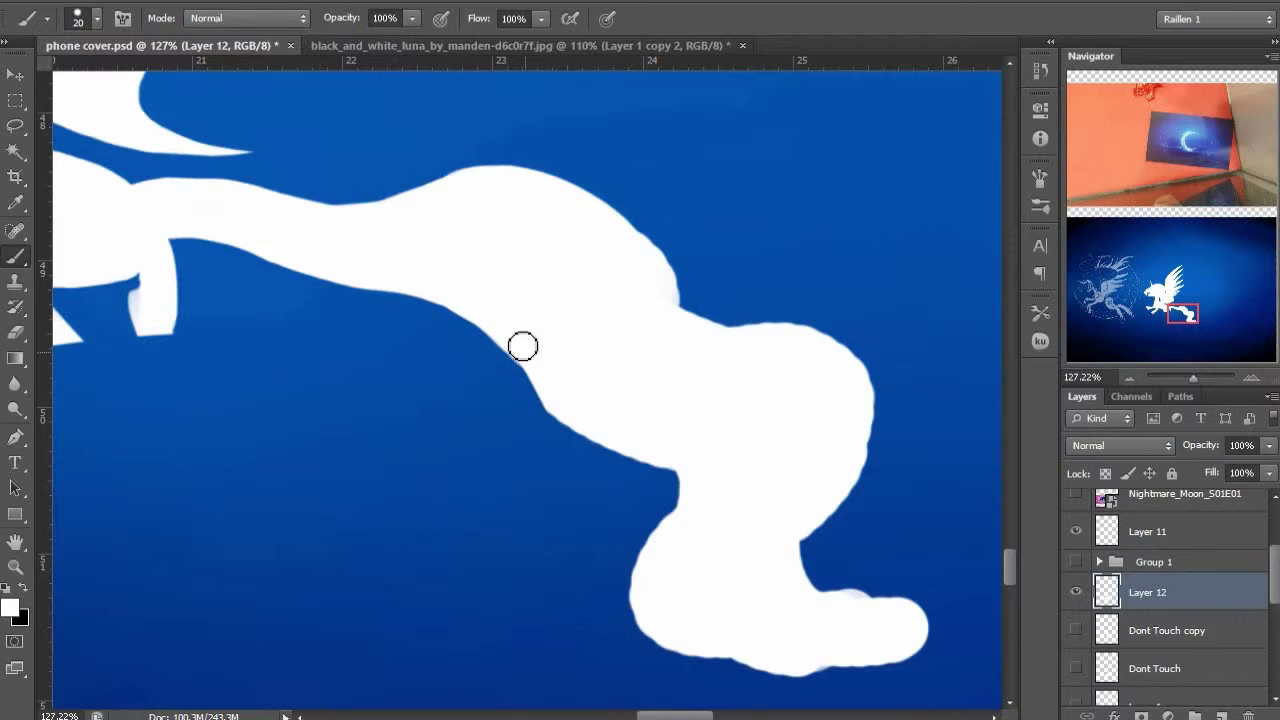
# Refine the curve along the tail's underside through the first bend with a size 20 brush, using the sketch as guide
pyautogui.click(1076, 561)
pyautogui.moveTo(270, 266); pyautogui.dragTo(478, 330)
pyautogui.moveTo(392, 322); pyautogui.dragTo(518, 372)
pyautogui.moveTo(610, 460)
pyautogui.mouseDown()
pyautogui.moveTo(626, 472)
pyautogui.moveTo(600, 472)
pyautogui.mouseUp()
pyautogui.press('e')
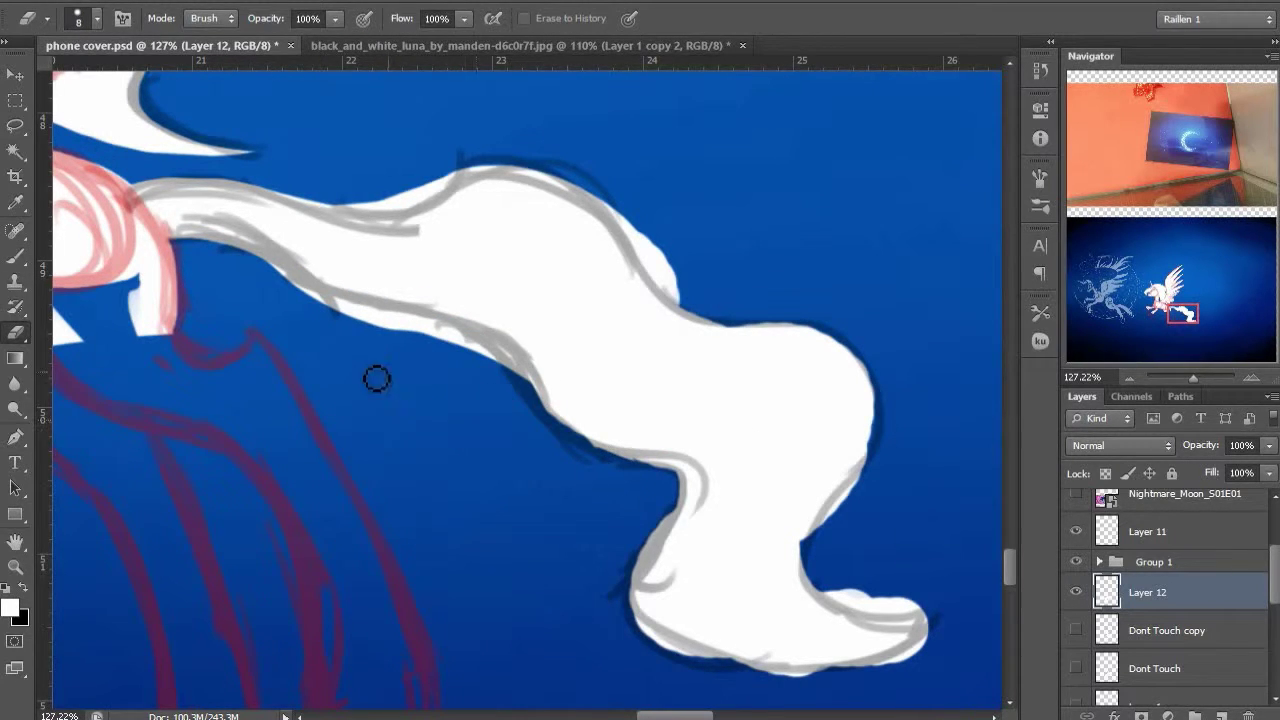
pyautogui.press('b')
# Trim the outer slope of the tail's first hump to the sketch line with a size 8 eraser
pyautogui.click(1076, 562)
pyautogui.press('e')
pyautogui.moveTo(432, 219); pyautogui.dragTo(450, 304)
pyautogui.click(1076, 562)
pyautogui.moveTo(653, 320)
pyautogui.mouseDown()
pyautogui.moveTo(711, 400)
pyautogui.moveTo(631, 303)
pyautogui.mouseUp()
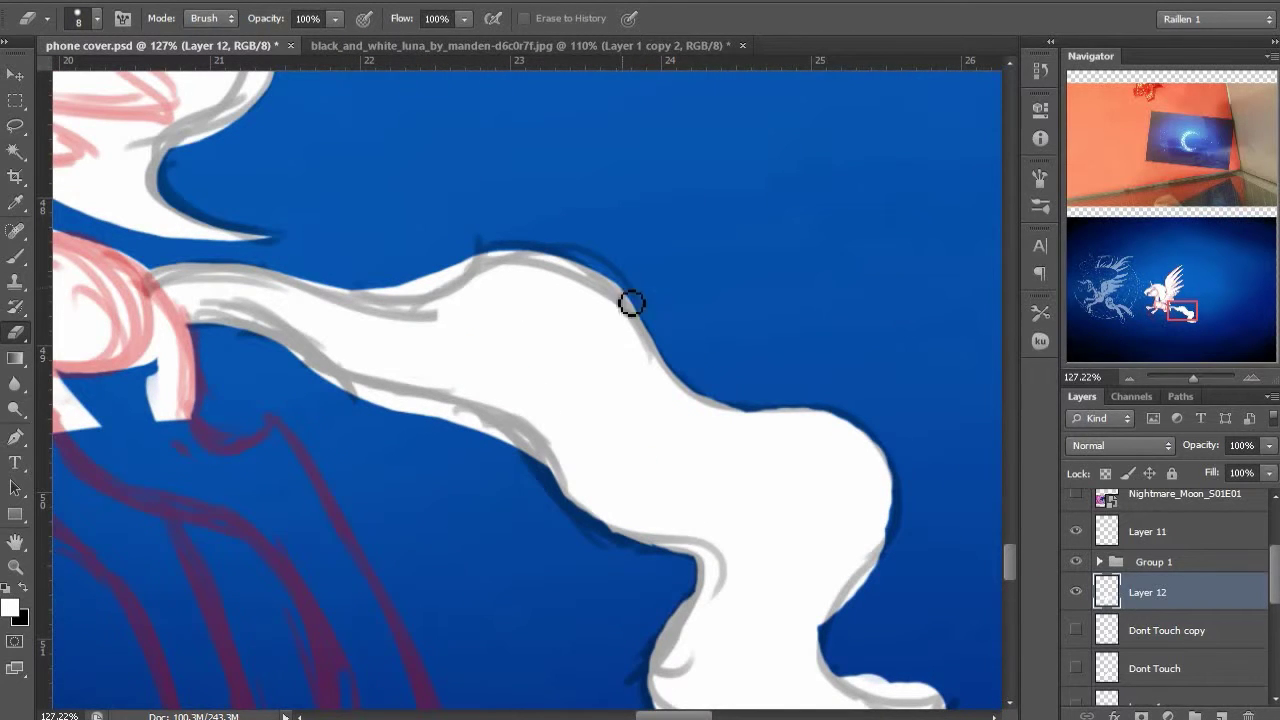
# Smooth the outer curve of the tail's second hump down to the narrow bend with the eraser and size 20 brush
pyautogui.moveTo(659, 402); pyautogui.dragTo(559, 344)
pyautogui.press('b')
pyautogui.press('e')
pyautogui.press('b')
pyautogui.moveTo(640, 364)
pyautogui.mouseDown()
pyautogui.moveTo(758, 386)
pyautogui.moveTo(745, 515)
pyautogui.mouseUp()
pyautogui.press('e')
pyautogui.press('b')
pyautogui.moveTo(727, 574); pyautogui.dragTo(717, 551)
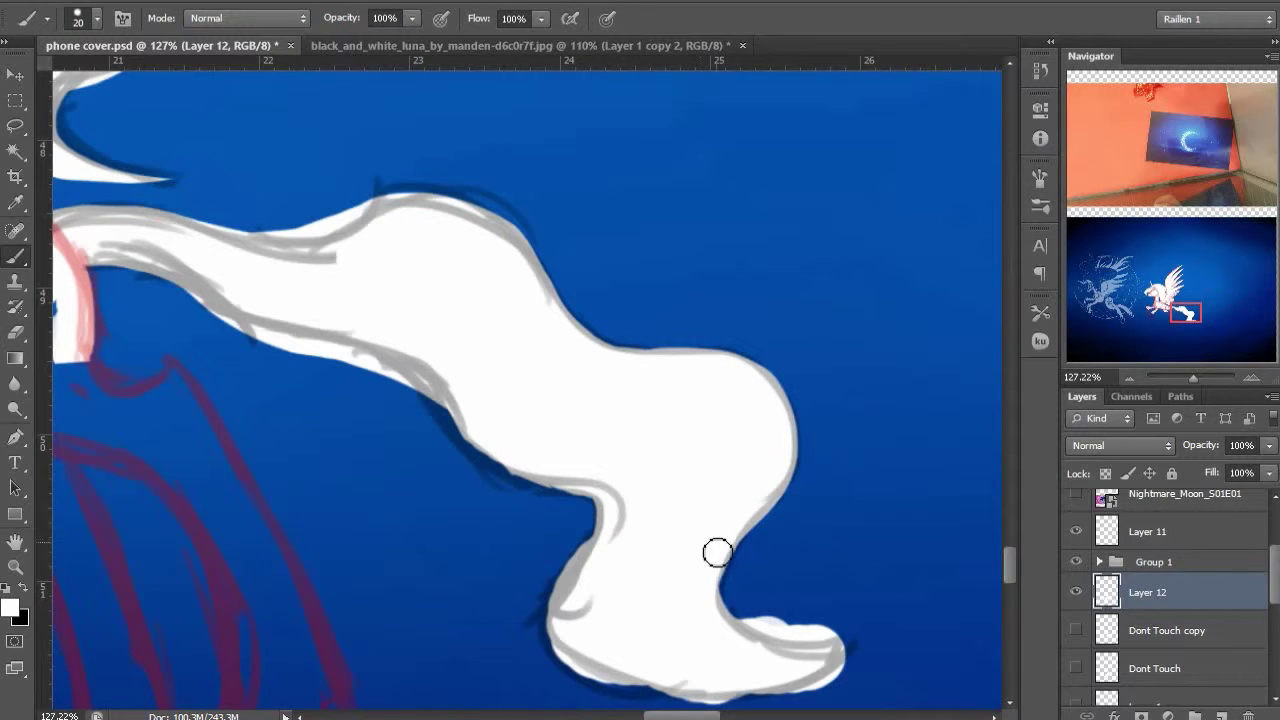
# Trim the rounded end of the tail into a sharp curved tip with a size 10 eraser
pyautogui.moveTo(741, 684); pyautogui.dragTo(661, 602)
pyautogui.press('e')
pyautogui.moveTo(655, 527); pyautogui.dragTo(697, 548)
pyautogui.moveTo(461, 605); pyautogui.dragTo(786, 580)
pyautogui.moveTo(680, 535); pyautogui.dragTo(785, 561)
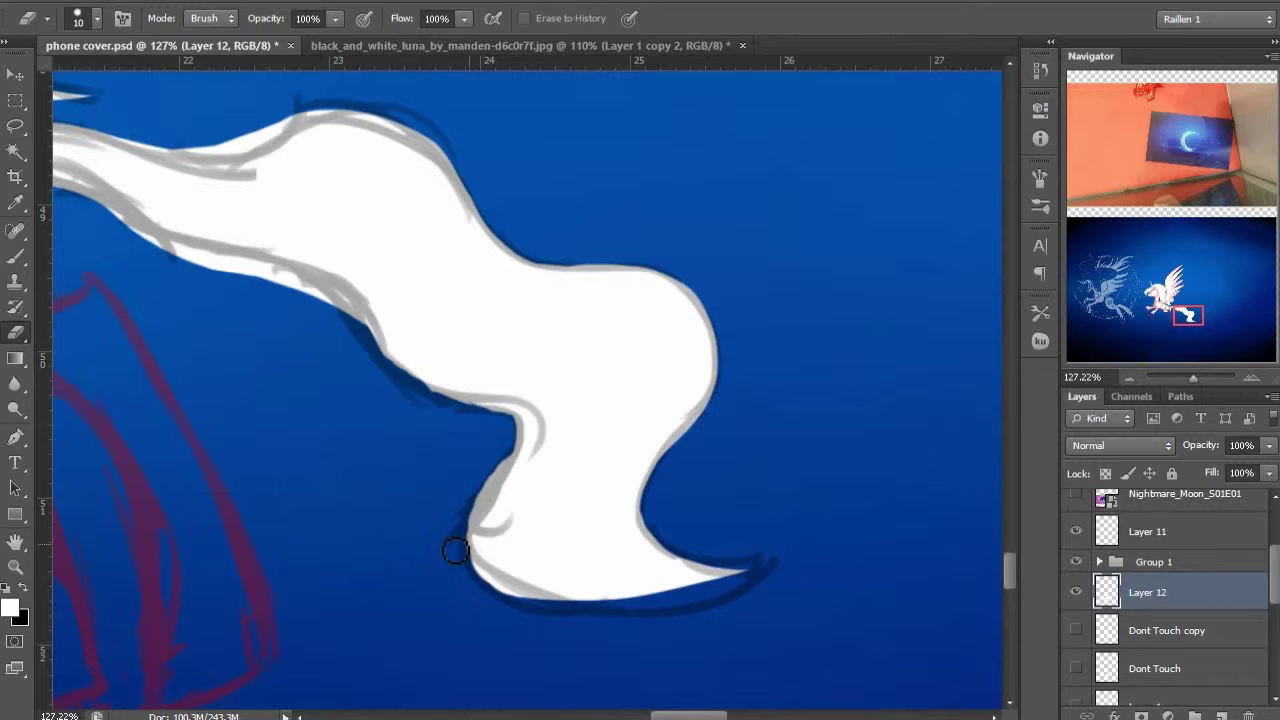
# Refine the inner bend and rounded lower curl of the tail with a size 10 eraser and size 20 brush
pyautogui.moveTo(506, 442); pyautogui.dragTo(515, 450)
pyautogui.press('b')
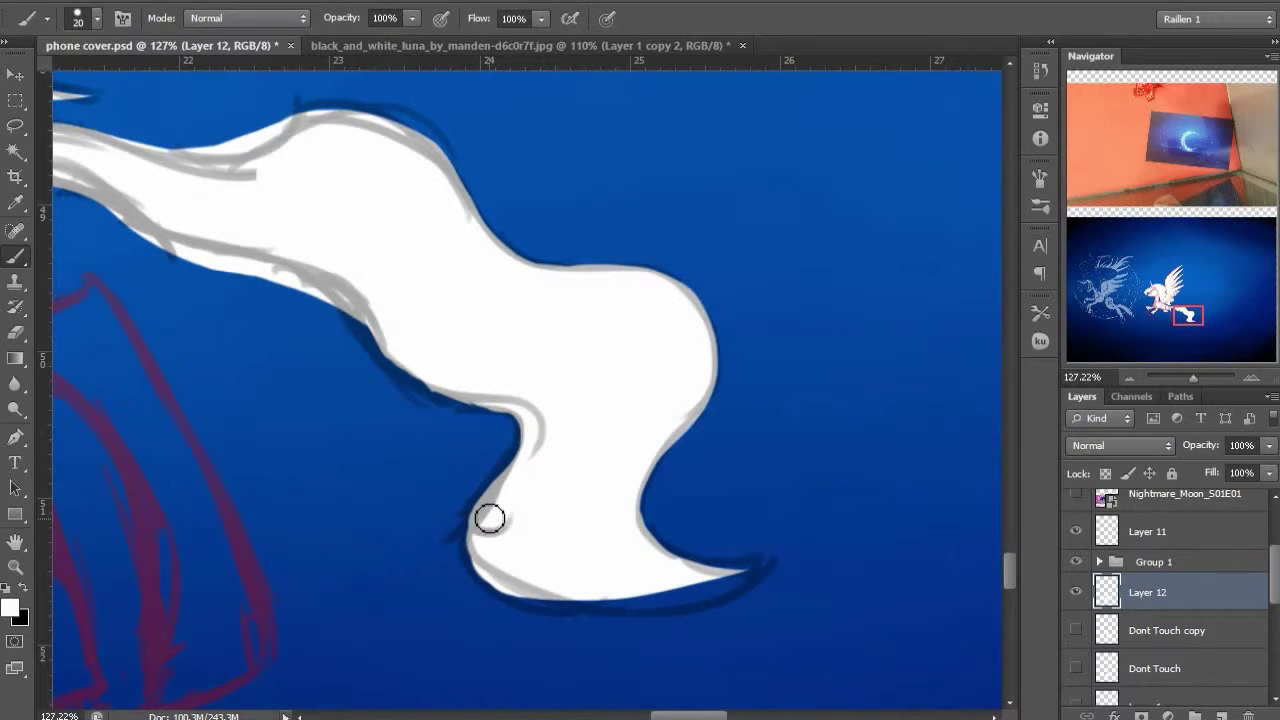
pyautogui.moveTo(482, 550); pyautogui.dragTo(505, 590)
pyautogui.press('e')
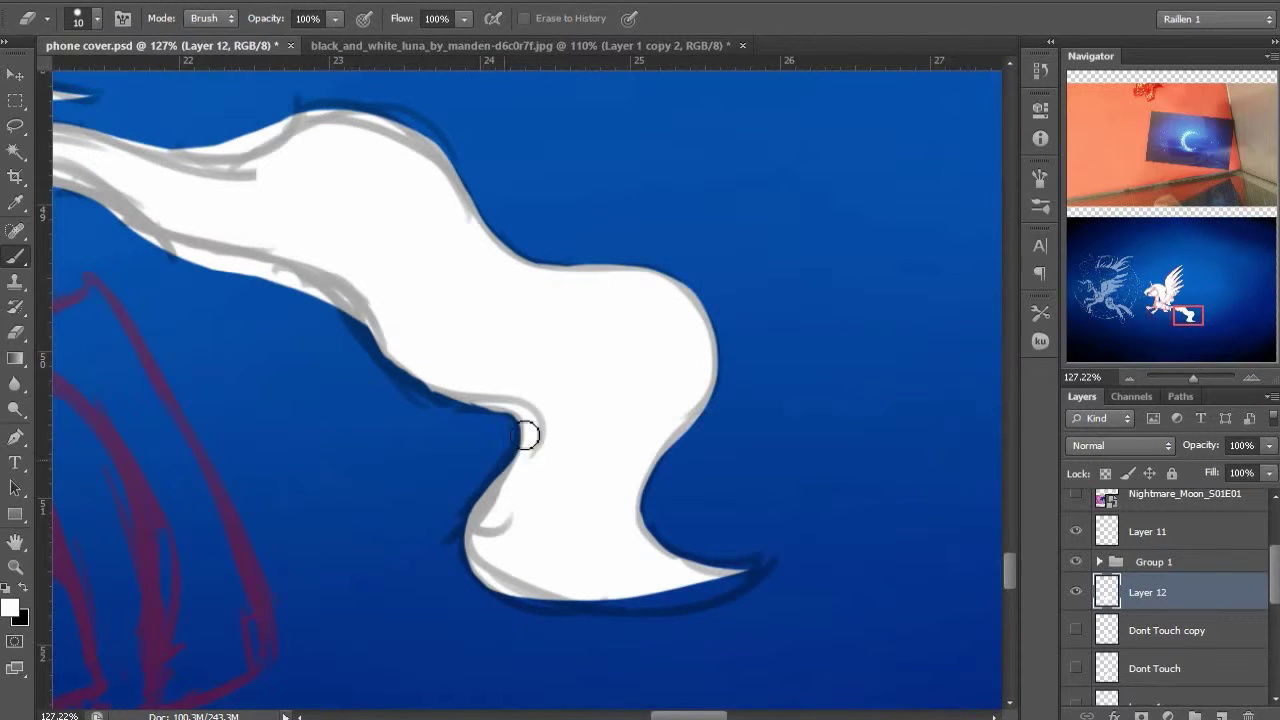
pyautogui.press('b')
pyautogui.press('e')
# Smooth the lower inner edge of the tail down to the narrow bend with a size 10 eraser and size 20 brush
pyautogui.moveTo(172, 264)
pyautogui.mouseDown()
pyautogui.moveTo(297, 274)
pyautogui.moveTo(350, 312)
pyautogui.mouseUp()
pyautogui.moveTo(214, 274)
pyautogui.mouseDown()
pyautogui.moveTo(266, 280)
pyautogui.moveTo(528, 389)
pyautogui.mouseUp()
pyautogui.press('b')
pyautogui.moveTo(210, 246); pyautogui.dragTo(330, 282)
pyautogui.press('e')
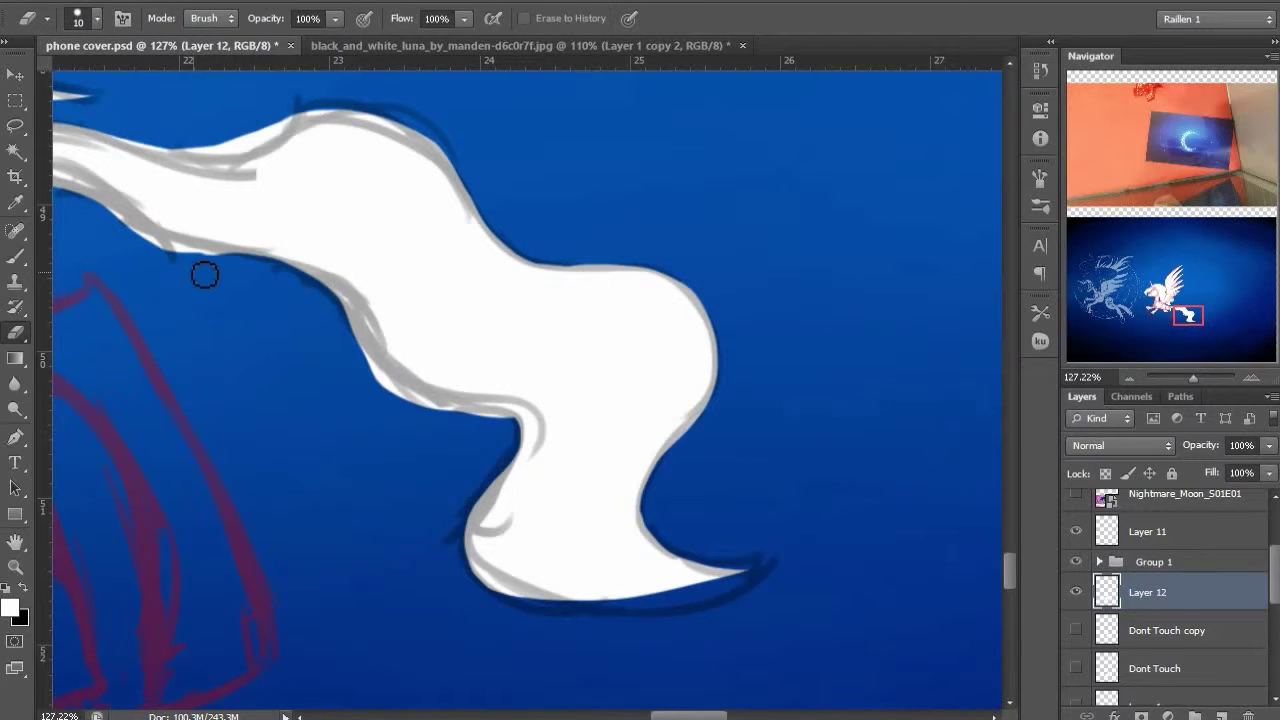
pyautogui.press('b')
pyautogui.press('e')
pyautogui.press('b')
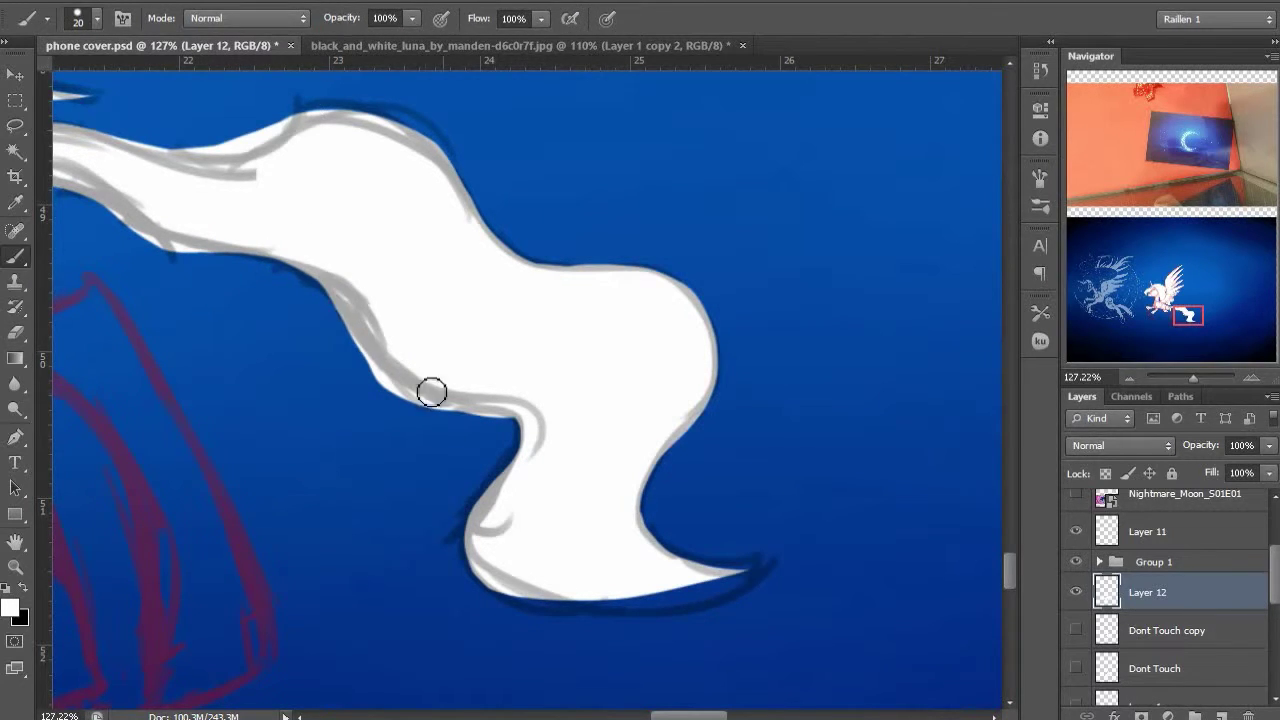
pyautogui.press('e')
pyautogui.press('b')
# Hide the Group 1 sketch to check the whole silhouette and save the document
pyautogui.click(1077, 562)
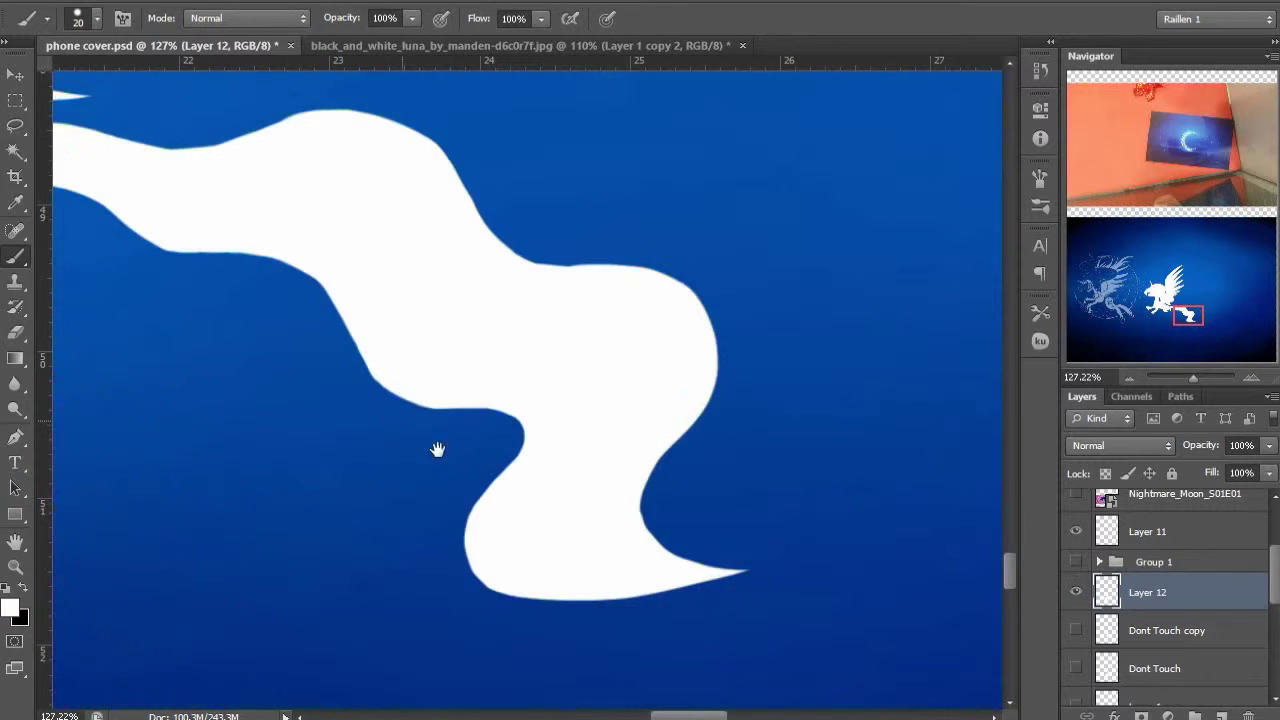
pyautogui.moveTo(437, 449); pyautogui.dragTo(666, 572)
pyautogui.scroll(-4, 423, 441)
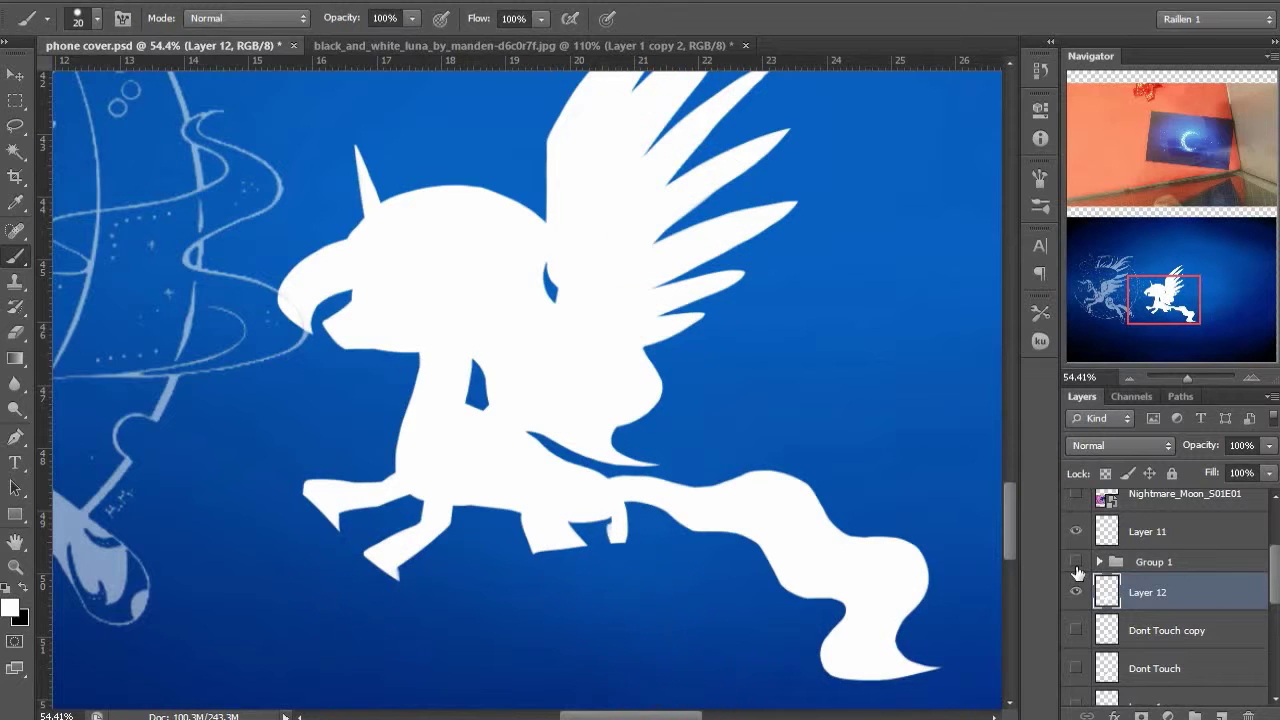
pyautogui.hotkey('ctrl', 's')
# Duplicate the finished silhouette on Layer 12
pyautogui.moveTo(537, 480); pyautogui.dragTo(806, 535)
pyautogui.hotkey('ctrl', 'j')
# Show the Dont Touch copy reference artwork and hide the faded Layer 1 copy 4
pyautogui.scroll(-3, 1228, 600)
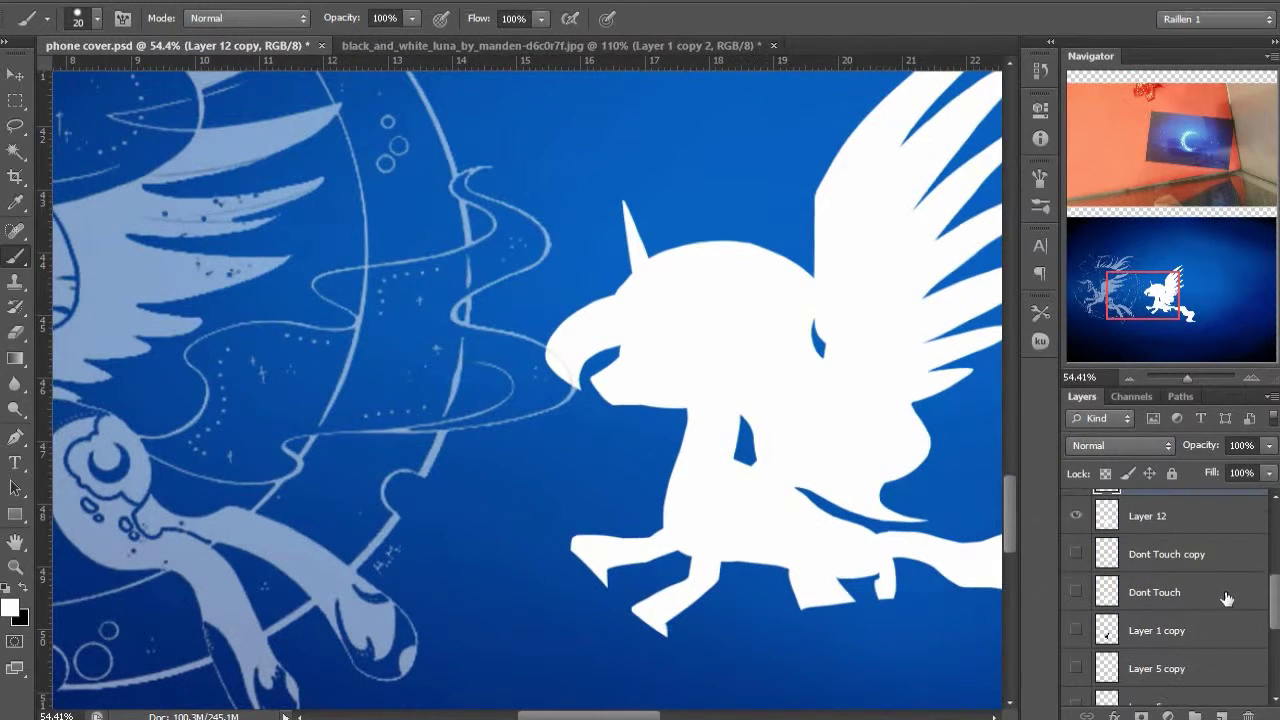
pyautogui.click(1076, 554)
pyautogui.click(1180, 556)
pyautogui.scroll(3, 1178, 556)
pyautogui.scroll(3, 1076, 628)
pyautogui.click(1078, 588)
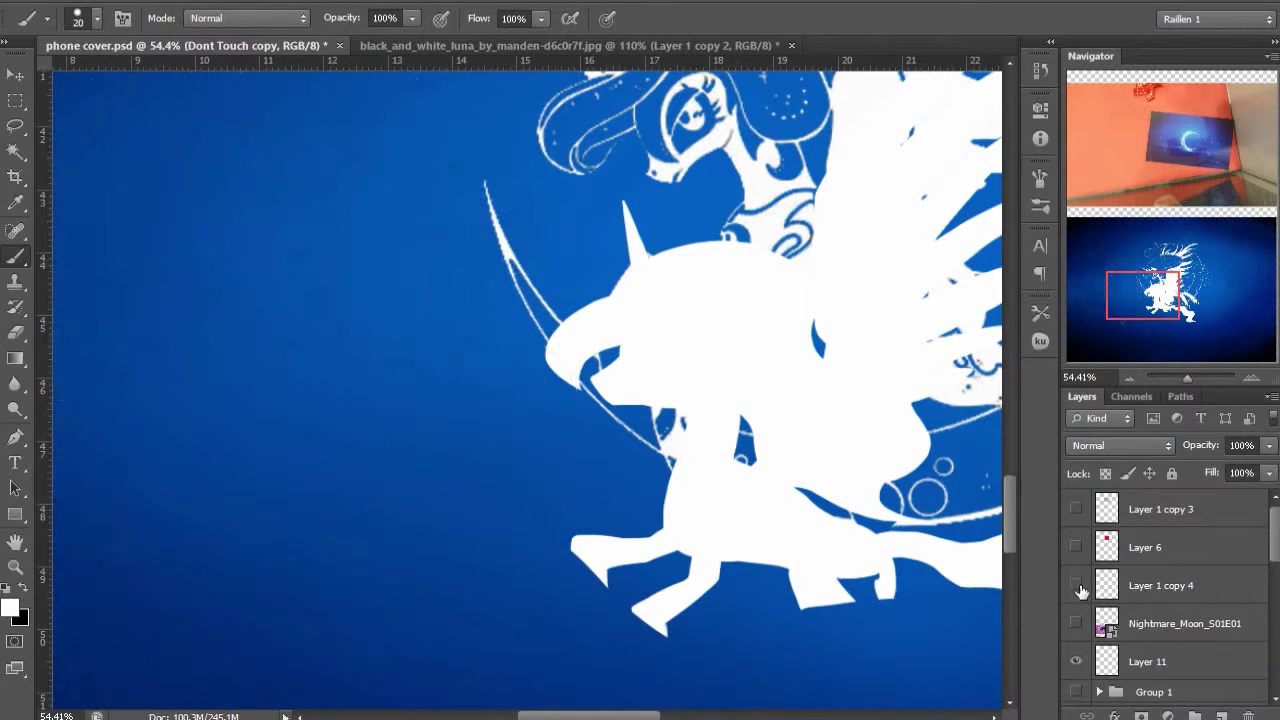
# Move the Dont Touch copy artwork to the left over the silhouette's front and hide the original Layer 12
pyautogui.scroll(-2, 1110, 600)
pyautogui.click(1159, 596)
pyautogui.scroll(-2, 1165, 610)
pyautogui.click(1170, 647)
pyautogui.press('v')
pyautogui.moveTo(896, 556)
pyautogui.mouseDown()
pyautogui.moveTo(314, 591)
pyautogui.moveTo(412, 565)
pyautogui.mouseUp()
pyautogui.click(1076, 608)
pyautogui.click(1076, 645)
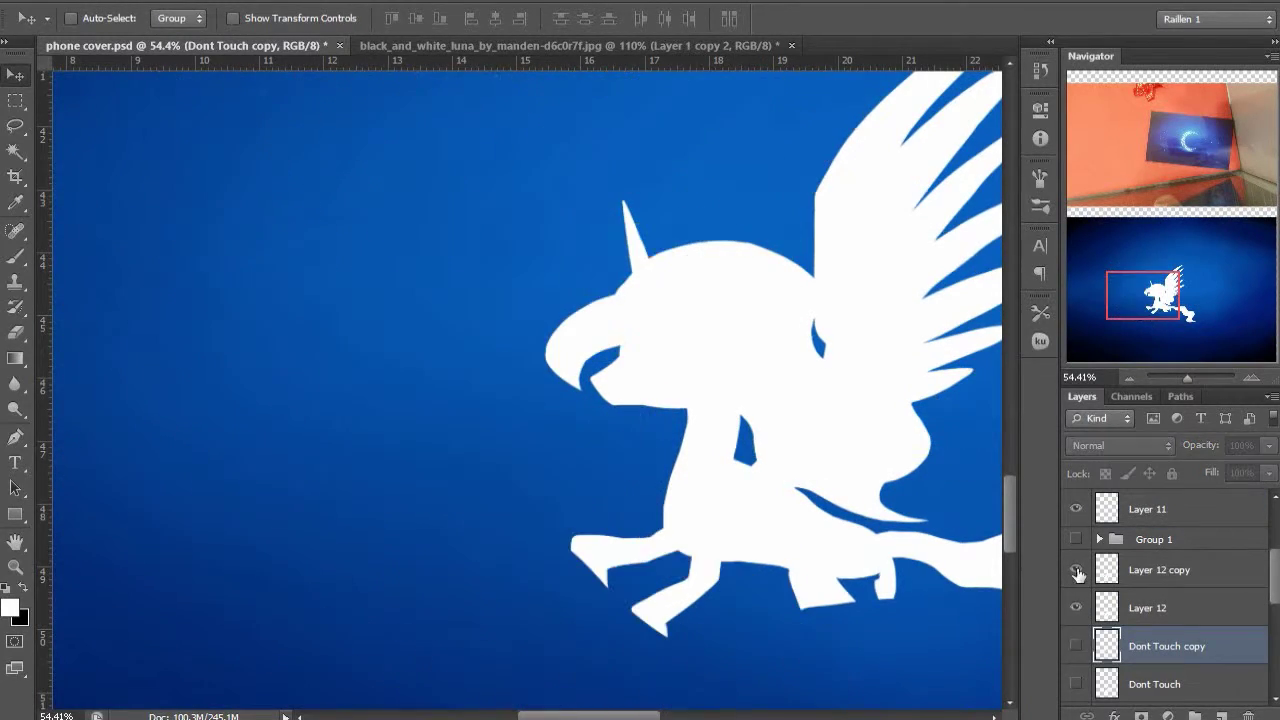
pyautogui.click(1077, 608)
pyautogui.click(1077, 648)
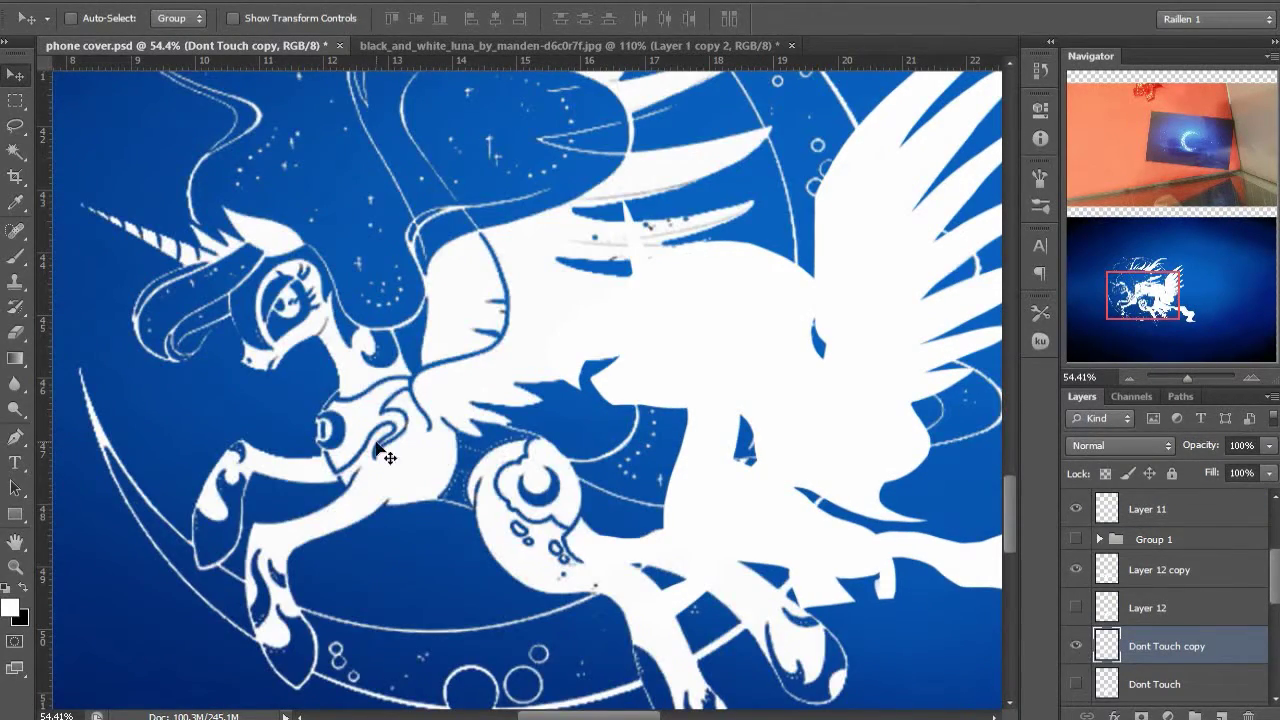
# Lower Layer 12 copy's opacity to 73% and move the Dont Touch copy artwork to the right of the silhouette's head
pyautogui.moveTo(378, 450); pyautogui.dragTo(862, 368)
pyautogui.click(1160, 570)
pyautogui.moveTo(1207, 450); pyautogui.dragTo(1188, 450)
pyautogui.click(1171, 647)
pyautogui.moveTo(680, 315)
pyautogui.mouseDown()
pyautogui.moveTo(94, 442)
pyautogui.moveTo(728, 469)
pyautogui.mouseUp()
pyautogui.scroll(3, 985, 540)
# Add a layer mask to Layer 12 copy and lower the layer's opacity to 55%
pyautogui.press('e')
pyautogui.click(1182, 572)
pyautogui.click(1141, 715)
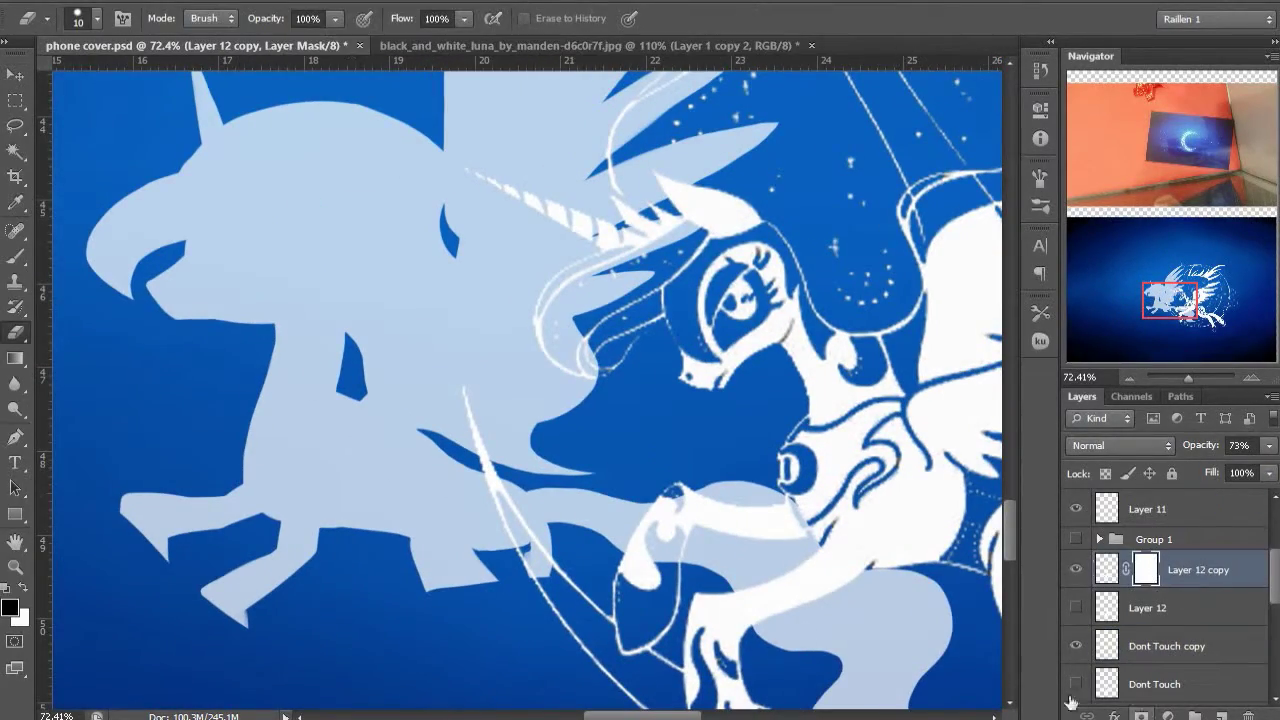
pyautogui.press('b')
pyautogui.moveTo(1199, 446); pyautogui.dragTo(1181, 452)
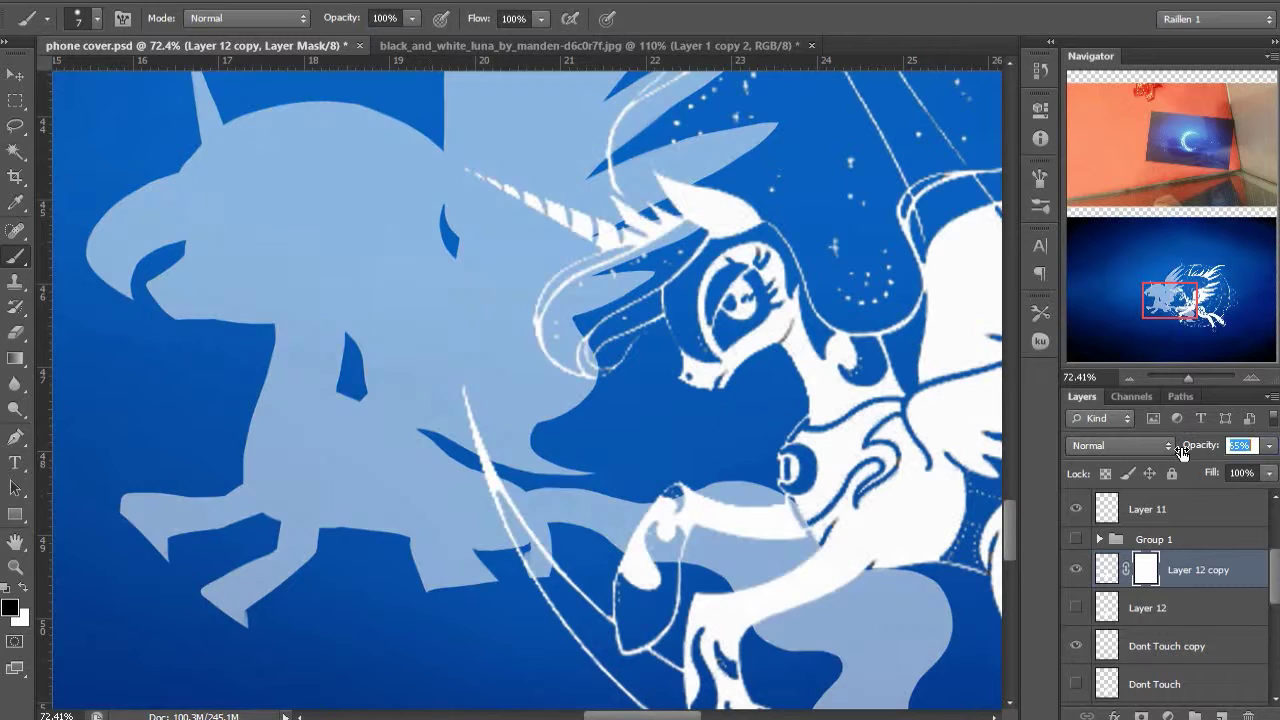
# Move the Dont Touch copy artwork left over the silhouette's neck and return to Layer 12 copy's mask with the brush
pyautogui.click(1228, 637)
pyautogui.press('v')
pyautogui.moveTo(788, 395)
pyautogui.mouseDown()
pyautogui.moveTo(391, 377)
pyautogui.moveTo(467, 411)
pyautogui.mouseUp()
pyautogui.scroll(5, 358, 419)
pyautogui.moveTo(358, 419); pyautogui.dragTo(500, 477)
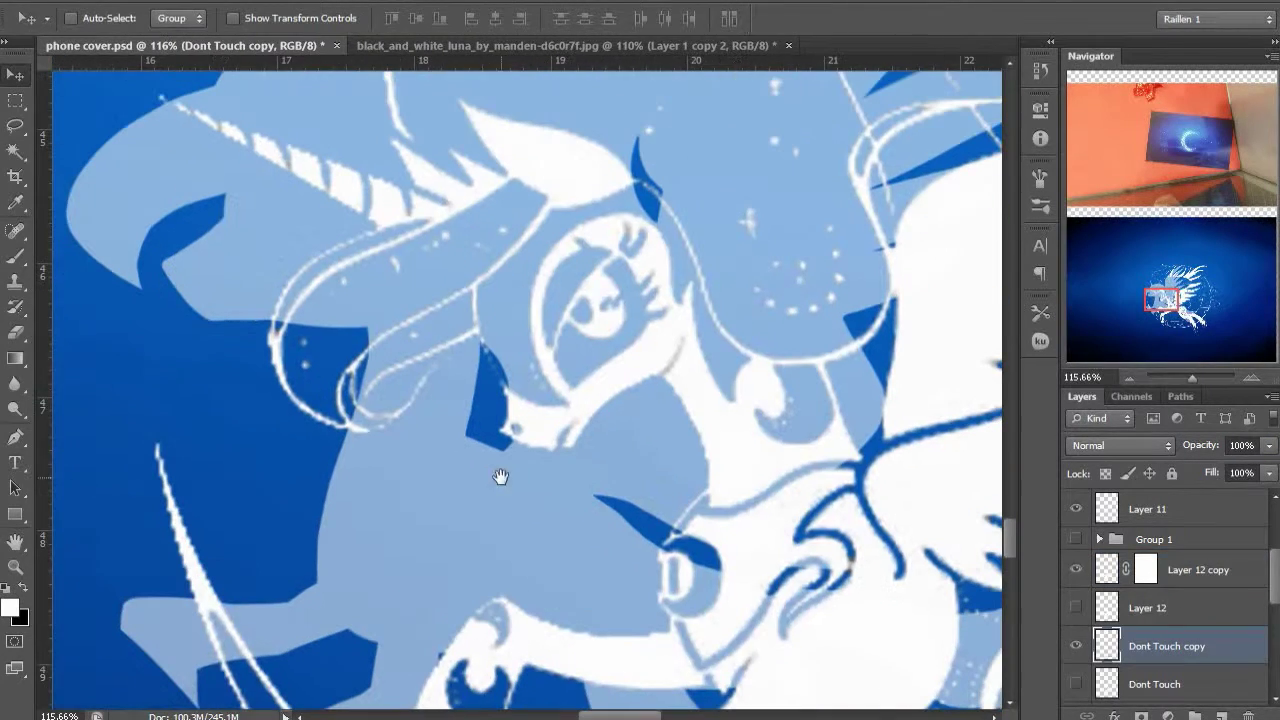
pyautogui.click(1148, 571)
pyautogui.press('b')
pyautogui.moveTo(346, 430)
pyautogui.mouseDown()
pyautogui.moveTo(331, 363)
pyautogui.moveTo(458, 352)
pyautogui.mouseUp()
pyautogui.hotkey('ctrl', 'z')
pyautogui.moveTo(325, 391)
pyautogui.mouseDown()
pyautogui.moveTo(456, 360)
pyautogui.moveTo(403, 391)
pyautogui.moveTo(454, 361)
pyautogui.mouseUp()
pyautogui.hotkey('ctrl', 'z')
pyautogui.hotkey('ctrl', 'z')
pyautogui.hotkey('ctrl', 'z')
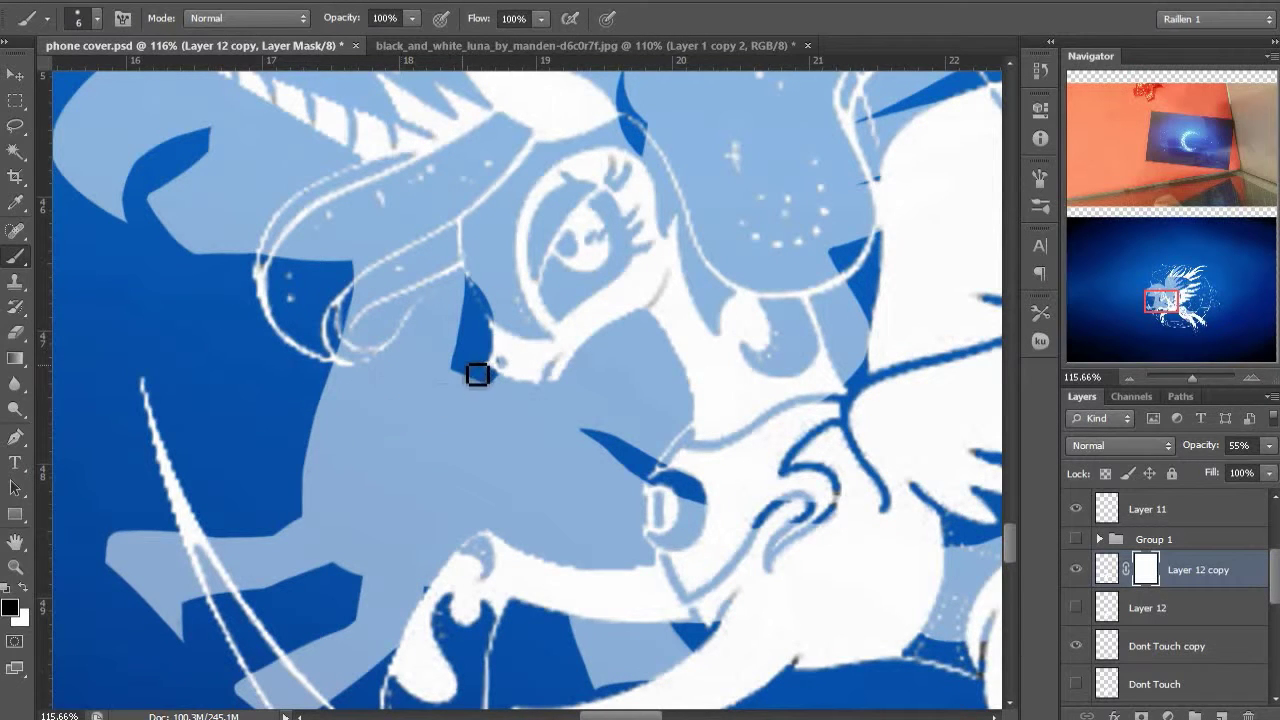
# Mask a thin curved line across the base of the neck as the collar's upper edge and clean its outline
pyautogui.moveTo(462, 367)
pyautogui.mouseDown()
pyautogui.moveTo(386, 411)
pyautogui.moveTo(396, 405)
pyautogui.mouseUp()
pyautogui.scroll(3, 319, 450)
pyautogui.moveTo(319, 451); pyautogui.dragTo(320, 430)
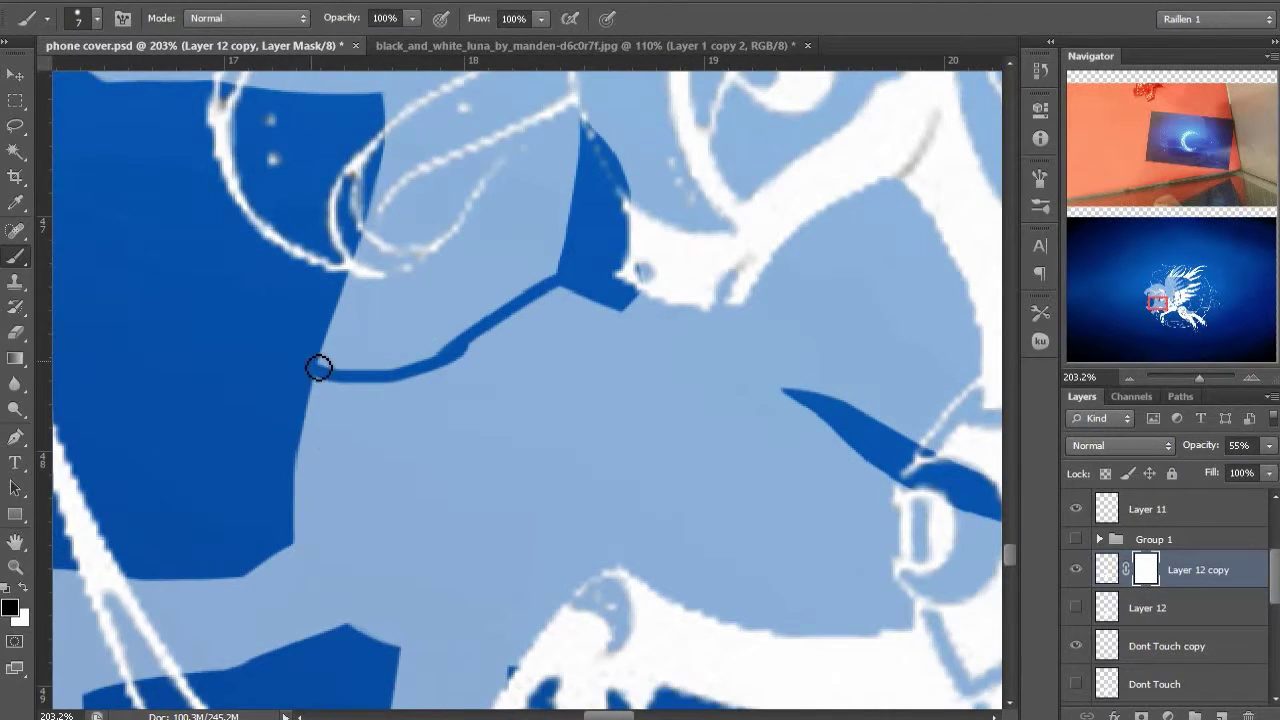
pyautogui.moveTo(326, 364)
pyautogui.mouseDown()
pyautogui.moveTo(337, 374)
pyautogui.moveTo(471, 350)
pyautogui.moveTo(562, 290)
pyautogui.mouseUp()
pyautogui.press('x')
pyautogui.moveTo(352, 397)
pyautogui.mouseDown()
pyautogui.moveTo(397, 401)
pyautogui.moveTo(383, 395)
pyautogui.moveTo(419, 392)
pyautogui.moveTo(378, 394)
pyautogui.moveTo(451, 378)
pyautogui.mouseUp()
pyautogui.moveTo(332, 378); pyautogui.dragTo(400, 357)
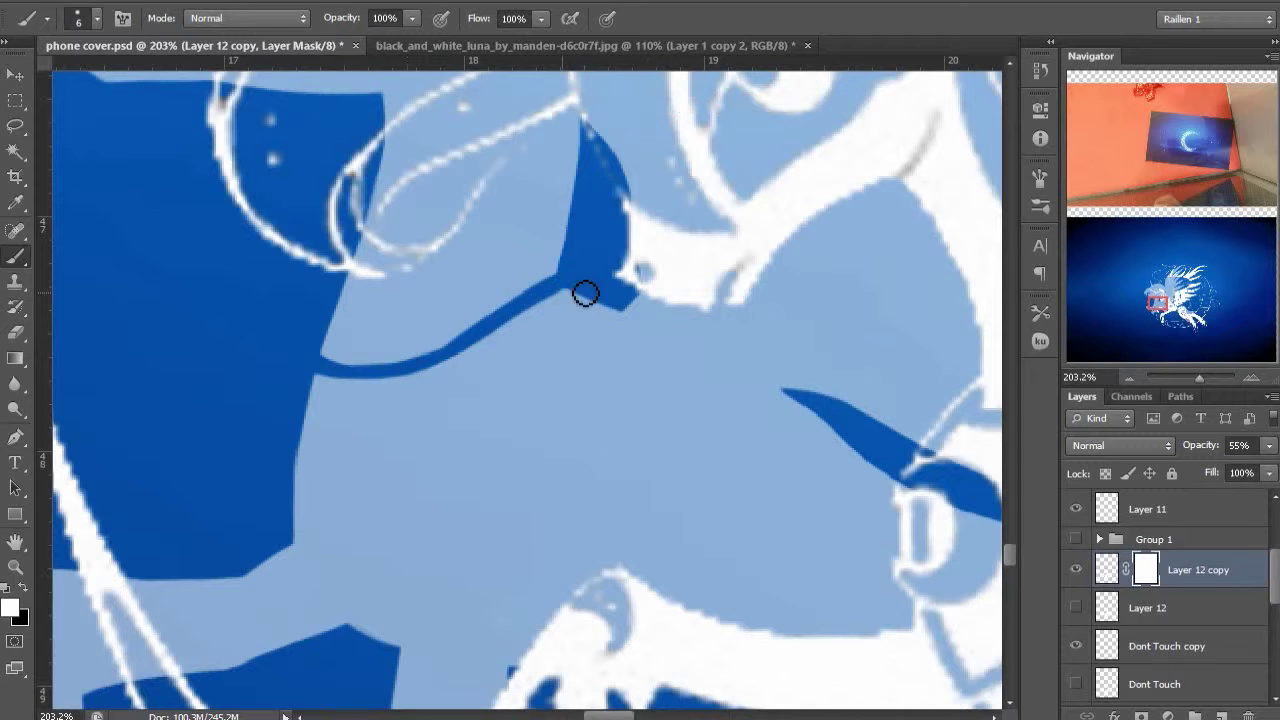
pyautogui.keyDown('alt'); pyautogui.scroll(-3, 403, 374); pyautogui.keyUp('alt')
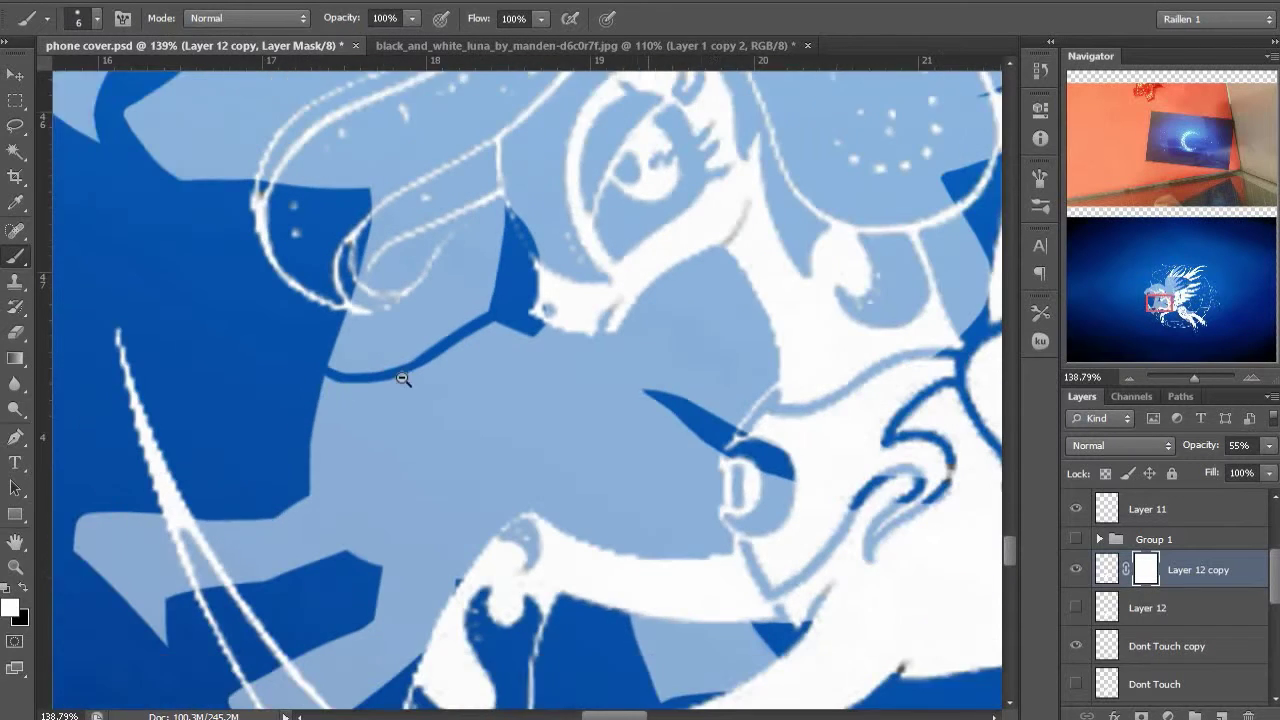
# Mask the collar's rounded lower edge from the back of the neck down around the chest with a size 6 brush
pyautogui.press('x')
pyautogui.moveTo(468, 316); pyautogui.dragTo(433, 366)
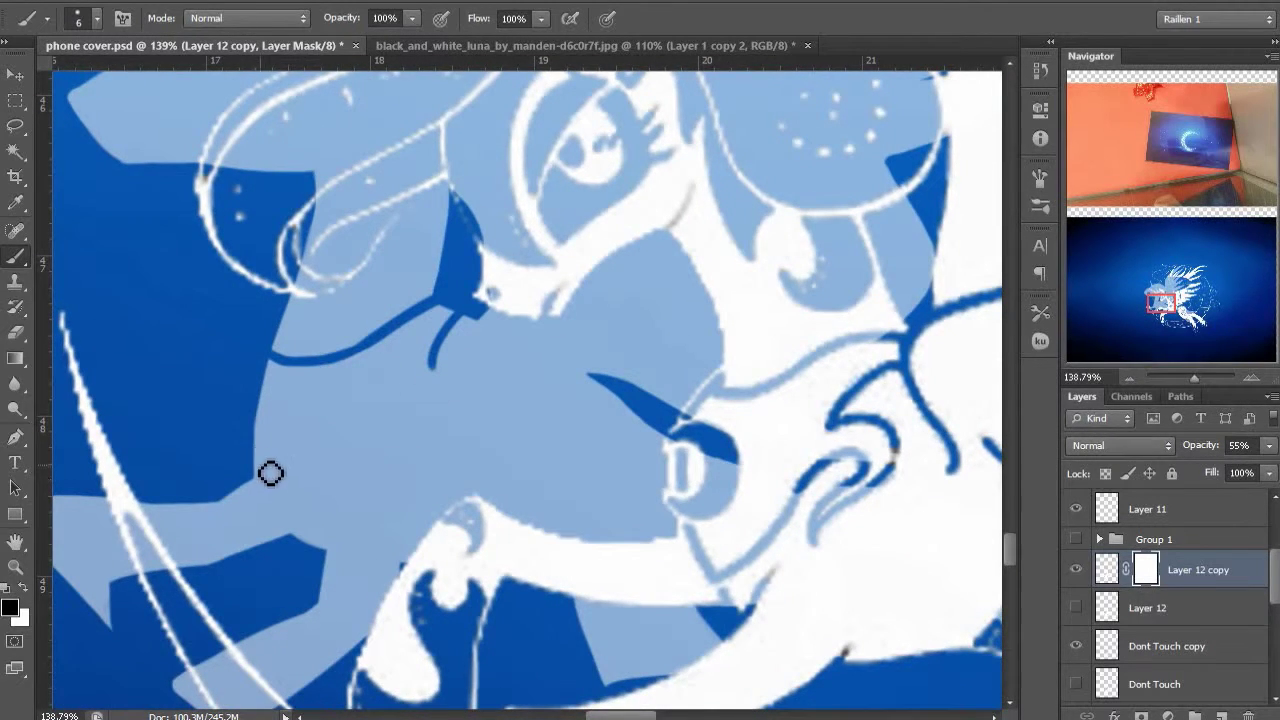
pyautogui.moveTo(267, 484)
pyautogui.mouseDown()
pyautogui.moveTo(366, 471)
pyautogui.moveTo(438, 354)
pyautogui.mouseUp()
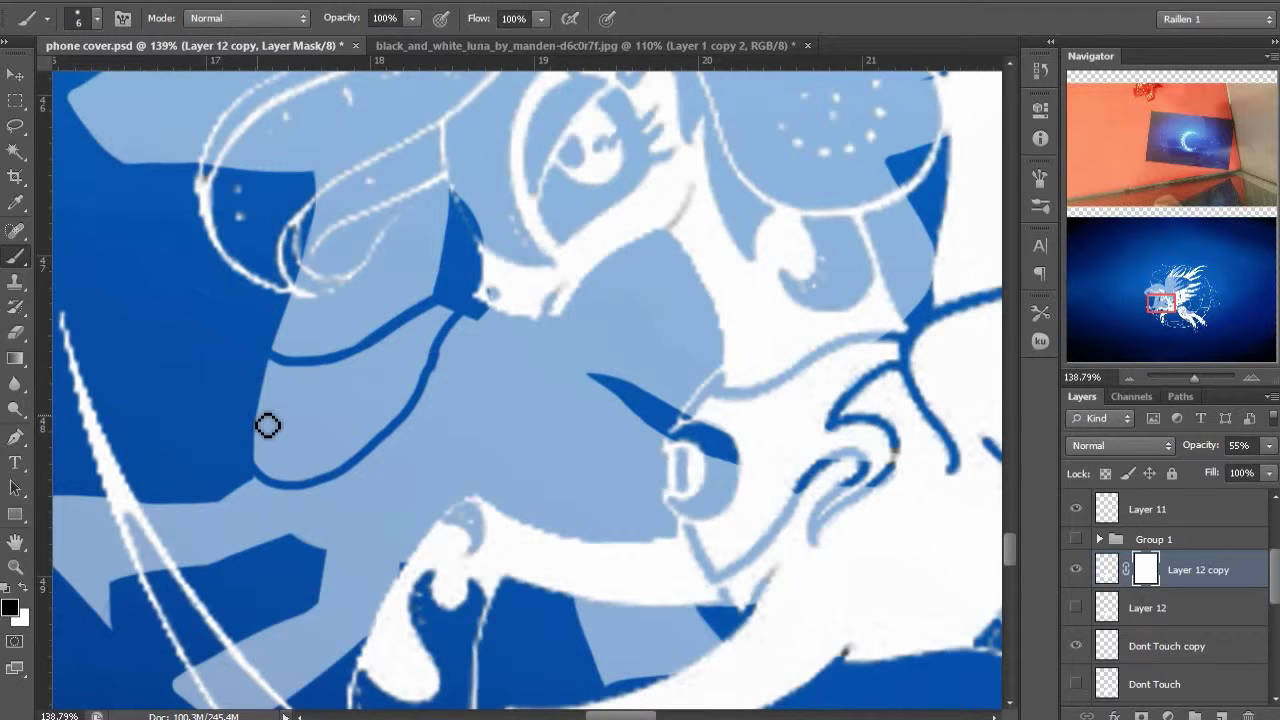
pyautogui.keyDown('alt'); pyautogui.scroll(5, 402, 430); pyautogui.keyUp('alt')
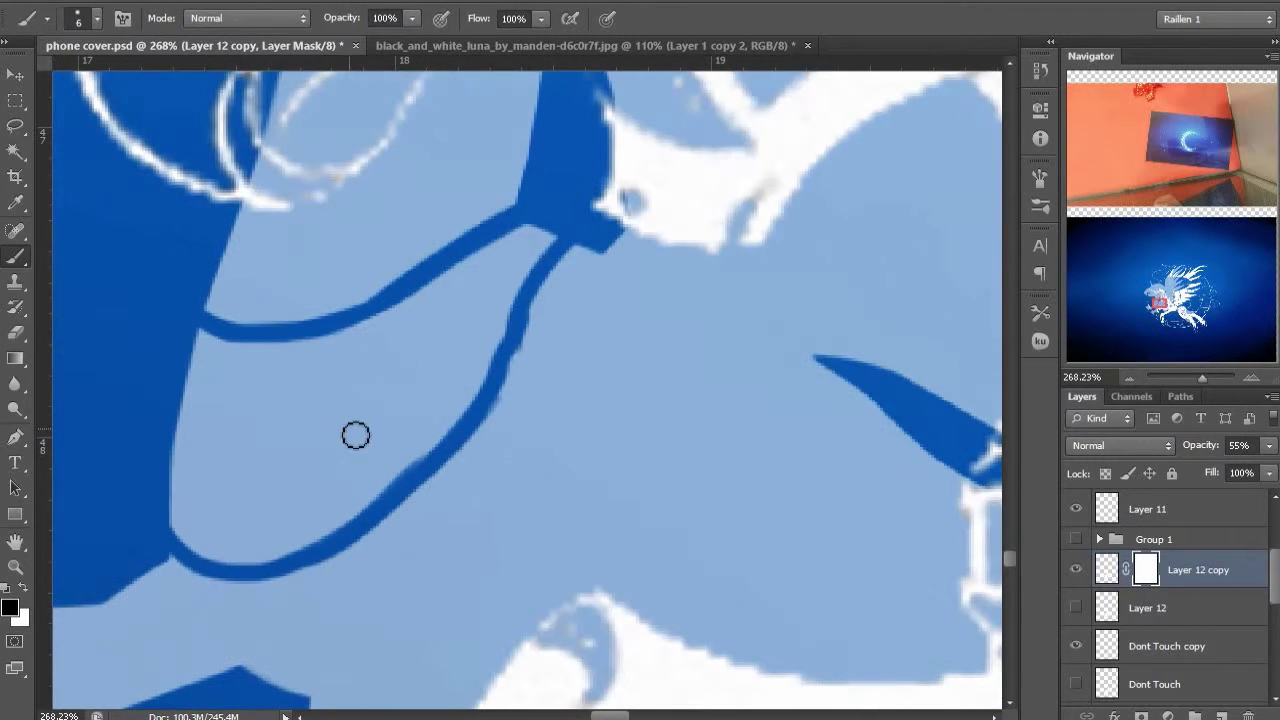
# Even out the thickness and bumps of the collar's lower line by painting black and white on the mask
pyautogui.press('x')
pyautogui.moveTo(370, 503); pyautogui.dragTo(414, 465)
pyautogui.moveTo(270, 594); pyautogui.dragTo(390, 542)
pyautogui.press('x')
pyautogui.press('x')
pyautogui.moveTo(516, 332); pyautogui.dragTo(490, 412)
pyautogui.press('x')
pyautogui.moveTo(501, 366)
pyautogui.mouseDown()
pyautogui.moveTo(490, 413)
pyautogui.moveTo(504, 412)
pyautogui.mouseUp()
pyautogui.press('x')
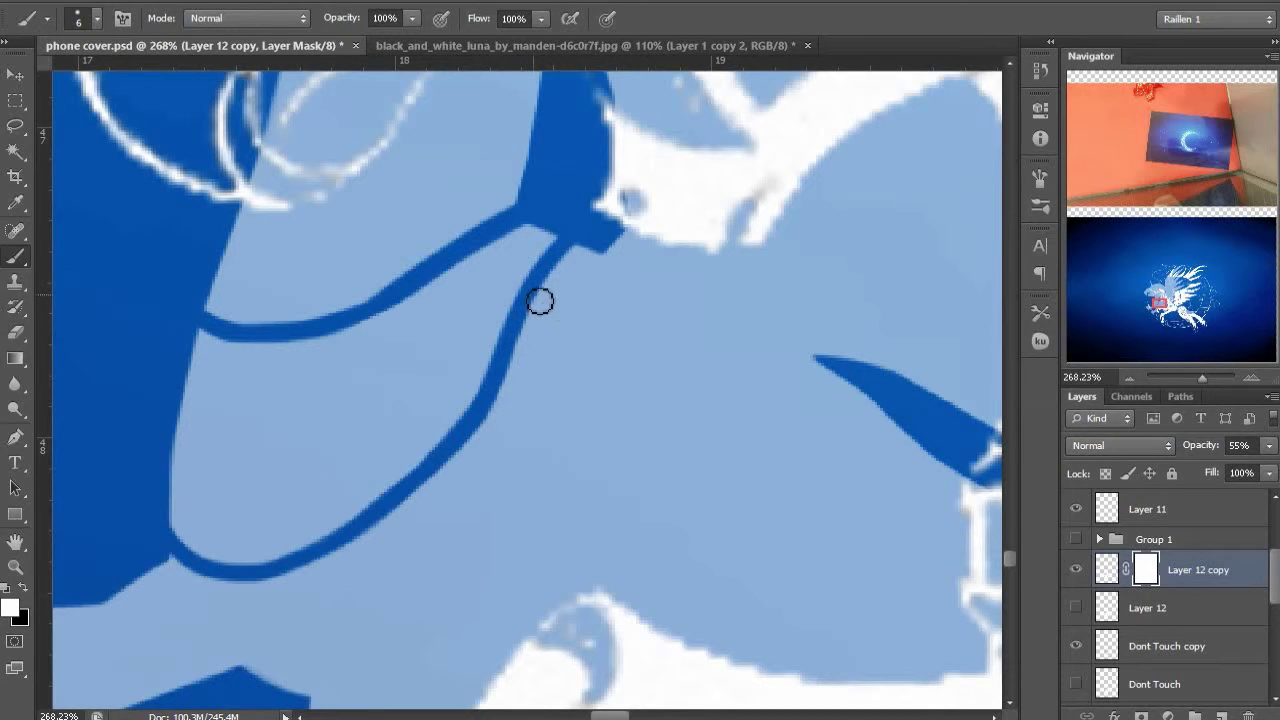
pyautogui.keyDown('alt'); pyautogui.scroll(-4, 540, 301); pyautogui.keyUp('alt')
pyautogui.keyDown('alt'); pyautogui.scroll(3, 400, 389); pyautogui.keyUp('alt')
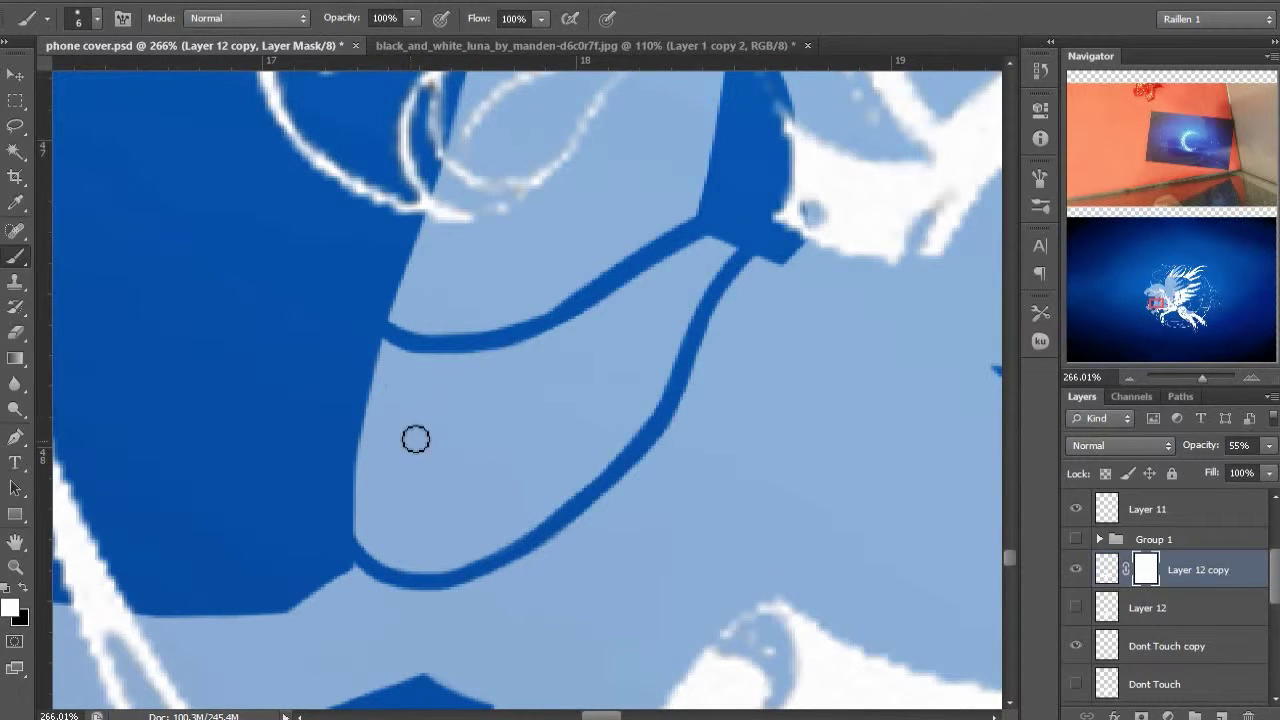
# Mask a small crescent moon emblem on the front of the collar with a size 3 brush
pyautogui.press('x')
pyautogui.press('[')
pyautogui.press('[')
pyautogui.press('[')
pyautogui.moveTo(447, 396)
pyautogui.mouseDown()
pyautogui.moveTo(422, 466)
pyautogui.moveTo(430, 480)
pyautogui.moveTo(458, 407)
pyautogui.moveTo(401, 474)
pyautogui.moveTo(417, 497)
pyautogui.moveTo(475, 462)
pyautogui.moveTo(454, 485)
pyautogui.moveTo(431, 427)
pyautogui.moveTo(409, 474)
pyautogui.moveTo(416, 500)
pyautogui.moveTo(442, 493)
pyautogui.moveTo(415, 464)
pyautogui.moveTo(413, 481)
pyautogui.moveTo(427, 498)
pyautogui.moveTo(428, 436)
pyautogui.mouseUp()
pyautogui.press('x')
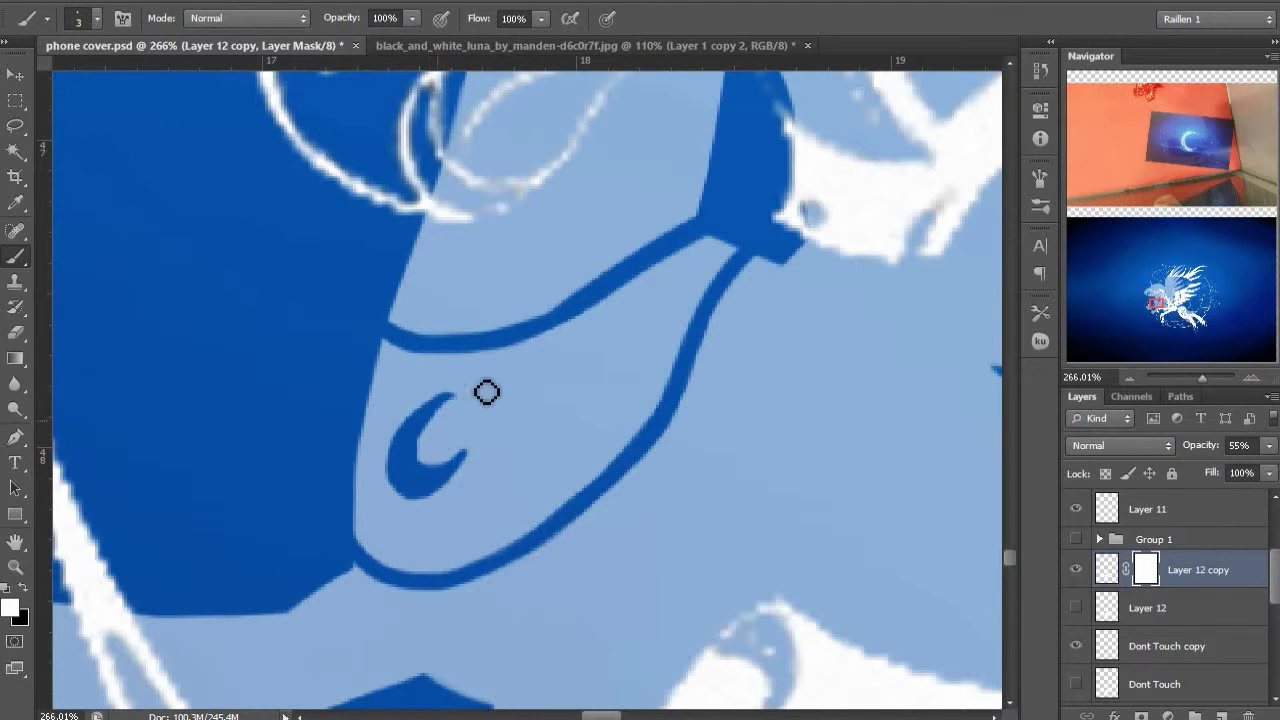
pyautogui.press('x')
pyautogui.moveTo(419, 496)
pyautogui.mouseDown()
pyautogui.moveTo(443, 486)
pyautogui.moveTo(410, 476)
pyautogui.moveTo(470, 456)
pyautogui.mouseUp()
pyautogui.press('x')
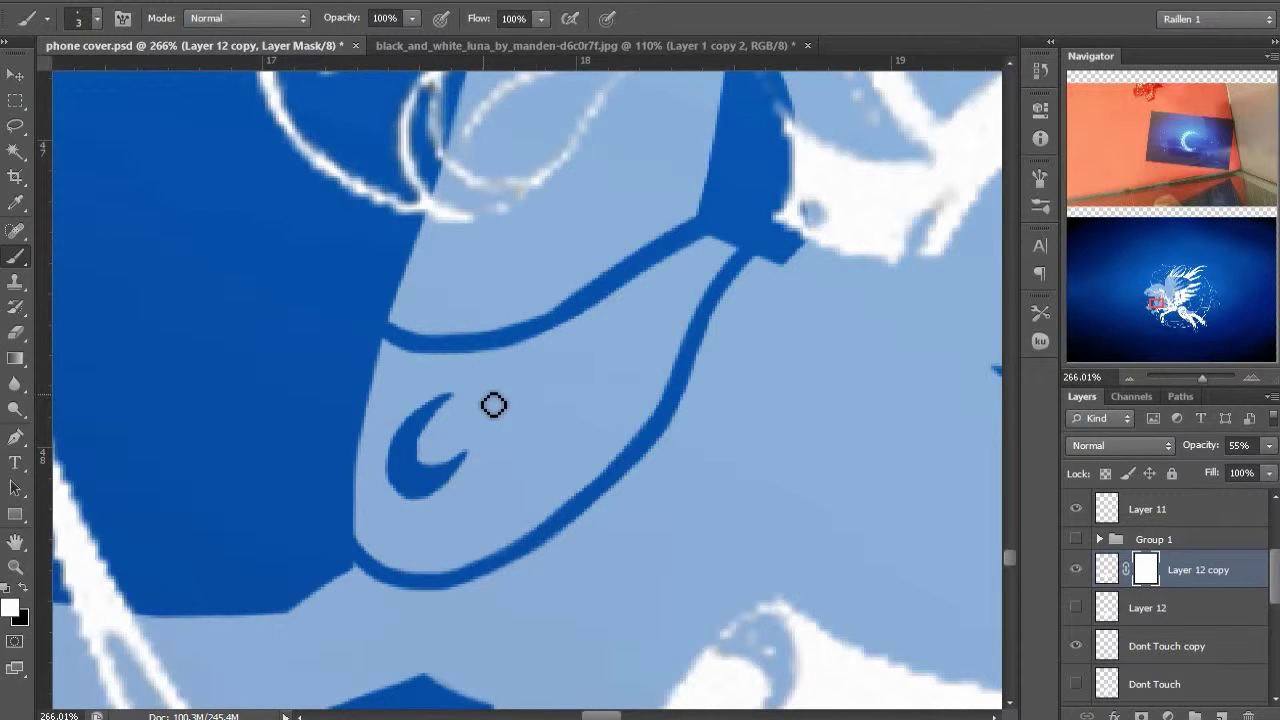
# Increase the mask brush size to 7
pyautogui.scroll(-6, 493, 405)
pyautogui.moveTo(580, 385); pyautogui.dragTo(510, 454)
pyautogui.scroll(4, 510, 453)
pyautogui.press(']')
pyautogui.press(']')
pyautogui.press(']')
pyautogui.press(']')
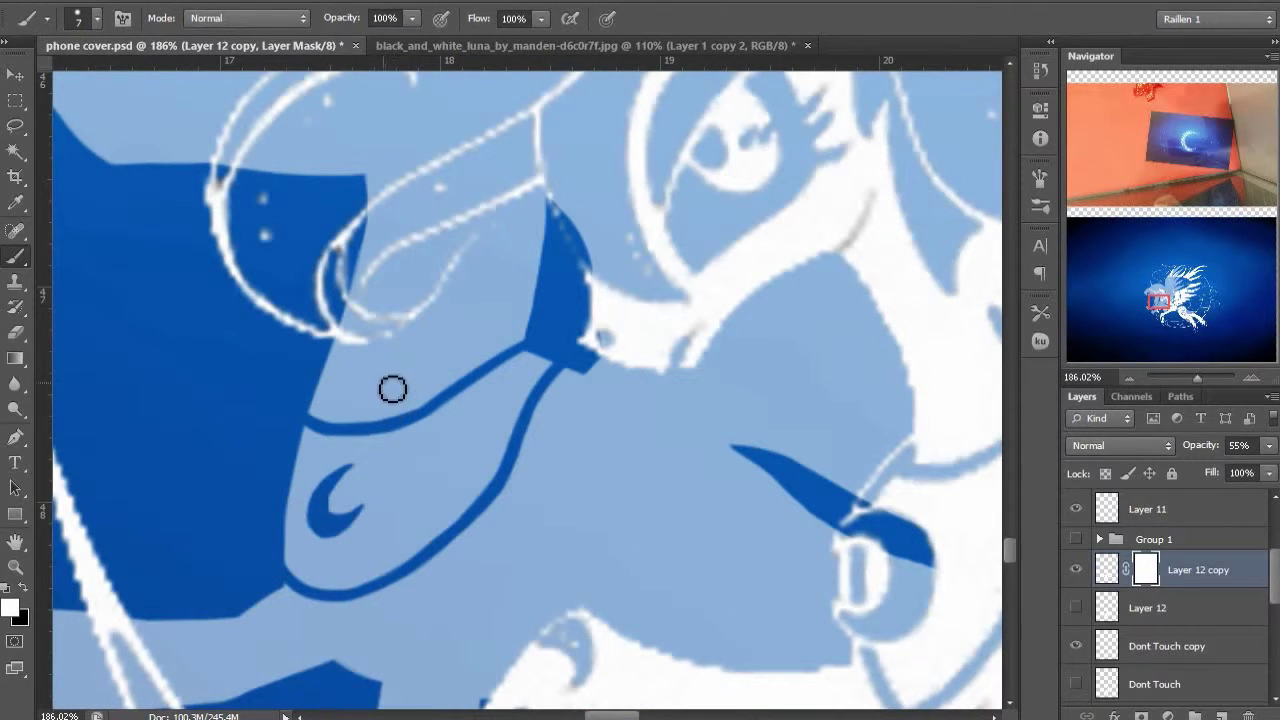
pyautogui.press('x')
pyautogui.press('x')
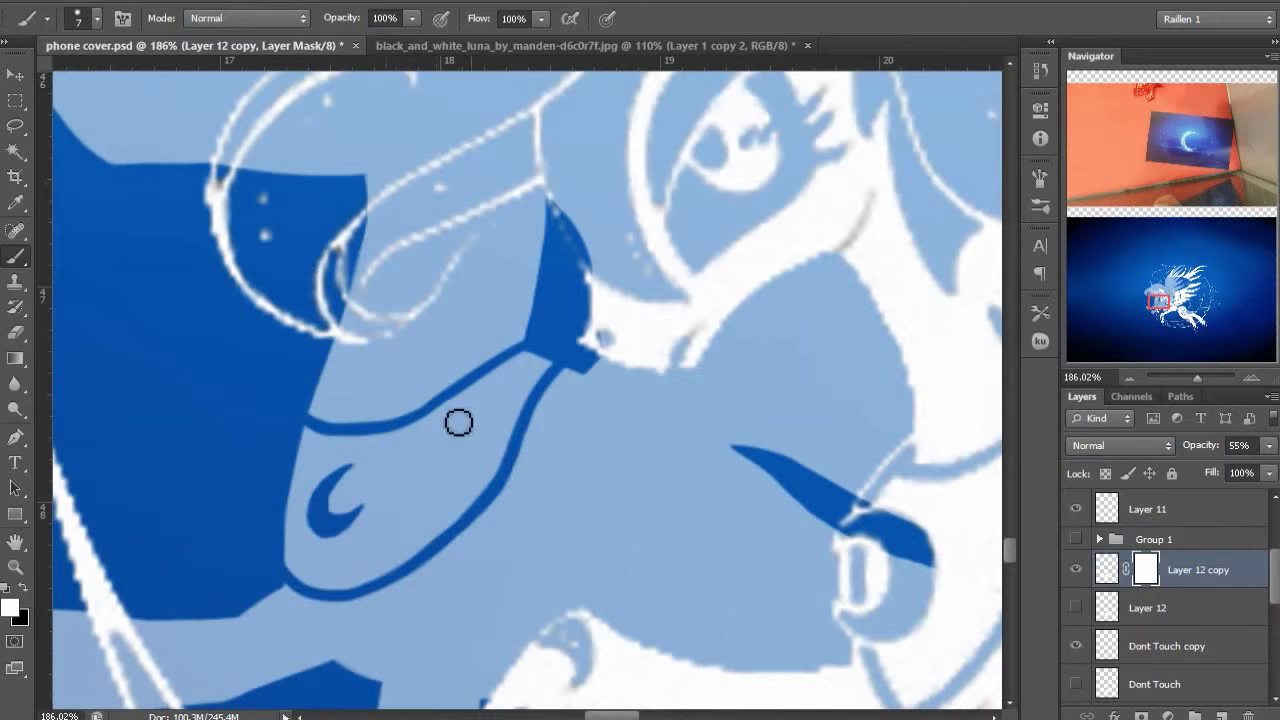
# Reorder Dont Touch copy above Layer 12 and shift its artwork up and right, clear of the silhouette's muzzle
pyautogui.moveTo(466, 495); pyautogui.dragTo(509, 513)
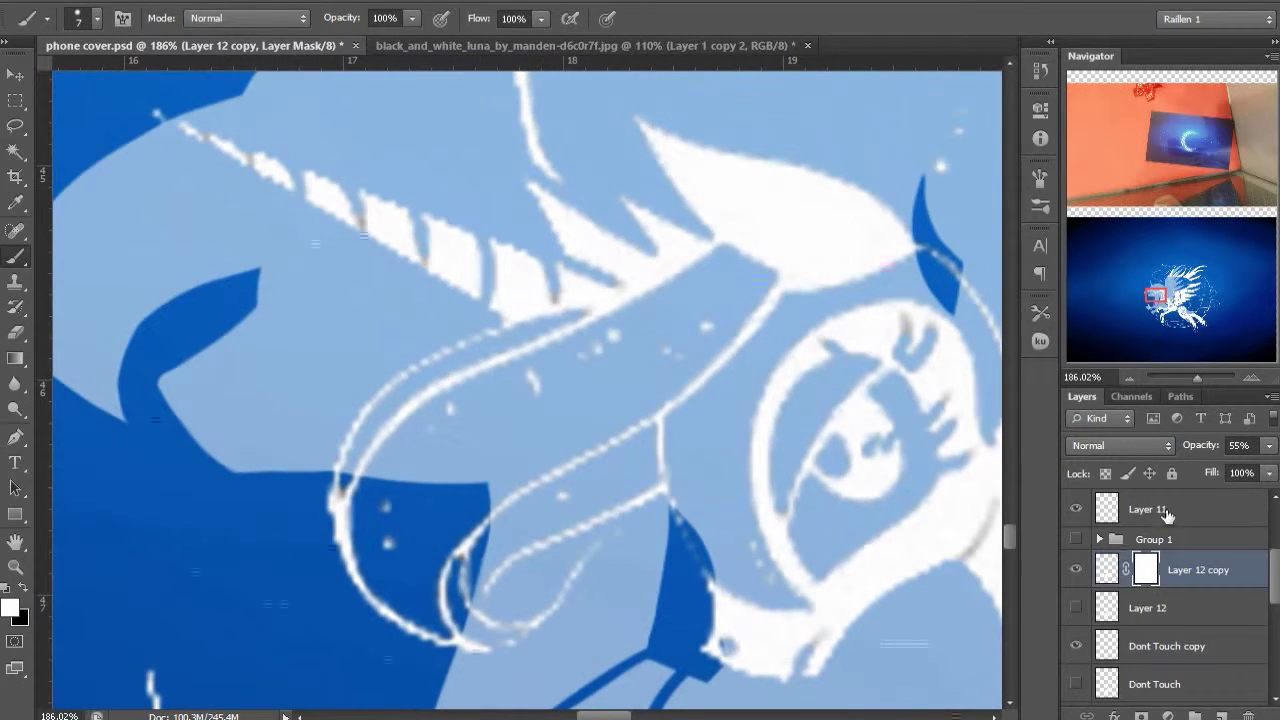
pyautogui.click(1167, 515)
pyautogui.moveTo(1126, 641); pyautogui.dragTo(1120, 592)
pyautogui.scroll(-3, 600, 390)
pyautogui.moveTo(580, 374); pyautogui.dragTo(445, 284)
pyautogui.press('v')
pyautogui.moveTo(717, 465); pyautogui.dragTo(684, 282)
pyautogui.scroll(2, 684, 282)
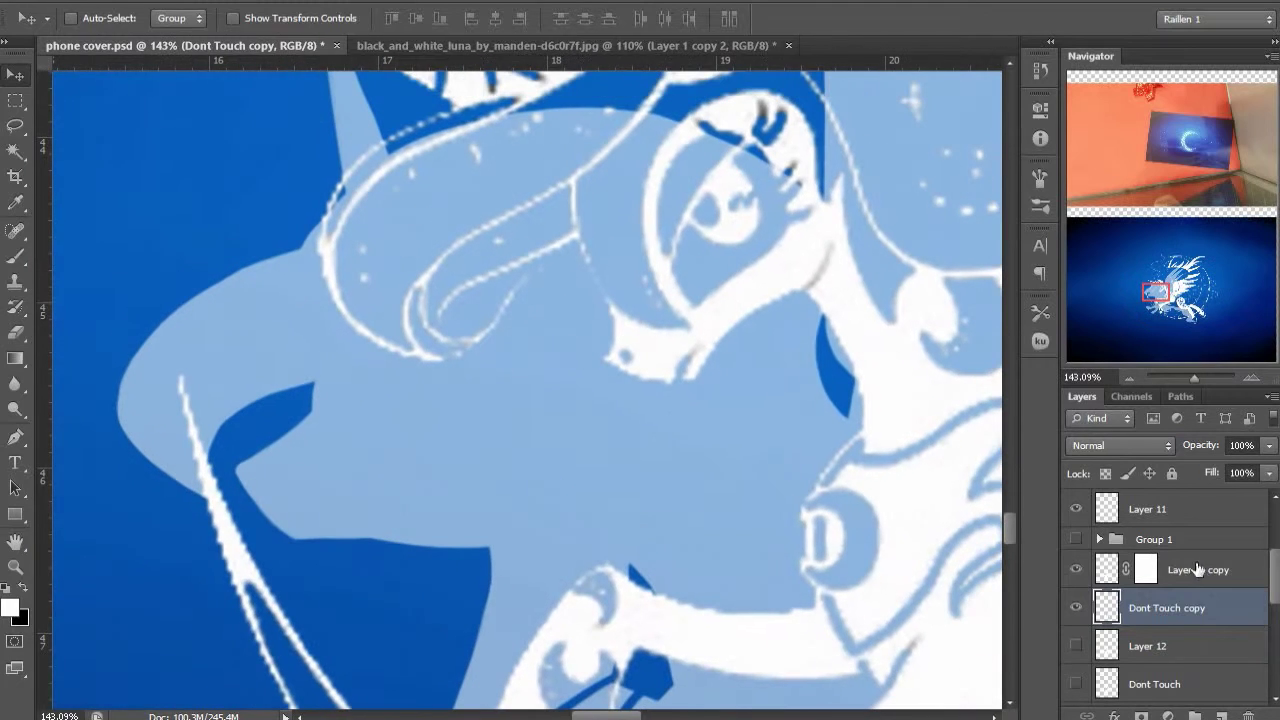
# Mask a small nostril and a thin mouth line on the muzzle in Layer 12 copy's mask
pyautogui.click(1198, 569)
pyautogui.press('b')
pyautogui.press('x')
pyautogui.press('x')
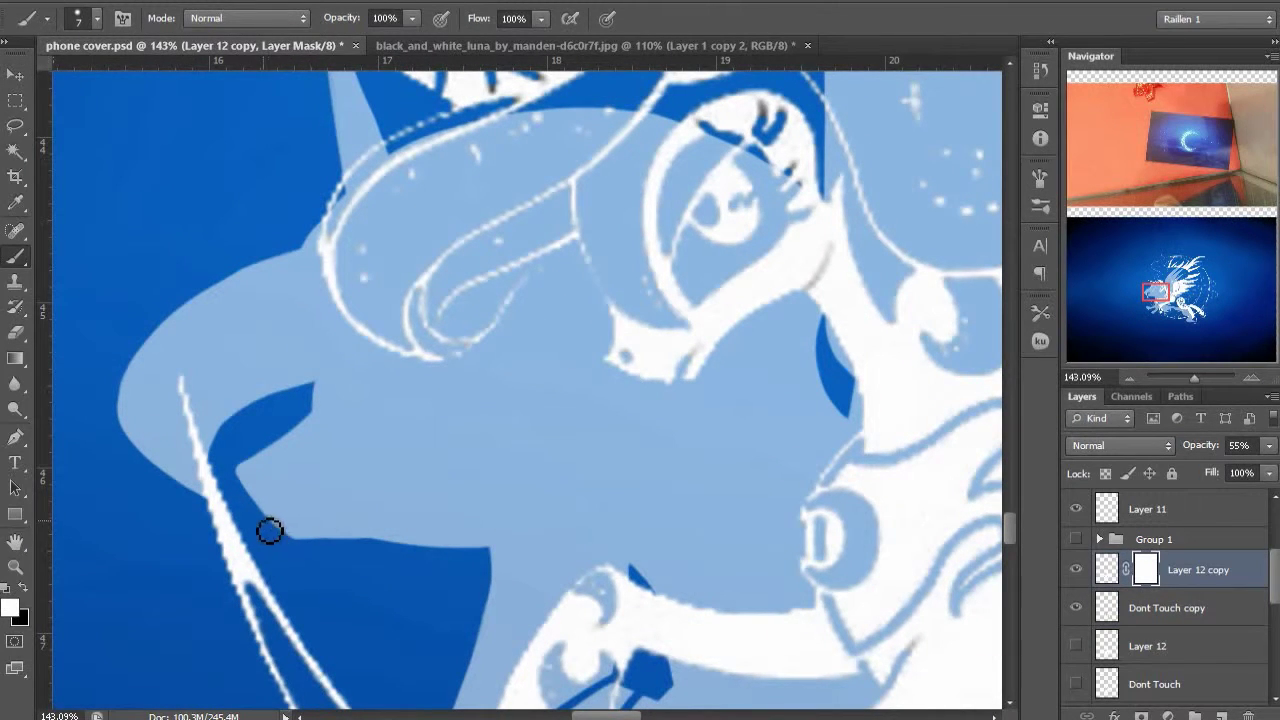
pyautogui.press('x')
pyautogui.moveTo(270, 526); pyautogui.dragTo(340, 508)
pyautogui.press('x')
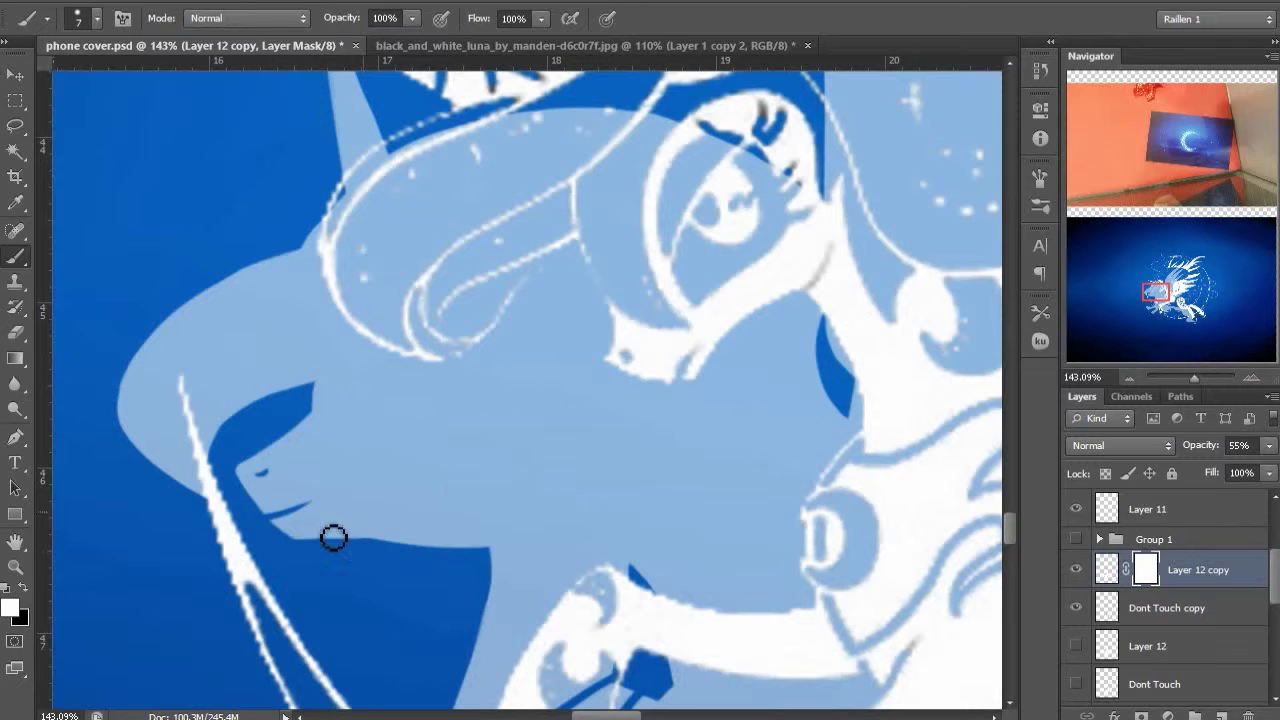
# Extend the mouth line toward the cheek and refine its tapered shape on the mask
pyautogui.press('x')
pyautogui.press('x')
pyautogui.moveTo(283, 520)
pyautogui.mouseDown()
pyautogui.moveTo(326, 511)
pyautogui.moveTo(306, 532)
pyautogui.moveTo(318, 521)
pyautogui.mouseUp()
pyautogui.press('x')
pyautogui.press('x')
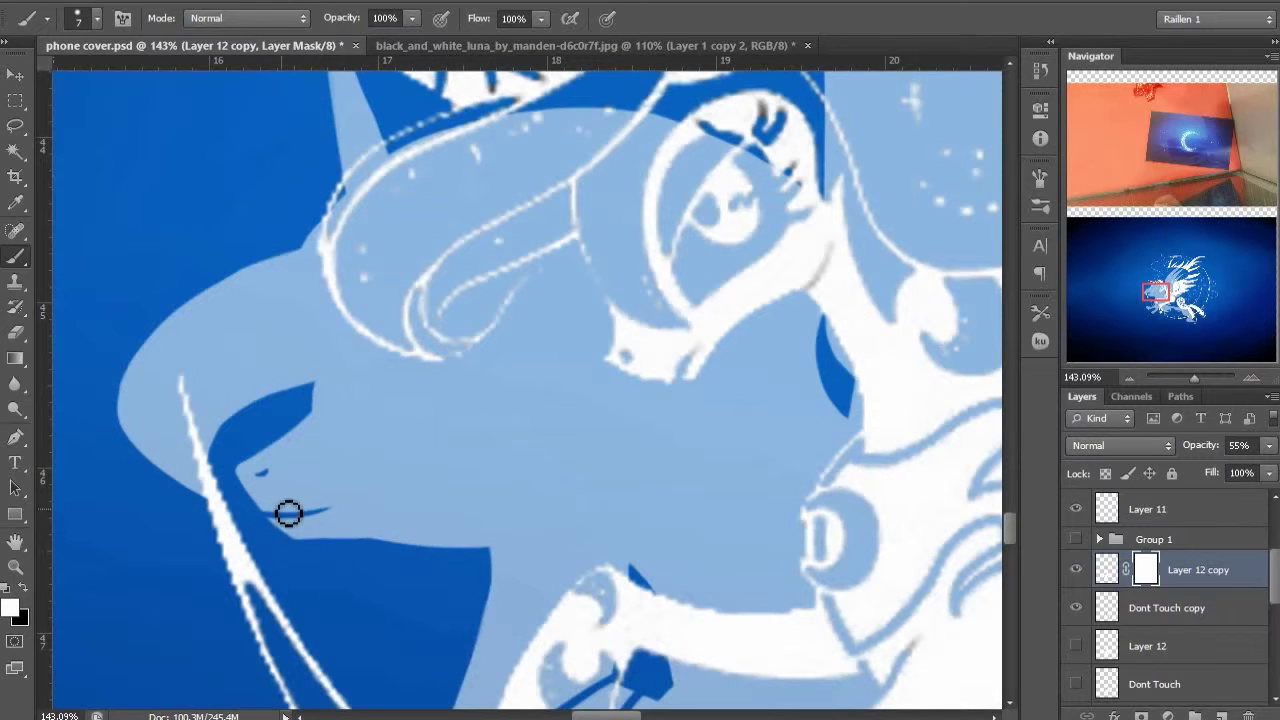
# Show the Group 1 sketch and mask a slanted almond-shaped eye outline inside the head circle
pyautogui.moveTo(626, 326); pyautogui.dragTo(596, 361)
pyautogui.press('x')
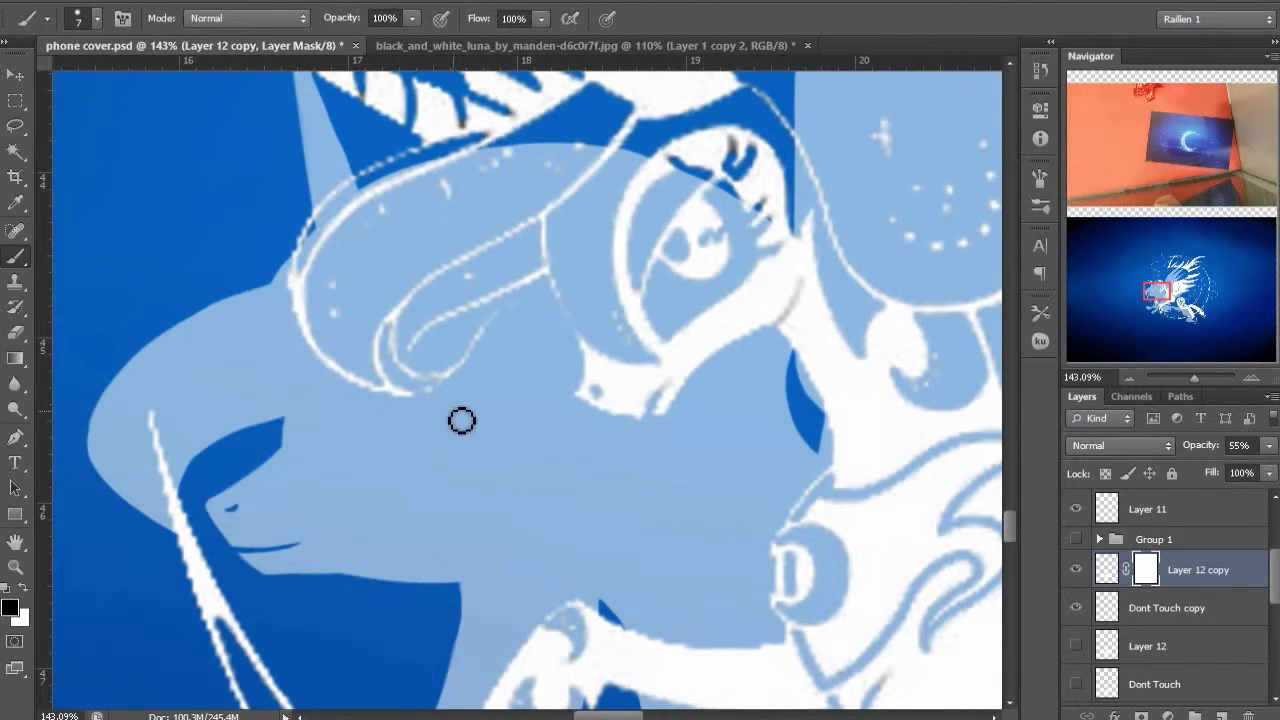
pyautogui.click(1076, 539)
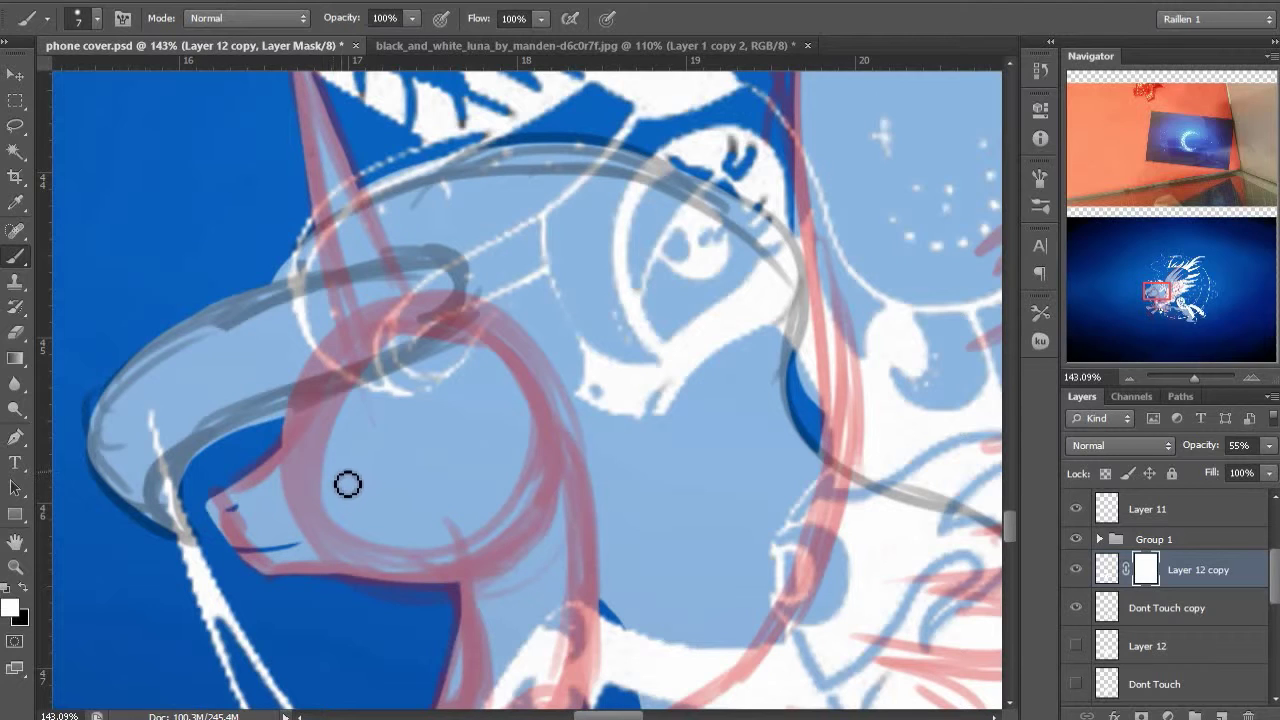
pyautogui.moveTo(332, 474); pyautogui.dragTo(397, 397)
pyautogui.moveTo(361, 440)
pyautogui.mouseDown()
pyautogui.moveTo(468, 390)
pyautogui.moveTo(368, 485)
pyautogui.moveTo(348, 487)
pyautogui.moveTo(453, 455)
pyautogui.moveTo(466, 395)
pyautogui.moveTo(458, 433)
pyautogui.moveTo(352, 467)
pyautogui.mouseUp()
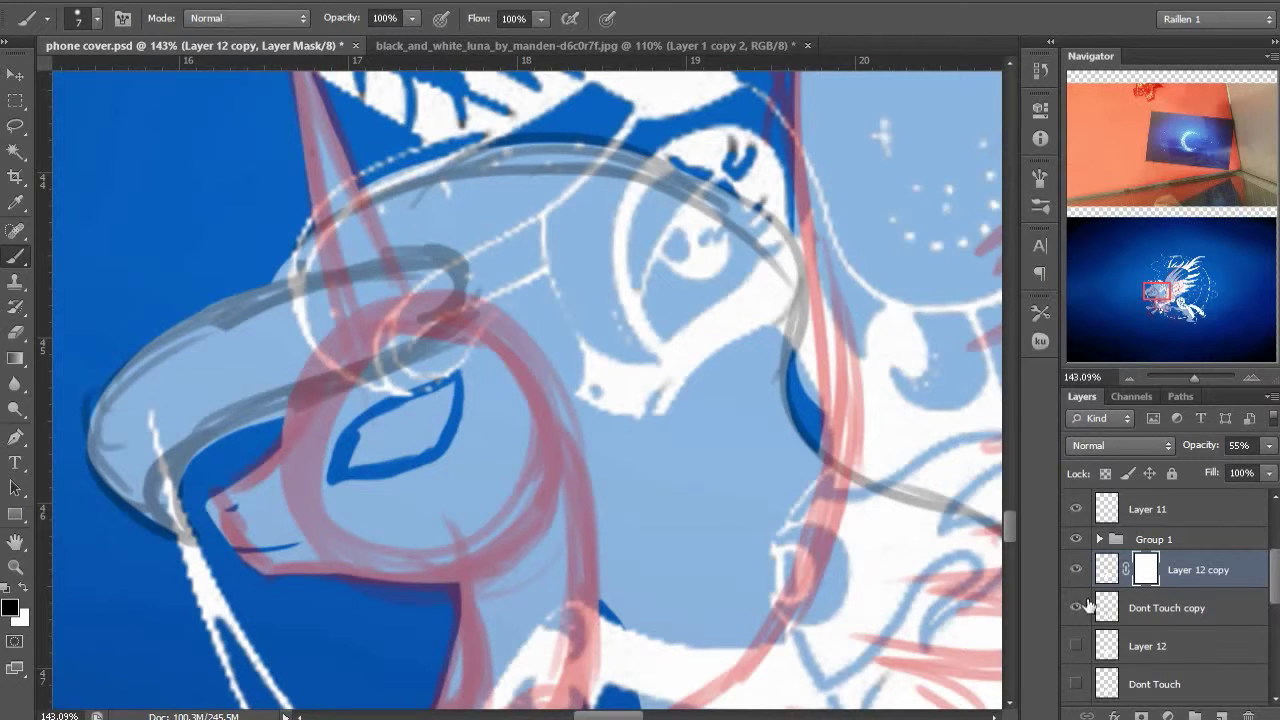
# Hide the Group 1 sketch and fill in the whole eye shape on the mask
pyautogui.click(1076, 539)
pyautogui.scroll(2, 357, 448)
pyautogui.moveTo(414, 413)
pyautogui.mouseDown()
pyautogui.moveTo(513, 355)
pyautogui.moveTo(519, 388)
pyautogui.moveTo(503, 429)
pyautogui.moveTo(422, 420)
pyautogui.moveTo(475, 381)
pyautogui.moveTo(457, 434)
pyautogui.mouseUp()
# Extend the rear of the masked eye on Layer 12 copy's mask into a fuller, rounded curve with a size 7 brush
pyautogui.click(1075, 539)
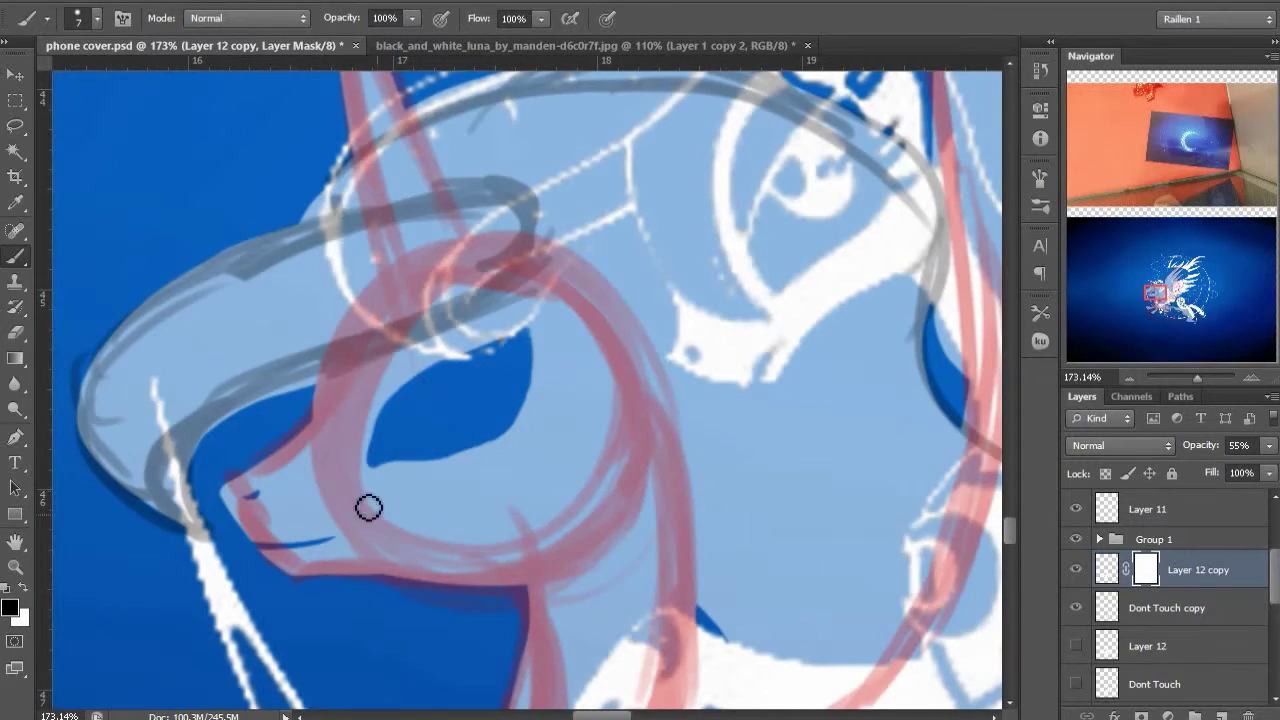
pyautogui.press('x')
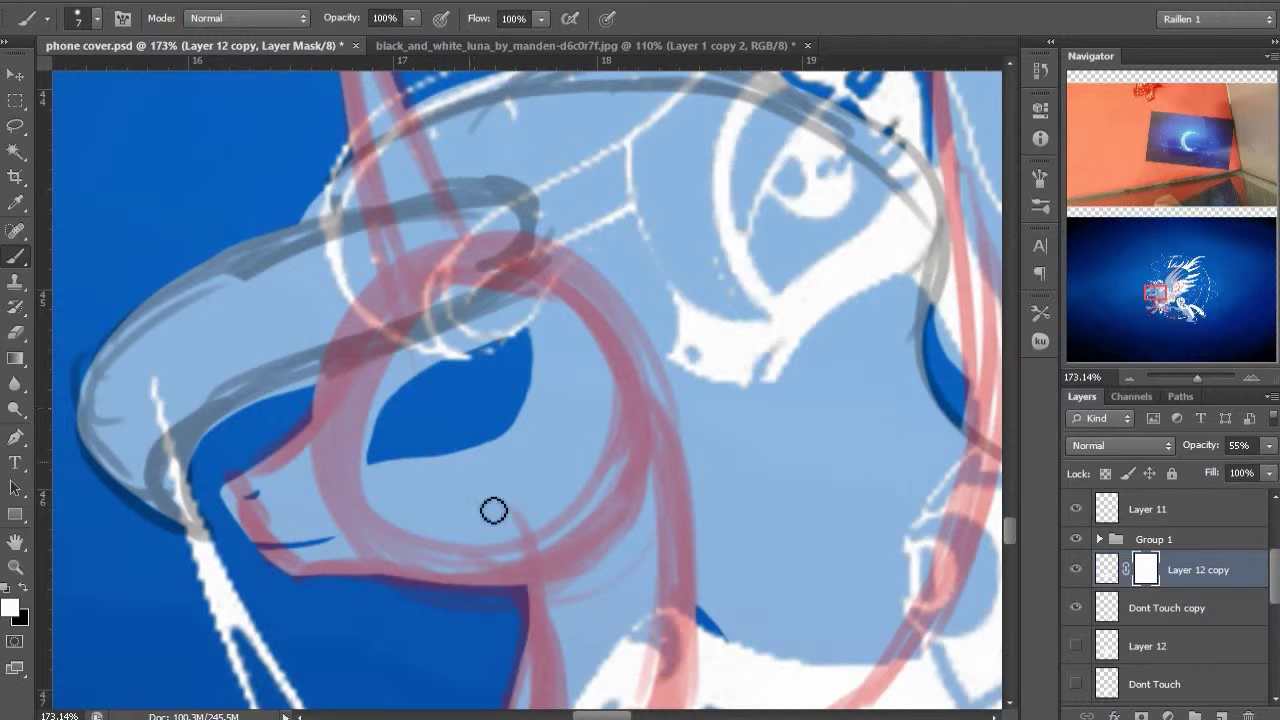
pyautogui.press('x')
pyautogui.moveTo(529, 429); pyautogui.dragTo(545, 404)
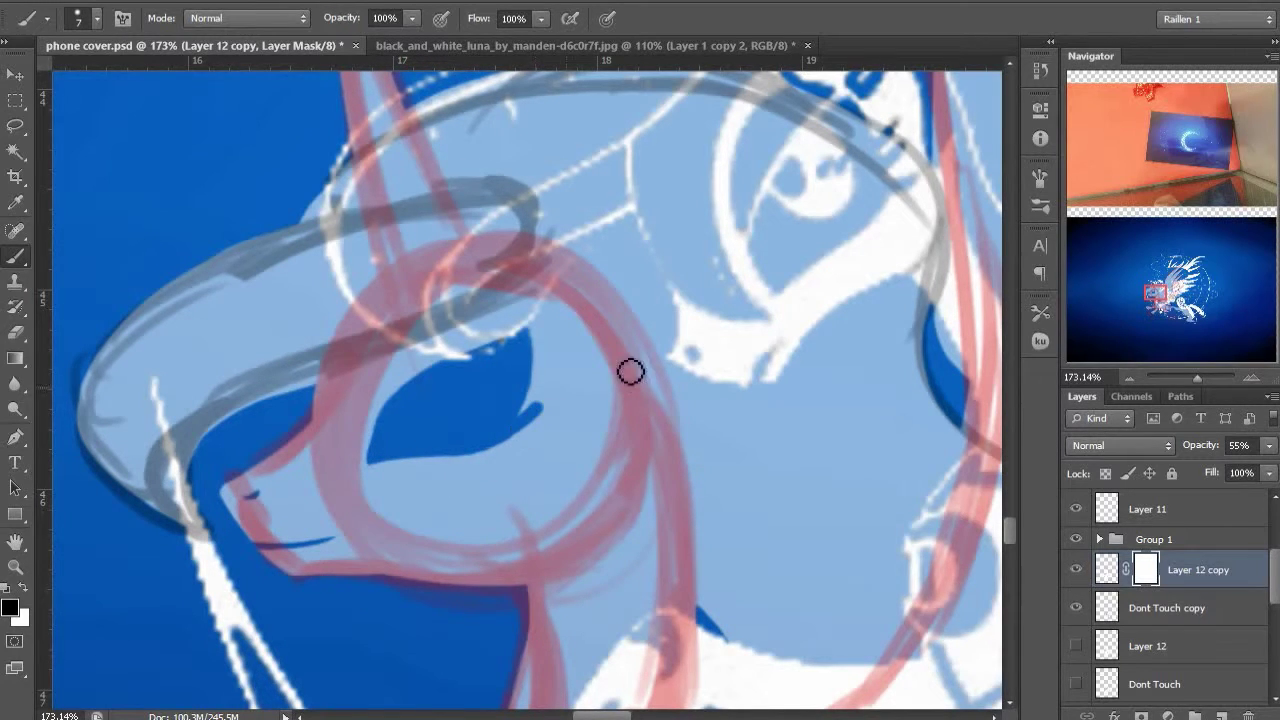
pyautogui.moveTo(536, 347)
pyautogui.mouseDown()
pyautogui.moveTo(531, 417)
pyautogui.moveTo(500, 447)
pyautogui.mouseUp()
pyautogui.press('x')
pyautogui.press('x')
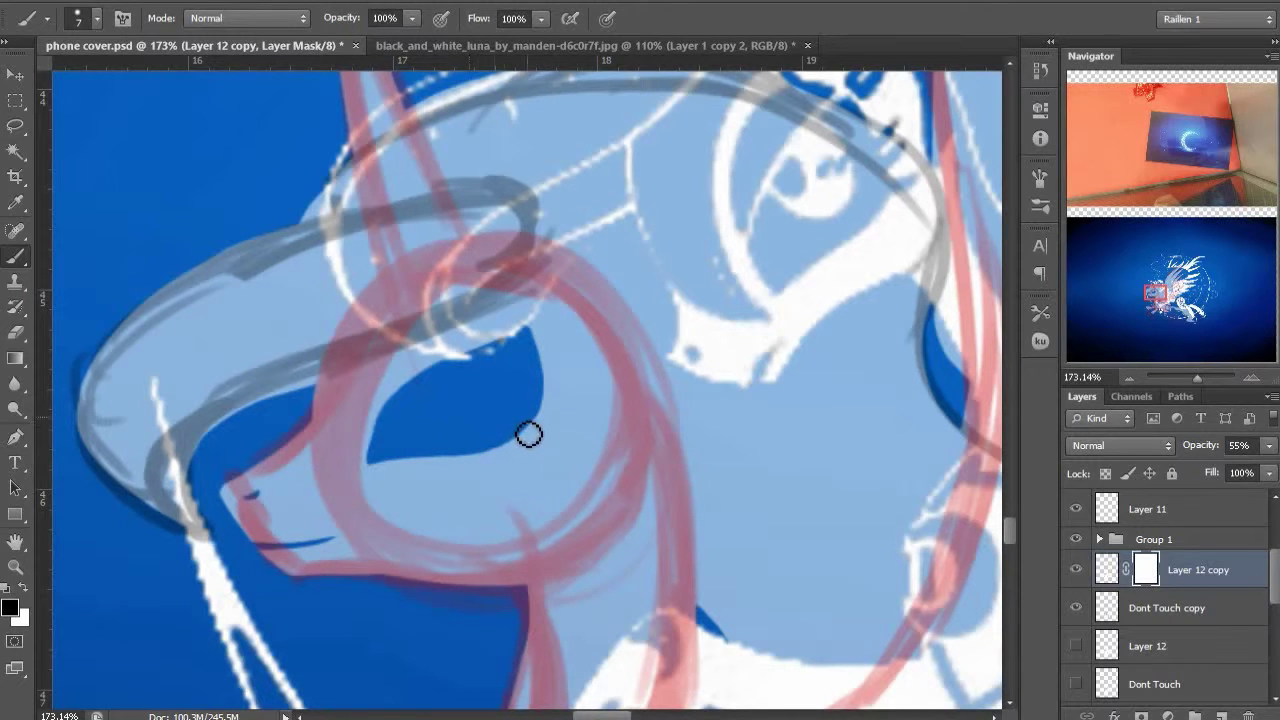
# Smooth the eye's front and upper edge by correcting its outline on the mask
pyautogui.press('x')
pyautogui.moveTo(408, 420); pyautogui.dragTo(358, 486)
pyautogui.press('x')
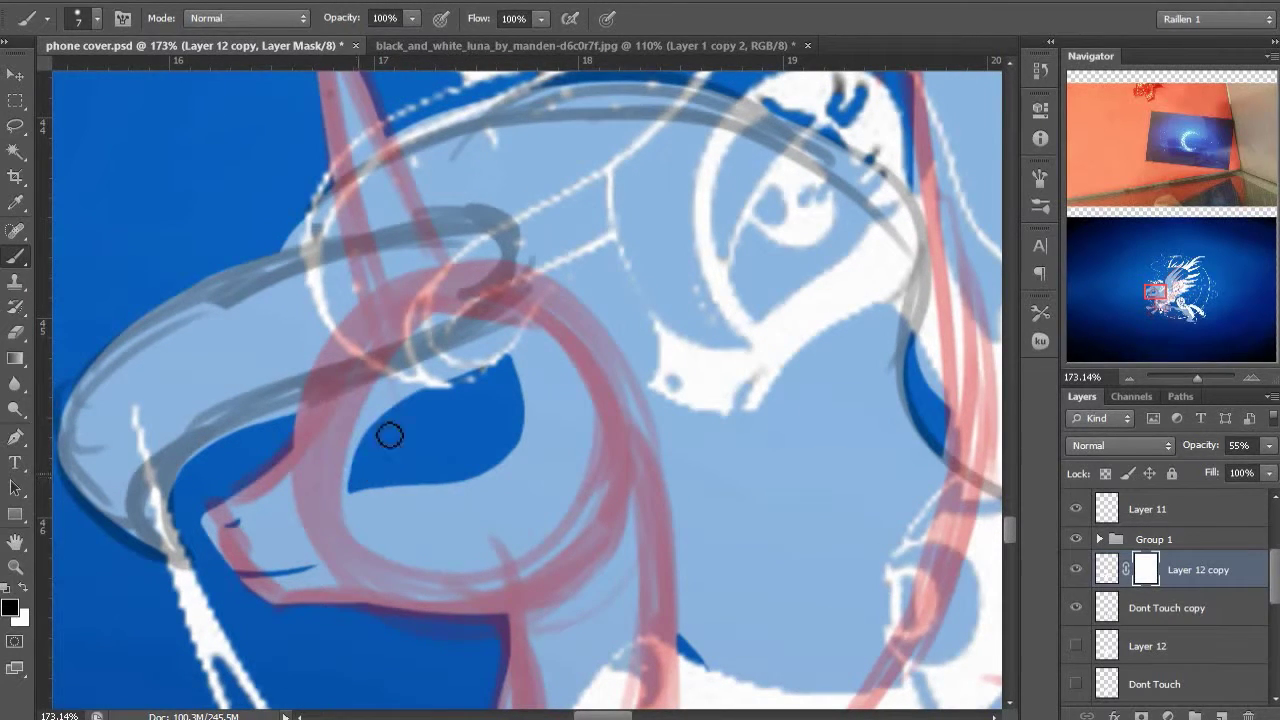
pyautogui.press('x')
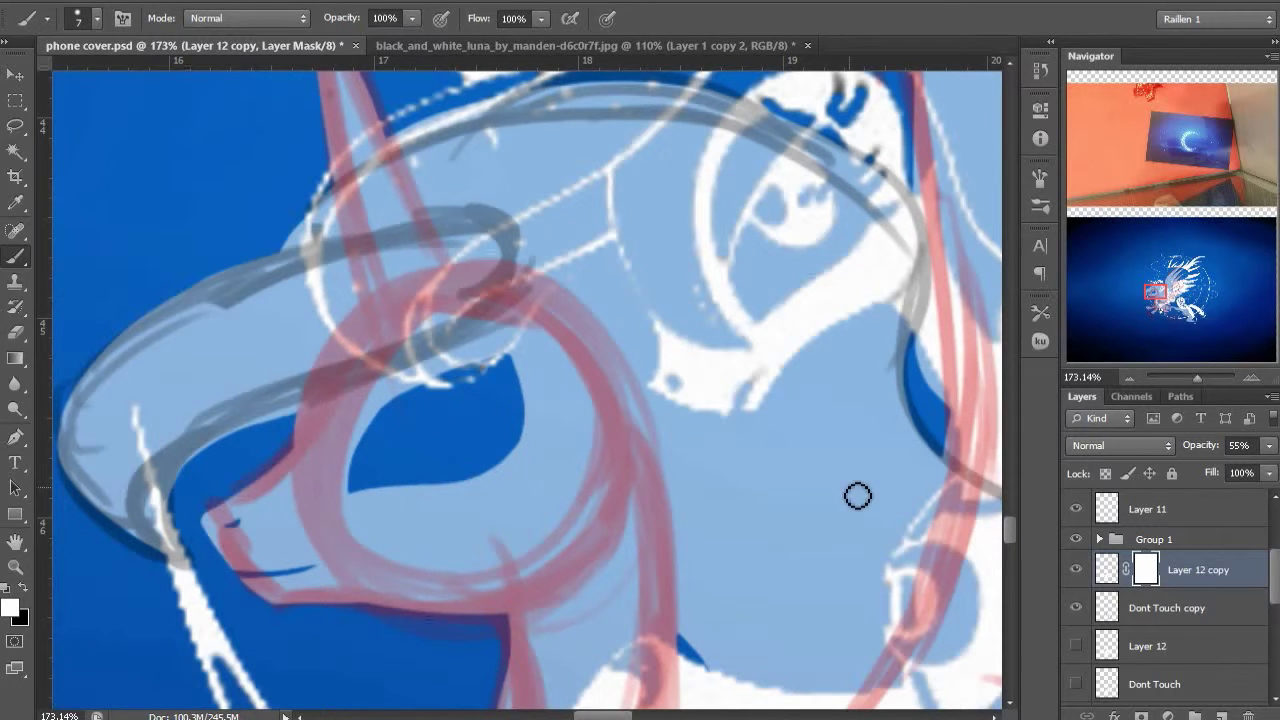
# Reposition the Dont Touch copy reference artwork relative to the sketched head, and return to painting on Layer 12 copy's mask
pyautogui.click(1190, 609)
pyautogui.click(1077, 607)
pyautogui.click(1077, 607)
pyautogui.scroll(-3, 777, 440)
pyautogui.hotkey('ctrl', 't')
pyautogui.moveTo(831, 278); pyautogui.dragTo(535, 430)
pyautogui.press('Return')
pyautogui.moveTo(588, 462); pyautogui.dragTo(756, 362)
pyautogui.moveTo(525, 435)
pyautogui.mouseDown()
pyautogui.moveTo(575, 448)
pyautogui.moveTo(577, 494)
pyautogui.mouseUp()
pyautogui.click(1146, 569)
pyautogui.press('b')
# Curve the eye's upper rim and round off its upper rear corner on the mask
pyautogui.press('x')
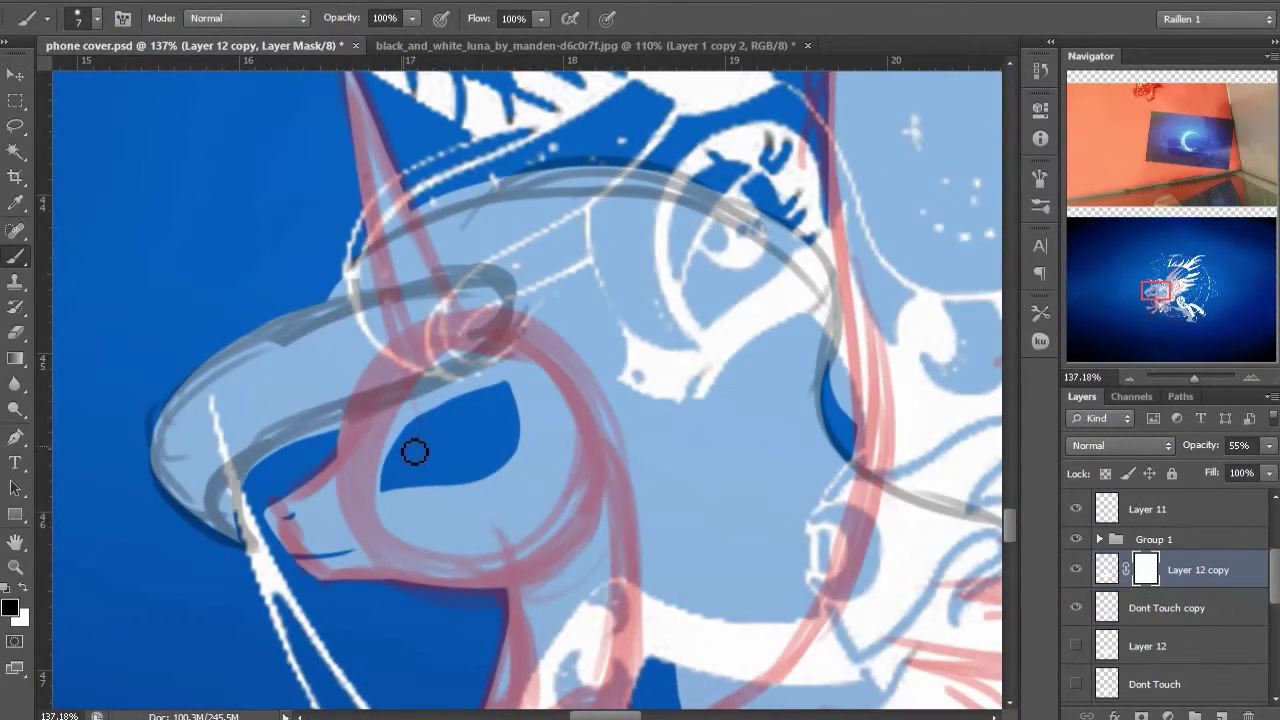
pyautogui.press('x')
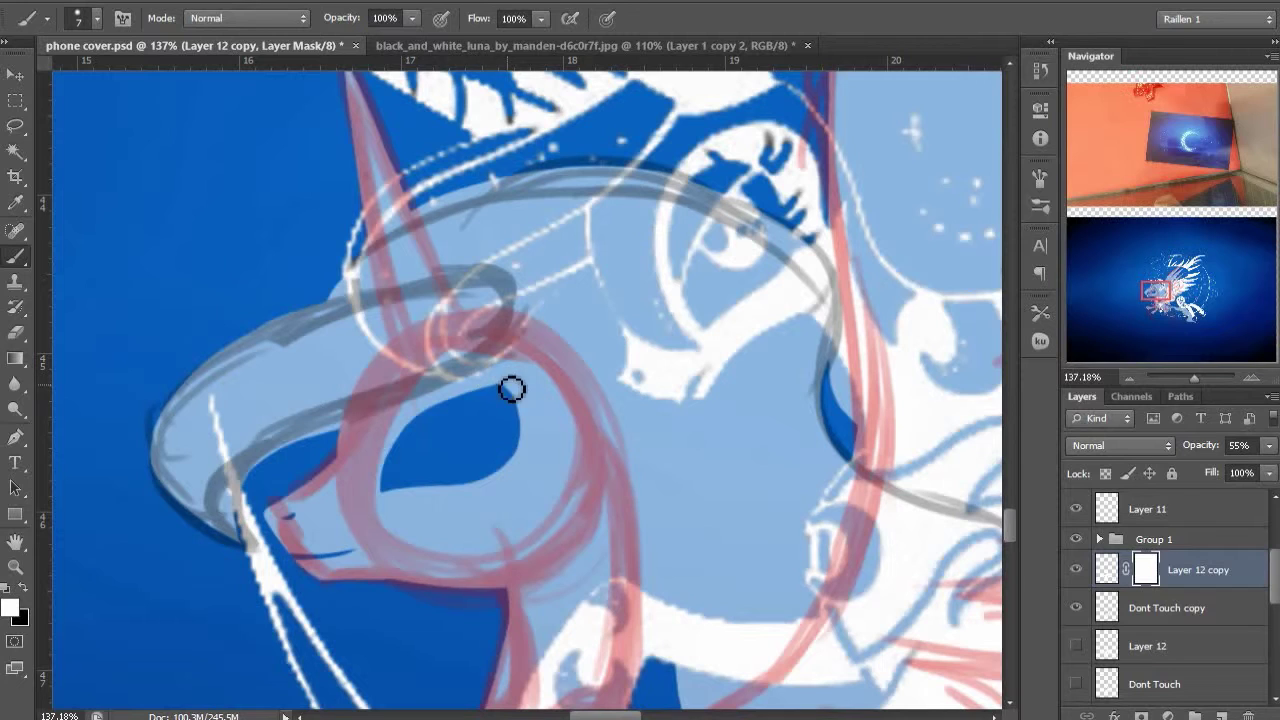
pyautogui.scroll(1, 468, 445)
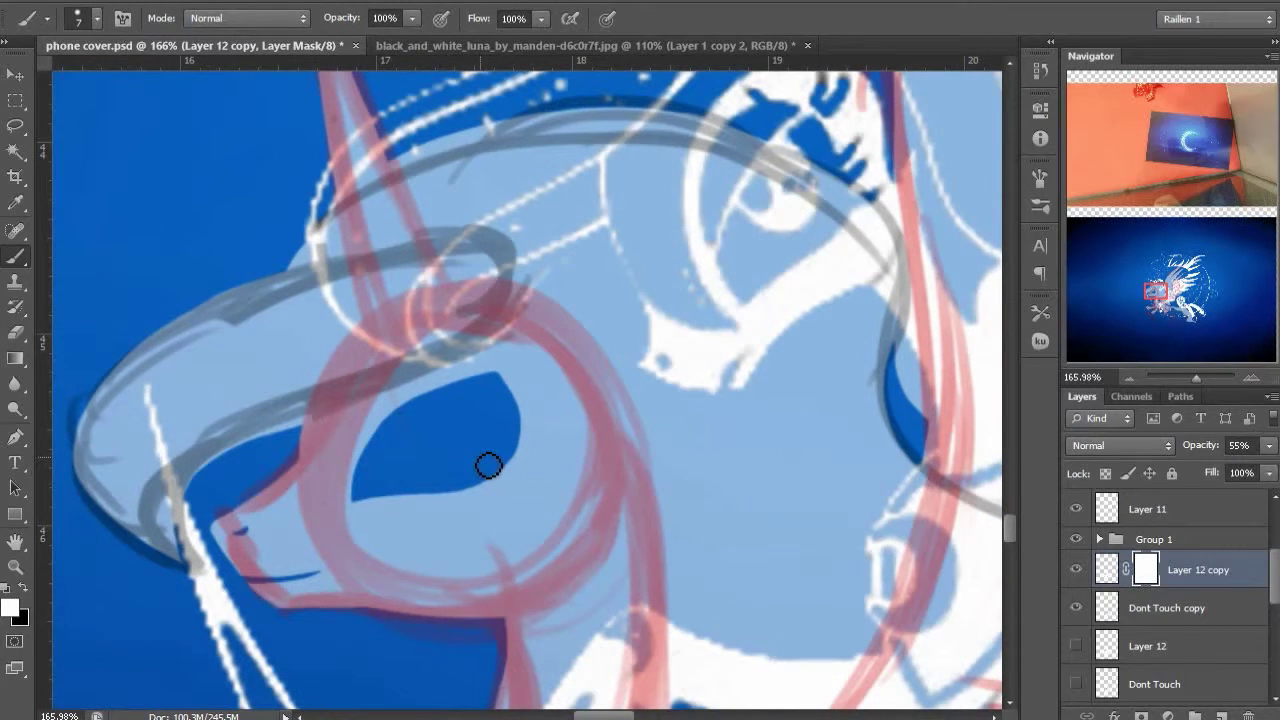
# Mask small eyelashes above the eye's upper rear corner and three short ones behind it with a size 3 brush
pyautogui.press('x')
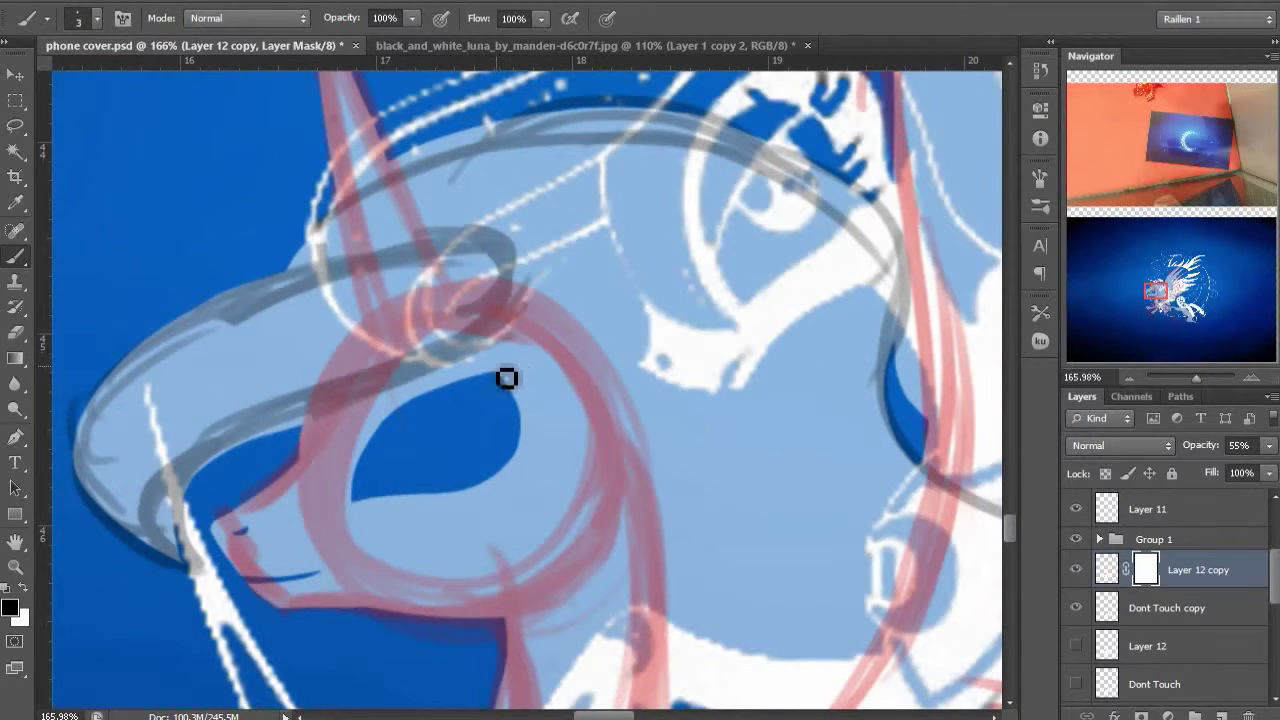
pyautogui.moveTo(503, 376); pyautogui.dragTo(525, 359)
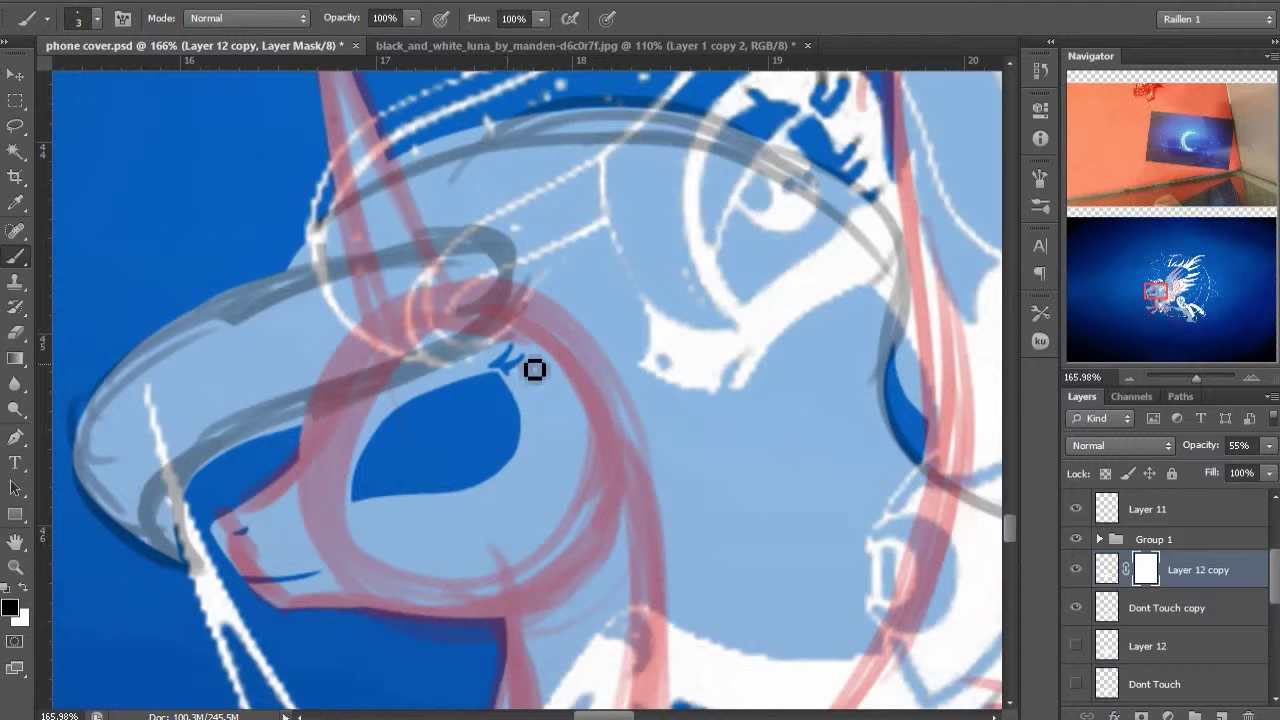
pyautogui.press('x')
pyautogui.press('x')
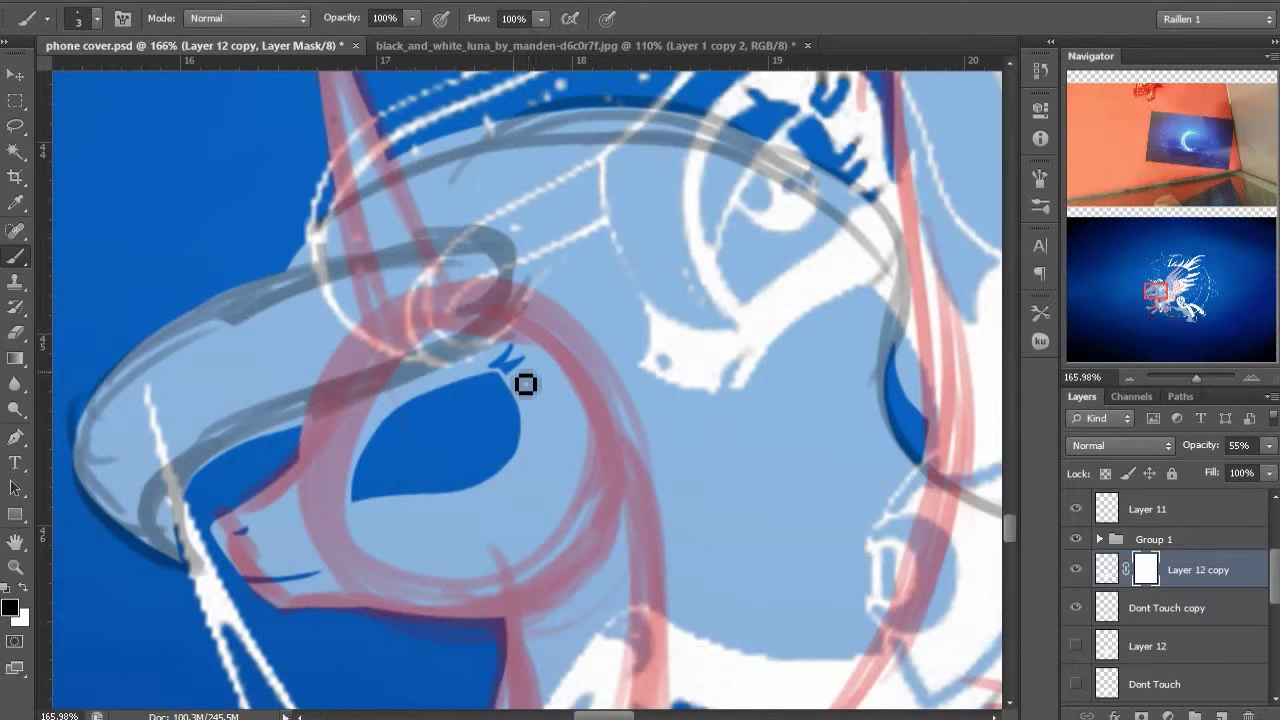
pyautogui.moveTo(529, 428); pyautogui.dragTo(538, 431)
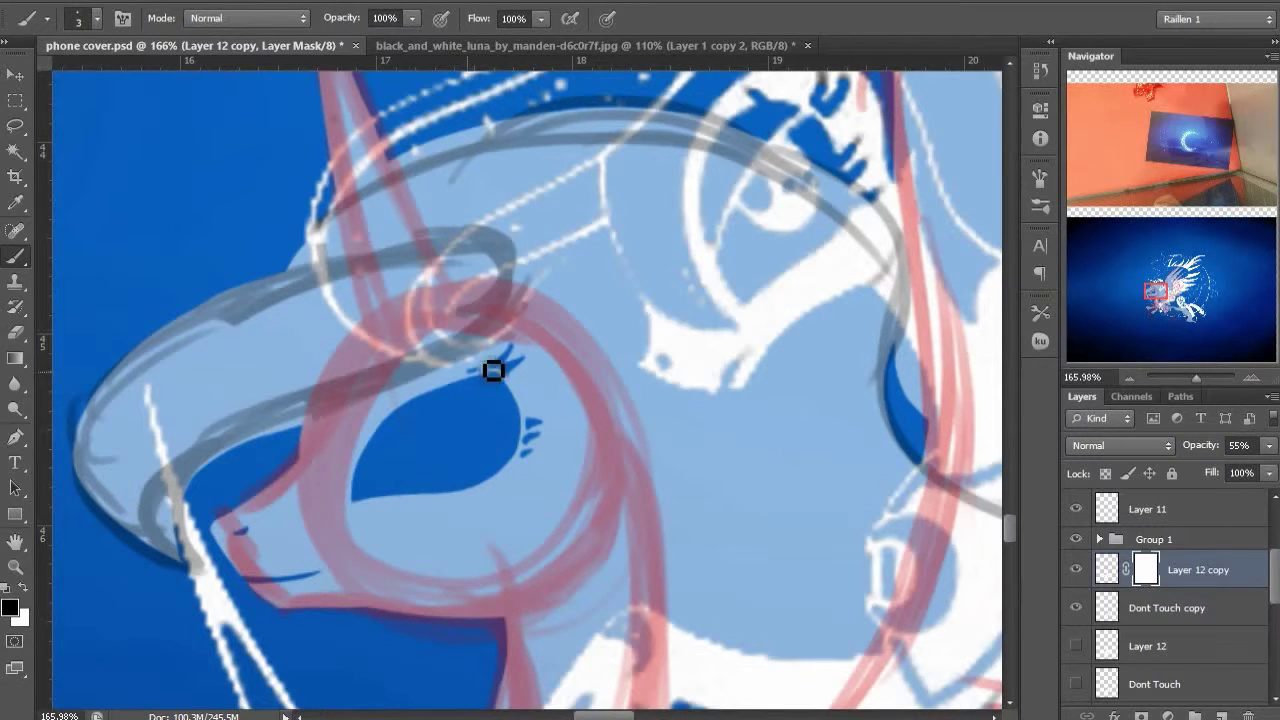
# Restore a large rounded iris hanging from the upper rim inside the masked eye
pyautogui.press('x')
pyautogui.moveTo(406, 403)
pyautogui.mouseDown()
pyautogui.moveTo(449, 449)
pyautogui.moveTo(451, 426)
pyautogui.moveTo(482, 440)
pyautogui.mouseUp()
pyautogui.press('x')
pyautogui.press('x')
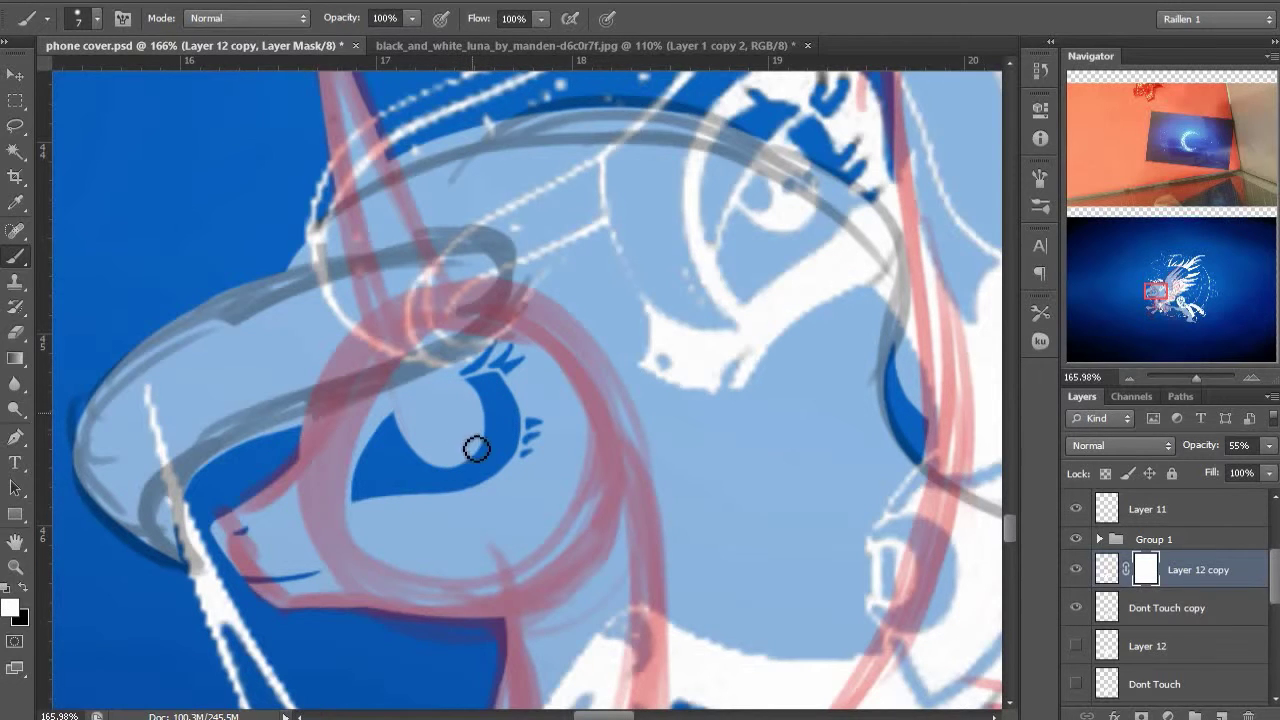
# Mask an oval pupil in the front part of the iris and refine its edges with a size 2 brush
pyautogui.press('x')
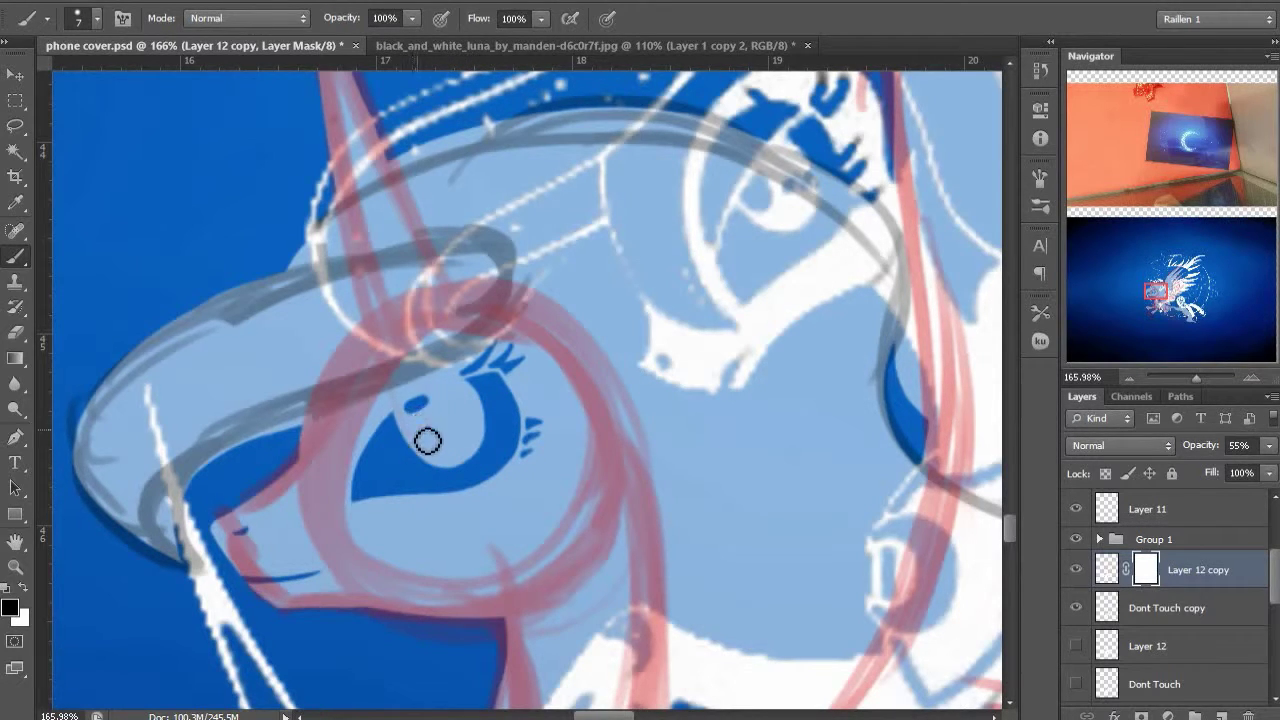
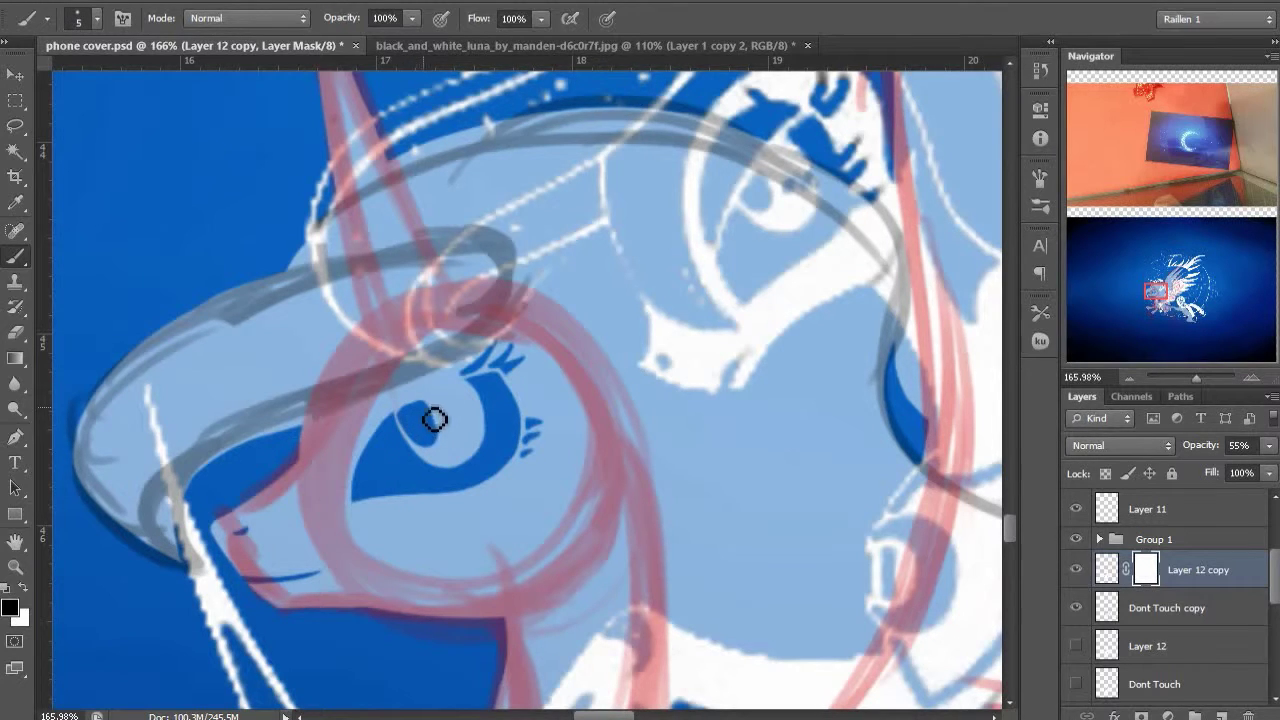
pyautogui.press('x')
pyautogui.scroll(4, 343, 410)
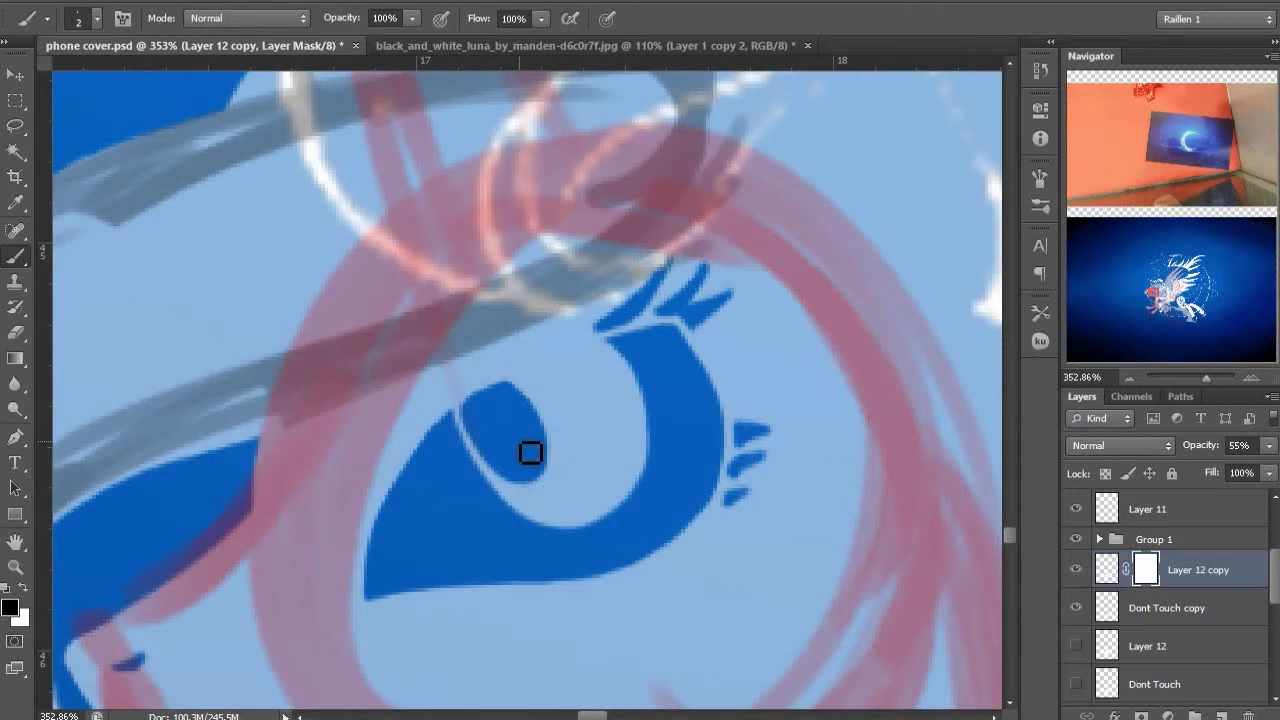
pyautogui.scroll(-6, 615, 415)
pyautogui.scroll(4, 635, 450)
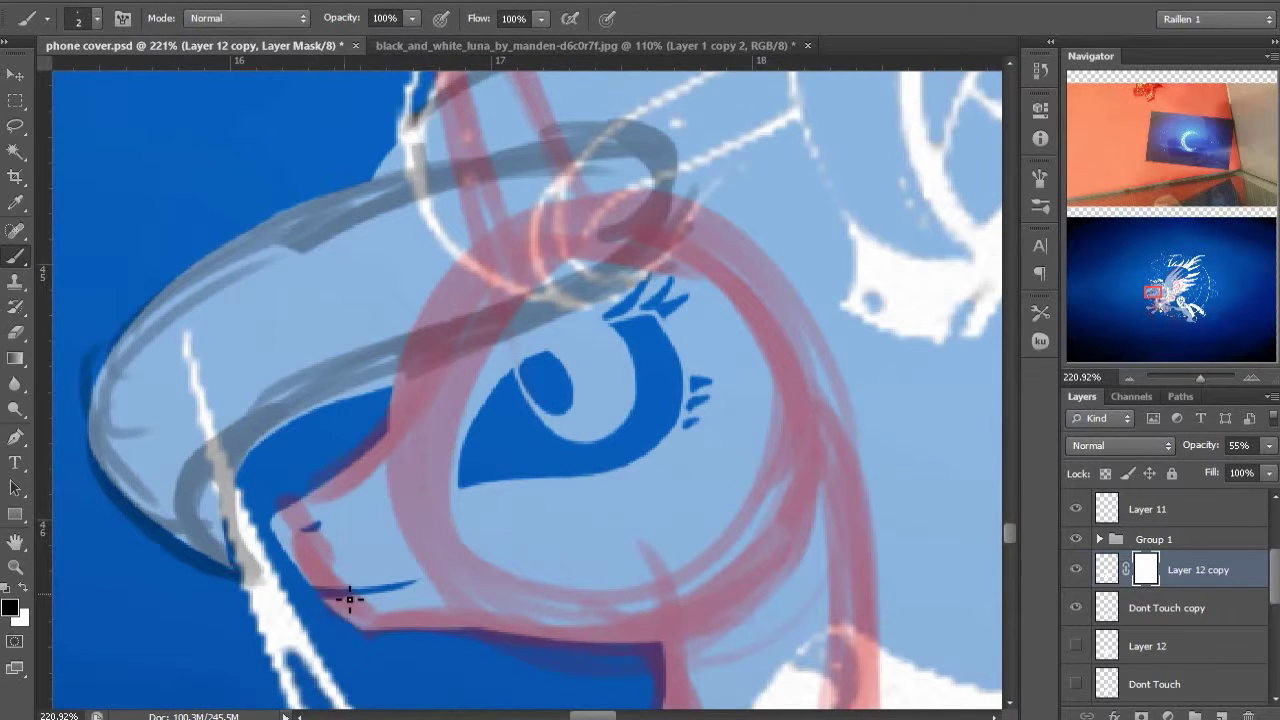
pyautogui.moveTo(603, 391); pyautogui.dragTo(482, 497)
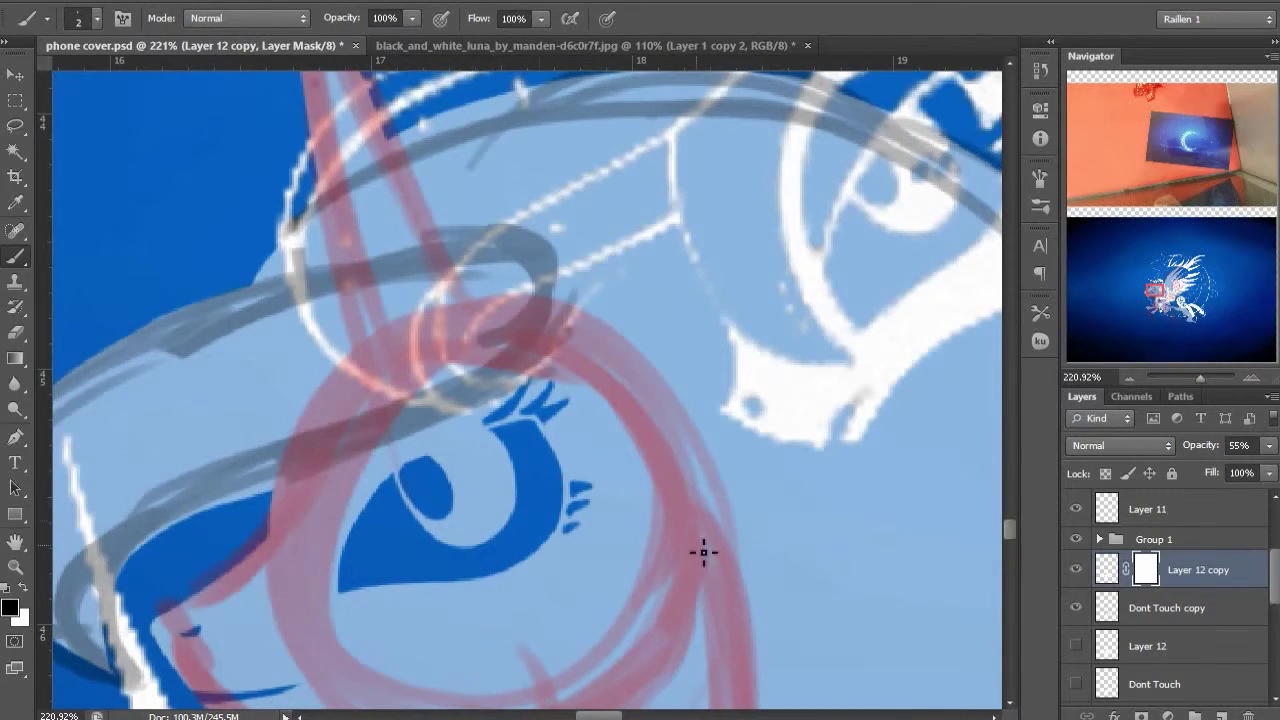
pyautogui.scroll(-3, 586, 449)
pyautogui.scroll(2, 553, 412)
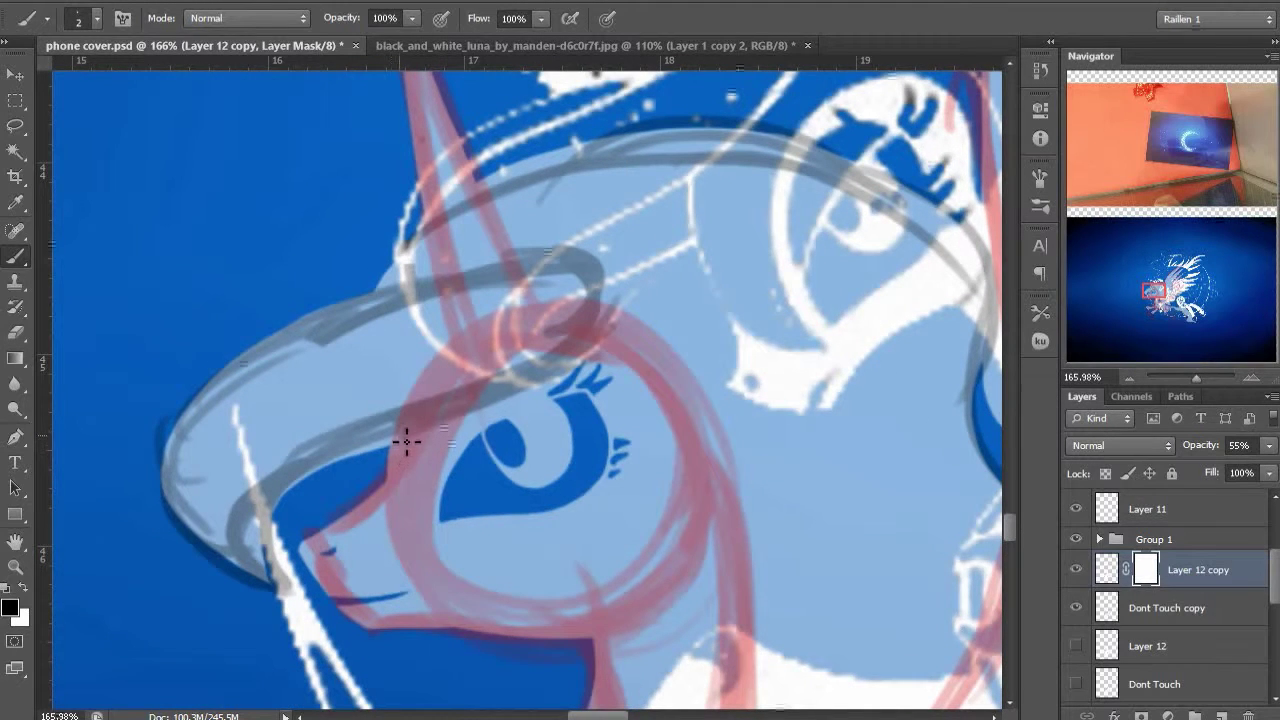
# Hide the Dont Touch copy reference and Group 1 sketch to examine the silhouette, and compare it with the reference artwork
pyautogui.click(1077, 608)
pyautogui.scroll(-7, 755, 495)
pyautogui.moveTo(749, 486); pyautogui.dragTo(500, 209)
pyautogui.click(1076, 539)
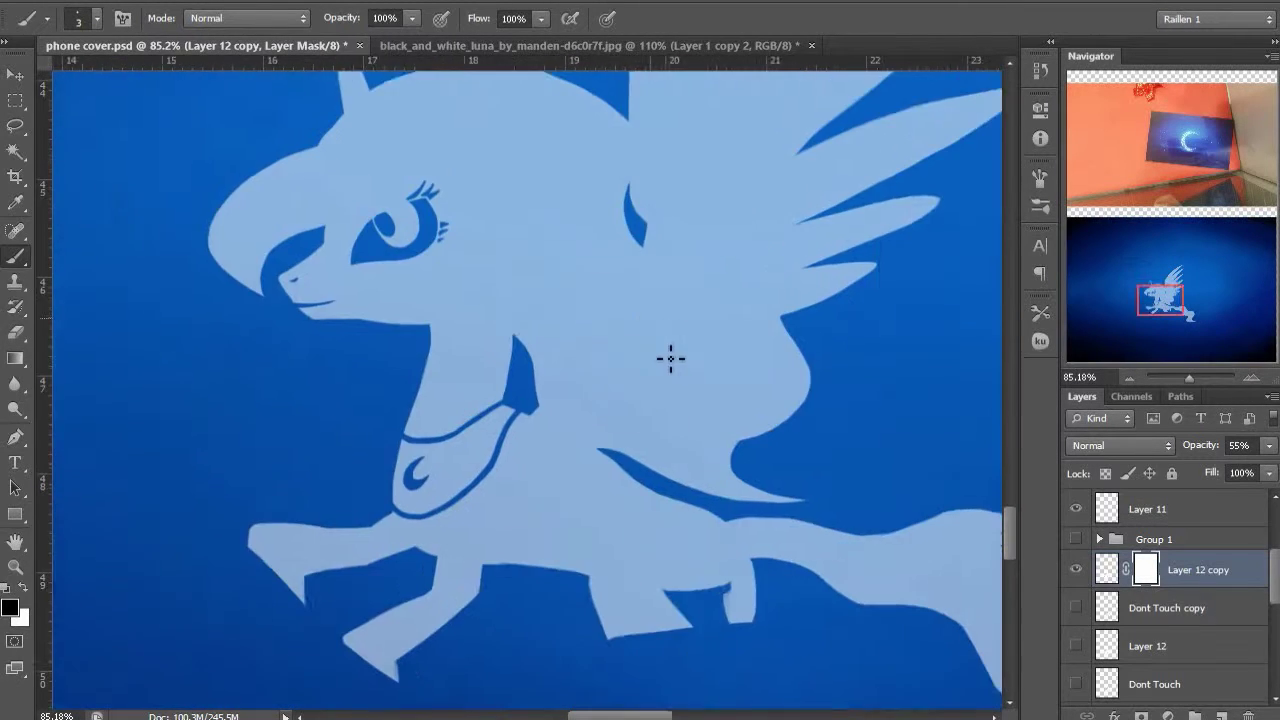
pyautogui.scroll(-2, 669, 357)
pyautogui.click(1076, 608)
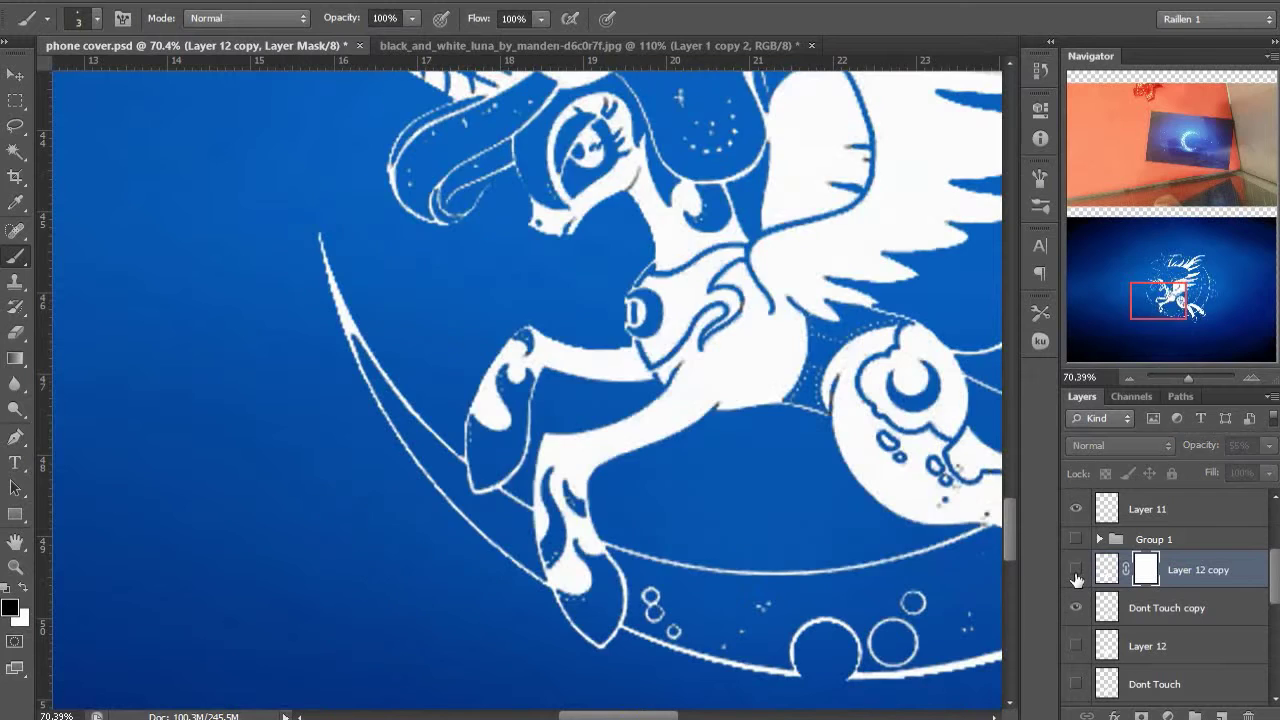
pyautogui.moveTo(740, 392); pyautogui.dragTo(762, 445)
pyautogui.scroll(7, 436, 250)
pyautogui.moveTo(436, 250); pyautogui.dragTo(396, 406)
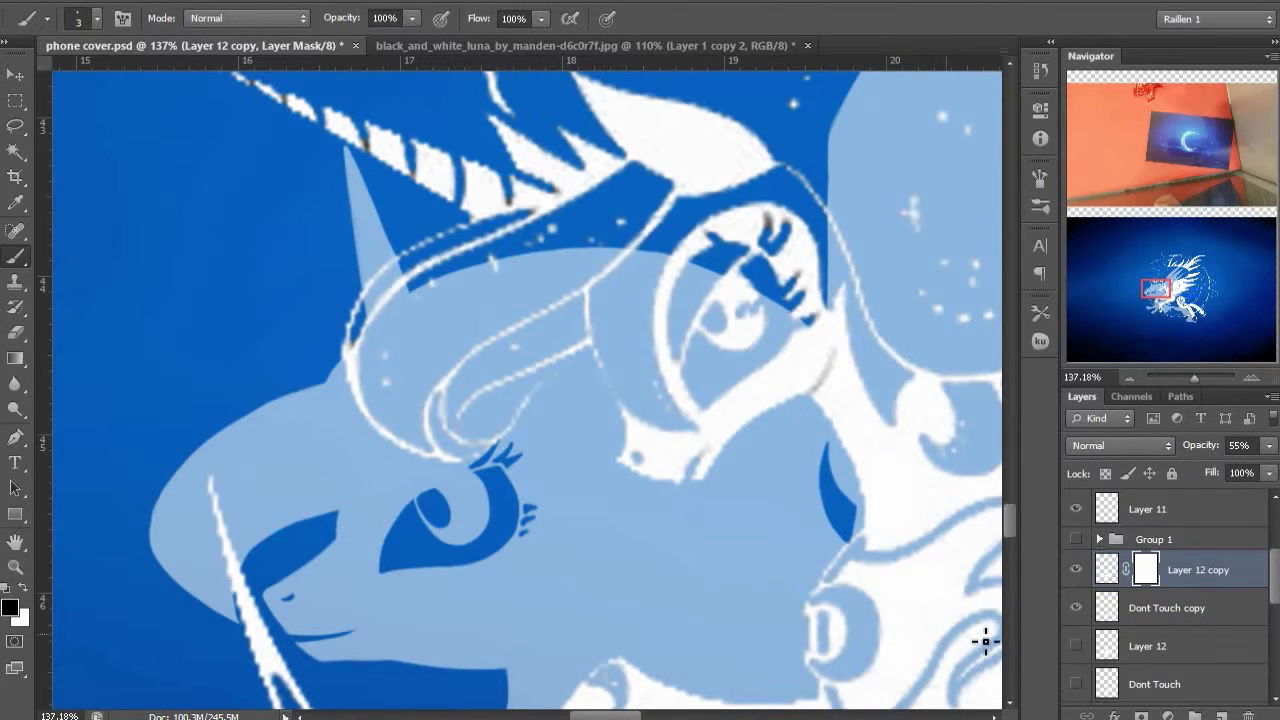
# Show the Group 1 sketch and mask the upper inner contour of the forelock with a size 7 brush
pyautogui.click(1076, 539)
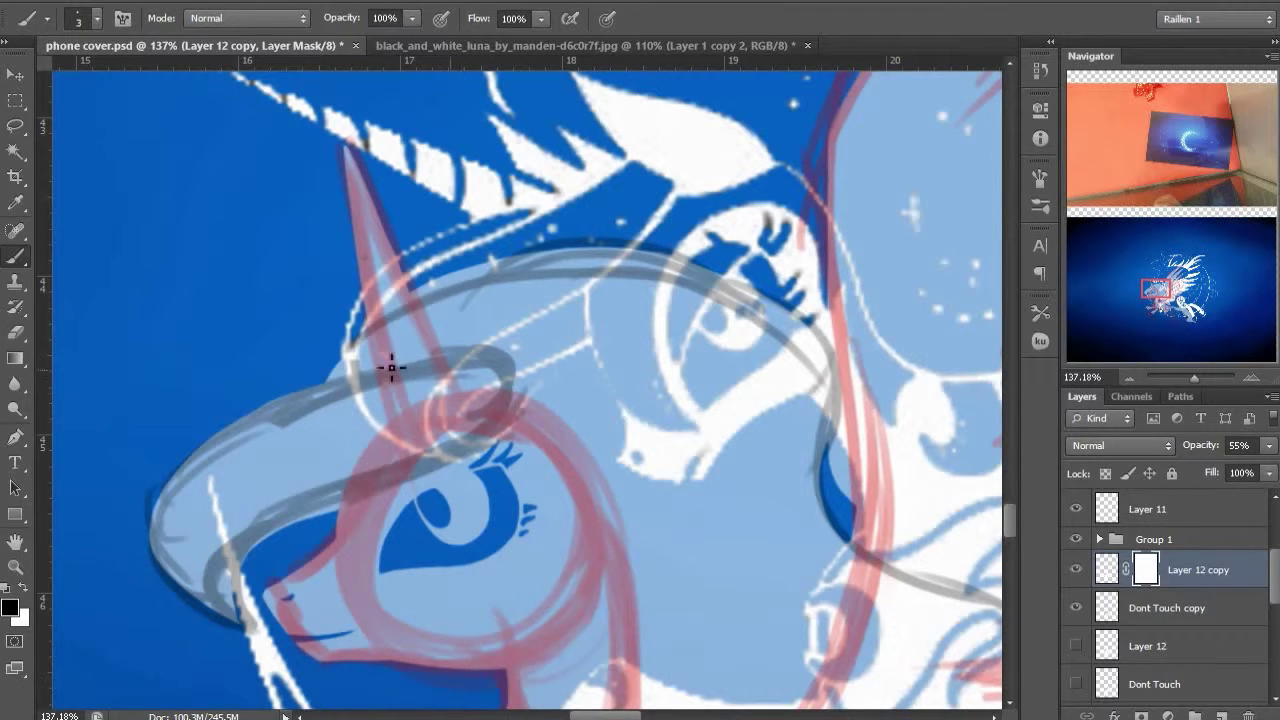
pyautogui.press(']')
pyautogui.press(']')
pyautogui.press(']')
pyautogui.press(']')
pyautogui.moveTo(194, 509)
pyautogui.mouseDown()
pyautogui.moveTo(264, 467)
pyautogui.moveTo(245, 470)
pyautogui.moveTo(491, 398)
pyautogui.mouseUp()
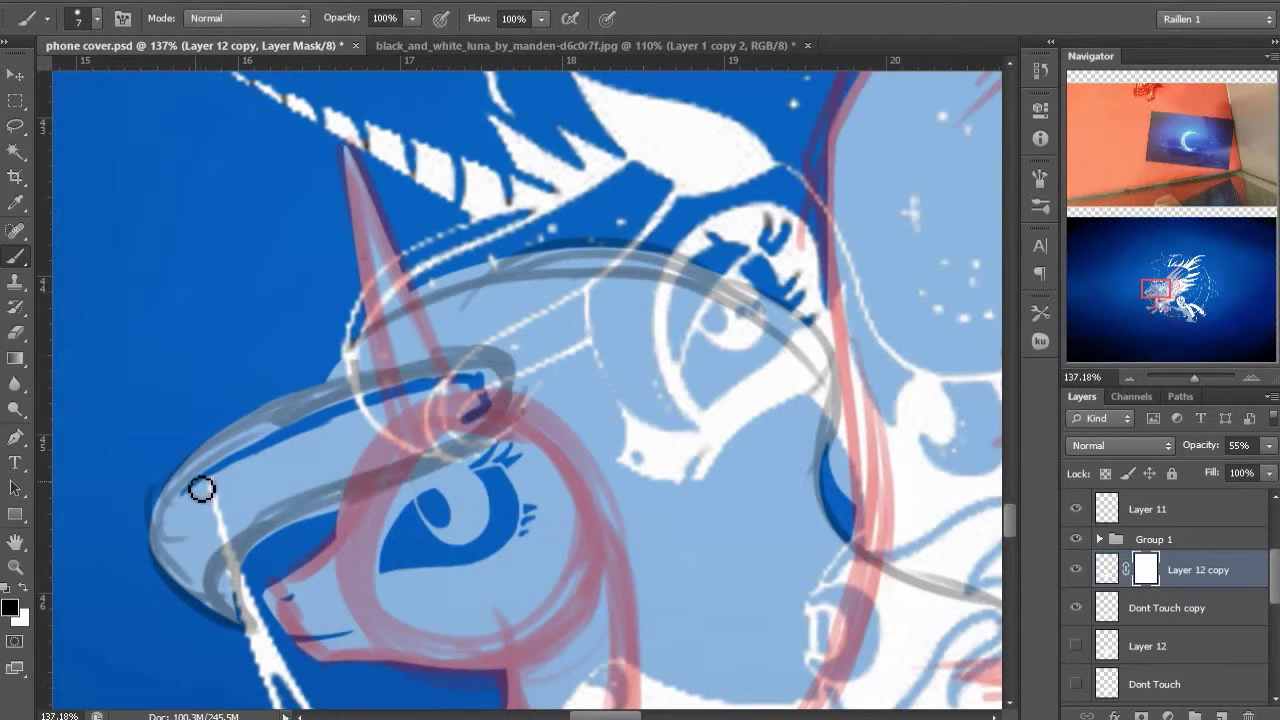
pyautogui.keyDown('ctrl'); pyautogui.click(1108, 571); pyautogui.keyUp('ctrl')
pyautogui.hotkey('ctrl', 'd')
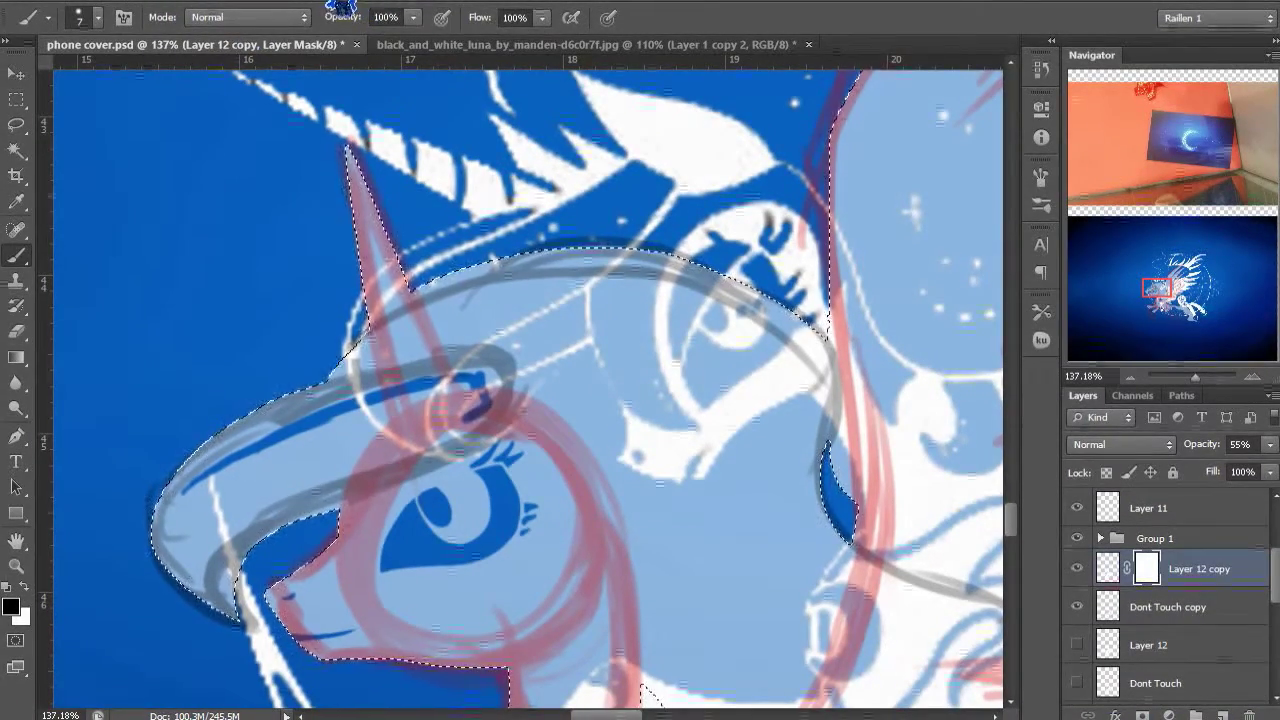
pyautogui.click(300, 3)
pyautogui.moveTo(266, 2)
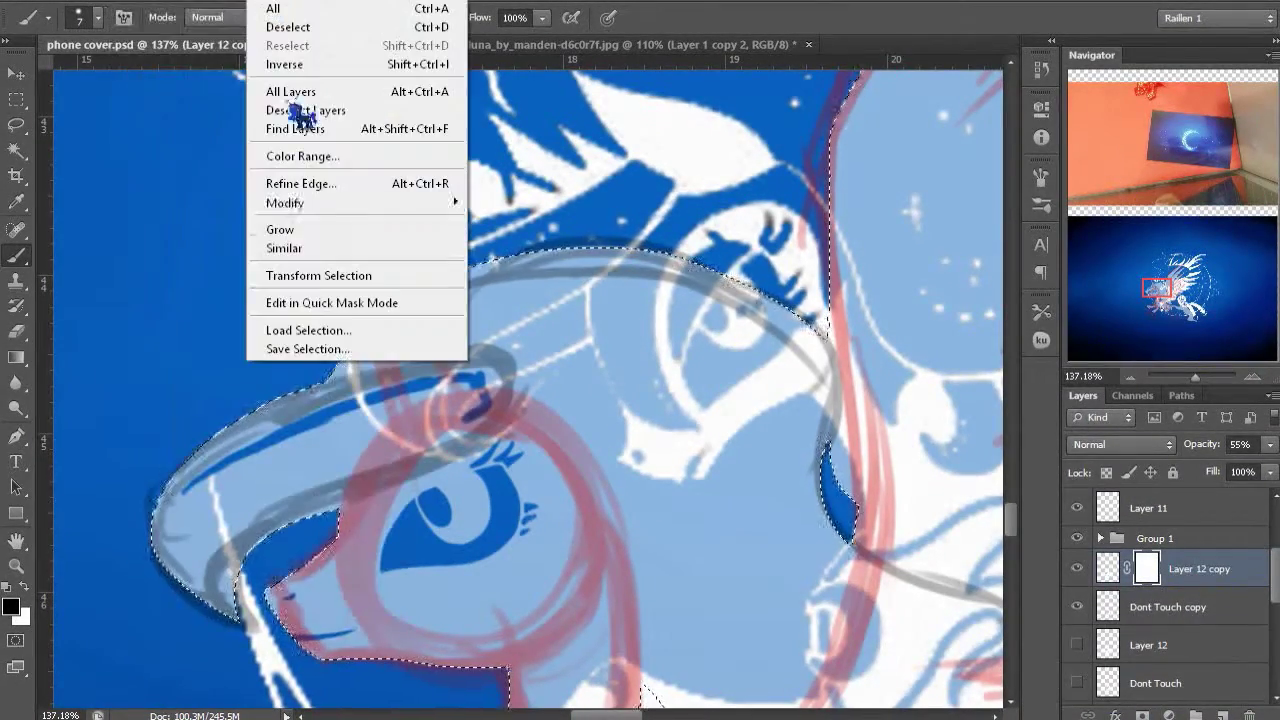
pyautogui.moveTo(288, 203)
pyautogui.click(214, 206)
pyautogui.write('1')
pyautogui.press('Return')
pyautogui.scroll(5, 266, 562)
pyautogui.moveTo(266, 562); pyautogui.dragTo(417, 446)
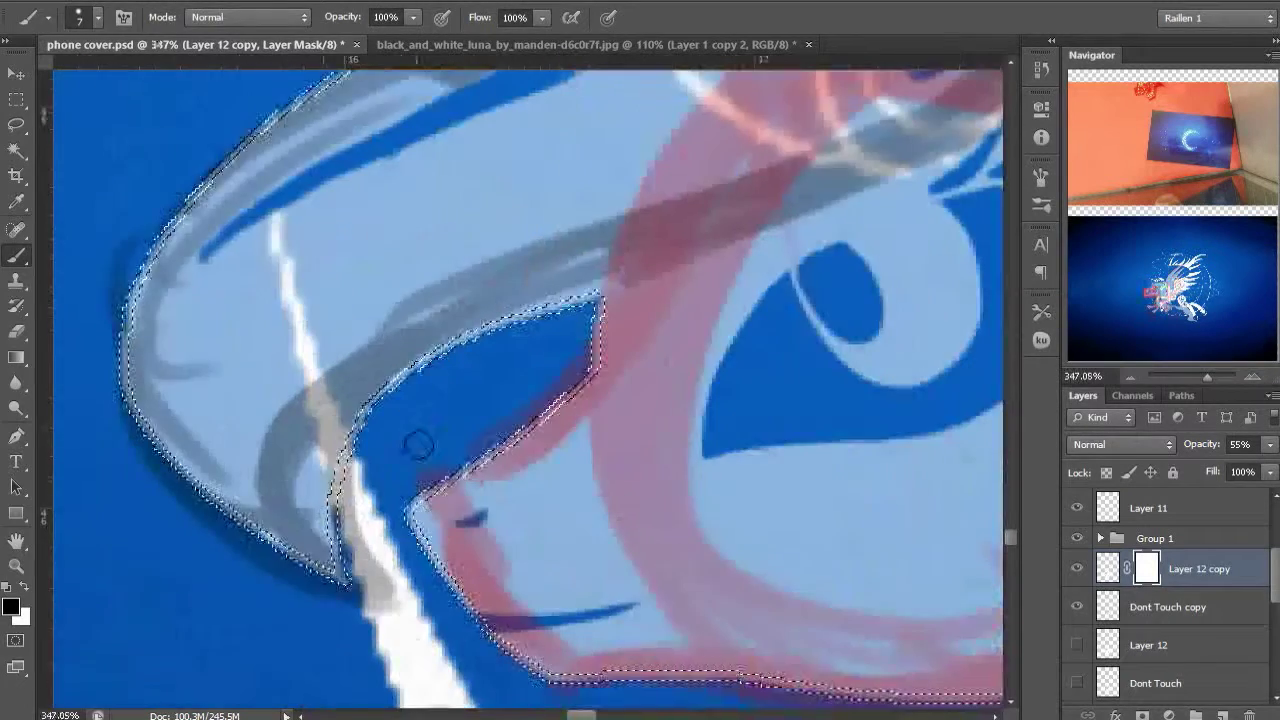
pyautogui.press('m')
pyautogui.click(415, 440)
# Extend the forelock's upper inner contour down around its front bend on the mask with a size 6 brush
pyautogui.moveTo(400, 351); pyautogui.dragTo(566, 377)
pyautogui.click(1076, 540)
pyautogui.click(1076, 540)
pyautogui.press('b')
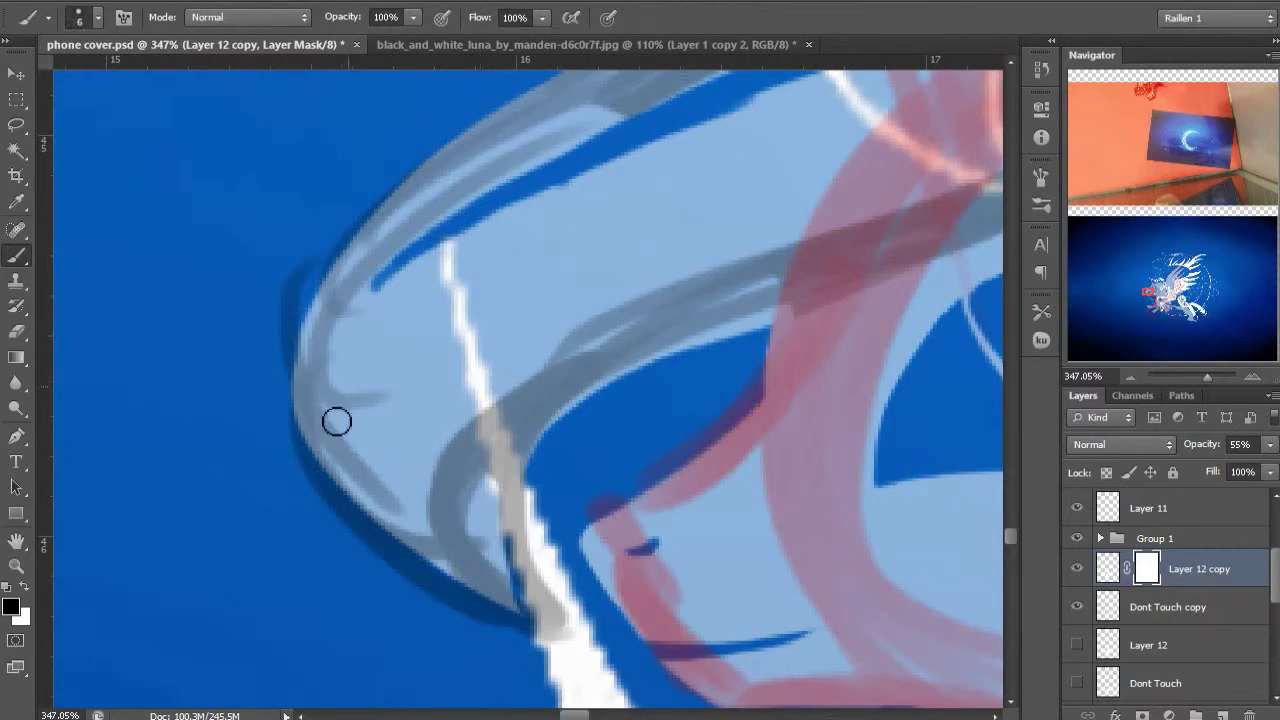
pyautogui.moveTo(322, 416)
pyautogui.mouseDown()
pyautogui.moveTo(350, 333)
pyautogui.moveTo(440, 243)
pyautogui.mouseUp()
pyautogui.moveTo(366, 444); pyautogui.dragTo(335, 411)
# Mask the short line inside the forelock's tip and the contour along its underside with a size 2 brush
pyautogui.press('[')
pyautogui.press('[')
pyautogui.press('[')
pyautogui.press('[')
pyautogui.press('[')
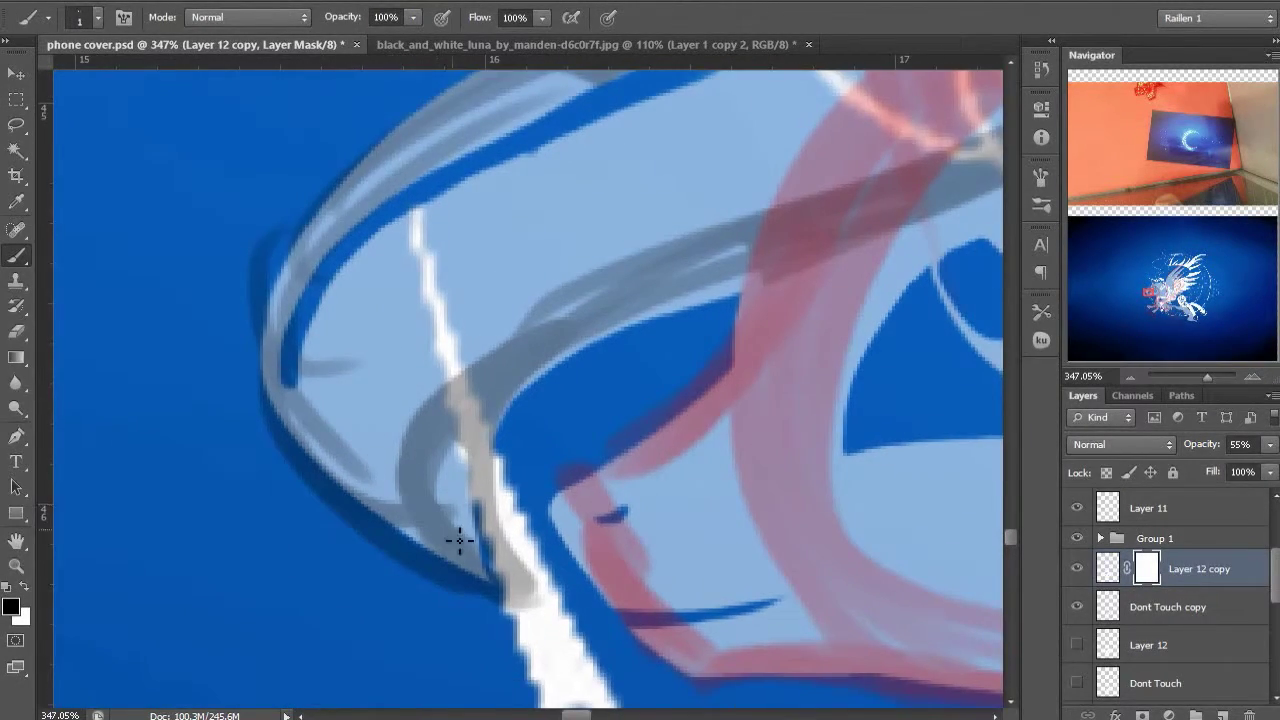
pyautogui.press(']')
pyautogui.moveTo(459, 540)
pyautogui.mouseDown()
pyautogui.moveTo(479, 448)
pyautogui.moveTo(547, 365)
pyautogui.moveTo(683, 296)
pyautogui.mouseUp()
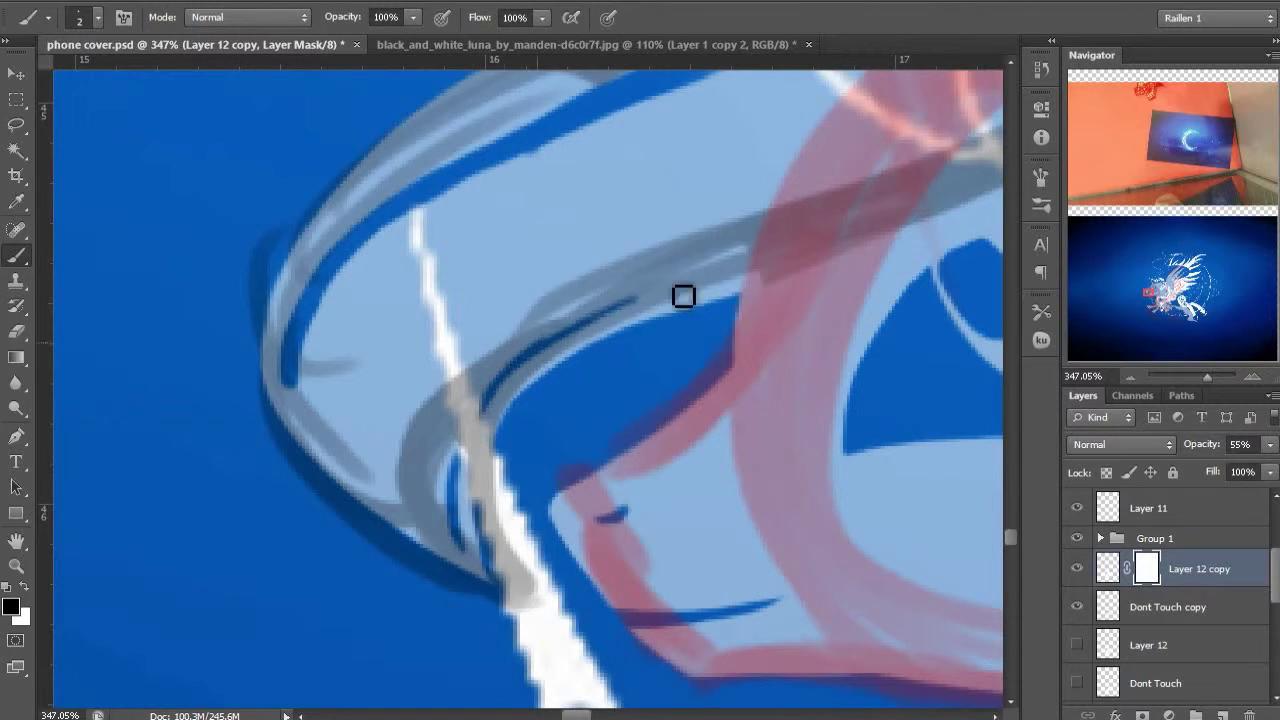
pyautogui.moveTo(762, 321)
pyautogui.mouseDown()
pyautogui.moveTo(423, 446)
pyautogui.moveTo(440, 515)
pyautogui.mouseUp()
pyautogui.moveTo(329, 503)
pyautogui.mouseDown()
pyautogui.moveTo(690, 351)
pyautogui.moveTo(805, 237)
pyautogui.mouseUp()
# Carry the forelock's lower contour back above the eye and join it to the upper contour with a larger brush
pyautogui.press(']')
pyautogui.press(']')
pyautogui.press(']')
pyautogui.moveTo(659, 351); pyautogui.dragTo(474, 441)
pyautogui.moveTo(443, 258)
pyautogui.mouseDown()
pyautogui.moveTo(531, 243)
pyautogui.moveTo(609, 298)
pyautogui.moveTo(643, 254)
pyautogui.mouseUp()
pyautogui.press('x')
pyautogui.press('x')
pyautogui.moveTo(414, 277); pyautogui.dragTo(600, 252)
pyautogui.moveTo(247, 418)
pyautogui.mouseDown()
pyautogui.moveTo(631, 300)
pyautogui.moveTo(657, 143)
pyautogui.mouseUp()
# Mask a thin line along the forelock's lower front edge to its pointed tip and thicken the contour at the front bend
pyautogui.press('[')
pyautogui.press('[')
pyautogui.press('[')
pyautogui.moveTo(197, 394)
pyautogui.mouseDown()
pyautogui.moveTo(252, 483)
pyautogui.moveTo(372, 582)
pyautogui.mouseUp()
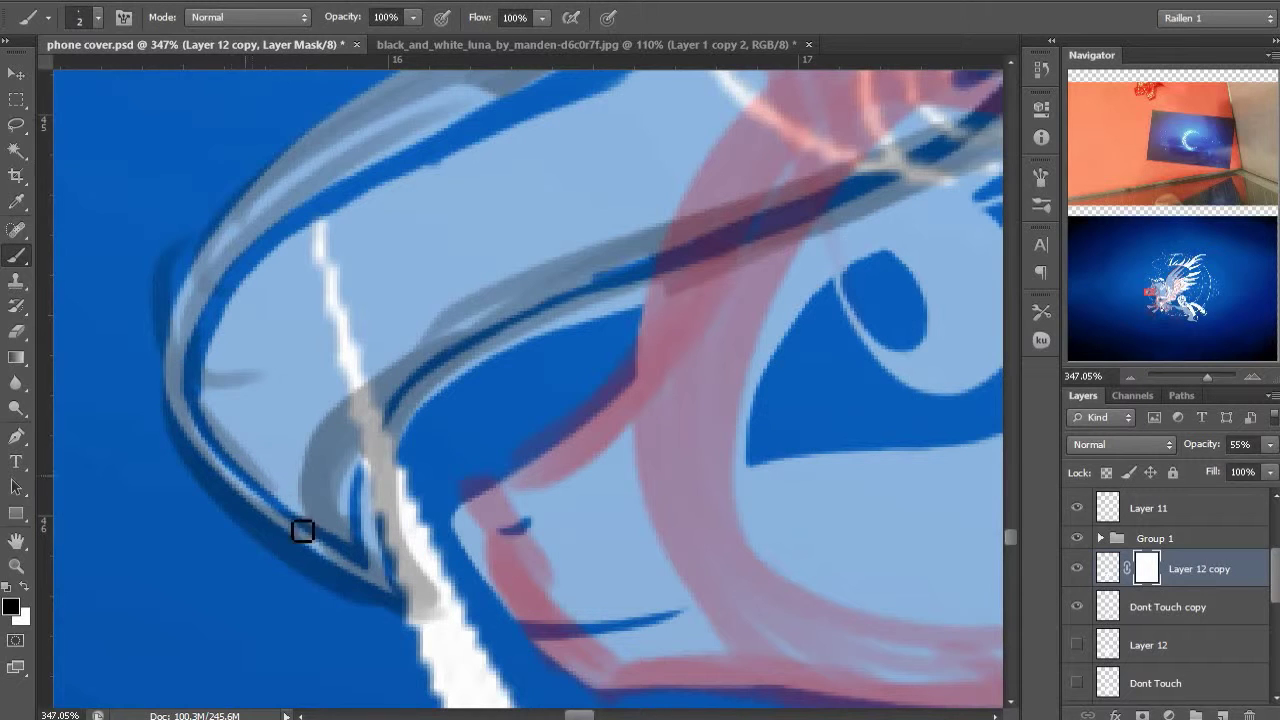
pyautogui.press(']')
pyautogui.moveTo(210, 396)
pyautogui.mouseDown()
pyautogui.moveTo(214, 340)
pyautogui.moveTo(262, 272)
pyautogui.mouseUp()
pyautogui.moveTo(240, 374); pyautogui.dragTo(190, 500)
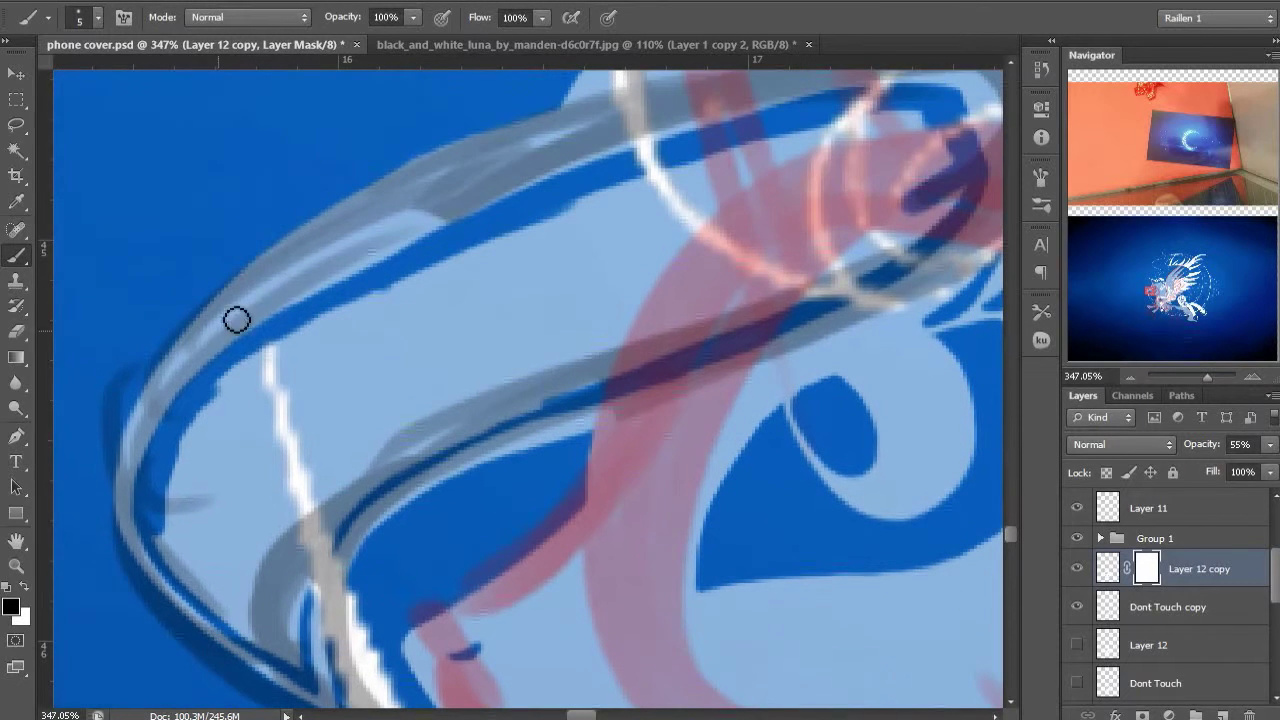
# Mask a thin line inside the forelock's upper edge from the front bend back to the horn's base with size 2 and 3 brushes
pyautogui.moveTo(158, 418)
pyautogui.mouseDown()
pyautogui.moveTo(260, 326)
pyautogui.moveTo(214, 349)
pyautogui.moveTo(314, 277)
pyautogui.mouseUp()
pyautogui.moveTo(377, 266); pyautogui.dragTo(207, 401)
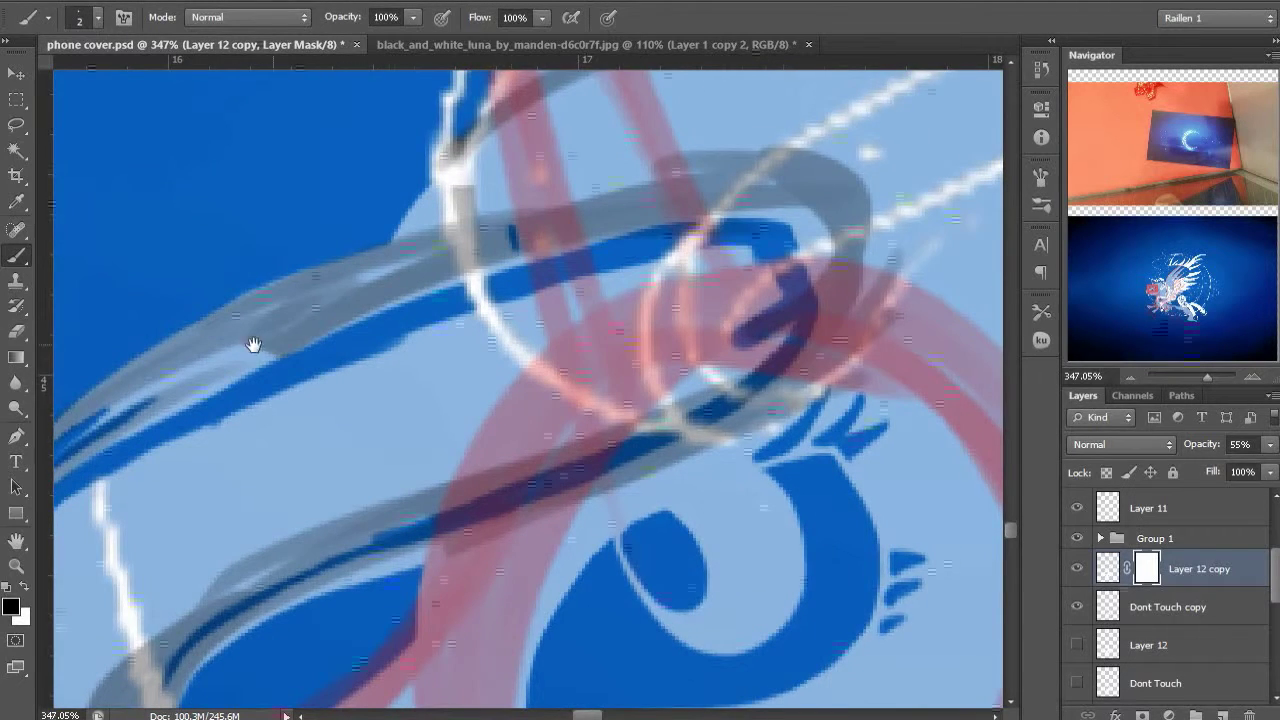
pyautogui.moveTo(254, 345); pyautogui.dragTo(266, 360)
pyautogui.moveTo(194, 430)
pyautogui.mouseDown()
pyautogui.moveTo(434, 269)
pyautogui.moveTo(502, 240)
pyautogui.mouseUp()
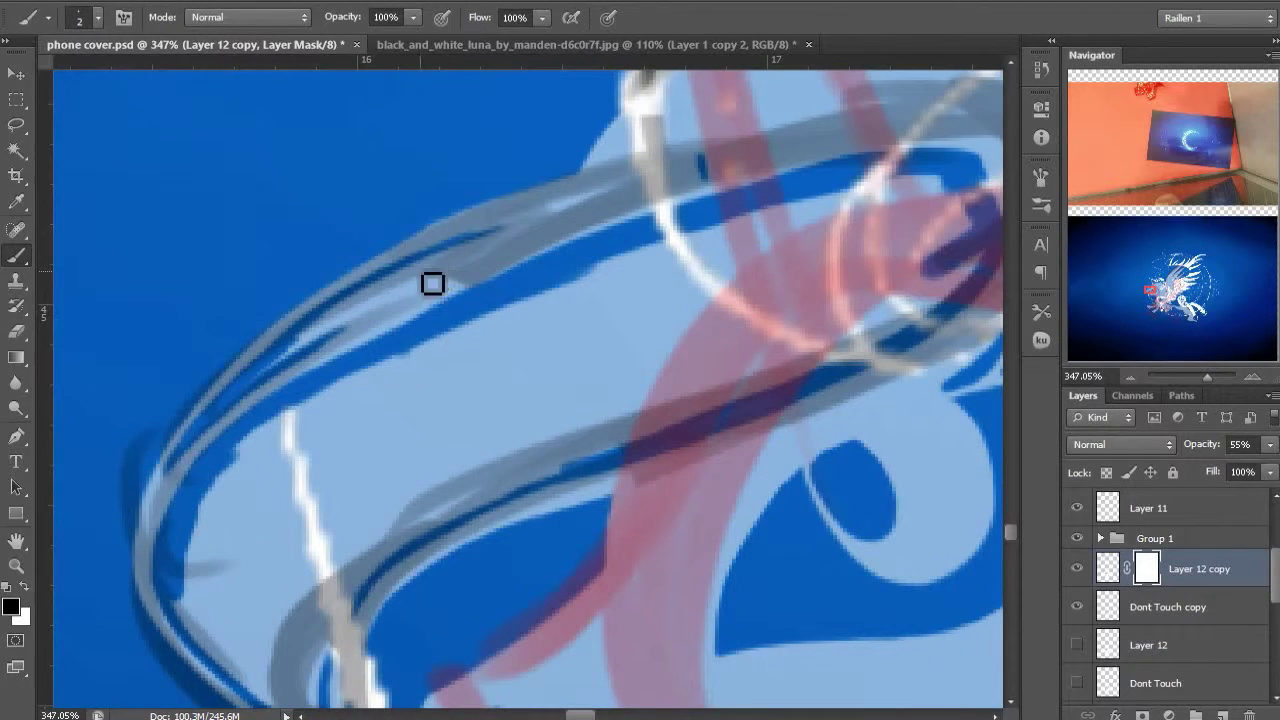
pyautogui.press(']')
pyautogui.moveTo(417, 277); pyautogui.dragTo(706, 167)
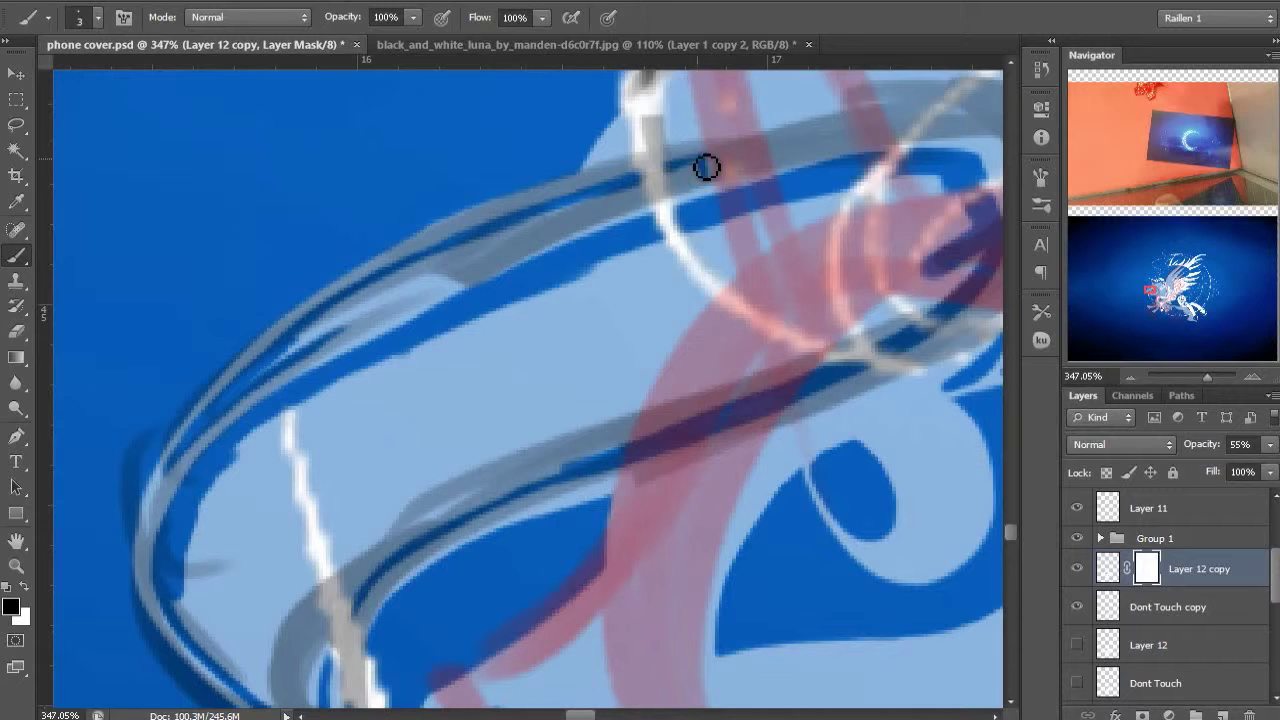
# Widen the line along the forelock's upper edge into a solid masked stripe with a size 4 brush and larger
pyautogui.press(']')
pyautogui.moveTo(320, 360)
pyautogui.mouseDown()
pyautogui.moveTo(640, 211)
pyautogui.moveTo(555, 217)
pyautogui.mouseUp()
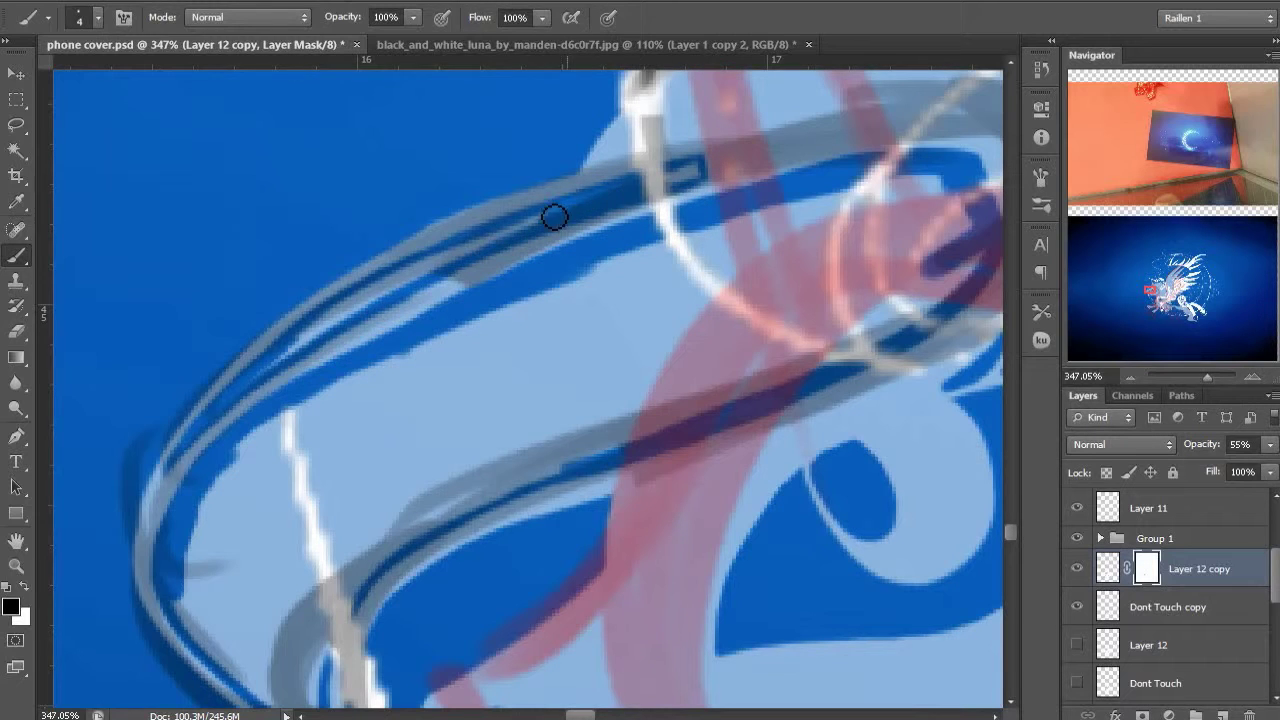
pyautogui.press(']')
pyautogui.press(']')
pyautogui.moveTo(251, 400)
pyautogui.mouseDown()
pyautogui.moveTo(289, 357)
pyautogui.moveTo(434, 277)
pyautogui.moveTo(503, 257)
pyautogui.mouseUp()
# Refine the stripe's pointed front end and upper edge by restoring and masking thin strokes with a size 2 brush
pyautogui.press('x')
pyautogui.press('[')
pyautogui.press('[')
pyautogui.moveTo(175, 482); pyautogui.dragTo(208, 408)
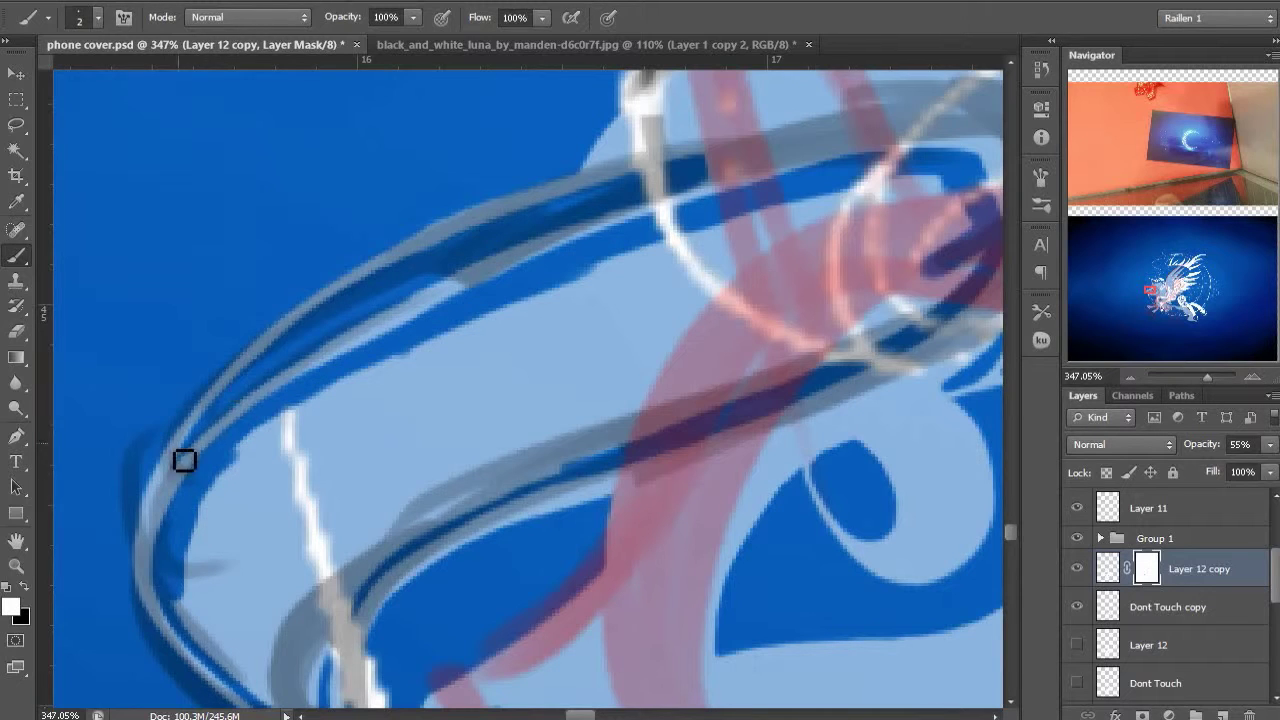
pyautogui.press('x')
pyautogui.moveTo(420, 232); pyautogui.dragTo(520, 197)
pyautogui.press('x')
pyautogui.moveTo(257, 382); pyautogui.dragTo(558, 234)
pyautogui.hotkey('ctrl', 'z')
# Mask out the forelock's interior between its upper and lower contours, using a brush up to size 9
pyautogui.press('x')
pyautogui.moveTo(257, 545)
pyautogui.mouseDown()
pyautogui.moveTo(217, 369)
pyautogui.moveTo(191, 491)
pyautogui.moveTo(277, 523)
pyautogui.moveTo(328, 405)
pyautogui.mouseUp()
pyautogui.press(']')
pyautogui.press(']')
pyautogui.press(']')
pyautogui.press(']')
pyautogui.moveTo(194, 469); pyautogui.dragTo(304, 391)
pyautogui.moveTo(202, 349)
pyautogui.mouseDown()
pyautogui.moveTo(186, 409)
pyautogui.moveTo(366, 286)
pyautogui.moveTo(300, 408)
pyautogui.mouseUp()
pyautogui.moveTo(442, 273); pyautogui.dragTo(358, 362)
pyautogui.moveTo(225, 356)
pyautogui.mouseDown()
pyautogui.moveTo(194, 400)
pyautogui.moveTo(400, 236)
pyautogui.mouseUp()
pyautogui.moveTo(214, 319)
pyautogui.mouseDown()
pyautogui.moveTo(322, 335)
pyautogui.moveTo(478, 224)
pyautogui.mouseUp()
pyautogui.moveTo(643, 202); pyautogui.dragTo(471, 254)
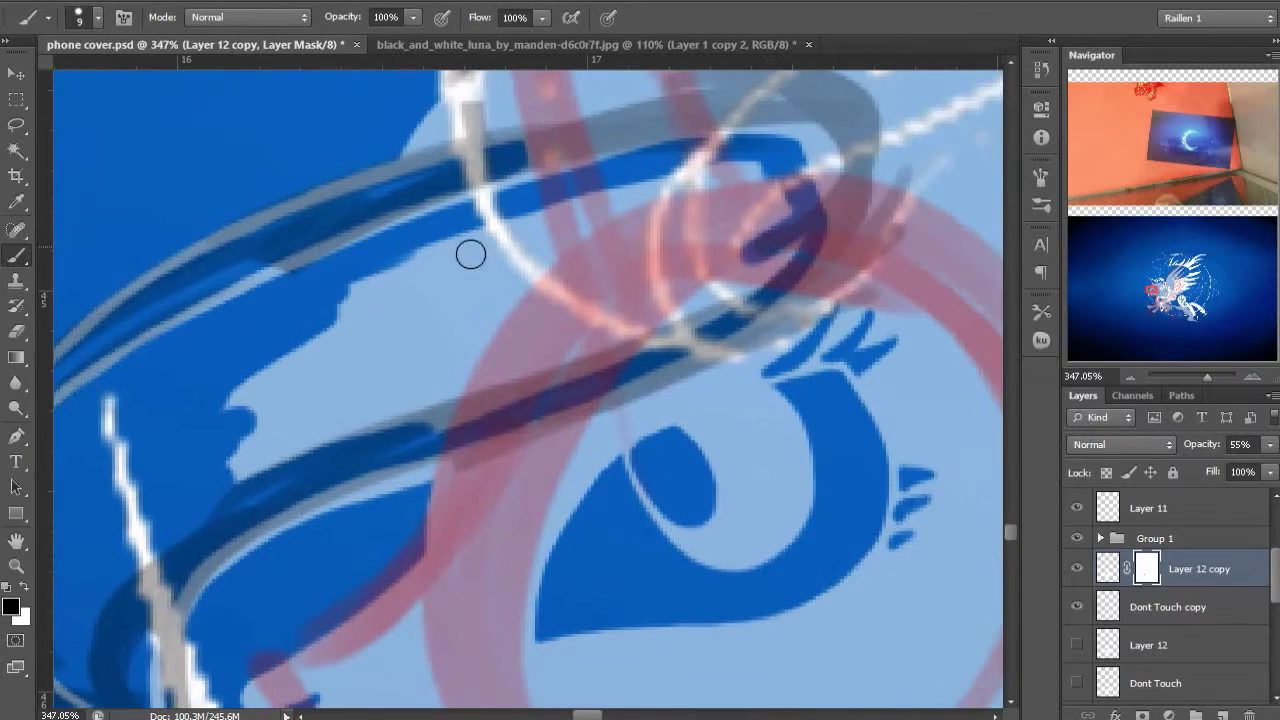
pyautogui.moveTo(370, 288); pyautogui.dragTo(223, 491)
pyautogui.moveTo(300, 428)
pyautogui.mouseDown()
pyautogui.moveTo(441, 277)
pyautogui.moveTo(570, 203)
pyautogui.moveTo(777, 175)
pyautogui.moveTo(756, 280)
pyautogui.moveTo(584, 377)
pyautogui.moveTo(357, 394)
pyautogui.moveTo(537, 221)
pyautogui.moveTo(579, 214)
pyautogui.moveTo(477, 309)
pyautogui.moveTo(564, 353)
pyautogui.moveTo(776, 206)
pyautogui.moveTo(473, 328)
pyautogui.moveTo(494, 348)
pyautogui.moveTo(729, 214)
pyautogui.moveTo(506, 307)
pyautogui.mouseUp()
# Hide Group 1 and the Dont Touch copy layer and mask a small wedge between the forelock and horn base with a size 2 brush
pyautogui.scroll(-5, 525, 301)
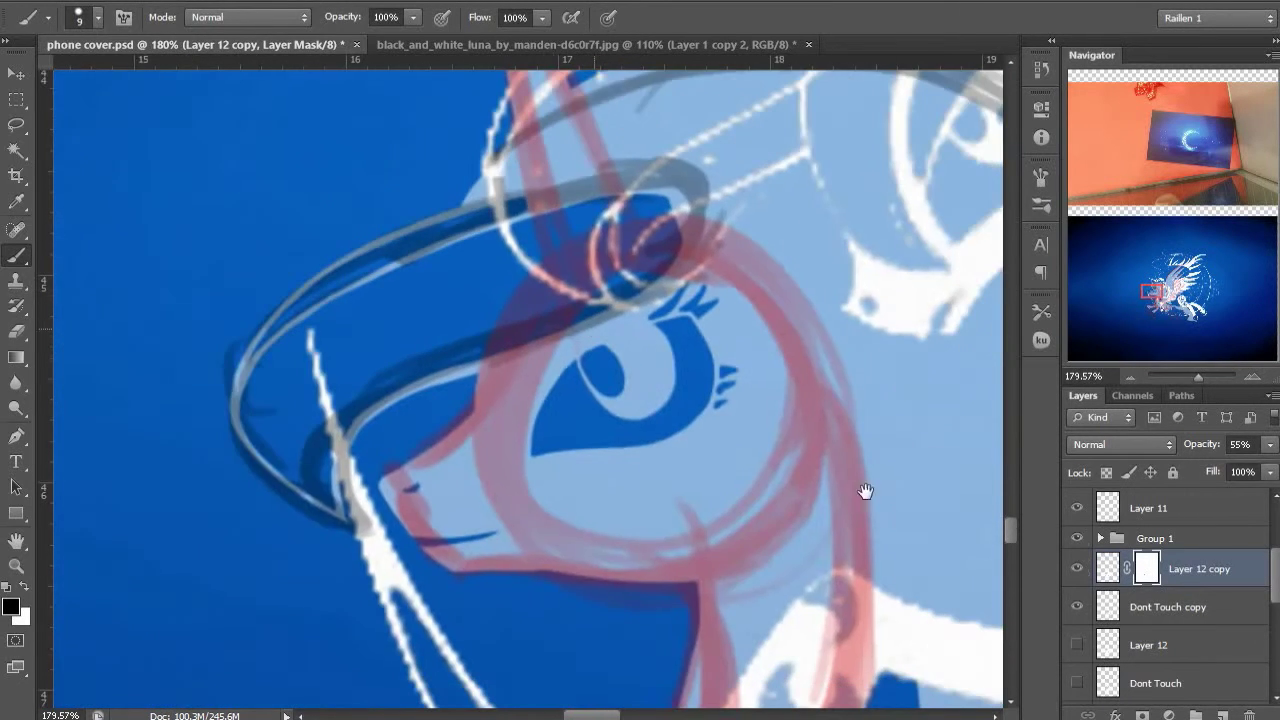
pyautogui.click(1078, 538)
pyautogui.moveTo(678, 393); pyautogui.dragTo(632, 598)
pyautogui.scroll(8, 455, 503)
pyautogui.click(1077, 607)
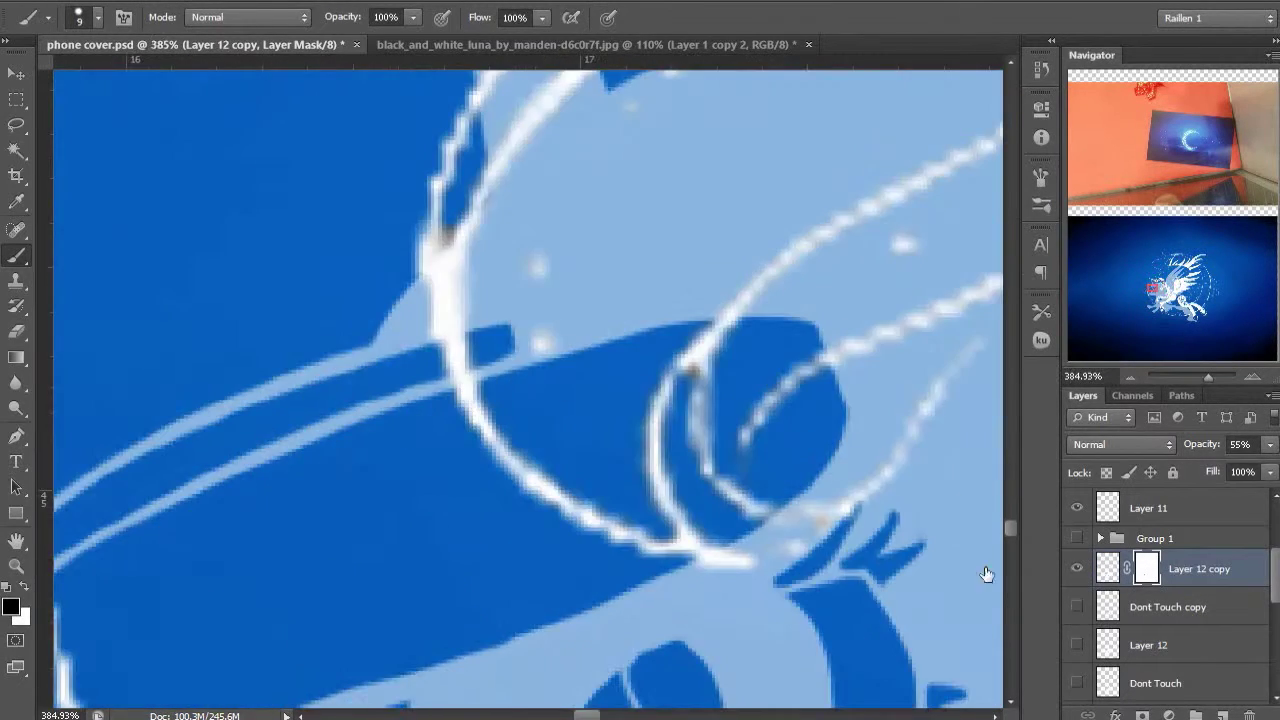
pyautogui.moveTo(700, 411); pyautogui.dragTo(732, 457)
pyautogui.moveTo(371, 486); pyautogui.dragTo(543, 375)
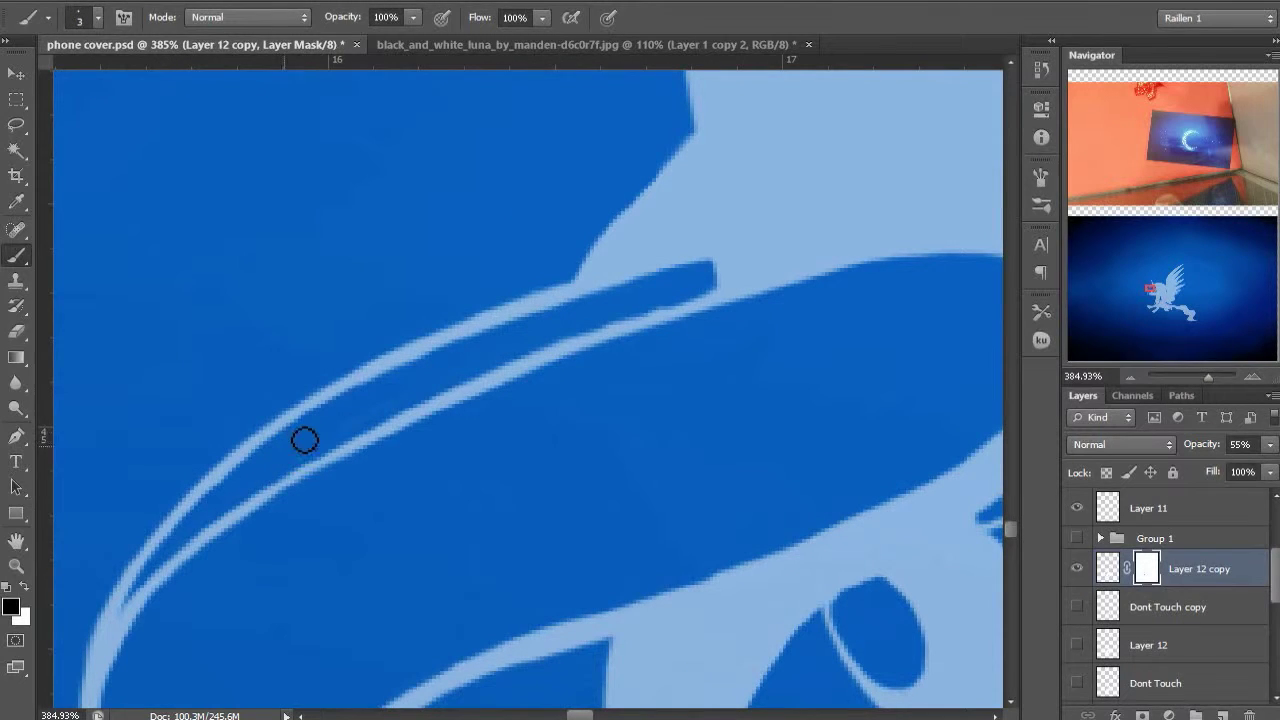
pyautogui.press('x')
pyautogui.moveTo(633, 287)
pyautogui.mouseDown()
pyautogui.moveTo(437, 400)
pyautogui.moveTo(540, 353)
pyautogui.moveTo(532, 335)
pyautogui.moveTo(501, 341)
pyautogui.moveTo(477, 368)
pyautogui.moveTo(526, 303)
pyautogui.moveTo(470, 377)
pyautogui.moveTo(525, 343)
pyautogui.mouseUp()
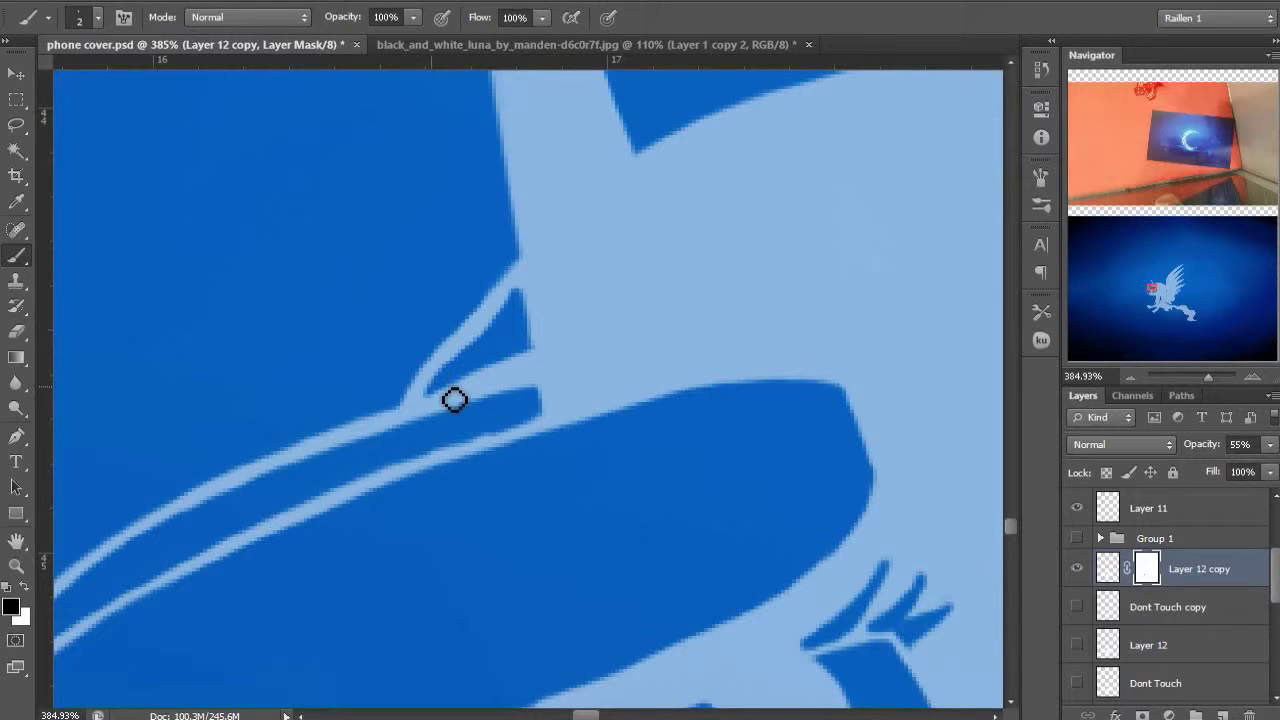
# Show Group 1 and Dont Touch copy again and mask the pointed ear's outline behind the horn with a size 2 brush
pyautogui.hotkey('ctrl', '0')
pyautogui.click(1077, 539)
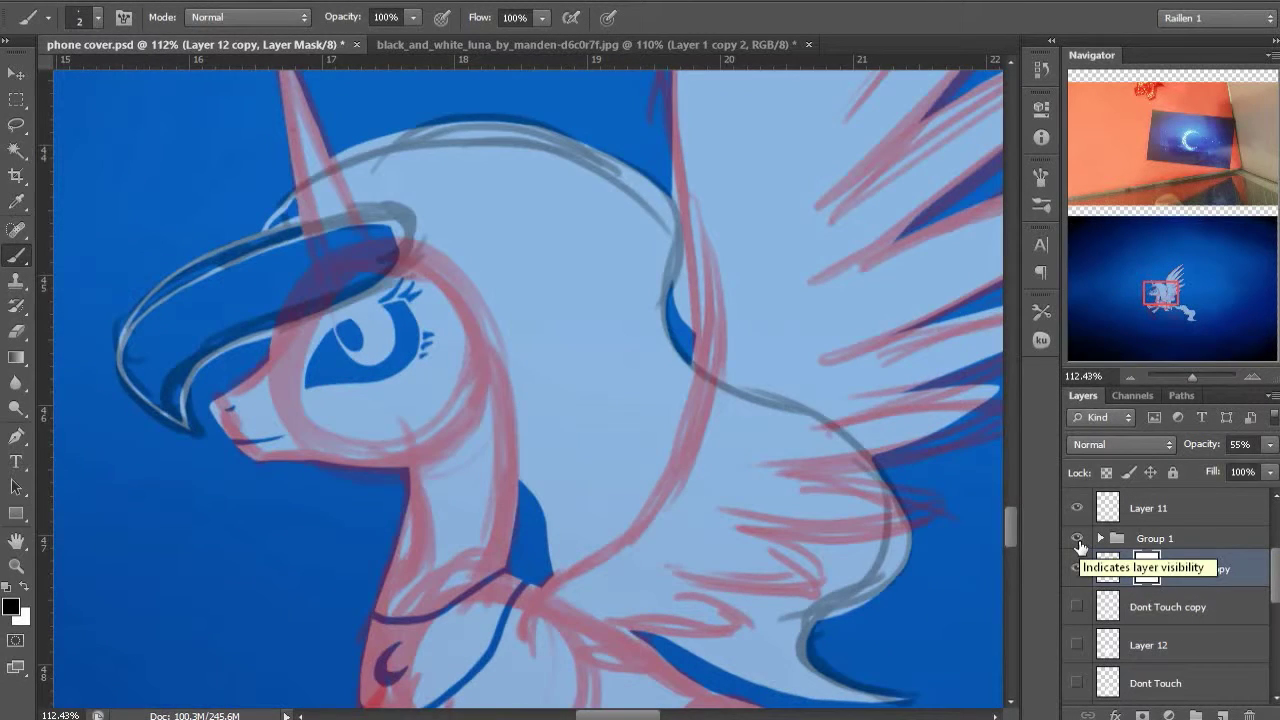
pyautogui.click(1077, 606)
pyautogui.scroll(3, 486, 508)
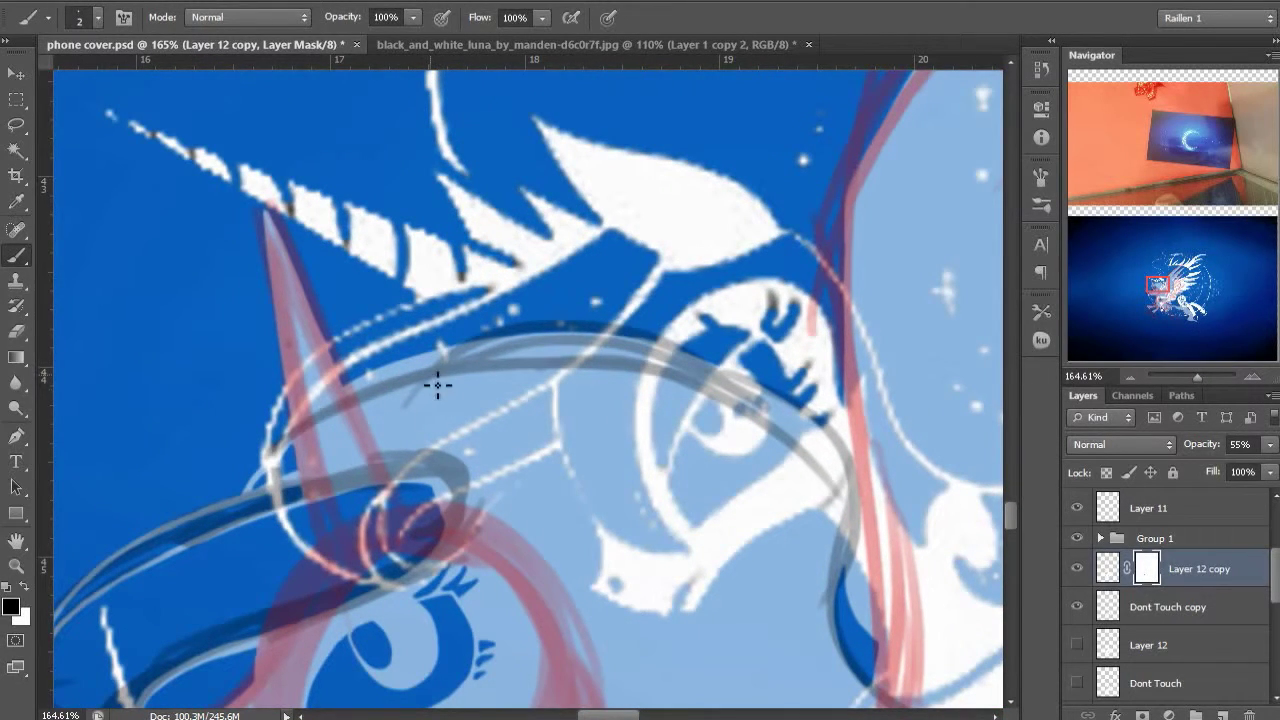
pyautogui.press('x')
pyautogui.moveTo(544, 590); pyautogui.dragTo(527, 515)
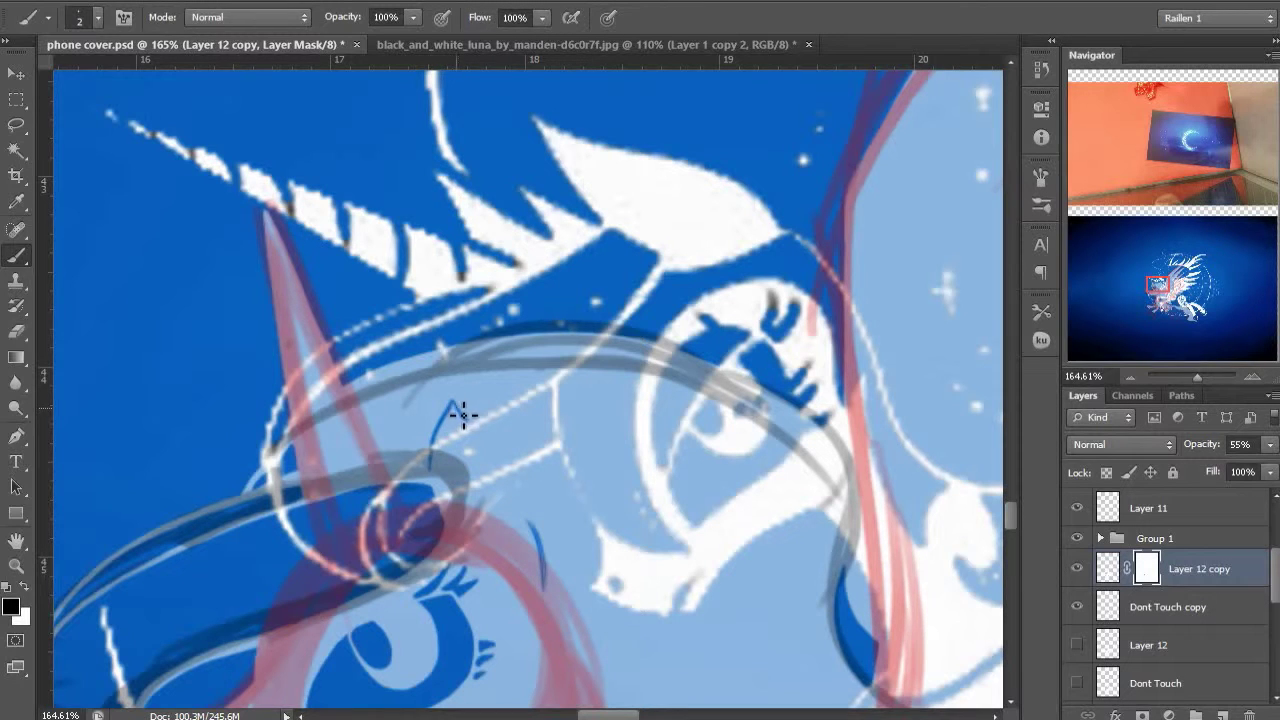
pyautogui.moveTo(514, 483); pyautogui.dragTo(545, 560)
pyautogui.moveTo(594, 527); pyautogui.dragTo(567, 290)
# Thicken the lower end of the ear's rear contour on the mask with a size 5 brush
pyautogui.press(']')
pyautogui.press(']')
pyautogui.press(']')
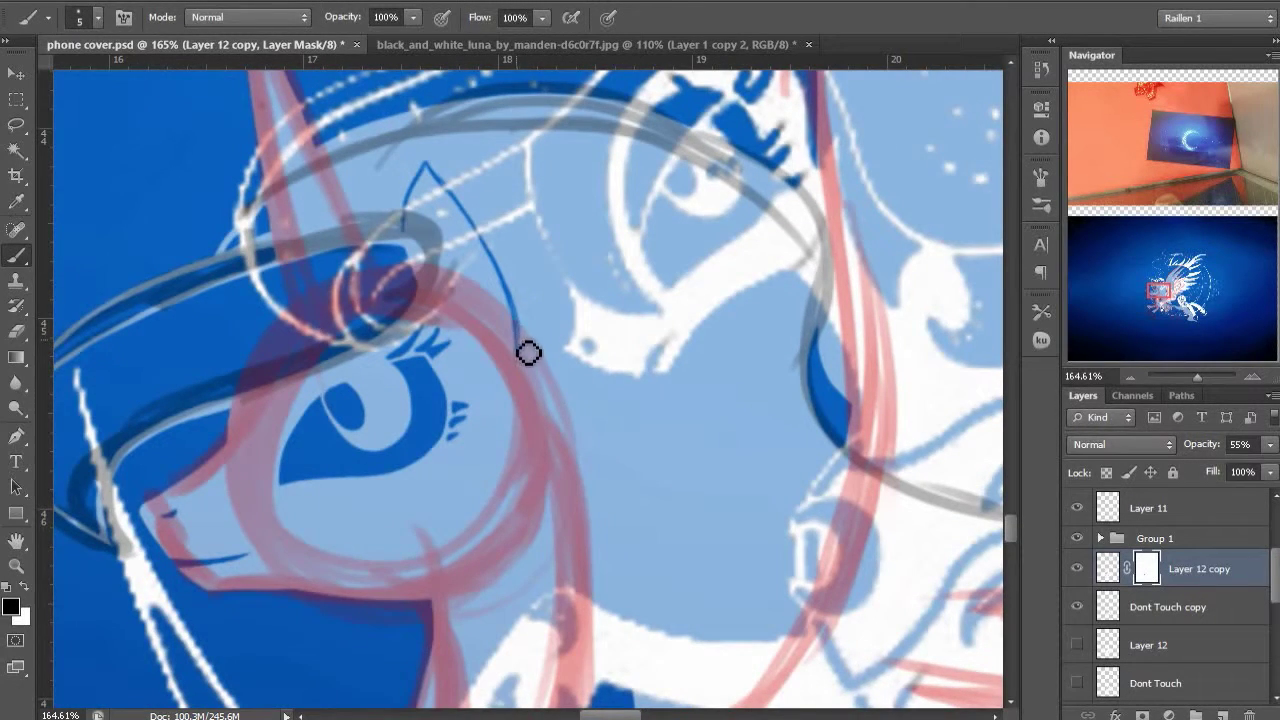
pyautogui.moveTo(393, 268); pyautogui.dragTo(467, 510)
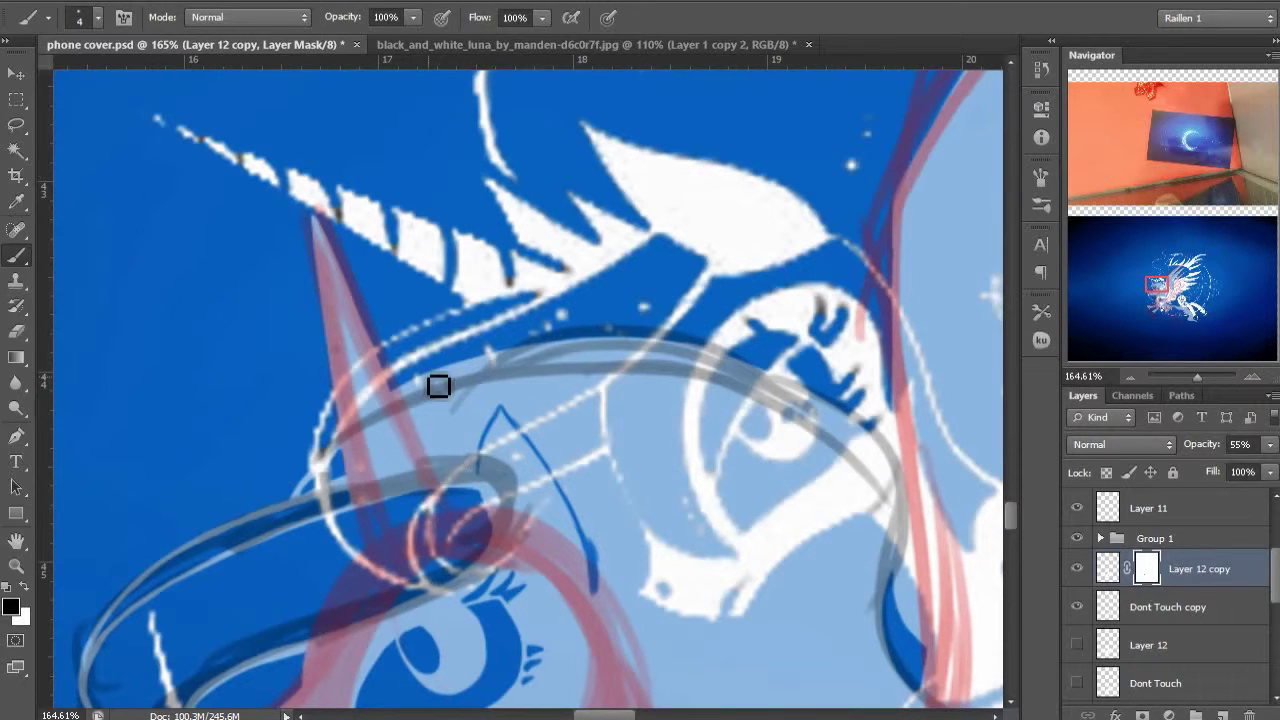
# Try masking a jagged zigzag of hair tufts between the horn and the ear with a size 4 brush
pyautogui.moveTo(454, 426); pyautogui.dragTo(439, 384)
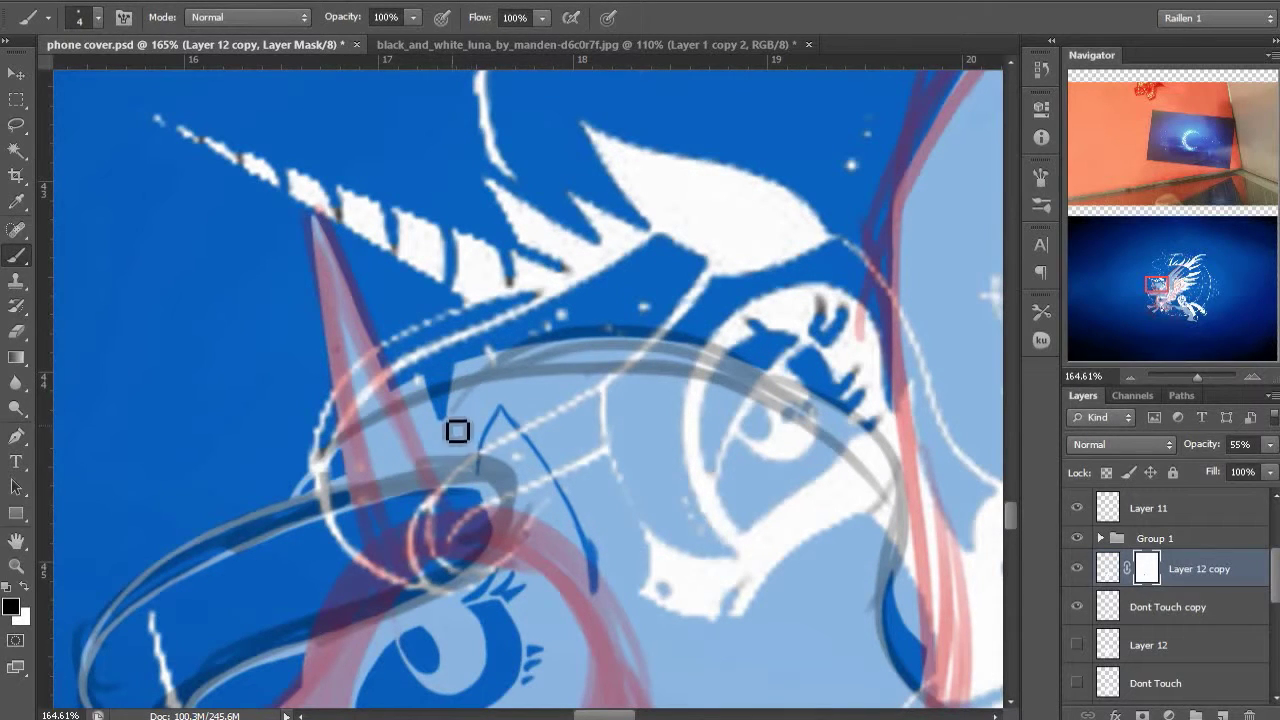
pyautogui.press('z')
pyautogui.press('x')
pyautogui.press('x')
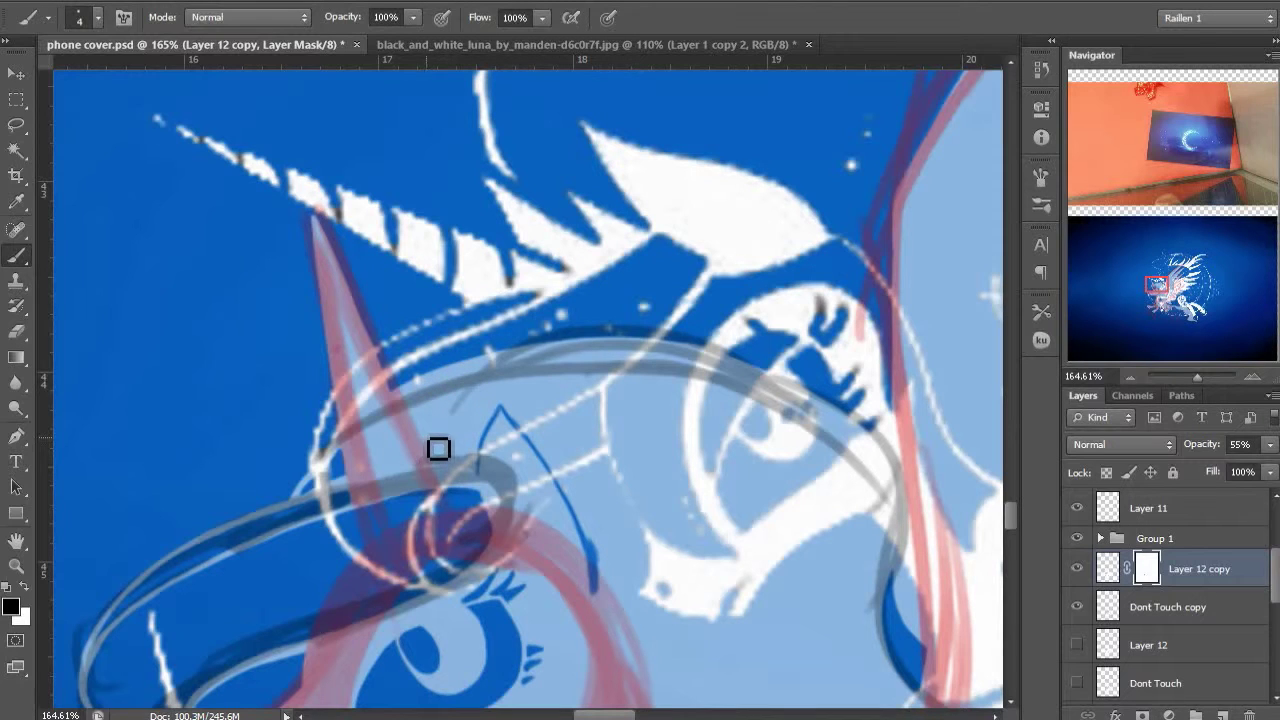
pyautogui.press('x')
pyautogui.press('x')
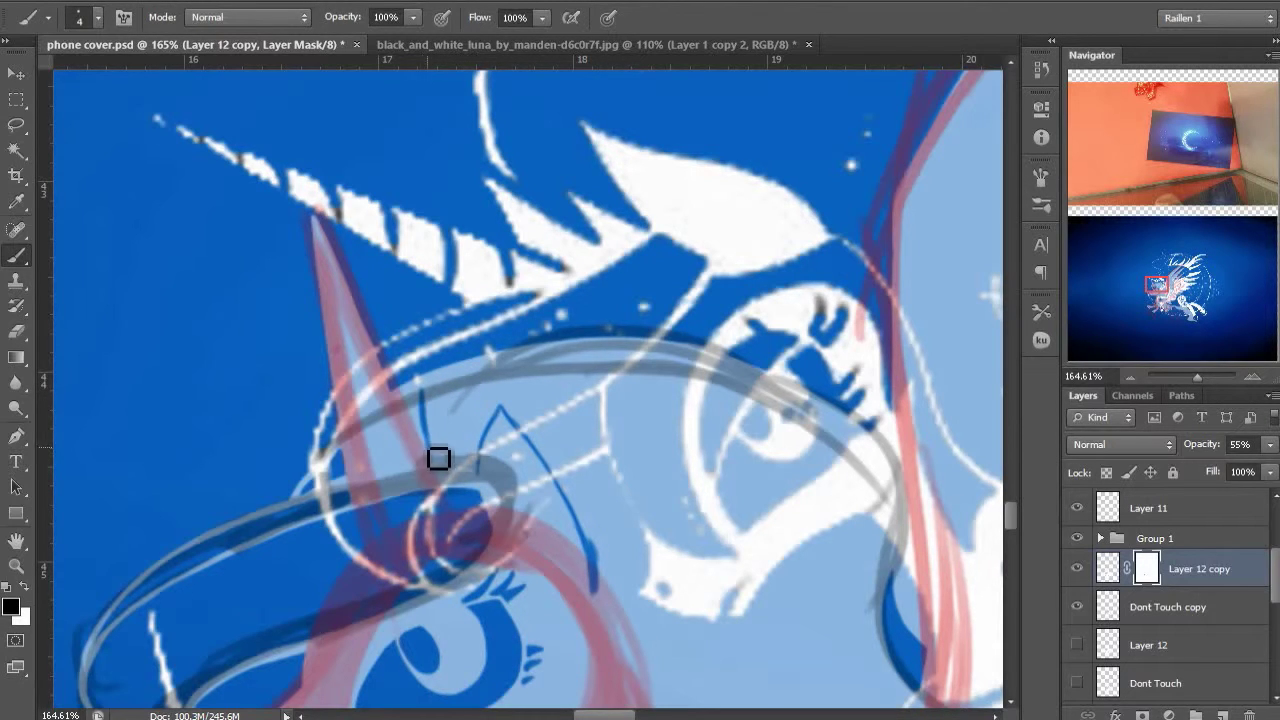
pyautogui.moveTo(437, 457); pyautogui.dragTo(413, 411)
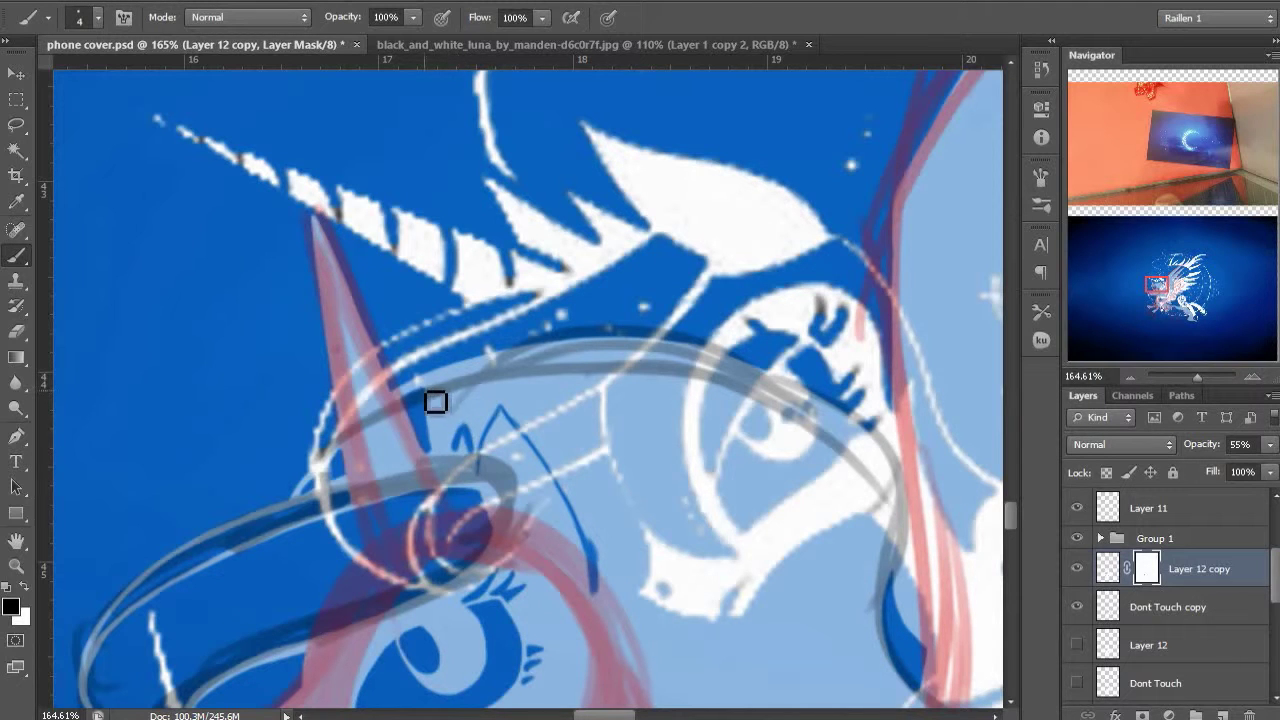
pyautogui.keyDown('ctrl'); pyautogui.keyDown('space'); pyautogui.moveTo(411, 411); pyautogui.dragTo(808, 477); pyautogui.keyUp('space'); pyautogui.keyUp('ctrl')
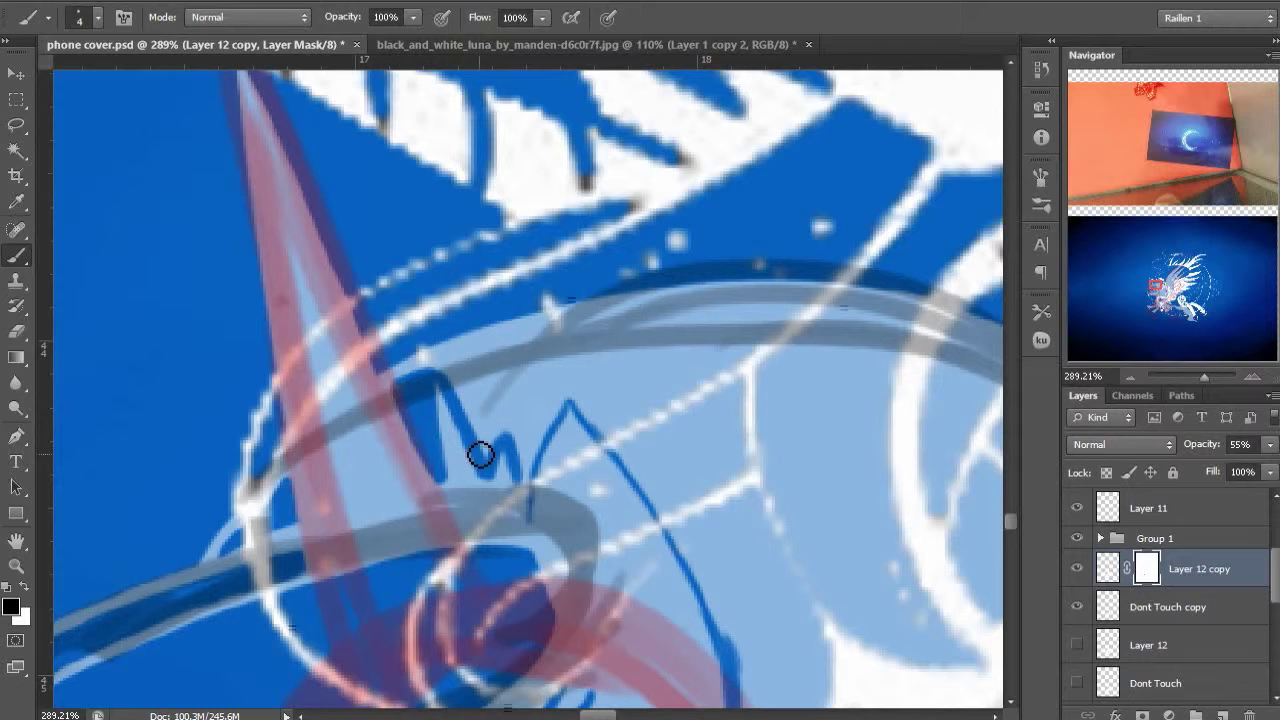
pyautogui.moveTo(480, 454); pyautogui.dragTo(488, 481)
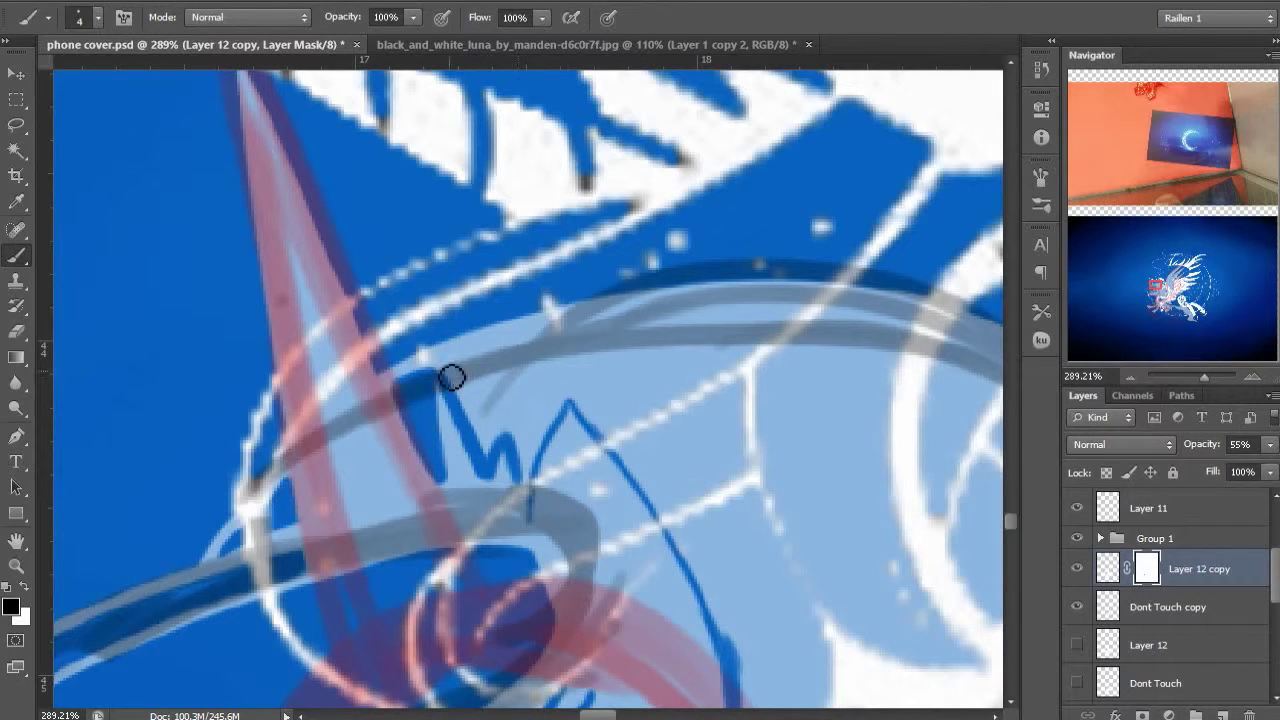
pyautogui.moveTo(420, 371); pyautogui.dragTo(547, 335)
pyautogui.hotkey('ctrl', 'z')
# Mask a second thin line parallel to the ear's outline around its tip with a size 2 brush
pyautogui.keyDown('space'); pyautogui.moveTo(608, 411); pyautogui.dragTo(362, 394); pyautogui.keyUp('space')
pyautogui.moveTo(294, 438)
pyautogui.mouseDown()
pyautogui.moveTo(314, 406)
pyautogui.moveTo(287, 421)
pyautogui.mouseUp()
pyautogui.moveTo(343, 386); pyautogui.dragTo(388, 446)
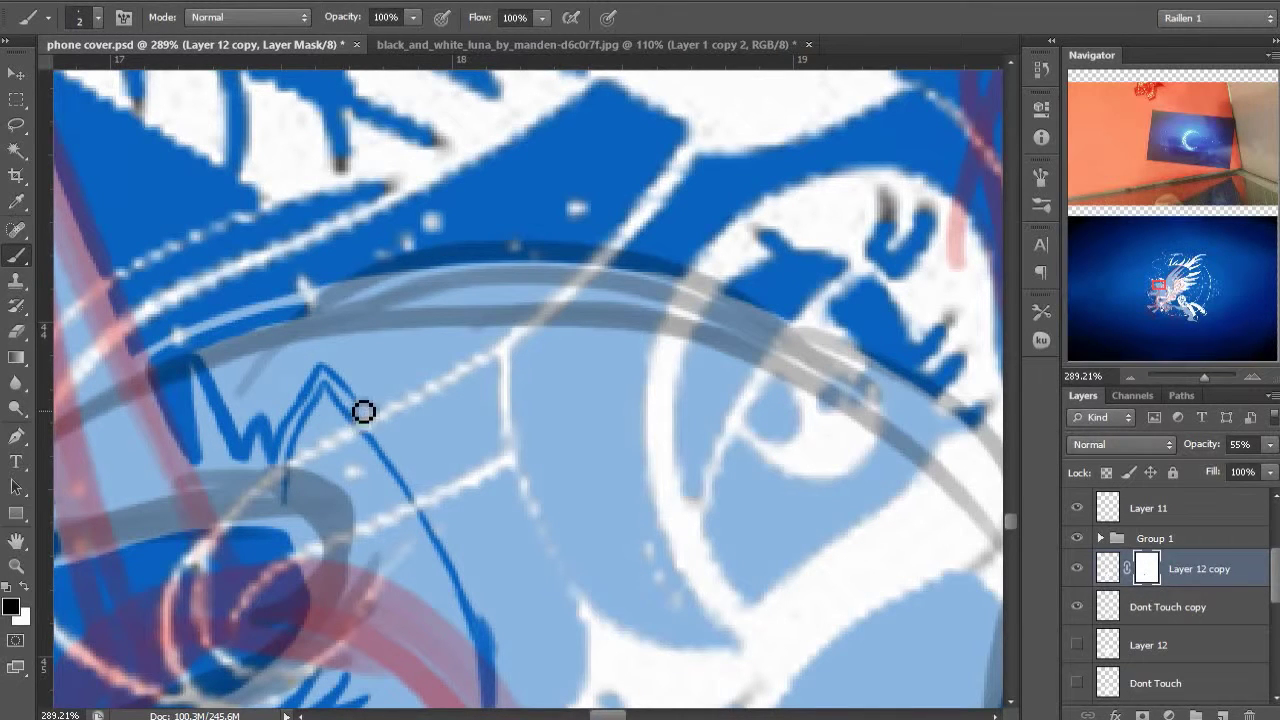
pyautogui.keyDown('space'); pyautogui.moveTo(495, 598); pyautogui.dragTo(457, 336); pyautogui.keyUp('space')
pyautogui.press('x')
pyautogui.press('x')
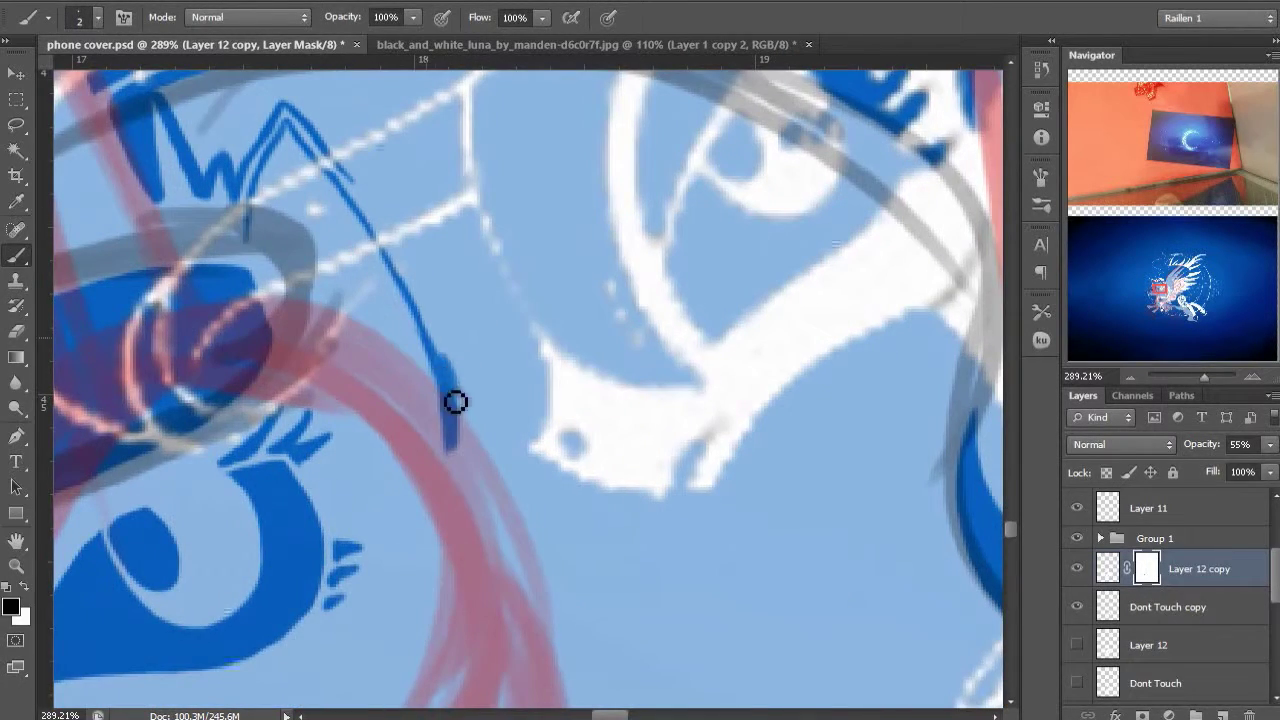
# Mask the jawline as a thin curve extending back across the top of the neck and trim it by restoring its edge
pyautogui.scroll(-5, 386, 350)
pyautogui.scroll(5, 634, 519)
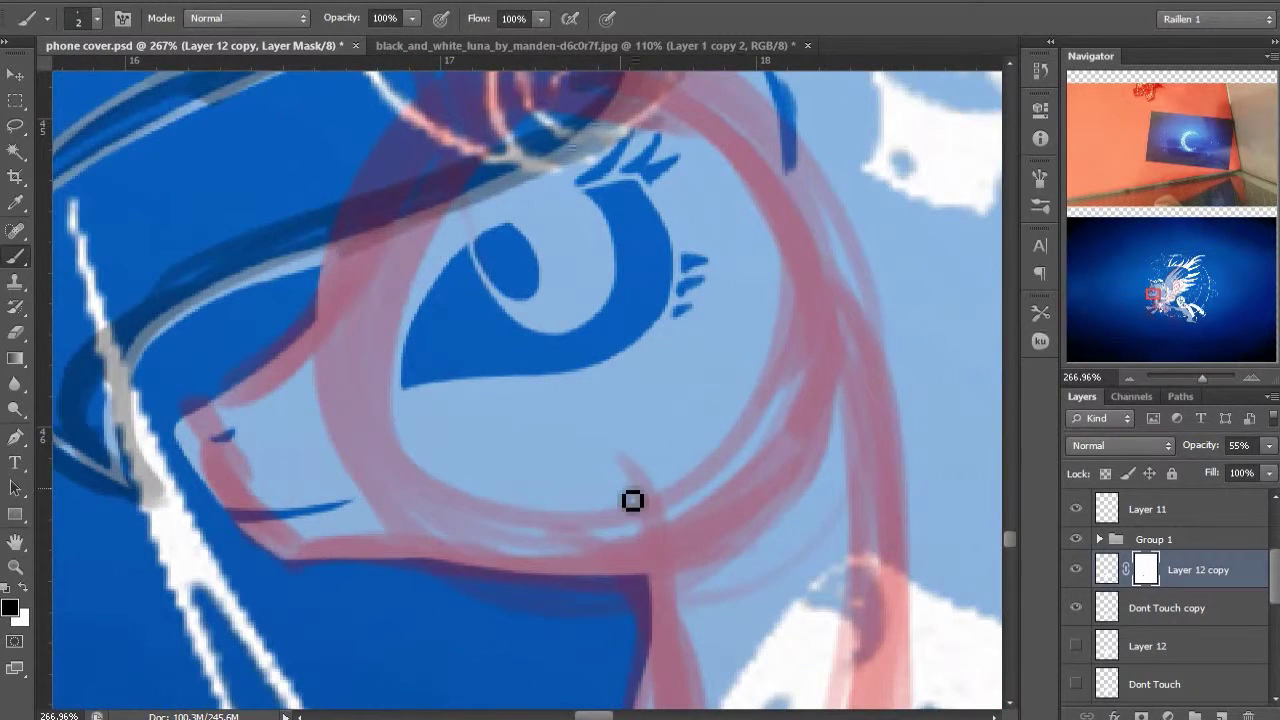
pyautogui.press('r')
pyautogui.moveTo(632, 500); pyautogui.dragTo(620, 511)
pyautogui.moveTo(620, 594); pyautogui.dragTo(743, 562)
pyautogui.press('x')
pyautogui.moveTo(660, 603); pyautogui.dragTo(757, 572)
# Check the neck area with the silhouette layer switched off and on, and hide the Dont Touch copy reference layer
pyautogui.scroll(-4, 667, 420)
pyautogui.moveTo(667, 420)
pyautogui.keyDown('space'); pyautogui.mouseDown()
pyautogui.moveTo(536, 369)
pyautogui.moveTo(280, 371)
pyautogui.mouseUp(); pyautogui.keyUp('space')
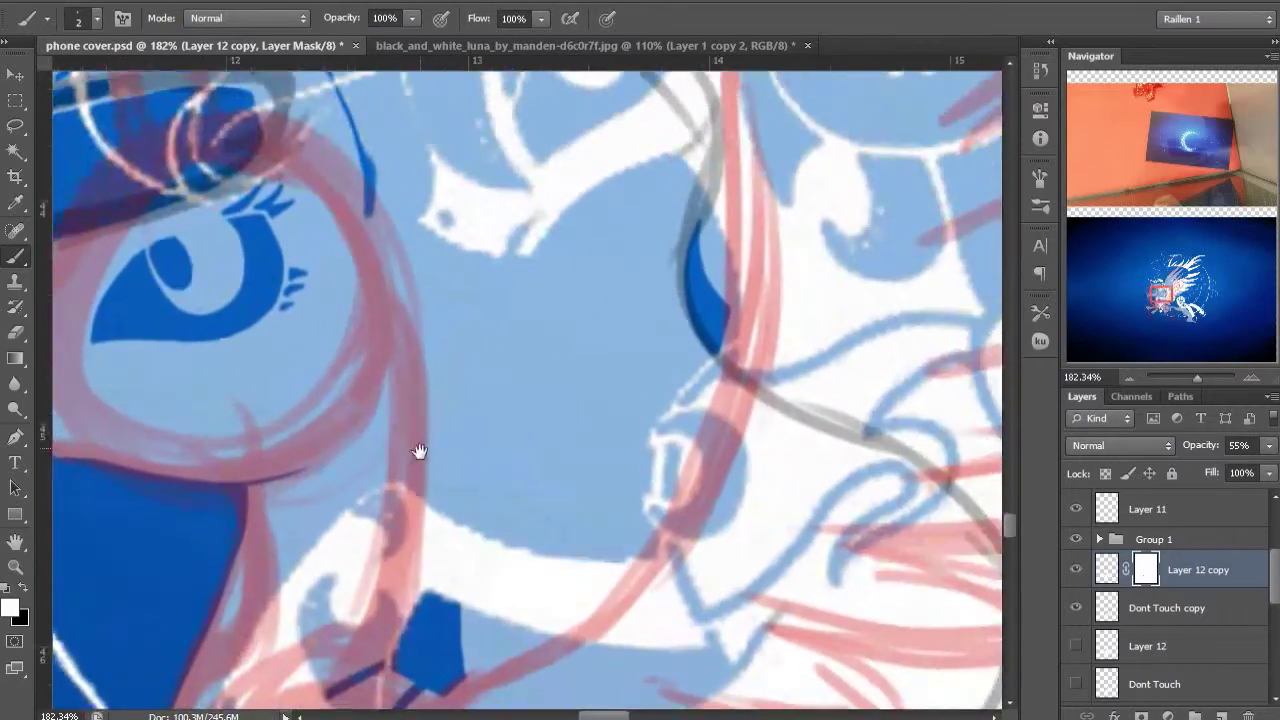
pyautogui.moveTo(520, 287)
pyautogui.mouseDown()
pyautogui.moveTo(546, 534)
pyautogui.moveTo(635, 287)
pyautogui.mouseUp()
pyautogui.moveTo(538, 561); pyautogui.dragTo(518, 443)
pyautogui.click(1076, 569)
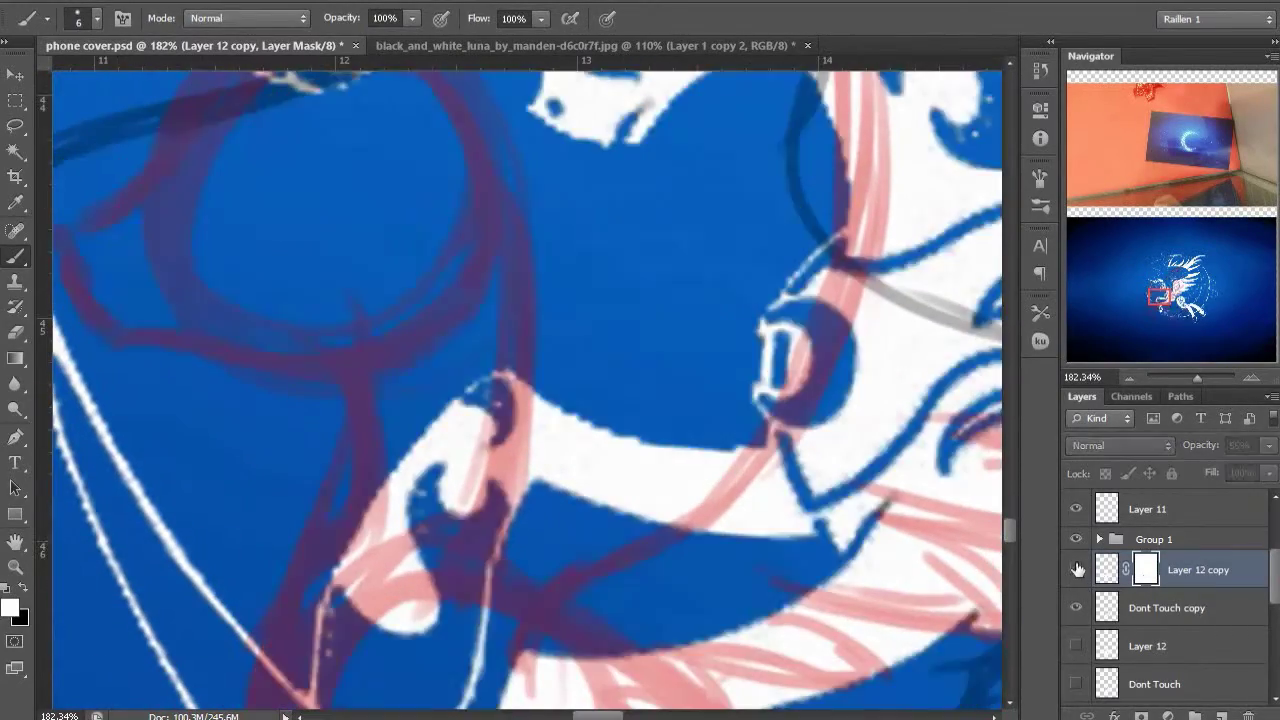
pyautogui.click(1076, 569)
pyautogui.click(1076, 607)
# Mask a contour behind the gap at the neck and along the back of the head up to the ear with a size 6 brush
pyautogui.moveTo(551, 345); pyautogui.dragTo(495, 323)
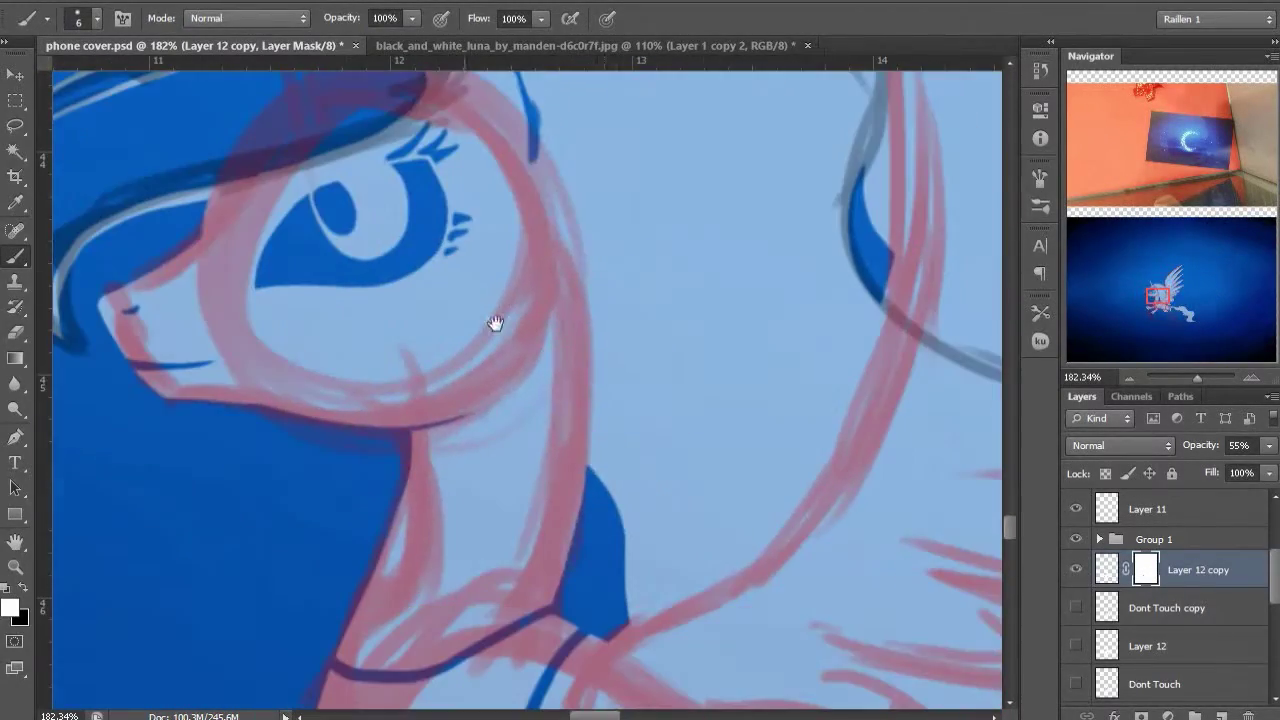
pyautogui.press('x')
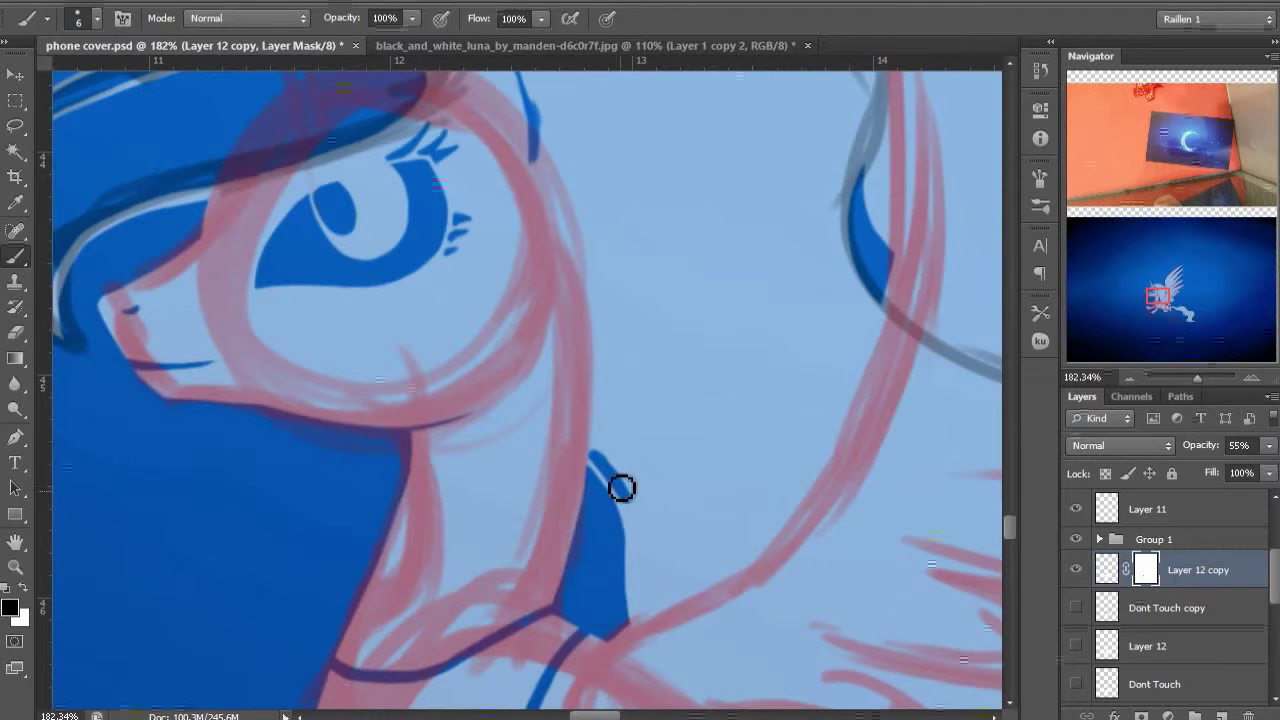
pyautogui.moveTo(621, 487); pyautogui.dragTo(645, 599)
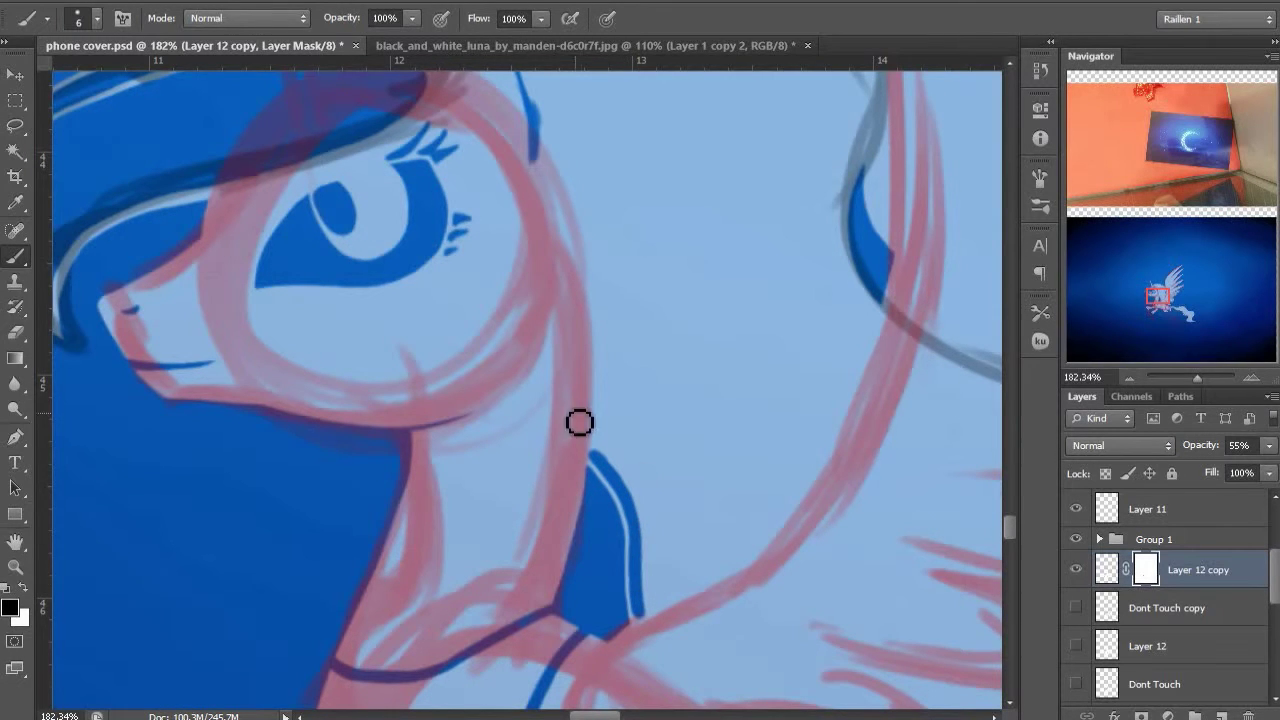
pyautogui.scroll(2, 548, 207)
pyautogui.moveTo(552, 227)
pyautogui.mouseDown()
pyautogui.moveTo(587, 318)
pyautogui.moveTo(569, 260)
pyautogui.moveTo(591, 507)
pyautogui.mouseUp()
# Hide Group 1 and restore the silhouette over the zigzag hair strokes between the horn and the ear
pyautogui.press('x')
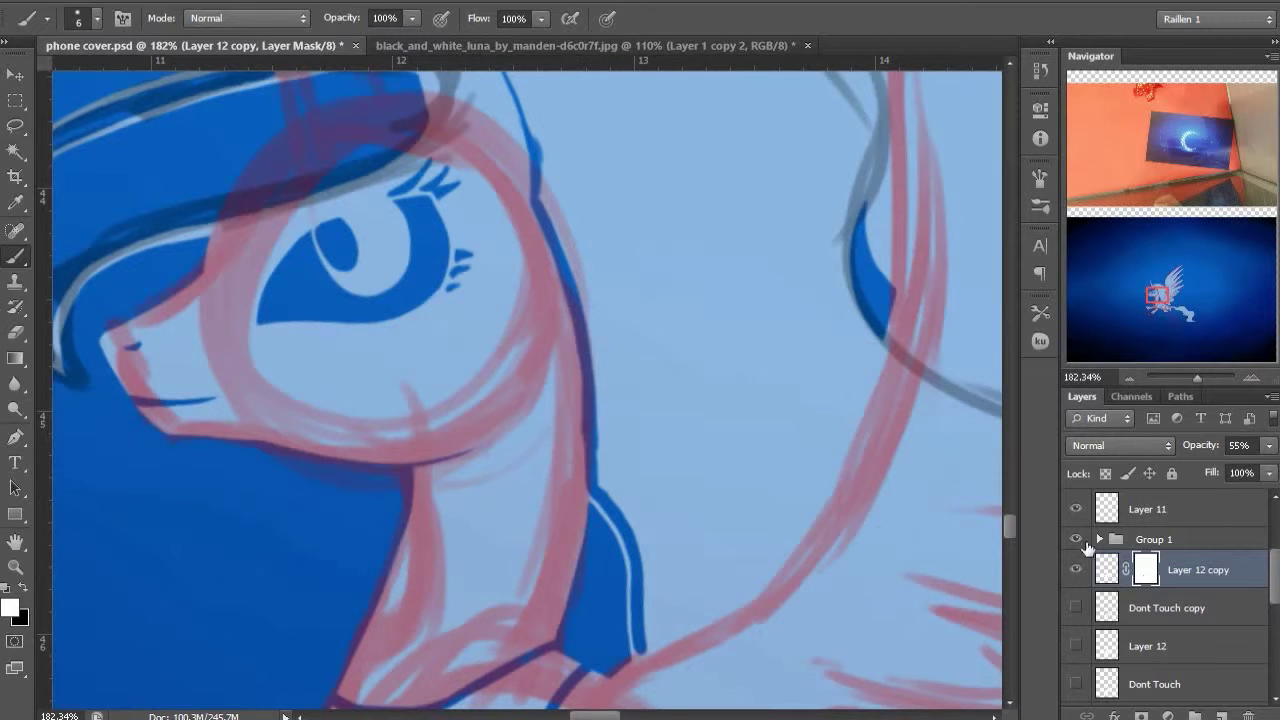
pyautogui.click(1076, 540)
pyautogui.scroll(6, 575, 509)
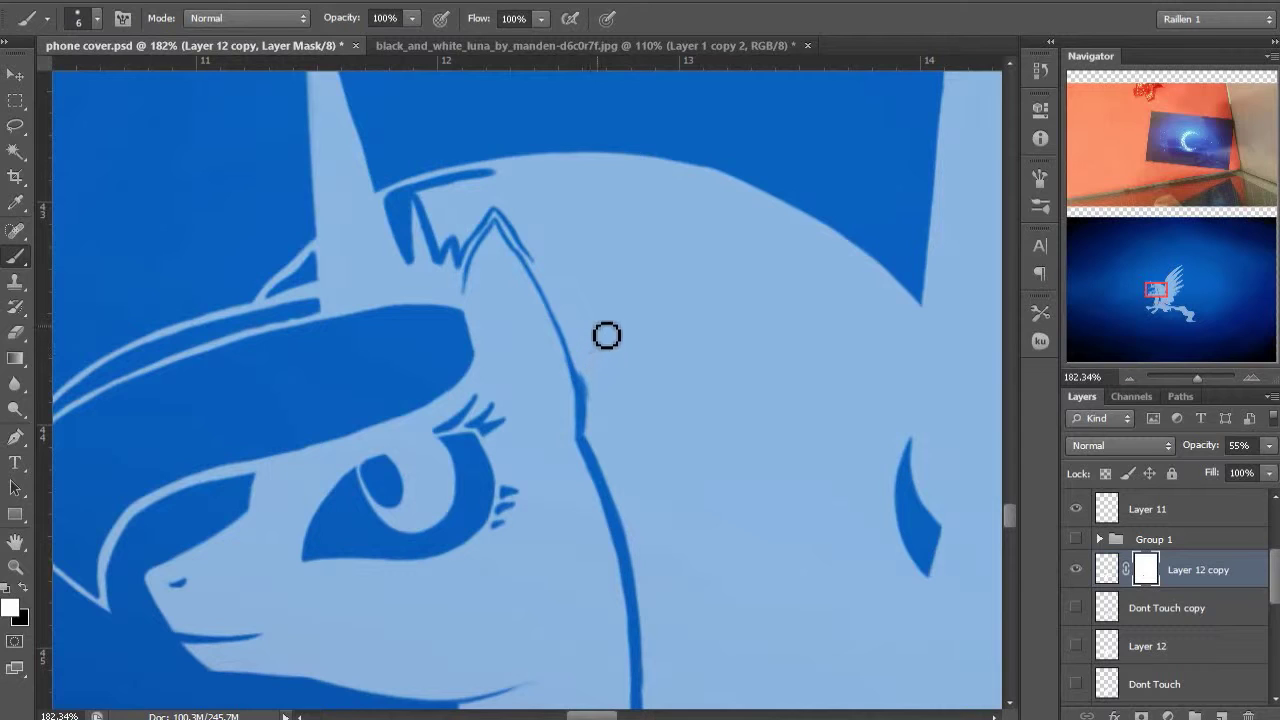
pyautogui.moveTo(607, 335); pyautogui.dragTo(613, 376)
pyautogui.press('x')
pyautogui.moveTo(417, 277); pyautogui.dragTo(429, 312)
pyautogui.press('x')
pyautogui.moveTo(429, 312)
pyautogui.mouseDown()
pyautogui.moveTo(448, 239)
pyautogui.moveTo(492, 230)
pyautogui.moveTo(441, 248)
pyautogui.moveTo(468, 267)
pyautogui.moveTo(460, 337)
pyautogui.mouseUp()
pyautogui.moveTo(469, 291); pyautogui.dragTo(540, 391)
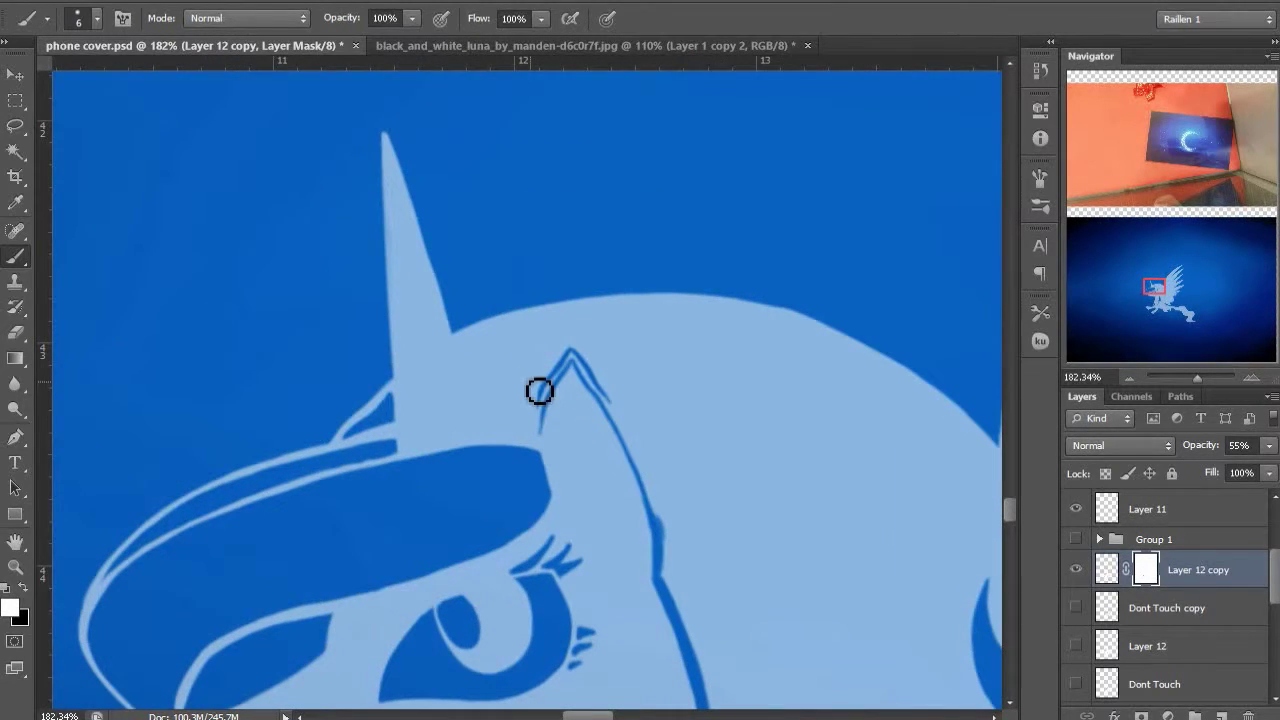
# Show Group 1 again and mask the mane's inner contour from the neck gap up to the rear mane cutout with a size 6 brush
pyautogui.moveTo(663, 473); pyautogui.dragTo(522, 334)
pyautogui.press('x')
pyautogui.moveTo(517, 431); pyautogui.dragTo(525, 450)
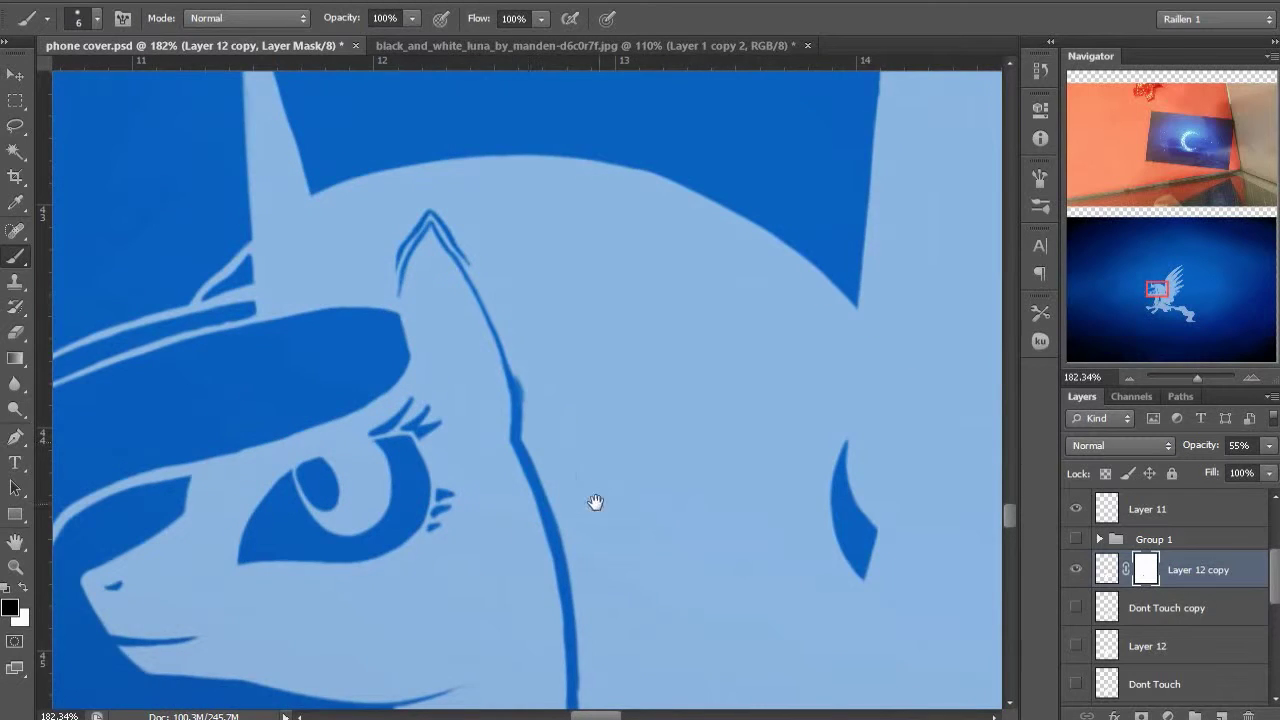
pyautogui.moveTo(595, 503); pyautogui.dragTo(439, 166)
pyautogui.click(1076, 539)
pyautogui.moveTo(466, 553); pyautogui.dragTo(553, 516)
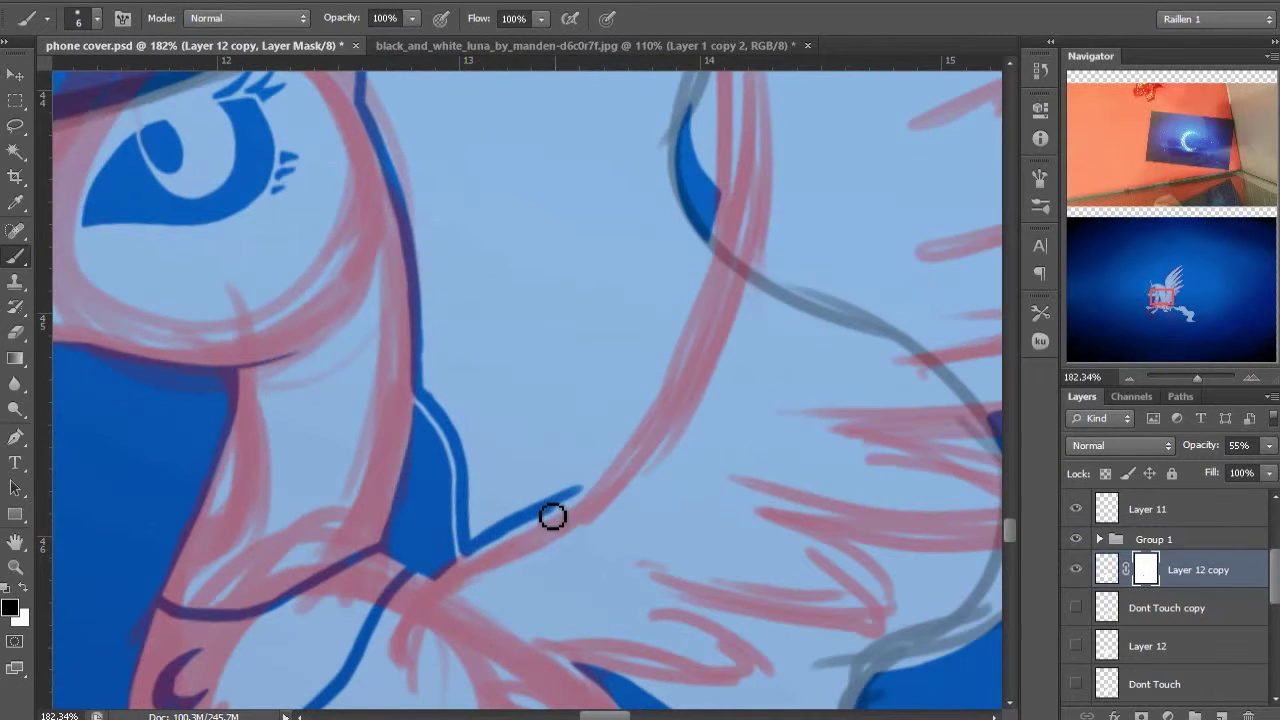
pyautogui.moveTo(700, 257); pyautogui.dragTo(582, 497)
pyautogui.scroll(5, 626, 438)
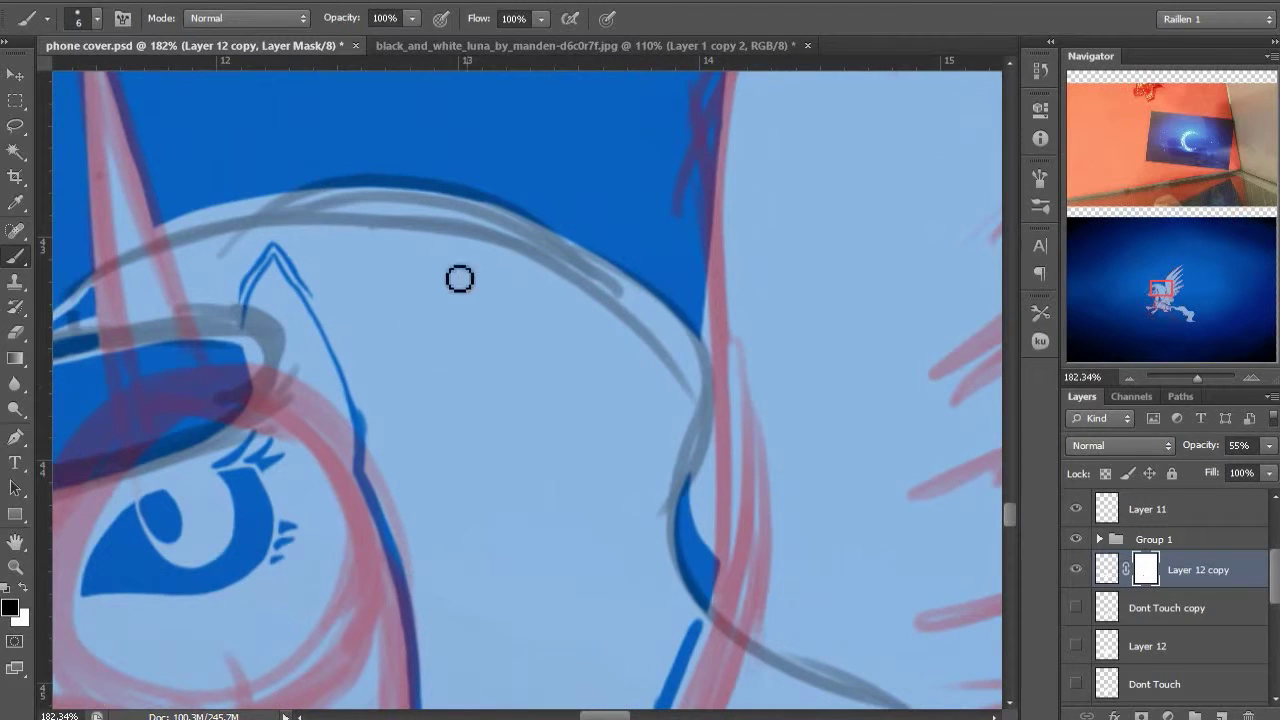
# Mask the mane's upper contour above the ear and from the horn to the ear base with size 6 and 4 brushes
pyautogui.moveTo(420, 214)
pyautogui.mouseDown()
pyautogui.moveTo(507, 233)
pyautogui.moveTo(620, 290)
pyautogui.mouseUp()
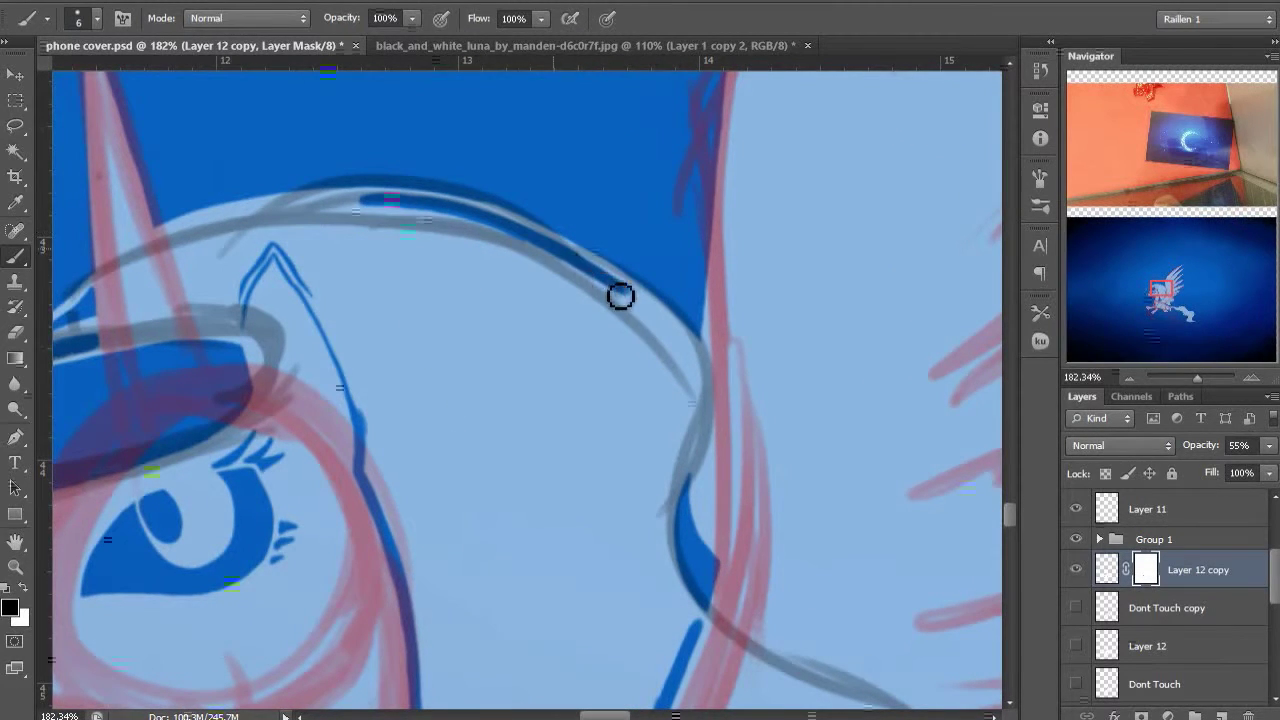
pyautogui.moveTo(235, 322); pyautogui.dragTo(297, 364)
pyautogui.press('[')
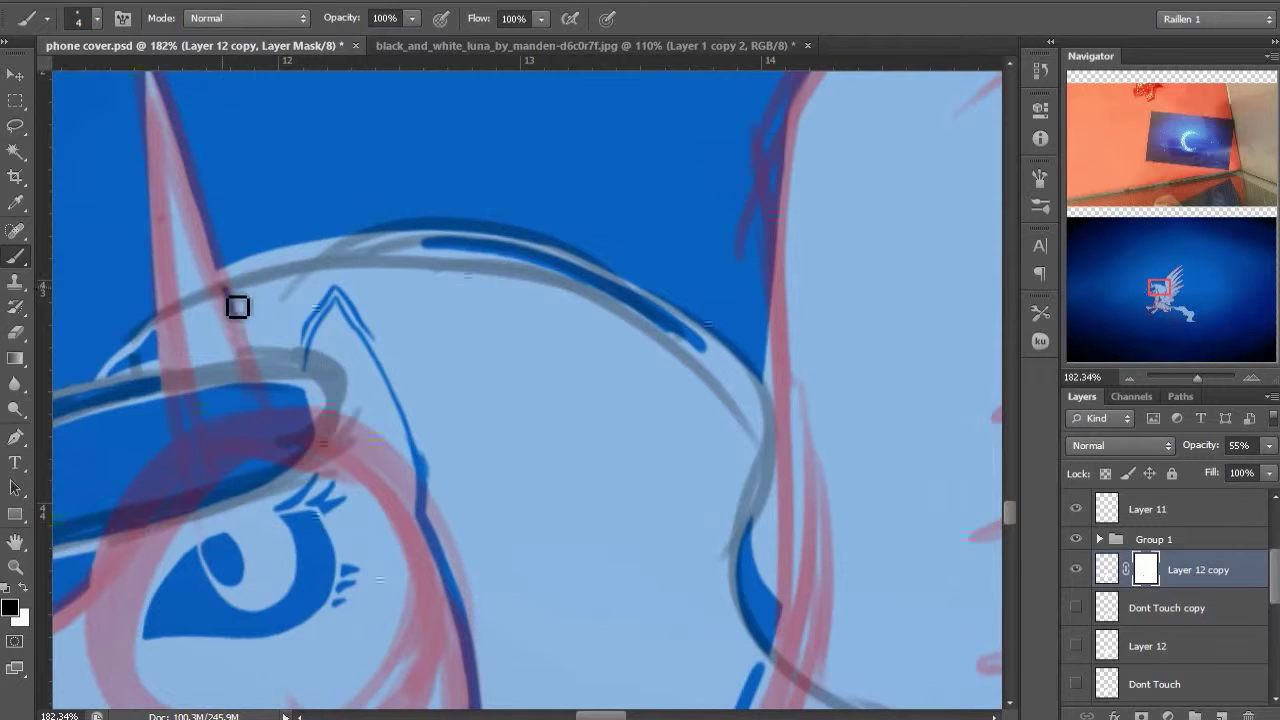
pyautogui.moveTo(221, 287); pyautogui.dragTo(261, 372)
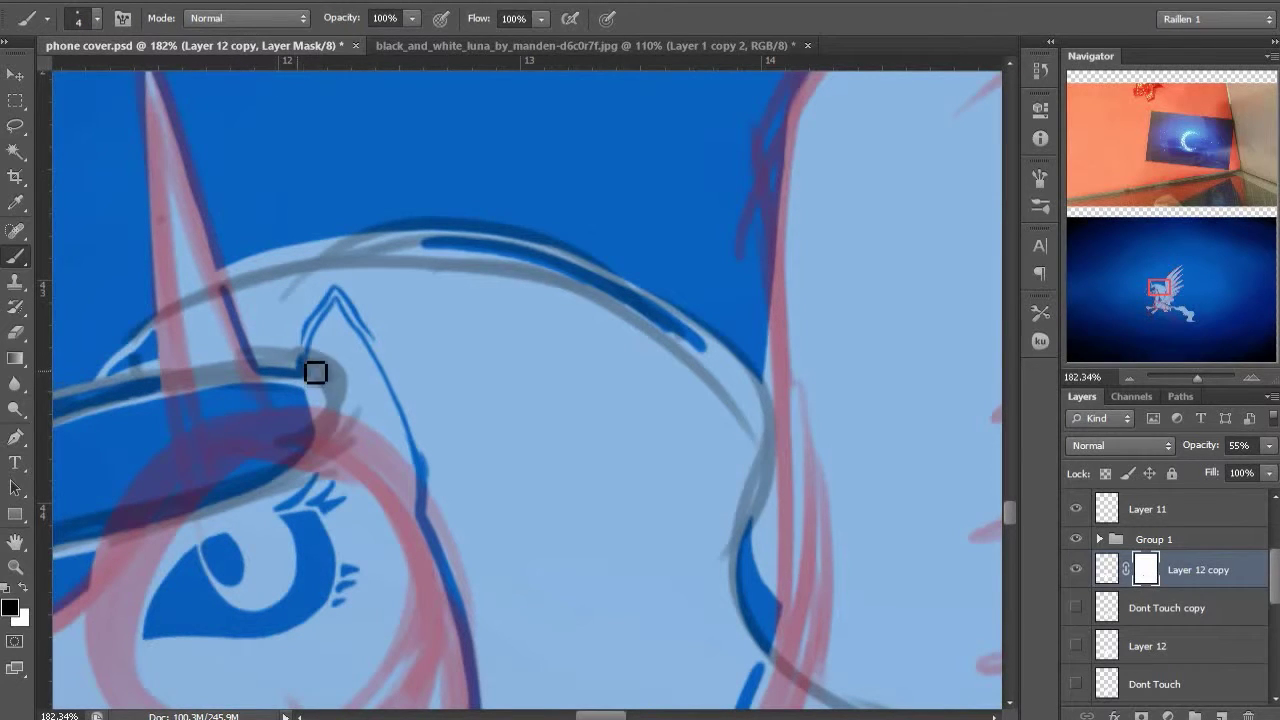
pyautogui.moveTo(234, 294)
pyautogui.mouseDown()
pyautogui.moveTo(278, 274)
pyautogui.moveTo(443, 251)
pyautogui.mouseUp()
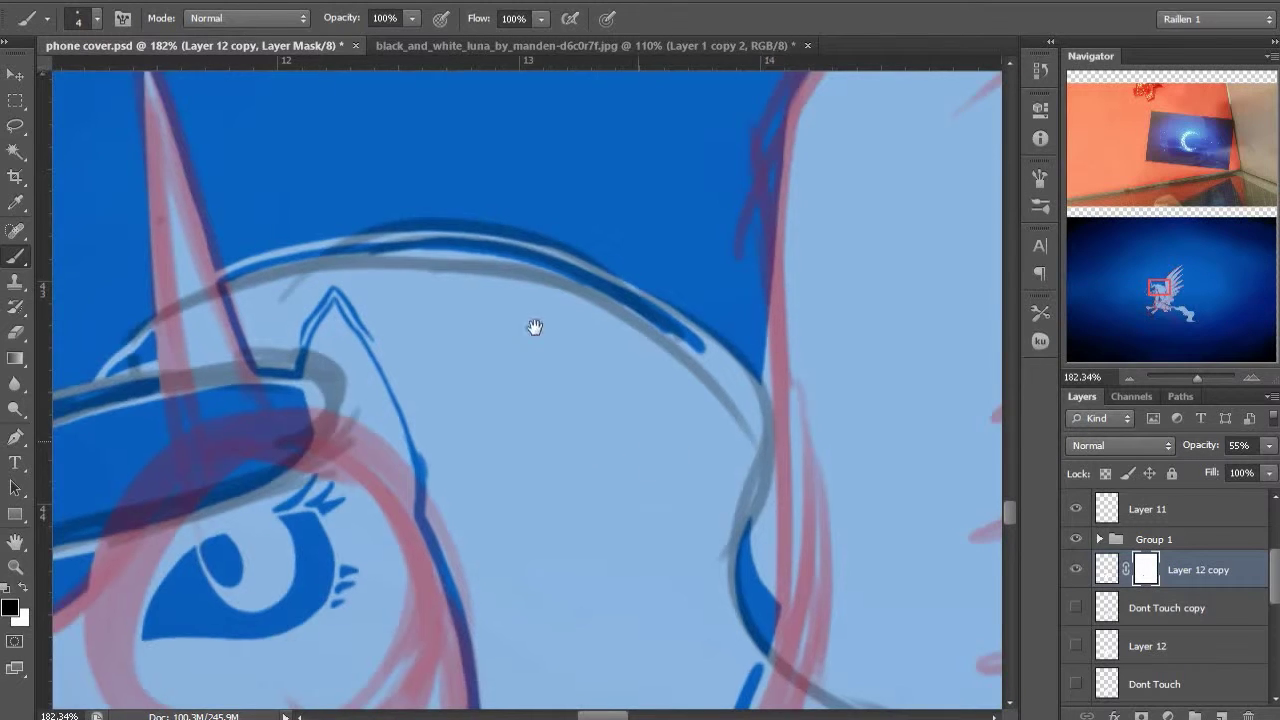
# Extend the masked upper contour of the mane down toward the wing with a size 6 brush
pyautogui.moveTo(534, 326); pyautogui.dragTo(394, 156)
pyautogui.click(1076, 539)
pyautogui.click(1076, 539)
pyautogui.press(']')
pyautogui.press(']')
pyautogui.moveTo(561, 184); pyautogui.dragTo(600, 214)
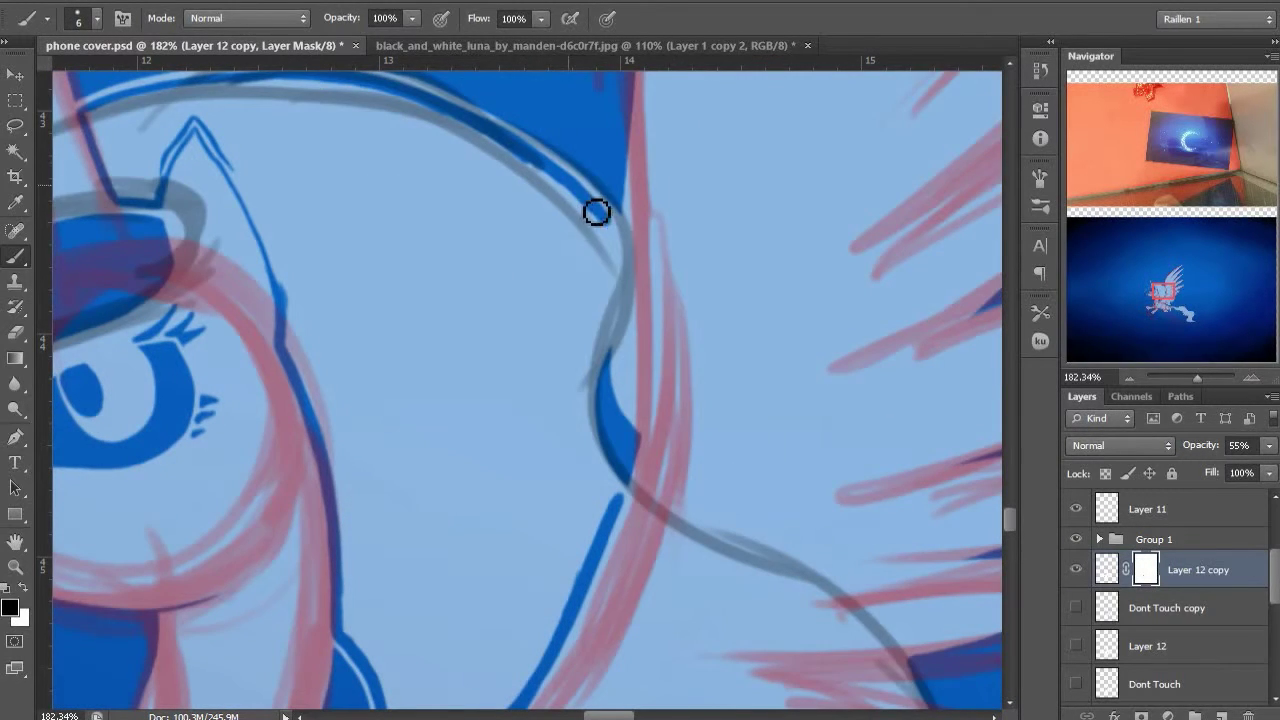
# Fade the Group 1 sketch and mask the mane contour down to the rear cutout on Layer 12 copy with a size 7 brush
pyautogui.click(1132, 544)
pyautogui.moveTo(1195, 448); pyautogui.dragTo(1128, 449)
pyautogui.click(1195, 570)
pyautogui.press(']')
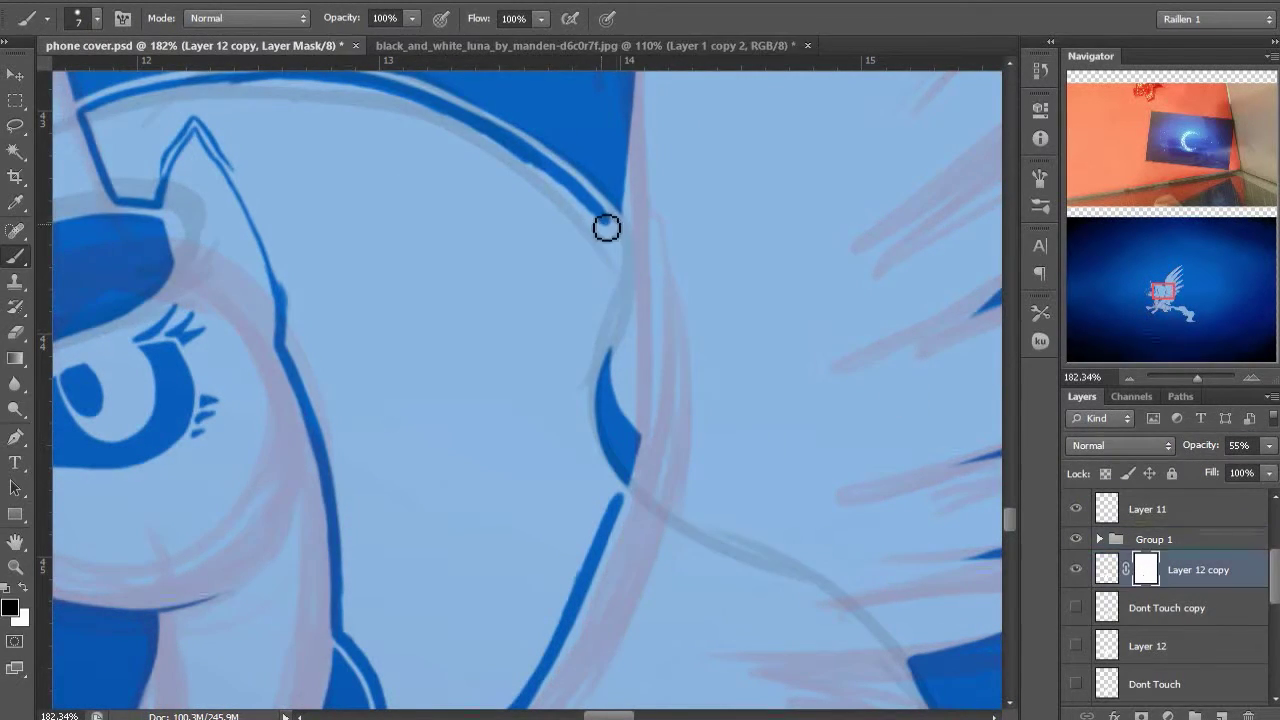
pyautogui.moveTo(603, 223); pyautogui.dragTo(614, 255)
pyautogui.moveTo(594, 456)
pyautogui.mouseDown()
pyautogui.moveTo(617, 289)
pyautogui.moveTo(609, 378)
pyautogui.mouseUp()
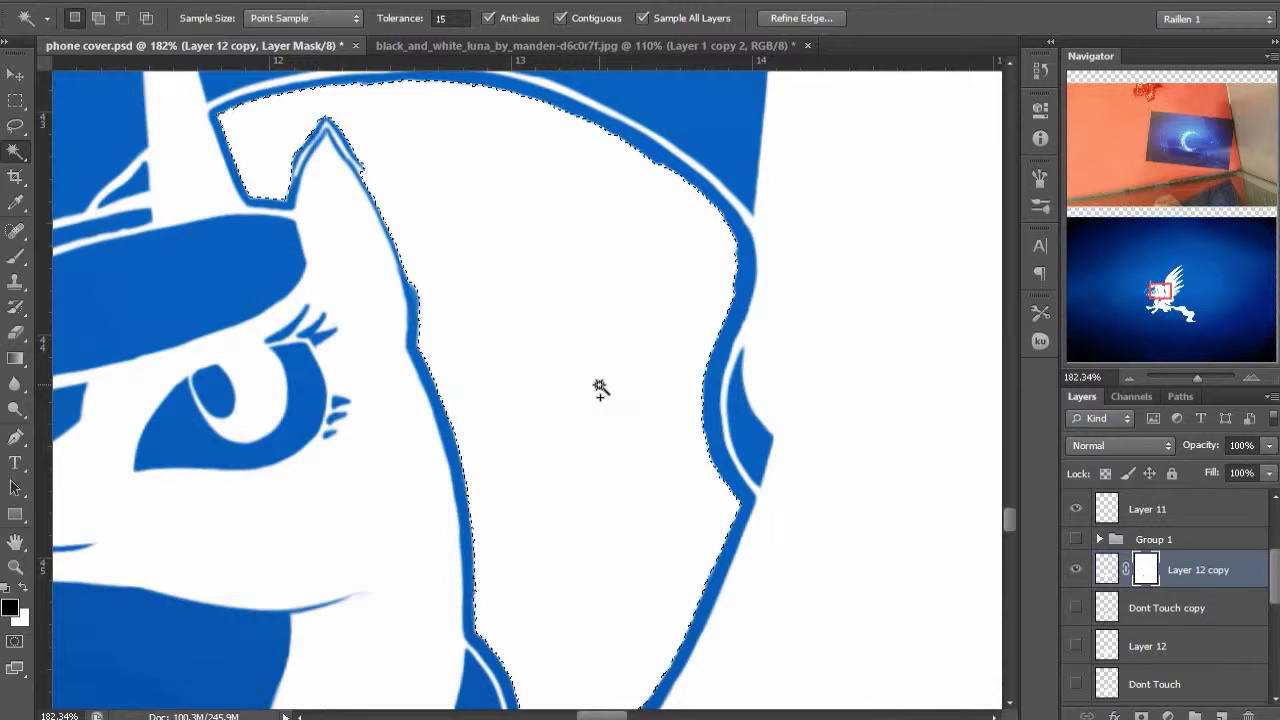
# Reselect the enclosed white mane area with the Magic Wand at a tolerance of 100
pyautogui.scroll(-2, 600, 386)
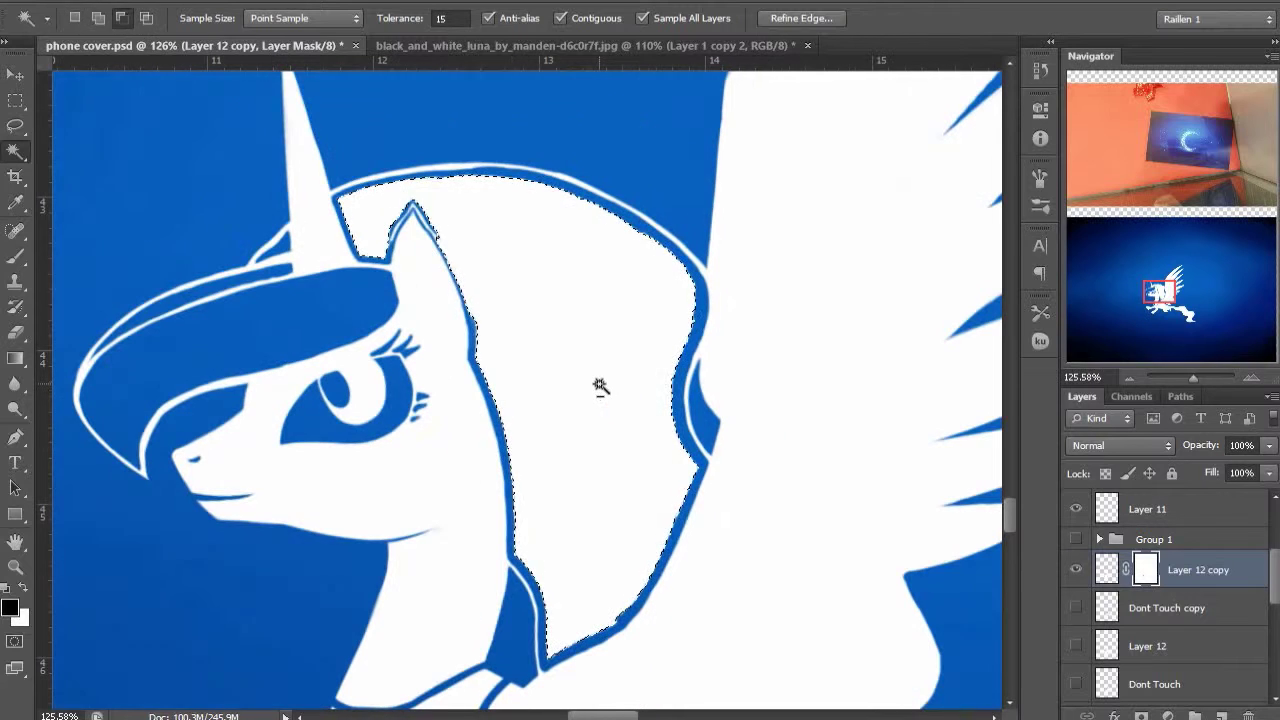
pyautogui.hotkey('ctrl', 'd')
pyautogui.doubleClick(450, 18)
pyautogui.write('100')
pyautogui.click(580, 320)
pyautogui.press('b')
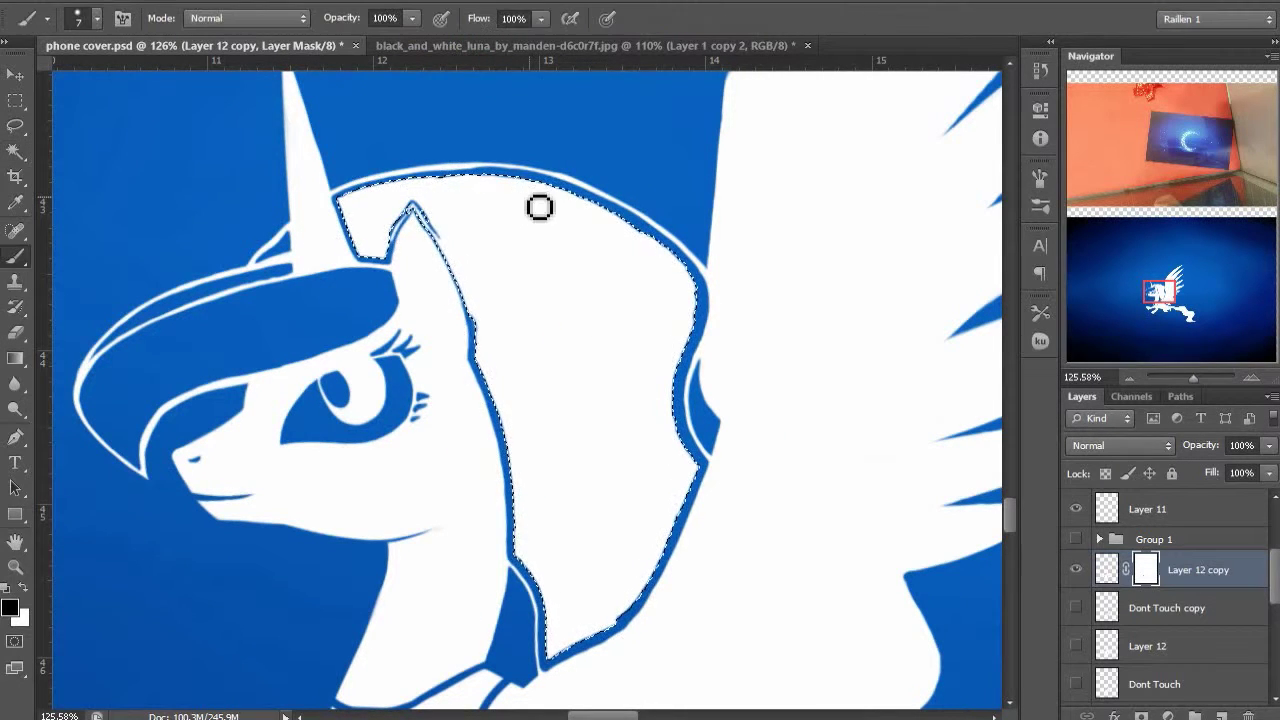
# Mask out the whole selected mane area on Layer 12 copy and deselect it
pyautogui.moveTo(540, 206)
pyautogui.mouseDown()
pyautogui.moveTo(600, 245)
pyautogui.moveTo(570, 620)
pyautogui.mouseUp()
pyautogui.press('m')
pyautogui.click(583, 569)
# Clean up the leftover fringe along the lower and rear edges of the masked mane with a size 9 brush
pyautogui.scroll(3, 583, 569)
pyautogui.scroll(2, 583, 568)
pyautogui.press('b')
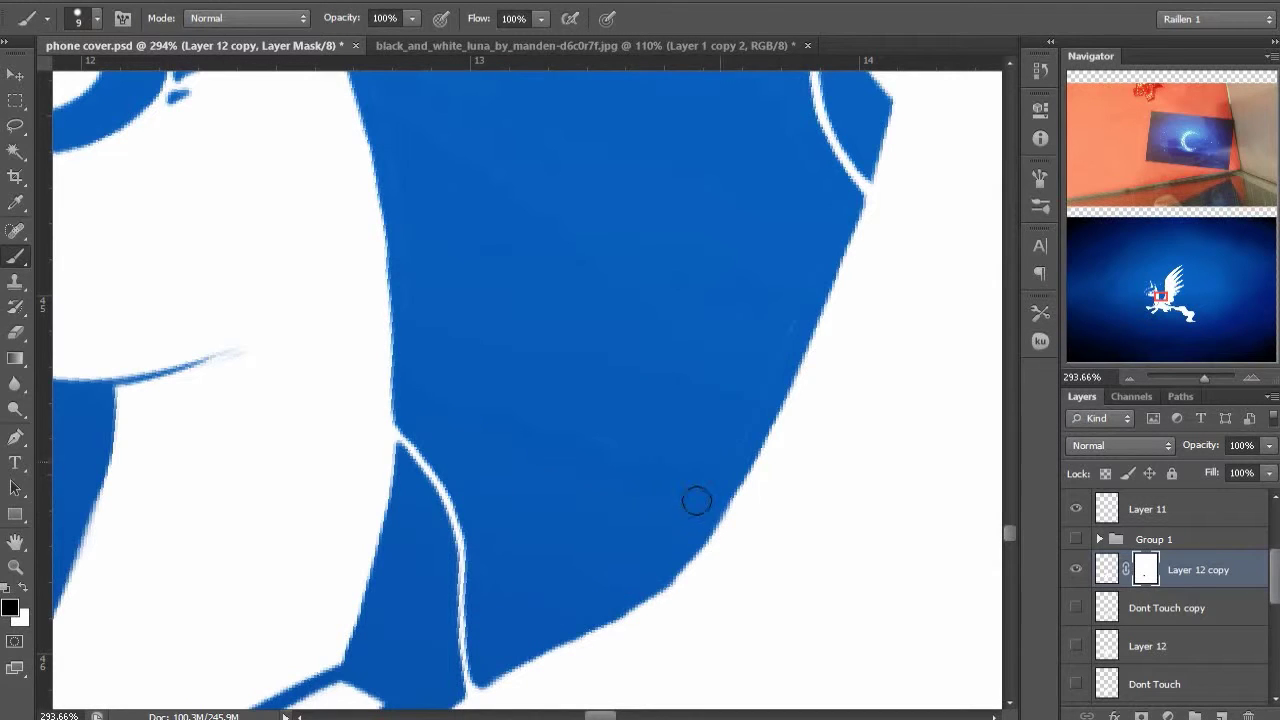
pyautogui.moveTo(836, 207); pyautogui.dragTo(760, 474)
pyautogui.moveTo(720, 202); pyautogui.dragTo(675, 397)
pyautogui.moveTo(703, 180); pyautogui.dragTo(714, 446)
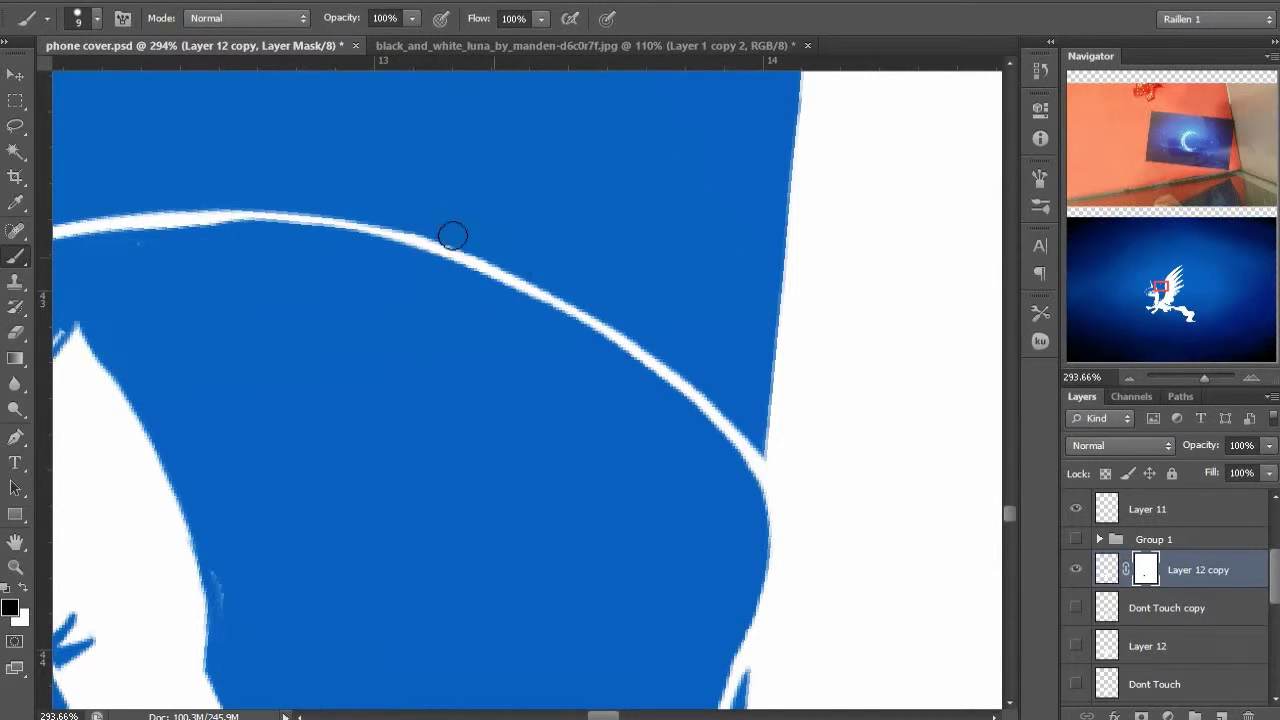
# Even out the thin outline on top of the mane and mask the leftover strokes around the ear with a size 9 brush
pyautogui.hscroll(-5, 452, 235)
pyautogui.scroll(1, 175, 372)
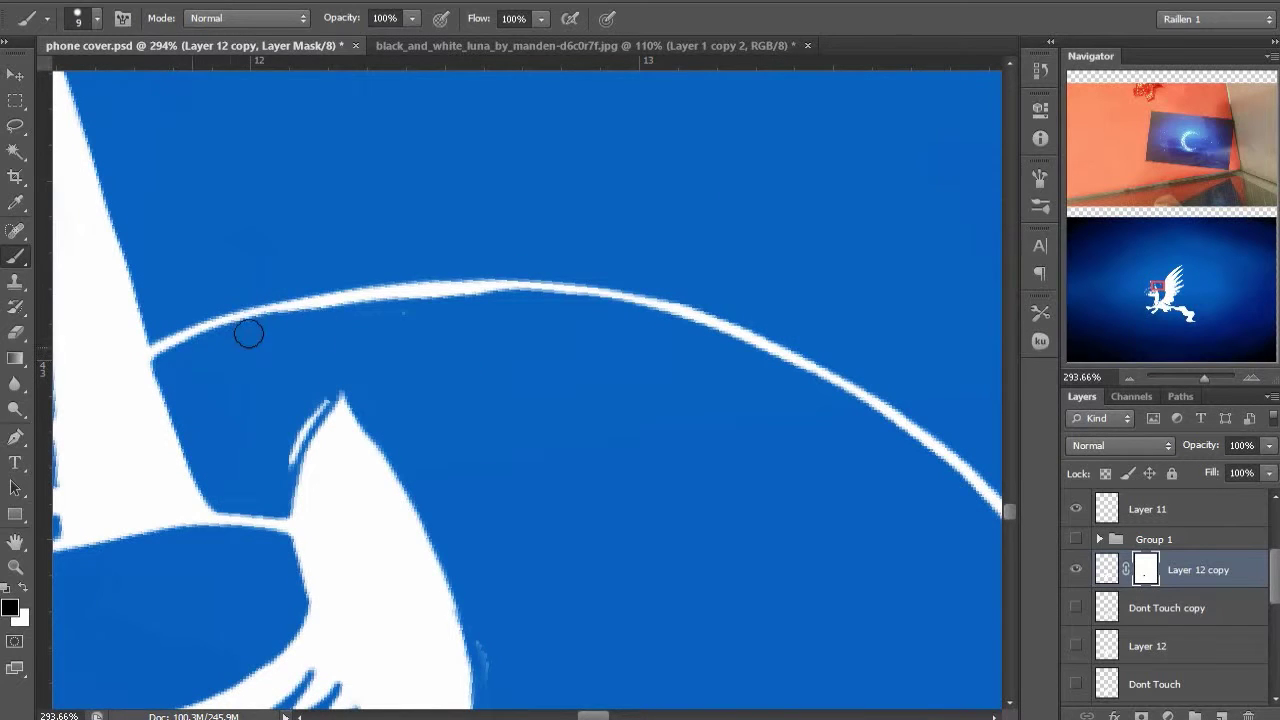
pyautogui.moveTo(428, 310); pyautogui.dragTo(502, 308)
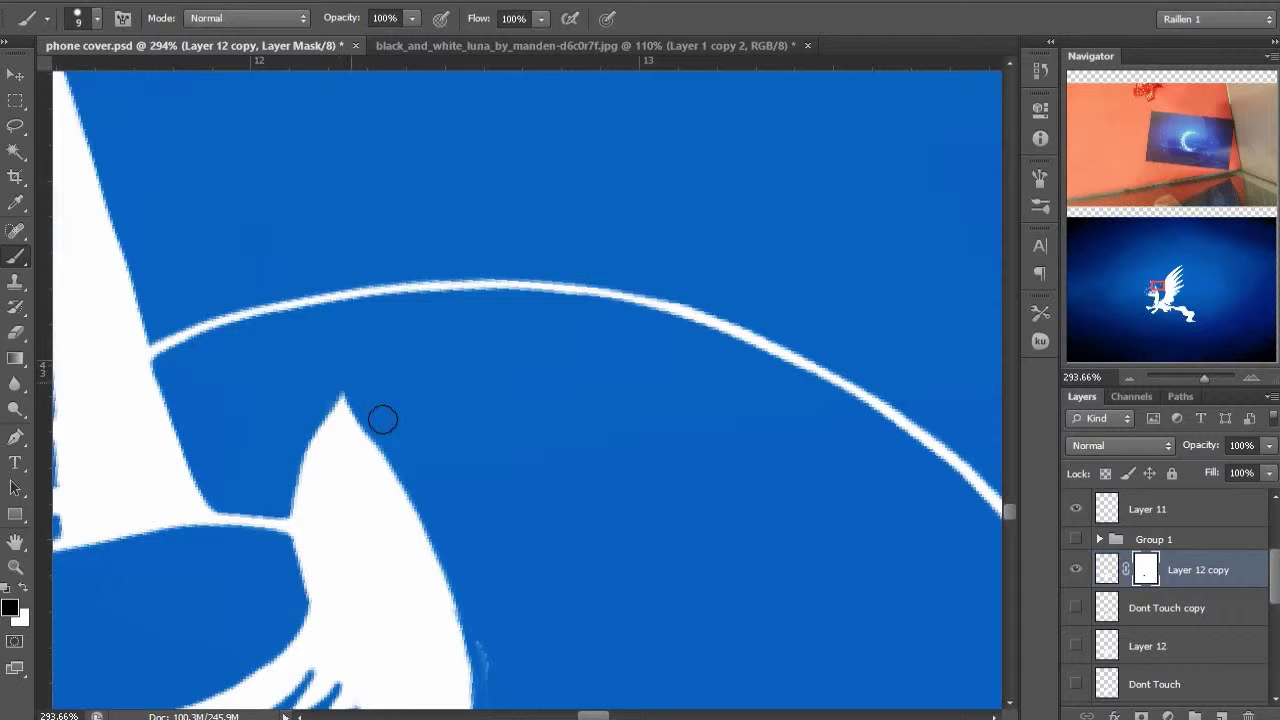
pyautogui.scroll(-2, 383, 419)
pyautogui.hscroll(1, 451, 448)
pyautogui.scroll(-8, 488, 504)
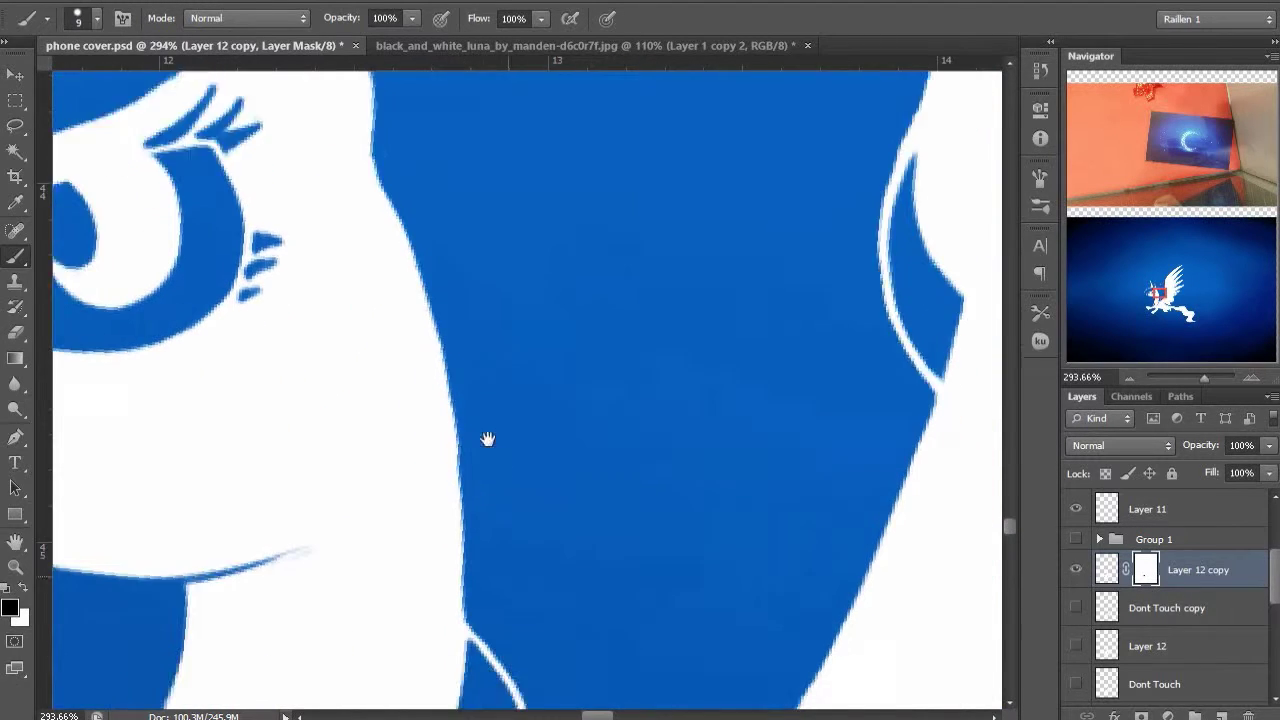
# Save the document and compare the pony silhouette with the Group 1 sketch over the head, collar and whole figure
pyautogui.scroll(-6, 620, 340)
pyautogui.hotkey('ctrl', 's')
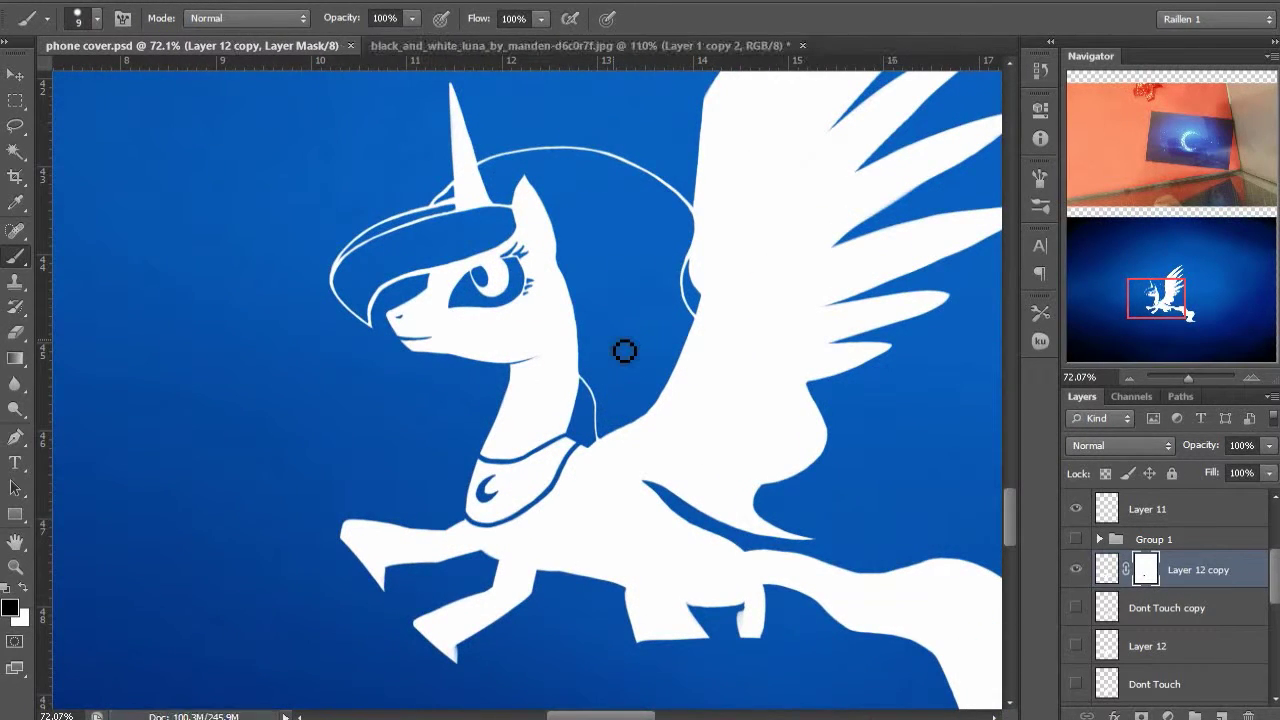
pyautogui.click(1077, 572)
pyautogui.click(1077, 572)
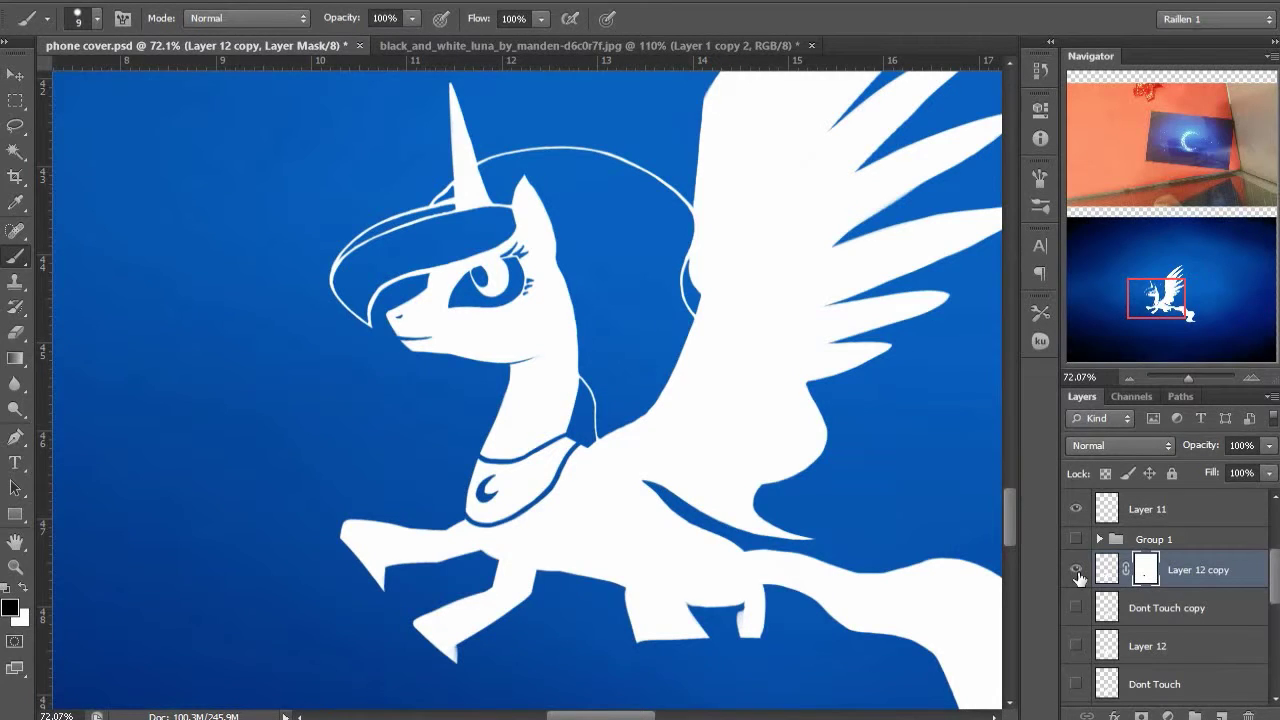
pyautogui.click(1075, 538)
pyautogui.click(1075, 538)
pyautogui.click(1075, 538)
pyautogui.click(1075, 538)
pyautogui.scroll(5, 691, 566)
pyautogui.moveTo(240, 448); pyautogui.dragTo(434, 586)
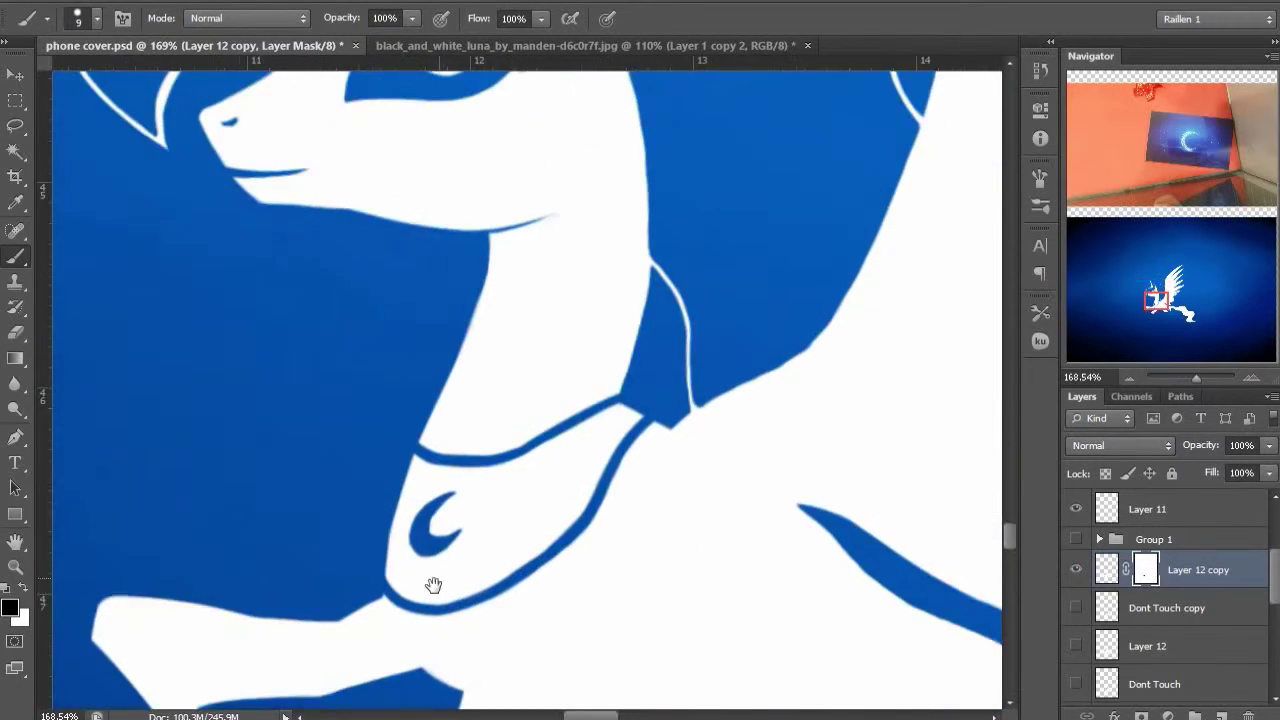
pyautogui.moveTo(494, 265); pyautogui.dragTo(551, 591)
pyautogui.scroll(-8, 738, 570)
pyautogui.moveTo(749, 549); pyautogui.dragTo(589, 431)
pyautogui.click(1077, 541)
pyautogui.click(1077, 542)
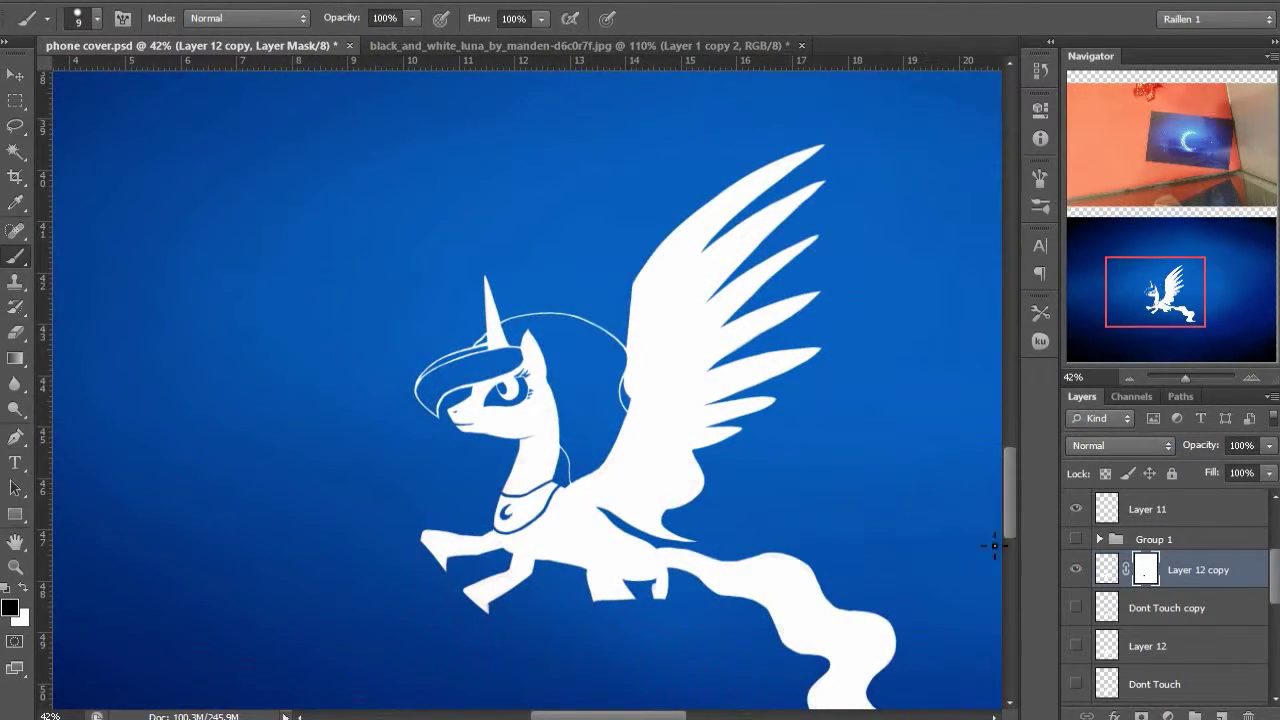
# Show the Group 1 sketch and outline the lowest feather of the wing on Layer 12 copy's mask with a 3 px black brush
pyautogui.scroll(5, 673, 528)
pyautogui.click(1075, 540)
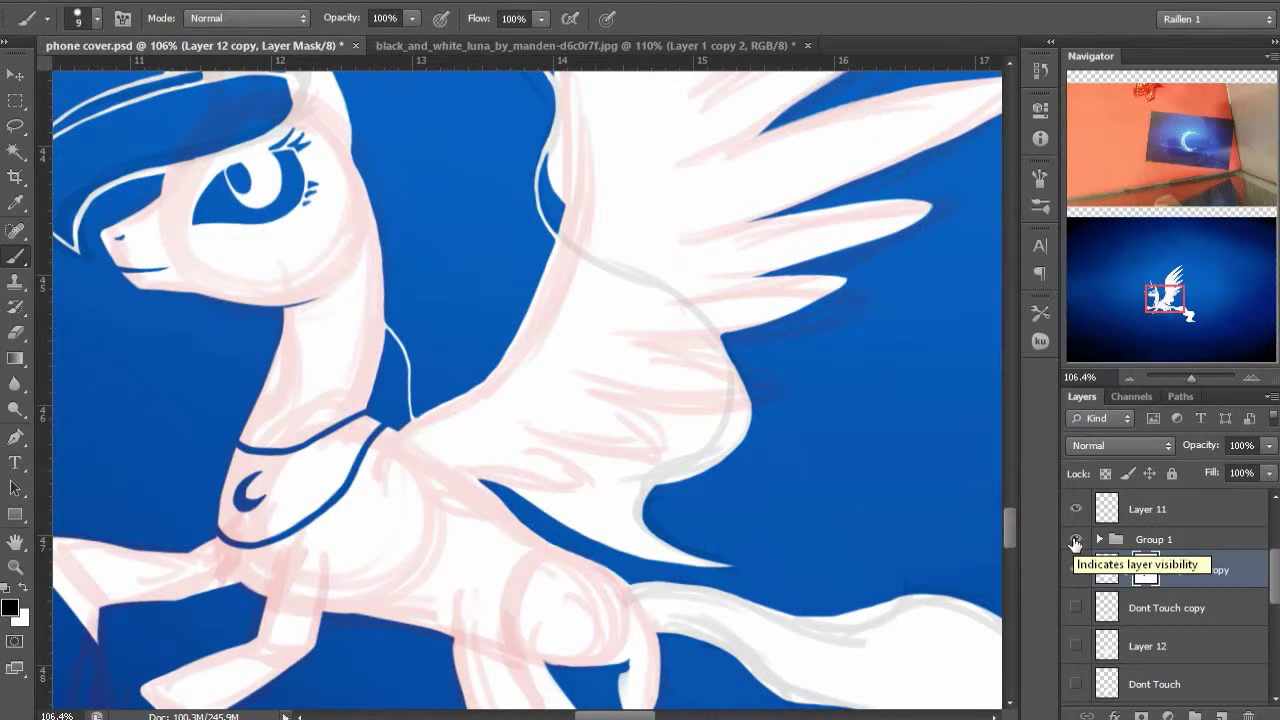
pyautogui.scroll(3, 599, 543)
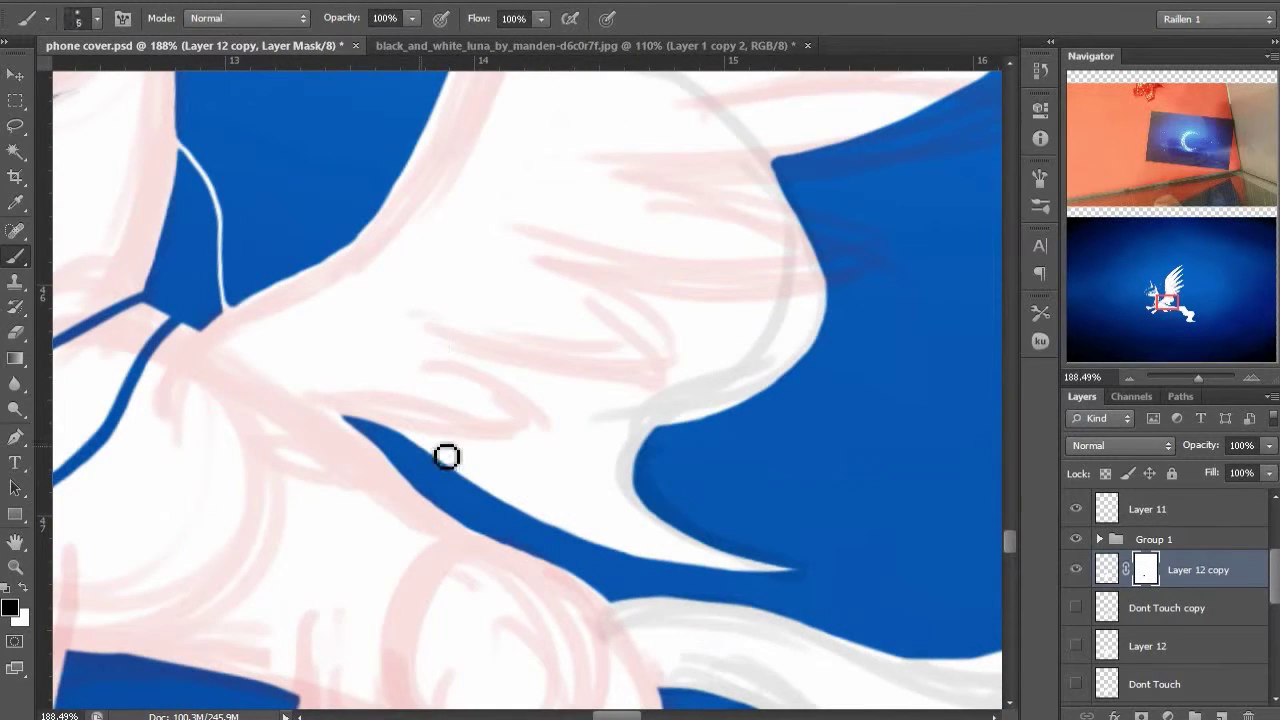
pyautogui.scroll(5, 474, 468)
pyautogui.moveTo(478, 312)
pyautogui.mouseDown()
pyautogui.moveTo(428, 451)
pyautogui.moveTo(365, 316)
pyautogui.mouseUp()
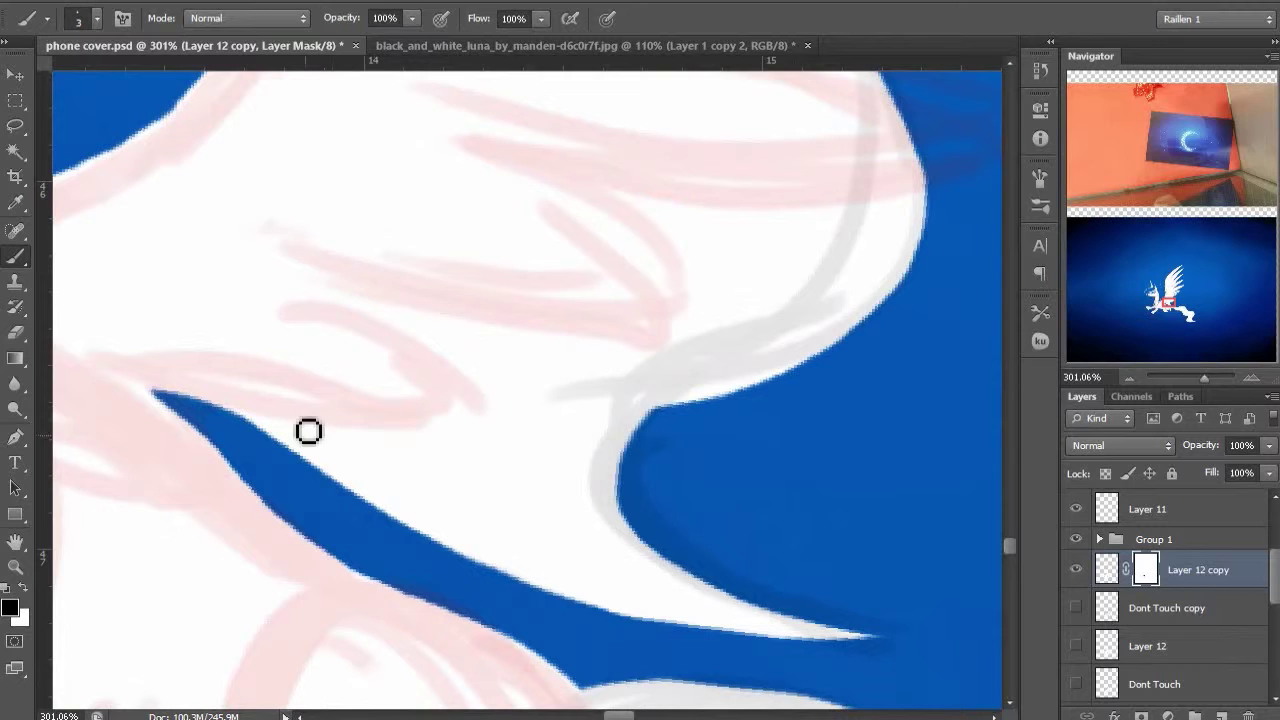
pyautogui.moveTo(314, 450)
pyautogui.mouseDown()
pyautogui.moveTo(288, 436)
pyautogui.moveTo(363, 480)
pyautogui.mouseUp()
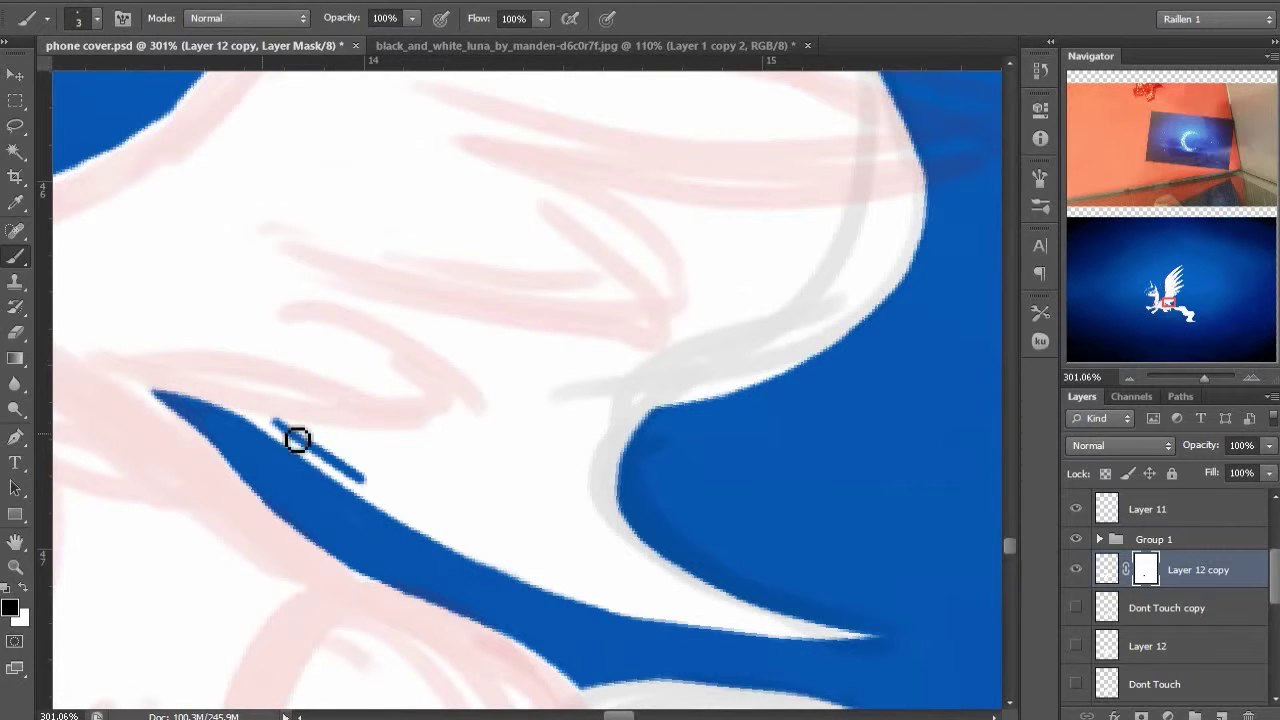
pyautogui.moveTo(278, 423); pyautogui.dragTo(400, 433)
pyautogui.moveTo(355, 299)
pyautogui.mouseDown()
pyautogui.moveTo(500, 423)
pyautogui.moveTo(480, 429)
pyautogui.mouseUp()
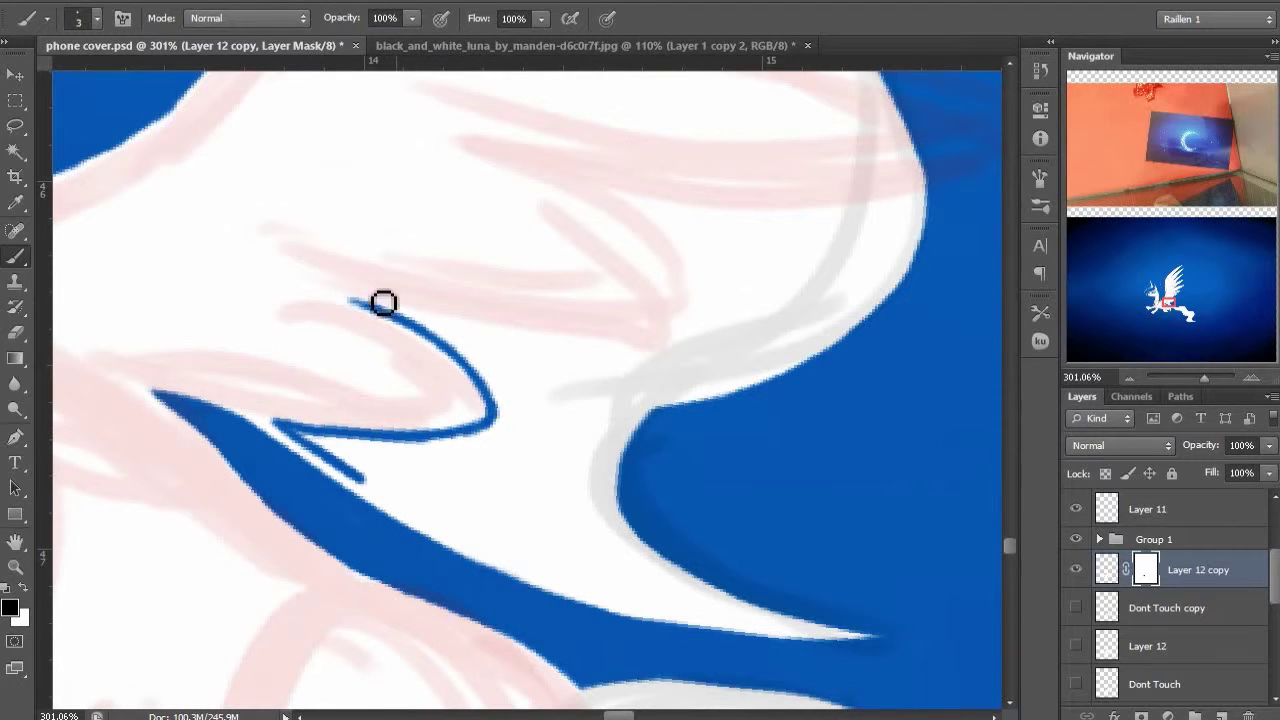
# Mask the outlines of the next two feathers up the lower wing in black, following the pink sketch lines
pyautogui.moveTo(380, 300)
pyautogui.mouseDown()
pyautogui.moveTo(570, 340)
pyautogui.moveTo(511, 403)
pyautogui.moveTo(634, 398)
pyautogui.mouseUp()
pyautogui.moveTo(546, 251)
pyautogui.mouseDown()
pyautogui.moveTo(609, 297)
pyautogui.moveTo(619, 416)
pyautogui.mouseUp()
pyautogui.moveTo(437, 401)
pyautogui.mouseDown()
pyautogui.moveTo(662, 382)
pyautogui.moveTo(590, 284)
pyautogui.mouseUp()
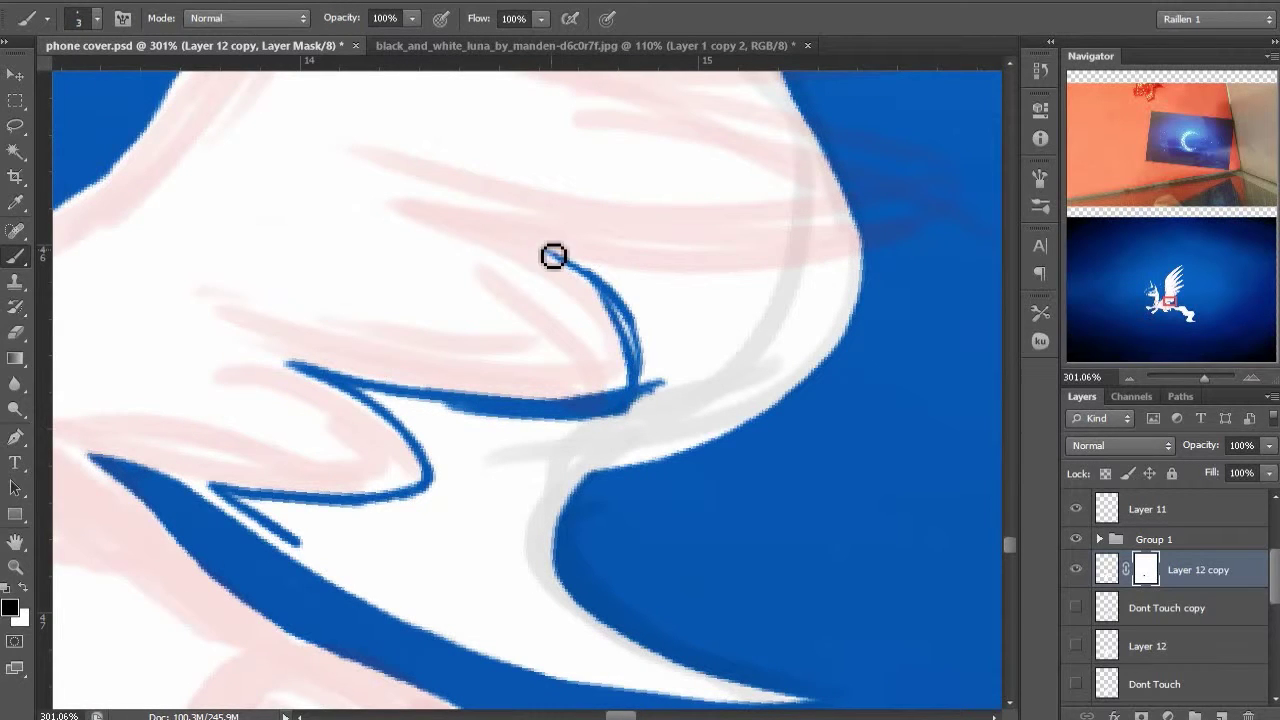
pyautogui.moveTo(535, 243)
pyautogui.mouseDown()
pyautogui.moveTo(617, 306)
pyautogui.moveTo(630, 334)
pyautogui.mouseUp()
pyautogui.moveTo(581, 266)
pyautogui.mouseDown()
pyautogui.moveTo(636, 366)
pyautogui.moveTo(571, 523)
pyautogui.moveTo(508, 552)
pyautogui.mouseUp()
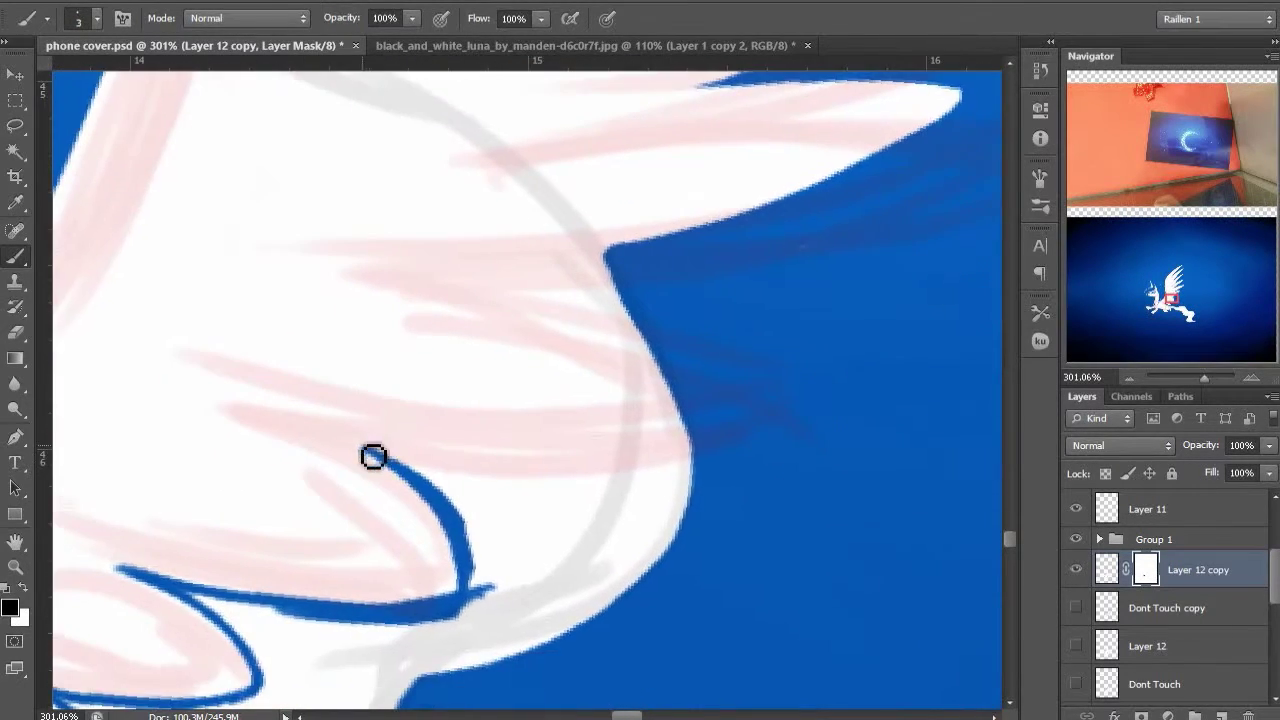
pyautogui.moveTo(365, 450); pyautogui.dragTo(676, 454)
# Mask an inner contour just inside the lower wing's edges with a slightly larger brush, leaving a thin white rim around the tip and curve
pyautogui.moveTo(607, 524); pyautogui.dragTo(717, 242)
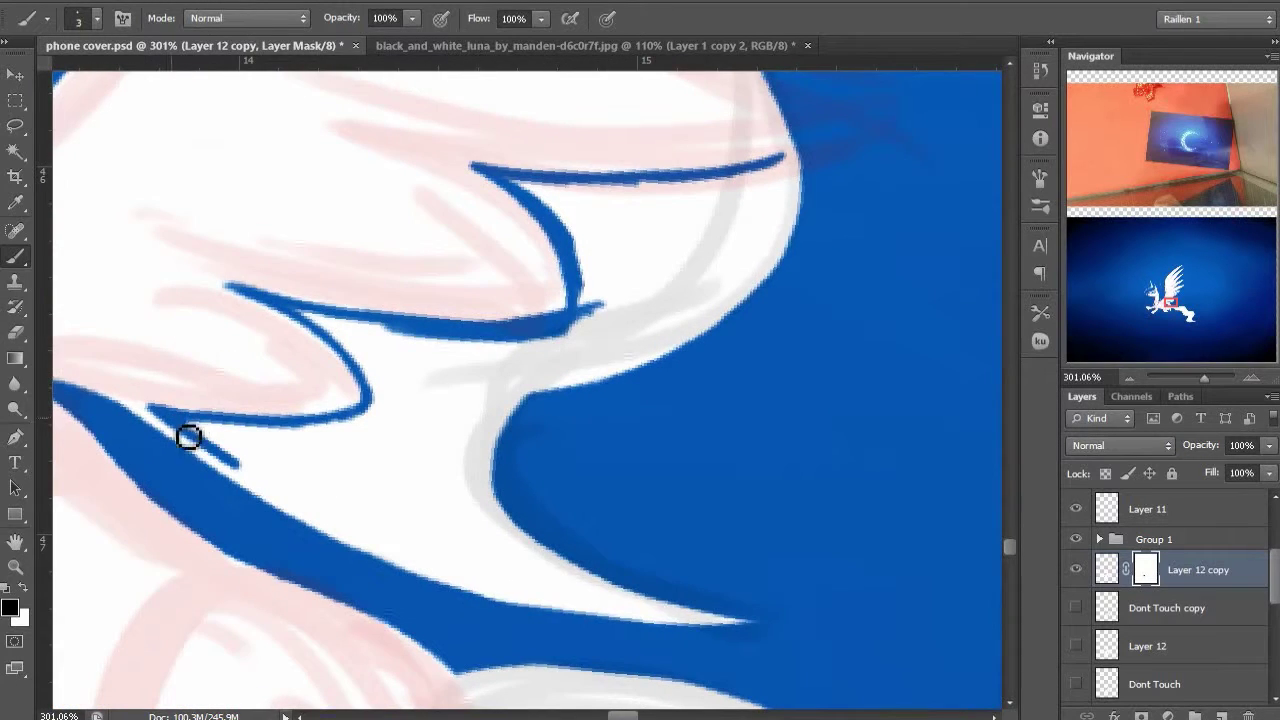
pyautogui.moveTo(535, 573)
pyautogui.mouseDown()
pyautogui.moveTo(486, 536)
pyautogui.moveTo(578, 571)
pyautogui.mouseUp()
pyautogui.press(']')
pyautogui.moveTo(188, 430)
pyautogui.mouseDown()
pyautogui.moveTo(290, 494)
pyautogui.moveTo(417, 543)
pyautogui.moveTo(575, 568)
pyautogui.mouseUp()
pyautogui.press(']')
pyautogui.moveTo(466, 356)
pyautogui.mouseDown()
pyautogui.moveTo(431, 460)
pyautogui.moveTo(434, 450)
pyautogui.moveTo(484, 528)
pyautogui.mouseUp()
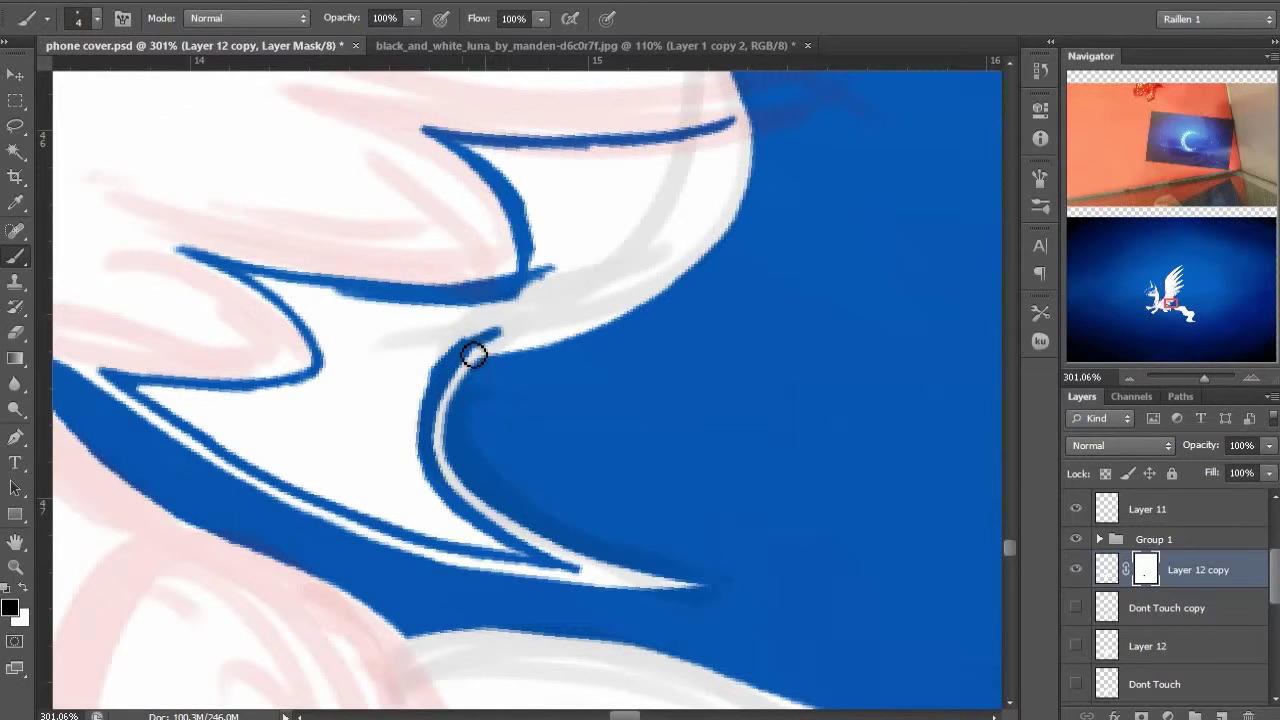
pyautogui.moveTo(474, 355)
pyautogui.mouseDown()
pyautogui.moveTo(571, 329)
pyautogui.moveTo(641, 281)
pyautogui.mouseUp()
pyautogui.moveTo(671, 229); pyautogui.dragTo(650, 273)
pyautogui.moveTo(714, 166)
pyautogui.mouseDown()
pyautogui.moveTo(719, 211)
pyautogui.moveTo(637, 317)
pyautogui.moveTo(577, 363)
pyautogui.mouseUp()
# Mask out the white area enclosed by the feather outlines using a Magic Wand selection, deselect, and save the document
pyautogui.scroll(-1, 487, 421)
pyautogui.hscroll(-1, 487, 421)
pyautogui.press('w')
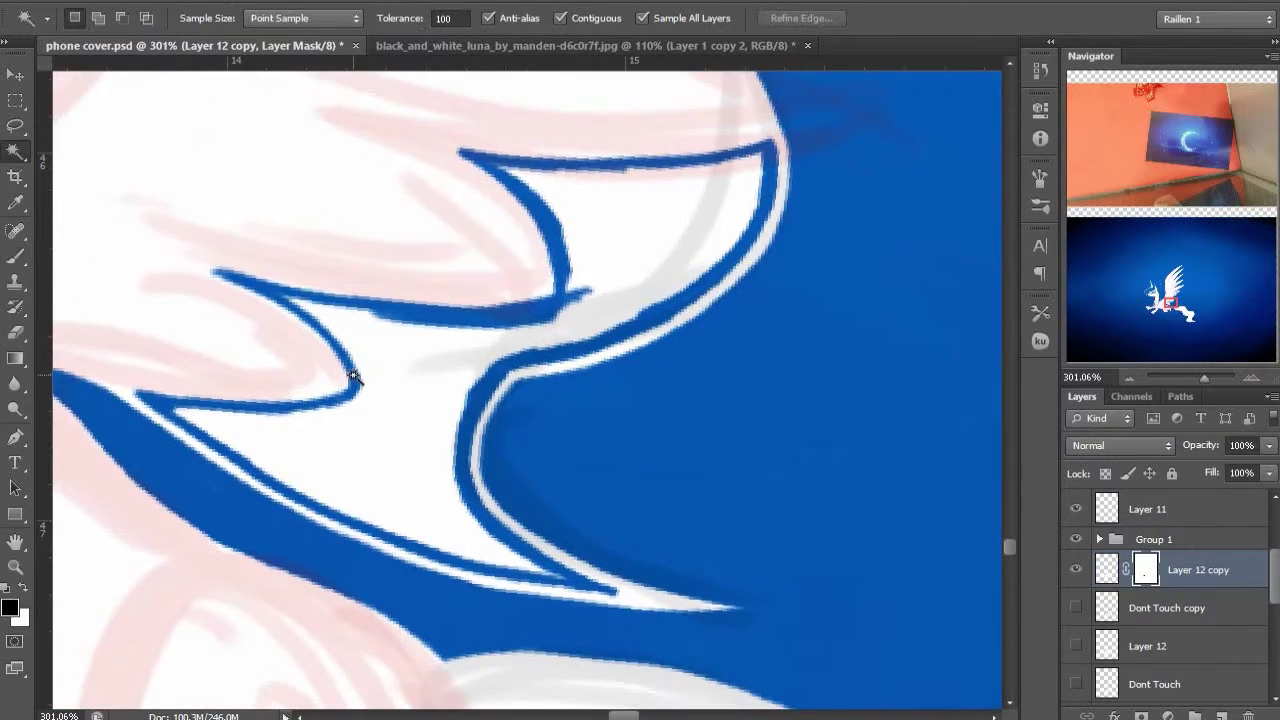
pyautogui.click(306, 449)
pyautogui.press('b')
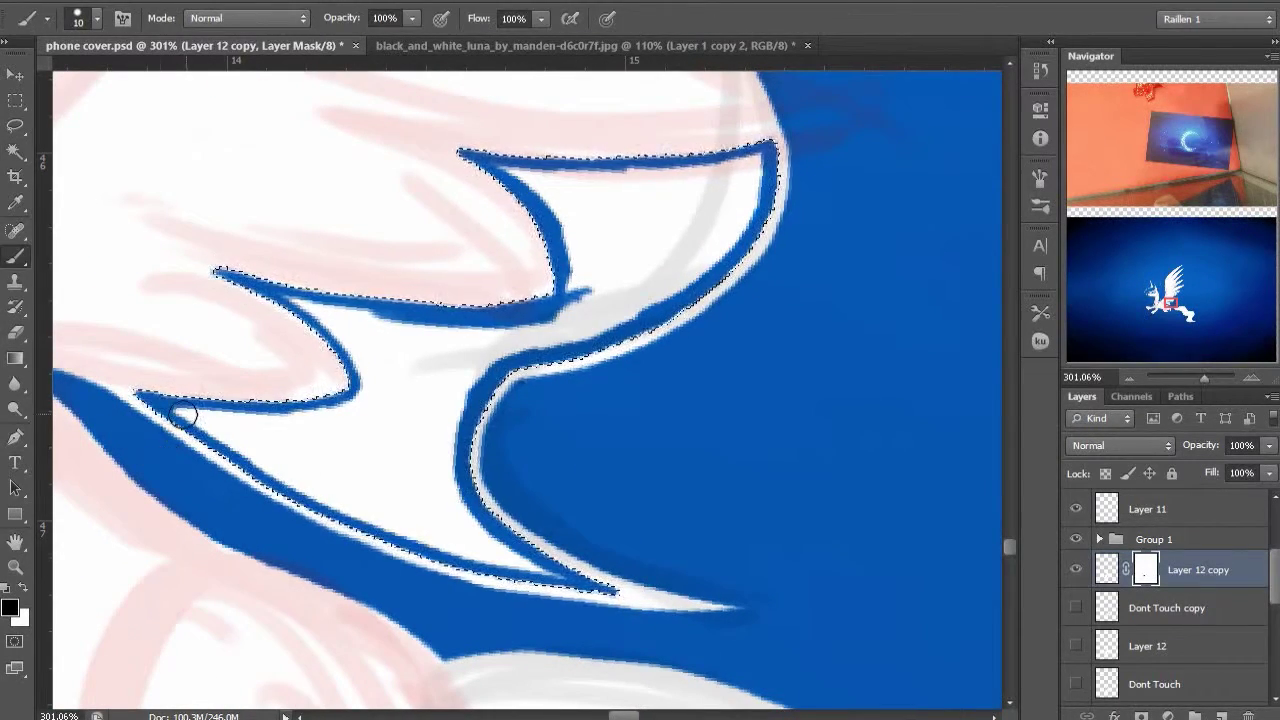
pyautogui.moveTo(168, 408)
pyautogui.mouseDown()
pyautogui.moveTo(312, 480)
pyautogui.moveTo(279, 420)
pyautogui.moveTo(288, 293)
pyautogui.moveTo(674, 266)
pyautogui.moveTo(752, 185)
pyautogui.mouseUp()
pyautogui.press(']')
pyautogui.press('m')
pyautogui.click(880, 317)
pyautogui.press('b')
pyautogui.moveTo(511, 514); pyautogui.dragTo(531, 455)
pyautogui.press('[')
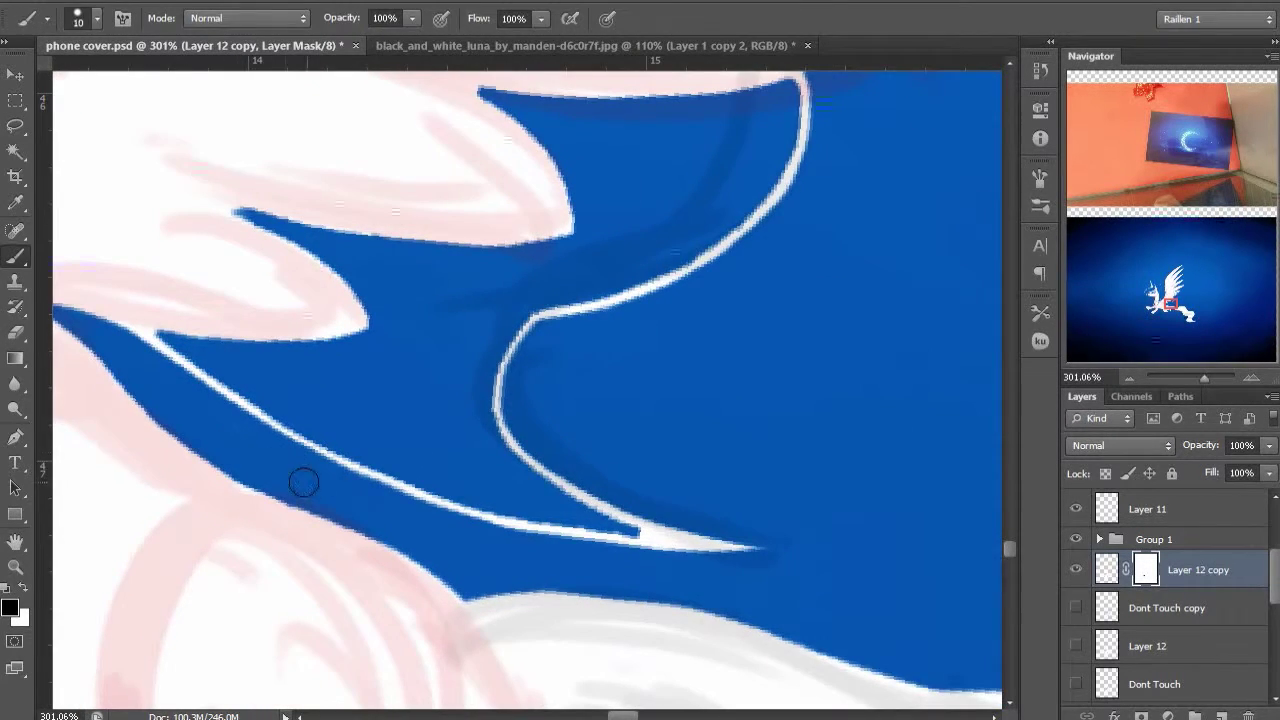
pyautogui.scroll(-6, 686, 610)
pyautogui.hotkey('ctrl', 's')
# Hide Group 1, show the Dont Touch copy layer and set Layer 12 copy's opacity to 40%
pyautogui.moveTo(649, 366); pyautogui.dragTo(769, 374)
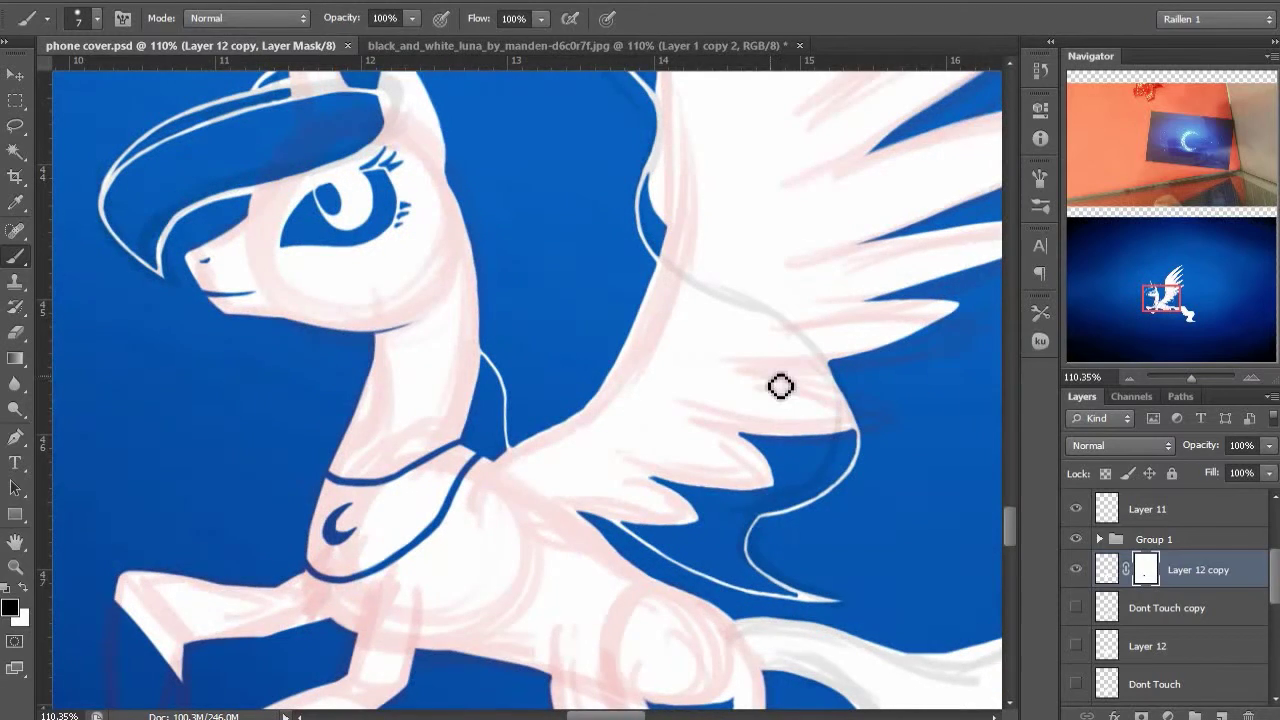
pyautogui.click(1076, 540)
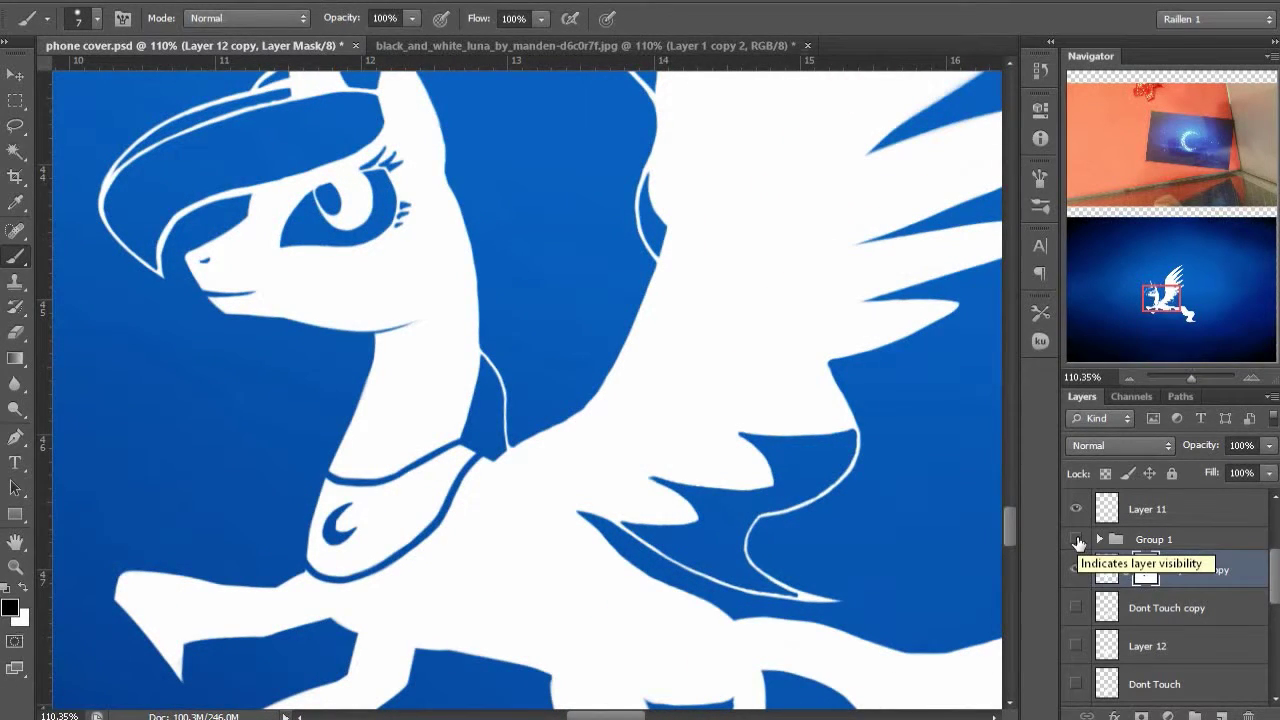
pyautogui.click(1076, 607)
pyautogui.moveTo(1252, 447); pyautogui.dragTo(1223, 462)
pyautogui.write('40')
pyautogui.press('Return')
# Move the Dont Touch copy artwork to the left of the pony silhouette for use as a reference
pyautogui.moveTo(703, 449); pyautogui.dragTo(778, 593)
pyautogui.click(1125, 607)
pyautogui.press('v')
pyautogui.scroll(-3, 545, 429)
pyautogui.moveTo(700, 428); pyautogui.dragTo(266, 527)
pyautogui.moveTo(506, 482)
pyautogui.mouseDown()
pyautogui.moveTo(330, 430)
pyautogui.moveTo(356, 425)
pyautogui.mouseUp()
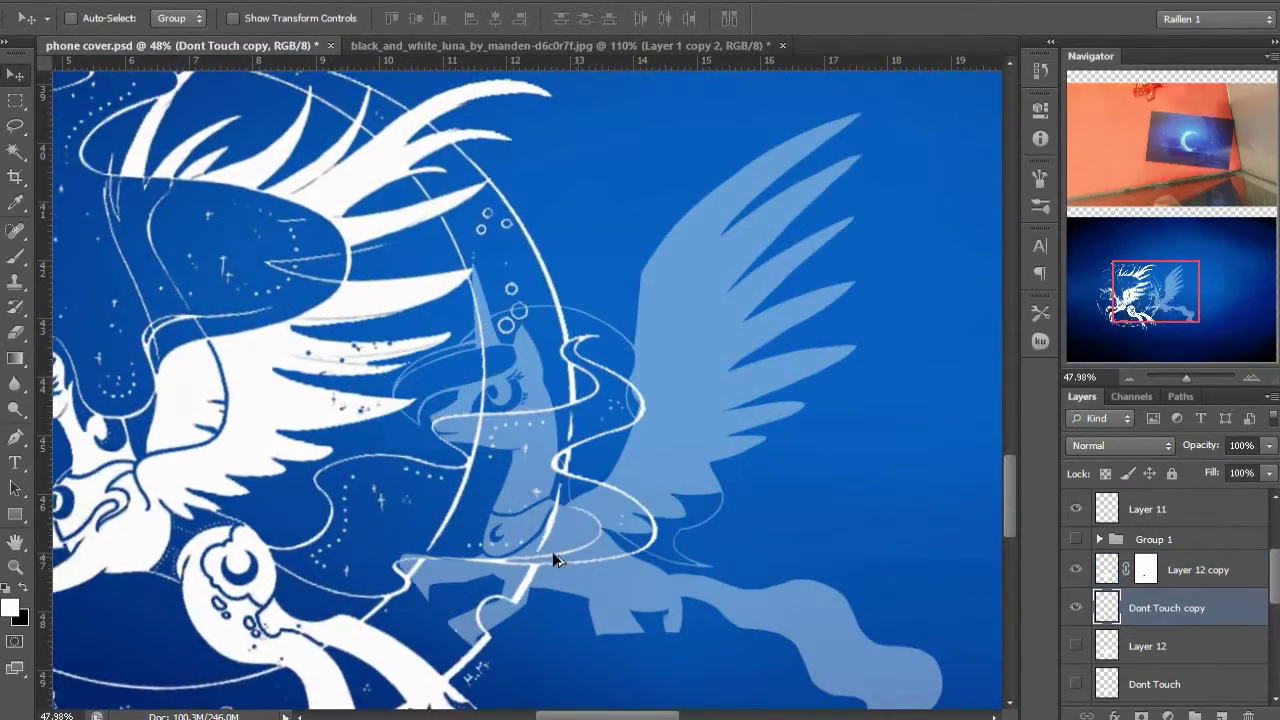
# On Layer 12 copy's mask, paint a curved crease behind the collar and extend the under-wing line forward into a tapered tip
pyautogui.scroll(6, 560, 560)
pyautogui.click(1145, 569)
pyautogui.press('b')
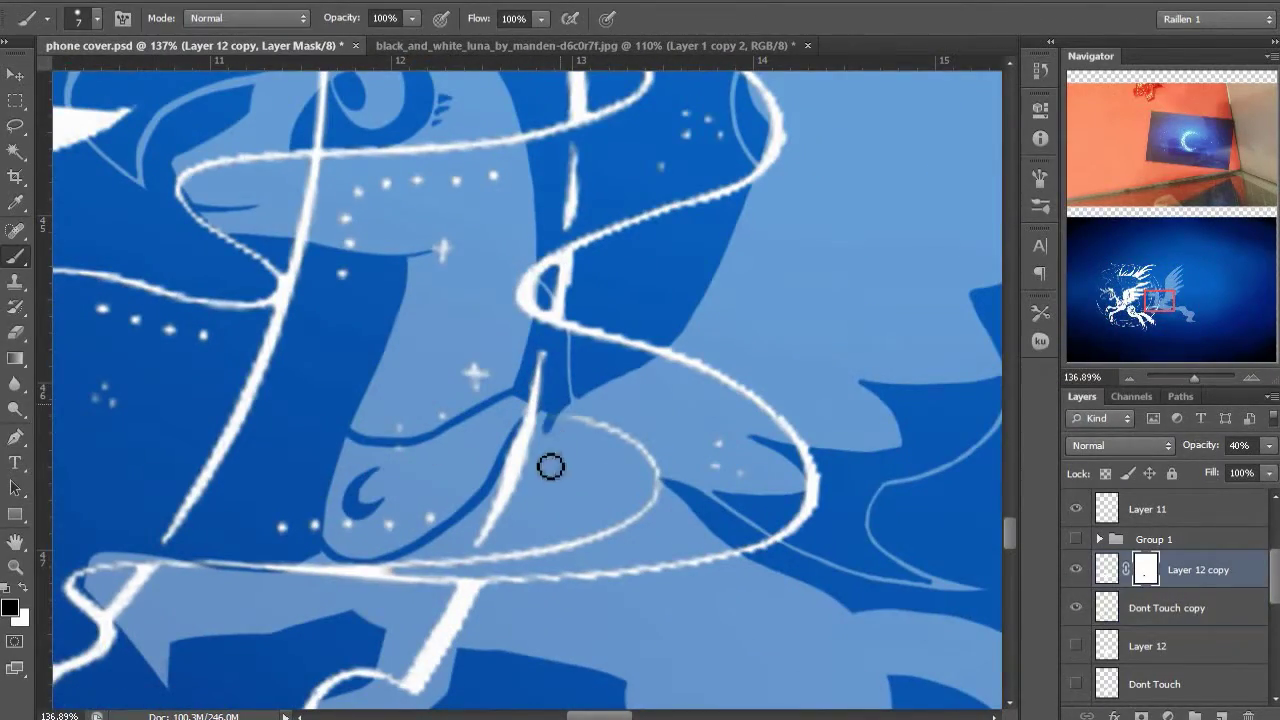
pyautogui.press('x')
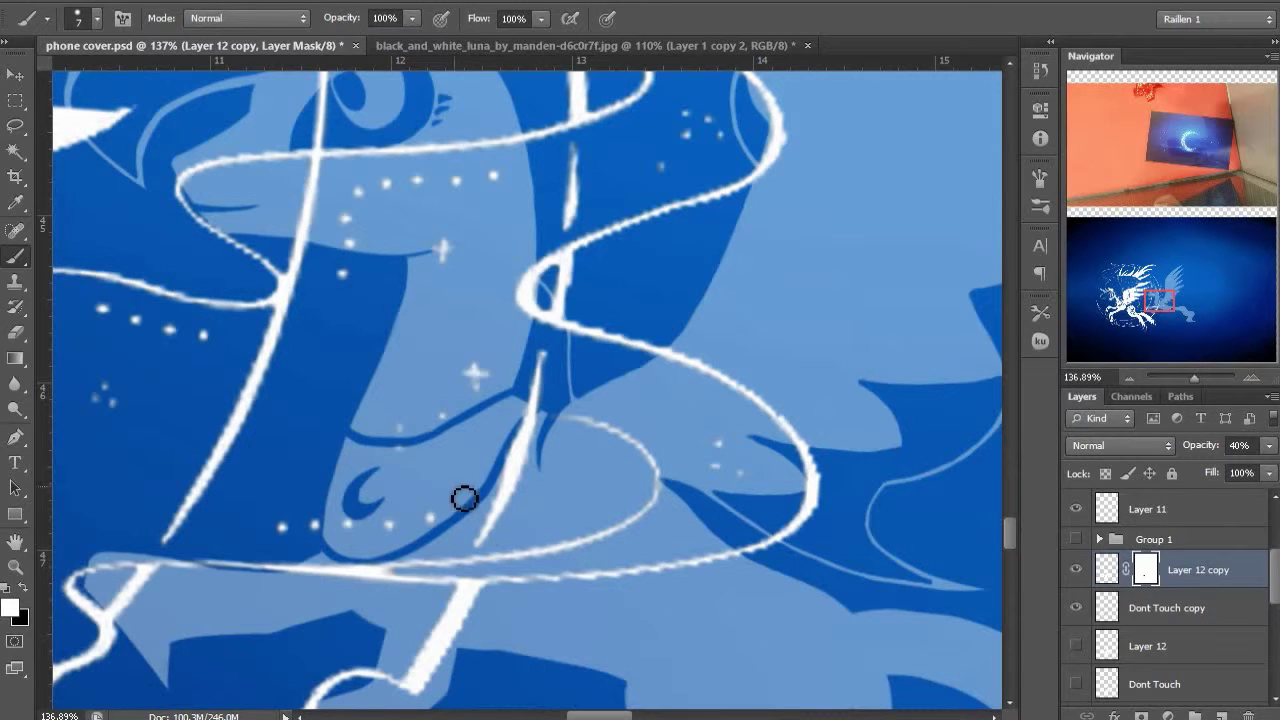
pyautogui.moveTo(596, 476); pyautogui.dragTo(628, 471)
pyautogui.press('x')
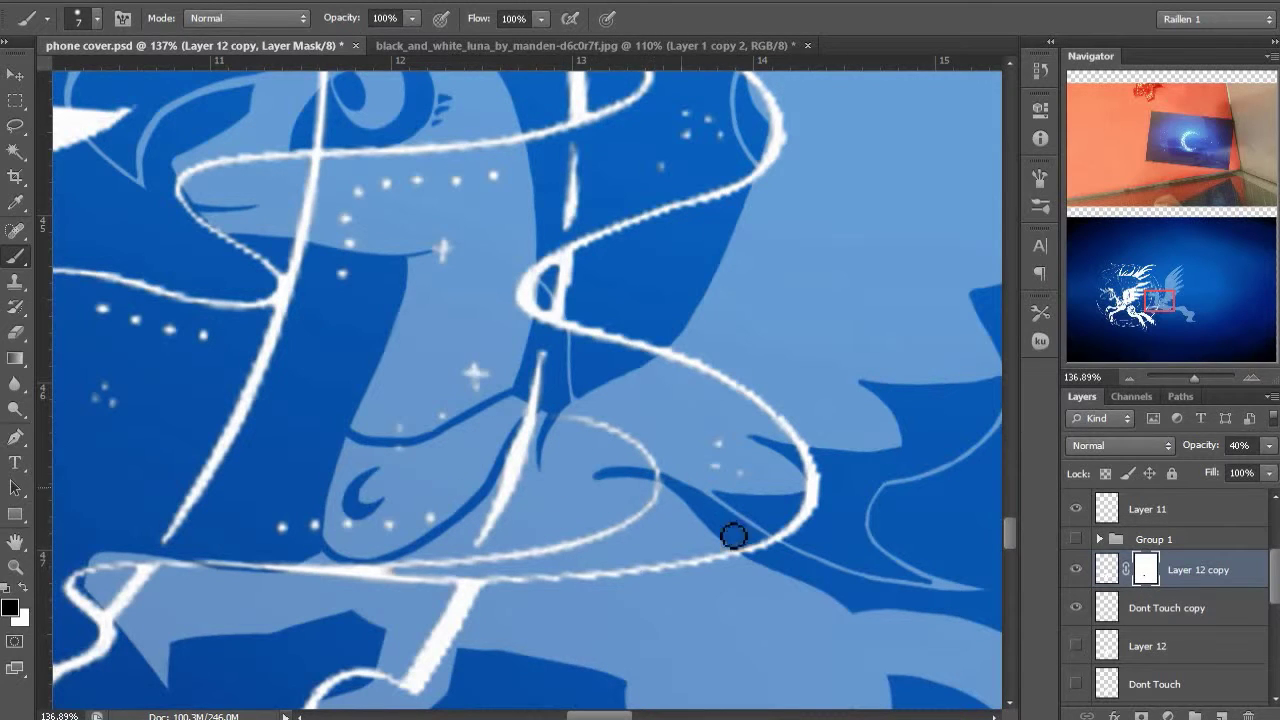
pyautogui.press('x')
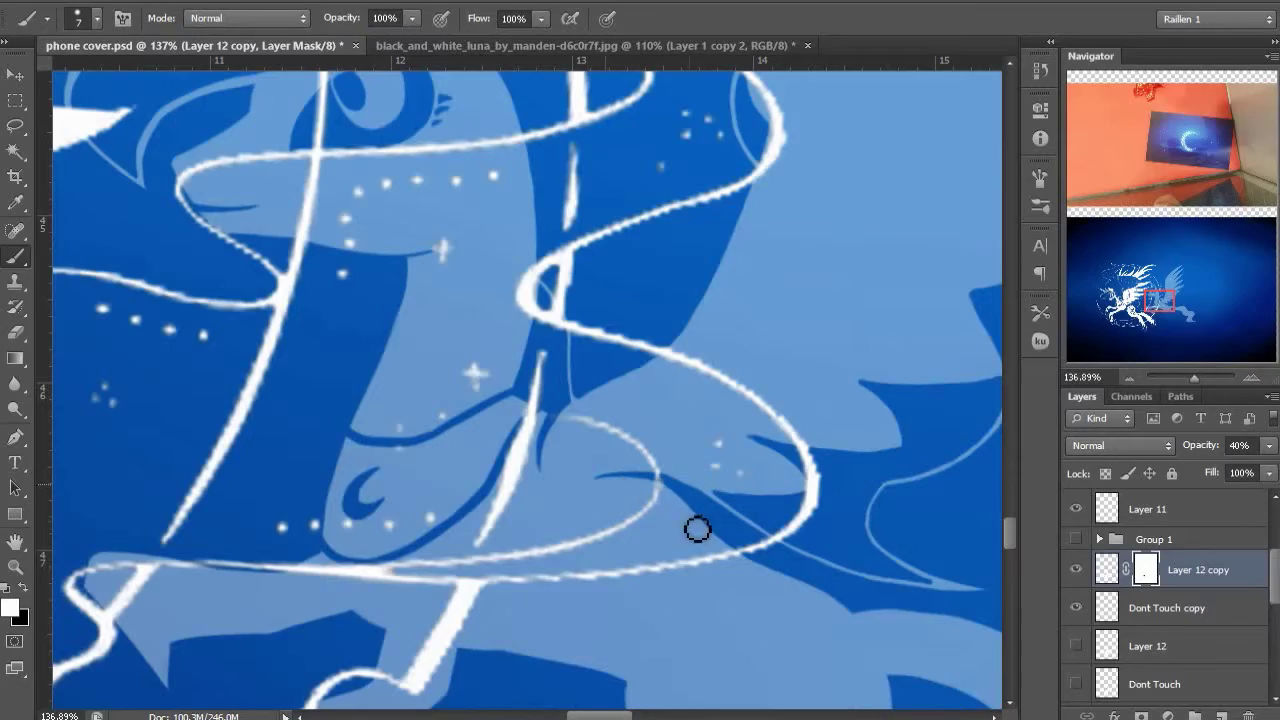
# Compare the silhouette with the Dont Touch copy reference and hide that reference layer
pyautogui.scroll(-8, 871, 425)
pyautogui.moveTo(790, 442); pyautogui.dragTo(647, 368)
pyautogui.click(1077, 609)
pyautogui.click(1077, 609)
pyautogui.moveTo(392, 363); pyautogui.dragTo(393, 501)
pyautogui.click(1077, 608)
# Refine the collar's upper line on the mask, alternating black and white and reducing the brush to 3 px
pyautogui.moveTo(652, 399); pyautogui.dragTo(534, 315)
pyautogui.scroll(5, 331, 459)
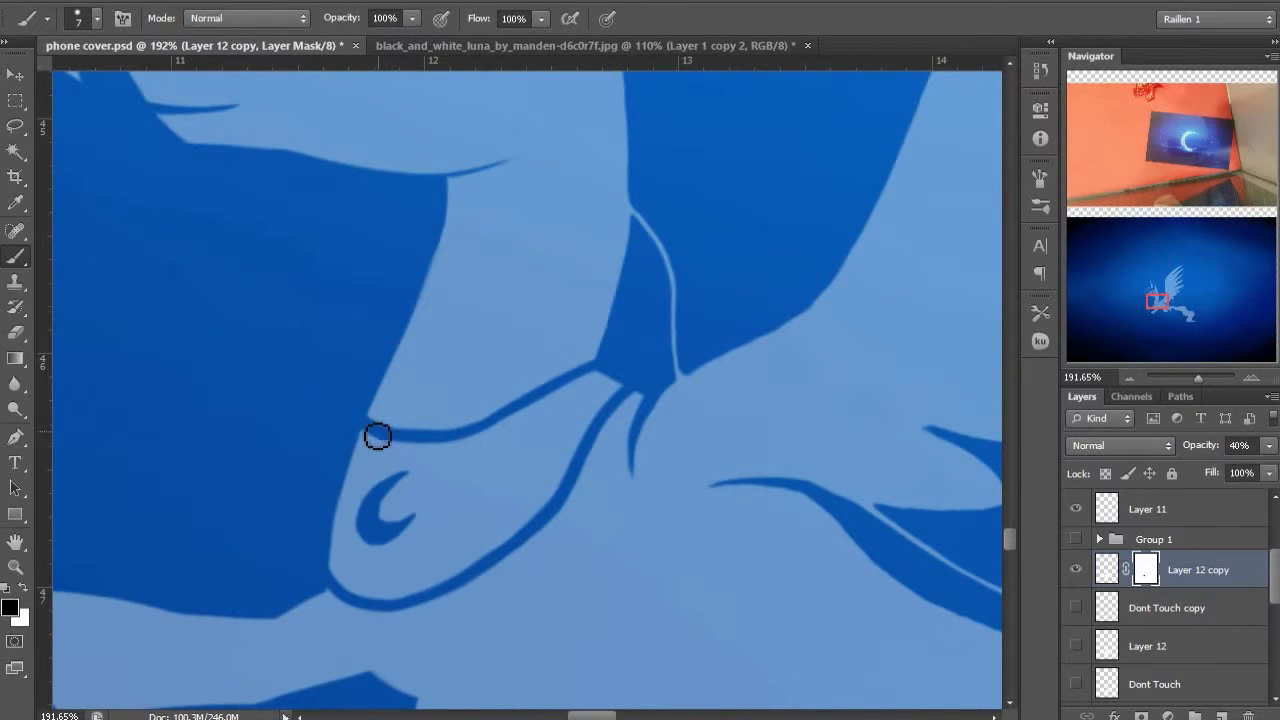
pyautogui.press('x')
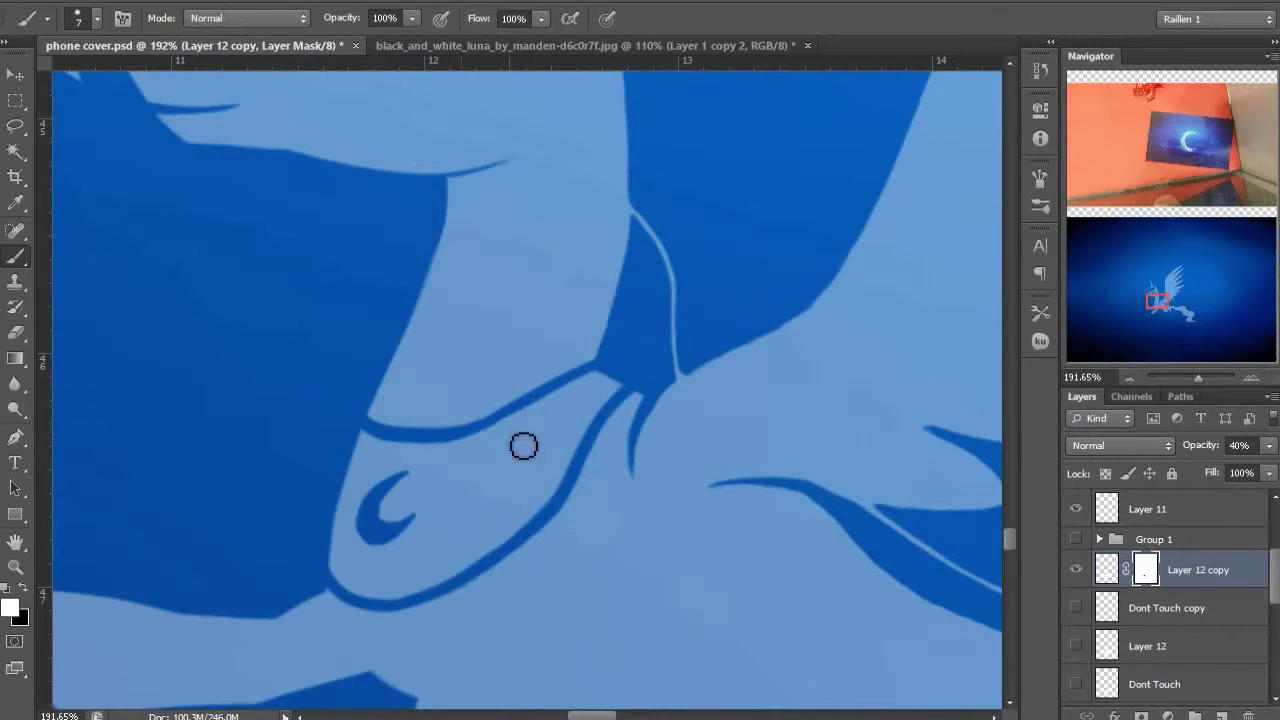
pyautogui.press('x')
pyautogui.press('[')
pyautogui.press('[')
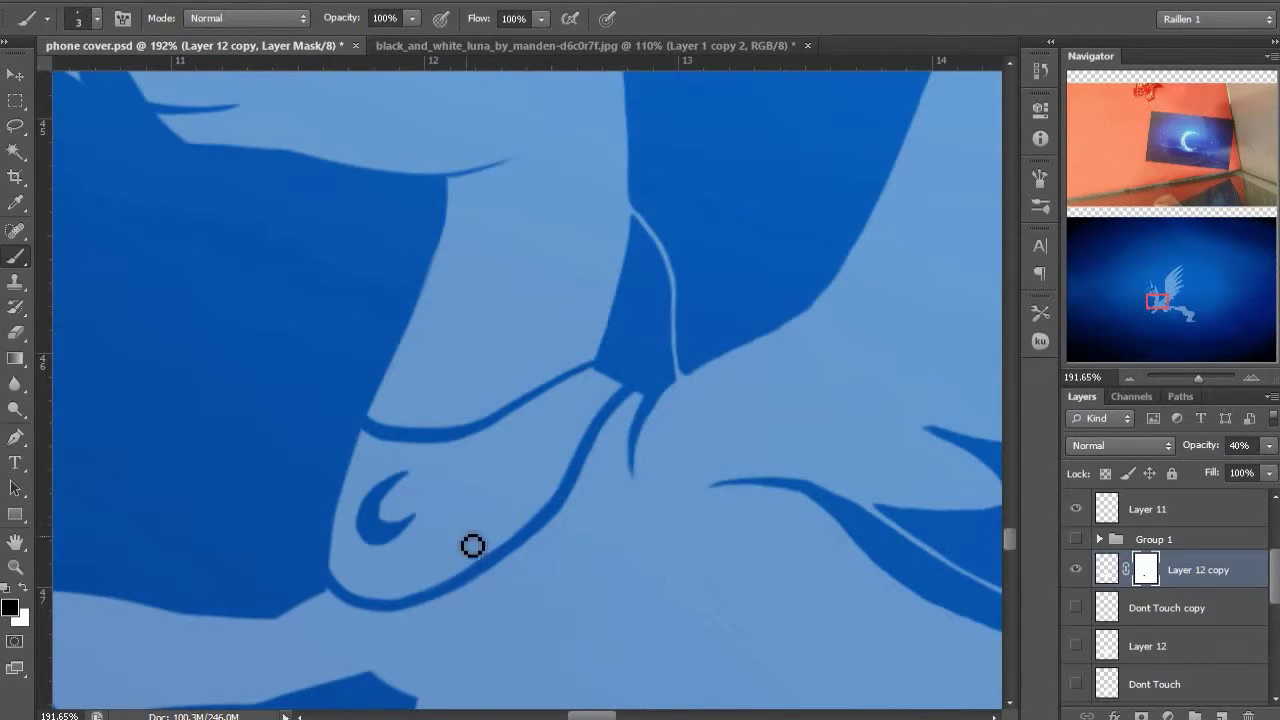
# Thin and smooth the collar's lower curve on the mask with alternating white and black strokes, and save the document
pyautogui.press('x')
pyautogui.press(']')
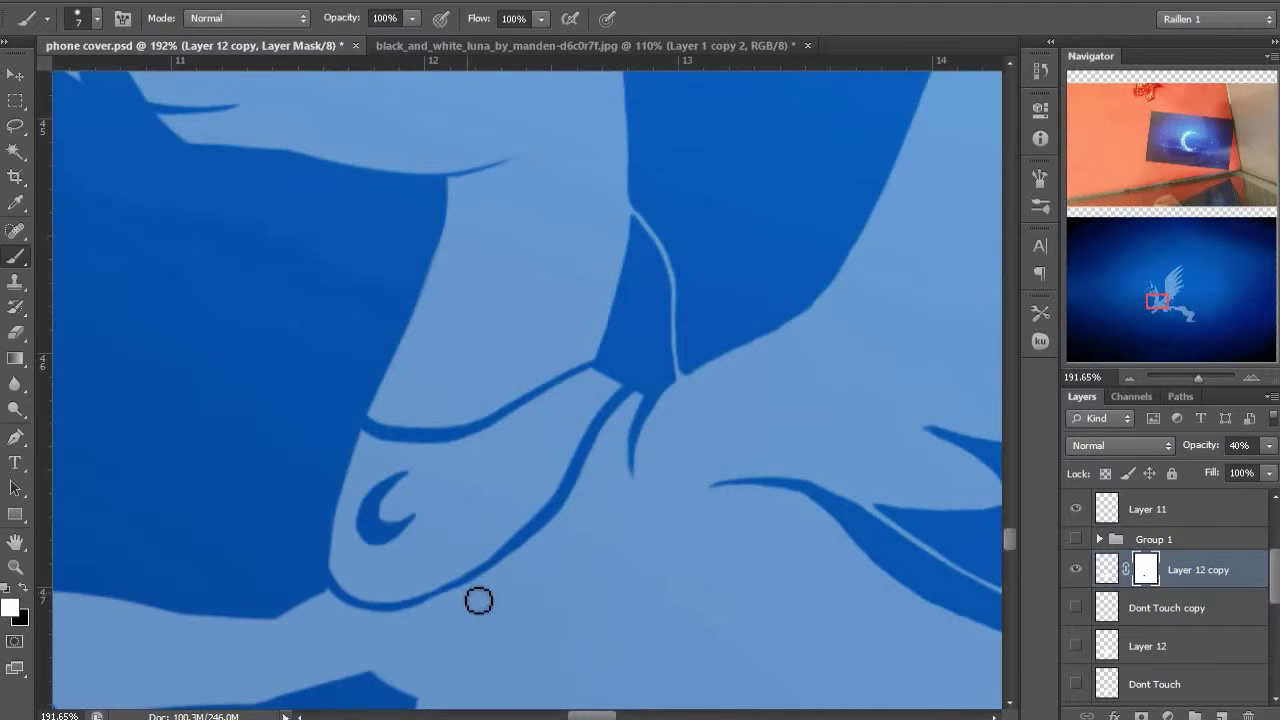
pyautogui.press('x')
pyautogui.press('[')
pyautogui.press('[')
pyautogui.press('[')
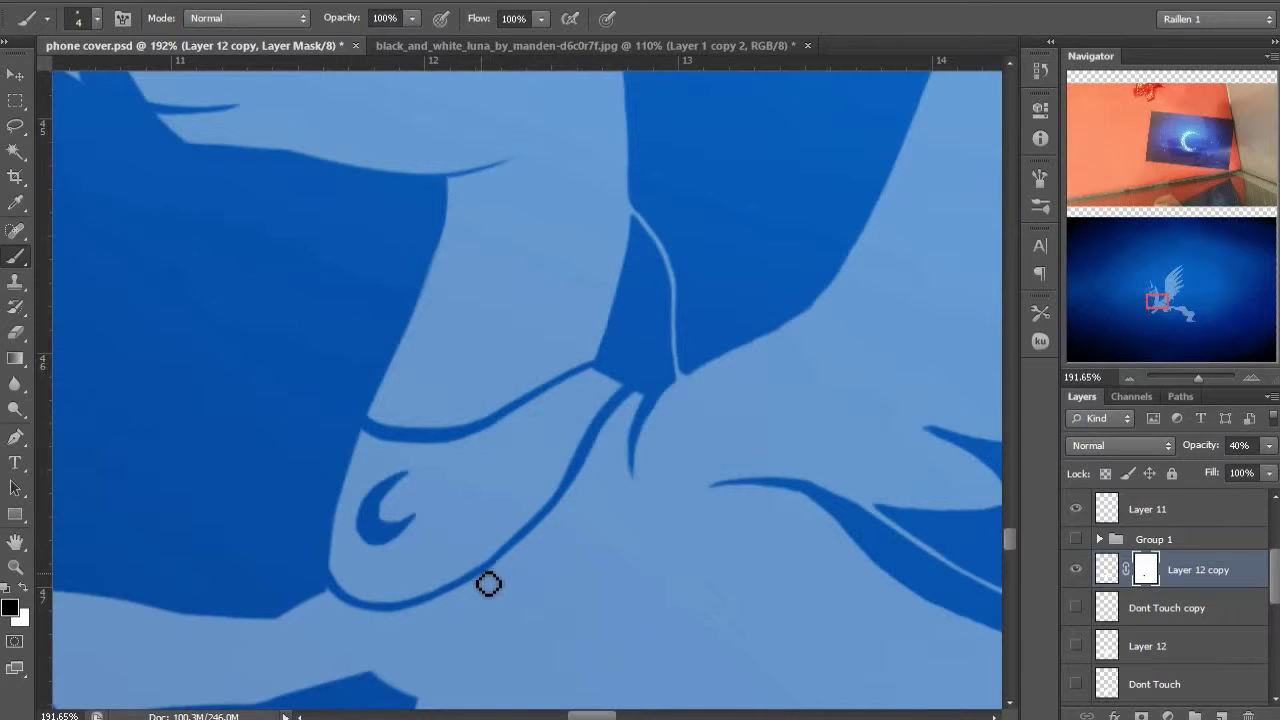
pyautogui.press('x')
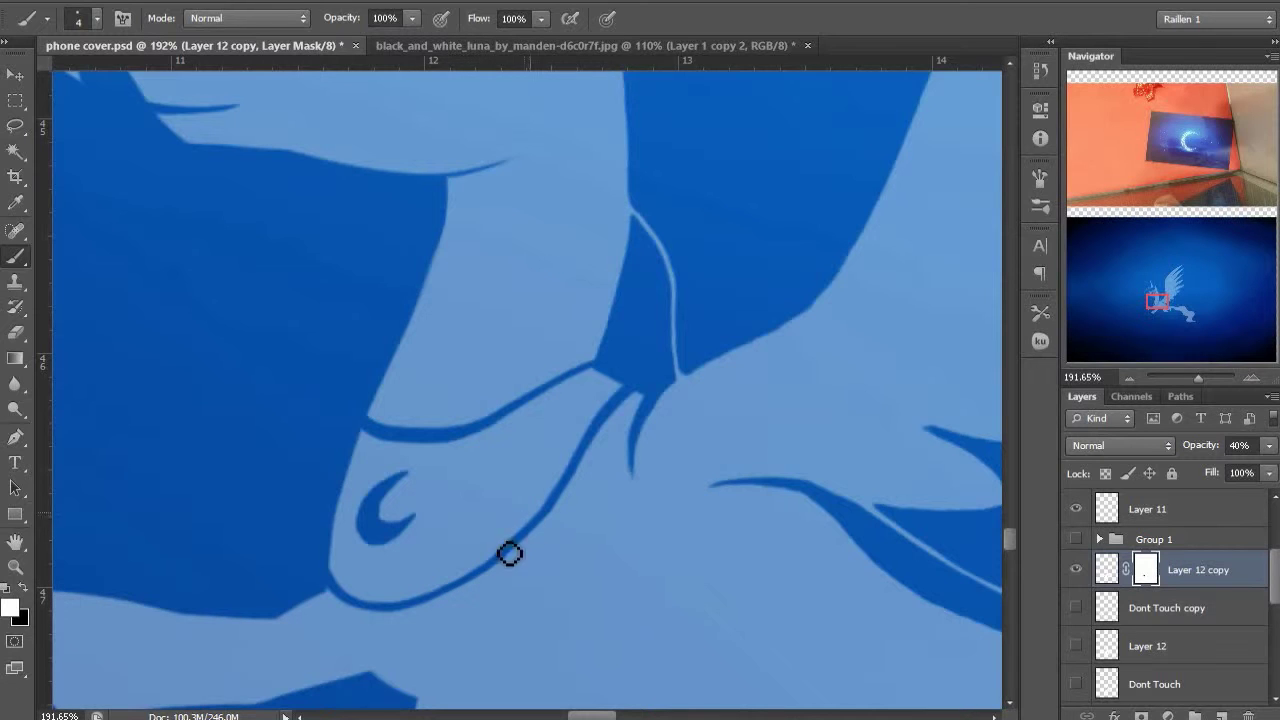
pyautogui.scroll(-6, 609, 494)
pyautogui.hotkey('ctrl', 's')
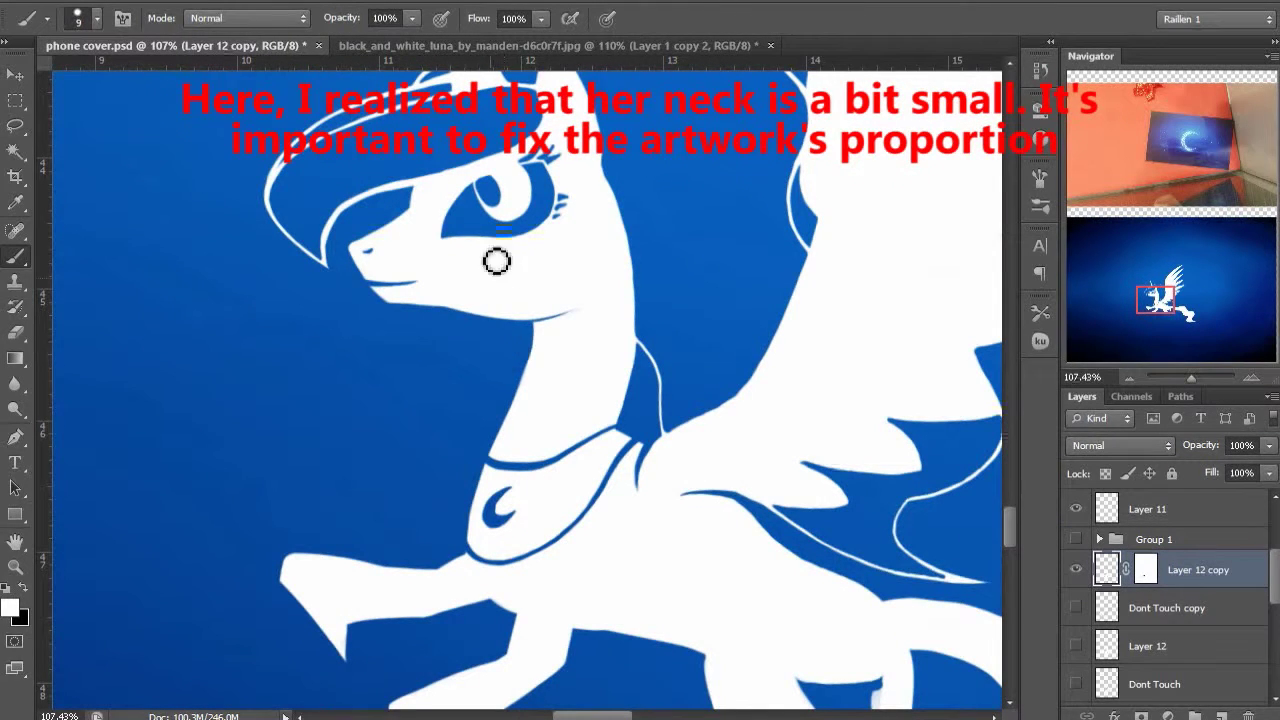
# With Layer 12 copy back at 100% opacity, paint white along the front of the neck and collar to widen them
pyautogui.moveTo(528, 340)
pyautogui.mouseDown()
pyautogui.moveTo(474, 563)
pyautogui.moveTo(478, 460)
pyautogui.mouseUp()
pyautogui.moveTo(537, 370)
pyautogui.mouseDown()
pyautogui.moveTo(508, 348)
pyautogui.moveTo(484, 401)
pyautogui.moveTo(495, 369)
pyautogui.moveTo(510, 351)
pyautogui.moveTo(494, 404)
pyautogui.mouseUp()
pyautogui.press('e')
pyautogui.press('b')
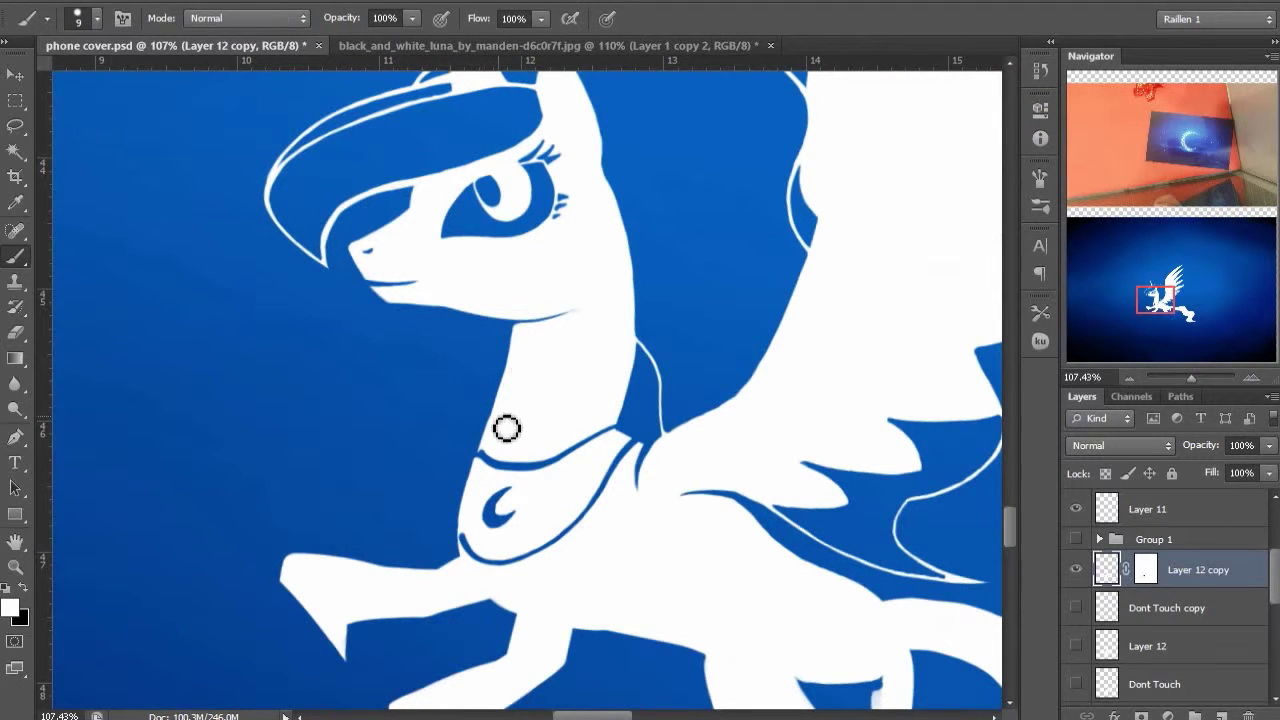
# Extend the collar's upper line to the widened neck edge on the mask and clean up its end in white
pyautogui.scroll(3, 490, 531)
pyautogui.hotkey('ctrl', '\\')
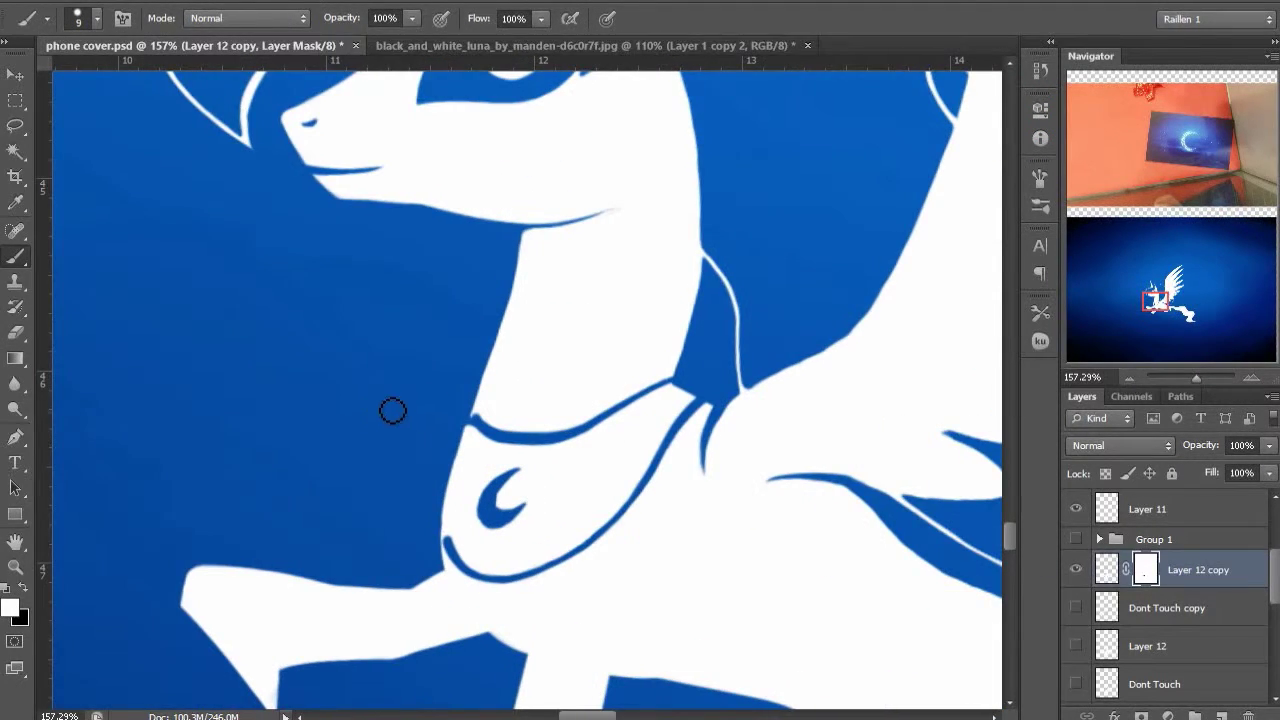
pyautogui.press('x')
pyautogui.moveTo(487, 428); pyautogui.dragTo(479, 413)
pyautogui.press('x')
pyautogui.moveTo(473, 428); pyautogui.dragTo(497, 451)
pyautogui.press('x')
# Clean up the front ends of the collar's upper and lower lines on the mask, alternating black and white strokes
pyautogui.scroll(3, 497, 451)
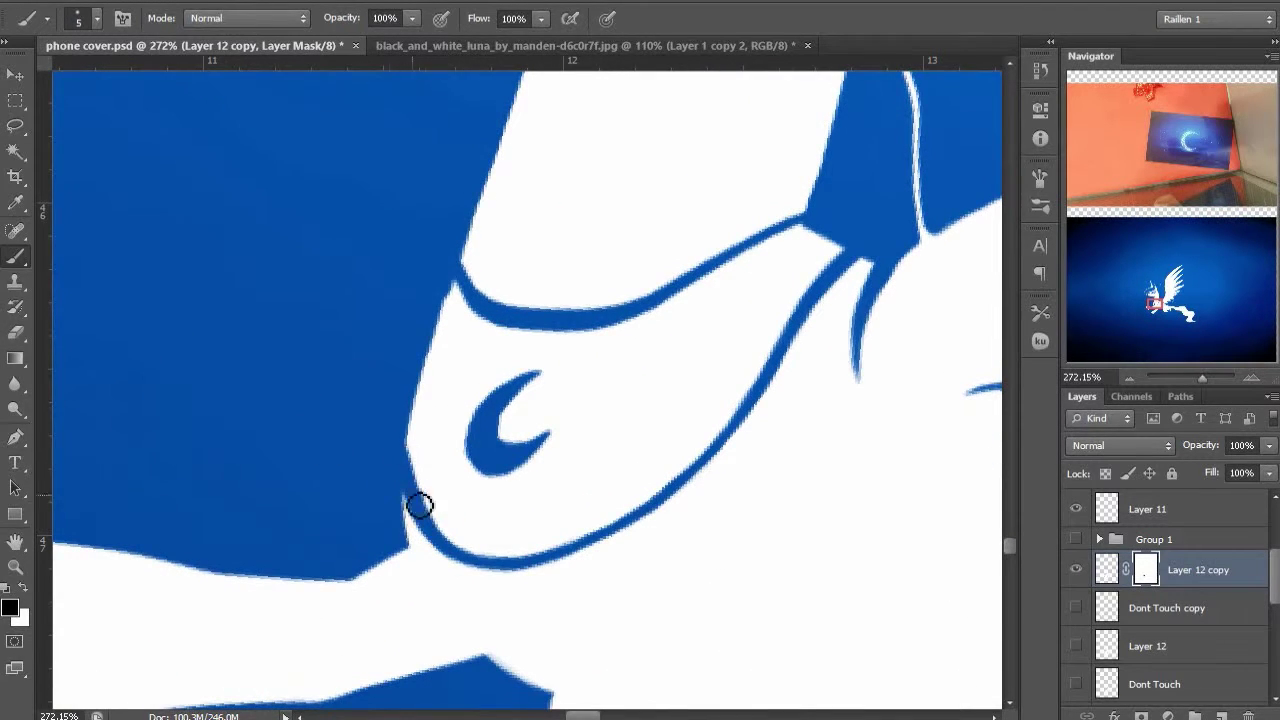
pyautogui.press('x')
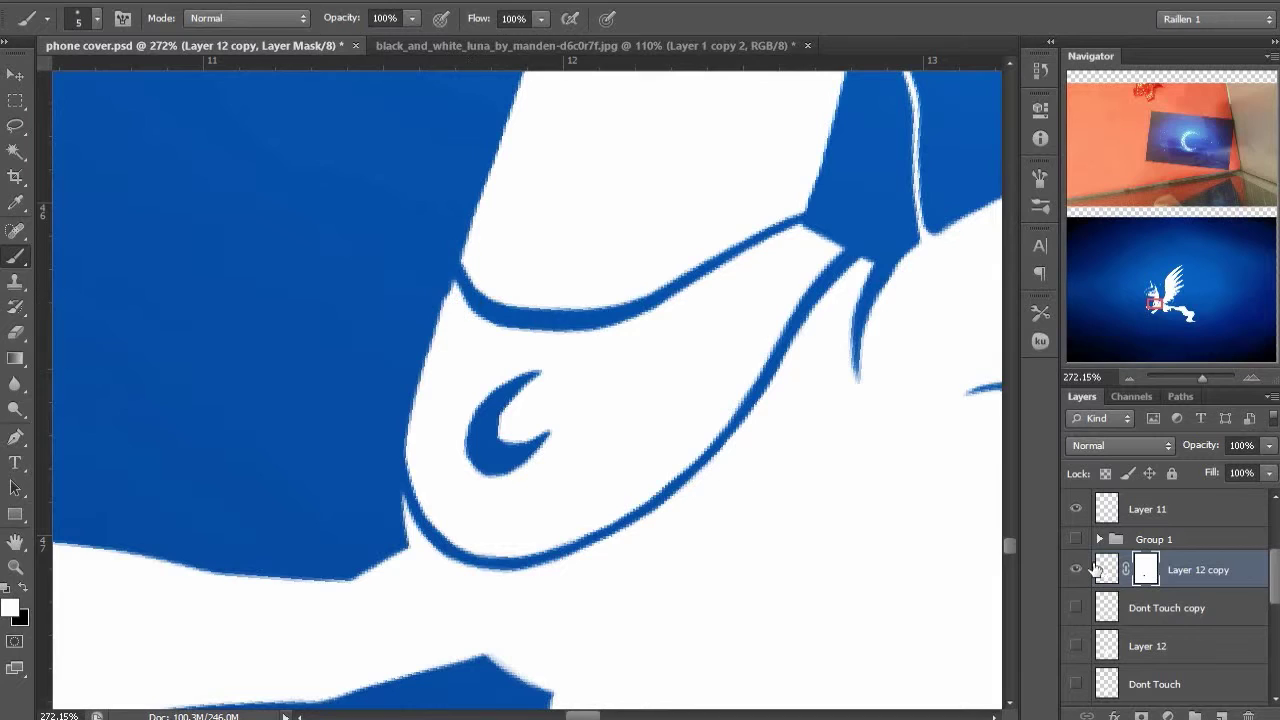
pyautogui.press('x')
pyautogui.press('x')
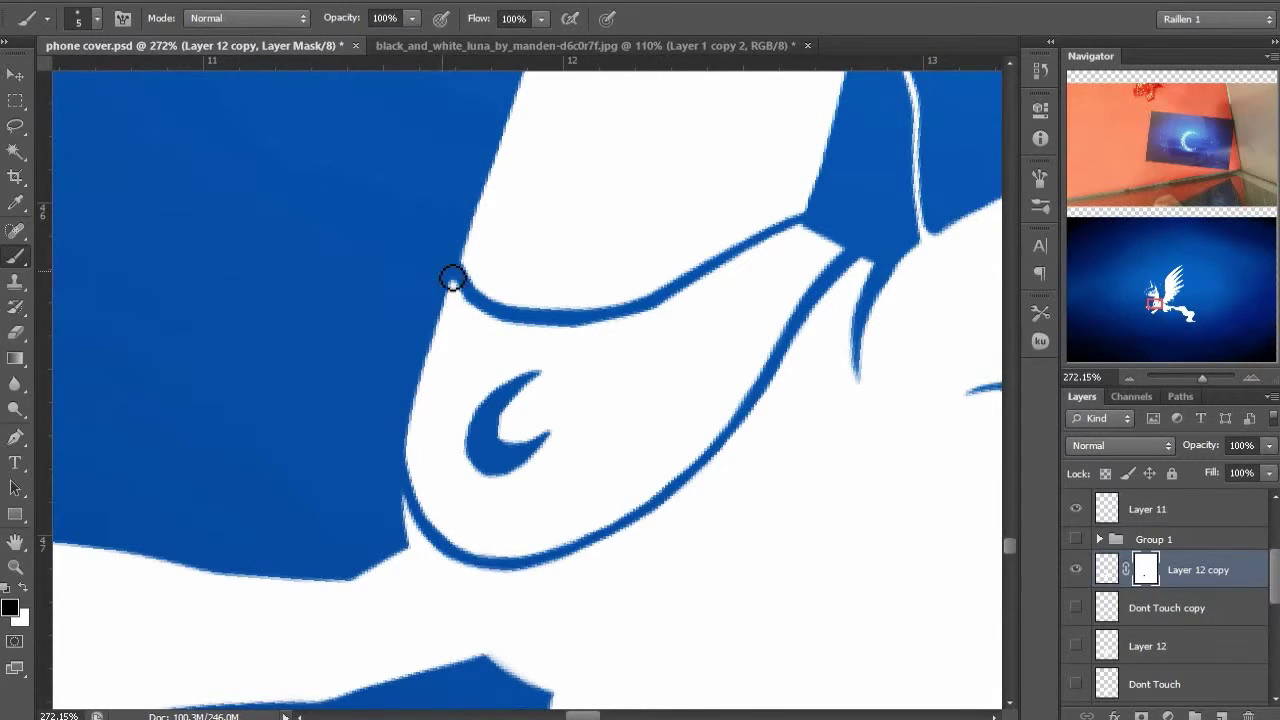
pyautogui.press('x')
pyautogui.moveTo(450, 276); pyautogui.dragTo(456, 311)
pyautogui.press('x')
pyautogui.scroll(-5, 527, 329)
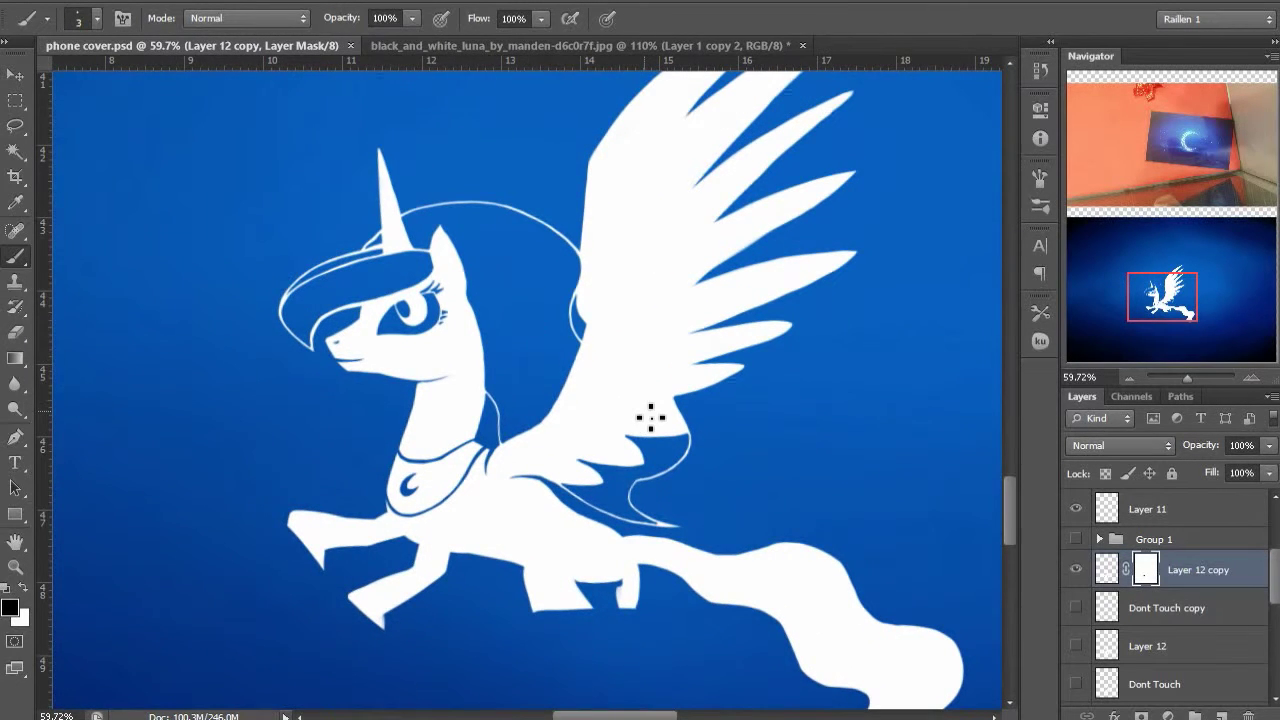
# Paint four diagonal spiral grooves across the horn in black on the Layer 12 copy mask with a 3 px brush
pyautogui.scroll(10, 388, 250)
pyautogui.moveTo(388, 250); pyautogui.dragTo(495, 405)
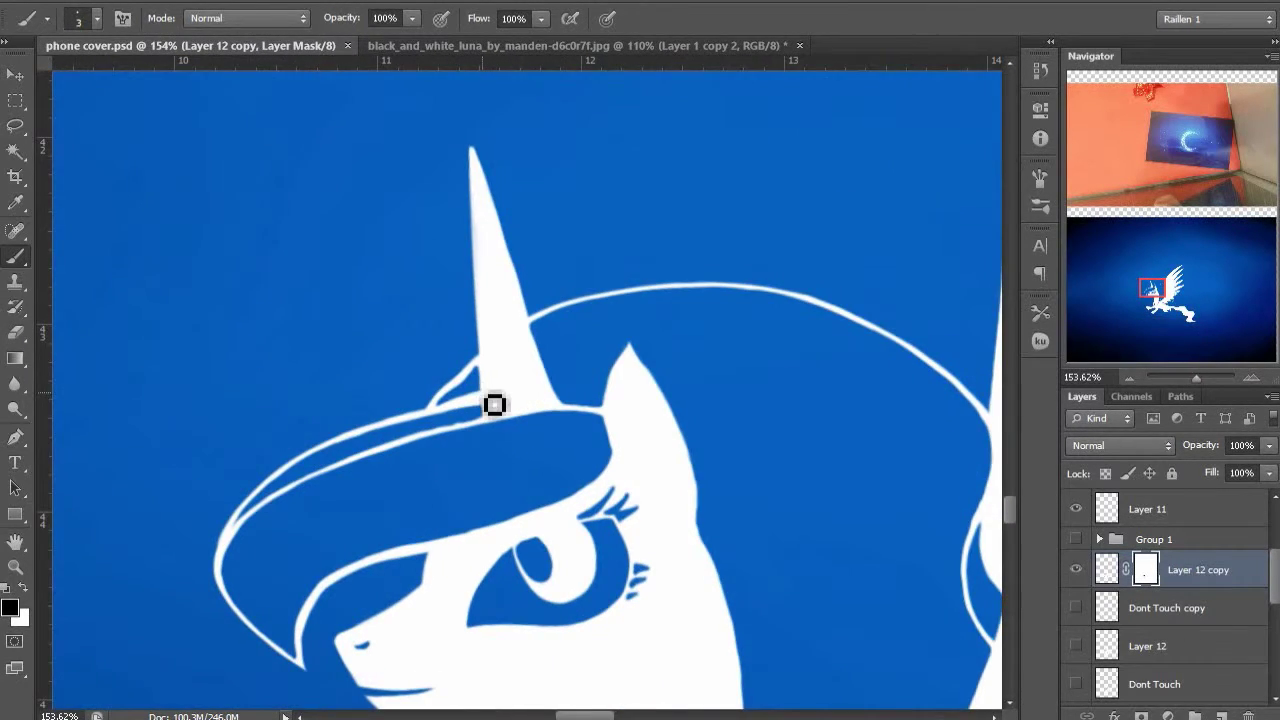
pyautogui.scroll(2, 507, 277)
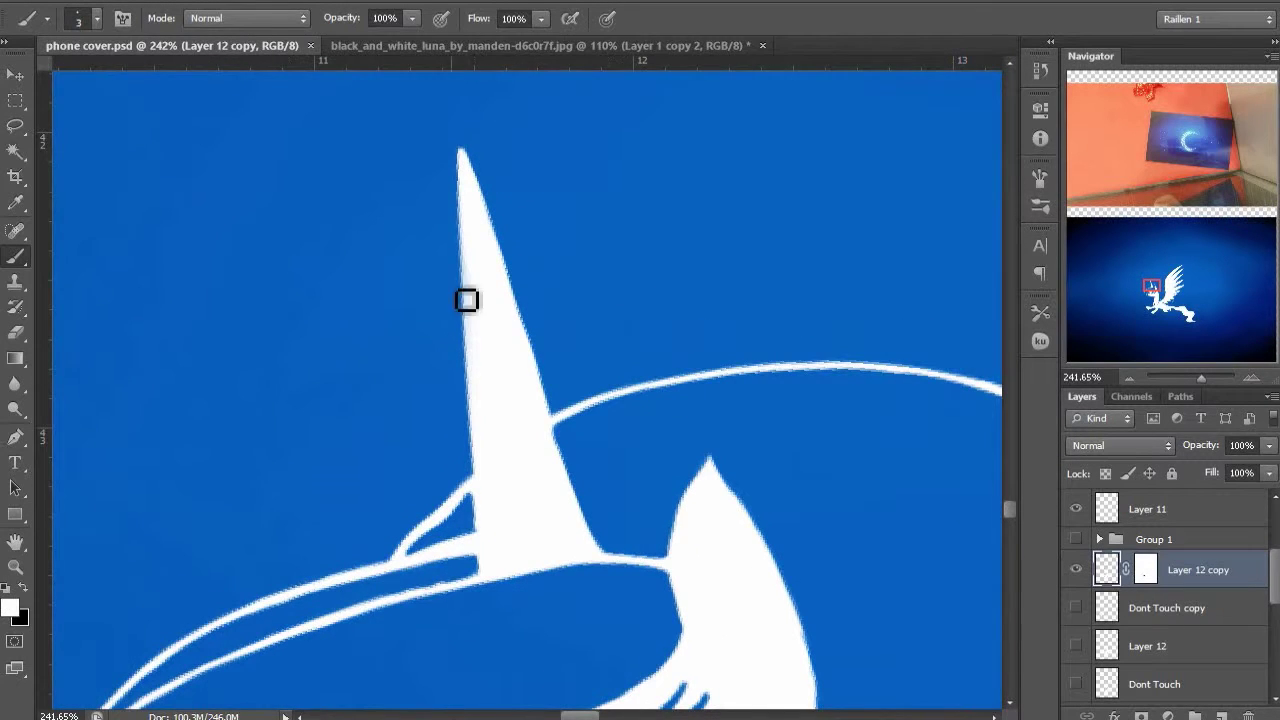
pyautogui.moveTo(469, 297); pyautogui.dragTo(477, 260)
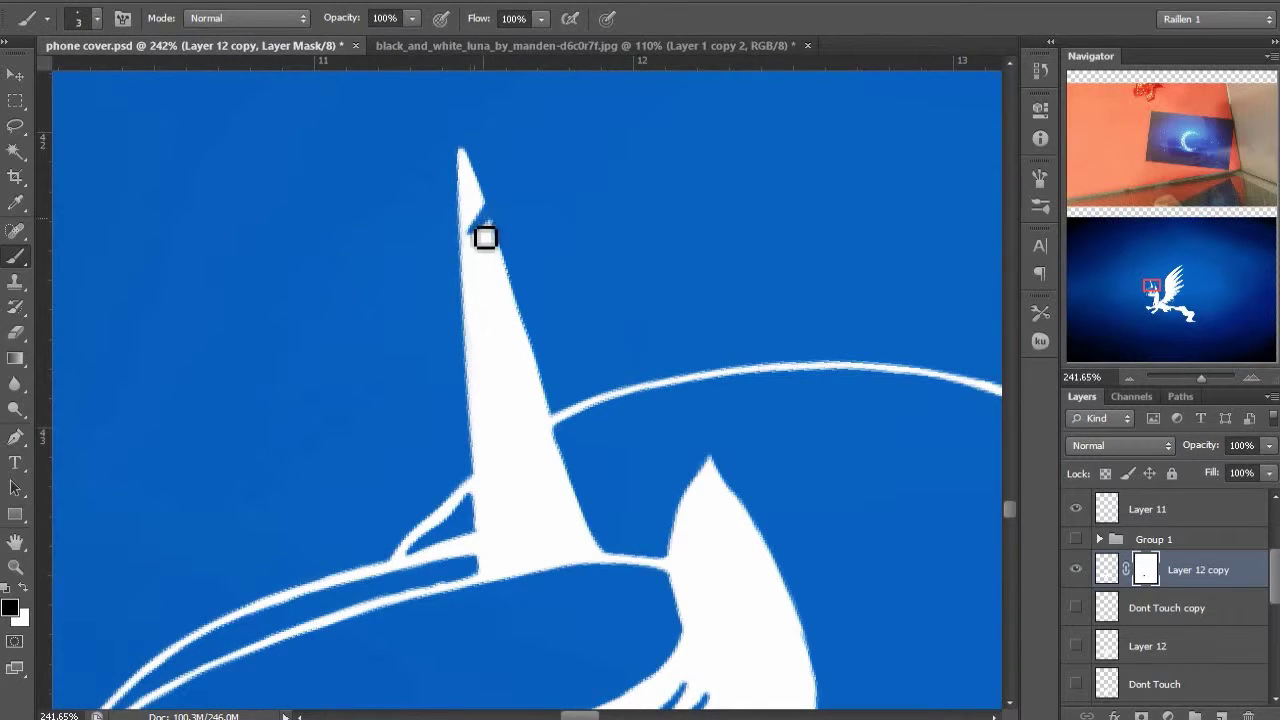
pyautogui.moveTo(516, 302)
pyautogui.mouseDown()
pyautogui.moveTo(487, 335)
pyautogui.moveTo(517, 306)
pyautogui.mouseUp()
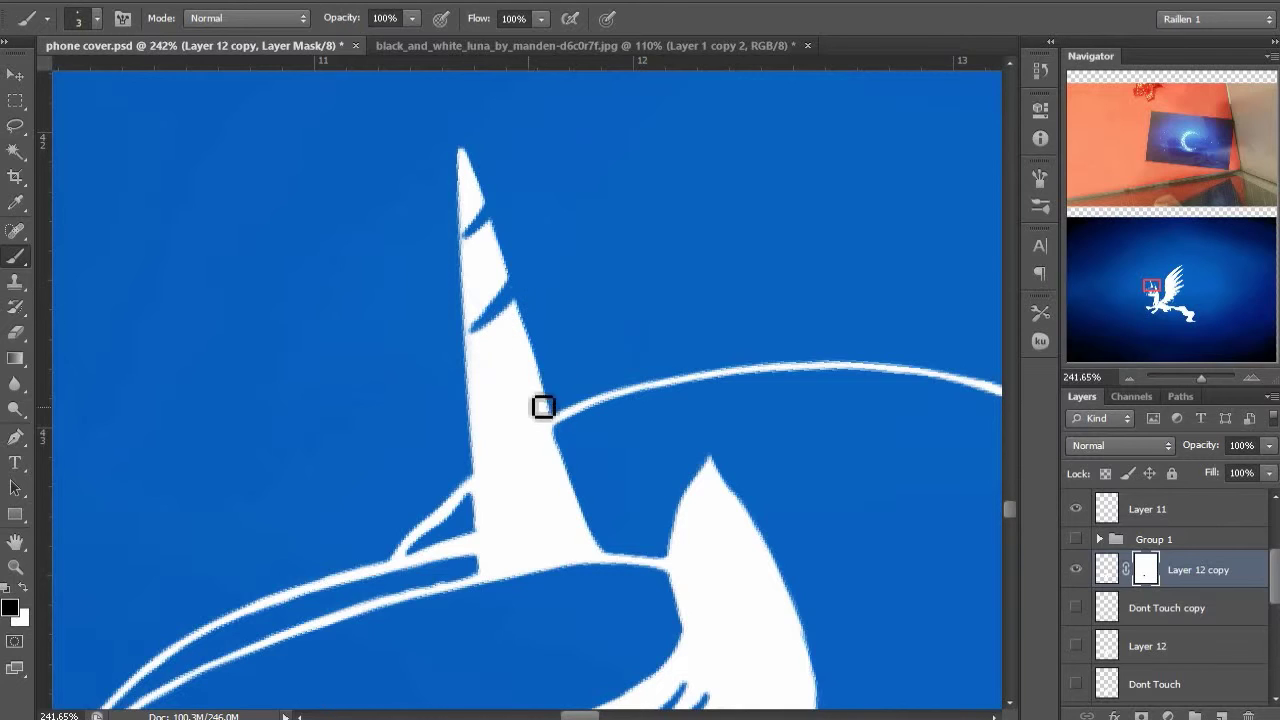
pyautogui.moveTo(538, 385); pyautogui.dragTo(478, 428)
pyautogui.moveTo(572, 464)
pyautogui.mouseDown()
pyautogui.moveTo(509, 511)
pyautogui.moveTo(501, 542)
pyautogui.moveTo(582, 488)
pyautogui.moveTo(547, 512)
pyautogui.mouseUp()
pyautogui.moveTo(655, 426); pyautogui.dragTo(563, 325)
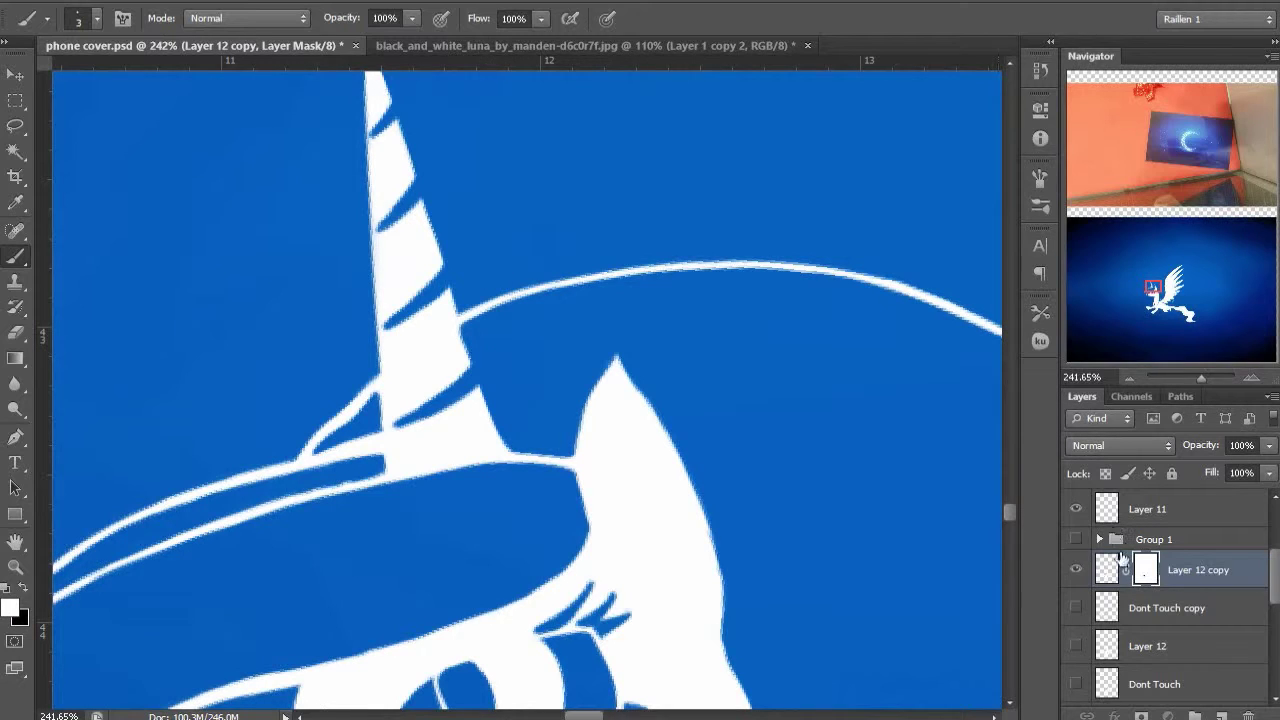
# Outline a crown with one tall and one short spike in white between horn and ear, trimming it on the mask
pyautogui.click(1106, 566)
pyautogui.moveTo(478, 264)
pyautogui.mouseDown()
pyautogui.moveTo(503, 251)
pyautogui.moveTo(515, 292)
pyautogui.moveTo(469, 311)
pyautogui.moveTo(507, 290)
pyautogui.mouseUp()
pyautogui.click(1146, 569)
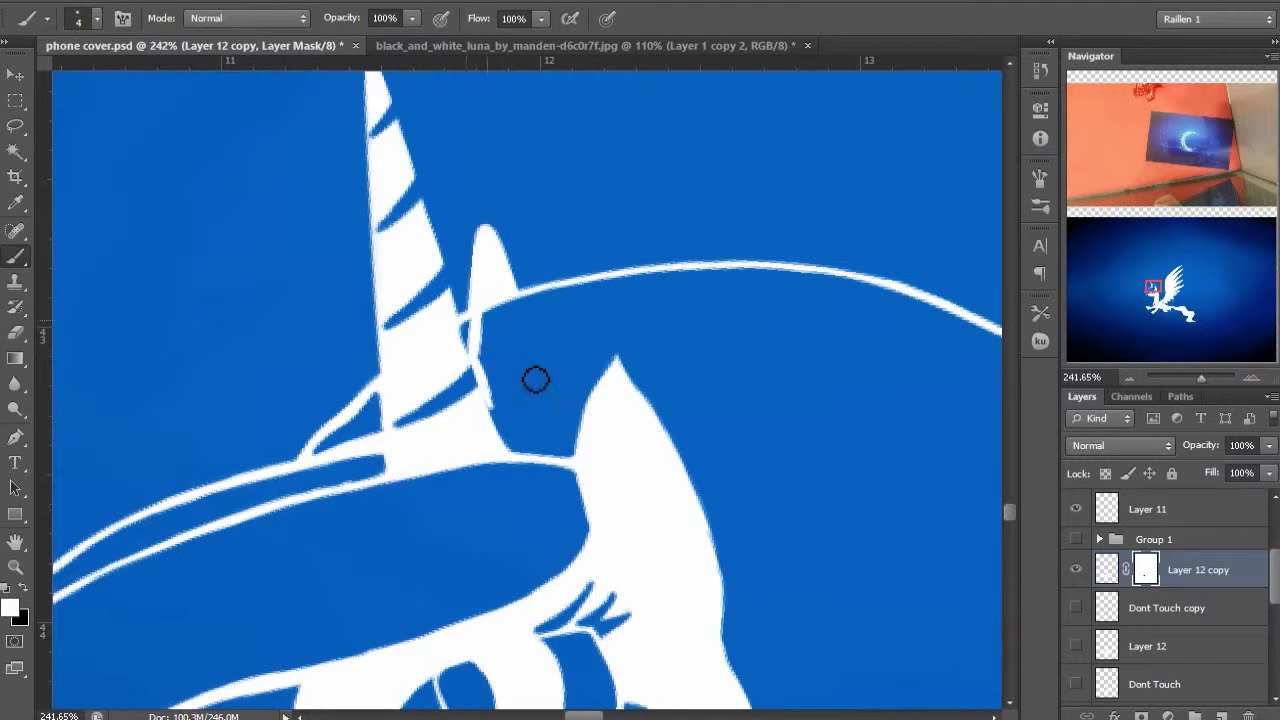
pyautogui.moveTo(512, 285)
pyautogui.mouseDown()
pyautogui.moveTo(566, 377)
pyautogui.moveTo(575, 352)
pyautogui.moveTo(589, 434)
pyautogui.moveTo(593, 404)
pyautogui.moveTo(569, 459)
pyautogui.moveTo(533, 459)
pyautogui.moveTo(571, 462)
pyautogui.moveTo(528, 457)
pyautogui.moveTo(477, 358)
pyautogui.moveTo(511, 448)
pyautogui.mouseUp()
pyautogui.press('[')
pyautogui.press('x')
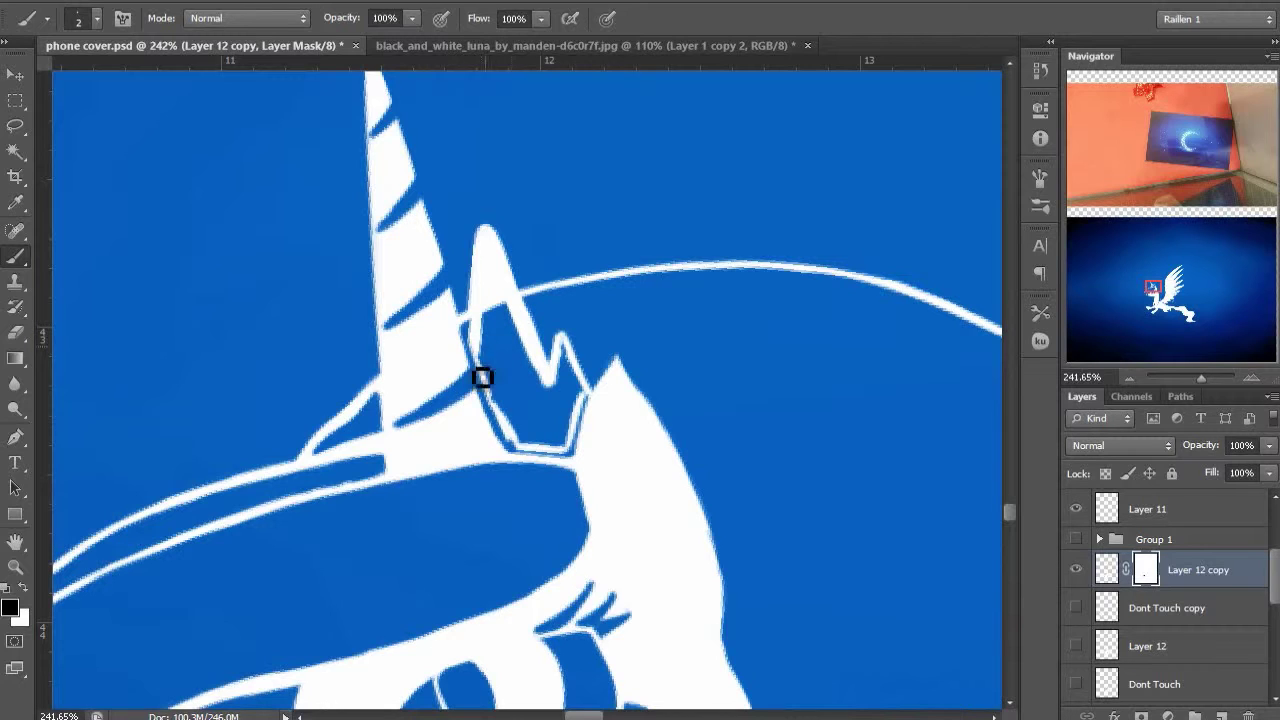
# Fill the crown's outline with solid white, leaving a thin blue gap around its base
pyautogui.press(']')
pyautogui.press(']')
pyautogui.moveTo(493, 357)
pyautogui.mouseDown()
pyautogui.moveTo(519, 432)
pyautogui.moveTo(536, 439)
pyautogui.moveTo(565, 406)
pyautogui.moveTo(569, 445)
pyautogui.moveTo(520, 462)
pyautogui.moveTo(577, 466)
pyautogui.moveTo(605, 392)
pyautogui.moveTo(598, 436)
pyautogui.mouseUp()
pyautogui.press('x')
pyautogui.press('x')
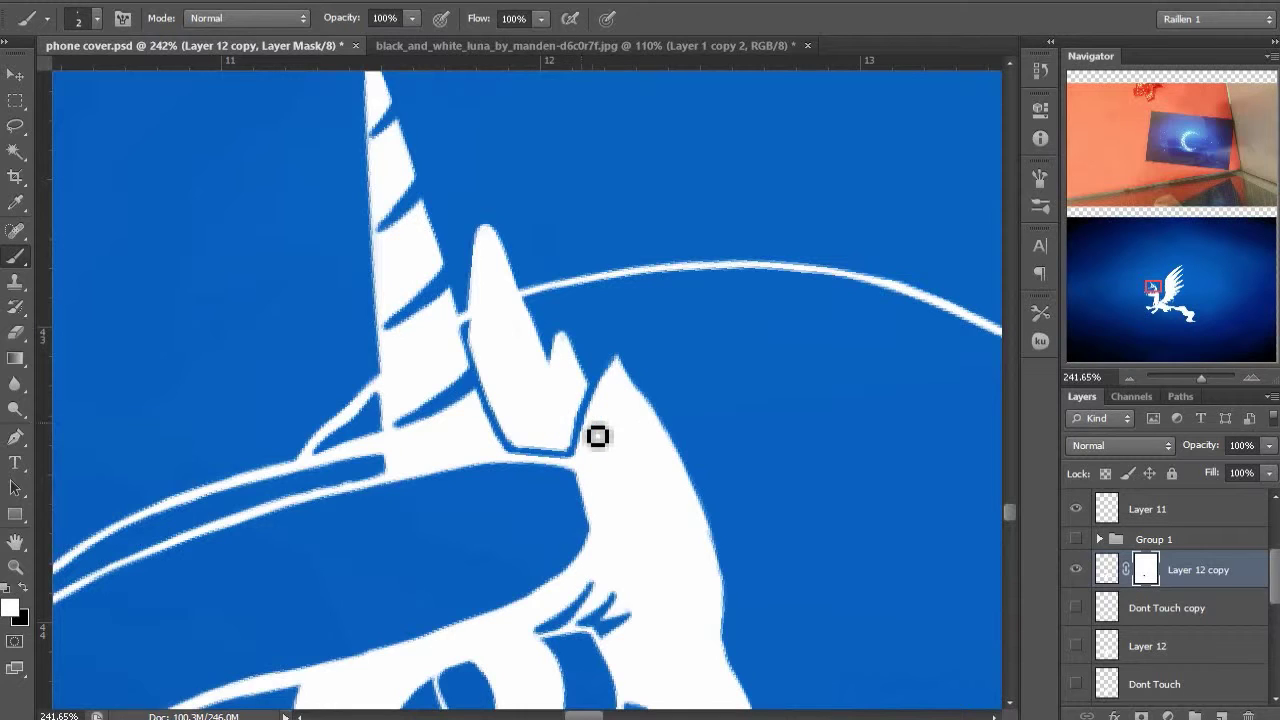
# Refine the gap separating the crown from the horn and forehead on the mask, alternating black and white at 2 px
pyautogui.press('x')
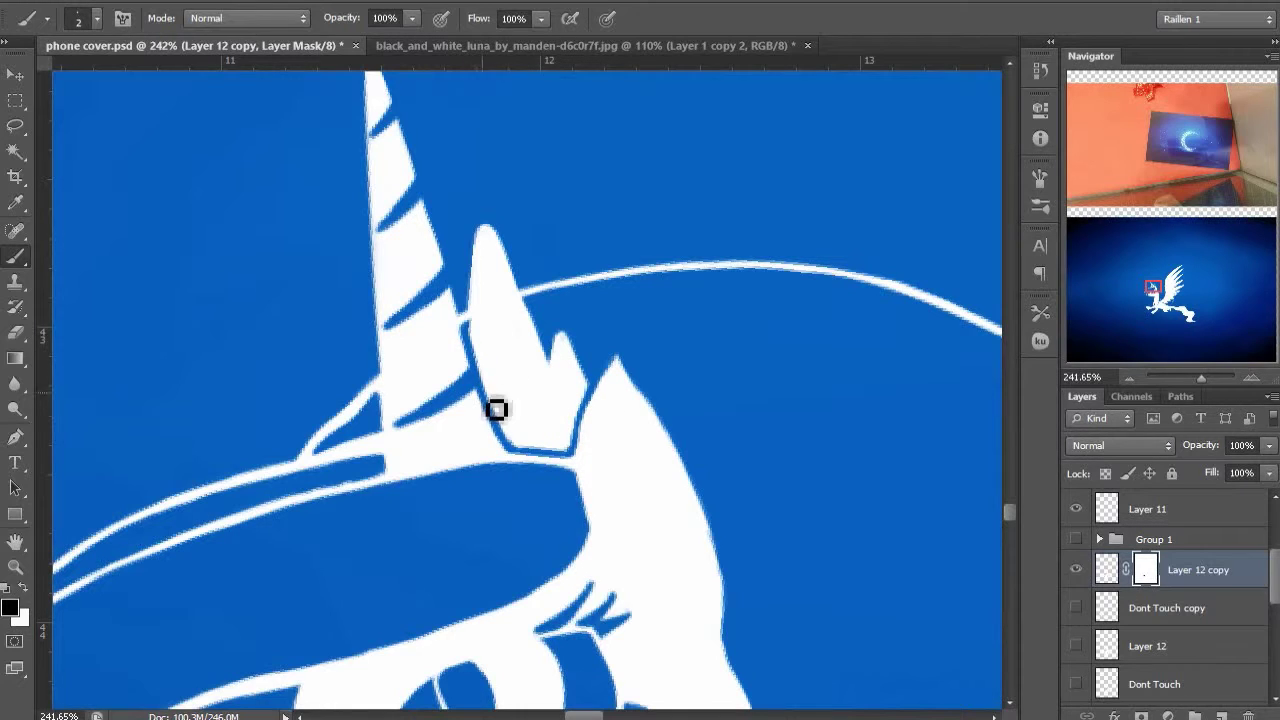
pyautogui.press('x')
pyautogui.press('x')
pyautogui.press('x')
pyautogui.press('x')
pyautogui.press('x')
pyautogui.moveTo(476, 352); pyautogui.dragTo(489, 366)
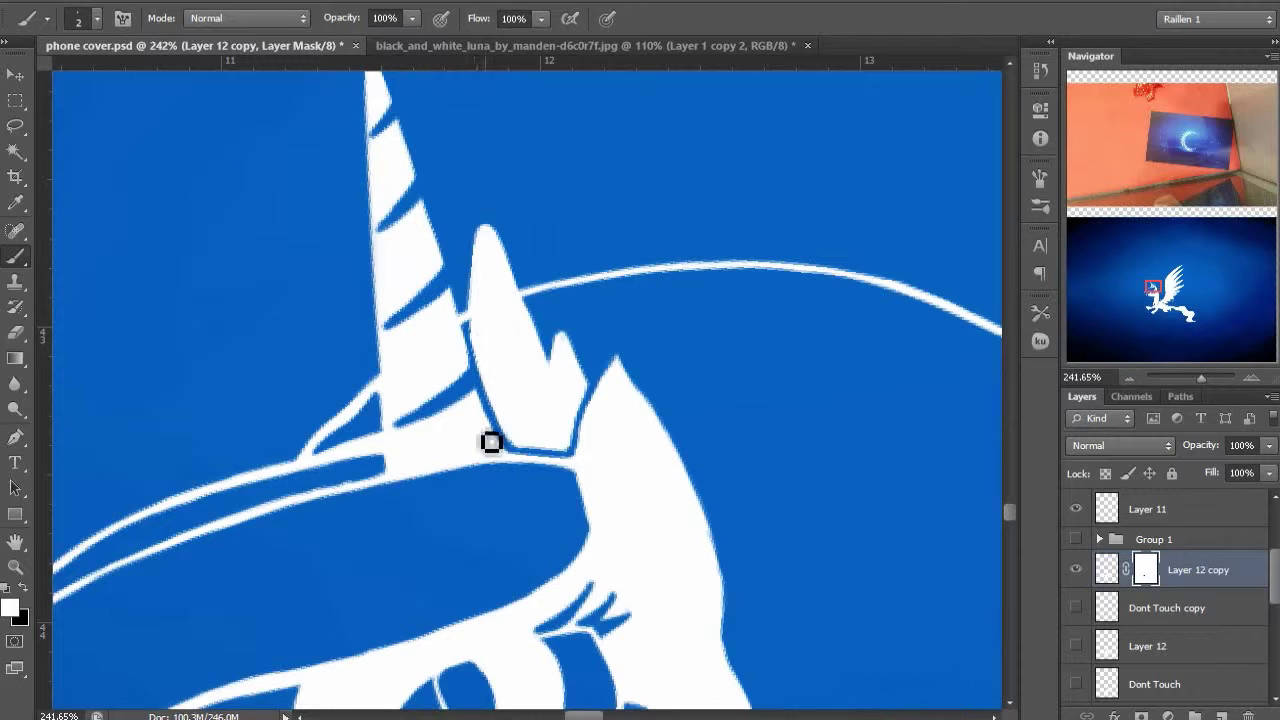
pyautogui.press('x')
pyautogui.press('x')
pyautogui.moveTo(490, 411); pyautogui.dragTo(508, 447)
pyautogui.press('x')
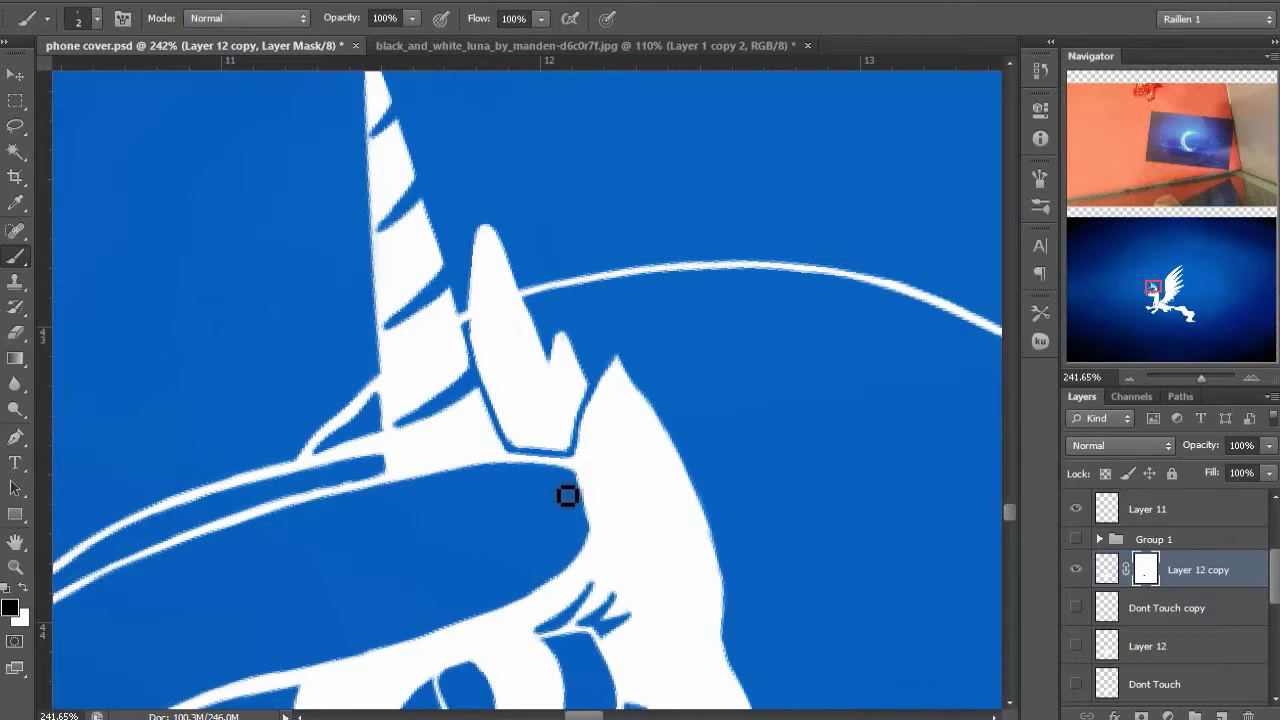
# Paint a small crescent moon on the crown's tall spike on the mask, redoing the first stroke, and save the document
pyautogui.moveTo(496, 336)
pyautogui.mouseDown()
pyautogui.moveTo(523, 360)
pyautogui.moveTo(508, 393)
pyautogui.moveTo(520, 360)
pyautogui.moveTo(515, 379)
pyautogui.mouseUp()
pyautogui.hotkey('ctrl', 'z')
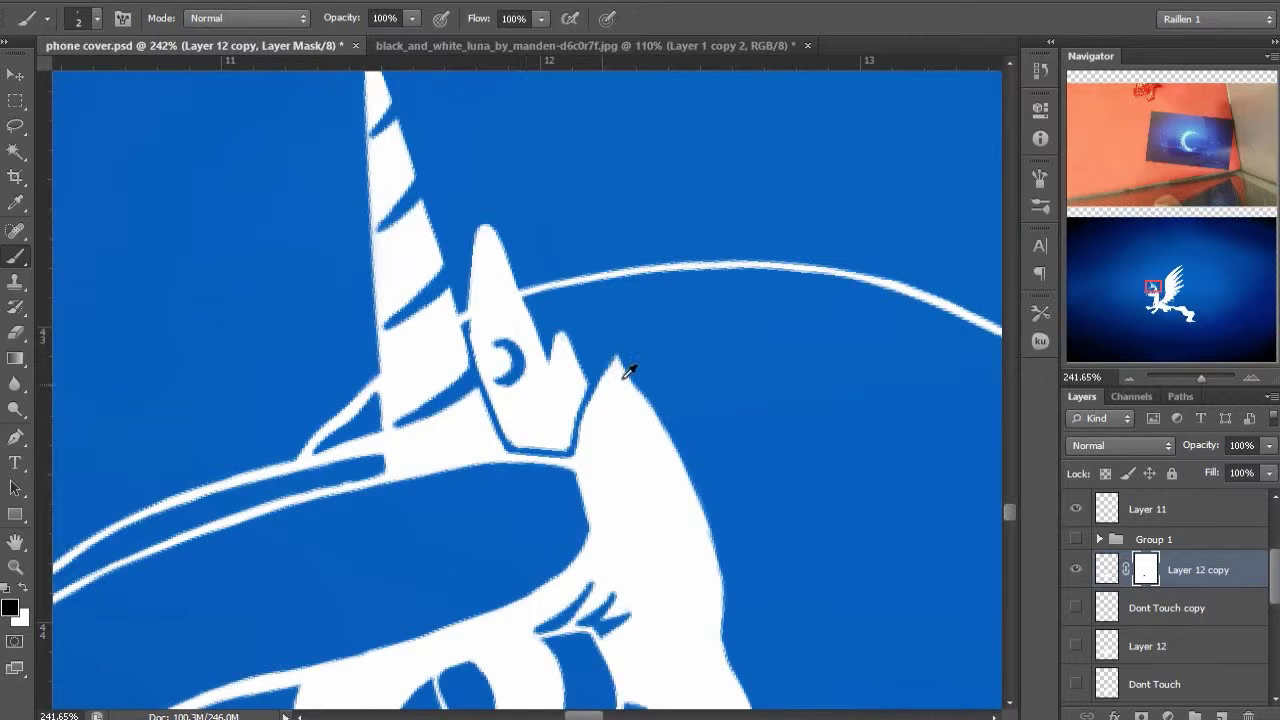
pyautogui.scroll(-14, 560, 302)
pyautogui.hotkey('ctrl', 's')
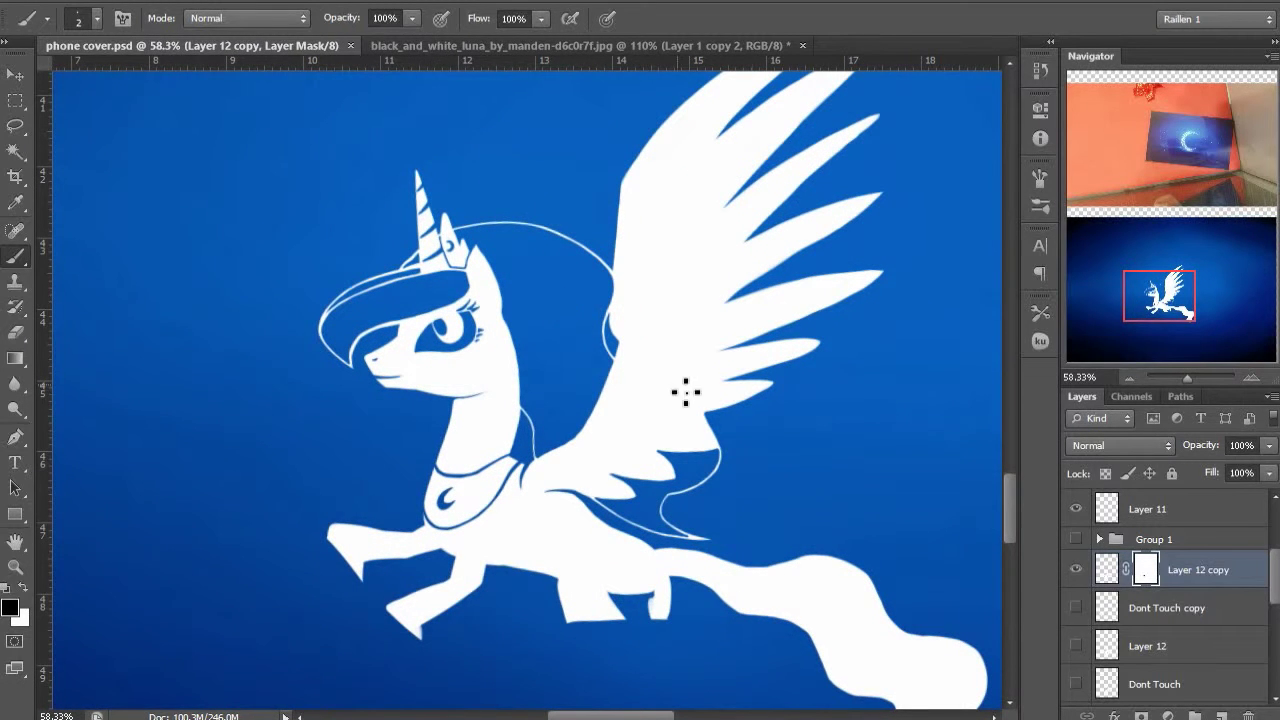
# Examine the head and eye details, comparing them with the Dont Touch copy reference and toggling Layer 12 copy's visibility
pyautogui.scroll(7, 621, 291)
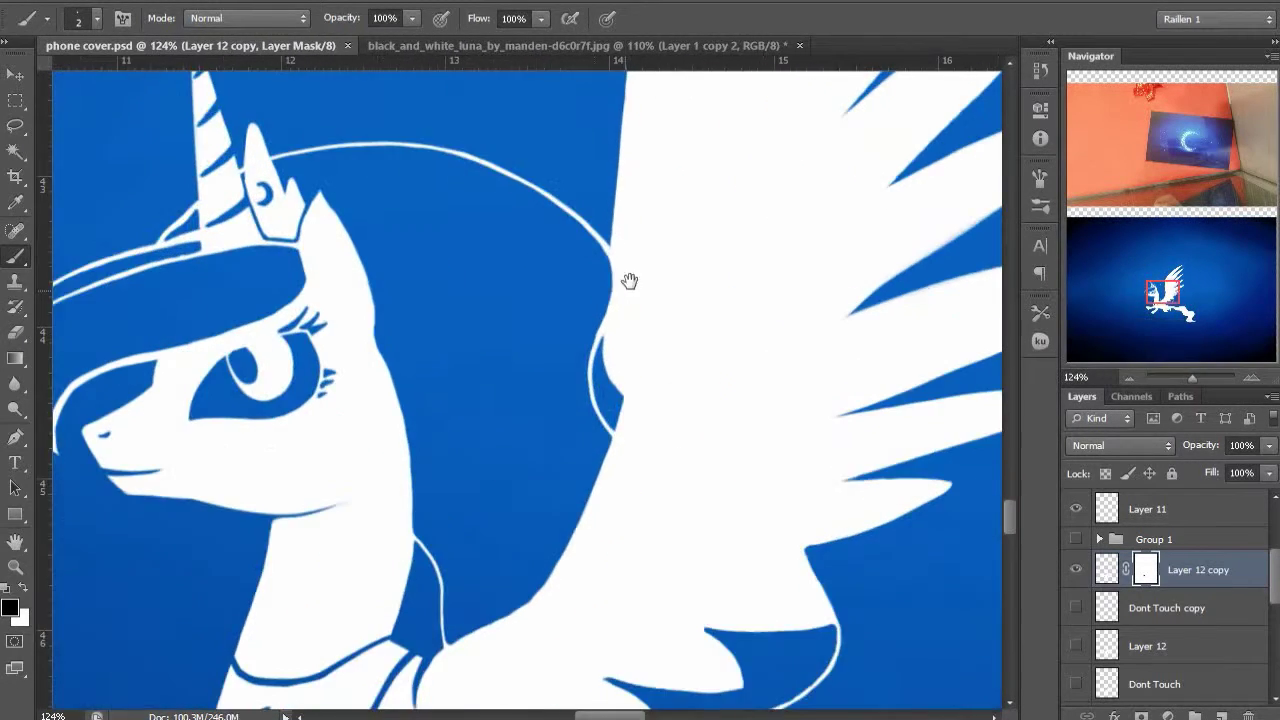
pyautogui.moveTo(631, 280); pyautogui.dragTo(606, 309)
pyautogui.moveTo(1172, 296)
pyautogui.mouseDown()
pyautogui.moveTo(1128, 308)
pyautogui.moveTo(1118, 298)
pyautogui.moveTo(1160, 312)
pyautogui.moveTo(1121, 303)
pyautogui.moveTo(1154, 302)
pyautogui.mouseUp()
pyautogui.click(1076, 569)
pyautogui.click(1076, 569)
pyautogui.click(1077, 607)
pyautogui.press(']')
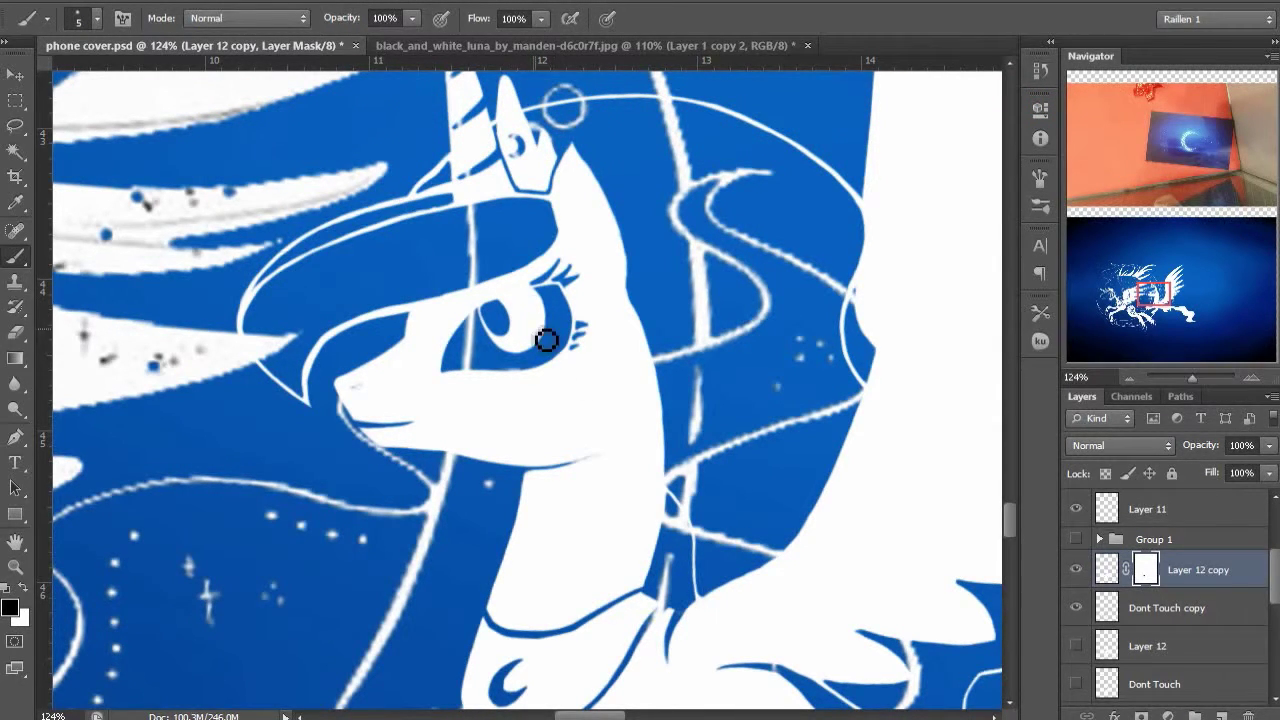
pyautogui.scroll(3, 547, 340)
pyautogui.click(1075, 570)
pyautogui.click(1075, 570)
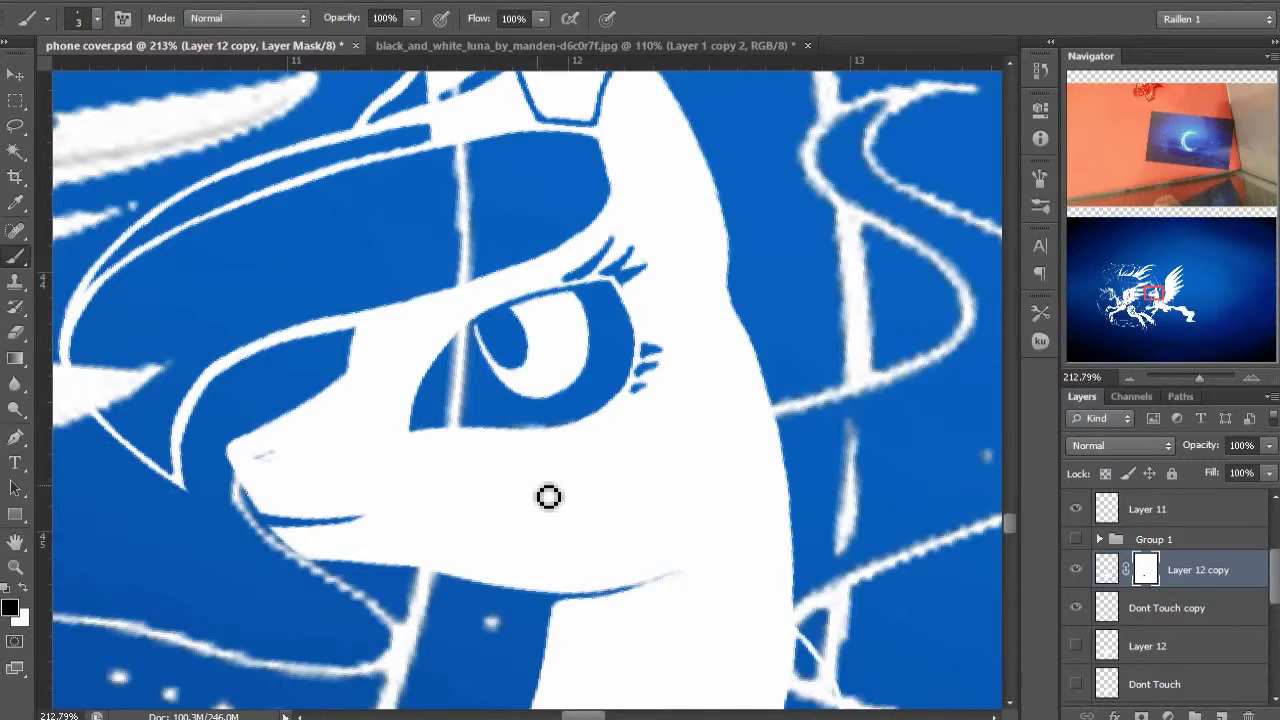
pyautogui.scroll(-10, 540, 487)
pyautogui.moveTo(531, 486); pyautogui.dragTo(694, 407)
pyautogui.scroll(10, 700, 369)
pyautogui.scroll(2, 698, 368)
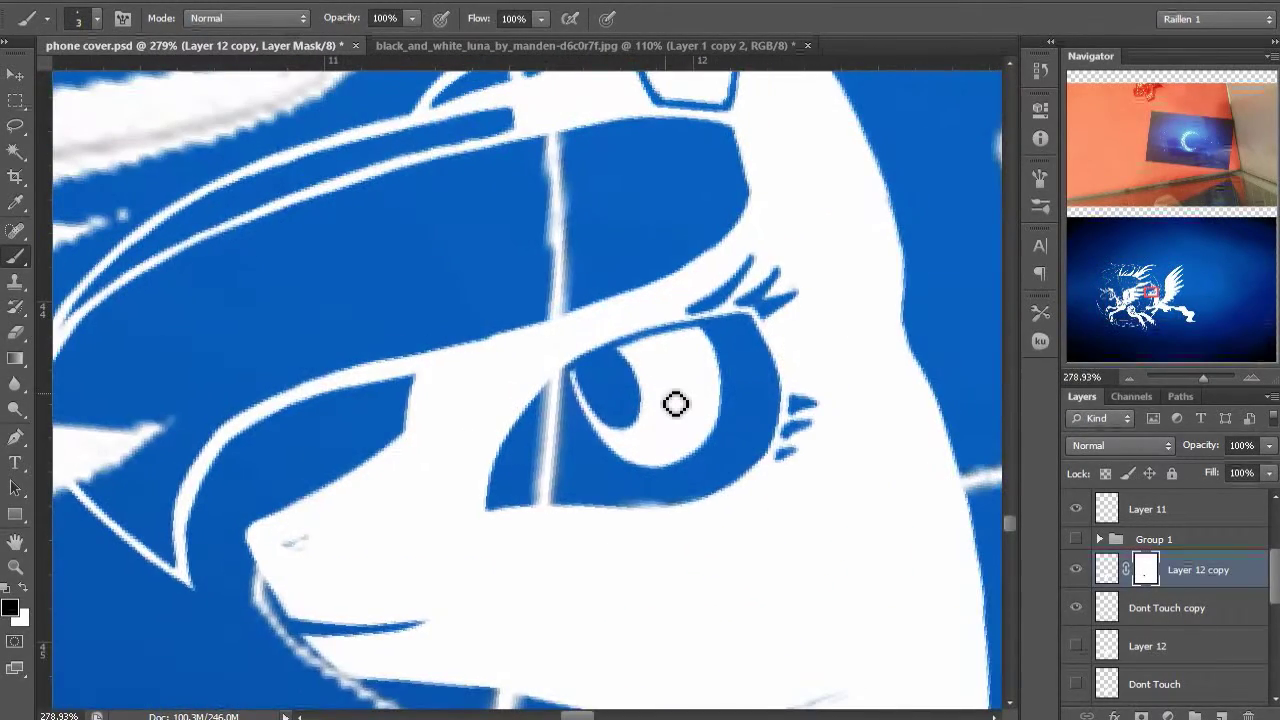
pyautogui.scroll(-4, 851, 491)
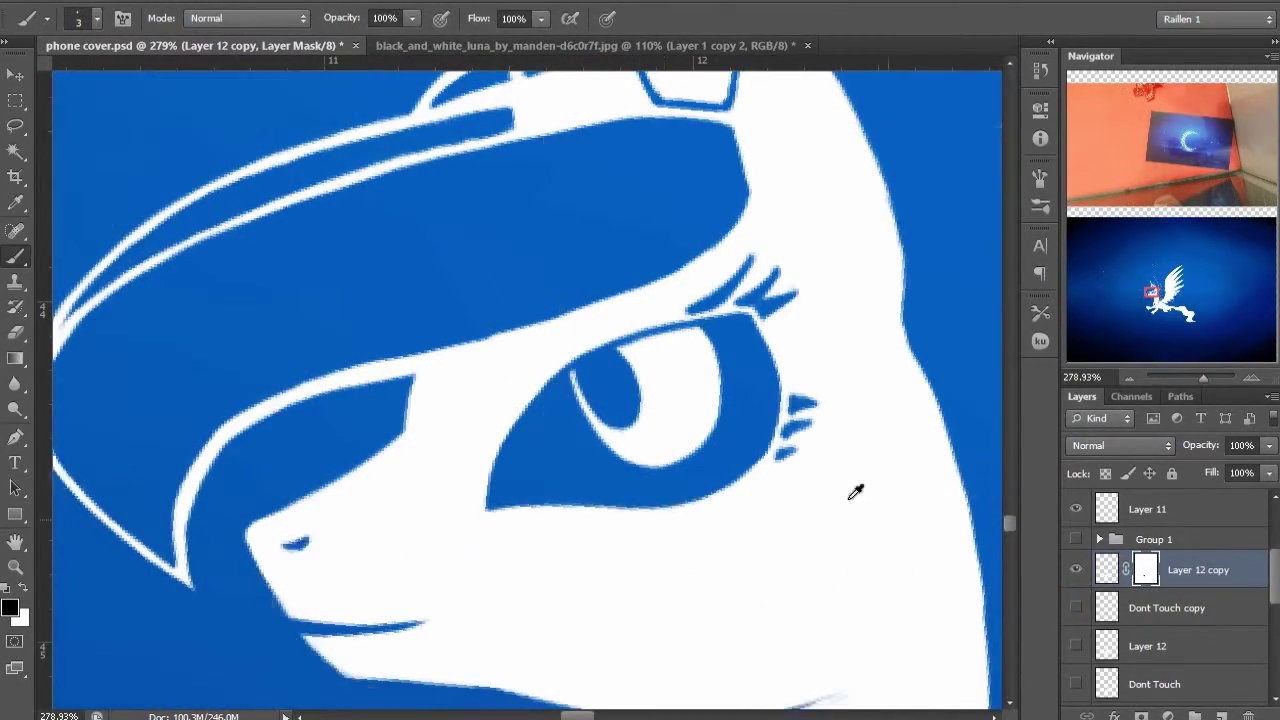
# Show Group 1 and Dont Touch copy as guides, and paint a scalloped patch outline around the hindquarters on the mask at 3 px
pyautogui.moveTo(1076, 539); pyautogui.dragTo(1077, 607)
pyautogui.scroll(12, 645, 568)
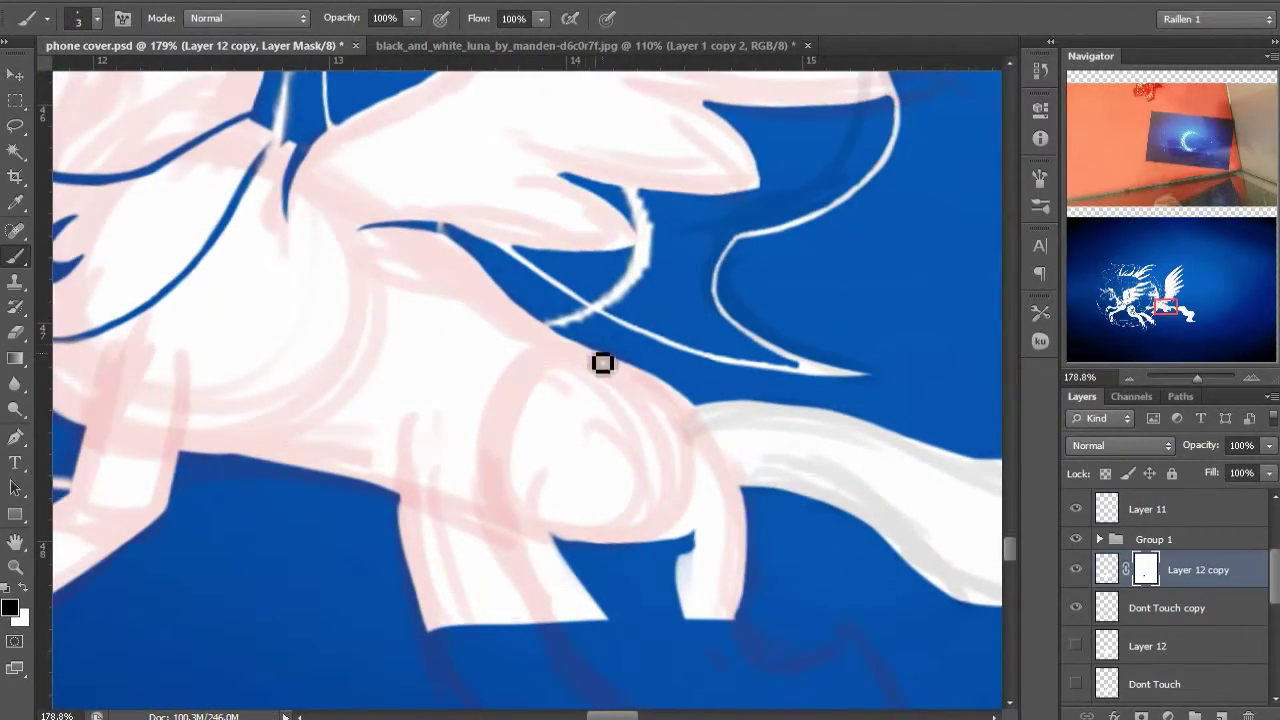
pyautogui.moveTo(577, 394)
pyautogui.mouseDown()
pyautogui.moveTo(683, 323)
pyautogui.moveTo(383, 384)
pyautogui.moveTo(57, 396)
pyautogui.moveTo(584, 486)
pyautogui.mouseUp()
pyautogui.moveTo(584, 486)
pyautogui.mouseDown()
pyautogui.moveTo(574, 539)
pyautogui.moveTo(653, 548)
pyautogui.mouseUp()
pyautogui.moveTo(653, 548)
pyautogui.mouseDown()
pyautogui.moveTo(676, 573)
pyautogui.moveTo(743, 571)
pyautogui.mouseUp()
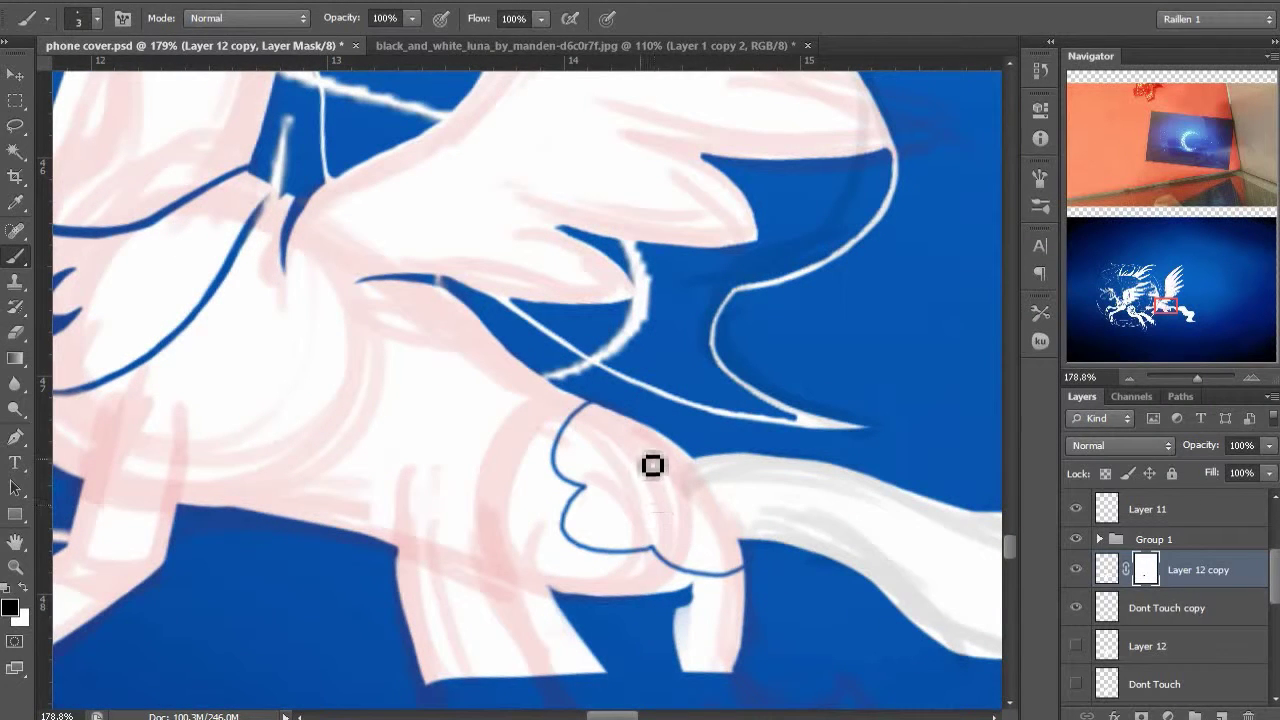
# Paint a crescent moon mark inside the flank patch on the mask, thickening its middle, and compare it with the Dont Touch copy
pyautogui.moveTo(638, 456)
pyautogui.mouseDown()
pyautogui.moveTo(650, 502)
pyautogui.moveTo(669, 489)
pyautogui.moveTo(654, 491)
pyautogui.mouseUp()
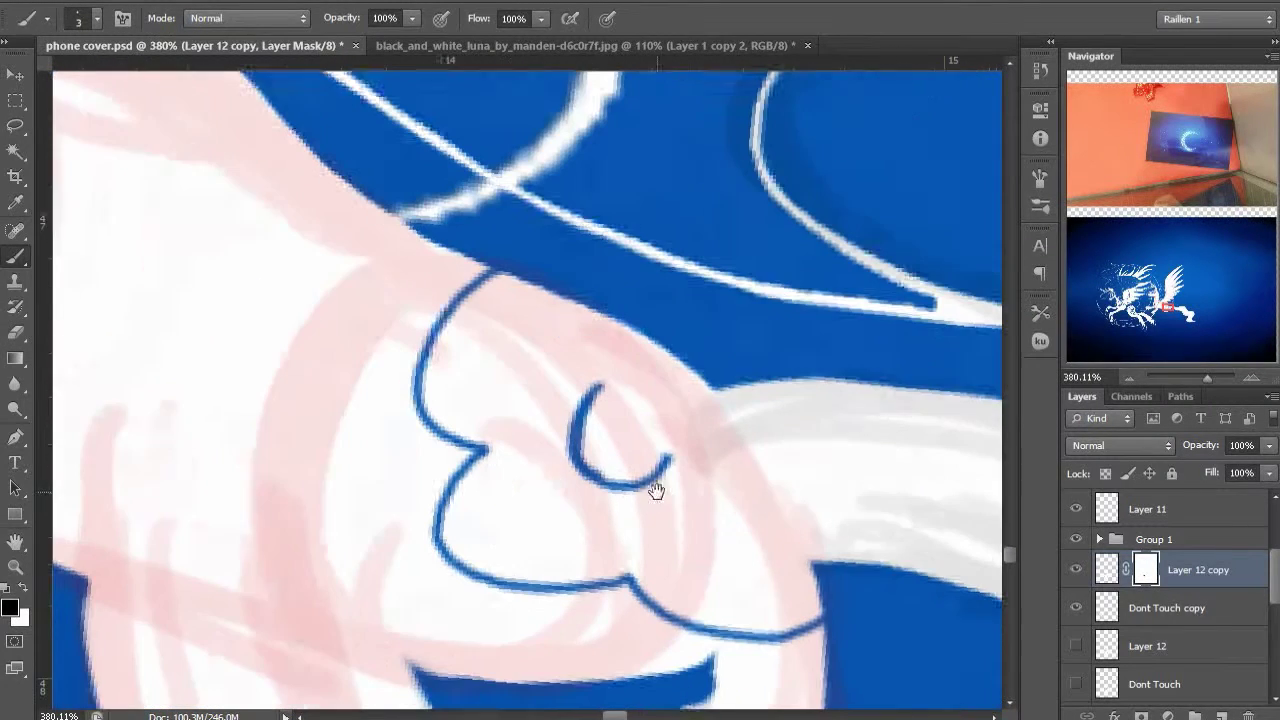
pyautogui.moveTo(594, 384)
pyautogui.mouseDown()
pyautogui.moveTo(611, 482)
pyautogui.moveTo(656, 475)
pyautogui.moveTo(640, 487)
pyautogui.moveTo(676, 460)
pyautogui.mouseUp()
pyautogui.press('x')
pyautogui.click(676, 460)
pyautogui.moveTo(592, 427); pyautogui.dragTo(617, 484)
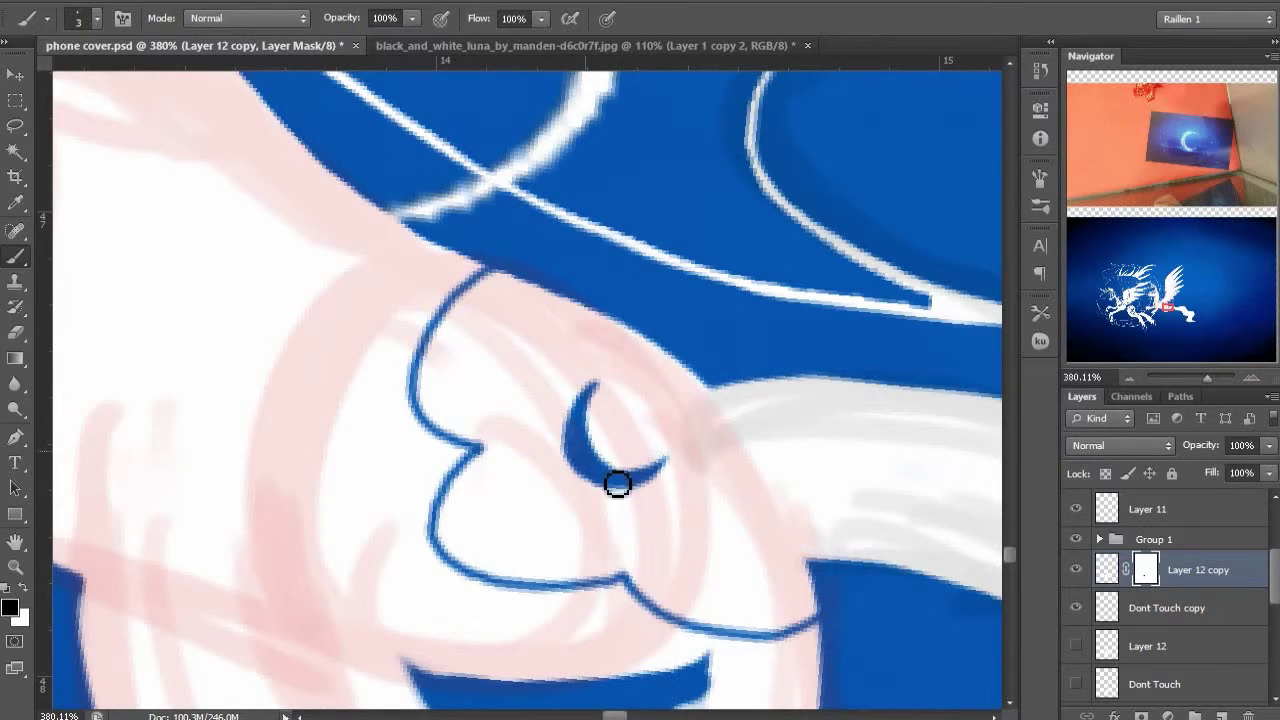
pyautogui.scroll(-5, 600, 485)
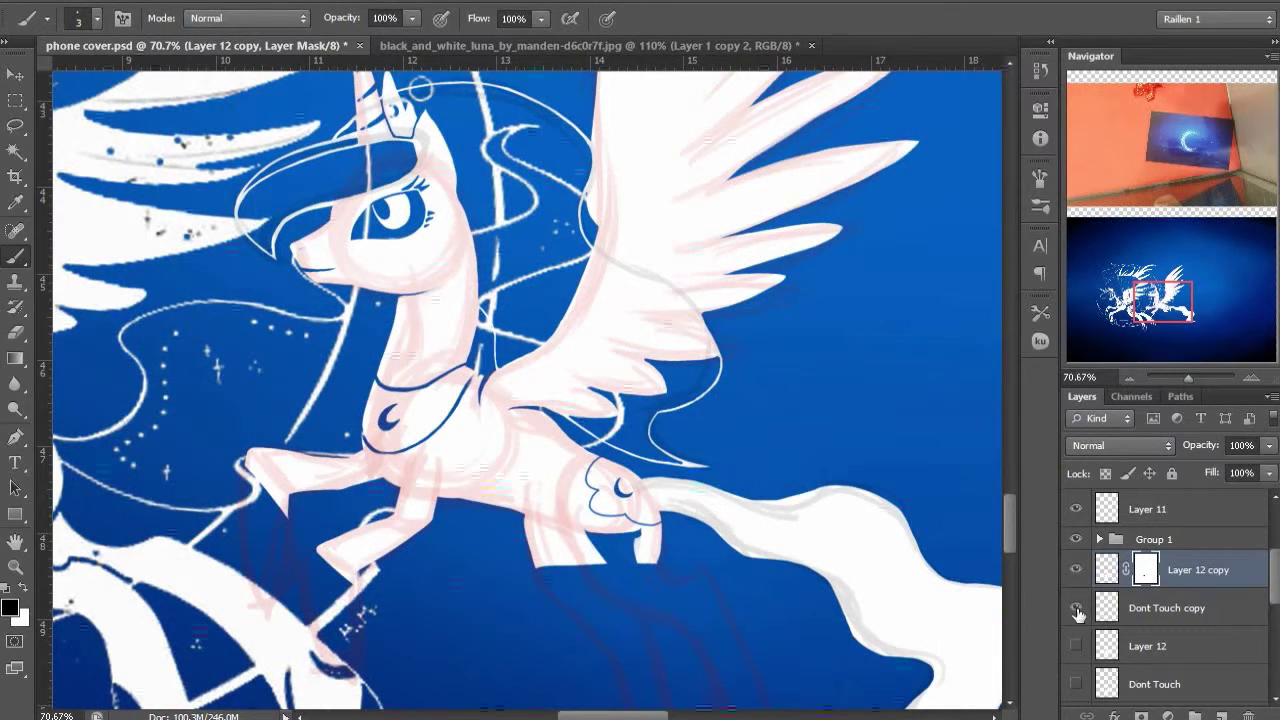
pyautogui.click(1078, 613)
pyautogui.click(1078, 613)
# Paint a thin line on the mask separating the tail from the rump and continue it inside the tail's upper edge
pyautogui.moveTo(778, 536); pyautogui.dragTo(589, 420)
pyautogui.click(1080, 609)
pyautogui.click(1080, 609)
pyautogui.scroll(3, 543, 405)
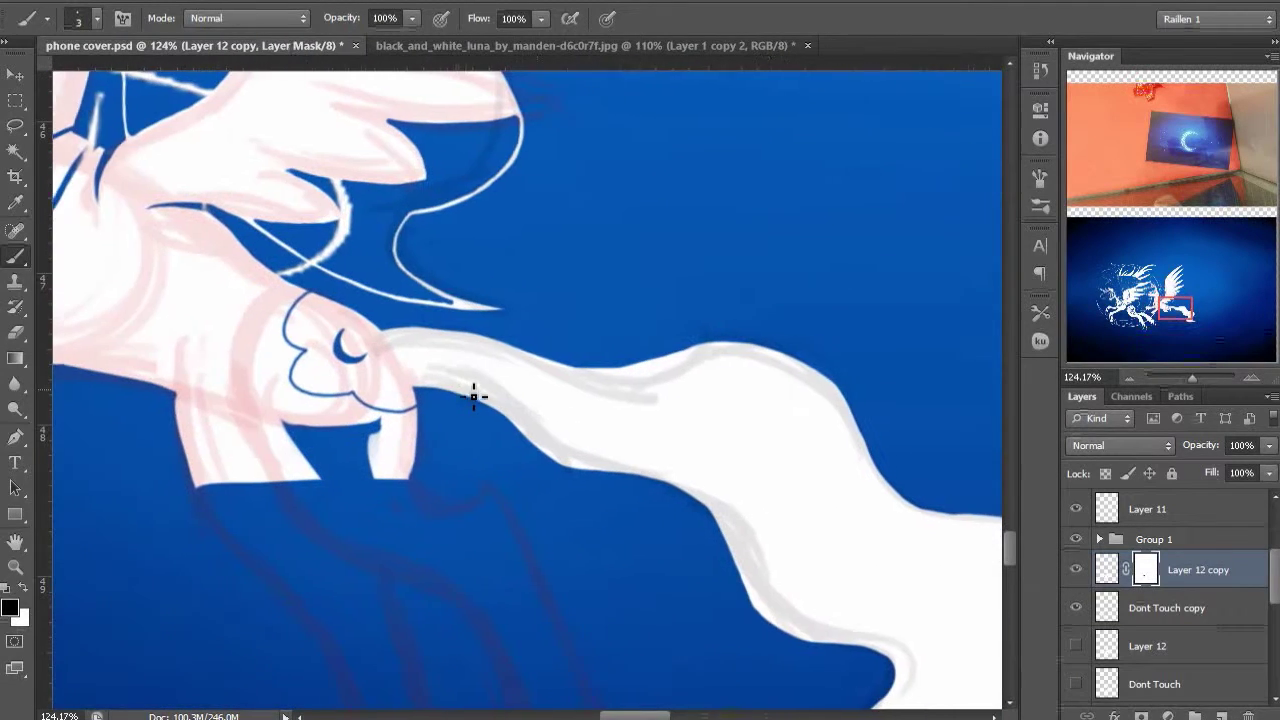
pyautogui.scroll(1, 474, 397)
pyautogui.scroll(3, 414, 349)
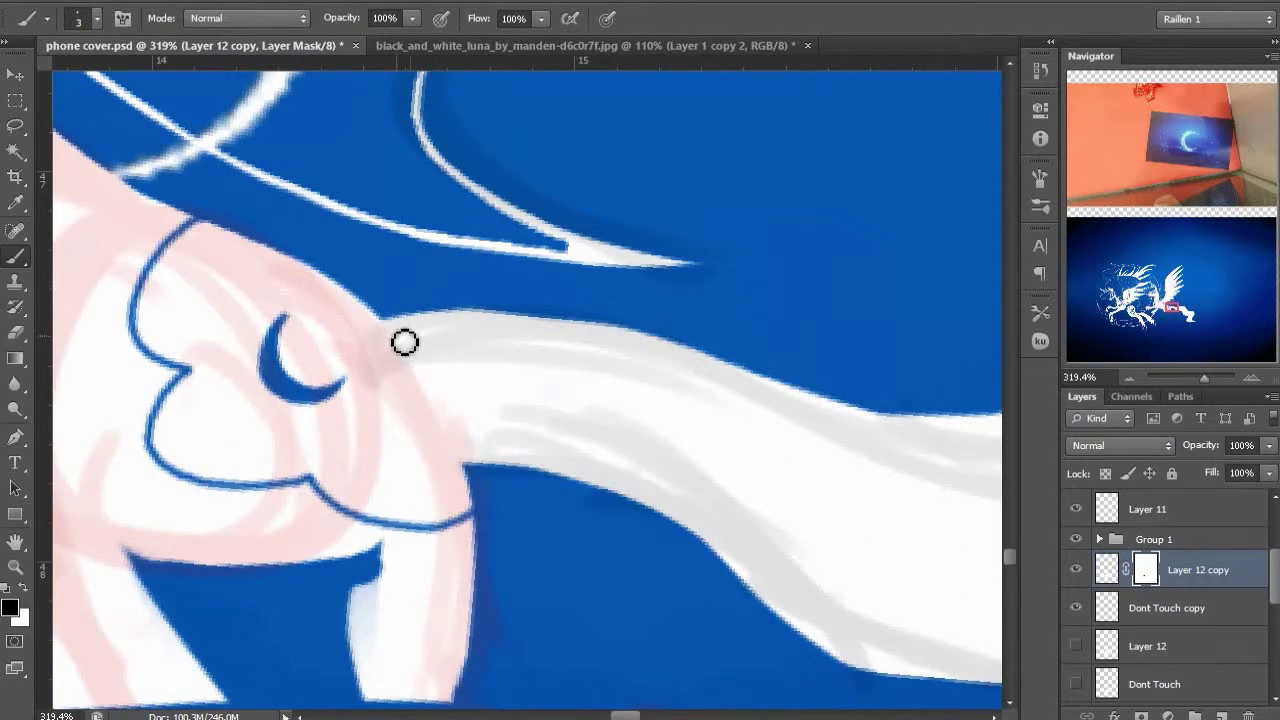
pyautogui.moveTo(409, 347); pyautogui.dragTo(479, 451)
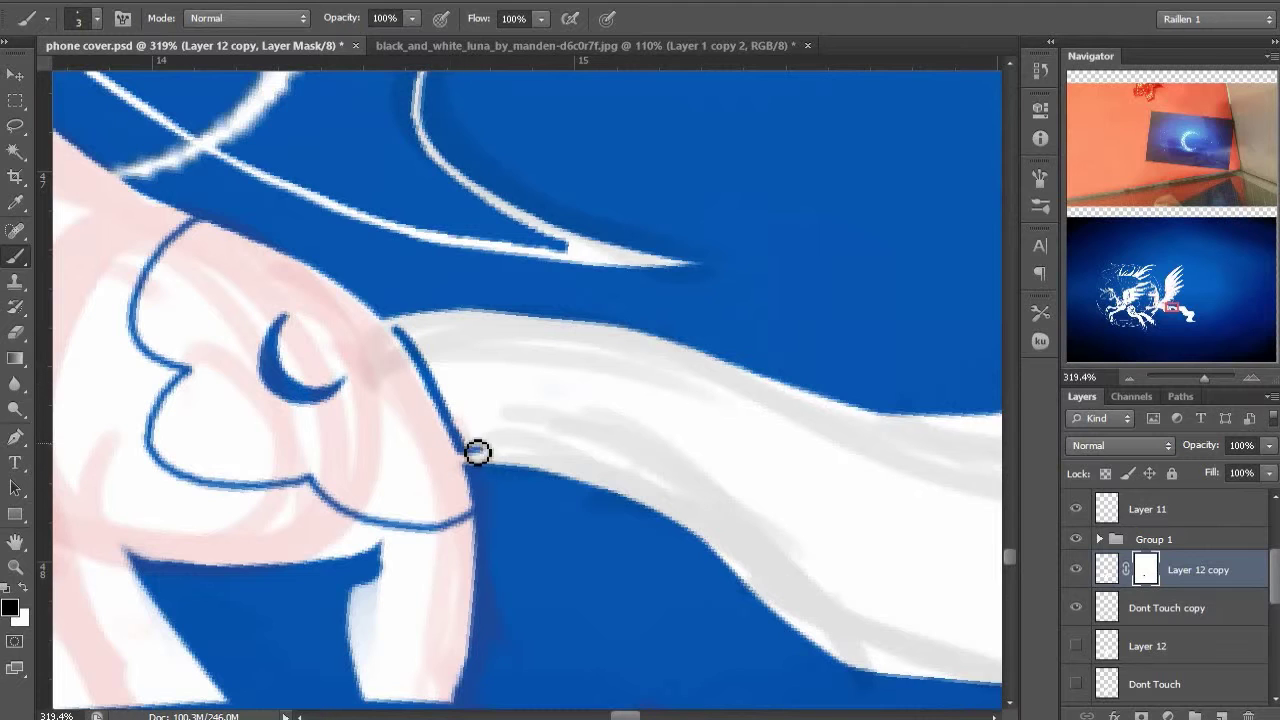
pyautogui.moveTo(398, 331); pyautogui.dragTo(493, 332)
pyautogui.moveTo(491, 343)
pyautogui.mouseDown()
pyautogui.moveTo(281, 358)
pyautogui.moveTo(416, 373)
pyautogui.mouseUp()
pyautogui.moveTo(471, 417); pyautogui.dragTo(331, 397)
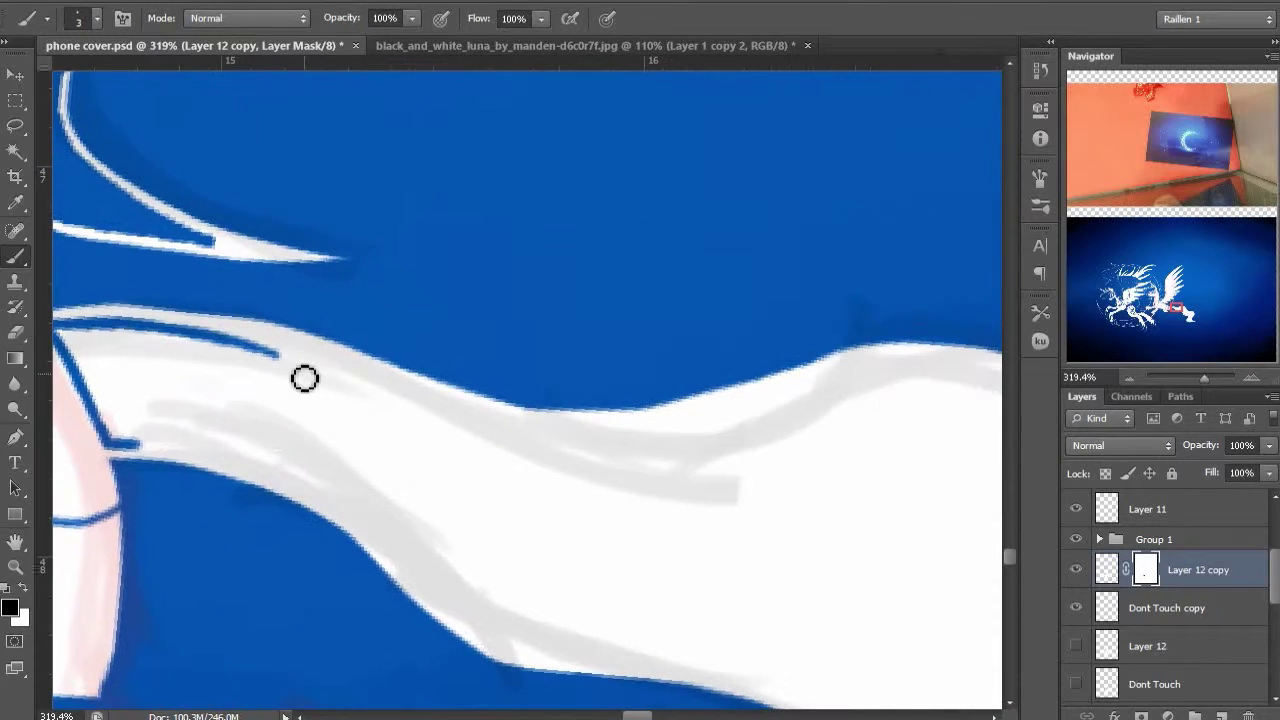
# Extend the inner lines along the tail's upper and lower edges near the rump, enlarging the brush to 8 px
pyautogui.press(']')
pyautogui.press(']')
pyautogui.moveTo(212, 340); pyautogui.dragTo(416, 407)
pyautogui.moveTo(122, 440)
pyautogui.mouseDown()
pyautogui.moveTo(207, 445)
pyautogui.moveTo(352, 493)
pyautogui.mouseUp()
pyautogui.press(']')
pyautogui.press(']')
pyautogui.press(']')
pyautogui.moveTo(408, 514); pyautogui.dragTo(323, 443)
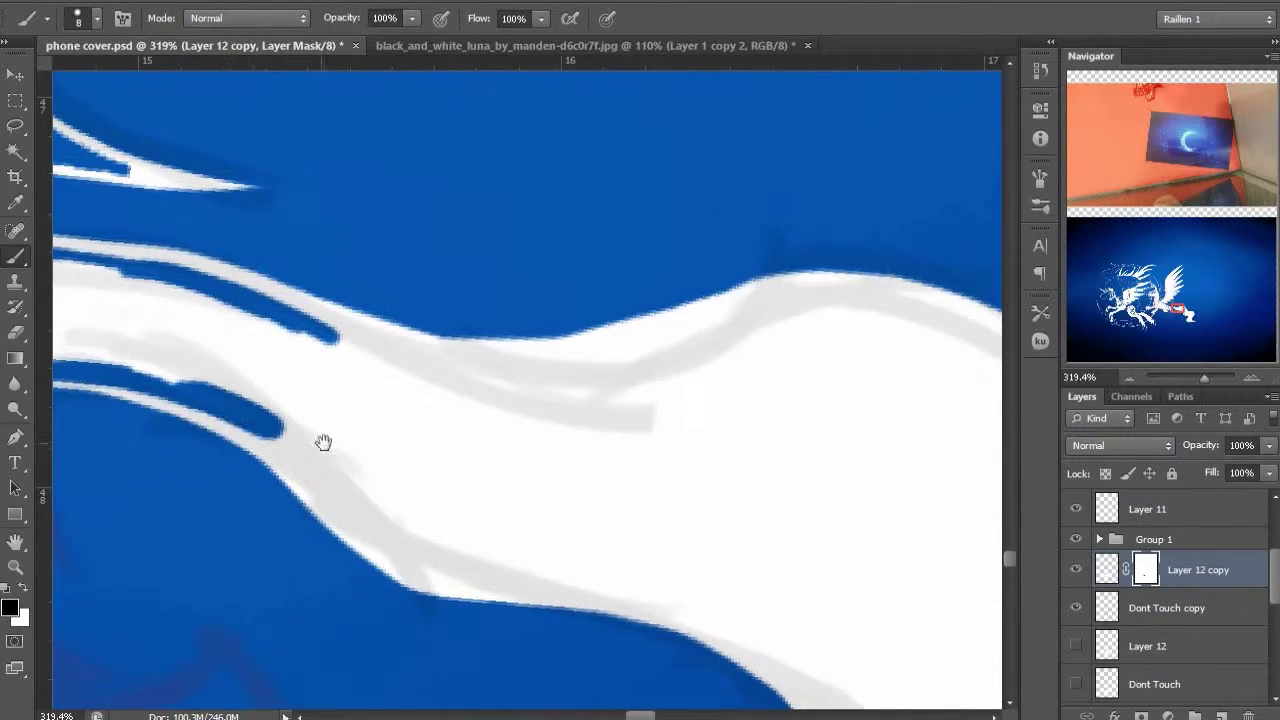
# Continue the inner line along the tail's lower edge through its first bend at 8 px, touching up in black and white
pyautogui.moveTo(253, 416)
pyautogui.mouseDown()
pyautogui.moveTo(453, 562)
pyautogui.moveTo(284, 496)
pyautogui.mouseUp()
pyautogui.moveTo(284, 489)
pyautogui.mouseDown()
pyautogui.moveTo(434, 528)
pyautogui.moveTo(496, 534)
pyautogui.mouseUp()
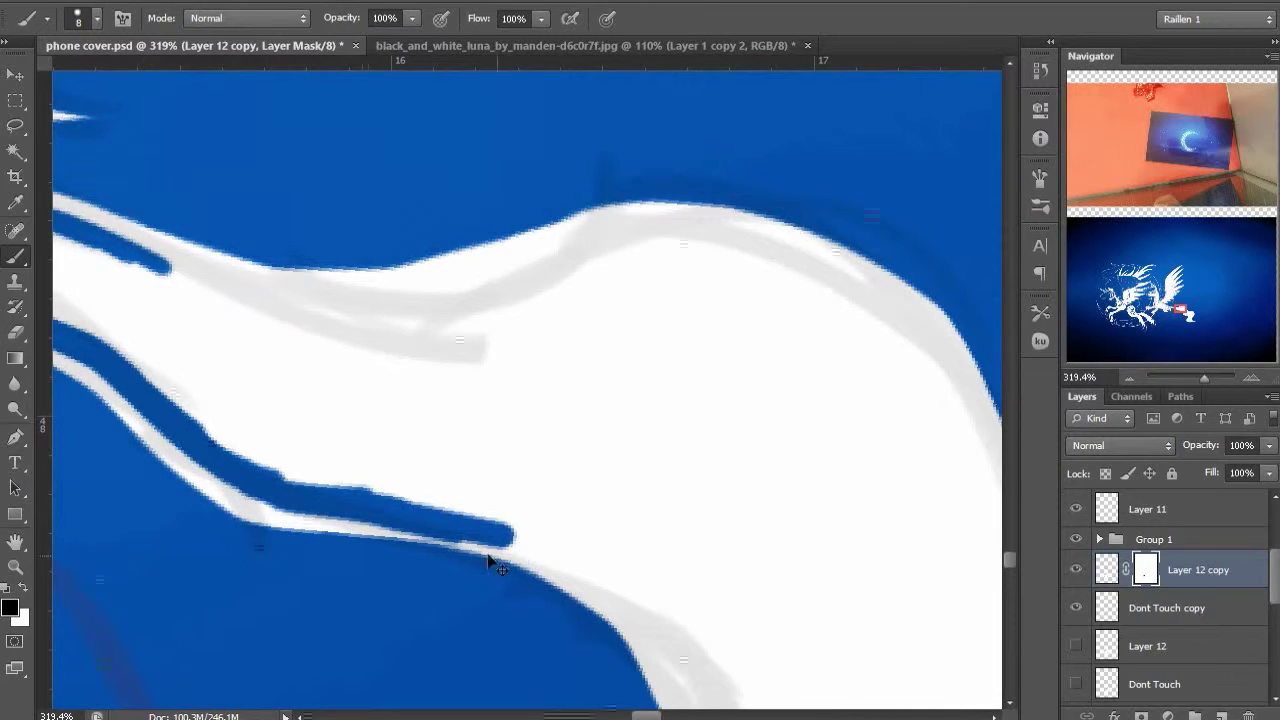
pyautogui.press('x')
pyautogui.press('x')
pyautogui.moveTo(413, 543)
pyautogui.mouseDown()
pyautogui.moveTo(490, 558)
pyautogui.moveTo(408, 369)
pyautogui.mouseUp()
pyautogui.moveTo(360, 338)
pyautogui.mouseDown()
pyautogui.moveTo(428, 353)
pyautogui.moveTo(543, 428)
pyautogui.moveTo(383, 203)
pyautogui.mouseUp()
pyautogui.moveTo(458, 458)
pyautogui.mouseDown()
pyautogui.moveTo(529, 498)
pyautogui.moveTo(757, 540)
pyautogui.mouseUp()
pyautogui.moveTo(475, 458); pyautogui.dragTo(410, 290)
pyautogui.moveTo(365, 205); pyautogui.dragTo(434, 338)
pyautogui.moveTo(336, 176); pyautogui.dragTo(410, 309)
pyautogui.moveTo(425, 425); pyautogui.dragTo(416, 393)
pyautogui.press('x')
# Carry the contour work on the mask down to the tail's end and paint its rounded lower corner in black at 8 px
pyautogui.moveTo(60, 75)
pyautogui.mouseDown()
pyautogui.moveTo(357, 346)
pyautogui.moveTo(554, 568)
pyautogui.mouseUp()
pyautogui.moveTo(314, 330); pyautogui.dragTo(546, 397)
pyautogui.moveTo(457, 371); pyautogui.dragTo(628, 392)
pyautogui.moveTo(622, 431)
pyautogui.mouseDown()
pyautogui.moveTo(288, 427)
pyautogui.moveTo(366, 354)
pyautogui.moveTo(503, 320)
pyautogui.moveTo(685, 338)
pyautogui.mouseUp()
pyautogui.moveTo(610, 319); pyautogui.dragTo(522, 260)
pyautogui.moveTo(570, 268)
pyautogui.mouseDown()
pyautogui.moveTo(638, 298)
pyautogui.moveTo(726, 367)
pyautogui.moveTo(790, 513)
pyautogui.mouseUp()
pyautogui.moveTo(779, 477)
pyautogui.mouseDown()
pyautogui.moveTo(573, 277)
pyautogui.moveTo(671, 431)
pyautogui.moveTo(722, 465)
pyautogui.mouseUp()
pyautogui.moveTo(733, 457); pyautogui.dragTo(275, 372)
pyautogui.moveTo(245, 357)
pyautogui.mouseDown()
pyautogui.moveTo(371, 397)
pyautogui.moveTo(541, 424)
pyautogui.mouseUp()
pyautogui.moveTo(576, 478); pyautogui.dragTo(715, 75)
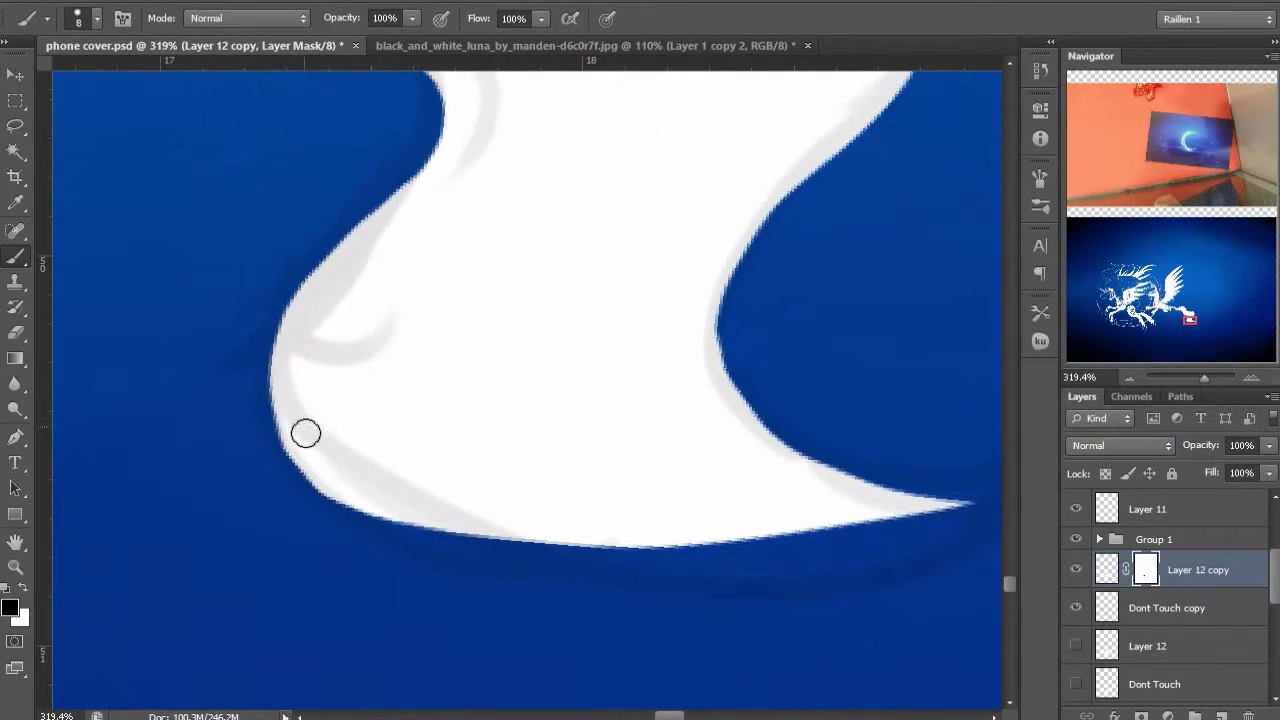
pyautogui.moveTo(306, 429)
pyautogui.mouseDown()
pyautogui.moveTo(386, 488)
pyautogui.moveTo(491, 507)
pyautogui.mouseUp()
pyautogui.moveTo(546, 517); pyautogui.dragTo(369, 508)
# Paint a thin inner line on the mask along the lower and inner edges of the tail's pointed tip
pyautogui.press('[')
pyautogui.press('[')
pyautogui.press('[')
pyautogui.press('[')
pyautogui.press('[')
pyautogui.press('[')
pyautogui.press('[')
pyautogui.press(']')
pyautogui.press(']')
pyautogui.moveTo(546, 404)
pyautogui.mouseDown()
pyautogui.moveTo(614, 474)
pyautogui.moveTo(660, 490)
pyautogui.mouseUp()
pyautogui.moveTo(295, 496)
pyautogui.mouseDown()
pyautogui.moveTo(449, 523)
pyautogui.moveTo(664, 492)
pyautogui.mouseUp()
# Enlarge the brush to 8 px and paint the inner line up the tail's outer edge from the tip
pyautogui.press(']')
pyautogui.press(']')
pyautogui.press(']')
pyautogui.press(']')
pyautogui.press(']')
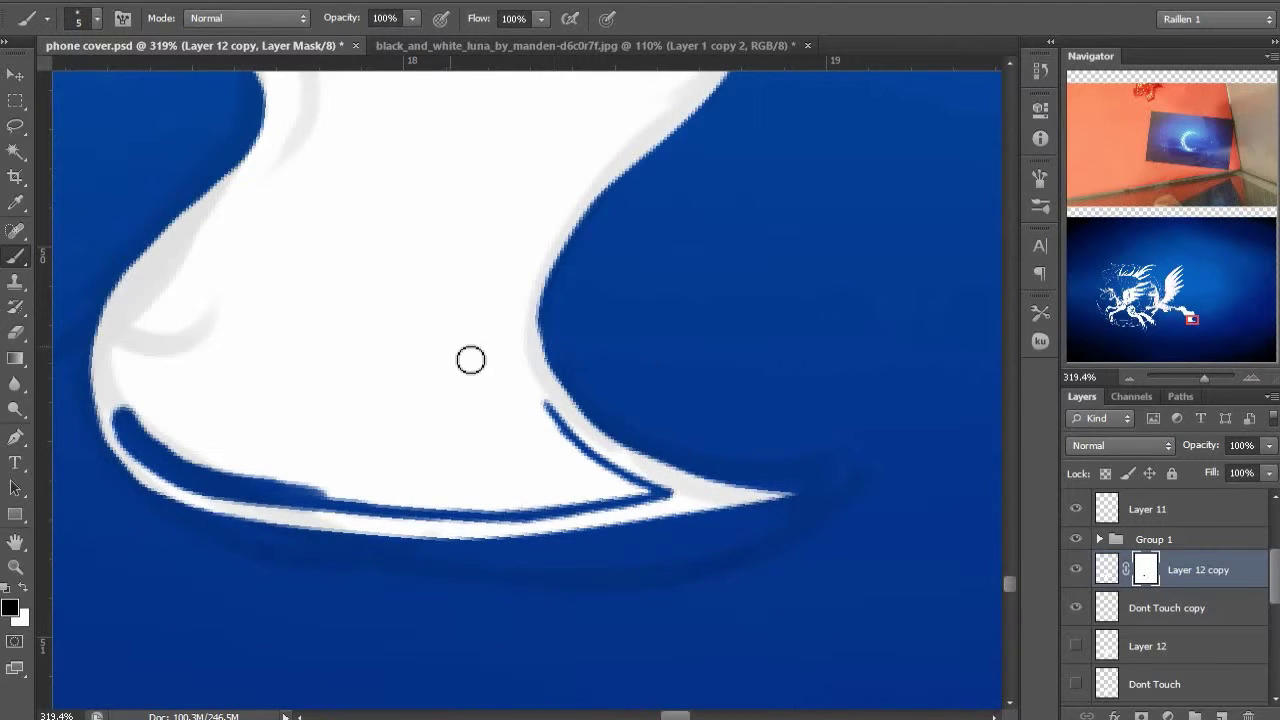
pyautogui.moveTo(469, 326)
pyautogui.mouseDown()
pyautogui.moveTo(505, 355)
pyautogui.moveTo(496, 307)
pyautogui.mouseUp()
pyautogui.moveTo(528, 255); pyautogui.dragTo(519, 432)
pyautogui.moveTo(638, 278)
pyautogui.mouseDown()
pyautogui.moveTo(700, 207)
pyautogui.moveTo(515, 410)
pyautogui.moveTo(497, 489)
pyautogui.mouseUp()
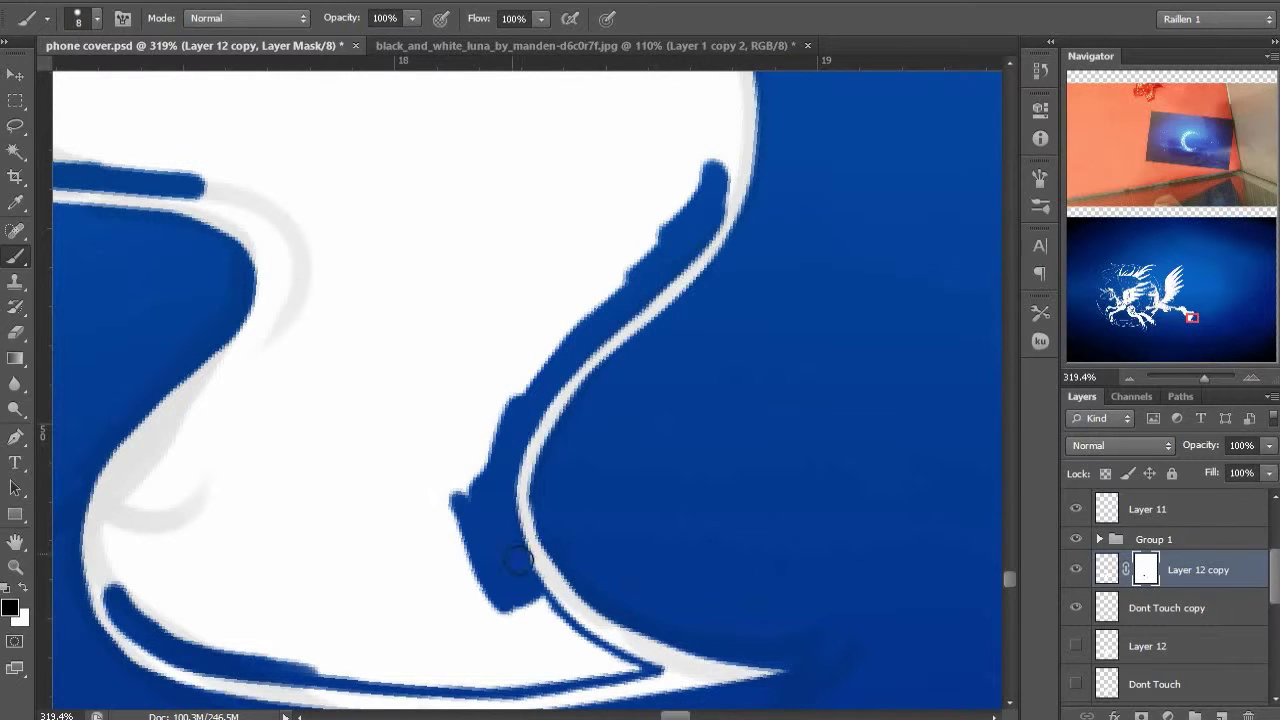
pyautogui.moveTo(518, 560)
pyautogui.mouseDown()
pyautogui.moveTo(588, 642)
pyautogui.moveTo(577, 618)
pyautogui.mouseUp()
# Paint the remaining gaps of the inner contour on the mask around the tail's bends at 8 px
pyautogui.moveTo(611, 219); pyautogui.dragTo(539, 537)
pyautogui.moveTo(460, 228)
pyautogui.mouseDown()
pyautogui.moveTo(600, 292)
pyautogui.moveTo(640, 491)
pyautogui.mouseUp()
pyautogui.moveTo(238, 695)
pyautogui.mouseDown()
pyautogui.moveTo(546, 426)
pyautogui.moveTo(556, 382)
pyautogui.mouseUp()
pyautogui.moveTo(364, 546)
pyautogui.mouseDown()
pyautogui.moveTo(370, 466)
pyautogui.moveTo(536, 282)
pyautogui.mouseUp()
pyautogui.moveTo(500, 190); pyautogui.dragTo(502, 216)
pyautogui.moveTo(441, 160)
pyautogui.mouseDown()
pyautogui.moveTo(526, 208)
pyautogui.moveTo(522, 337)
pyautogui.mouseUp()
# Select the inner contour band with the Magic Wand, mask out the tail's white interior in black, and deselect
pyautogui.scroll(-11, 574, 312)
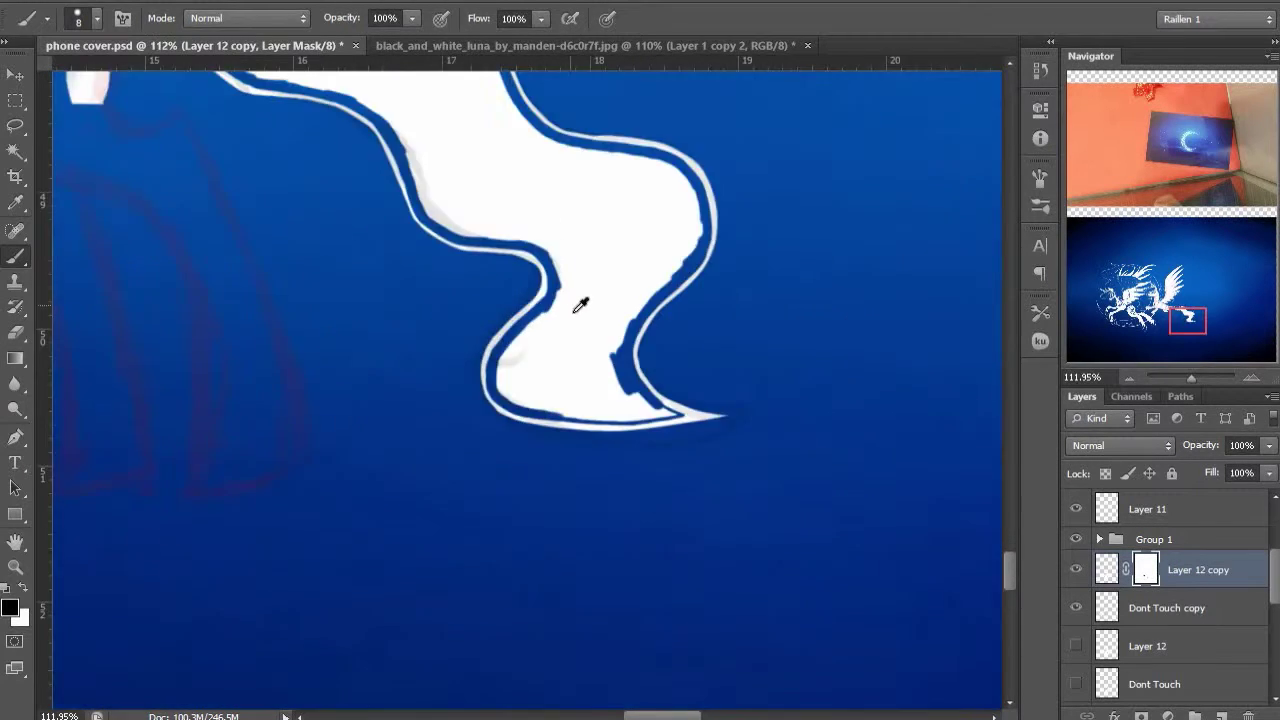
pyautogui.keyDown('alt'); pyautogui.scroll(-1, 580, 305); pyautogui.keyUp('alt')
pyautogui.press('w')
pyautogui.click(472, 262)
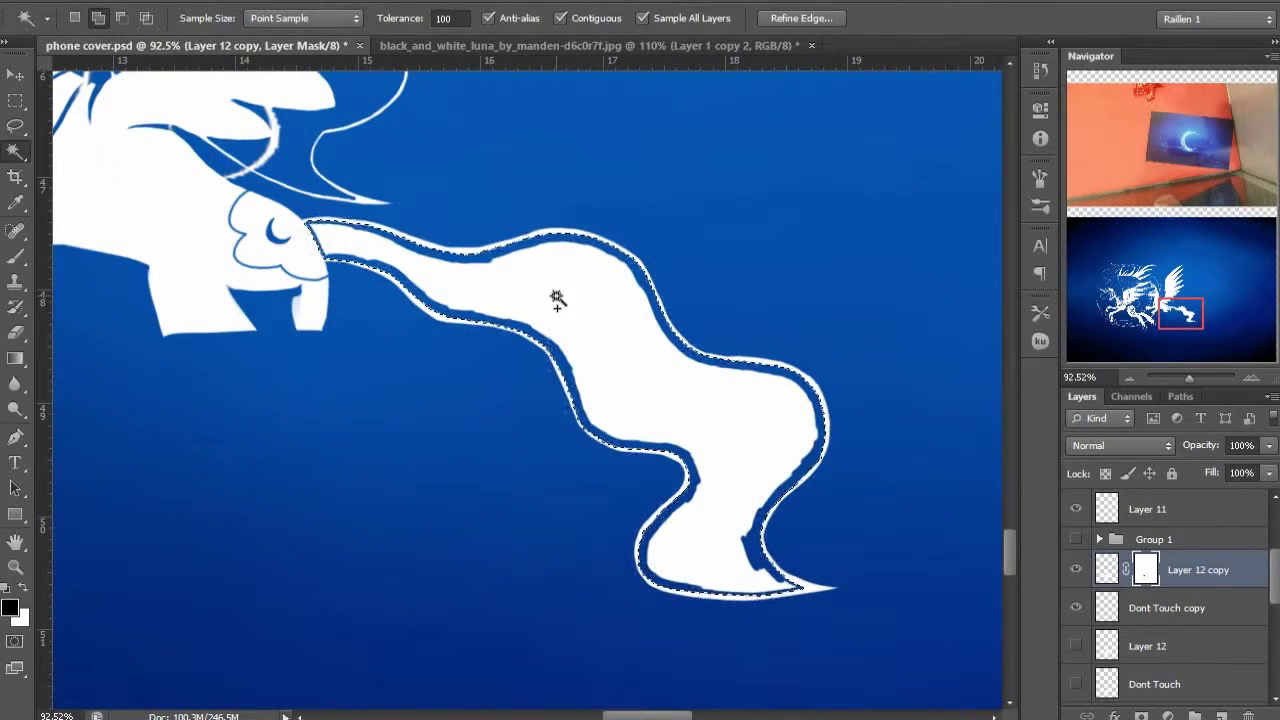
pyautogui.press('b')
pyautogui.moveTo(574, 303)
pyautogui.mouseDown()
pyautogui.moveTo(380, 265)
pyautogui.moveTo(540, 365)
pyautogui.moveTo(698, 392)
pyautogui.moveTo(735, 560)
pyautogui.mouseUp()
pyautogui.hotkey('ctrl', 'd')
pyautogui.press('m')
# Refine the thickness of the tail's outlines along its middle bends on the mask, using a 15 px brush in white and black
pyautogui.scroll(5, 767, 425)
pyautogui.press('b')
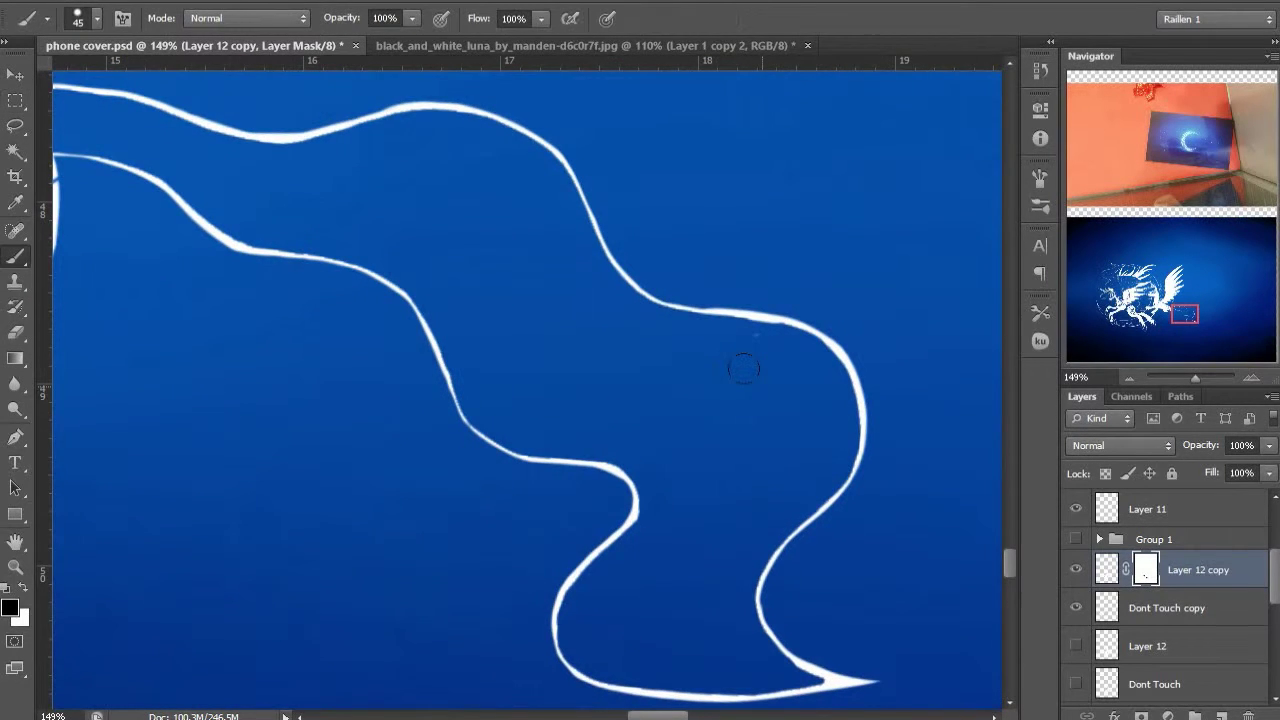
pyautogui.keyDown('alt'); pyautogui.scroll(3, 455, 350); pyautogui.keyUp('alt')
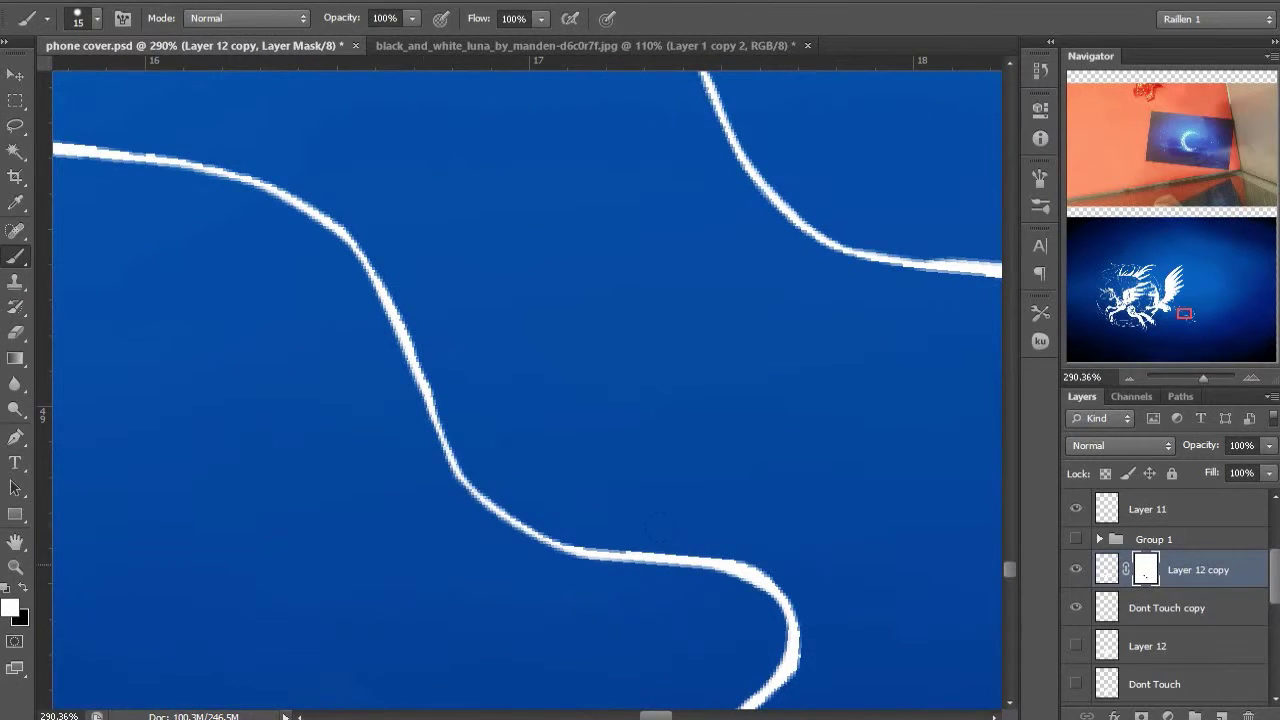
pyautogui.moveTo(735, 537); pyautogui.dragTo(590, 430)
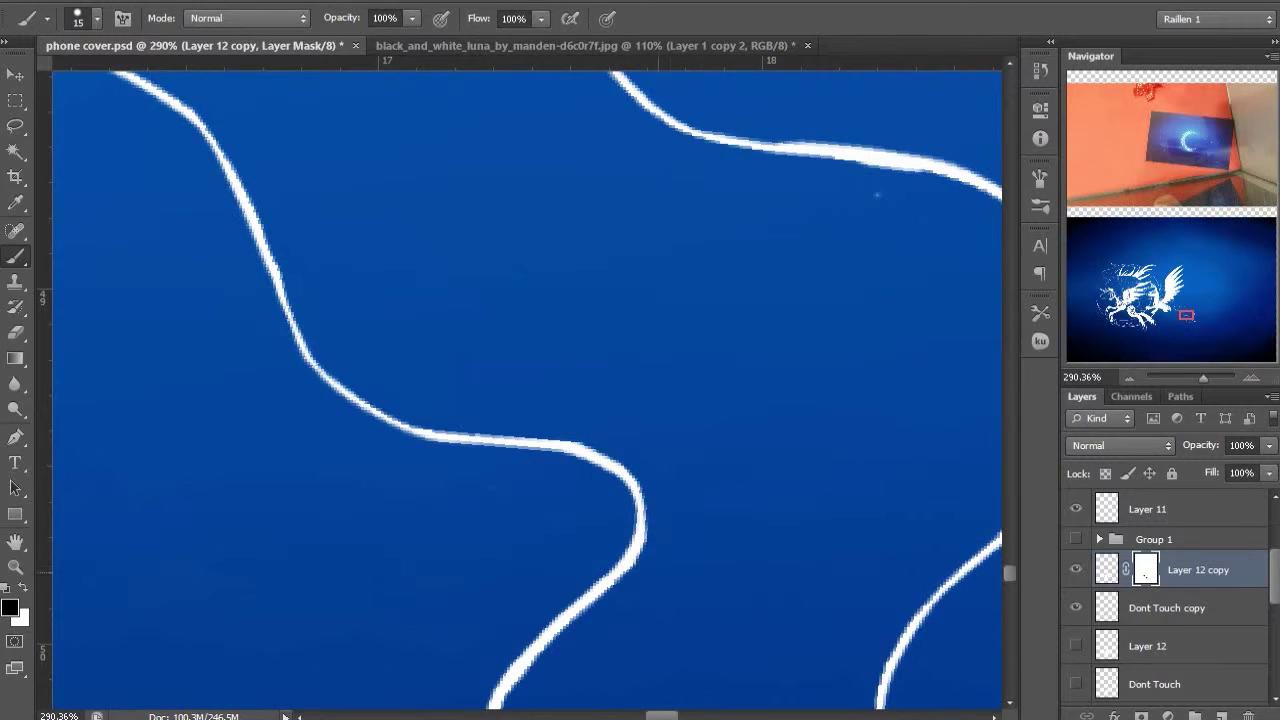
pyautogui.moveTo(815, 266); pyautogui.dragTo(525, 396)
pyautogui.moveTo(220, 174); pyautogui.dragTo(534, 403)
pyautogui.moveTo(100, 200); pyautogui.dragTo(574, 434)
pyautogui.moveTo(745, 551)
pyautogui.mouseDown()
pyautogui.moveTo(494, 407)
pyautogui.moveTo(593, 436)
pyautogui.mouseUp()
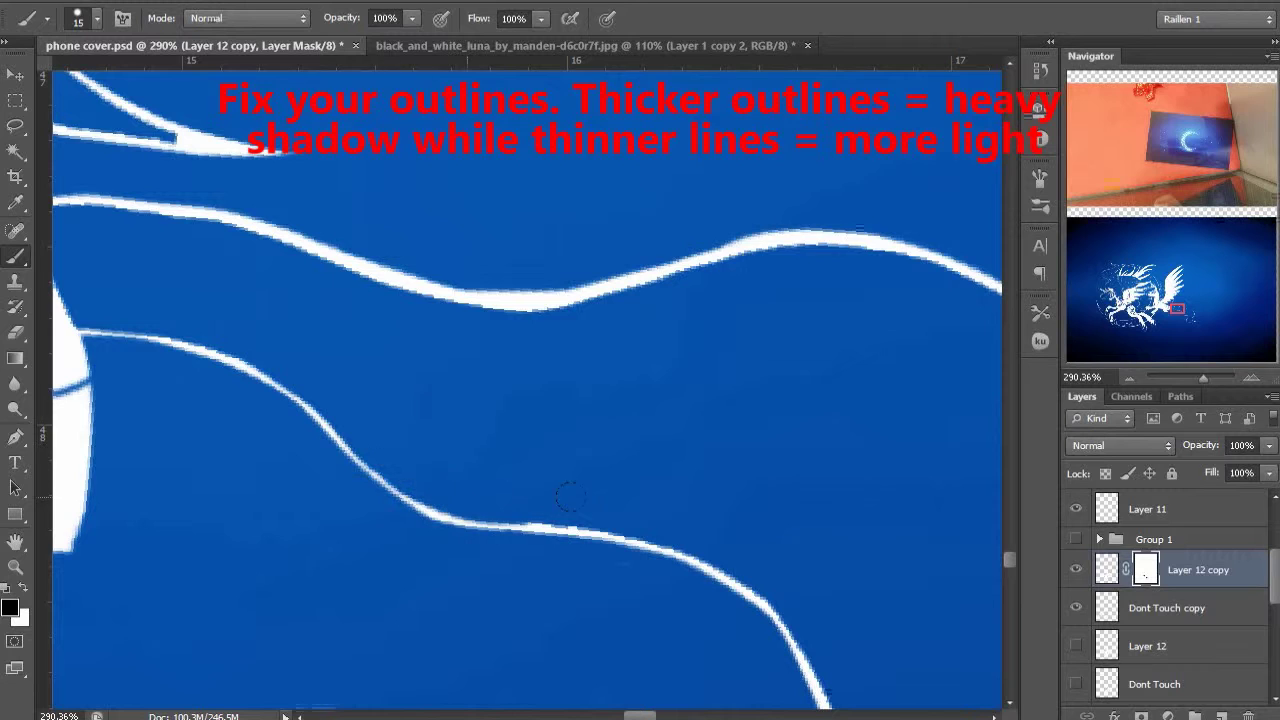
# Touch up the tail's outlines near the rump on the mask at 15 px, undoing the last stroke
pyautogui.moveTo(440, 312); pyautogui.dragTo(572, 314)
pyautogui.moveTo(587, 370); pyautogui.dragTo(352, 427)
pyautogui.moveTo(300, 366); pyautogui.dragTo(388, 368)
pyautogui.hotkey('ctrl', 'z')
# Thin and smooth the outline around the tail's lower curve and pointed tip on the mask, reducing the brush size
pyautogui.scroll(-6, 506, 363)
pyautogui.moveTo(614, 464); pyautogui.dragTo(548, 308)
pyautogui.scroll(7, 690, 495)
pyautogui.moveTo(588, 506); pyautogui.dragTo(555, 427)
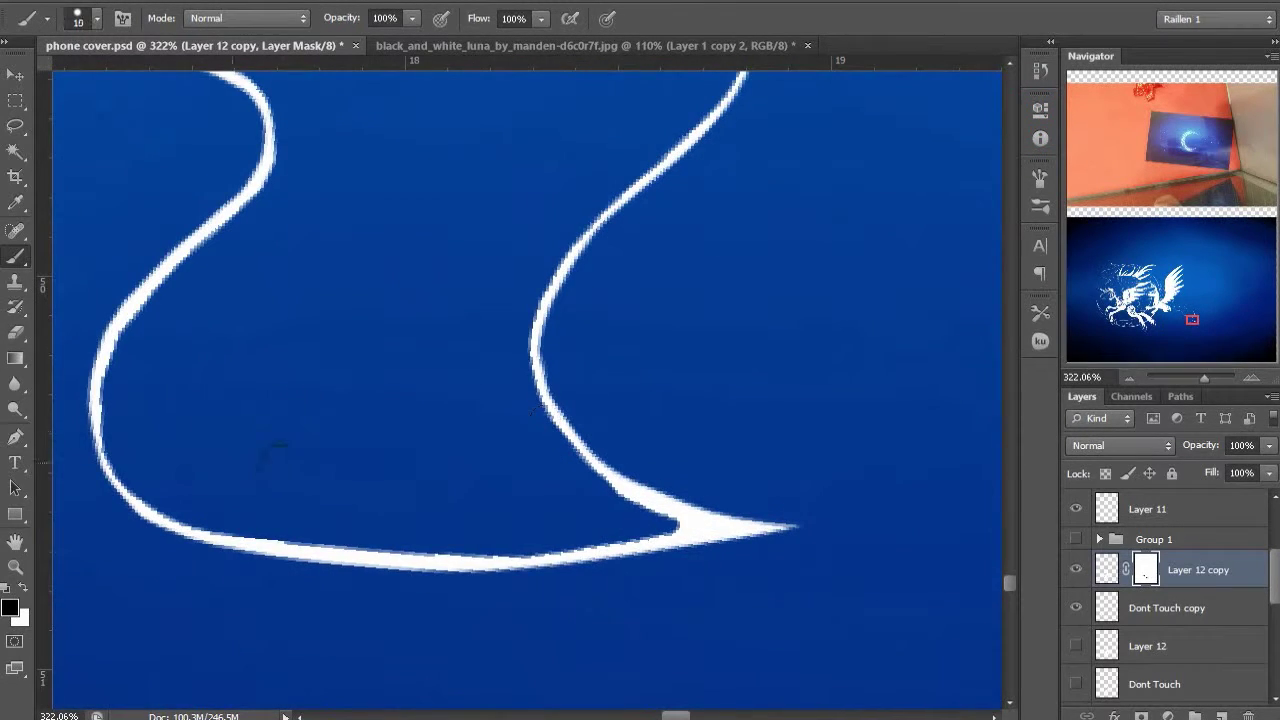
pyautogui.press('[')
pyautogui.press('[')
pyautogui.press('[')
pyautogui.press('[')
pyautogui.moveTo(215, 526); pyautogui.dragTo(500, 549)
pyautogui.moveTo(586, 465)
pyautogui.mouseDown()
pyautogui.moveTo(665, 519)
pyautogui.moveTo(620, 505)
pyautogui.mouseUp()
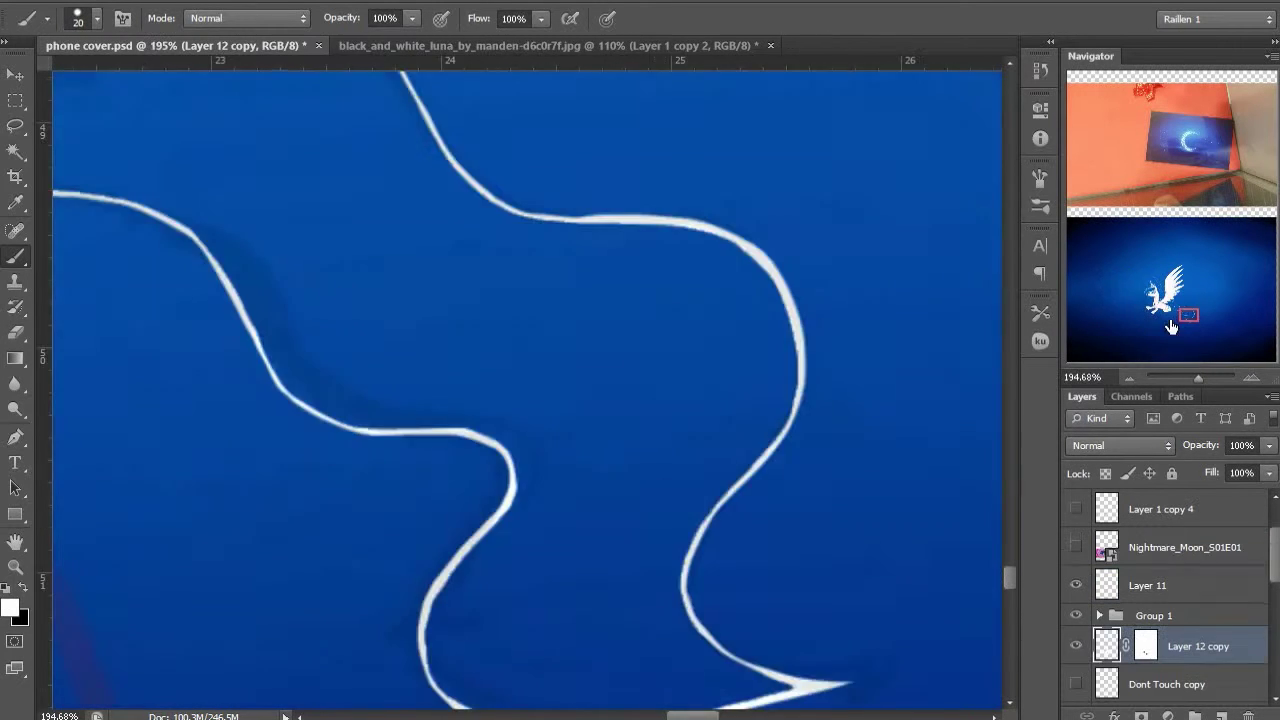
# Erase both bent forelegs from Layer 12 copy up to the chest and belly with a 60 px eraser
pyautogui.scroll(-3, 814, 563)
pyautogui.scroll(2, 651, 534)
pyautogui.scroll(-2, 660, 524)
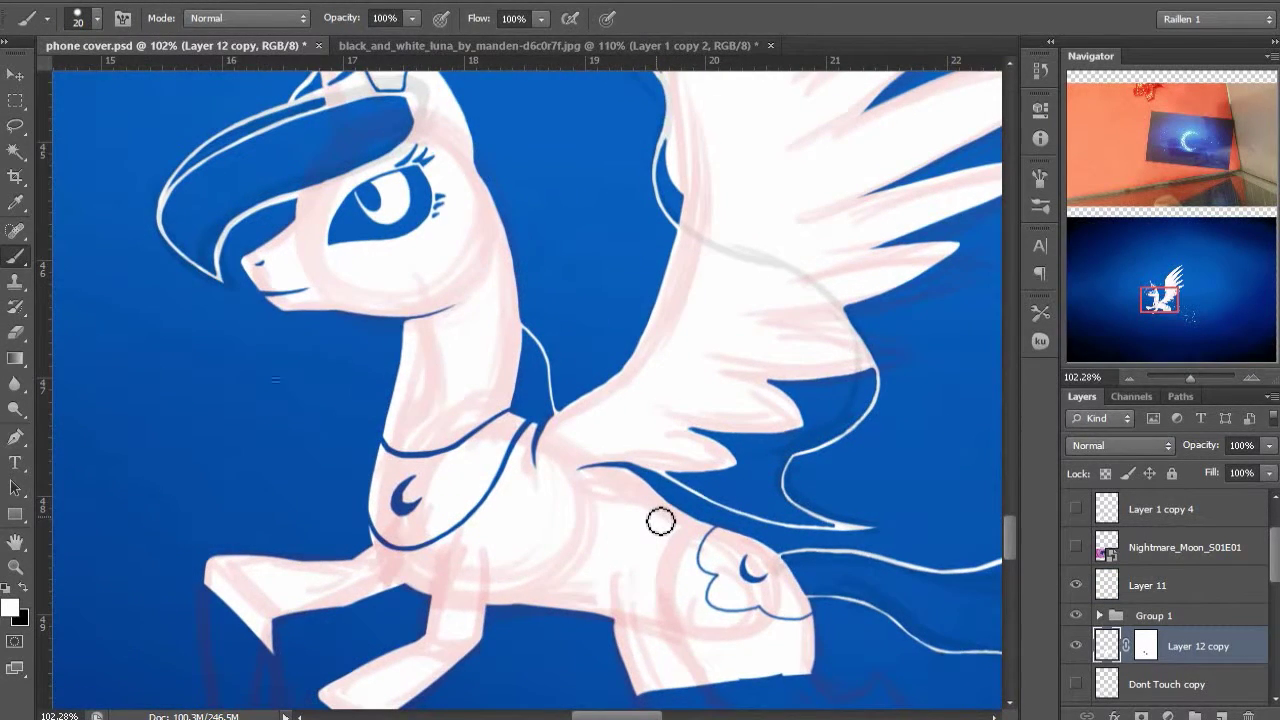
pyautogui.moveTo(717, 526); pyautogui.dragTo(671, 377)
pyautogui.scroll(2, 673, 500)
pyautogui.moveTo(380, 450); pyautogui.dragTo(612, 426)
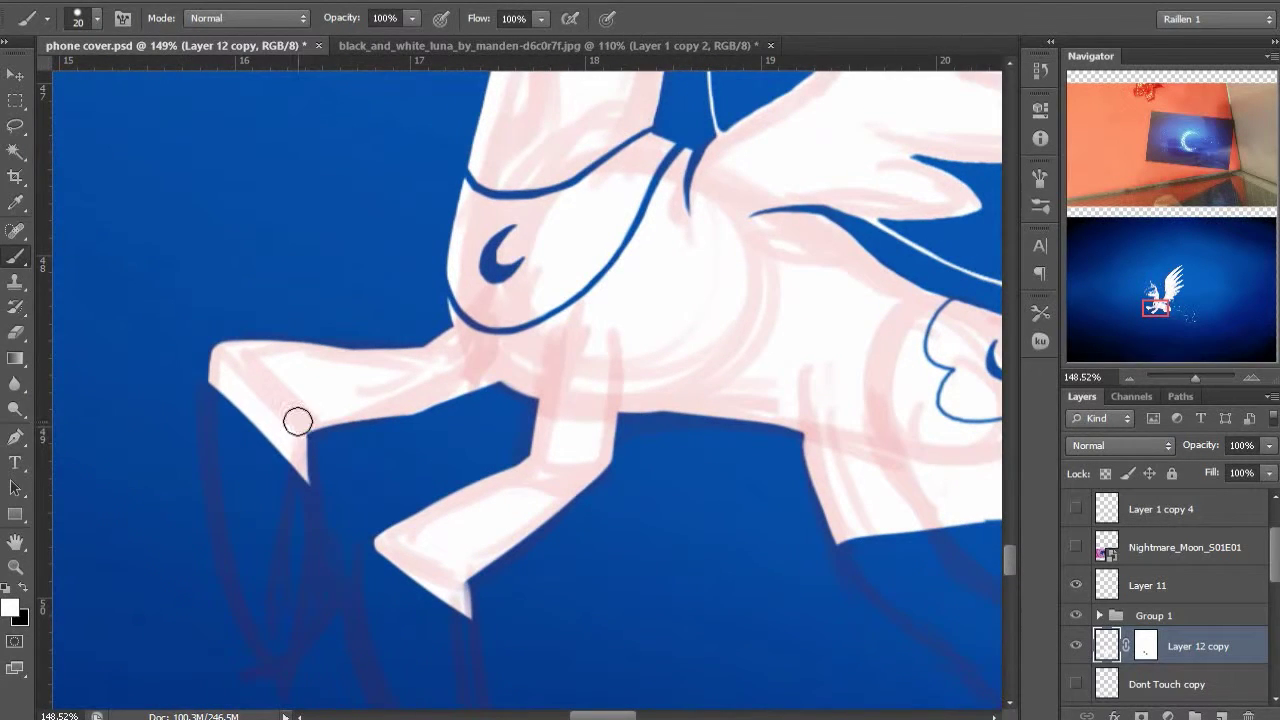
pyautogui.press('e')
pyautogui.press(']')
pyautogui.press(']')
pyautogui.press(']')
pyautogui.press(']')
pyautogui.moveTo(239, 380); pyautogui.dragTo(290, 432)
pyautogui.moveTo(402, 537); pyautogui.dragTo(450, 596)
pyautogui.moveTo(310, 385); pyautogui.dragTo(386, 346)
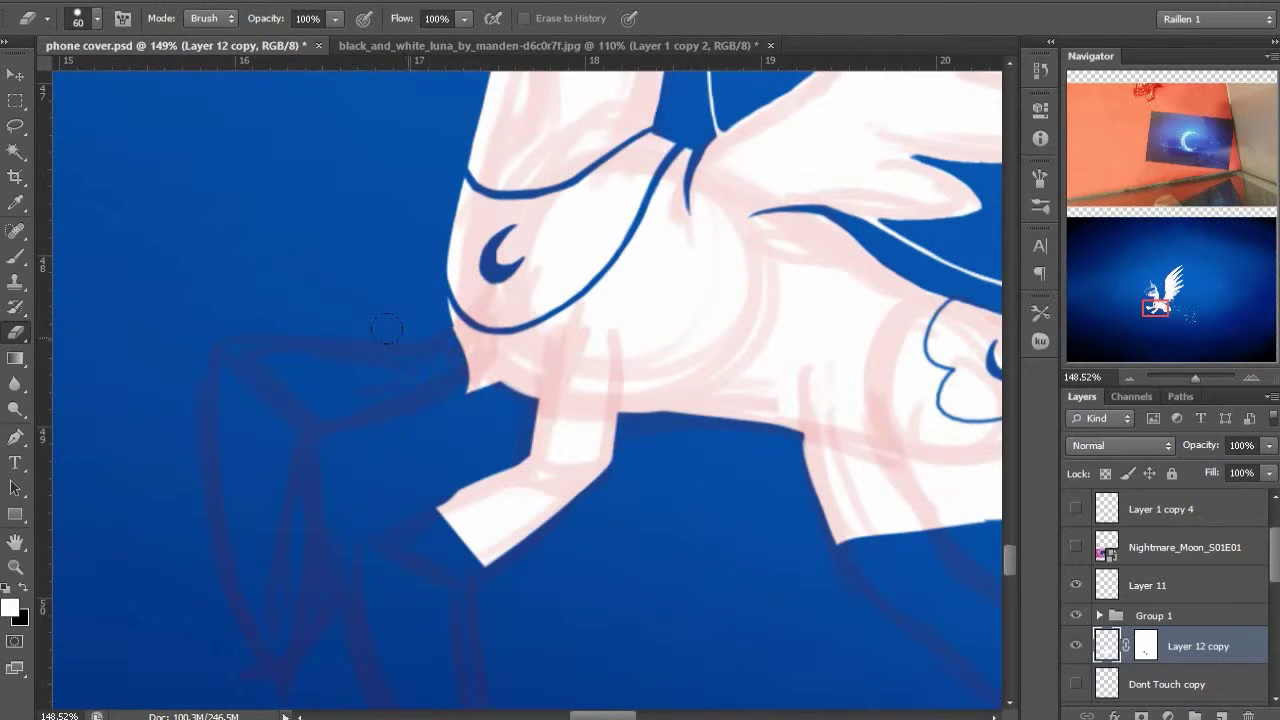
pyautogui.moveTo(470, 365)
pyautogui.mouseDown()
pyautogui.moveTo(508, 423)
pyautogui.moveTo(484, 548)
pyautogui.mouseUp()
pyautogui.moveTo(632, 568); pyautogui.dragTo(372, 540)
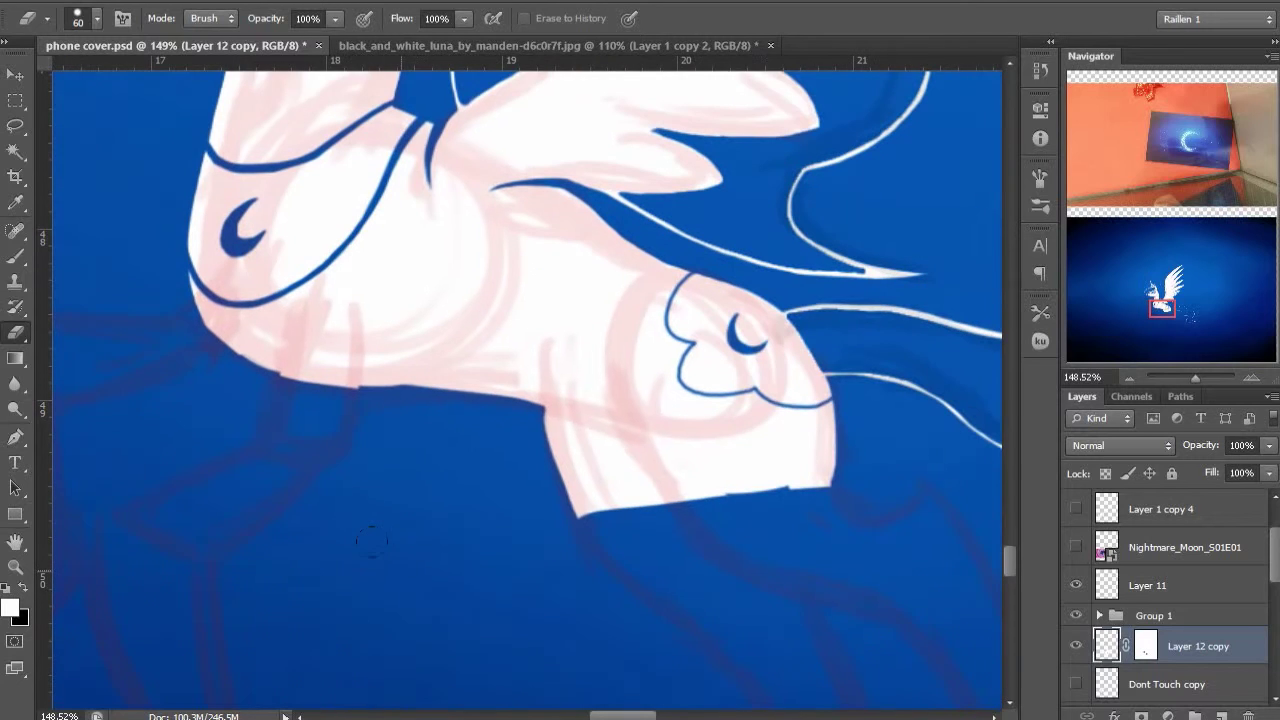
# Paint a short white leg stub below the chest on Layer 12 copy with a 20 px brush
pyautogui.press('b')
pyautogui.moveTo(301, 448); pyautogui.dragTo(521, 533)
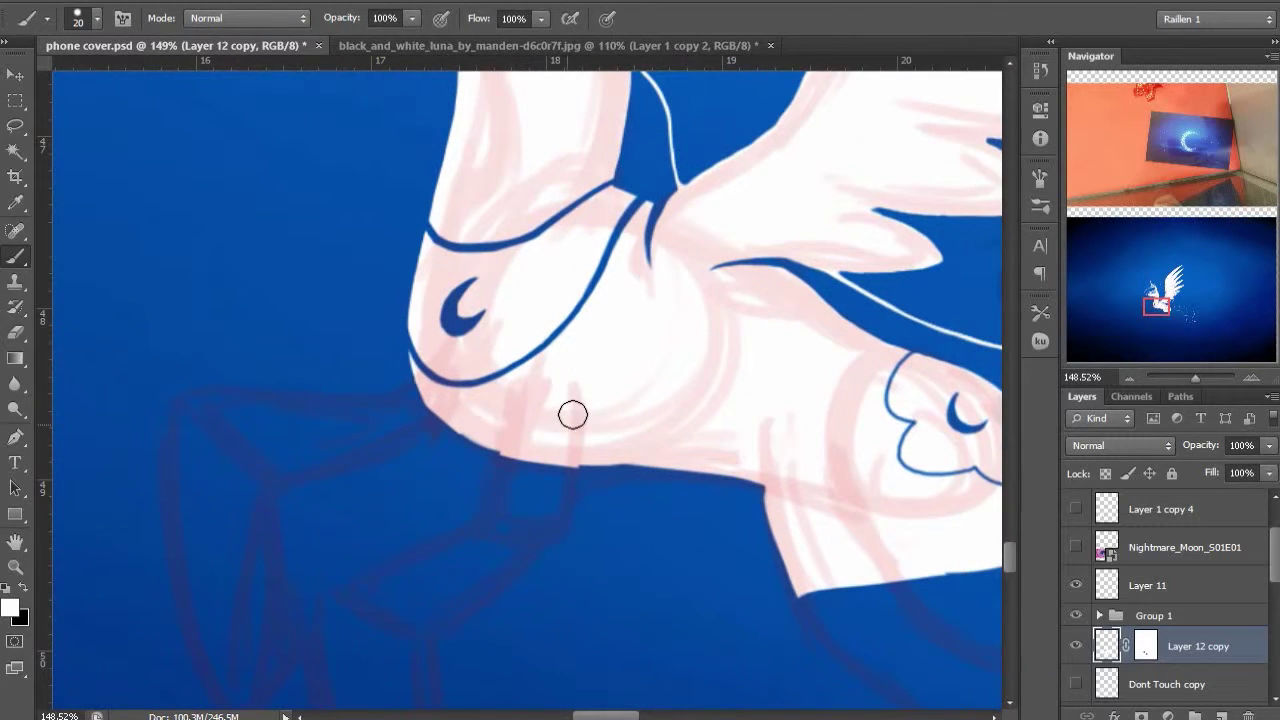
pyautogui.moveTo(573, 414); pyautogui.dragTo(550, 486)
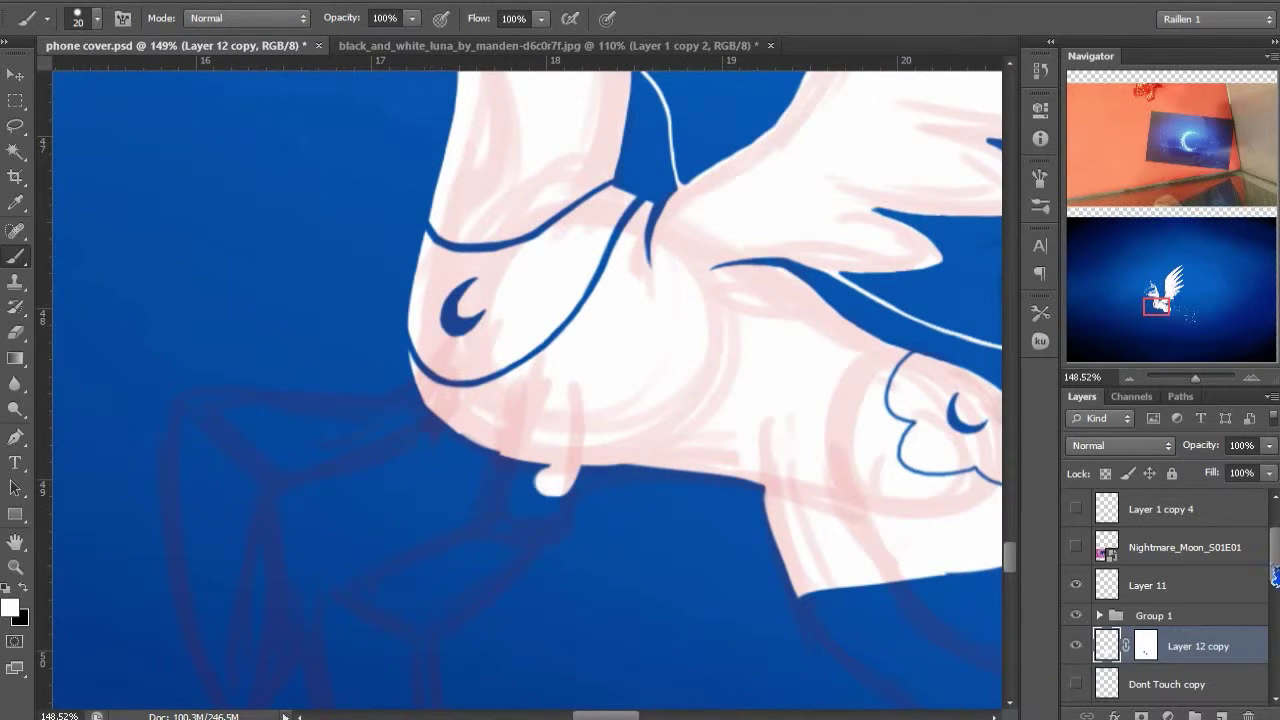
# Show the crescent moon on Layer 5 copy, set its opacity to 60%, and reselect Layer 12 copy
pyautogui.moveTo(1275, 577); pyautogui.dragTo(1275, 635)
pyautogui.click(1077, 672)
pyautogui.click(1095, 670)
pyautogui.click(1077, 672)
pyautogui.click(1077, 634)
pyautogui.click(1150, 634)
pyautogui.moveTo(1207, 447); pyautogui.dragTo(1168, 449)
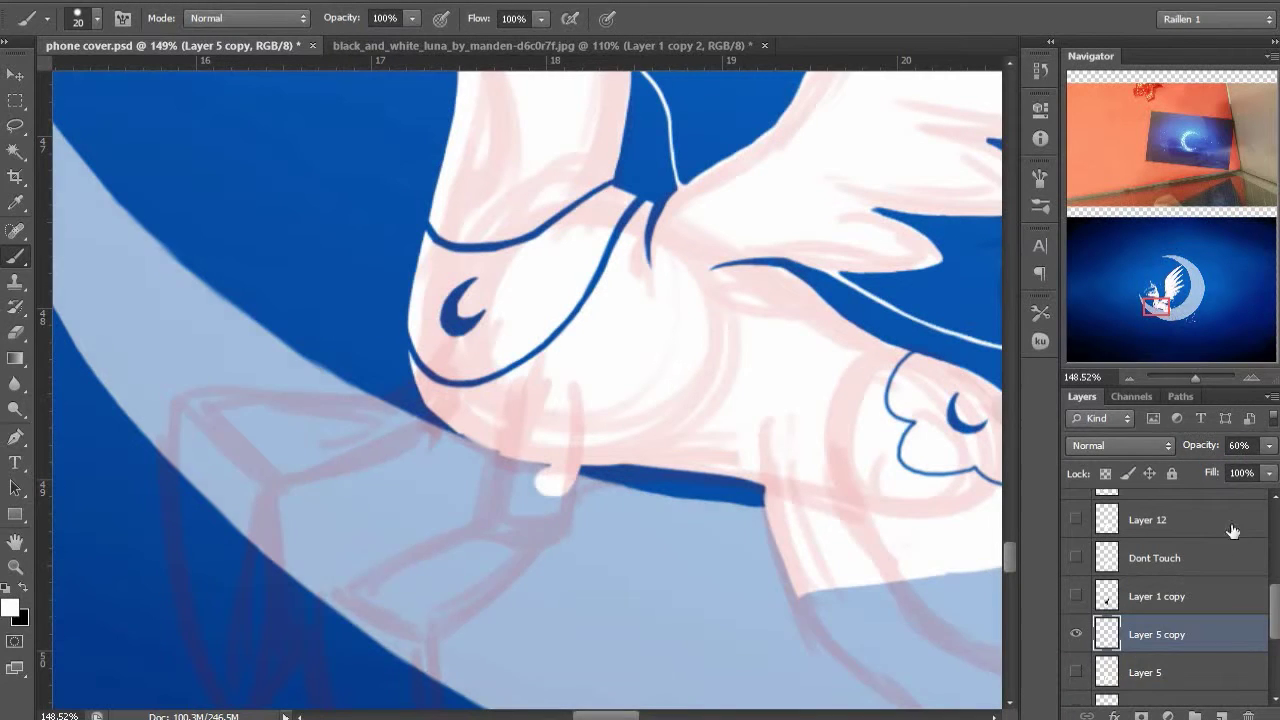
pyautogui.scroll(3, 1233, 531)
pyautogui.click(1135, 627)
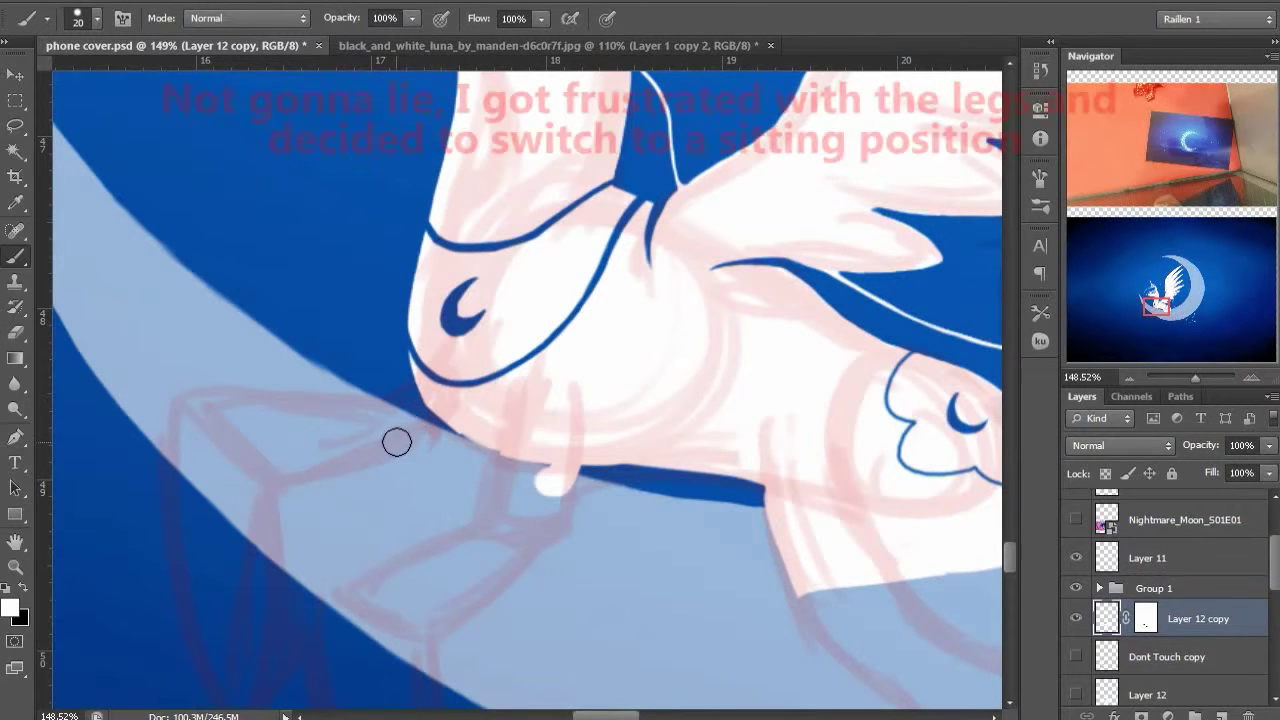
# Paint two folded white forelegs beneath the chest over the crescent with a 10 px brush
pyautogui.moveTo(305, 388); pyautogui.dragTo(432, 401)
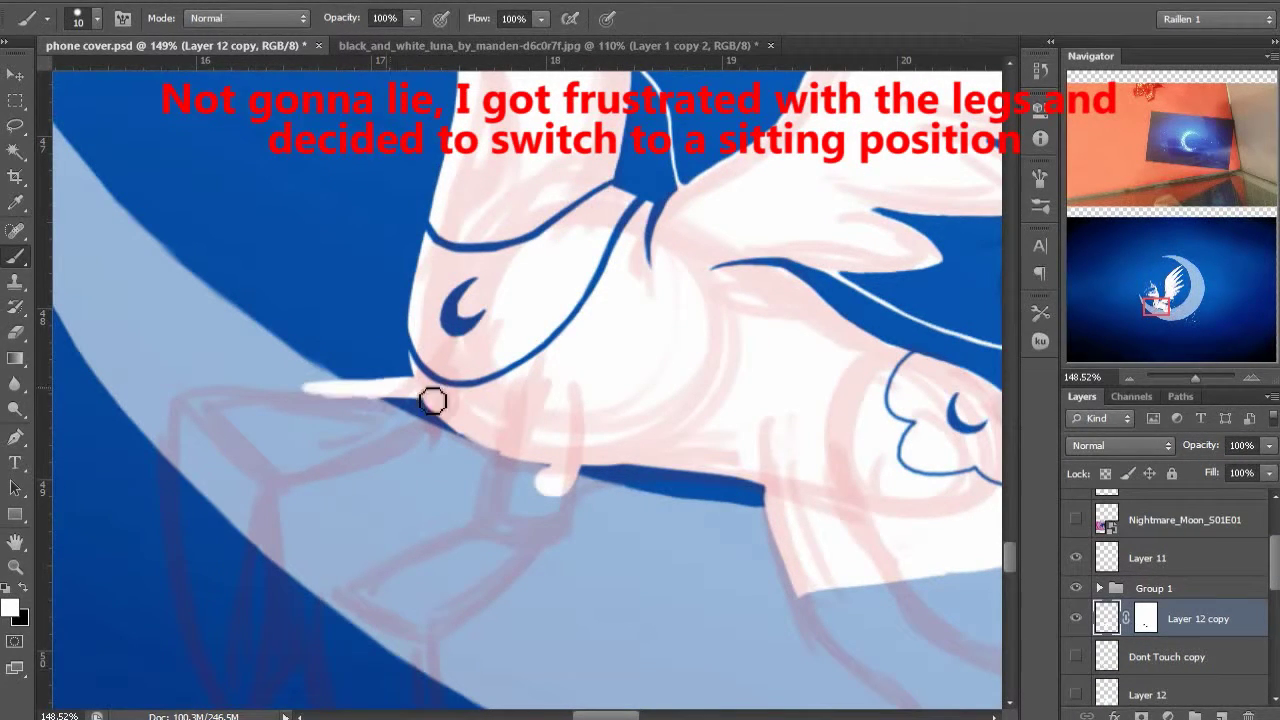
pyautogui.moveTo(333, 423)
pyautogui.mouseDown()
pyautogui.moveTo(482, 425)
pyautogui.moveTo(331, 409)
pyautogui.moveTo(386, 441)
pyautogui.moveTo(370, 403)
pyautogui.moveTo(332, 395)
pyautogui.moveTo(393, 388)
pyautogui.mouseUp()
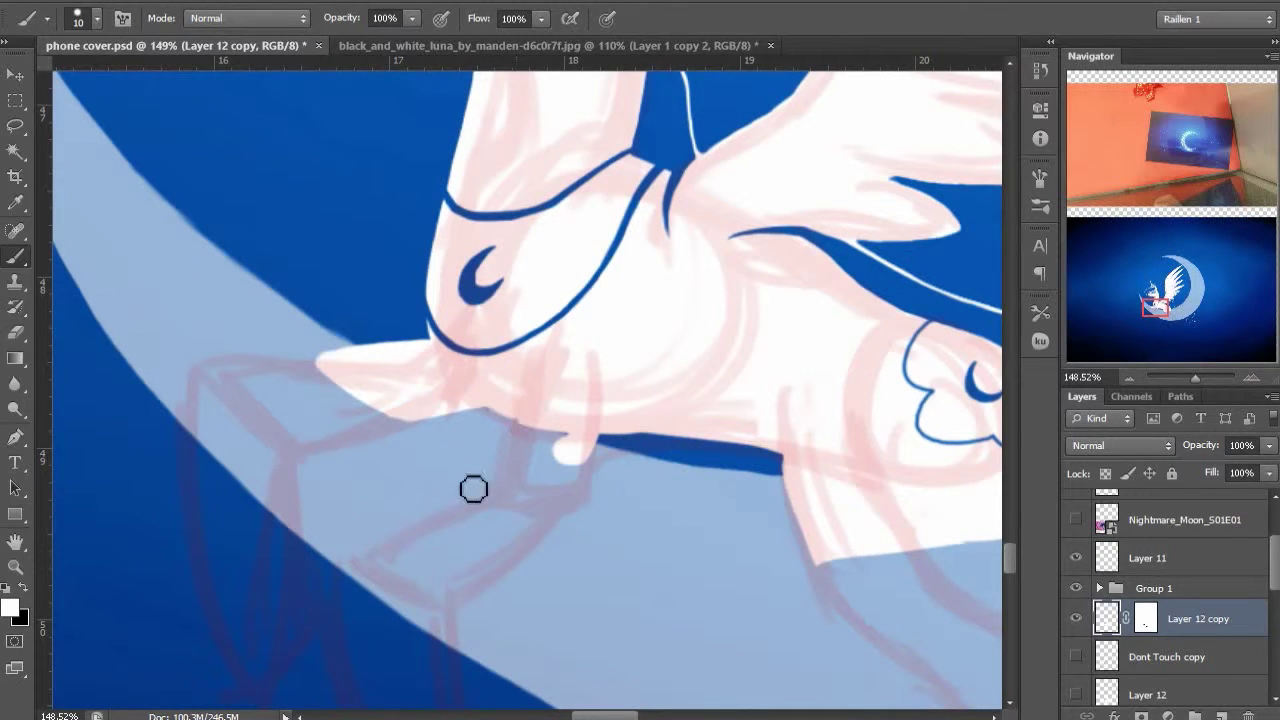
pyautogui.moveTo(348, 423)
pyautogui.mouseDown()
pyautogui.moveTo(431, 460)
pyautogui.moveTo(549, 460)
pyautogui.moveTo(363, 449)
pyautogui.moveTo(494, 488)
pyautogui.mouseUp()
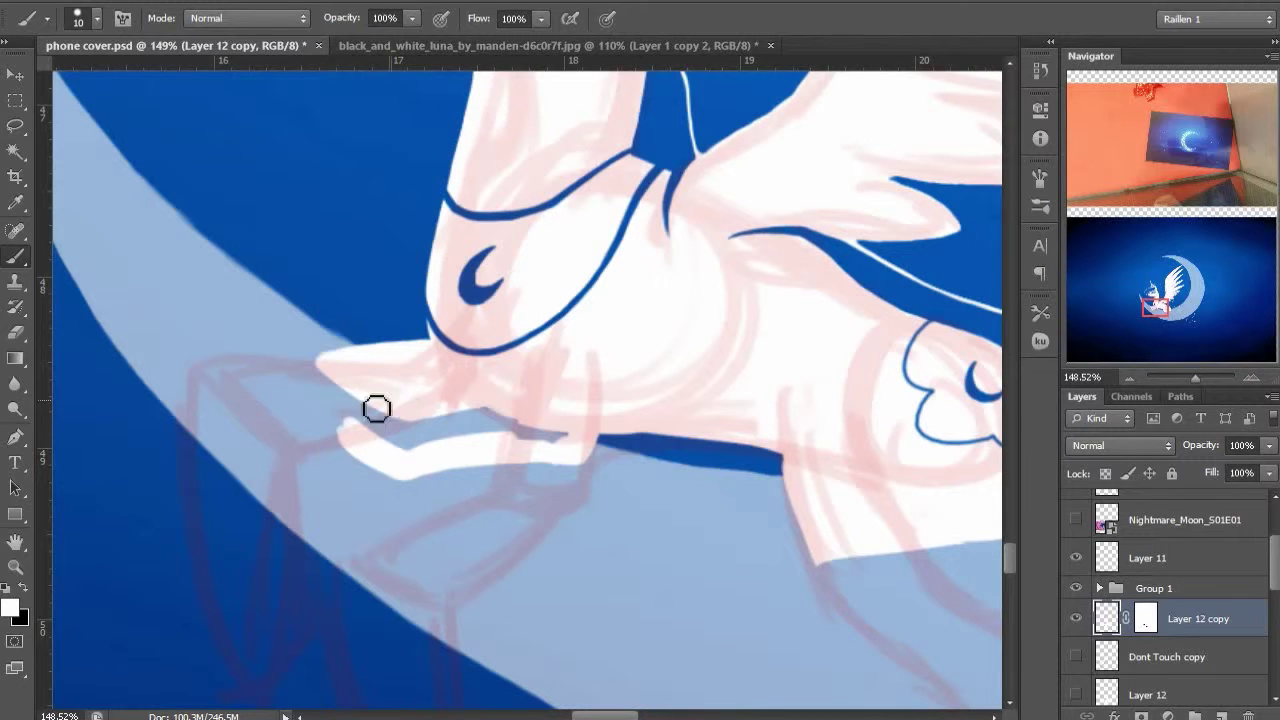
pyautogui.moveTo(346, 433)
pyautogui.mouseDown()
pyautogui.moveTo(449, 414)
pyautogui.moveTo(408, 459)
pyautogui.moveTo(564, 442)
pyautogui.moveTo(376, 462)
pyautogui.moveTo(494, 476)
pyautogui.mouseUp()
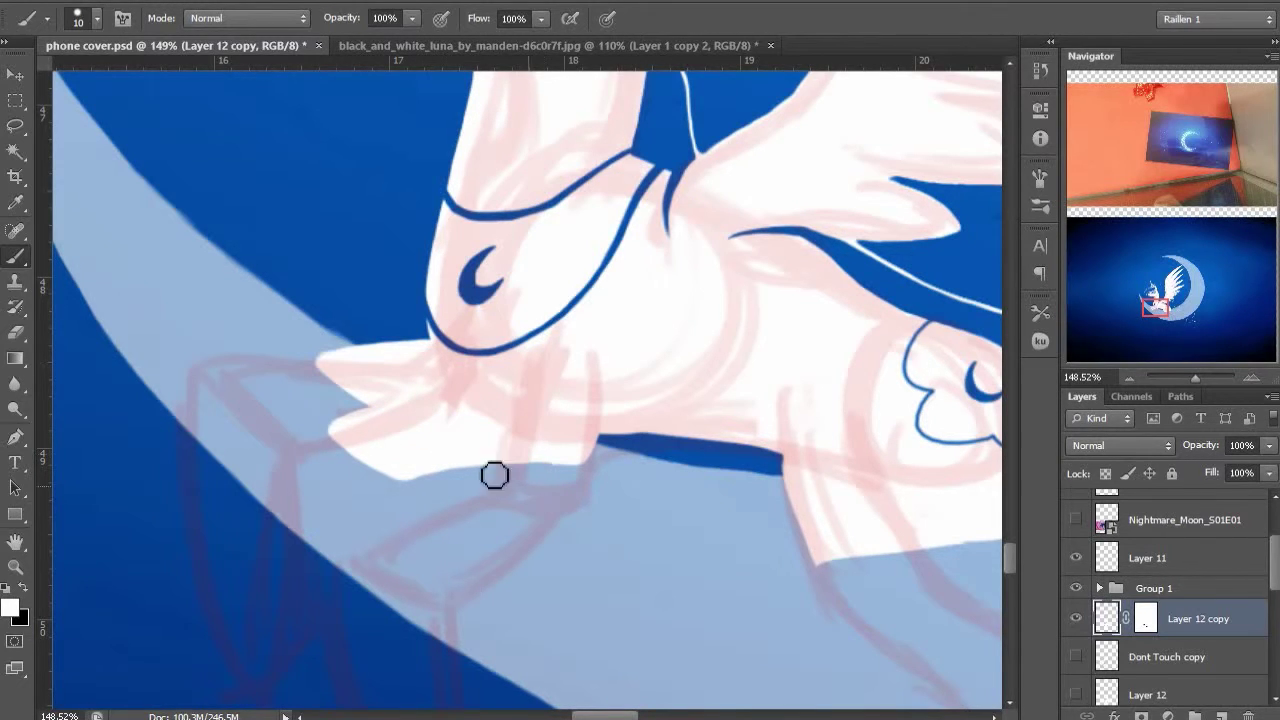
pyautogui.moveTo(352, 457)
pyautogui.mouseDown()
pyautogui.moveTo(397, 487)
pyautogui.moveTo(517, 458)
pyautogui.moveTo(417, 482)
pyautogui.moveTo(471, 493)
pyautogui.moveTo(518, 475)
pyautogui.moveTo(425, 490)
pyautogui.moveTo(450, 495)
pyautogui.moveTo(546, 463)
pyautogui.mouseUp()
# Erase the front of the hind leg stump and paint a folded white hind leg pointing forward at 10 px
pyautogui.moveTo(629, 407); pyautogui.dragTo(358, 410)
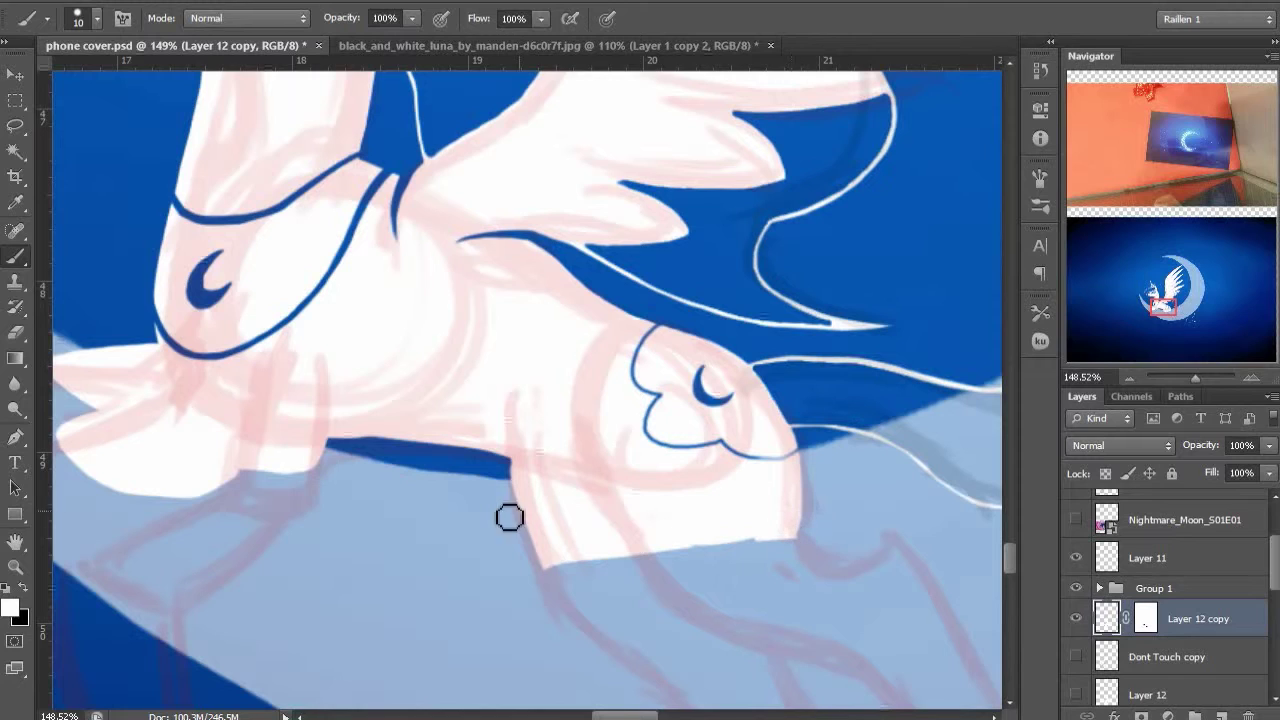
pyautogui.press('e')
pyautogui.moveTo(480, 487)
pyautogui.mouseDown()
pyautogui.moveTo(612, 556)
pyautogui.moveTo(663, 551)
pyautogui.mouseUp()
pyautogui.press('b')
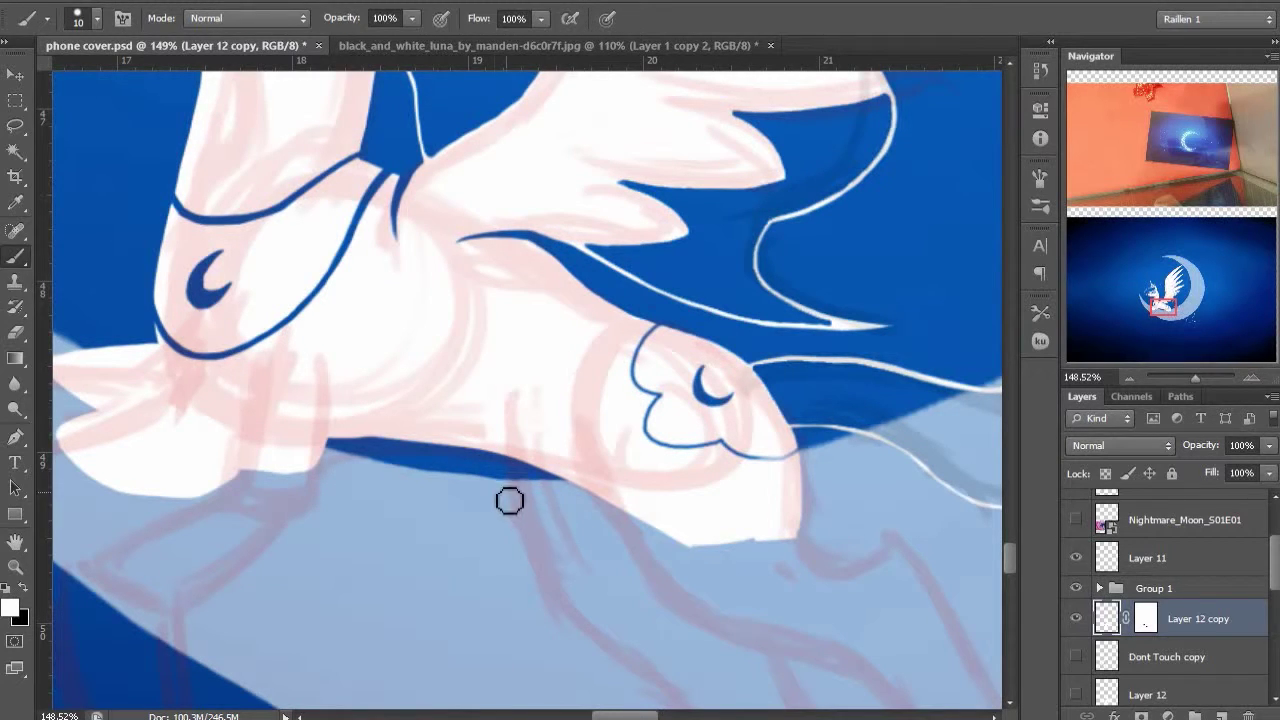
pyautogui.moveTo(482, 492)
pyautogui.mouseDown()
pyautogui.moveTo(563, 493)
pyautogui.moveTo(491, 502)
pyautogui.moveTo(507, 529)
pyautogui.moveTo(563, 552)
pyautogui.moveTo(552, 552)
pyautogui.moveTo(715, 543)
pyautogui.moveTo(499, 507)
pyautogui.moveTo(561, 496)
pyautogui.moveTo(634, 511)
pyautogui.mouseUp()
# Trim the folded hind leg's hoof, underside and rear edge with the Eraser, going from 20 px to 7 px
pyautogui.press('e')
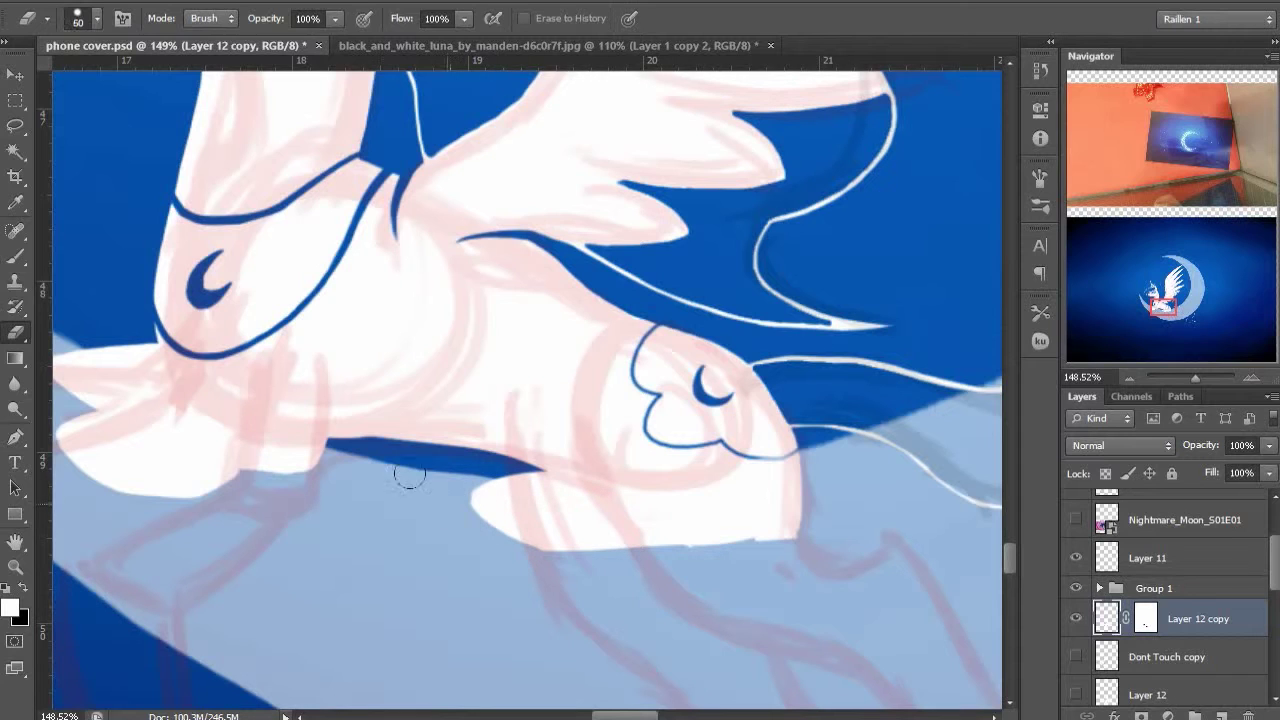
pyautogui.moveTo(471, 491)
pyautogui.mouseDown()
pyautogui.moveTo(495, 517)
pyautogui.moveTo(466, 478)
pyautogui.mouseUp()
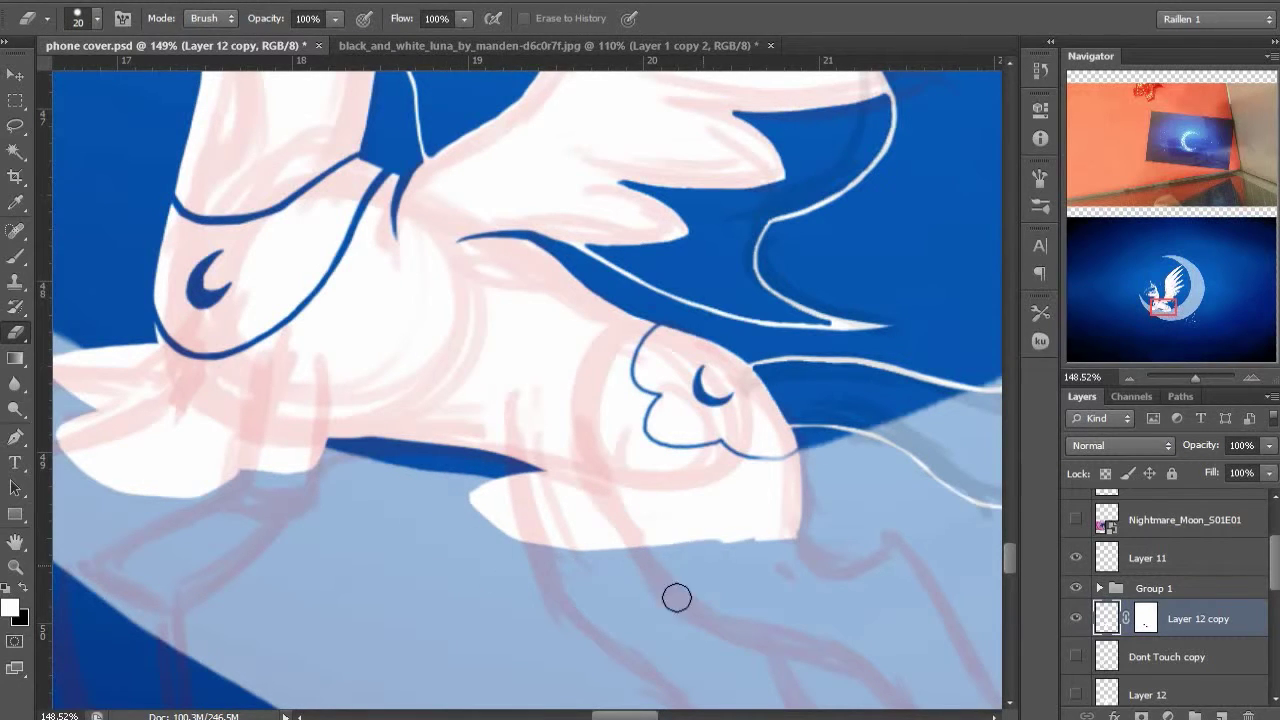
pyautogui.press('b')
pyautogui.press('e')
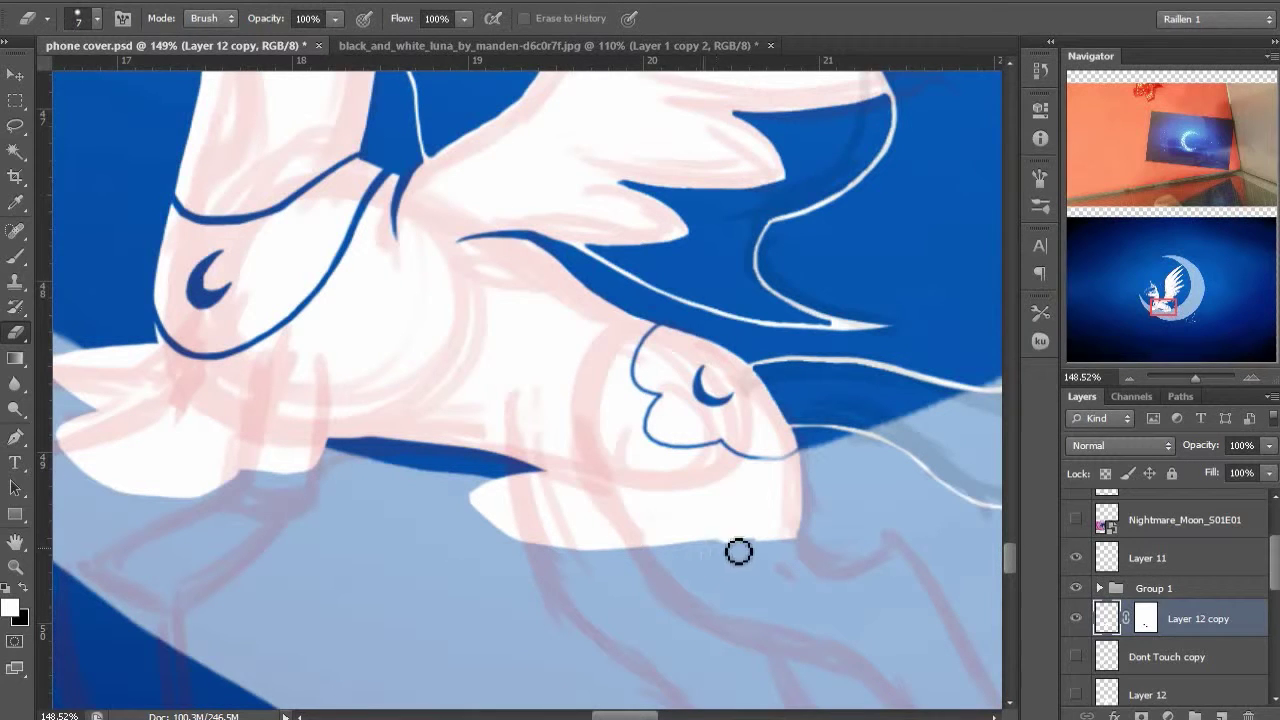
pyautogui.moveTo(726, 583)
pyautogui.mouseDown()
pyautogui.moveTo(814, 463)
pyautogui.moveTo(813, 485)
pyautogui.mouseUp()
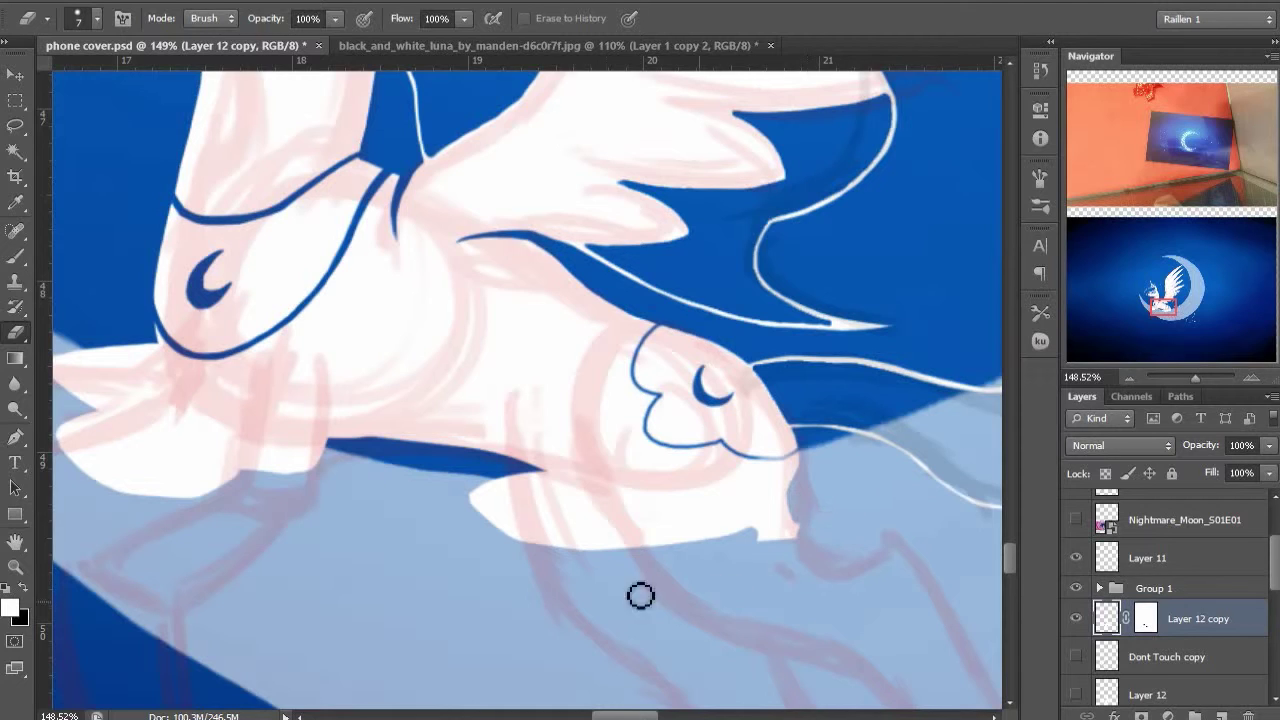
# Repaint the hind leg's underside and rear corner in white at 10 px
pyautogui.press('b')
pyautogui.moveTo(807, 549)
pyautogui.mouseDown()
pyautogui.moveTo(578, 552)
pyautogui.moveTo(807, 558)
pyautogui.moveTo(741, 527)
pyautogui.mouseUp()
pyautogui.moveTo(785, 484); pyautogui.dragTo(811, 530)
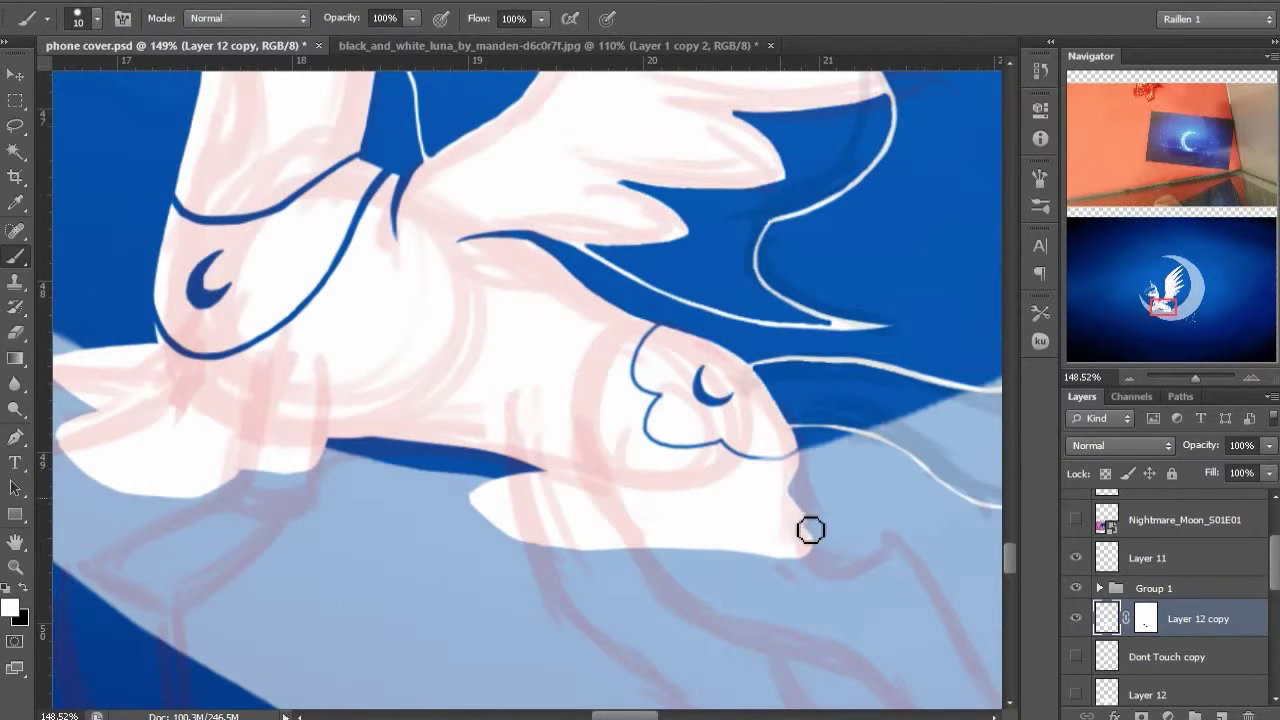
# Paint a thin 2 px line on Layer 12 copy's mask from the collar down between the chest and the far foreleg
pyautogui.keyDown('alt'); pyautogui.scroll(-4, 563, 474); pyautogui.keyUp('alt')
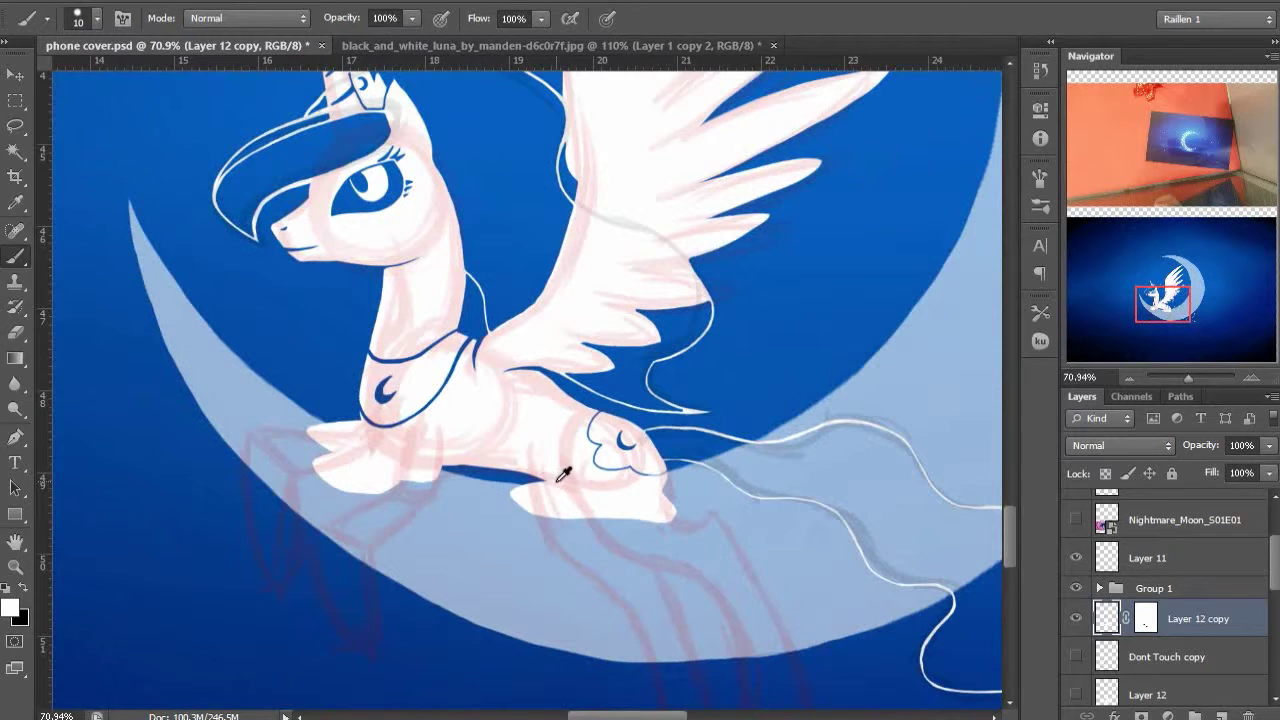
pyautogui.click(1140, 620)
pyautogui.keyDown('alt'); pyautogui.scroll(6, 471, 423); pyautogui.keyUp('alt')
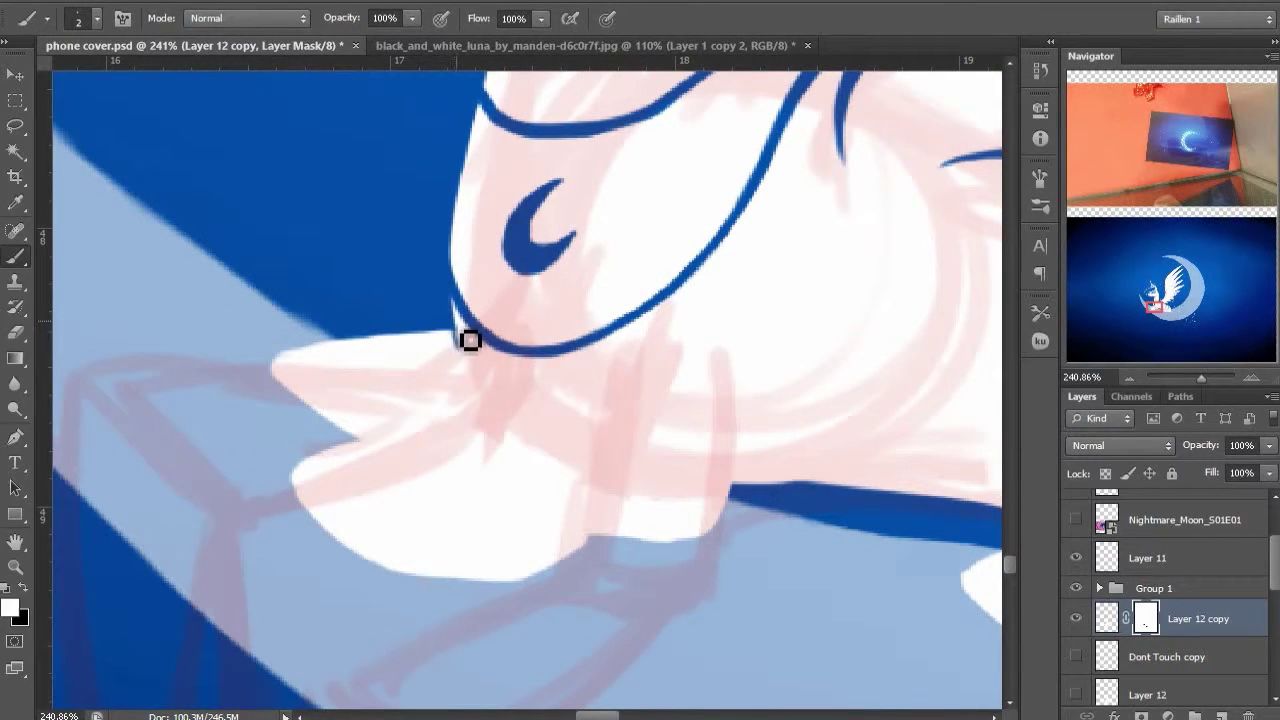
pyautogui.hotkey('ctrl', '2')
pyautogui.click(1145, 618)
pyautogui.press('x')
pyautogui.press('x')
pyautogui.moveTo(458, 340); pyautogui.dragTo(477, 400)
pyautogui.press('x')
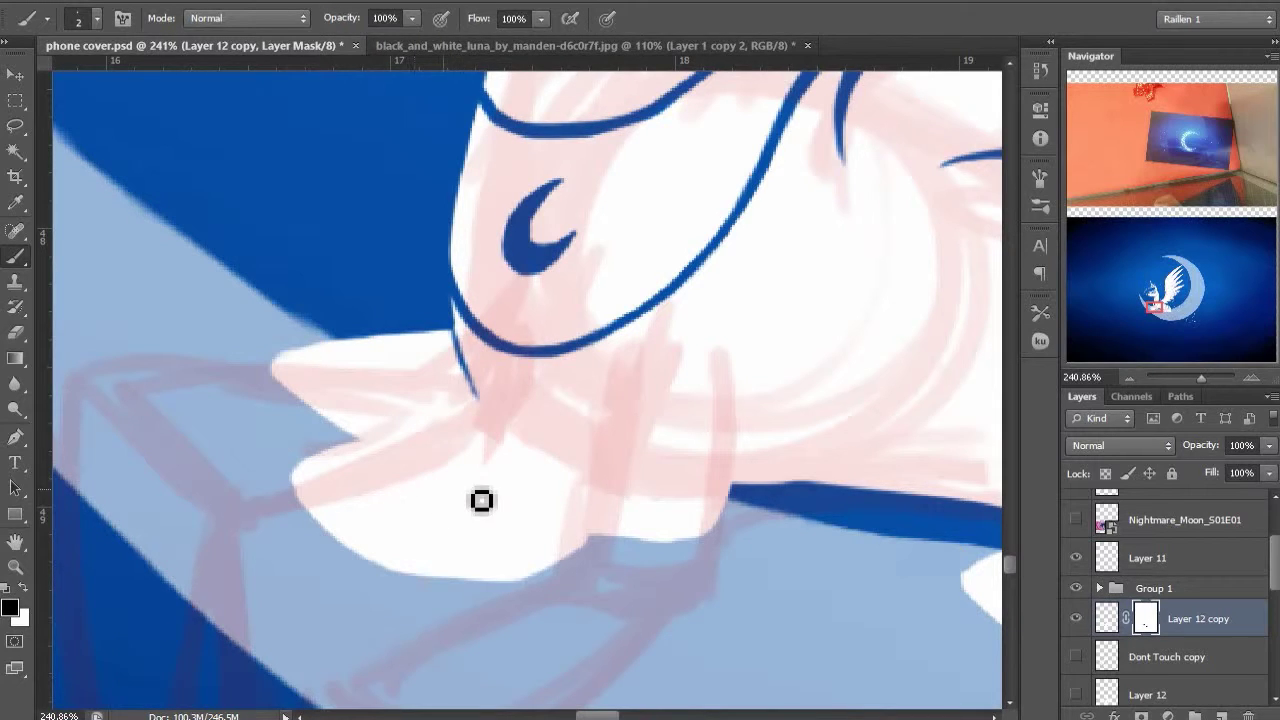
# Paint thin 2 px mask lines along the near foreleg's upper edge and up into the chest, cleaning the junctions in white
pyautogui.moveTo(357, 447); pyautogui.dragTo(630, 432)
pyautogui.moveTo(485, 403); pyautogui.dragTo(491, 416)
pyautogui.press('x')
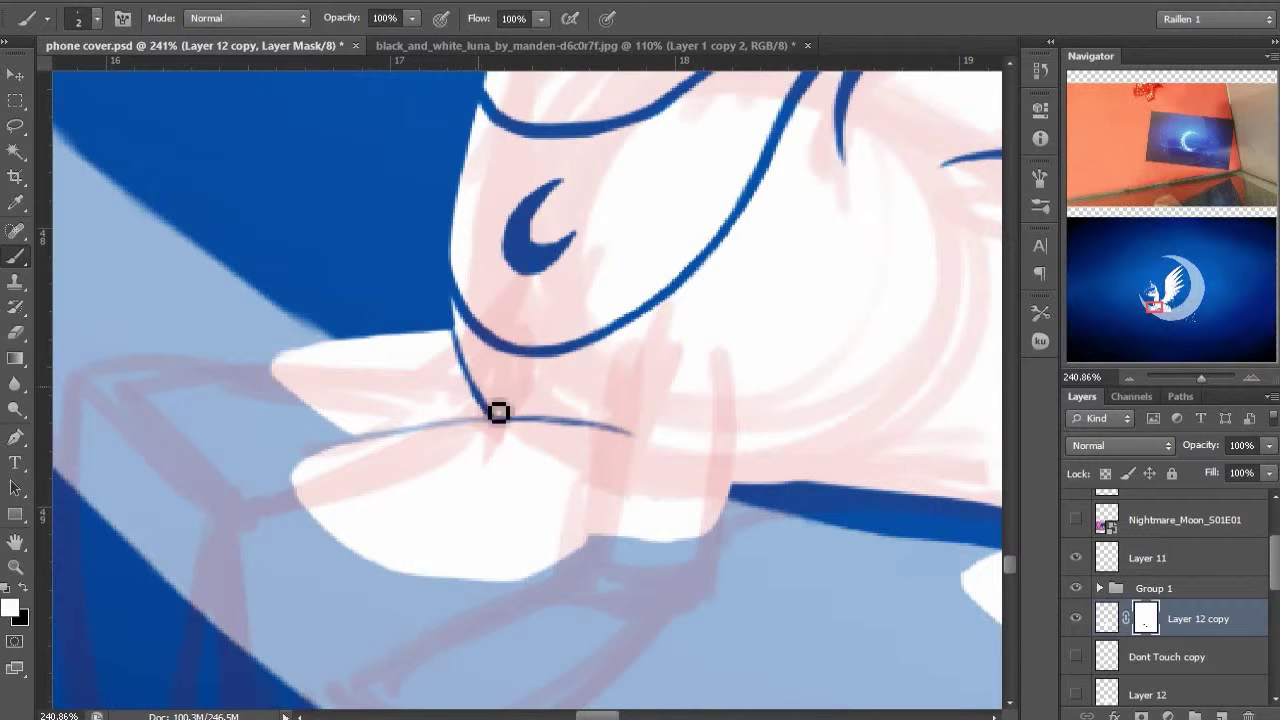
pyautogui.press('x')
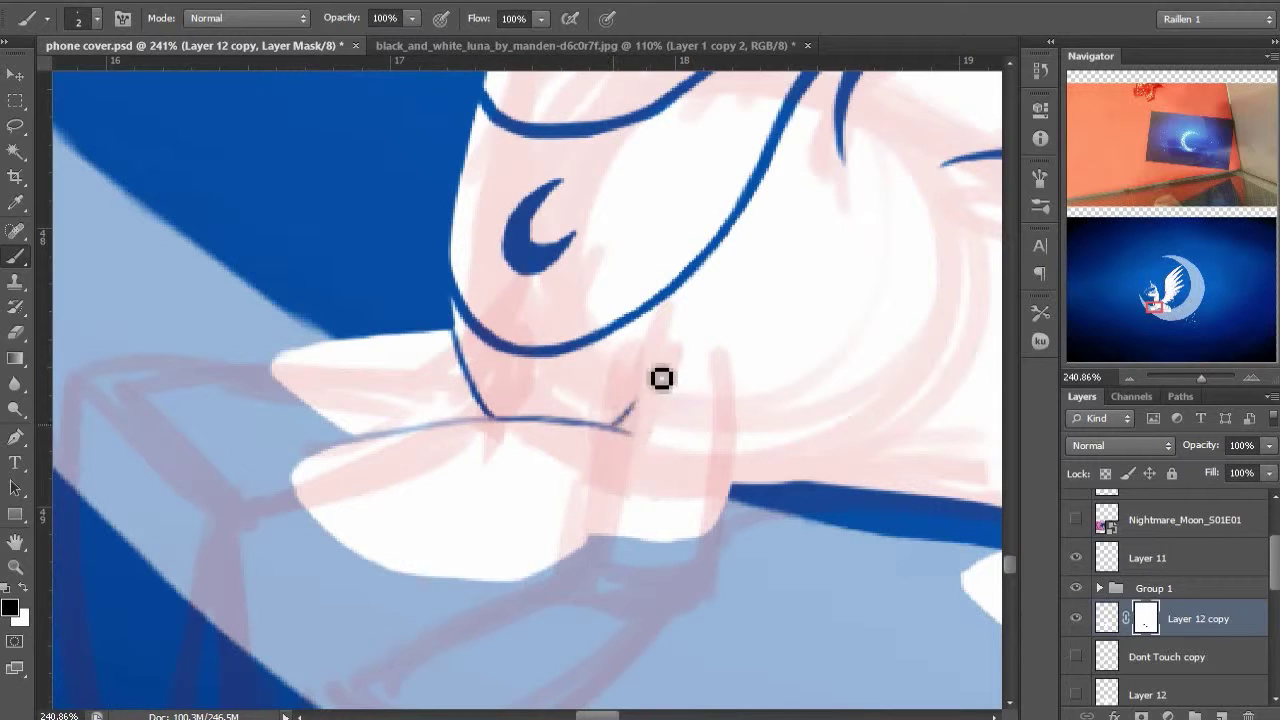
pyautogui.moveTo(660, 374)
pyautogui.mouseDown()
pyautogui.moveTo(620, 452)
pyautogui.moveTo(652, 441)
pyautogui.mouseUp()
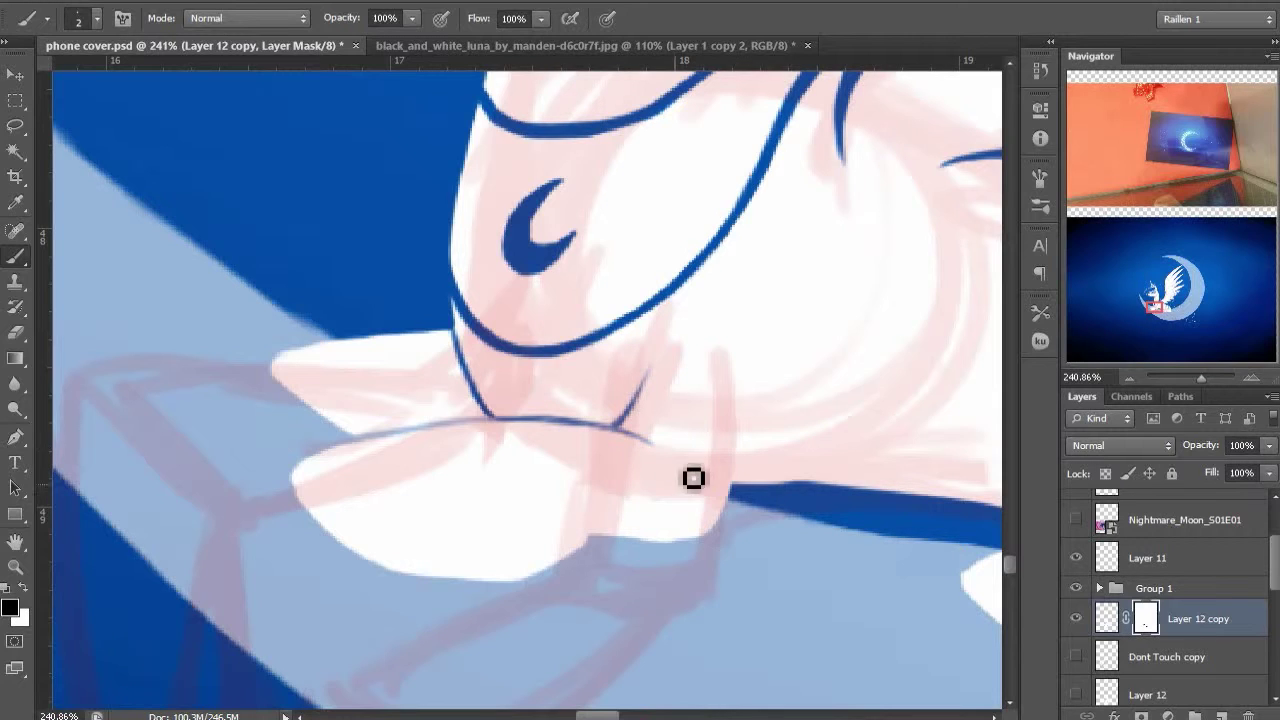
# Paint 2 px mask lines down behind the near foreleg's elbow and across its folded hoof, touching up the hoof's rear underside in white
pyautogui.moveTo(731, 396); pyautogui.dragTo(731, 480)
pyautogui.press('x')
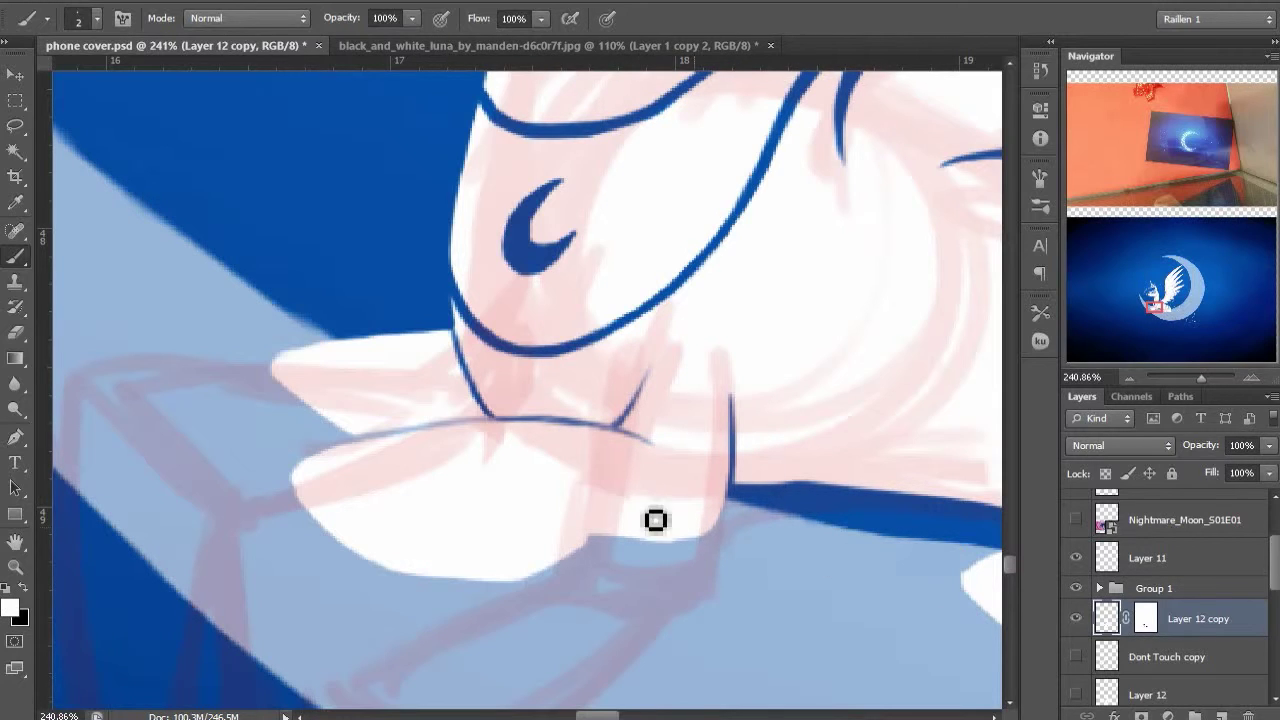
pyautogui.press('x')
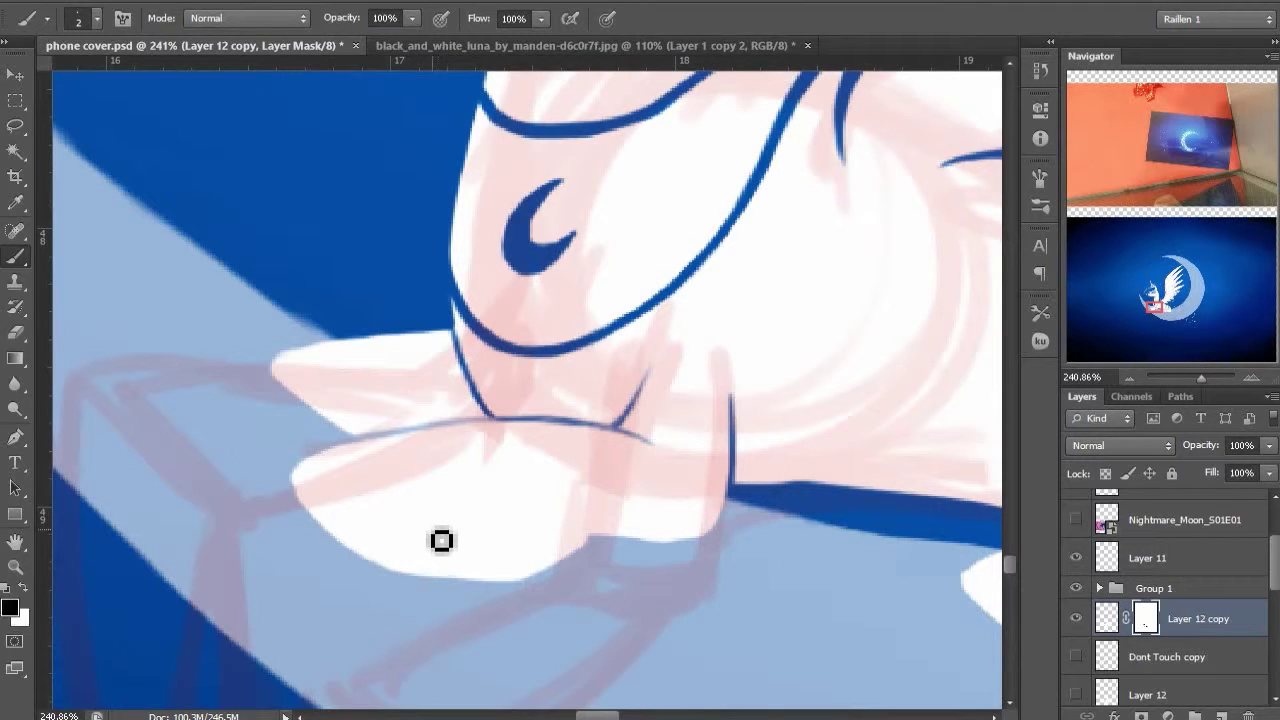
pyautogui.moveTo(440, 540); pyautogui.dragTo(637, 546)
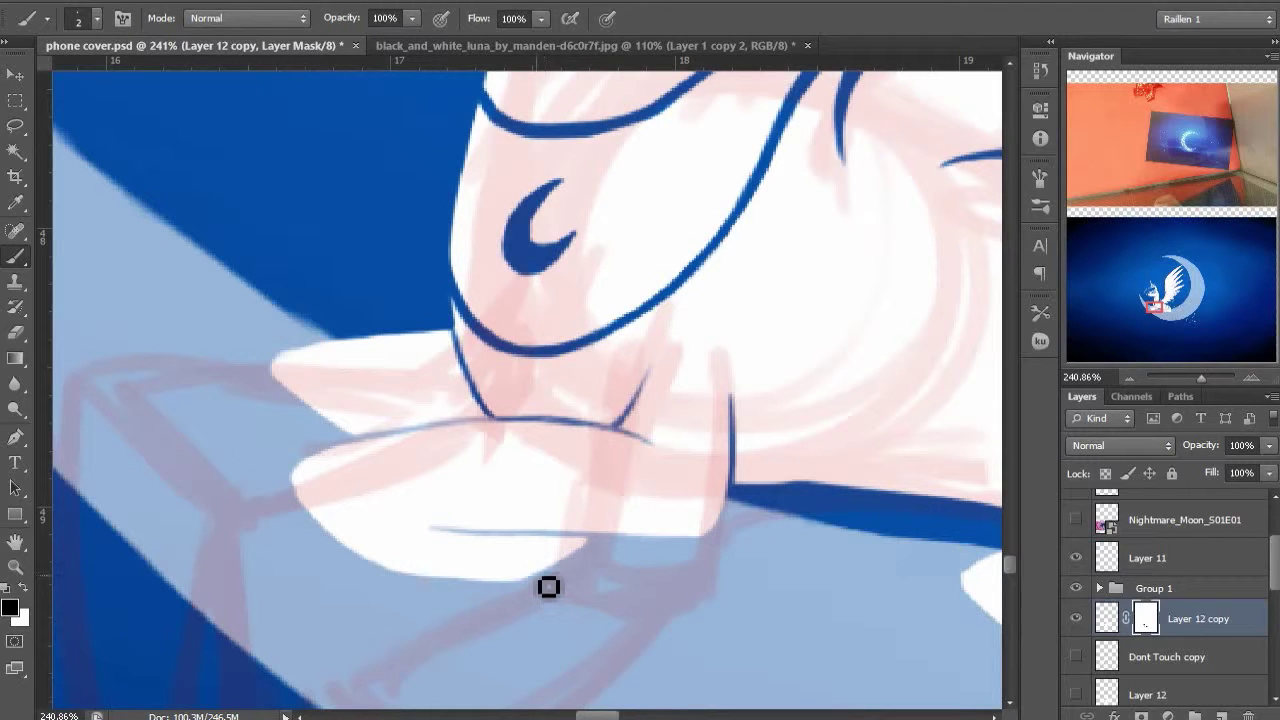
pyautogui.click(1106, 618)
pyautogui.press(']')
pyautogui.moveTo(532, 582); pyautogui.dragTo(577, 555)
# Paint 2 px mask lines along the folded hind leg's upper edge and down the front crease of the thigh
pyautogui.moveTo(576, 464); pyautogui.dragTo(723, 369)
pyautogui.moveTo(770, 455); pyautogui.dragTo(600, 515)
pyautogui.scroll(4, 604, 527)
pyautogui.hotkey('ctrl', '\\')
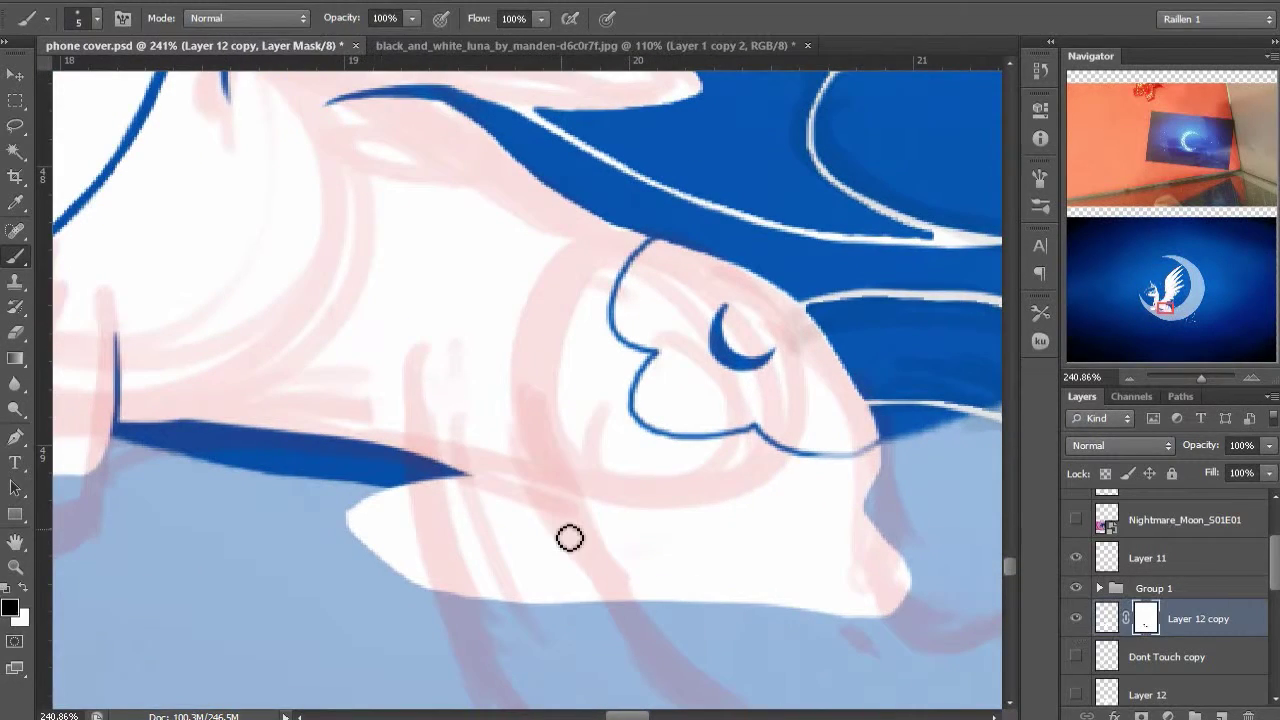
pyautogui.press('x')
pyautogui.press('[')
pyautogui.press('[')
pyautogui.press('[')
pyautogui.moveTo(434, 489); pyautogui.dragTo(680, 490)
pyautogui.moveTo(539, 404); pyautogui.dragTo(626, 489)
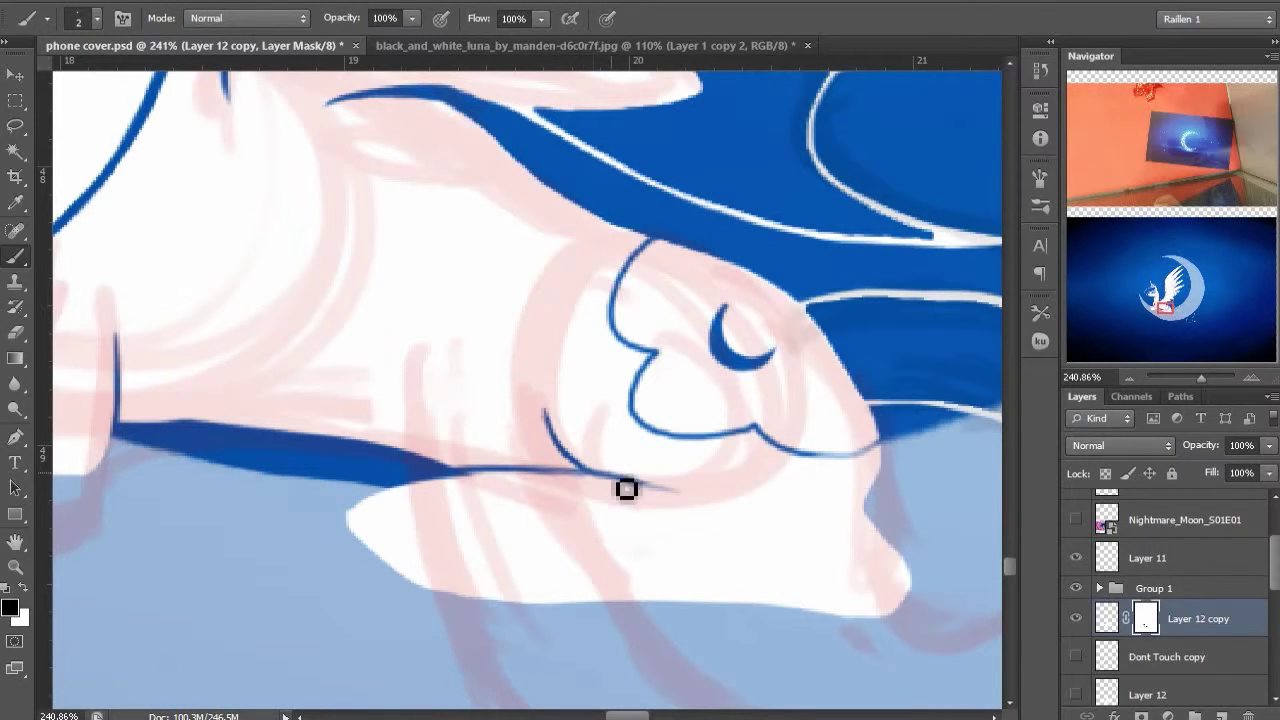
# Trim the hind leg's hoof tip, underside and rear corner in black on the mask with an 8 px brush
pyautogui.click(1105, 618)
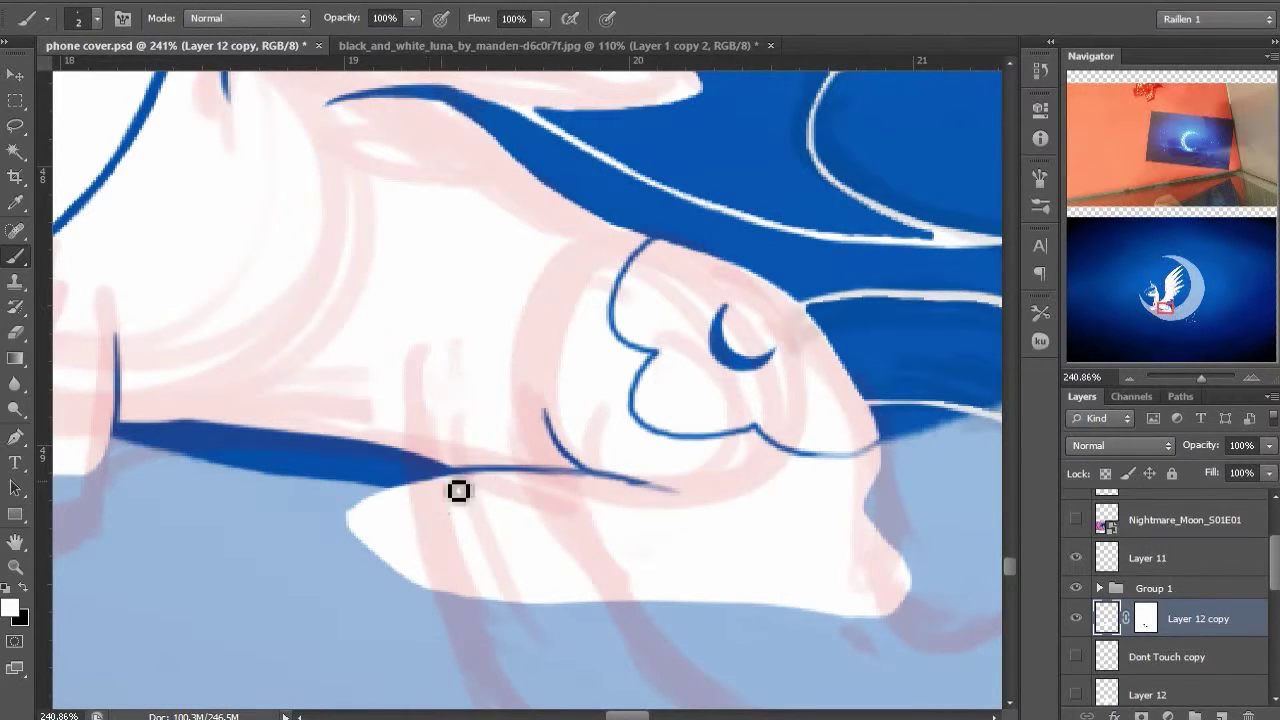
pyautogui.click(1145, 618)
pyautogui.press(']')
pyautogui.press(']')
pyautogui.press(']')
pyautogui.press(']')
pyautogui.press(']')
pyautogui.press(']')
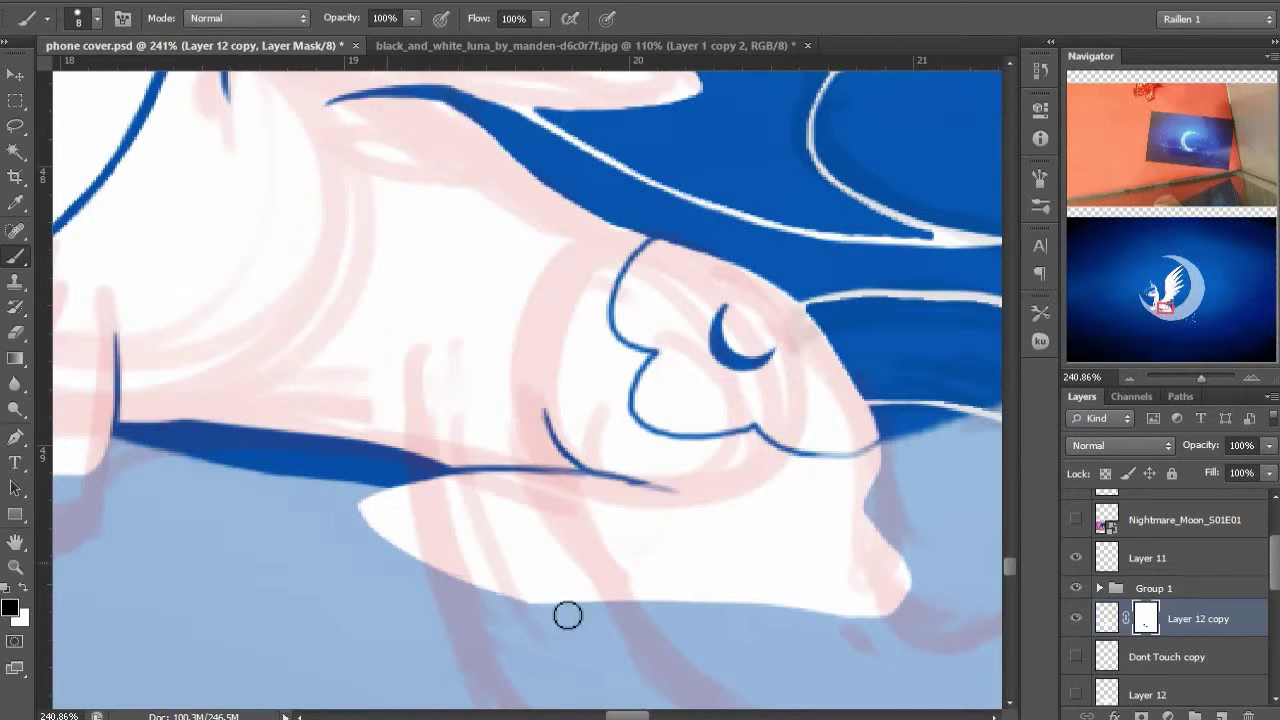
pyautogui.moveTo(362, 494)
pyautogui.mouseDown()
pyautogui.moveTo(394, 555)
pyautogui.moveTo(548, 601)
pyautogui.moveTo(680, 586)
pyautogui.moveTo(631, 604)
pyautogui.moveTo(843, 626)
pyautogui.moveTo(766, 617)
pyautogui.moveTo(677, 546)
pyautogui.moveTo(709, 589)
pyautogui.moveTo(780, 615)
pyautogui.moveTo(915, 606)
pyautogui.moveTo(916, 530)
pyautogui.moveTo(780, 598)
pyautogui.moveTo(919, 557)
pyautogui.moveTo(851, 620)
pyautogui.mouseUp()
pyautogui.moveTo(700, 585); pyautogui.dragTo(866, 611)
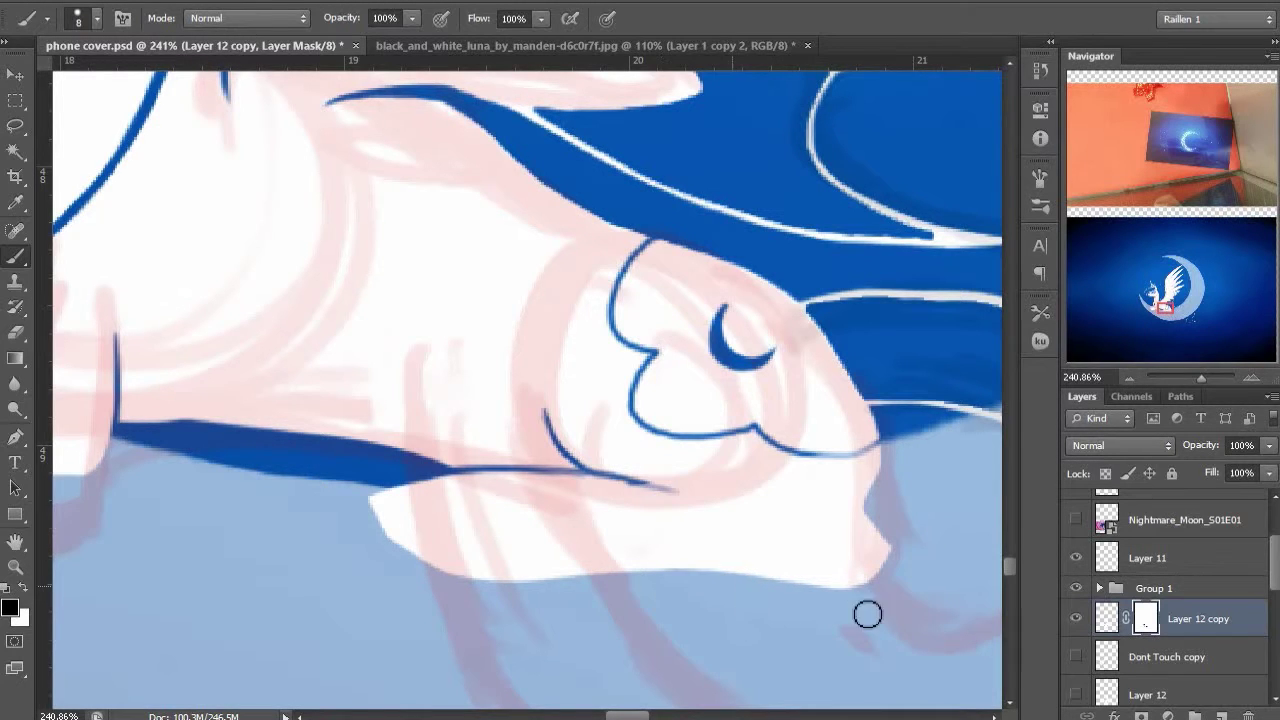
pyautogui.scroll(-5, 773, 527)
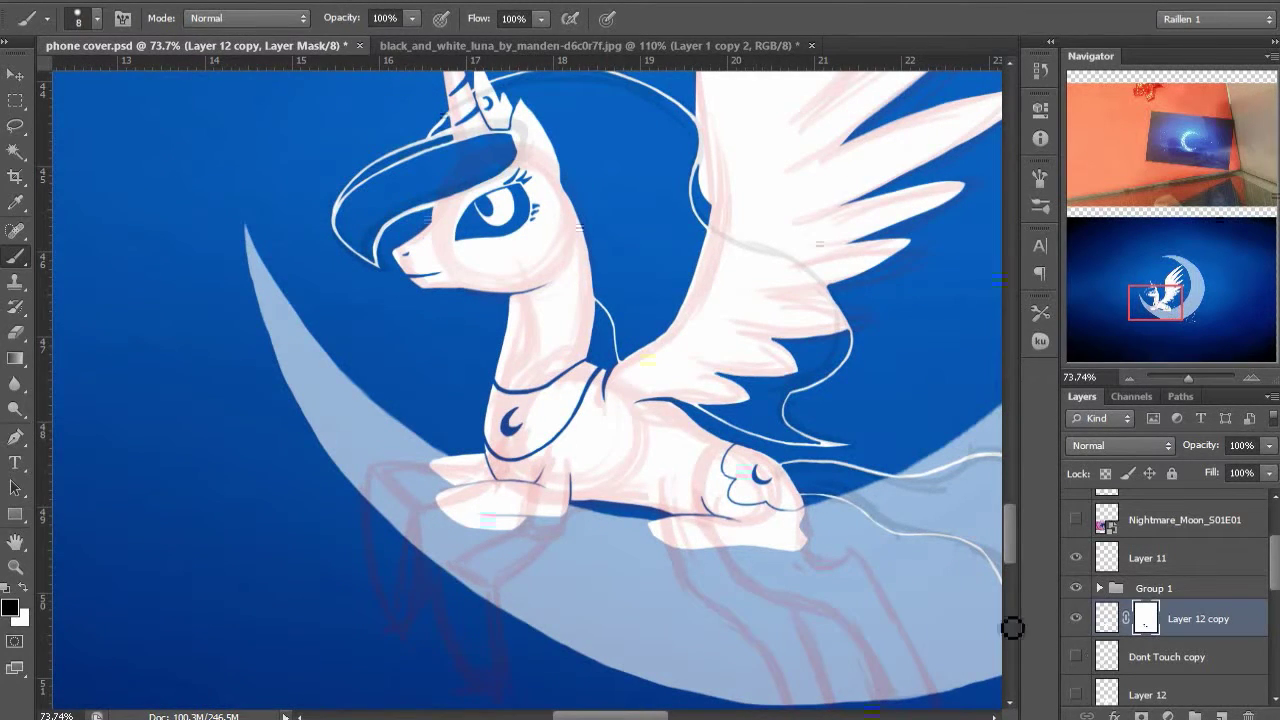
# Repaint the hind hoof's tip and underside in white at 8 px on both the mask and the layer, making the hoof deeper
pyautogui.scroll(4, 649, 423)
pyautogui.hotkey('ctrl', '\\')
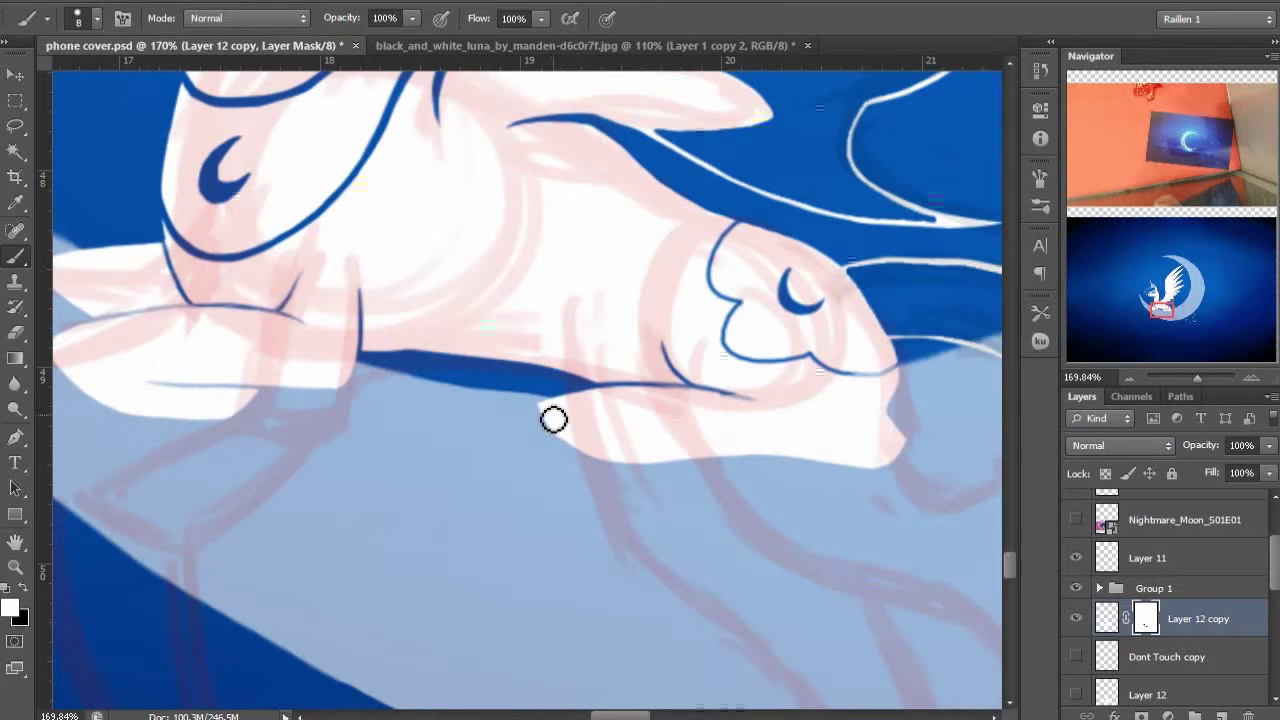
pyautogui.moveTo(551, 420)
pyautogui.mouseDown()
pyautogui.moveTo(620, 474)
pyautogui.moveTo(800, 458)
pyautogui.mouseUp()
pyautogui.hotkey('ctrl', '2')
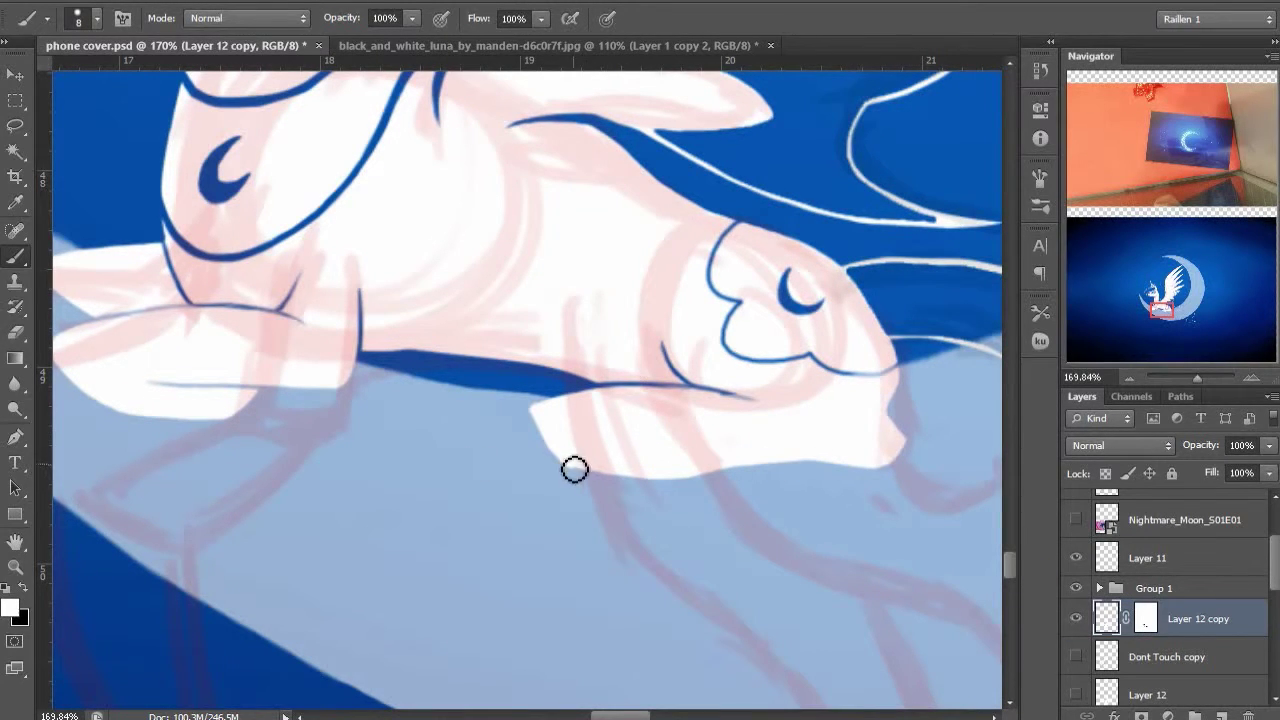
pyautogui.moveTo(600, 476); pyautogui.dragTo(637, 488)
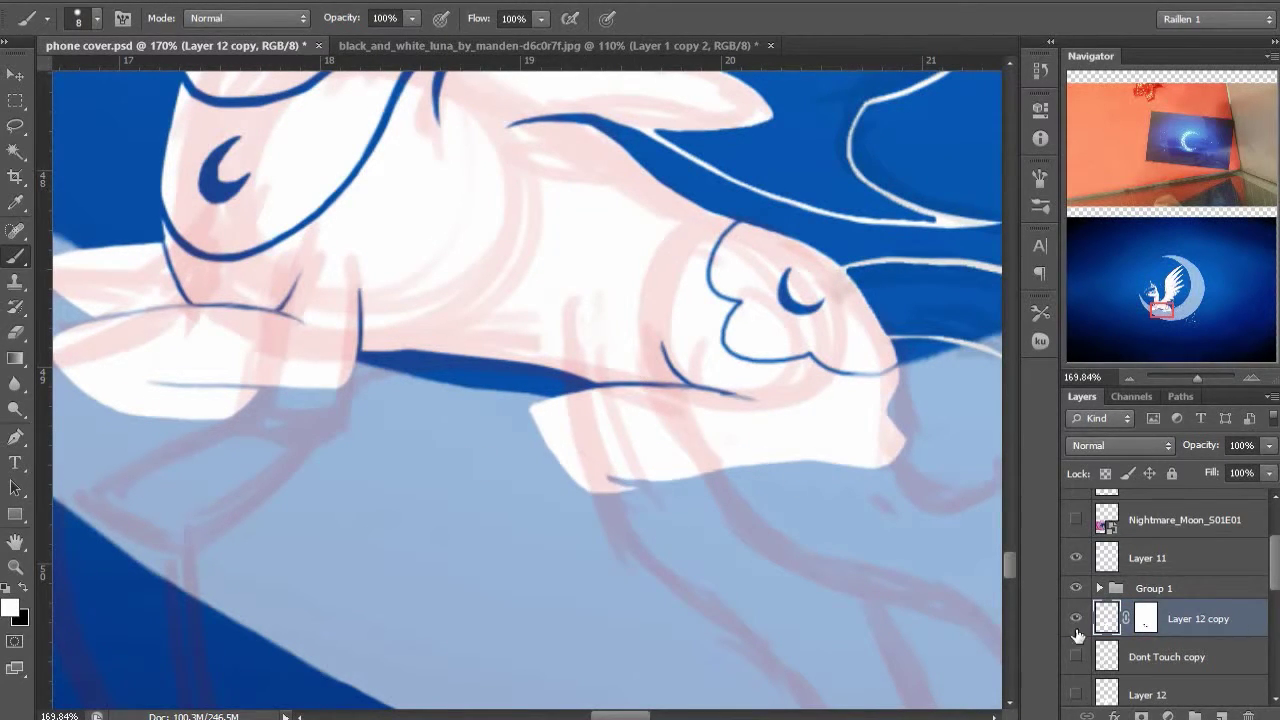
pyautogui.click(1145, 618)
pyautogui.click(1107, 618)
pyautogui.click(1142, 622)
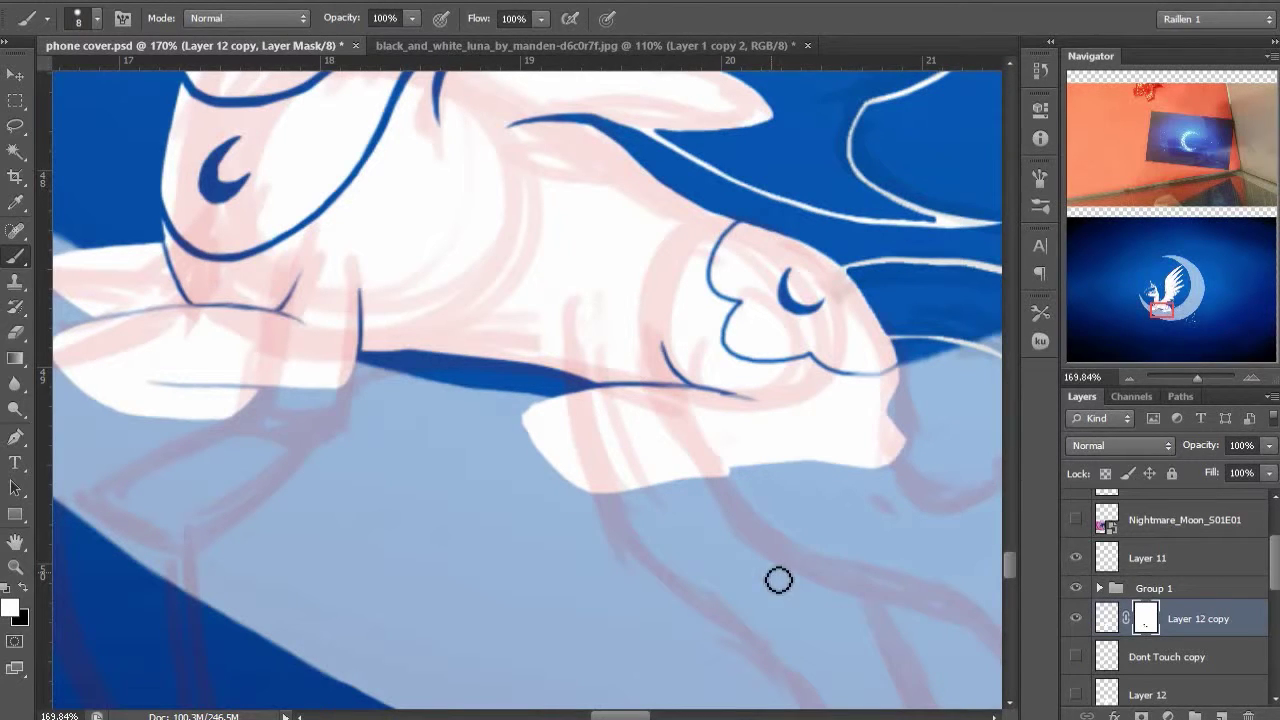
# Smooth the hind hoof's front edge and underside in black on the mask at 8 px
pyautogui.press('x')
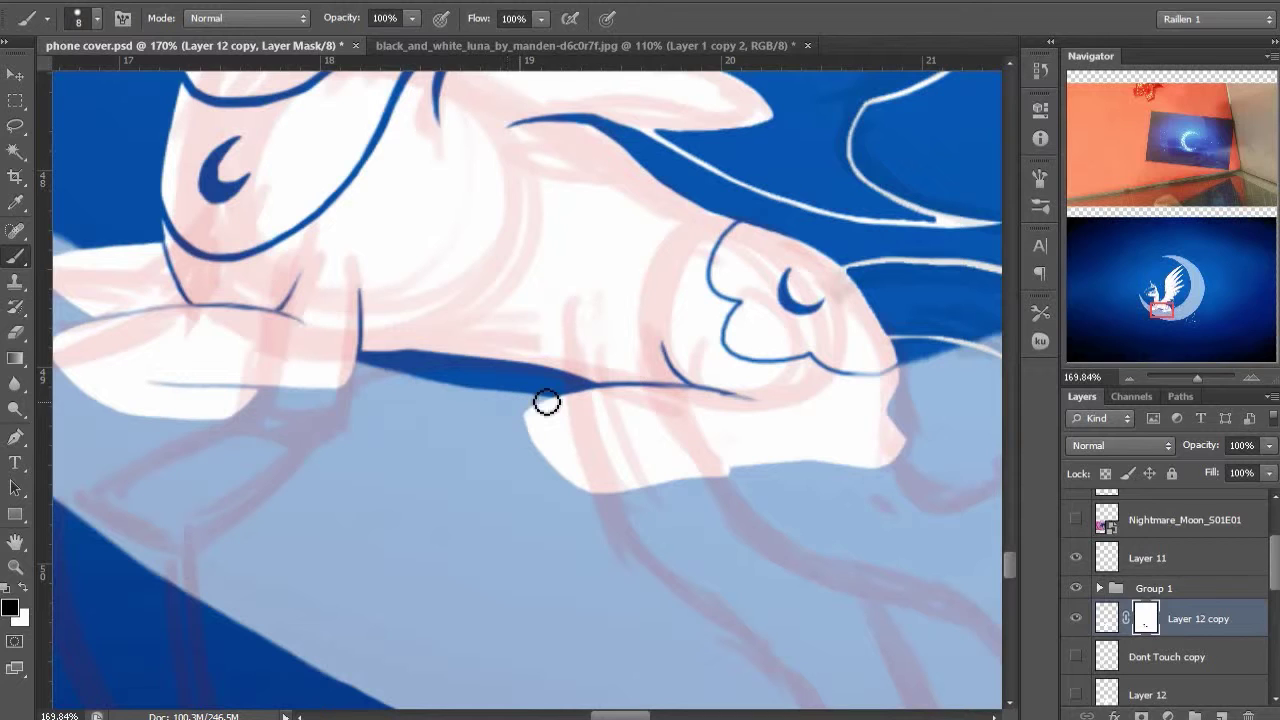
pyautogui.moveTo(689, 492); pyautogui.dragTo(750, 486)
pyautogui.scroll(-5, 497, 422)
pyautogui.moveTo(496, 428); pyautogui.dragTo(650, 493)
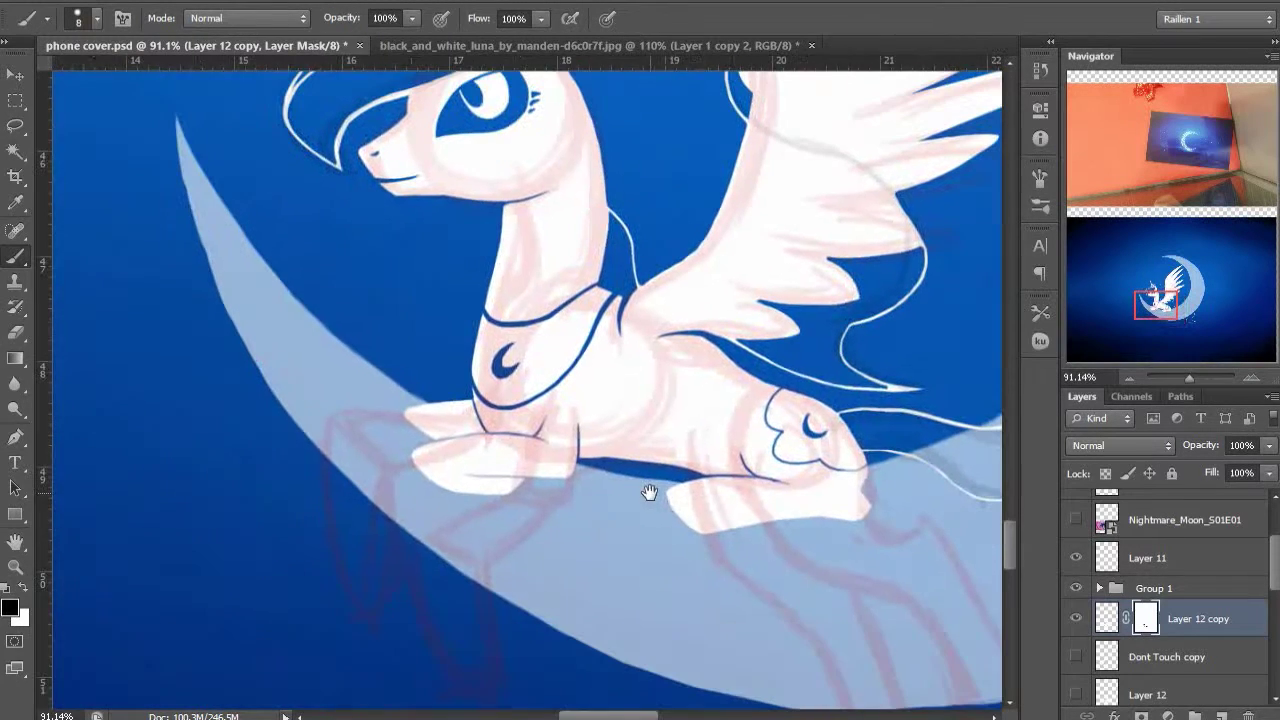
# Reshape the folded near foreleg and hoof at 8 px, covering its previous elbow and hoof lines in white and trimming the edges on the mask
pyautogui.click(1105, 622)
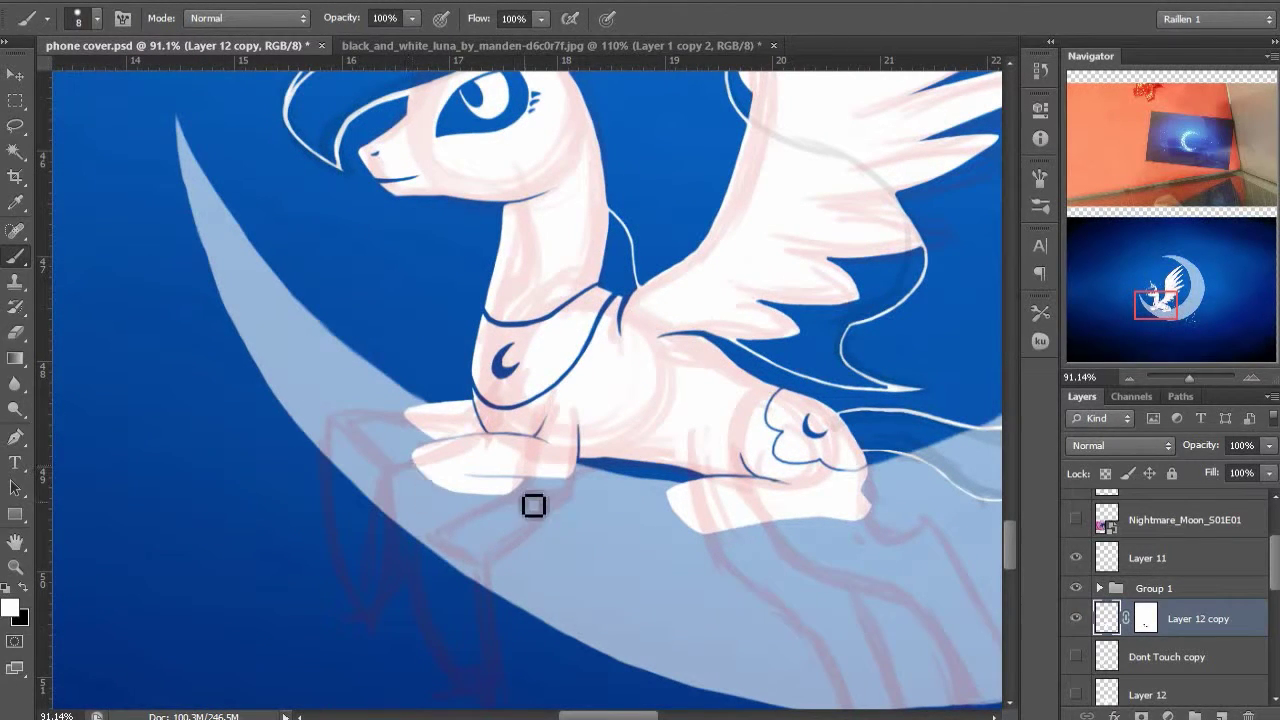
pyautogui.scroll(5, 497, 515)
pyautogui.moveTo(491, 434); pyautogui.dragTo(479, 554)
pyautogui.moveTo(457, 386); pyautogui.dragTo(423, 312)
pyautogui.moveTo(305, 469)
pyautogui.mouseDown()
pyautogui.moveTo(347, 520)
pyautogui.moveTo(303, 477)
pyautogui.moveTo(349, 514)
pyautogui.moveTo(489, 534)
pyautogui.moveTo(434, 526)
pyautogui.moveTo(500, 521)
pyautogui.mouseUp()
pyautogui.click(1140, 619)
pyautogui.moveTo(368, 487); pyautogui.dragTo(552, 488)
pyautogui.moveTo(573, 404); pyautogui.dragTo(572, 460)
pyautogui.click(1106, 618)
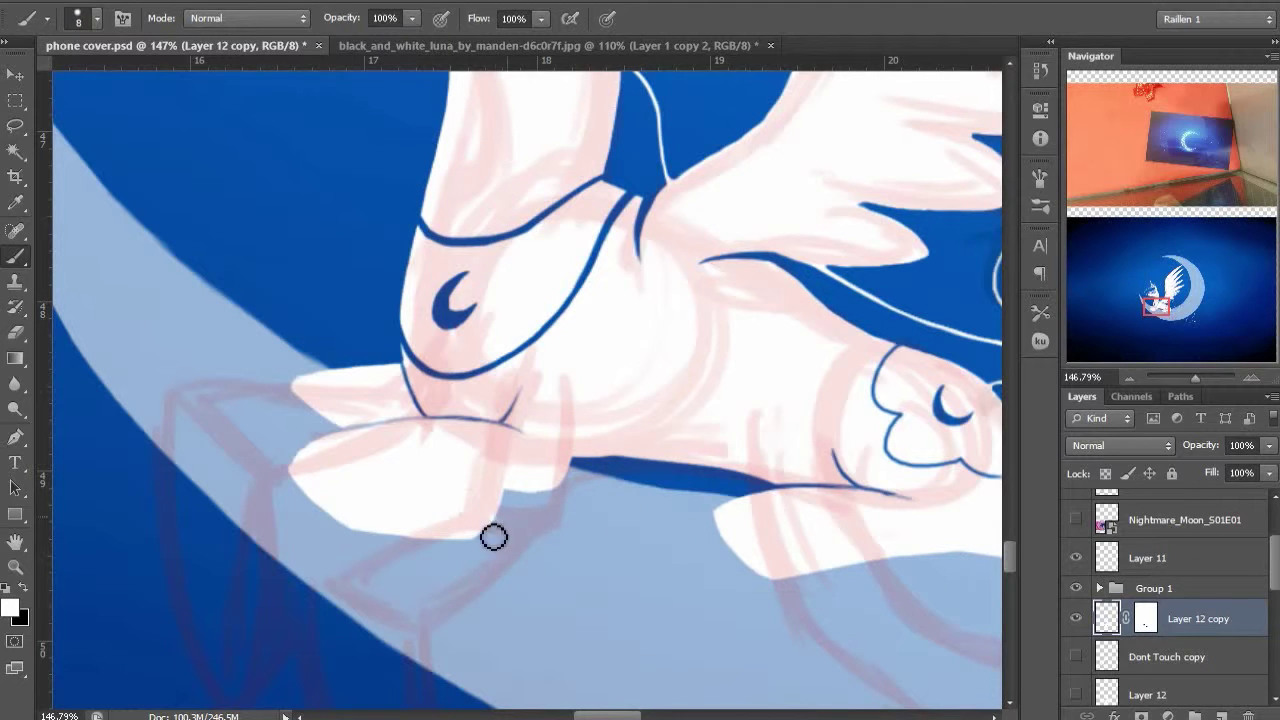
pyautogui.moveTo(304, 467)
pyautogui.mouseDown()
pyautogui.moveTo(314, 491)
pyautogui.moveTo(424, 540)
pyautogui.mouseUp()
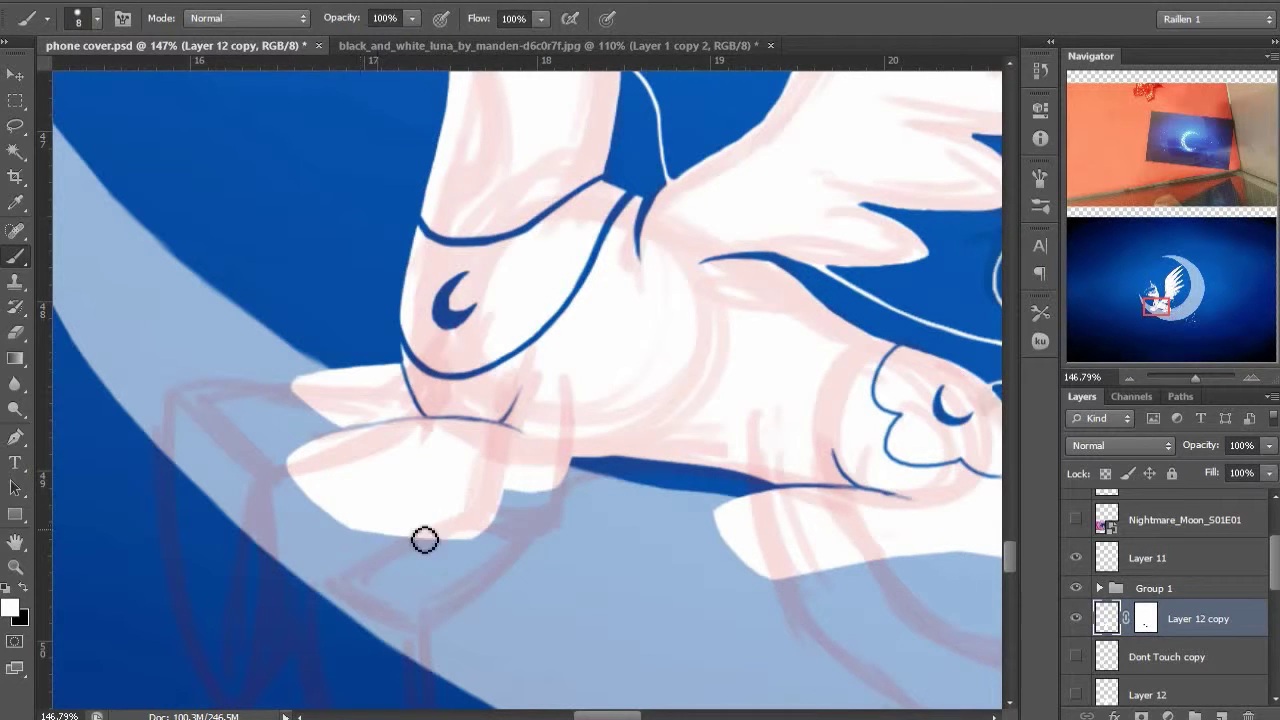
# Paint a short 2 px line on Layer 12 copy's mask behind the near foreleg's elbow
pyautogui.click(1145, 617)
pyautogui.press('x')
pyautogui.press('[')
pyautogui.press('[')
pyautogui.press('[')
pyautogui.press('[')
pyautogui.press('[')
pyautogui.press('[')
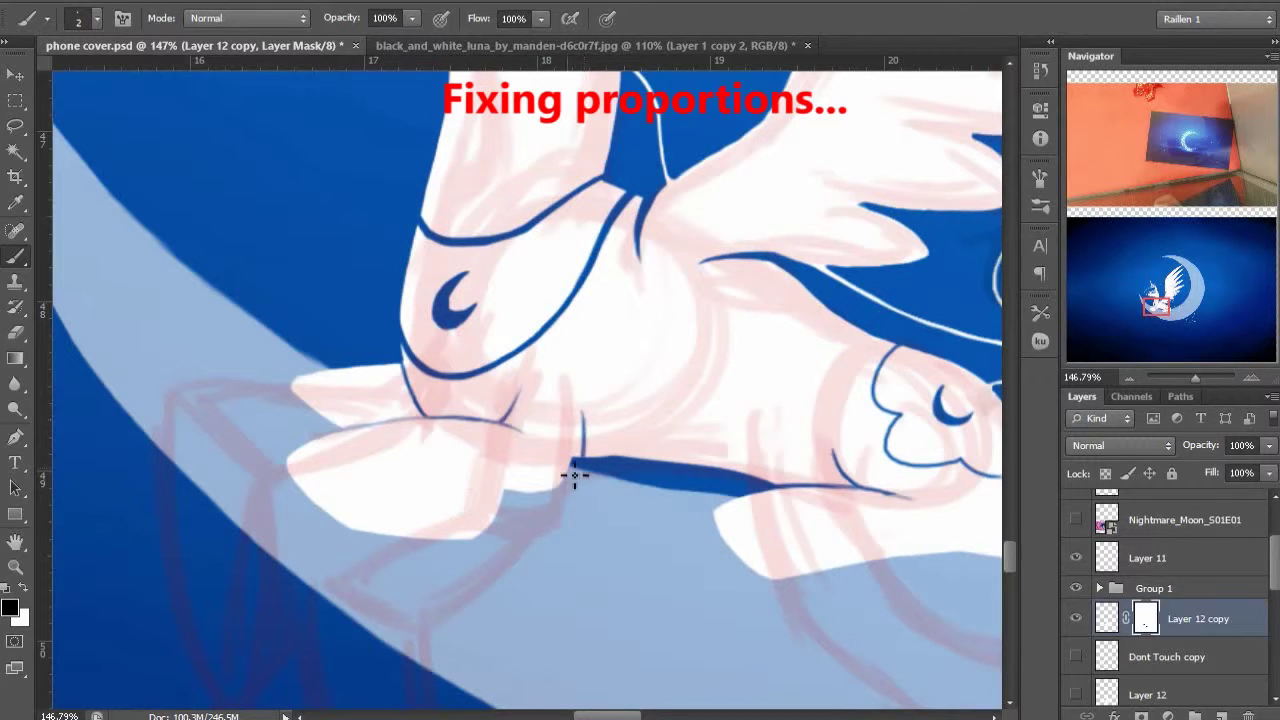
# Paint a 2 px mask line across the near foreleg to separate the folded hoof from the forearm above
pyautogui.scroll(5, 553, 475)
pyautogui.click(1107, 618)
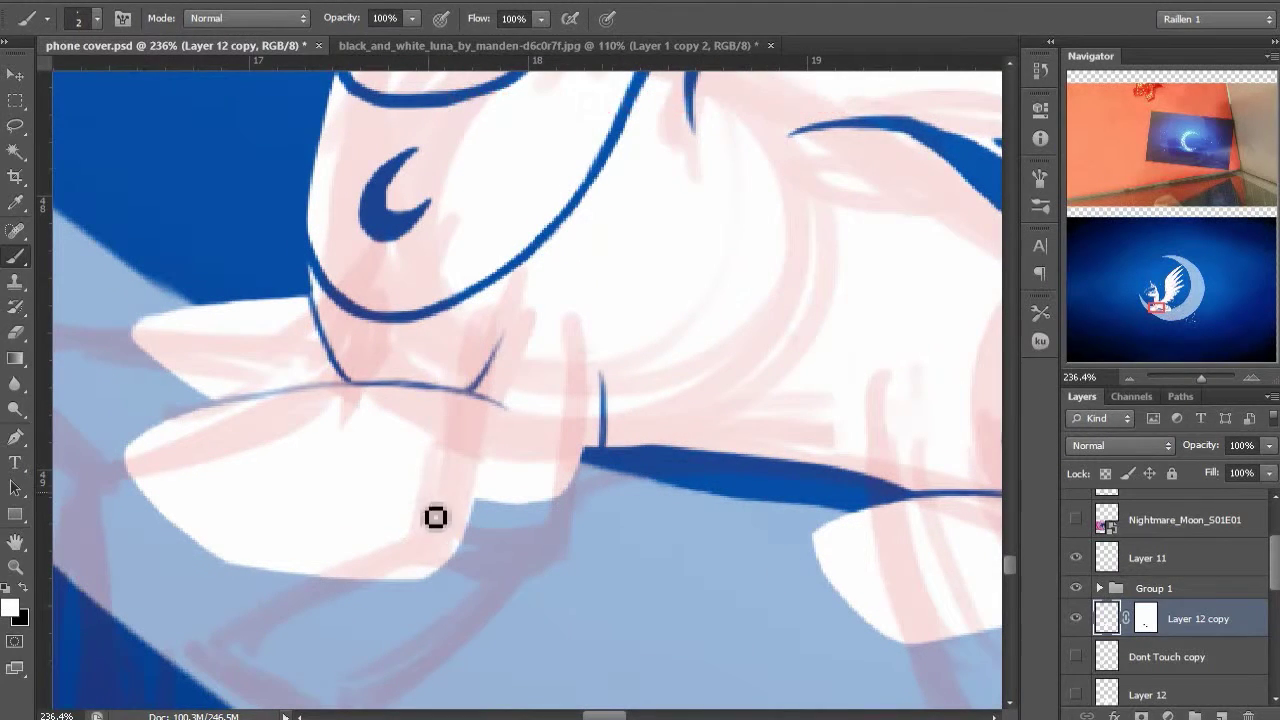
pyautogui.click(1145, 617)
pyautogui.press('x')
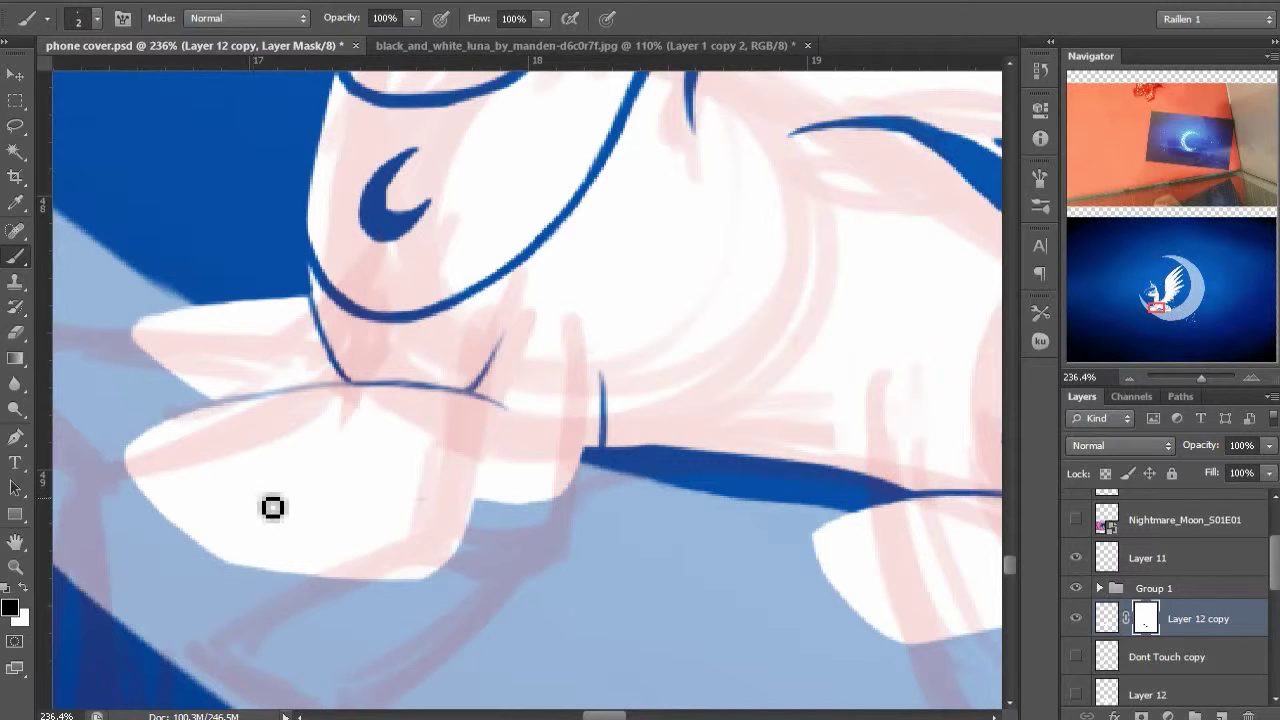
pyautogui.moveTo(256, 496)
pyautogui.mouseDown()
pyautogui.moveTo(363, 517)
pyautogui.moveTo(566, 500)
pyautogui.mouseUp()
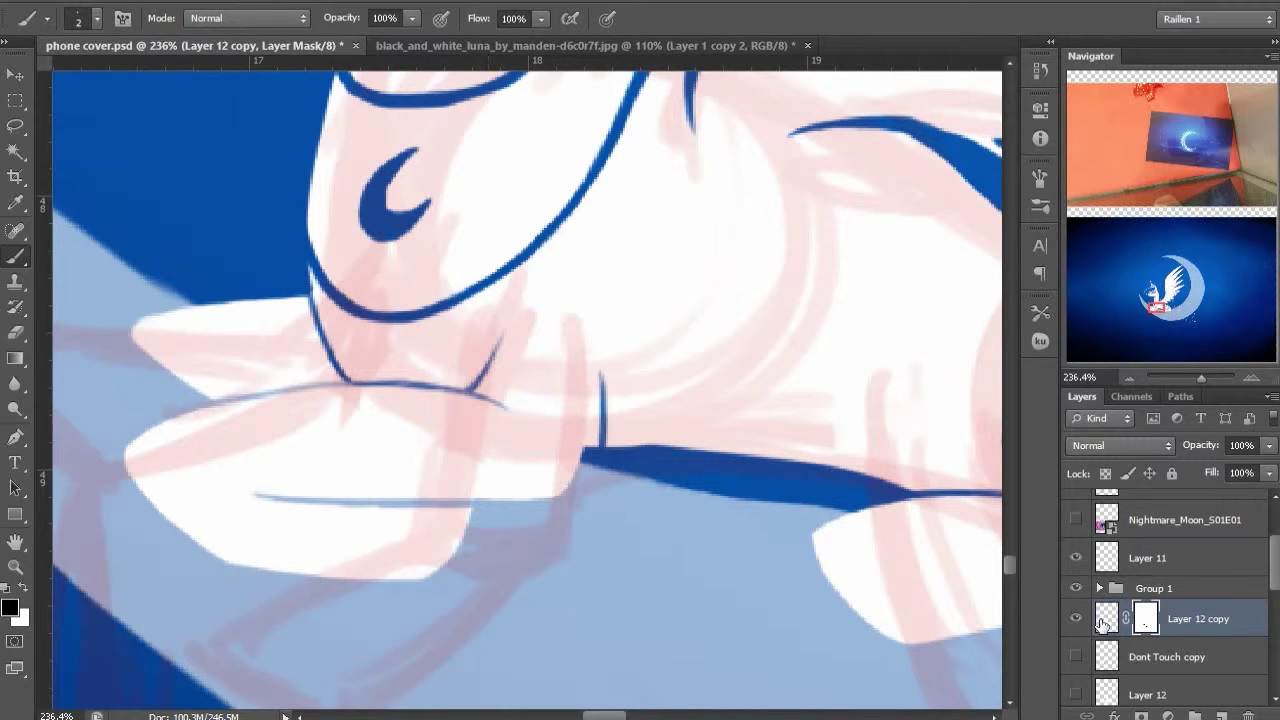
# Fill out the near foreleg's elbow in white at 7 px up to the line behind it
pyautogui.click(1101, 624)
pyautogui.press('x')
pyautogui.press(']')
pyautogui.press(']')
pyautogui.press(']')
pyautogui.press(']')
pyautogui.press(']')
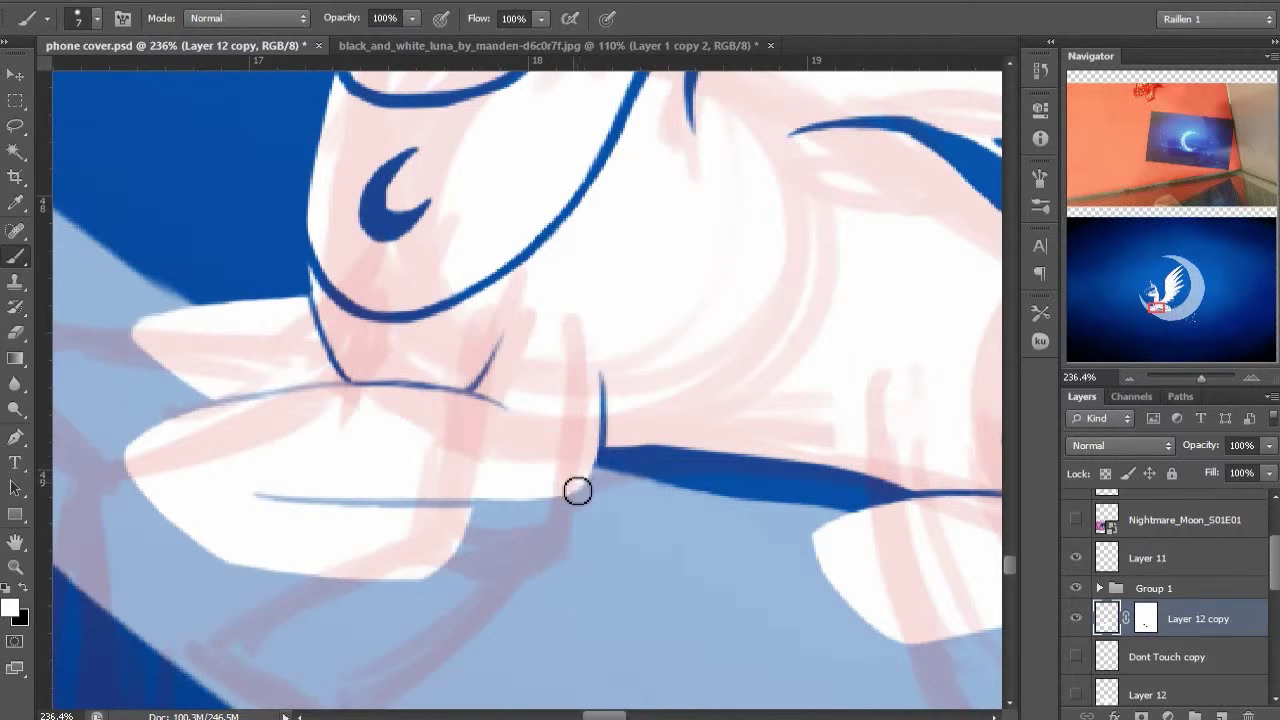
# Refine the near hoof's underside and rear corner, switching to the Eraser at 7 px, and save the document
pyautogui.scroll(-2, 437, 537)
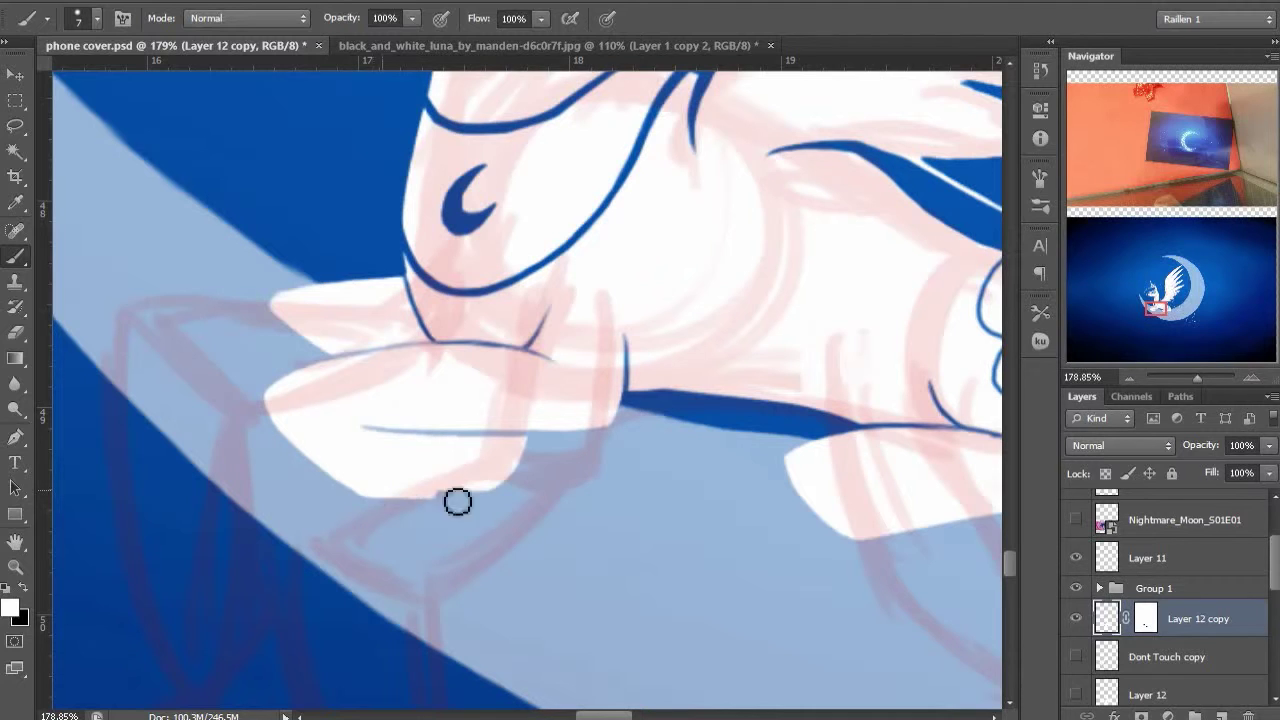
pyautogui.press('e')
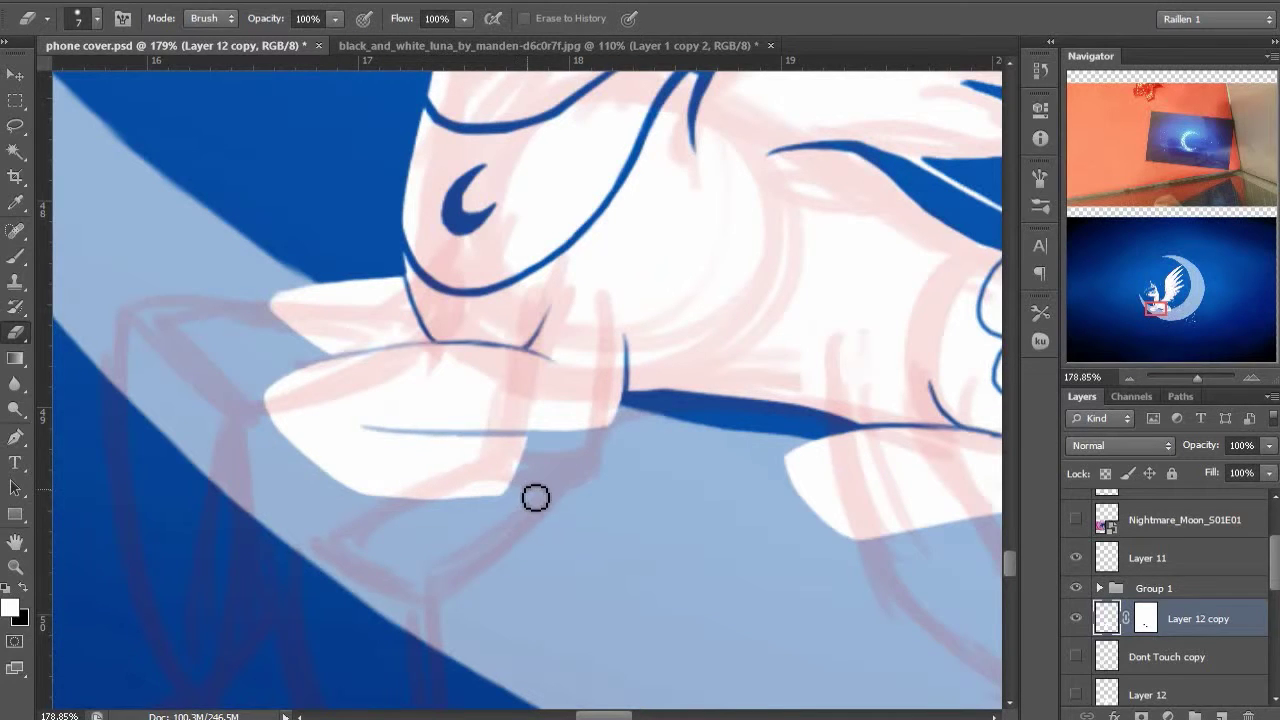
pyautogui.scroll(-5, 535, 497)
pyautogui.hotkey('ctrl', 's')
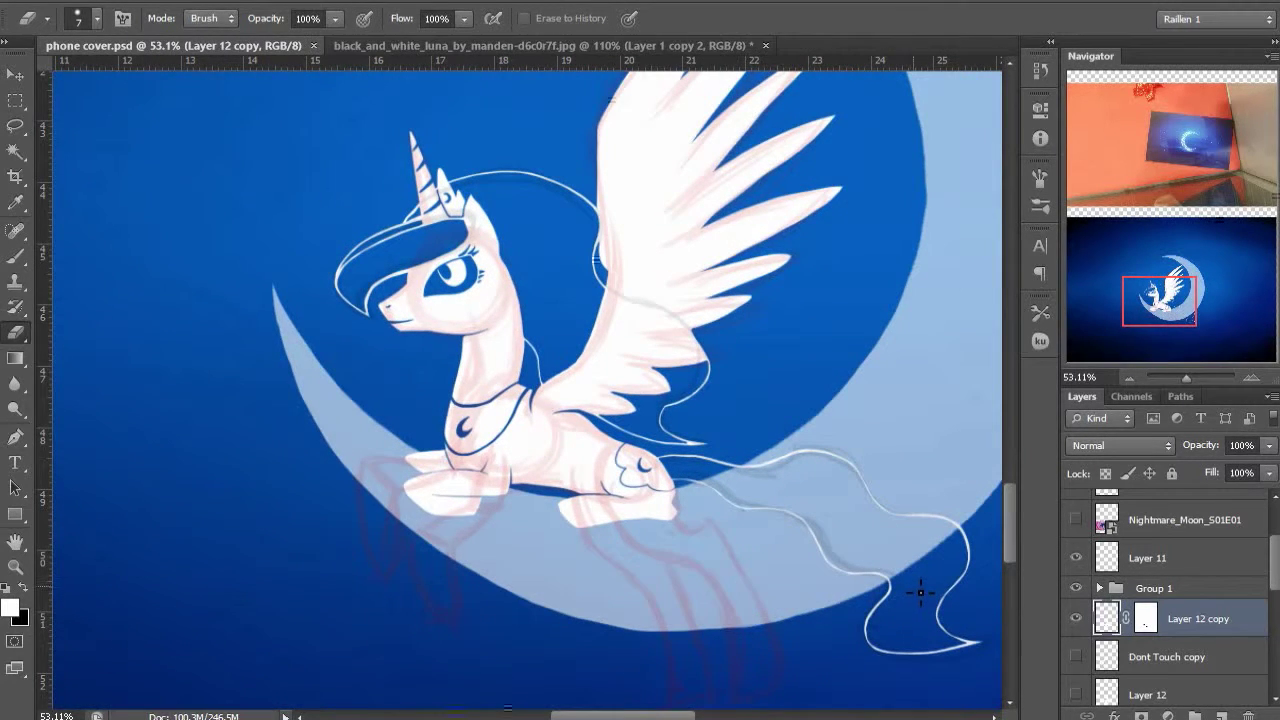
# Hide the sketch in Group 1 and place the moon's Layer 5 copy directly below Layer 12 copy at 75% opacity
pyautogui.click(1076, 588)
pyautogui.scroll(-2, 1090, 610)
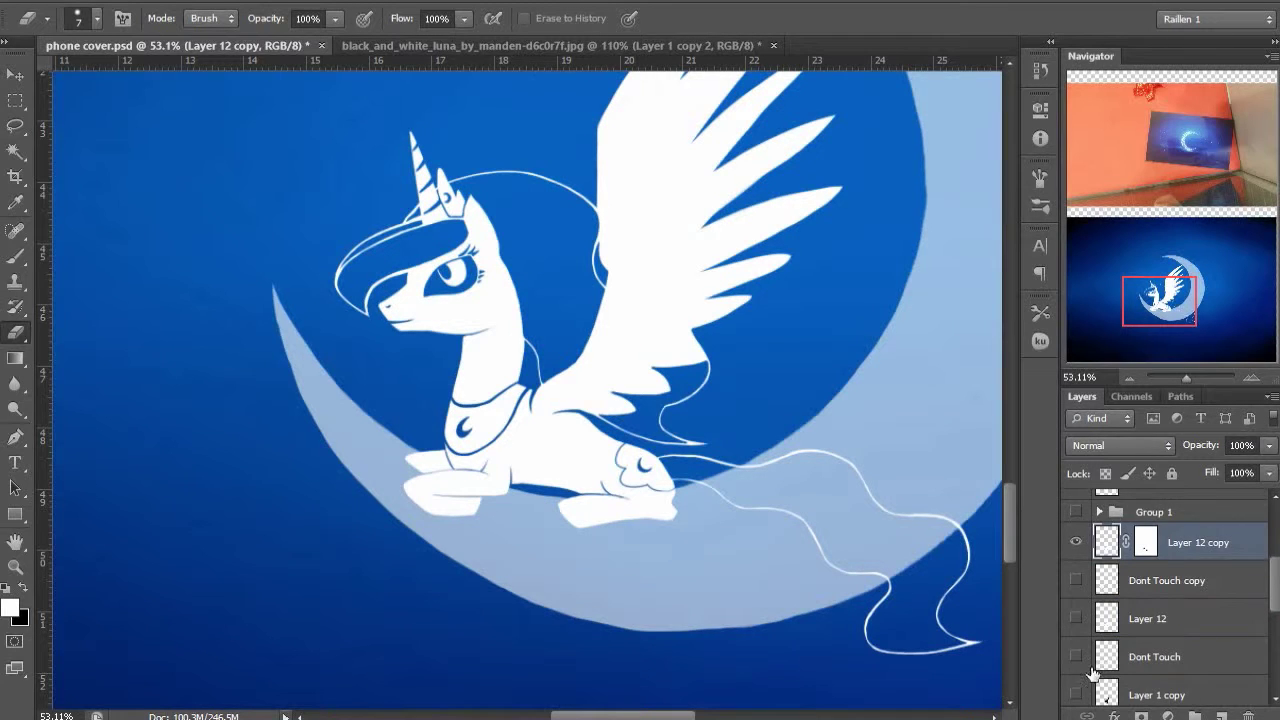
pyautogui.scroll(-2, 1092, 674)
pyautogui.click(1150, 658)
pyautogui.moveTo(1203, 449); pyautogui.dragTo(1246, 447)
pyautogui.moveTo(1199, 659); pyautogui.dragTo(1160, 554)
pyautogui.moveTo(1205, 451); pyautogui.dragTo(1181, 452)
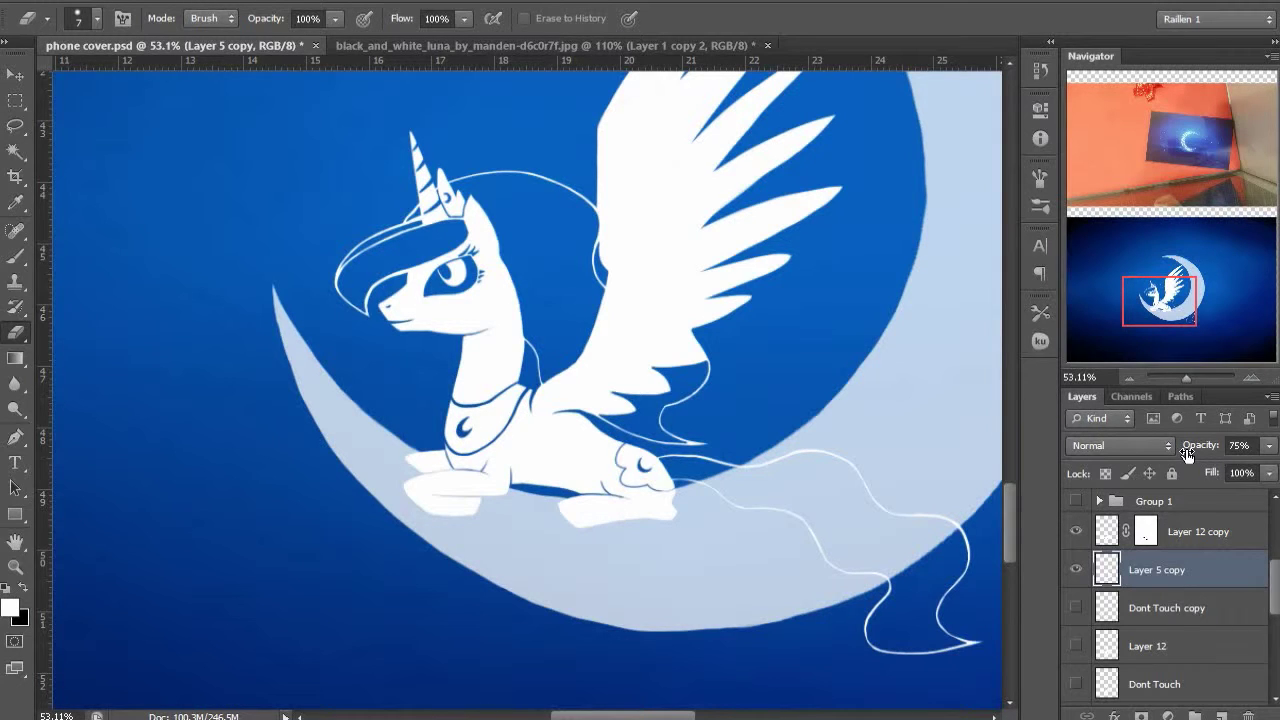
pyautogui.click(1108, 531)
pyautogui.scroll(4, 451, 481)
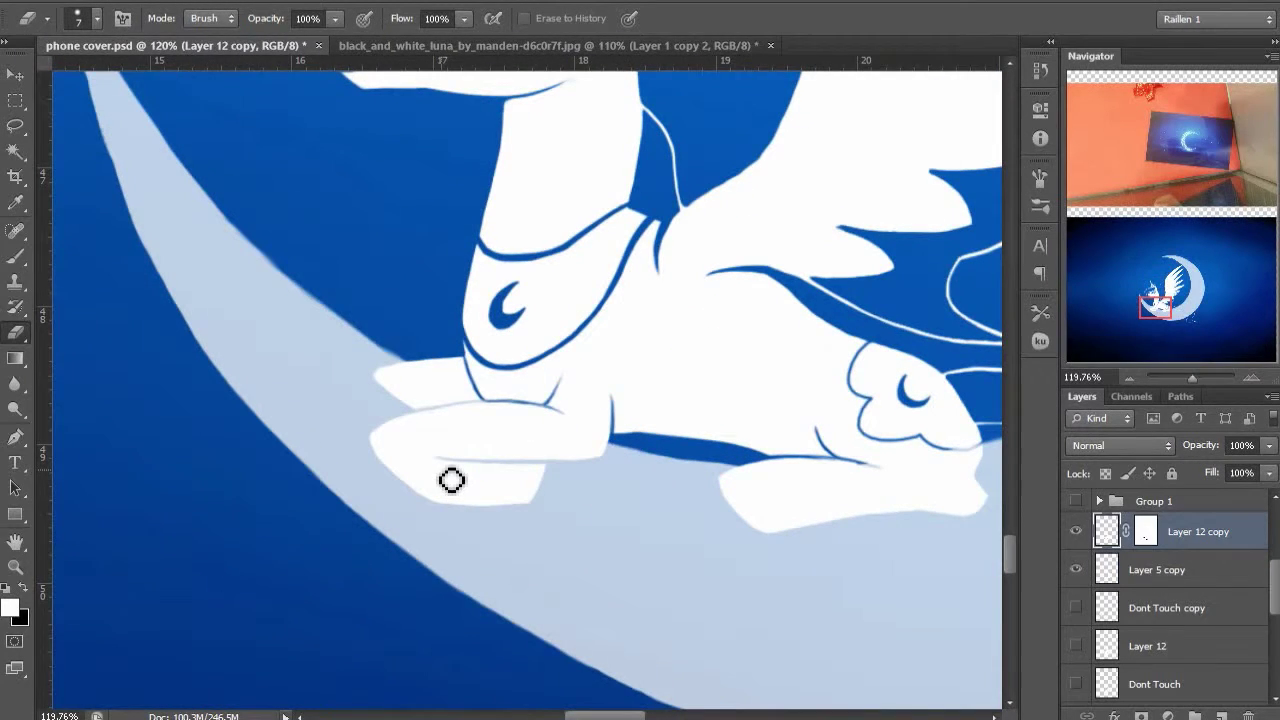
pyautogui.press(']')
pyautogui.press(']')
pyautogui.press(']')
pyautogui.press(']')
pyautogui.press(']')
pyautogui.press(']')
pyautogui.moveTo(349, 394)
pyautogui.mouseDown()
pyautogui.moveTo(314, 326)
pyautogui.moveTo(400, 325)
pyautogui.moveTo(484, 485)
pyautogui.mouseUp()
pyautogui.hotkey('ctrl', 'z')
# Duplicate Layer 12 copy together with its mask and hide the original
pyautogui.scroll(-4, 465, 475)
pyautogui.moveTo(1198, 531); pyautogui.dragTo(1222, 715)
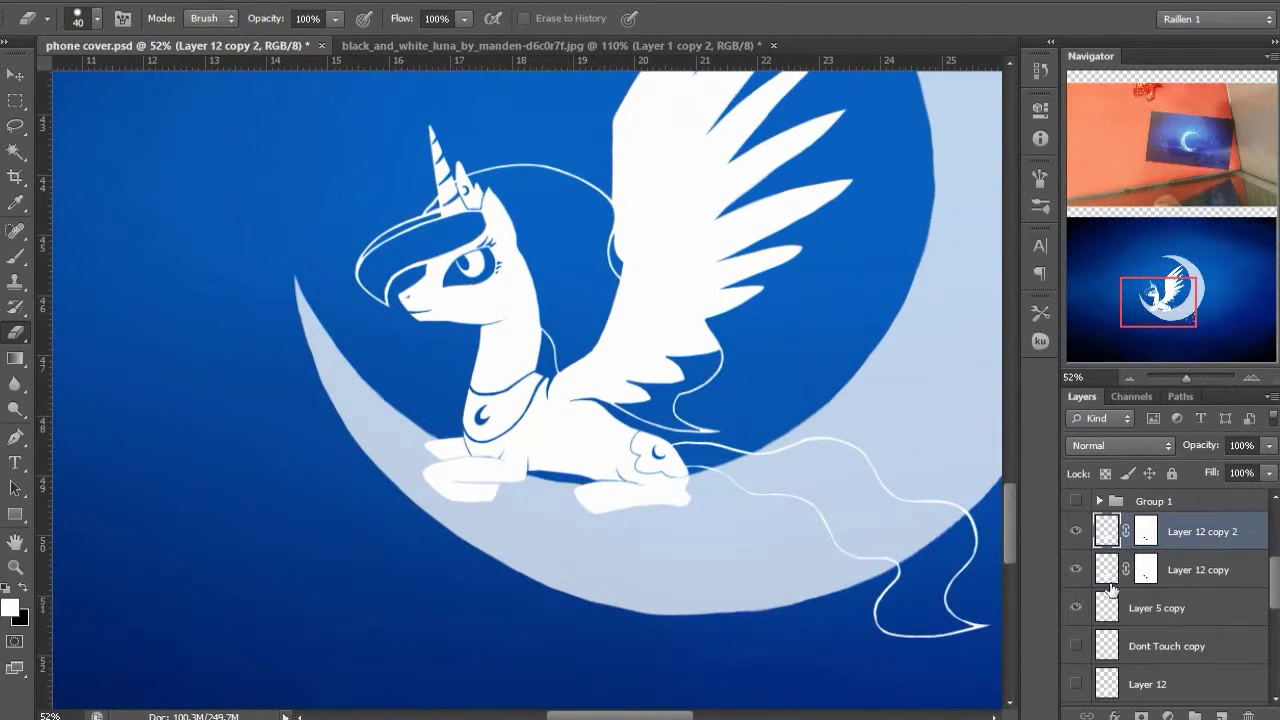
pyautogui.click(1076, 569)
# Thicken the folded hind leg's hoof and underside in white at 10 px on Layer 12 copy 2
pyautogui.scroll(4, 640, 500)
pyautogui.press('b')
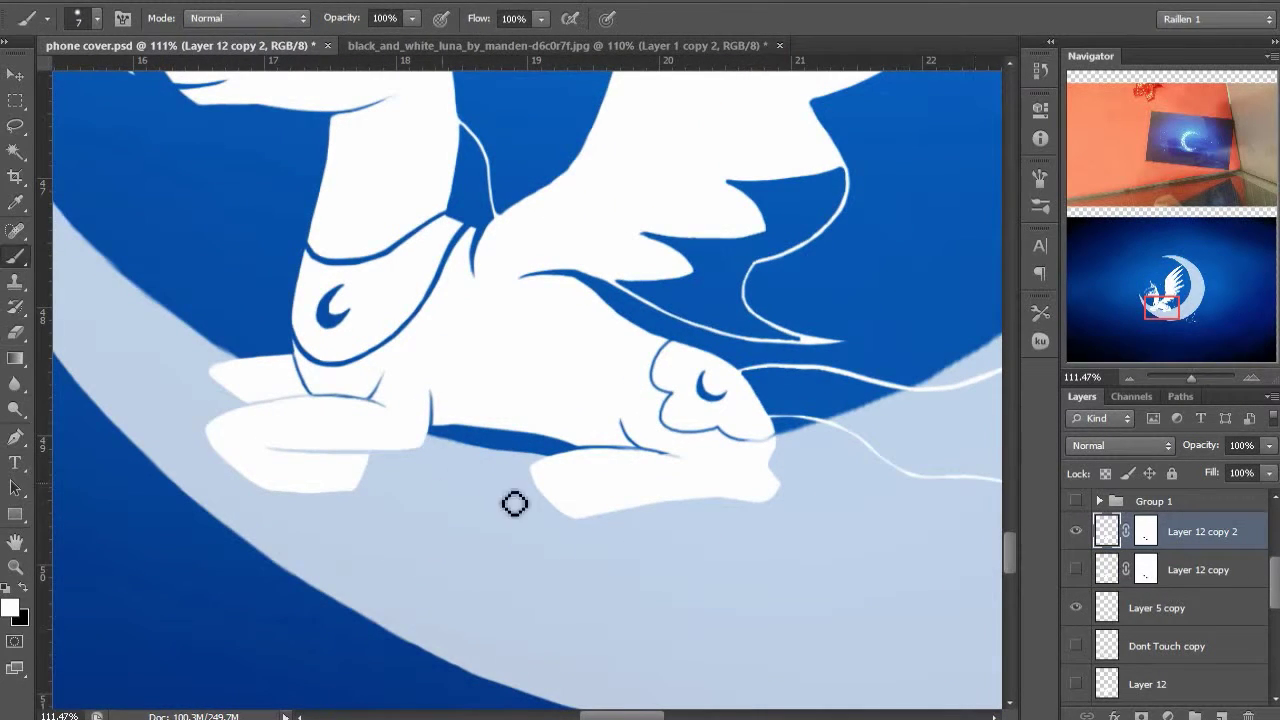
pyautogui.hotkey('ctrl', '\\')
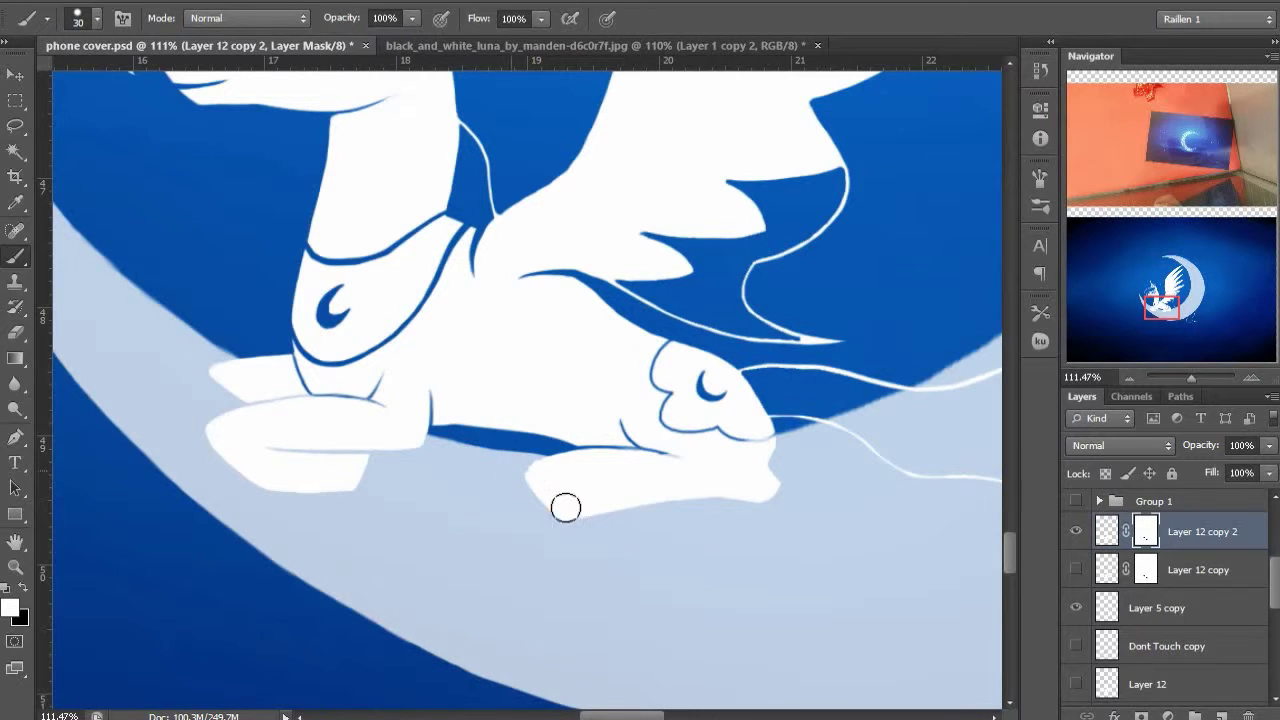
pyautogui.moveTo(565, 507); pyautogui.dragTo(785, 505)
pyautogui.hotkey('ctrl', '2')
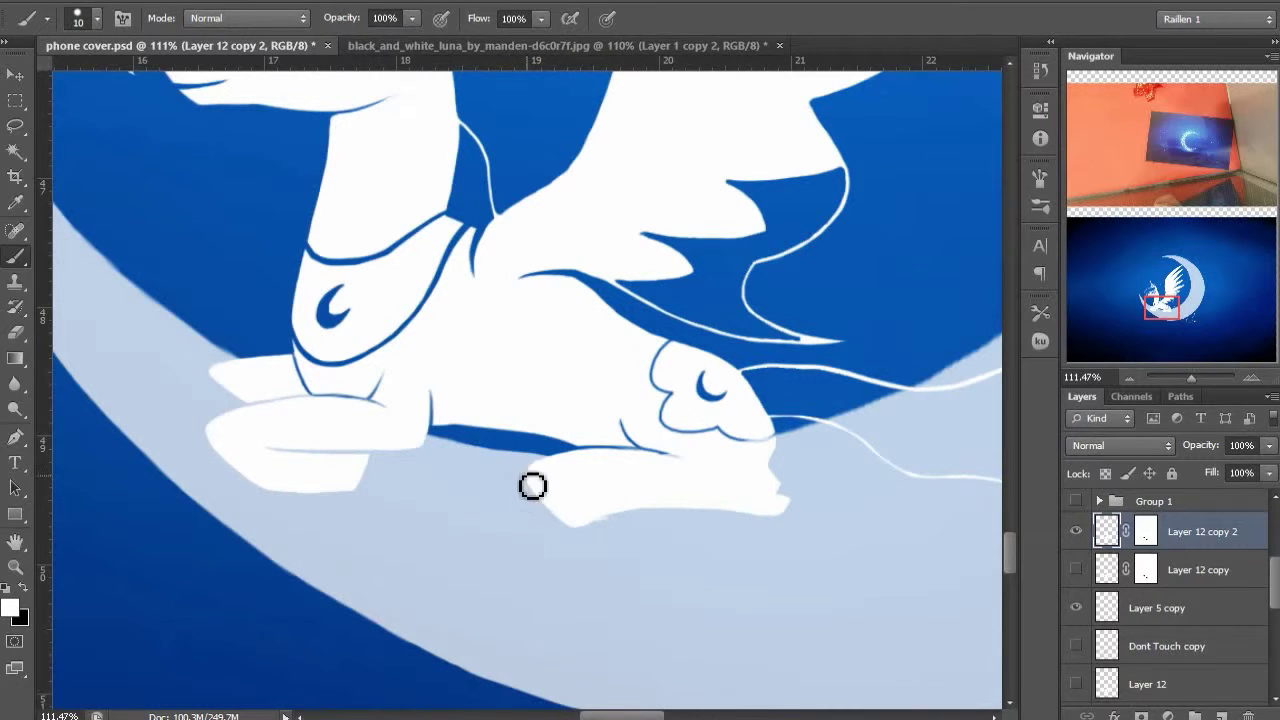
pyautogui.moveTo(531, 485); pyautogui.dragTo(545, 500)
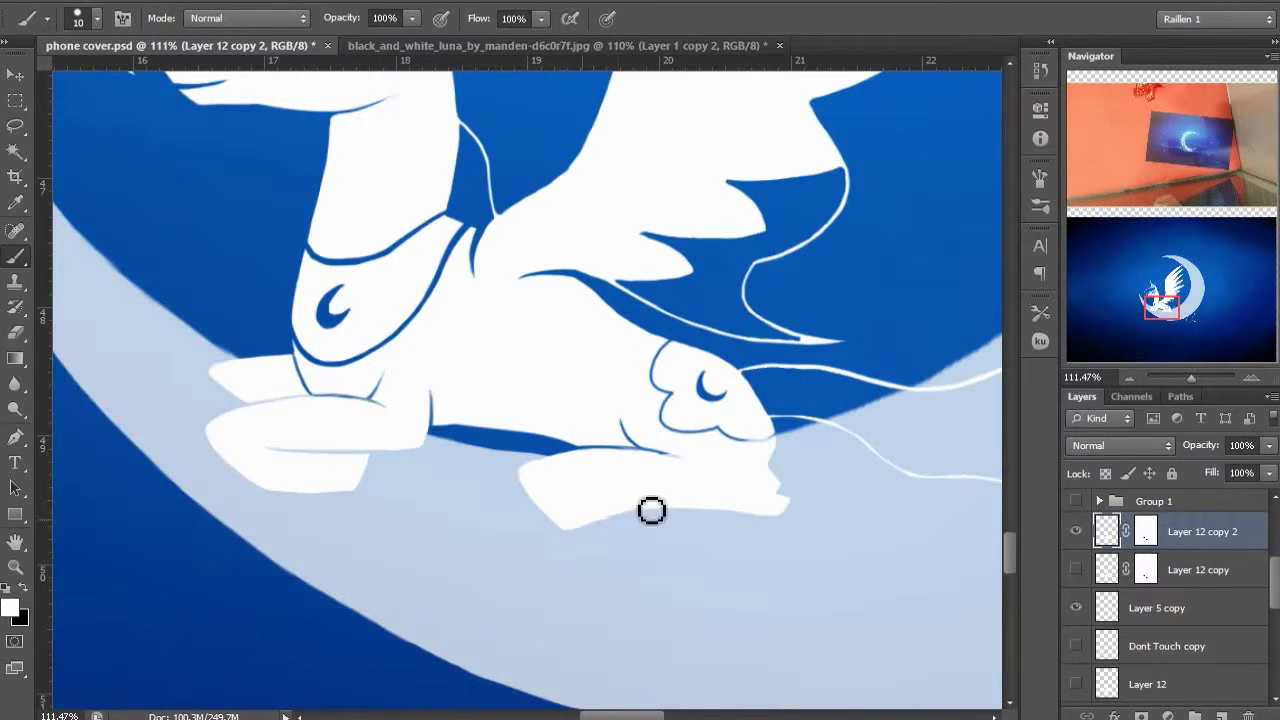
# Trim the hind leg's underside and rear corner to a clean edge with black at 10 px on the layer mask
pyautogui.click(1143, 538)
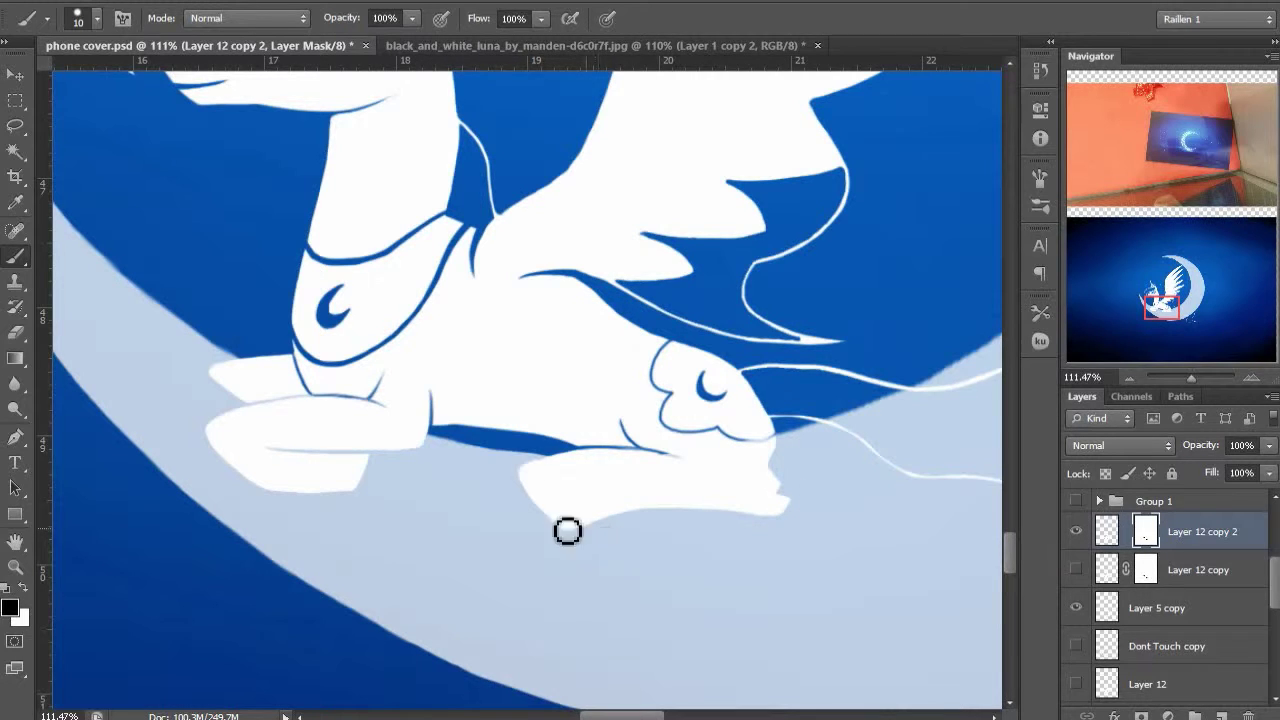
pyautogui.press('x')
pyautogui.moveTo(790, 515); pyautogui.dragTo(755, 529)
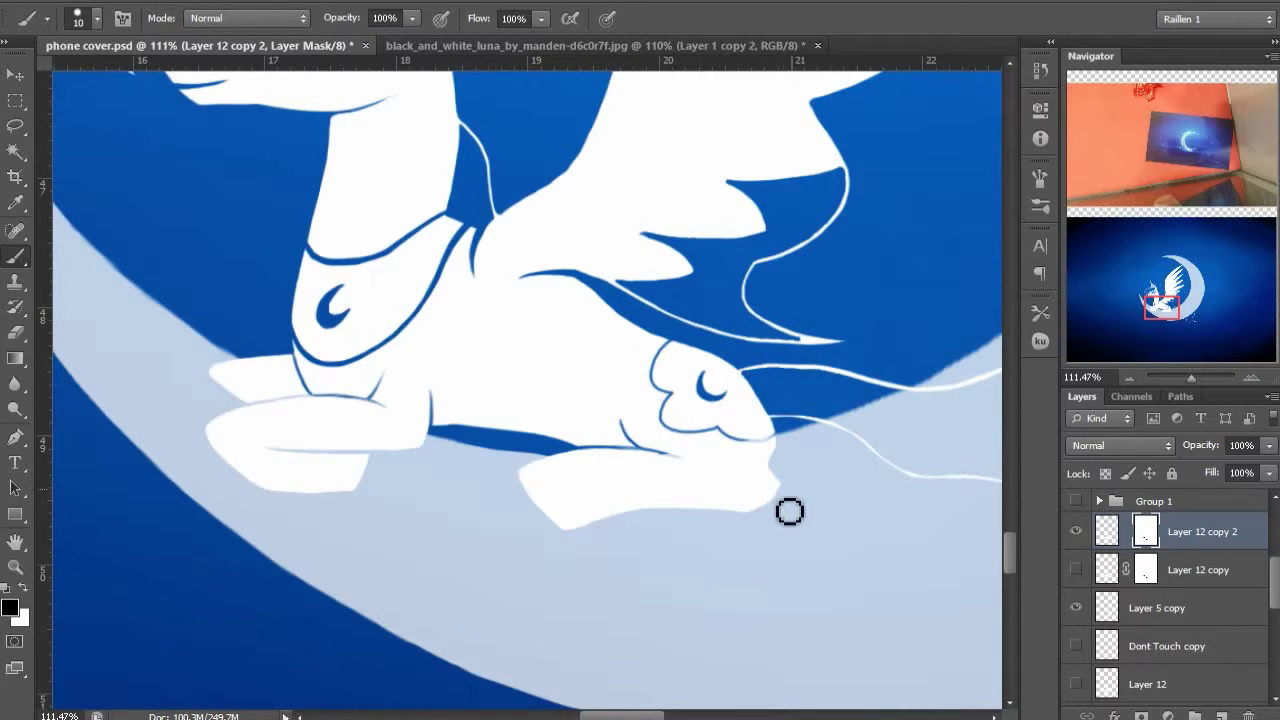
pyautogui.moveTo(447, 507); pyautogui.dragTo(552, 537)
# Enlarge the near foreleg's knee and underside in white on the layer itself, using 20 px and then 8 px
pyautogui.click(1107, 531)
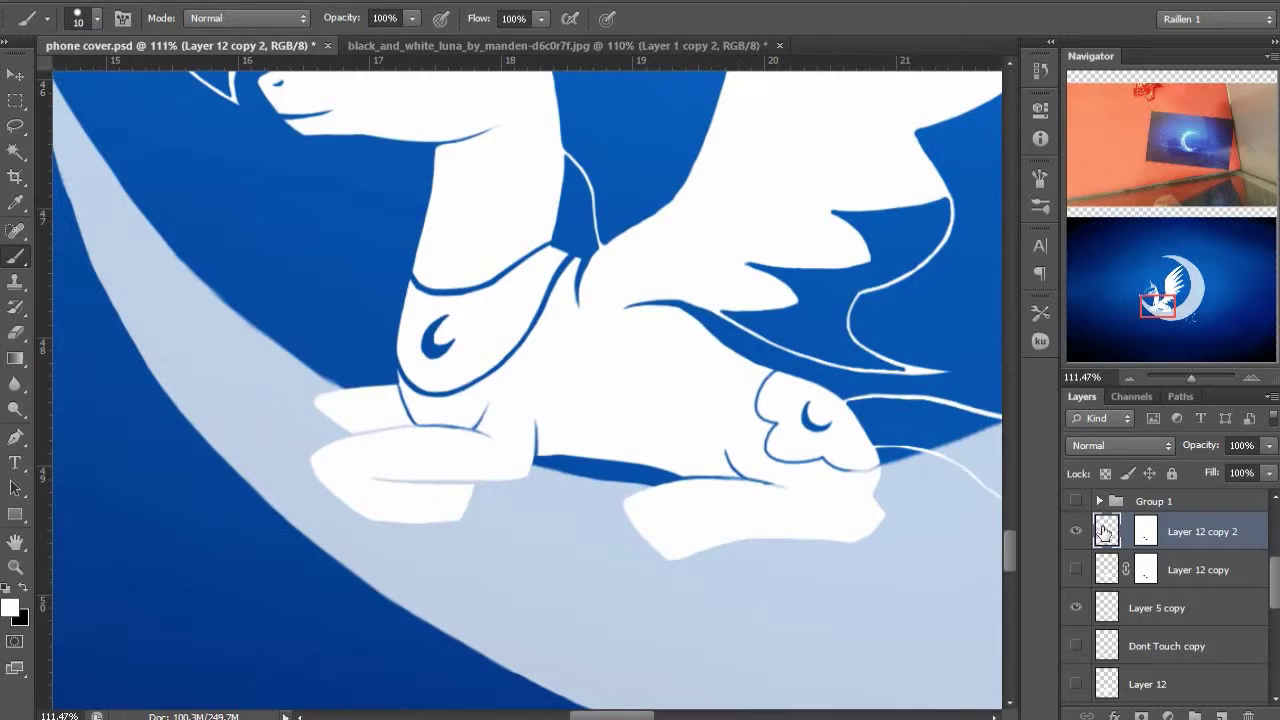
pyautogui.press('x')
pyautogui.press(']')
pyautogui.press(']')
pyautogui.moveTo(361, 510); pyautogui.dragTo(508, 527)
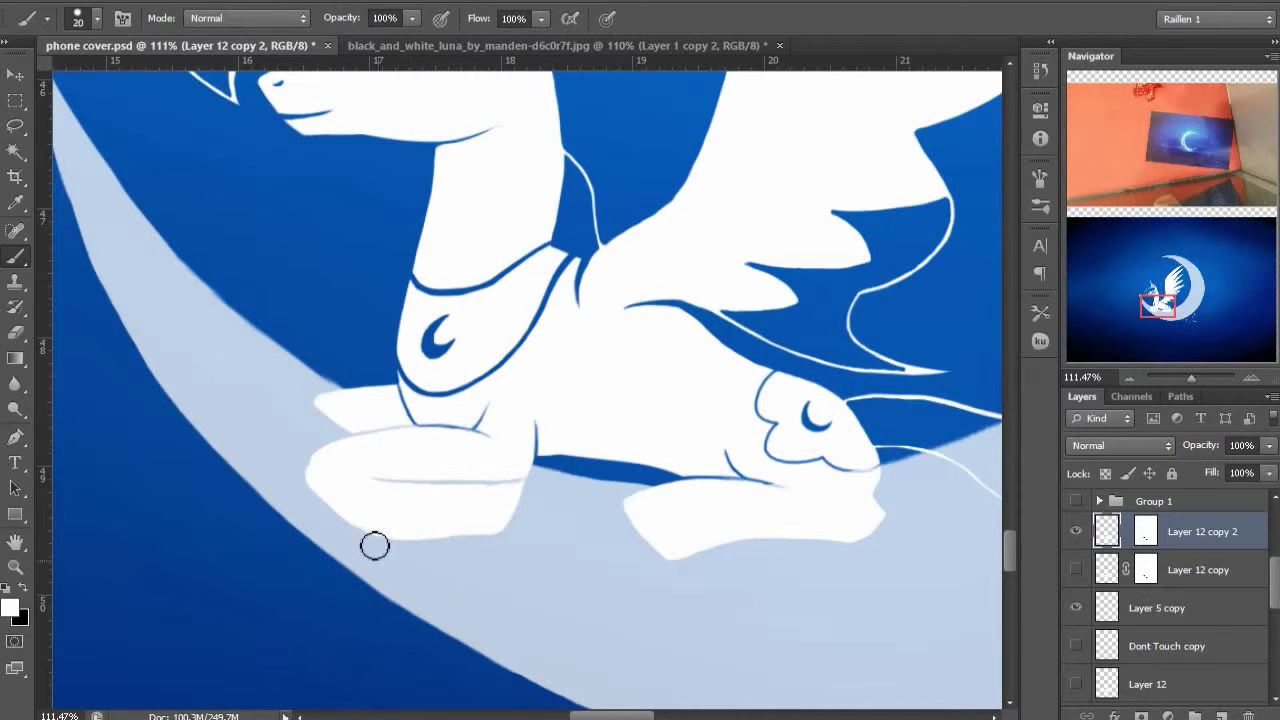
pyautogui.press('[')
pyautogui.press('[')
pyautogui.press('[')
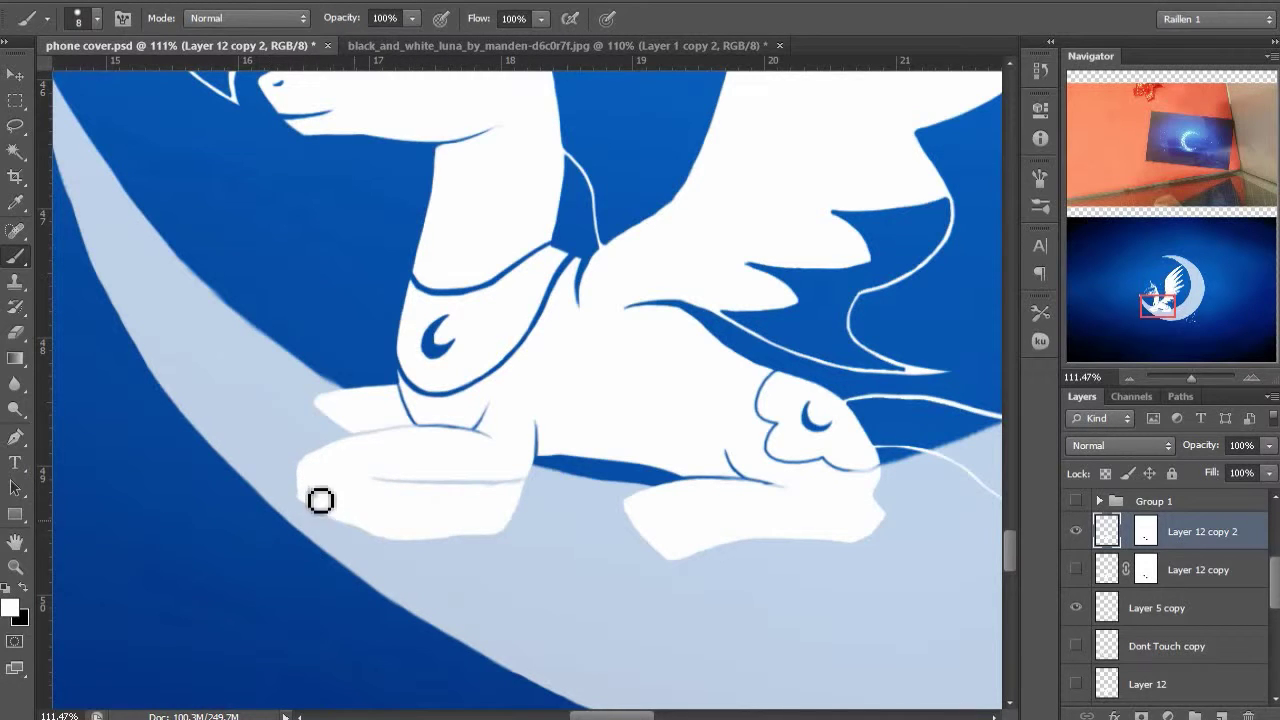
# Clean up the near foreleg's underside, knee and hoof end on the layer mask with 8 px black and 4 px white
pyautogui.click(1146, 531)
pyautogui.scroll(4, 363, 545)
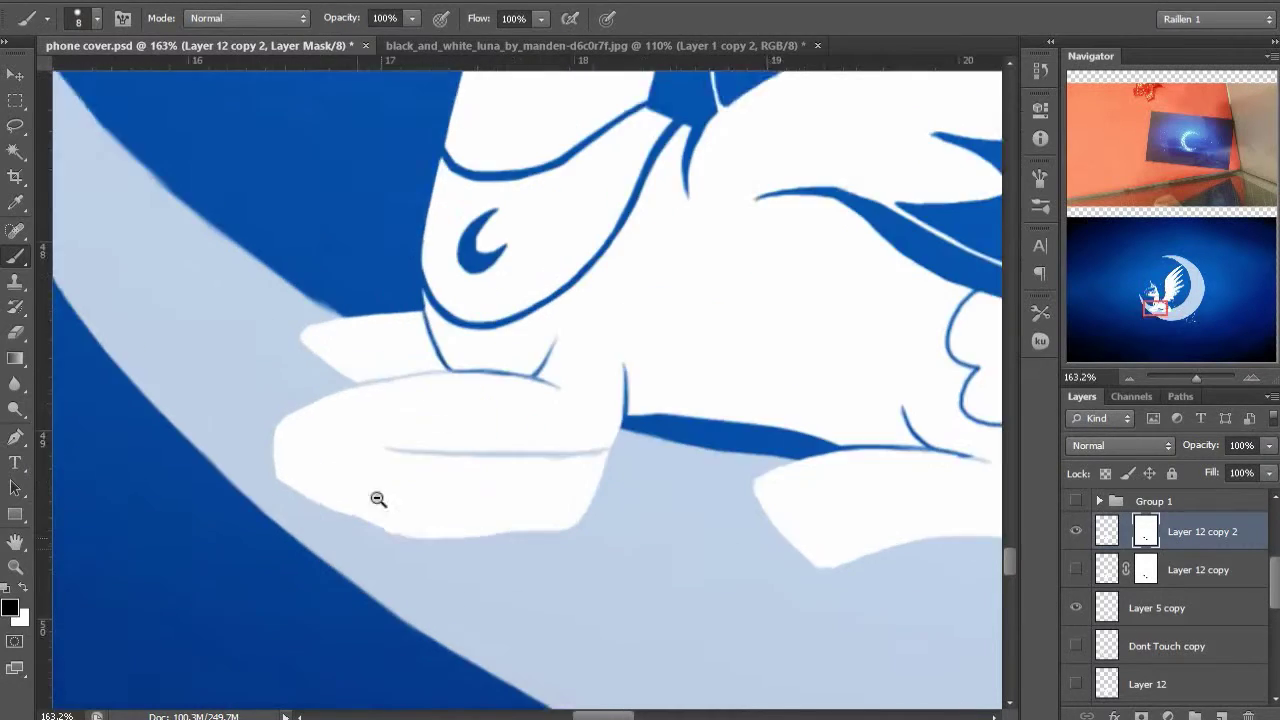
pyautogui.moveTo(381, 510); pyautogui.dragTo(390, 467)
pyautogui.moveTo(300, 470); pyautogui.dragTo(572, 497)
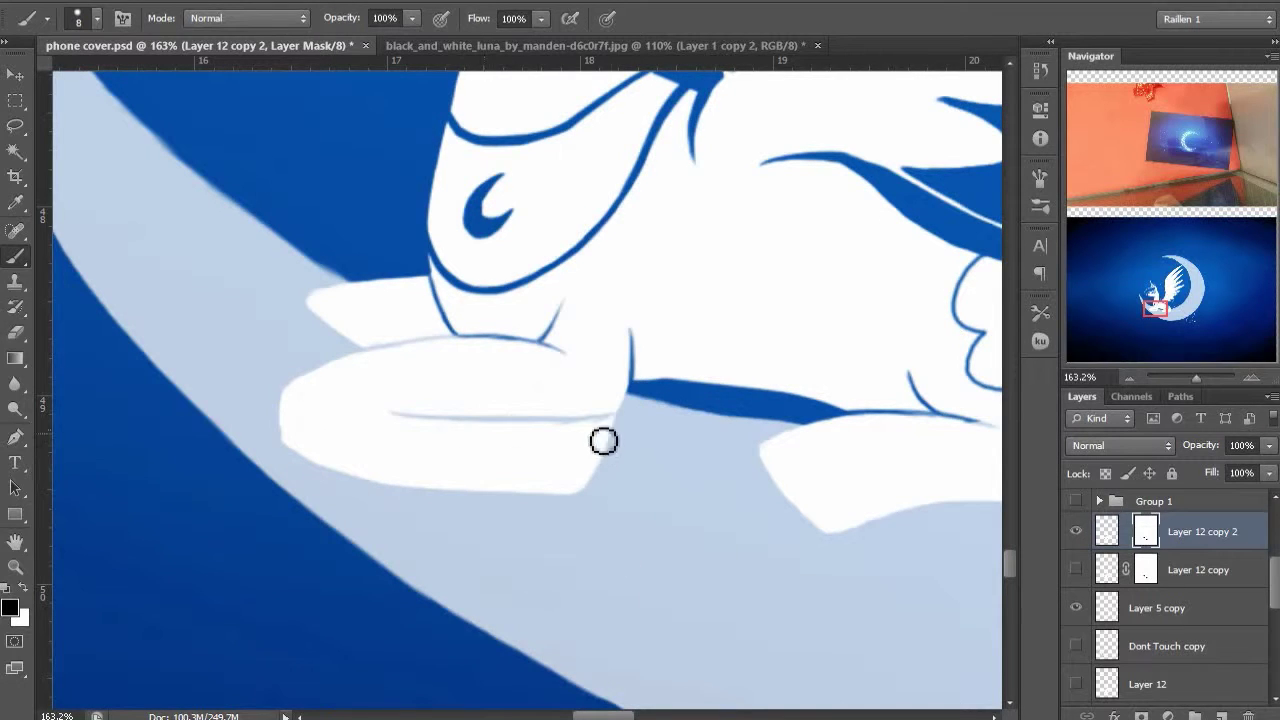
pyautogui.moveTo(593, 432); pyautogui.dragTo(617, 449)
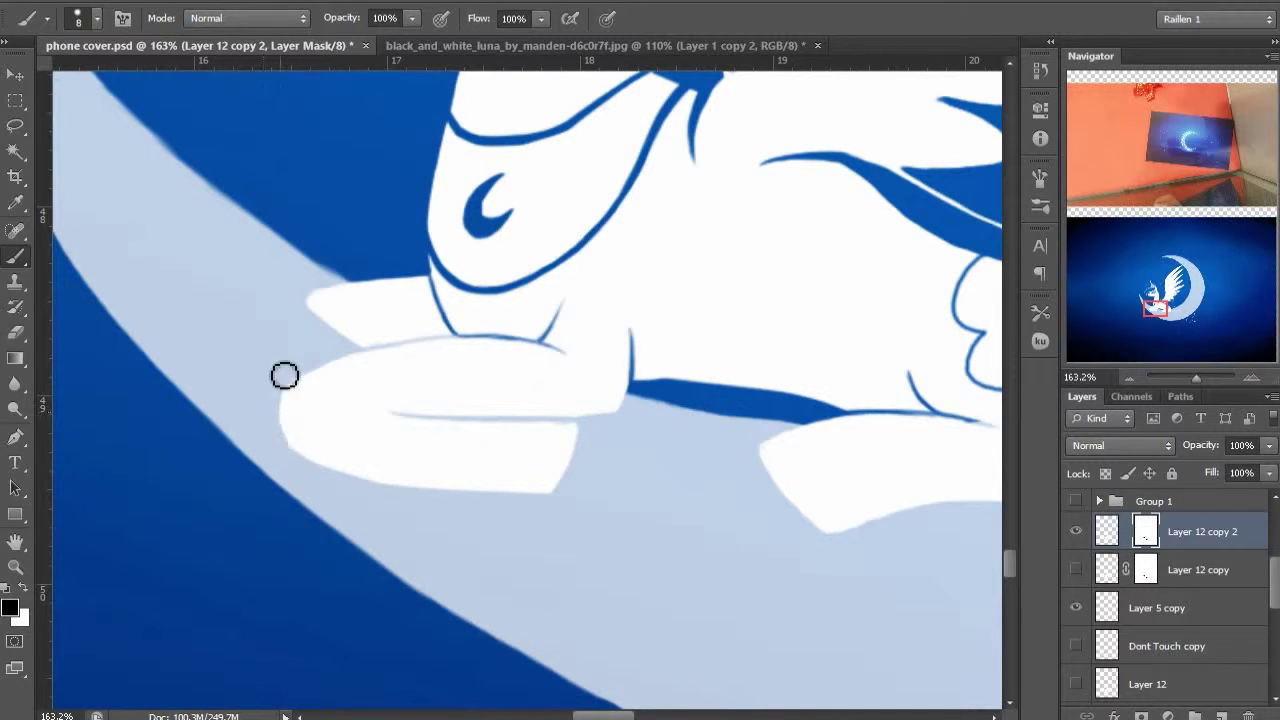
pyautogui.press('x')
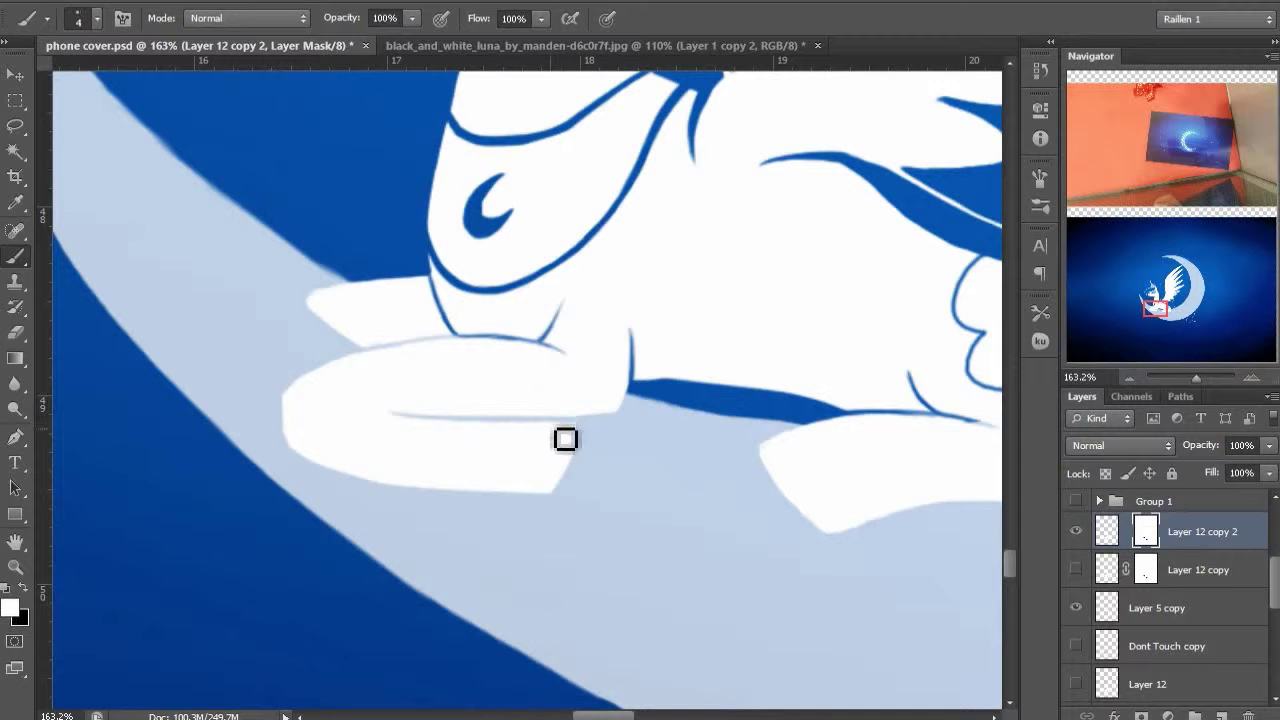
pyautogui.moveTo(577, 435); pyautogui.dragTo(549, 472)
# Refine the front end of the pony's mouth in white at 3 px on Layer 12 copy 3
pyautogui.scroll(-5, 574, 440)
pyautogui.press('[')
pyautogui.press('[')
pyautogui.press('[')
pyautogui.press('[')
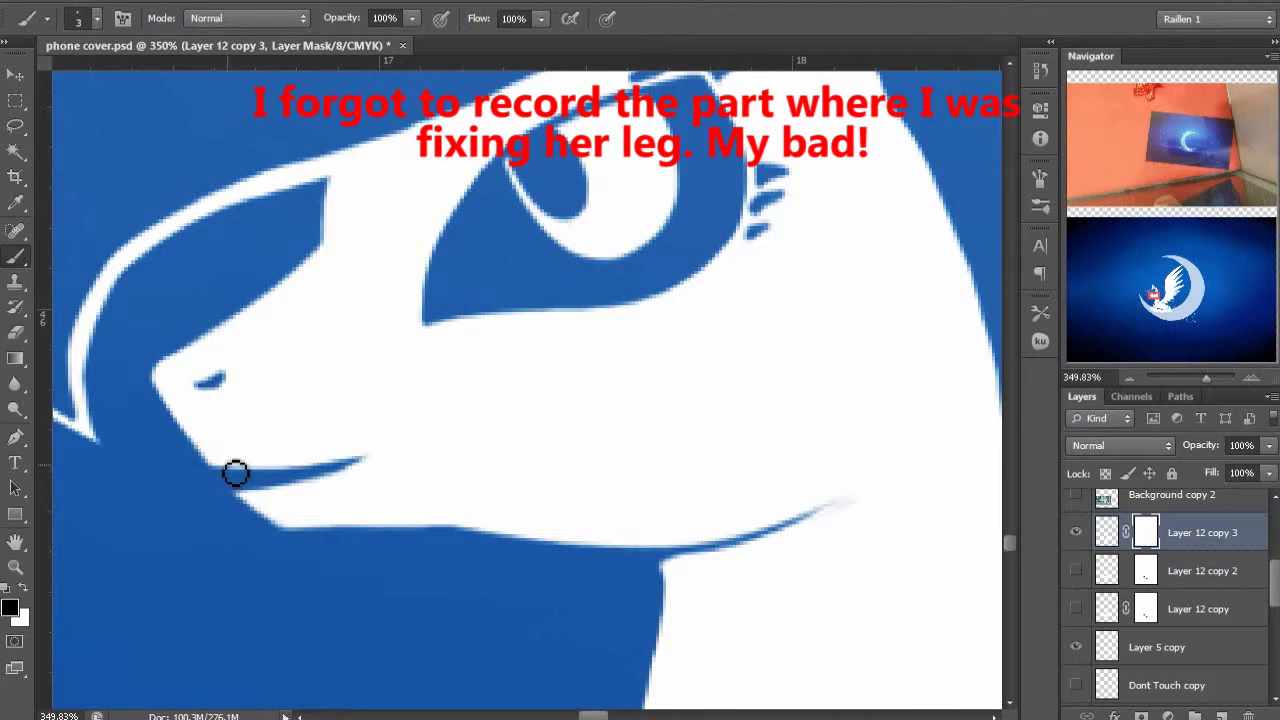
pyautogui.hotkey('ctrl', '2')
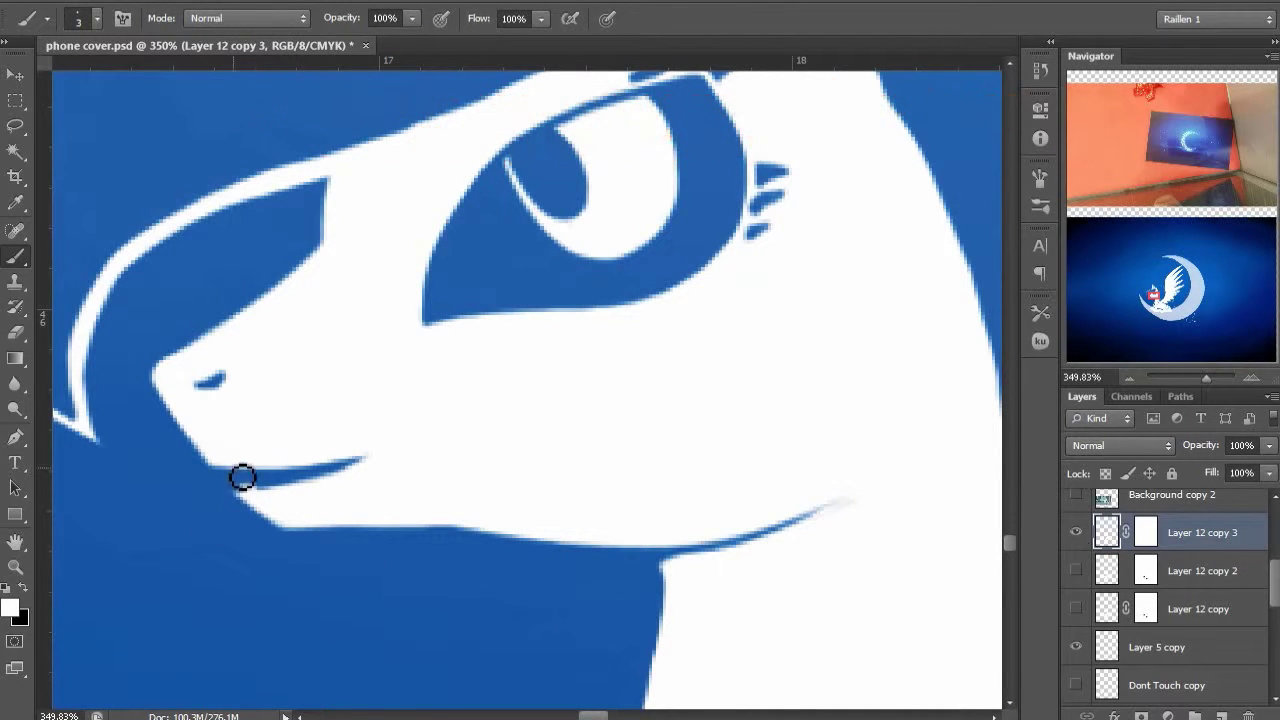
pyautogui.scroll(-6, 380, 515)
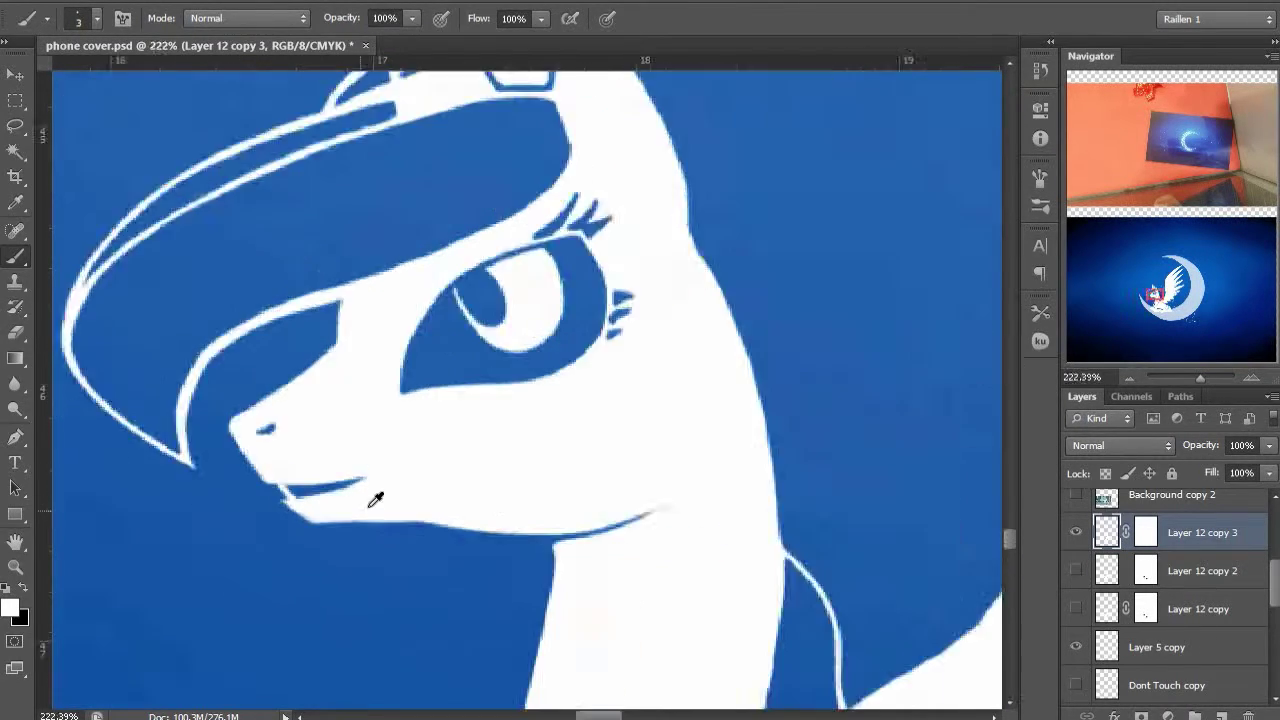
# Smooth the wing's front edge between the shoulder and the mane strand in white at 8 px
pyautogui.scroll(6, 566, 409)
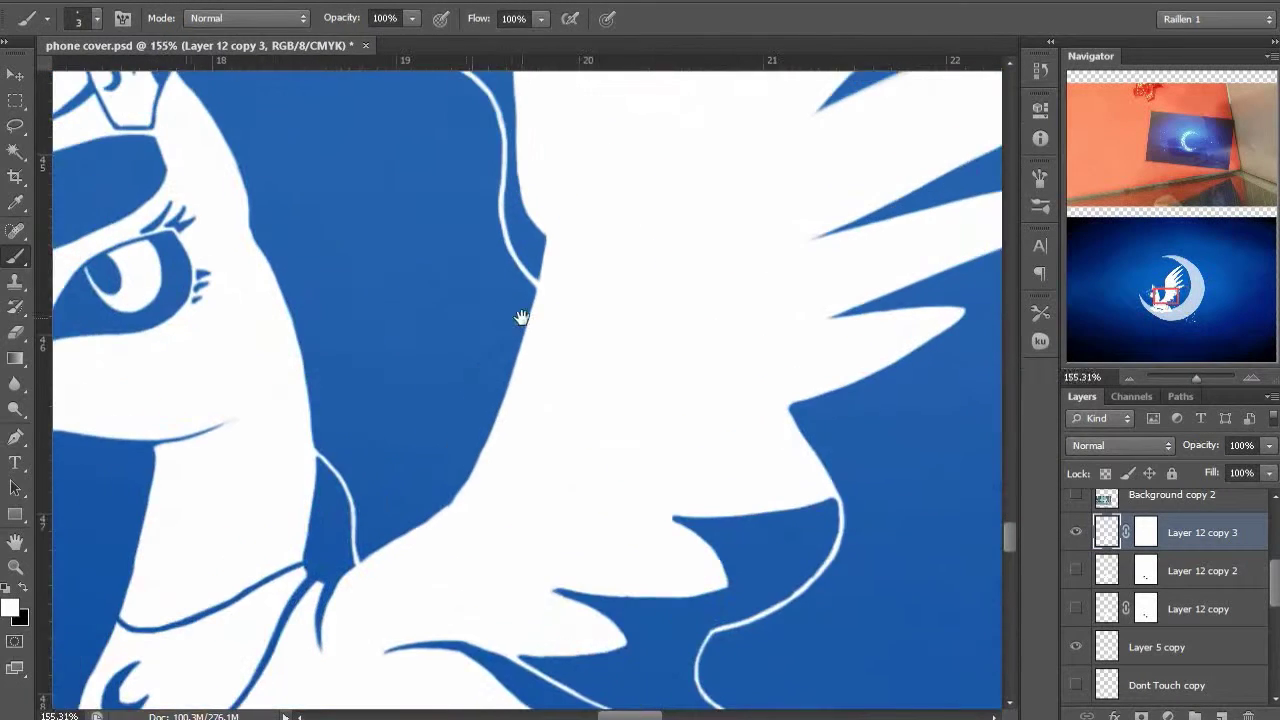
pyautogui.moveTo(357, 549)
pyautogui.mouseDown()
pyautogui.moveTo(343, 554)
pyautogui.moveTo(530, 424)
pyautogui.mouseUp()
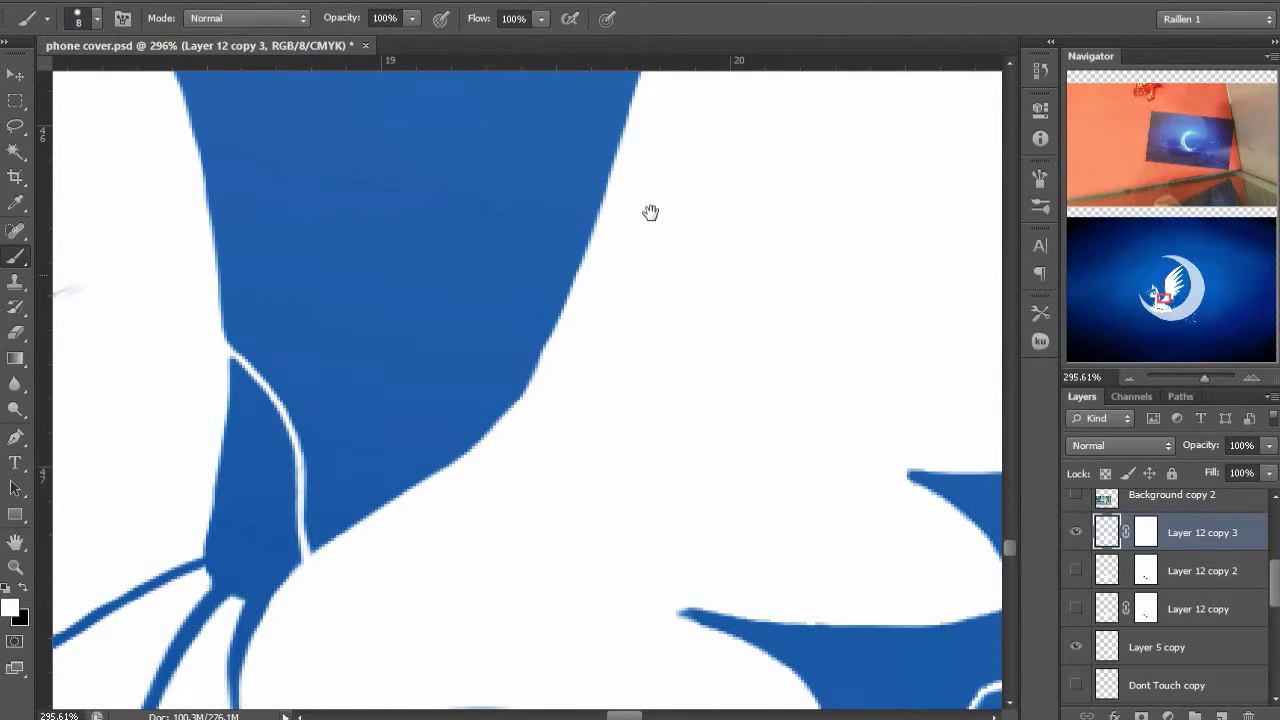
pyautogui.moveTo(651, 211); pyautogui.dragTo(549, 700)
pyautogui.moveTo(529, 317)
pyautogui.mouseDown()
pyautogui.moveTo(571, 550)
pyautogui.moveTo(693, 168)
pyautogui.mouseUp()
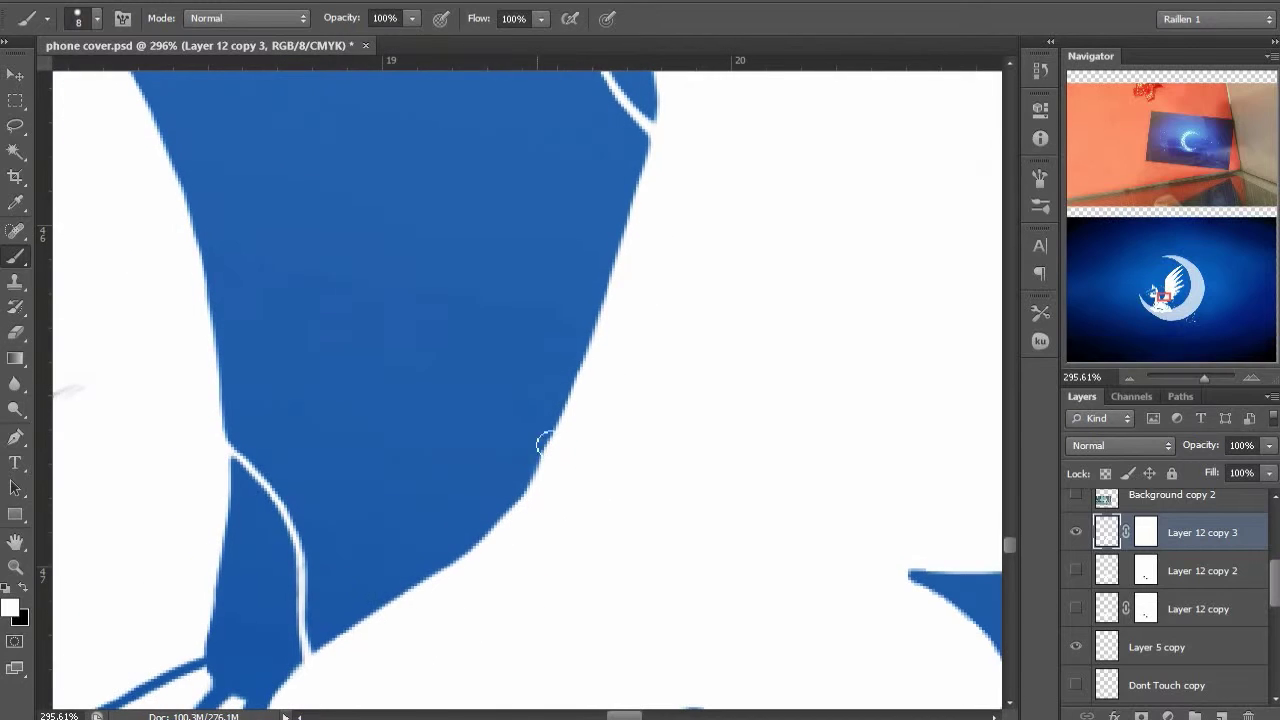
pyautogui.moveTo(546, 443)
pyautogui.mouseDown()
pyautogui.moveTo(571, 435)
pyautogui.moveTo(619, 314)
pyautogui.moveTo(563, 422)
pyautogui.mouseUp()
pyautogui.moveTo(601, 236); pyautogui.dragTo(534, 474)
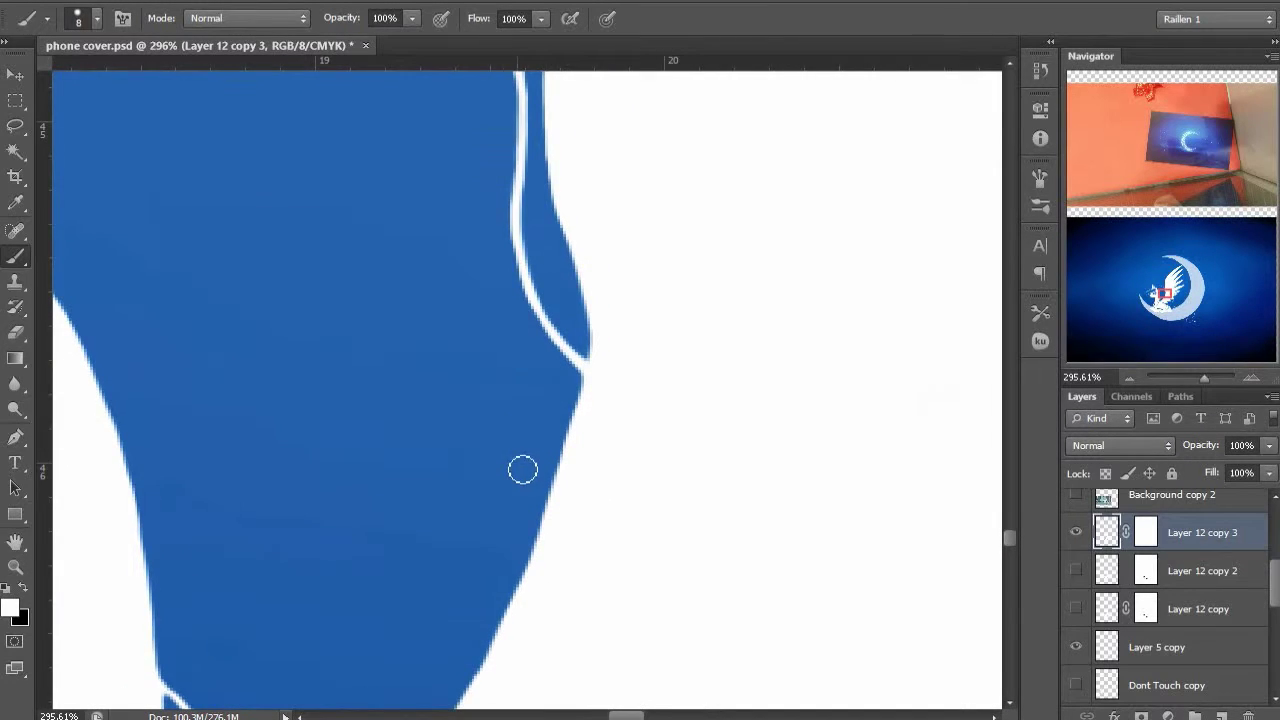
pyautogui.moveTo(533, 412); pyautogui.dragTo(638, 162)
# Separate the thin mane strands from the wing's edge and lower feathers with black at 8 and 4 px on the layer mask
pyautogui.click(1140, 533)
pyautogui.moveTo(624, 216); pyautogui.dragTo(593, 330)
pyautogui.moveTo(641, 223); pyautogui.dragTo(647, 225)
pyautogui.scroll(-6, 637, 259)
pyautogui.hscroll(8, 699, 368)
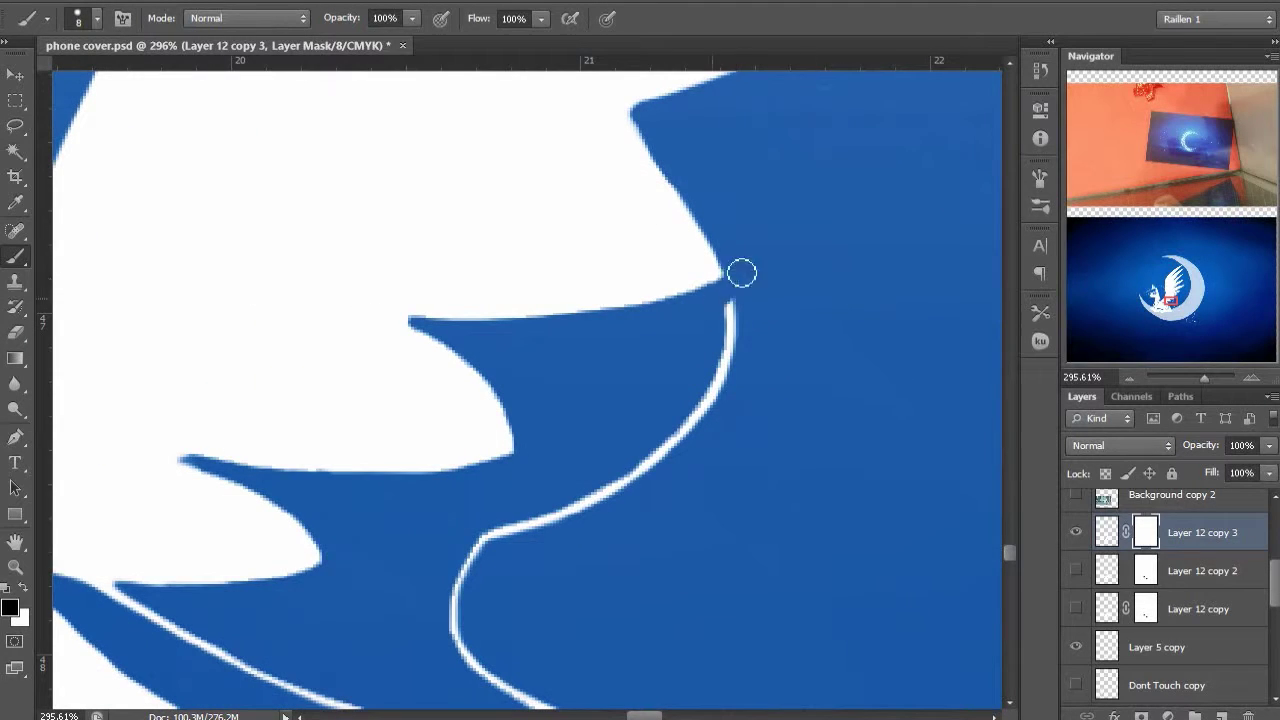
pyautogui.scroll(-2, 631, 336)
pyautogui.hscroll(-4, 600, 380)
pyautogui.press('[')
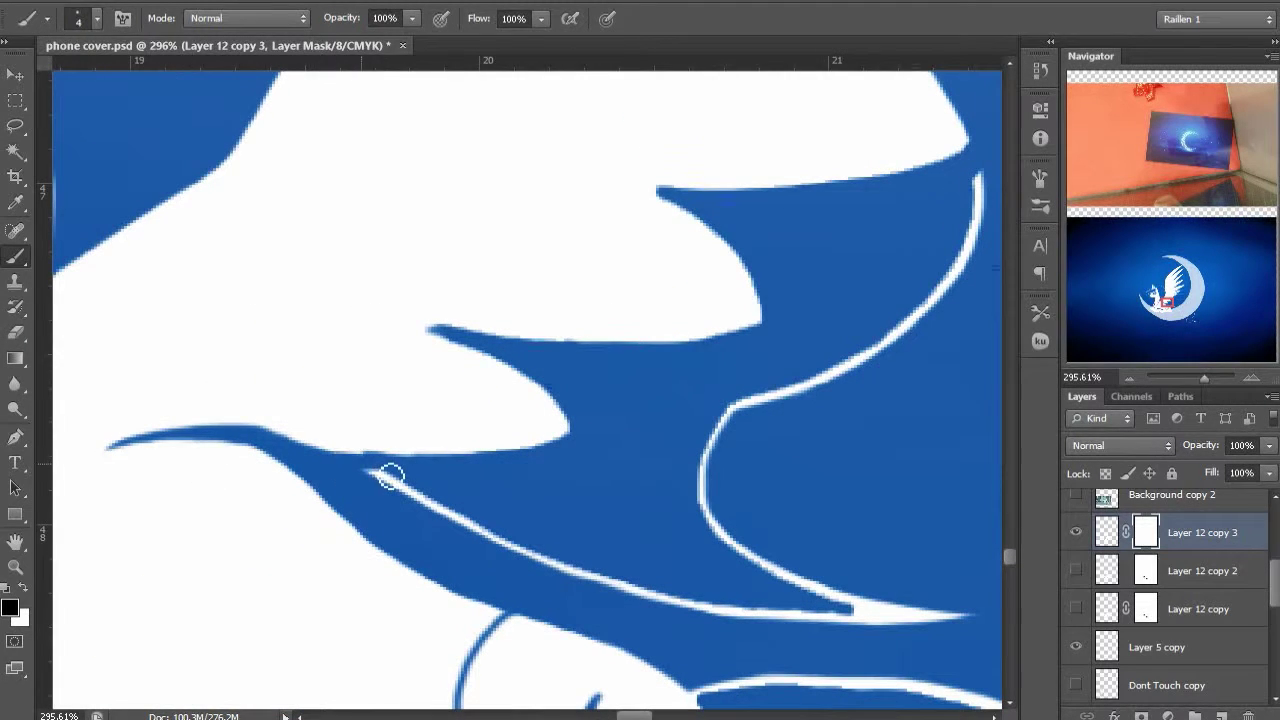
# Draw a 3 px white contour line around the lowest feather, offset from its edge and starting at the strand's end
pyautogui.click(1106, 532)
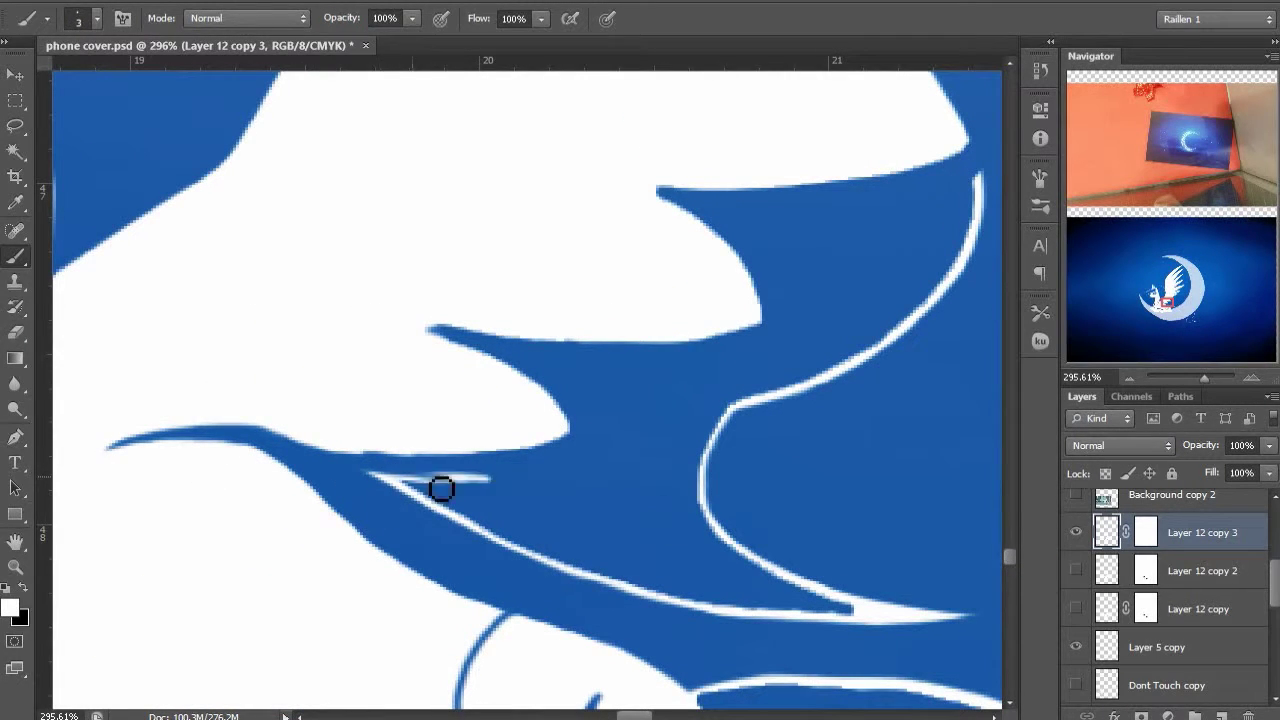
pyautogui.moveTo(442, 489); pyautogui.dragTo(510, 488)
pyautogui.click(1146, 532)
pyautogui.press('x')
pyautogui.hotkey('ctrl', '2')
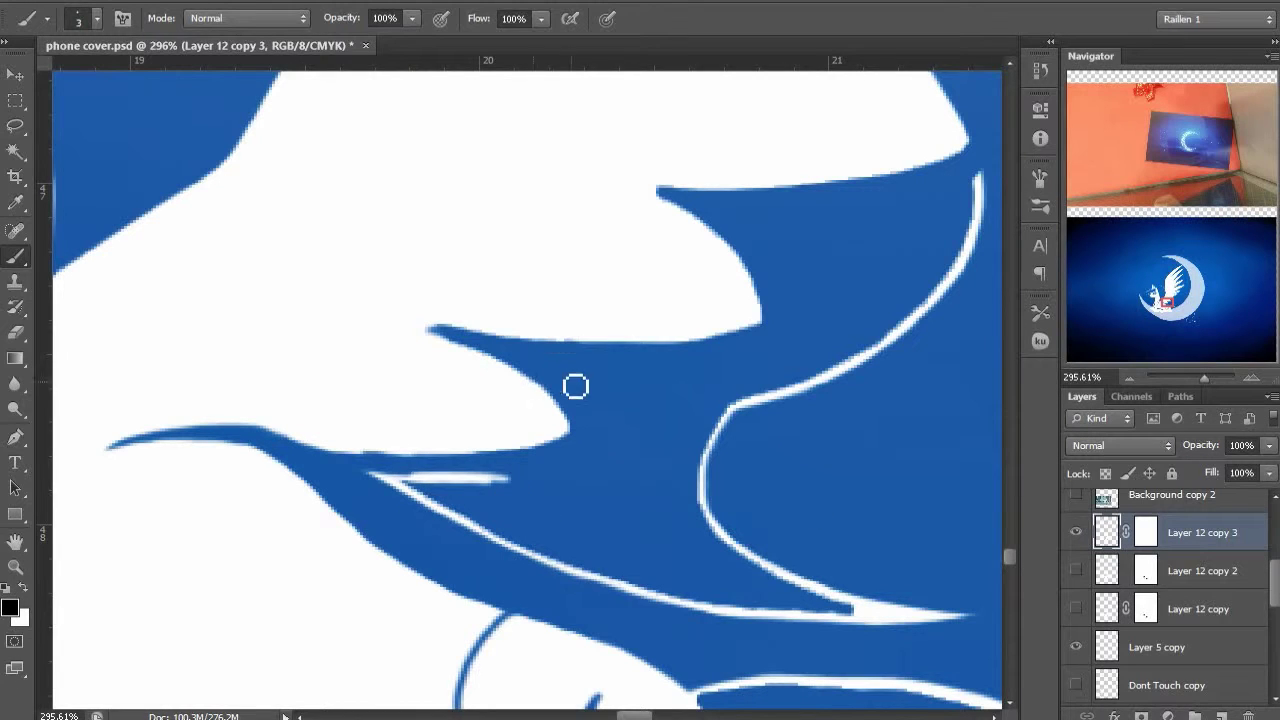
pyautogui.moveTo(549, 379); pyautogui.dragTo(588, 420)
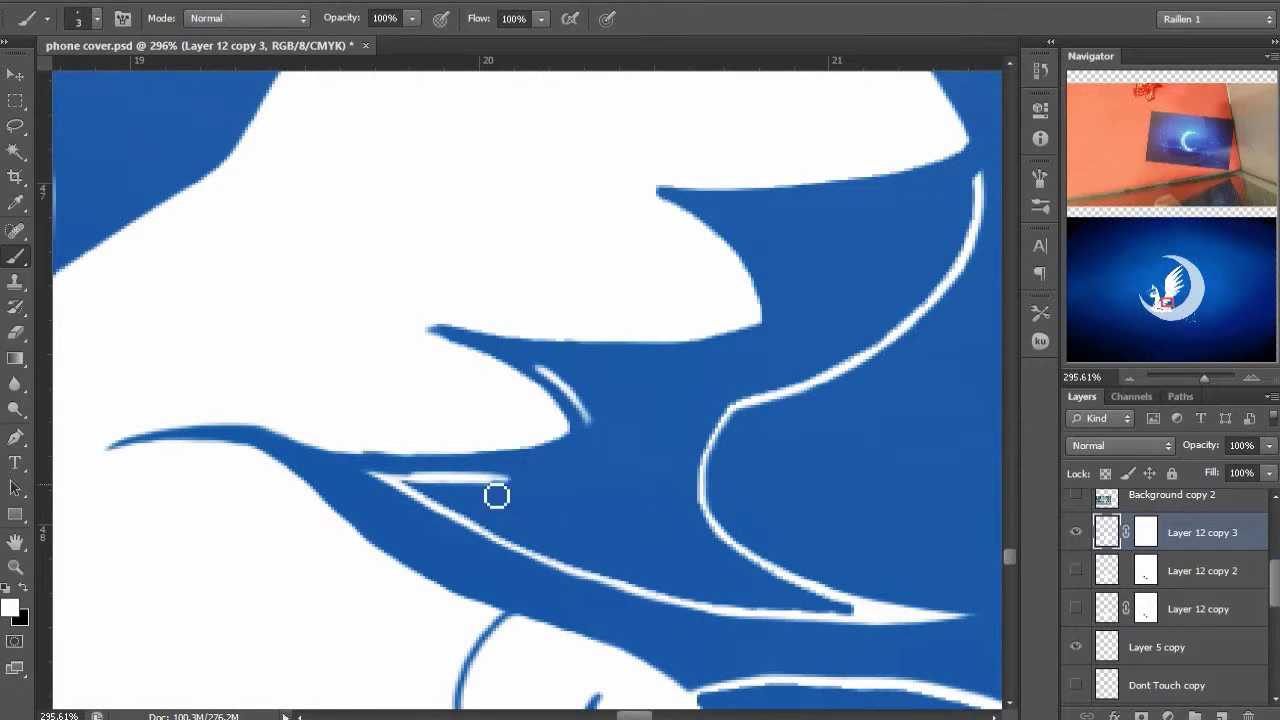
pyautogui.moveTo(496, 490); pyautogui.dragTo(592, 457)
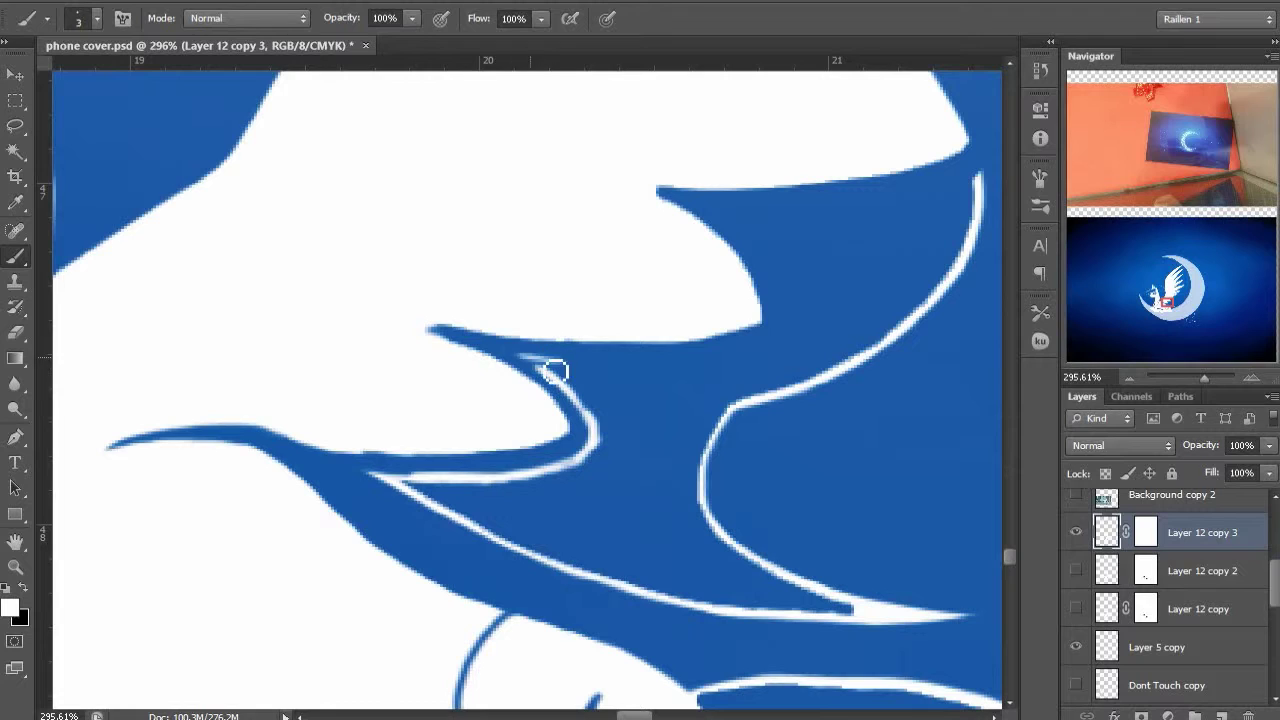
pyautogui.moveTo(578, 373)
pyautogui.mouseDown()
pyautogui.moveTo(542, 371)
pyautogui.moveTo(599, 435)
pyautogui.moveTo(591, 468)
pyautogui.mouseUp()
# Continue the 3 px white contour around the next feather up to the outer strand and tidy their joint on the layer mask
pyautogui.press('space')
pyautogui.moveTo(737, 232); pyautogui.dragTo(547, 402)
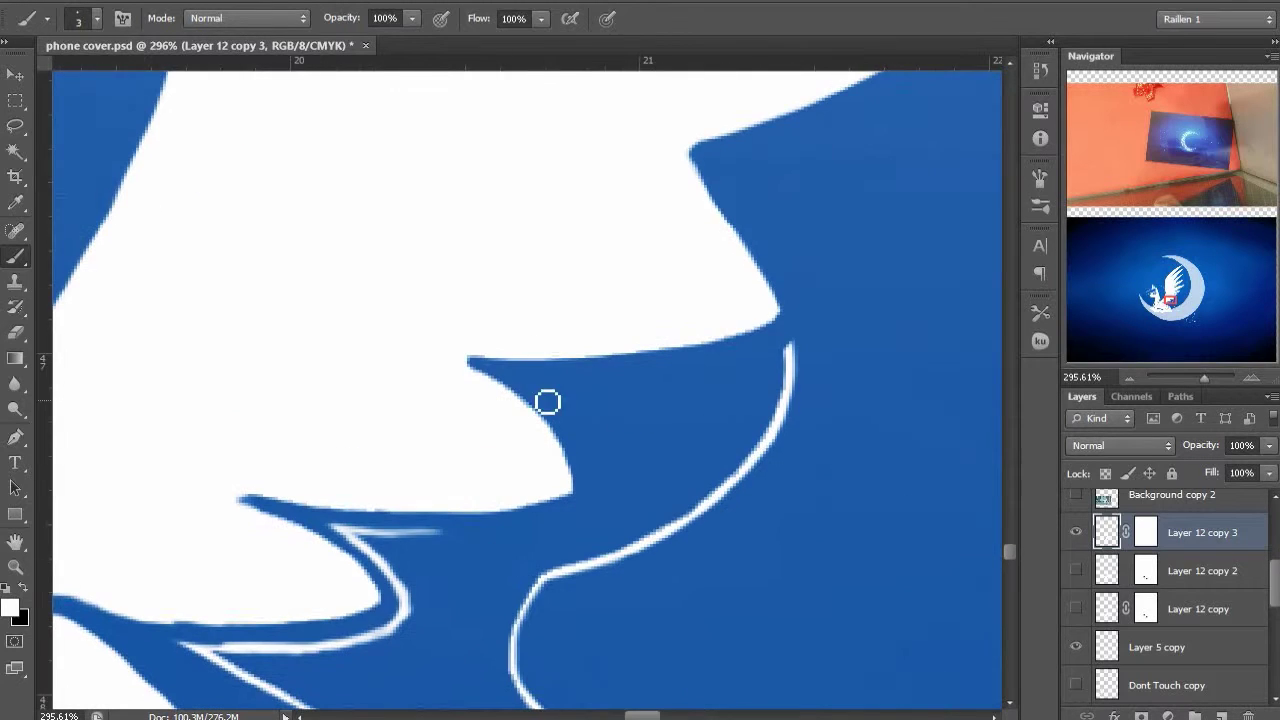
pyautogui.moveTo(633, 387); pyautogui.dragTo(724, 374)
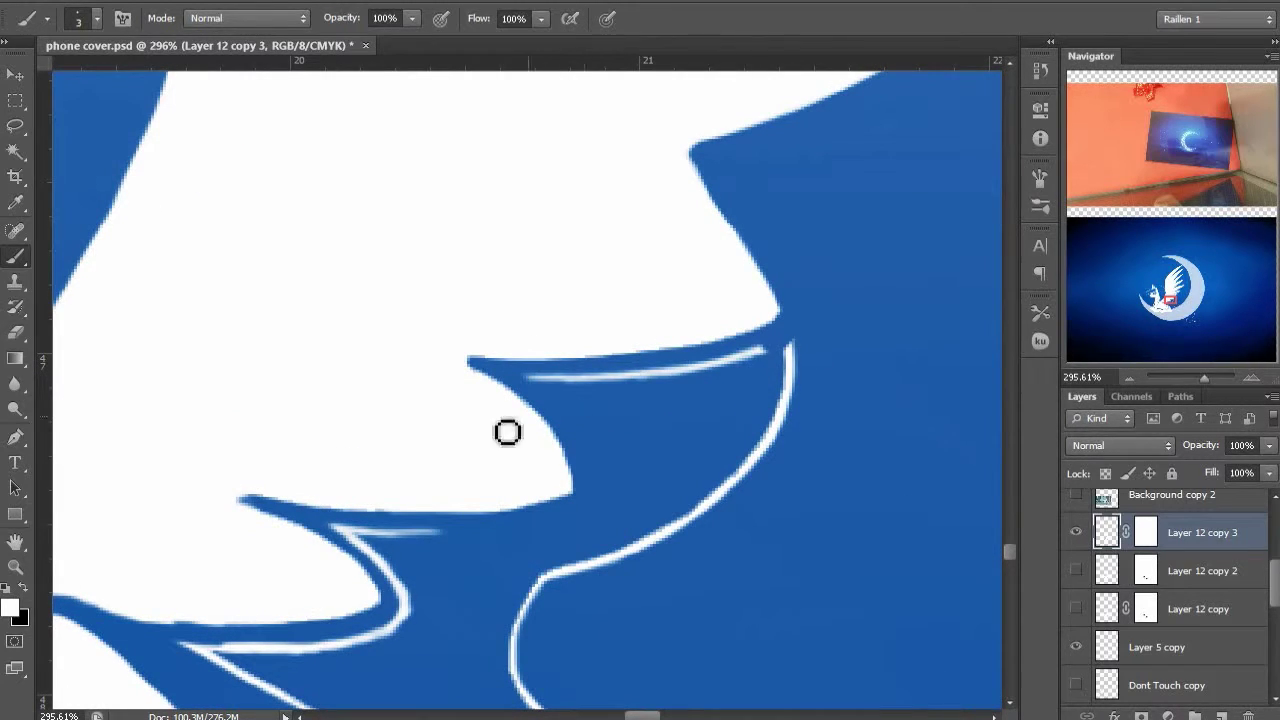
pyautogui.moveTo(453, 542); pyautogui.dragTo(557, 529)
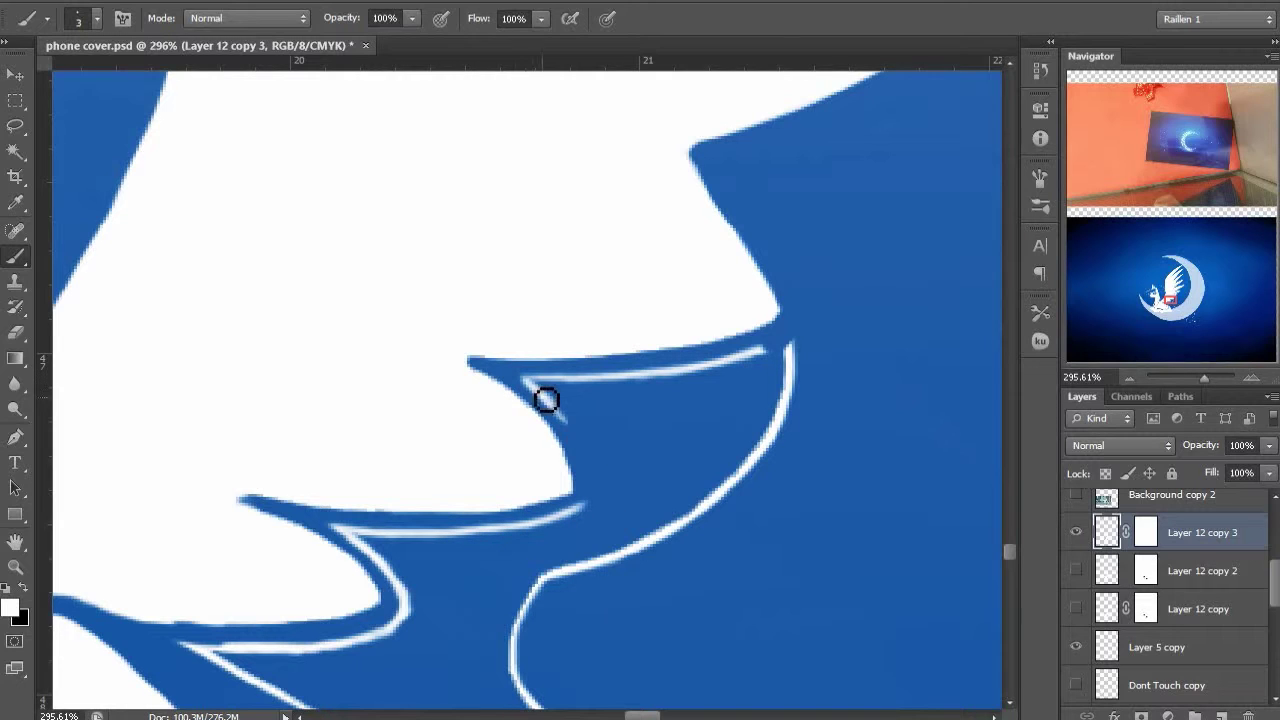
pyautogui.moveTo(546, 400)
pyautogui.mouseDown()
pyautogui.moveTo(587, 452)
pyautogui.moveTo(588, 513)
pyautogui.mouseUp()
pyautogui.hotkey('ctrl', '\\')
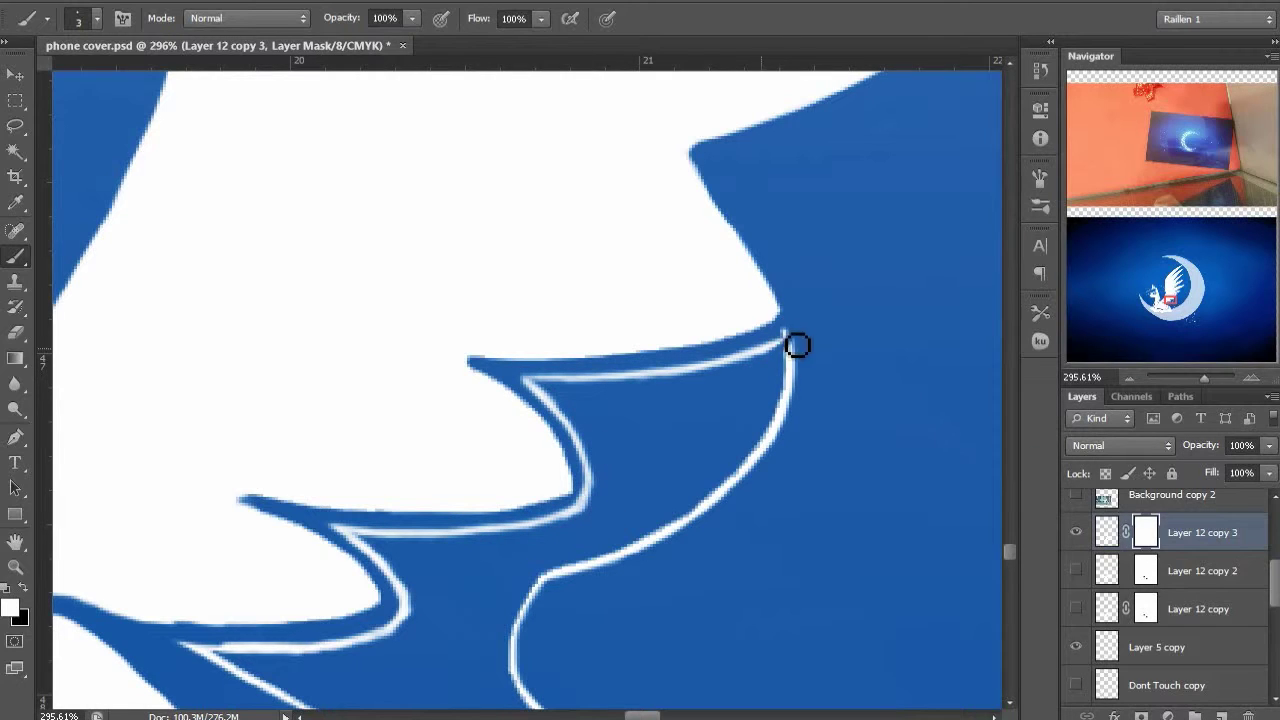
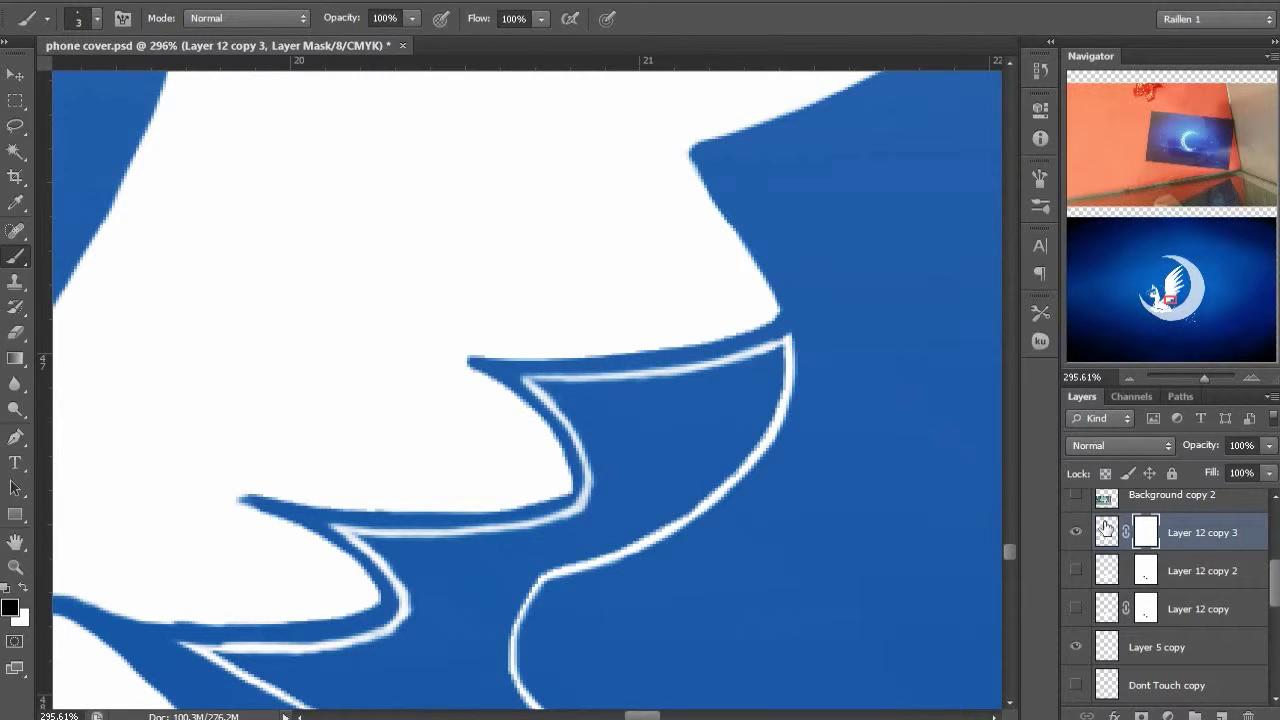
pyautogui.press('x')
# Draw a 3 px white contour along the wing's front edge, joining the short neck strand to the mane's outer strand
pyautogui.scroll(-5, 734, 444)
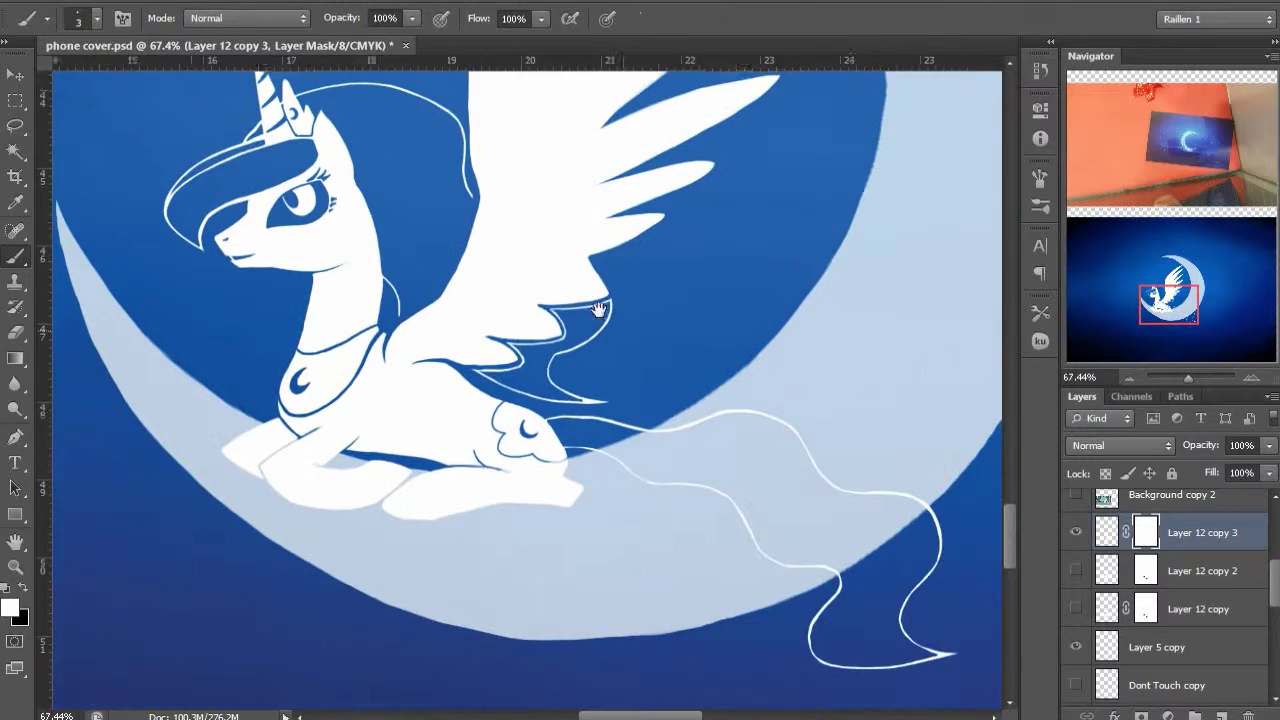
pyautogui.scroll(5, 585, 352)
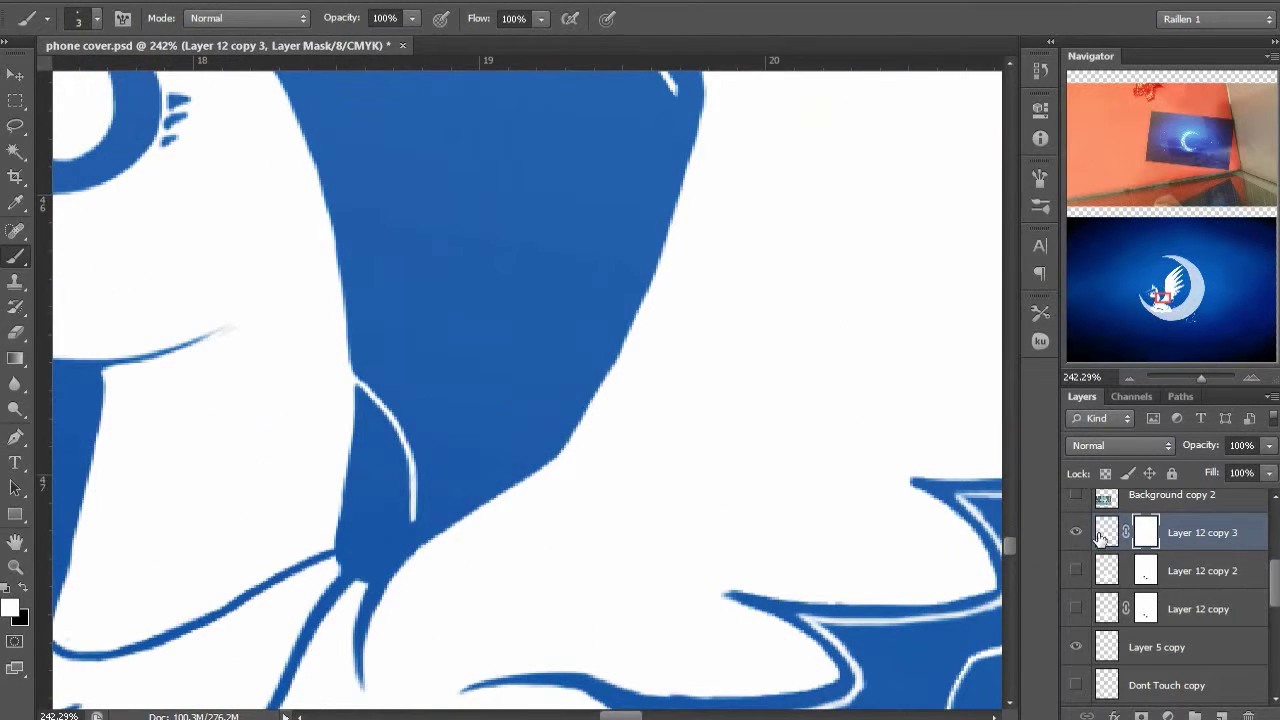
pyautogui.hotkey('ctrl', '2')
pyautogui.hotkey('ctrl', 'z')
pyautogui.moveTo(413, 519); pyautogui.dragTo(533, 450)
pyautogui.scroll(2, 690, 210)
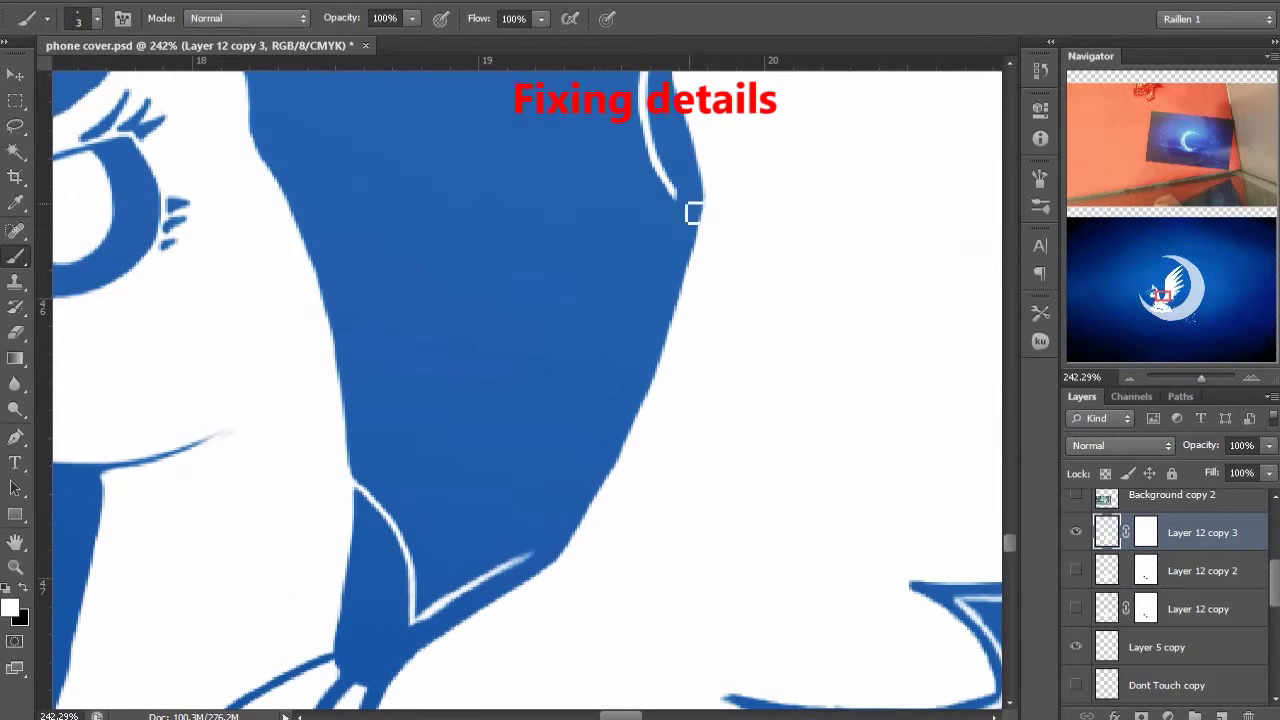
pyautogui.moveTo(688, 213); pyautogui.dragTo(655, 325)
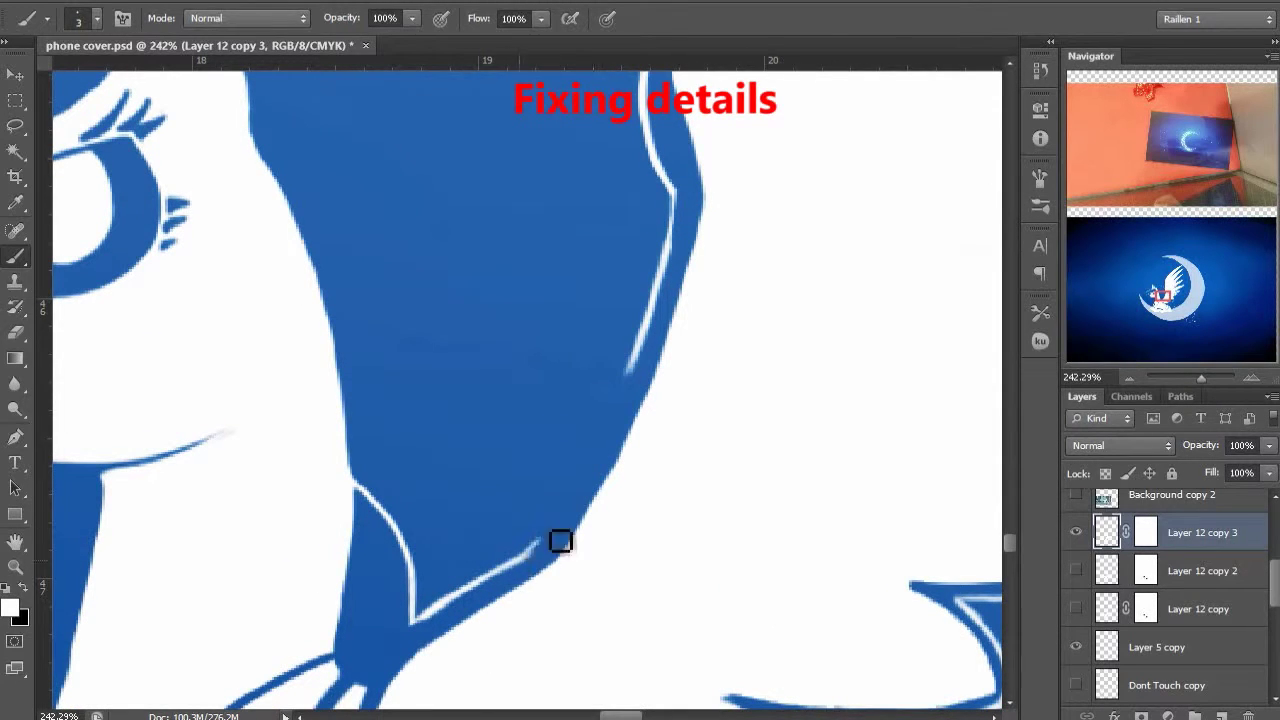
pyautogui.moveTo(560, 541); pyautogui.dragTo(606, 474)
pyautogui.moveTo(640, 385); pyautogui.dragTo(603, 444)
pyautogui.click(1146, 532)
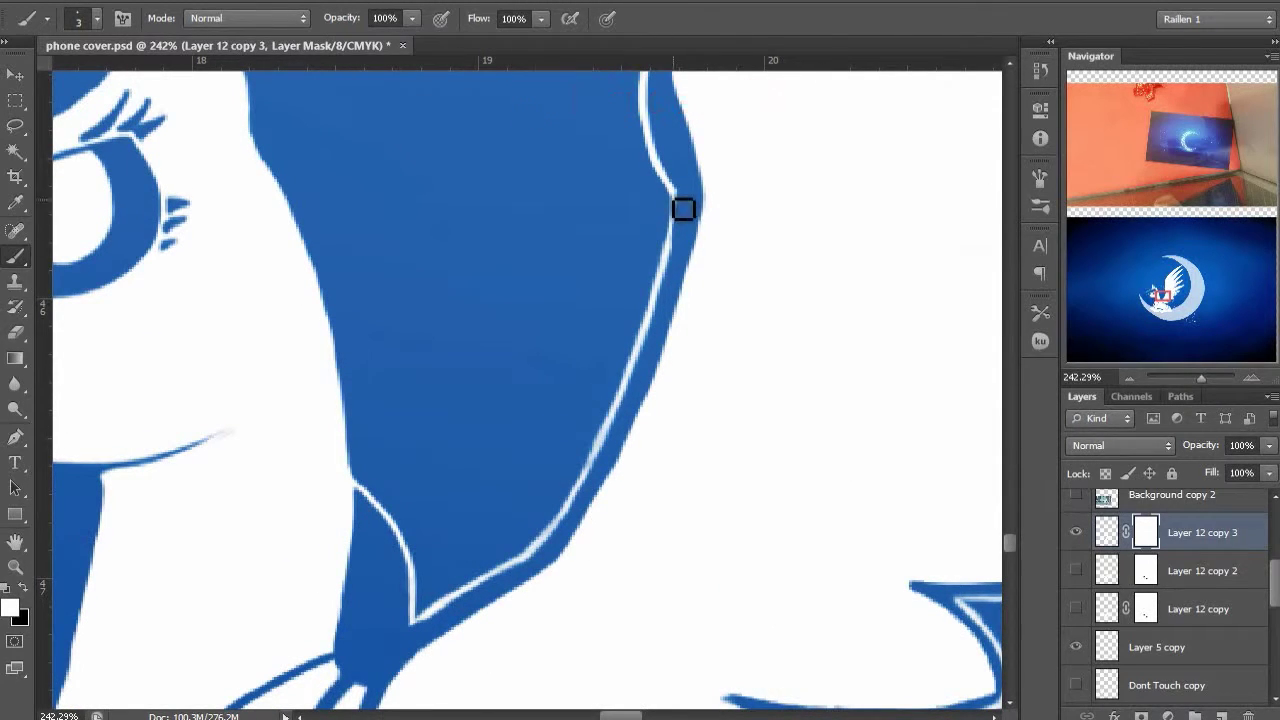
pyautogui.hotkey('ctrl', '0')
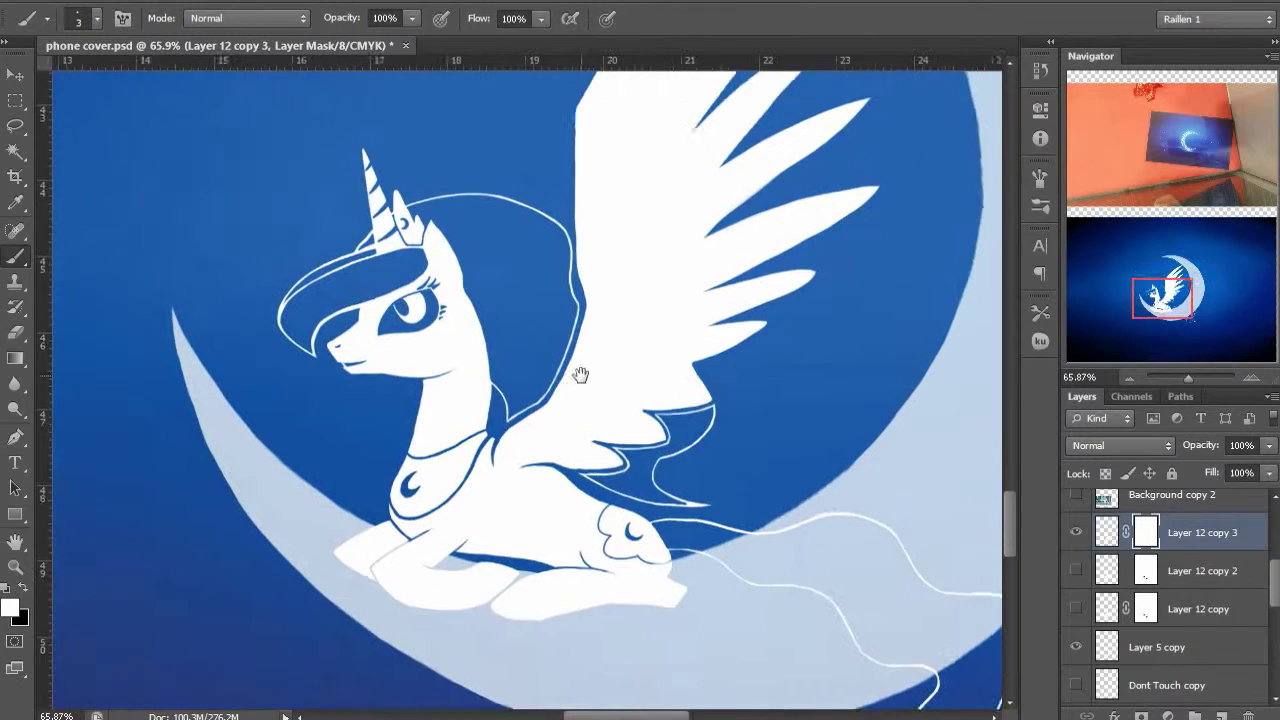
# Show the Dont Touch copy reference drawing and make Layer 12 copy 3 active again
pyautogui.scroll(-2, 1116, 612)
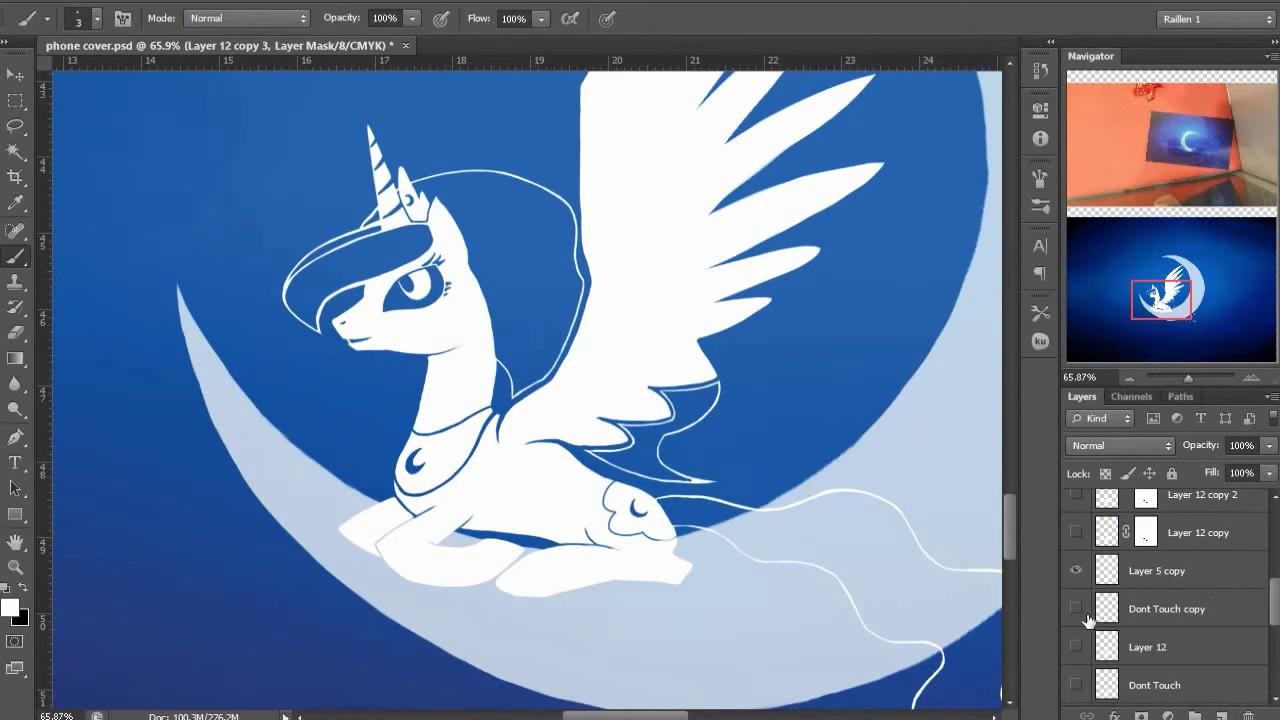
pyautogui.click(1076, 609)
pyautogui.click(1150, 609)
pyautogui.moveTo(414, 464); pyautogui.dragTo(731, 379)
pyautogui.scroll(2, 1181, 554)
pyautogui.click(1160, 537)
pyautogui.scroll(5, 695, 443)
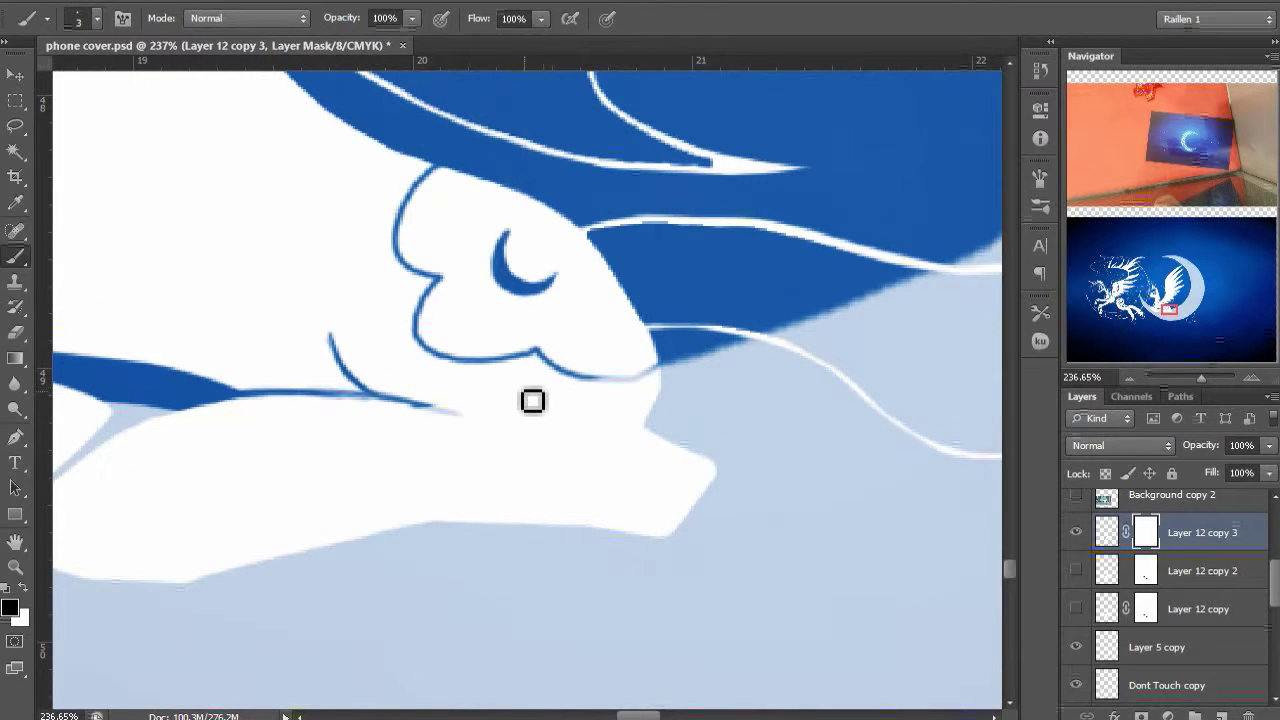
# Draw three small oval spots below the crescent emblem on the flank with 3 px black on the layer mask
pyautogui.moveTo(517, 385); pyautogui.dragTo(539, 388)
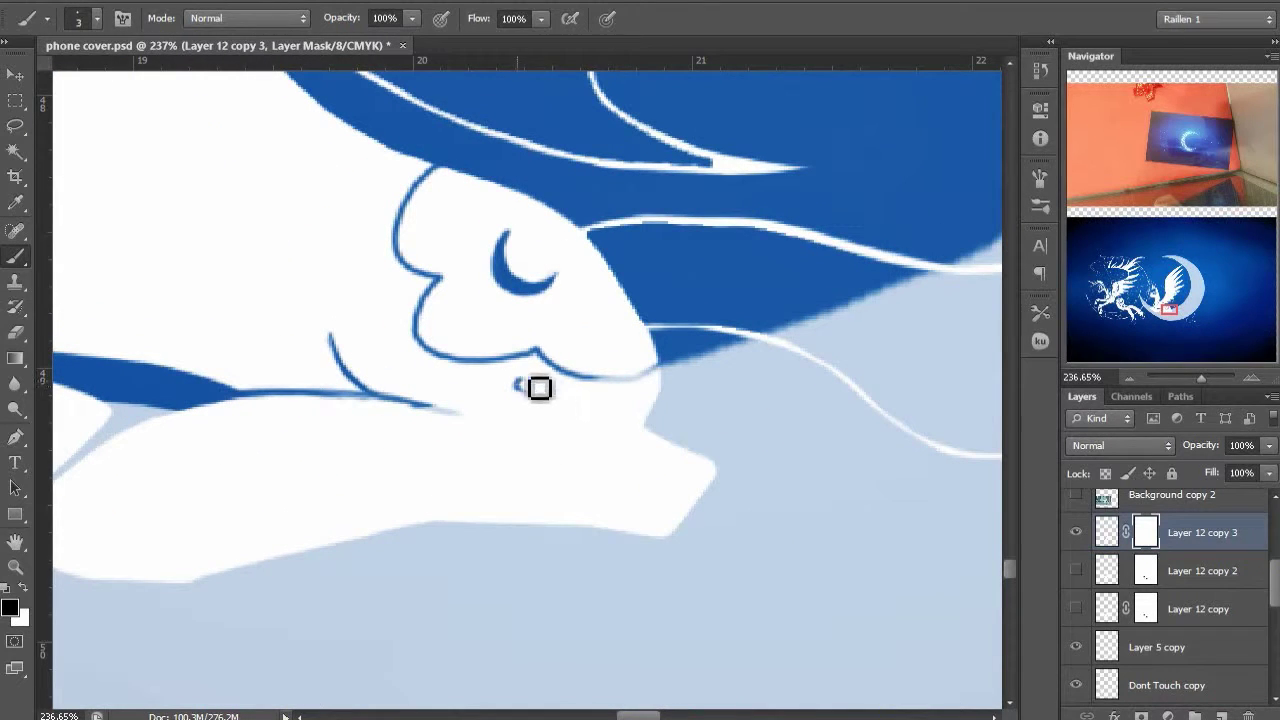
pyautogui.moveTo(588, 422)
pyautogui.mouseDown()
pyautogui.moveTo(572, 404)
pyautogui.moveTo(624, 422)
pyautogui.mouseUp()
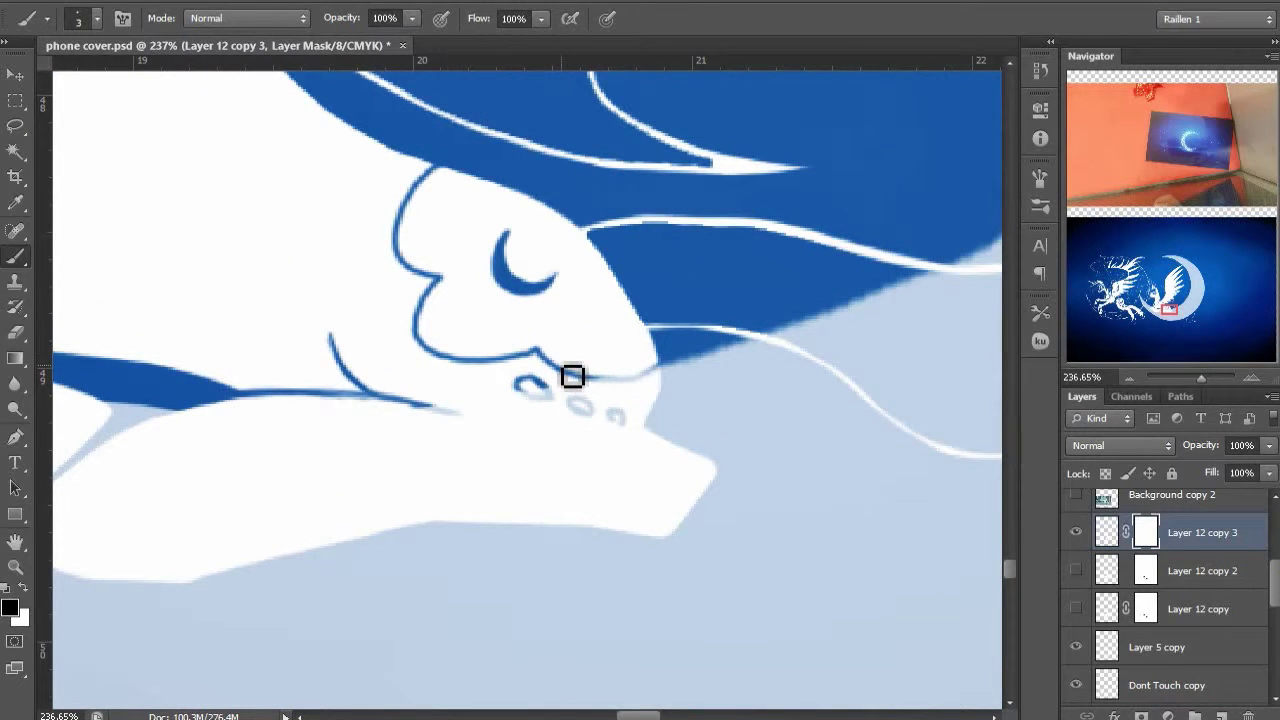
pyautogui.moveTo(266, 487); pyautogui.dragTo(622, 399)
# Draw jagged fetlock lines across the folded front and hind legs with 3 px black on the mask
pyautogui.scroll(-4, 680, 400)
pyautogui.moveTo(860, 420); pyautogui.dragTo(674, 383)
pyautogui.scroll(5, 636, 400)
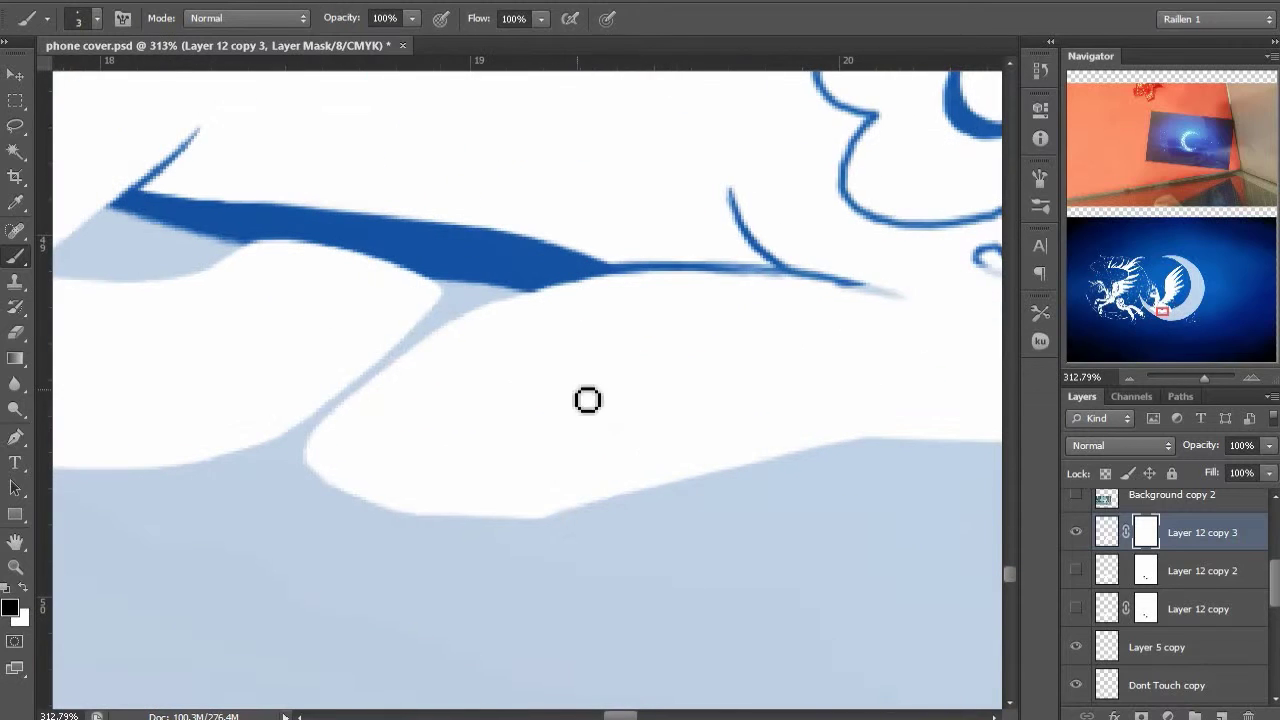
pyautogui.moveTo(450, 328)
pyautogui.mouseDown()
pyautogui.moveTo(516, 328)
pyautogui.moveTo(479, 448)
pyautogui.moveTo(479, 411)
pyautogui.moveTo(528, 410)
pyautogui.moveTo(569, 485)
pyautogui.moveTo(517, 427)
pyautogui.moveTo(640, 492)
pyautogui.mouseUp()
pyautogui.moveTo(366, 440); pyautogui.dragTo(687, 459)
pyautogui.moveTo(514, 298)
pyautogui.mouseDown()
pyautogui.moveTo(640, 322)
pyautogui.moveTo(669, 375)
pyautogui.moveTo(640, 434)
pyautogui.mouseUp()
pyautogui.moveTo(634, 483)
pyautogui.mouseDown()
pyautogui.moveTo(623, 469)
pyautogui.moveTo(502, 509)
pyautogui.mouseUp()
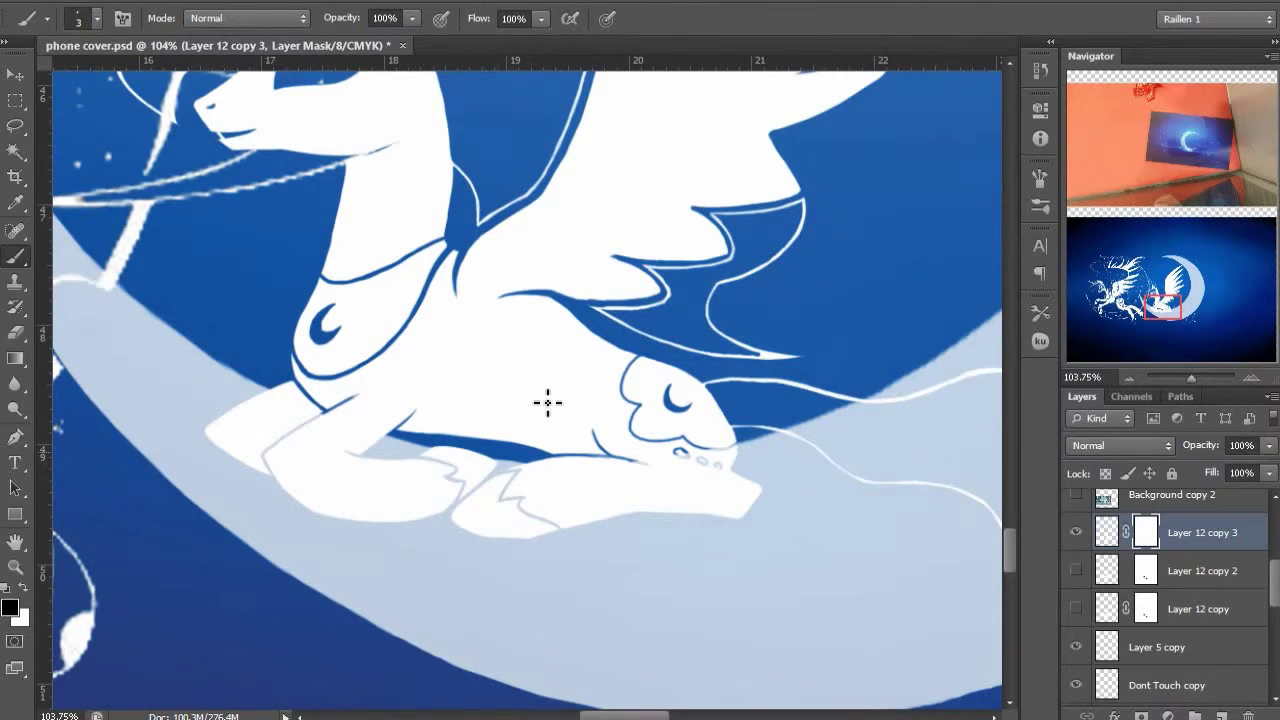
# Compare the silhouette's legs, eye and wing with the reference drawing's details and wing markings
pyautogui.scroll(-2, 548, 403)
pyautogui.moveTo(587, 275); pyautogui.dragTo(749, 286)
pyautogui.scroll(-3, 740, 290)
pyautogui.moveTo(660, 403)
pyautogui.mouseDown()
pyautogui.moveTo(643, 446)
pyautogui.moveTo(657, 427)
pyautogui.mouseUp()
pyautogui.scroll(3, 657, 427)
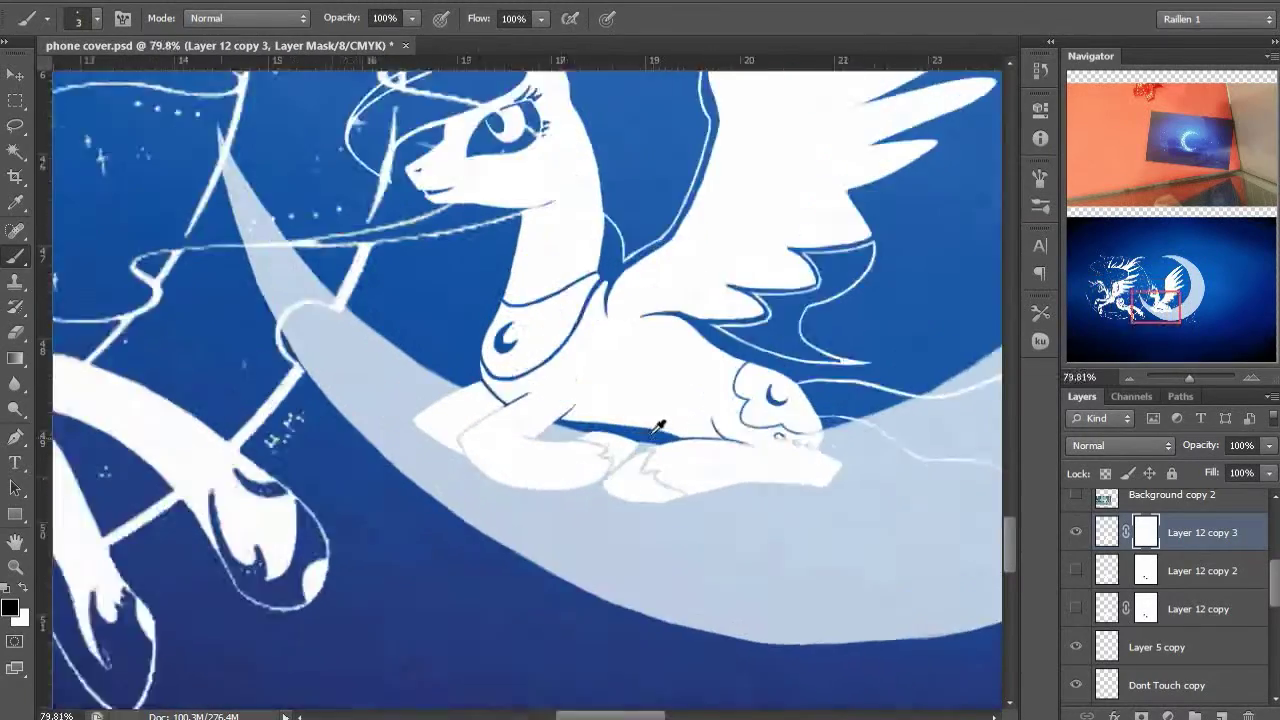
pyautogui.scroll(2, 658, 428)
pyautogui.scroll(5, 620, 314)
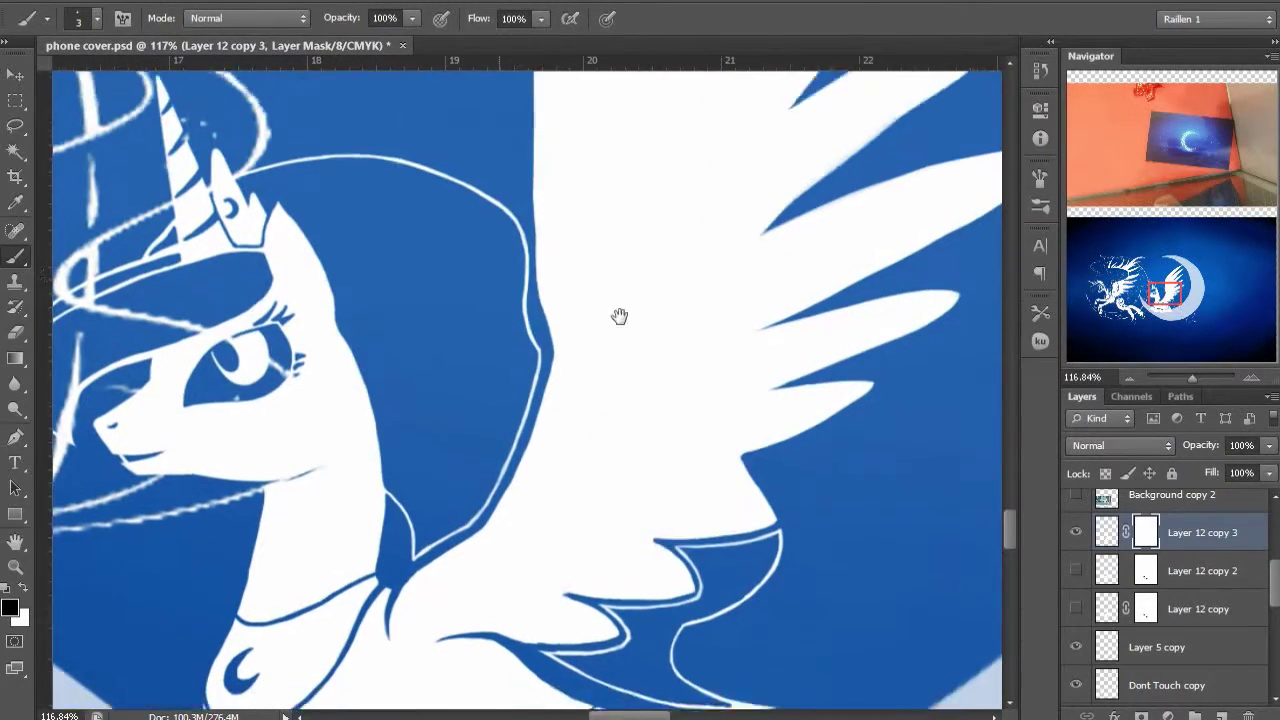
pyautogui.scroll(5, 400, 384)
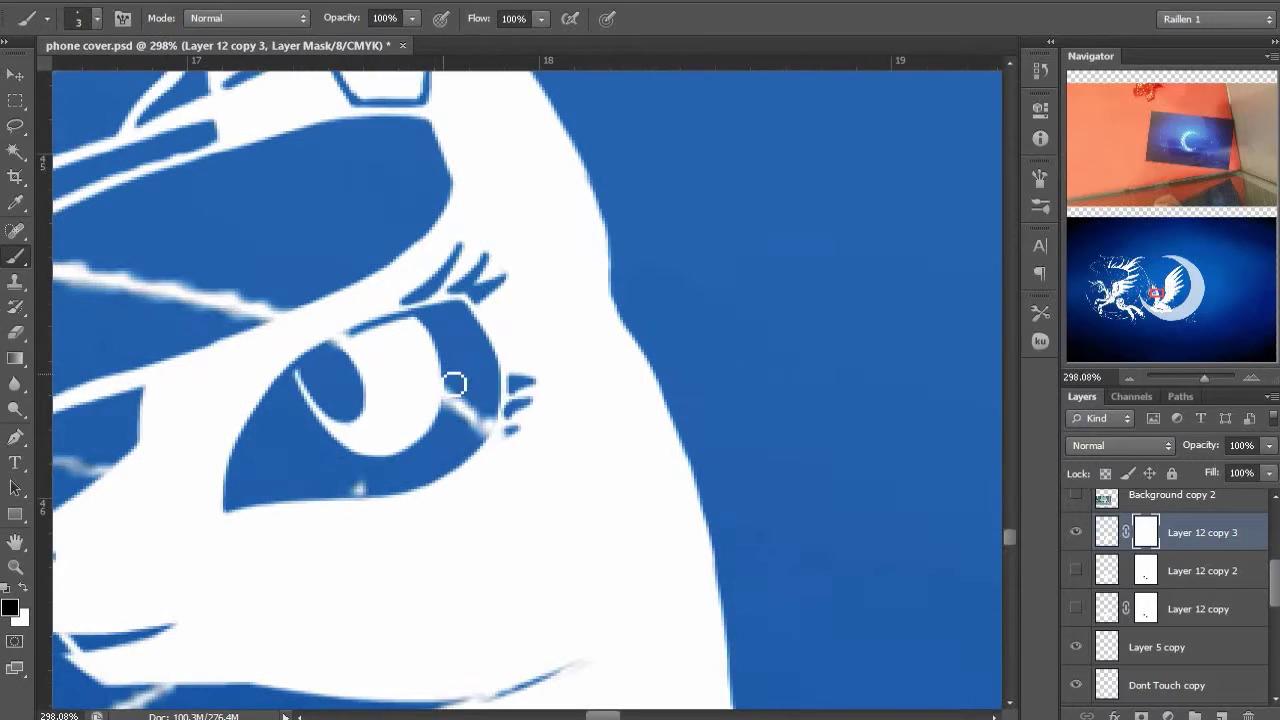
pyautogui.hotkey('ctrl', 'z')
pyautogui.scroll(-9, 452, 418)
pyautogui.moveTo(187, 378)
pyautogui.mouseDown()
pyautogui.moveTo(734, 420)
pyautogui.moveTo(363, 416)
pyautogui.mouseUp()
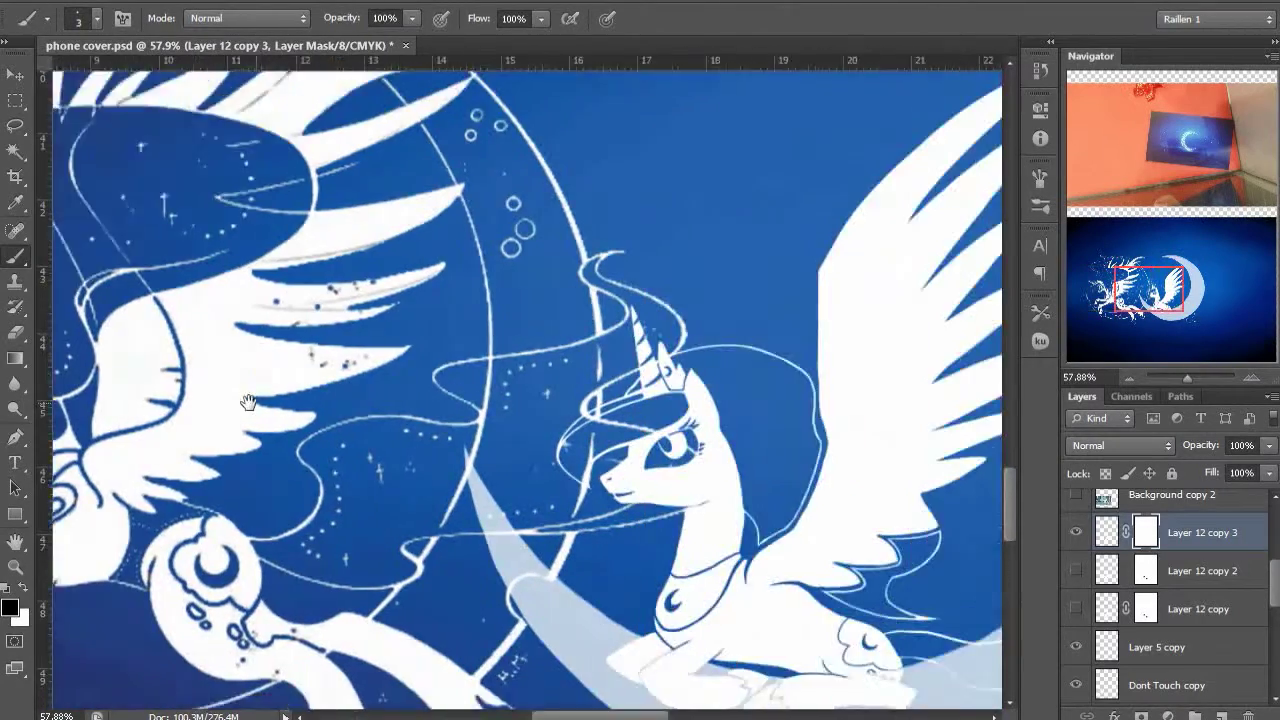
pyautogui.moveTo(807, 368); pyautogui.dragTo(588, 489)
pyautogui.scroll(3, 724, 389)
pyautogui.moveTo(724, 389); pyautogui.dragTo(574, 440)
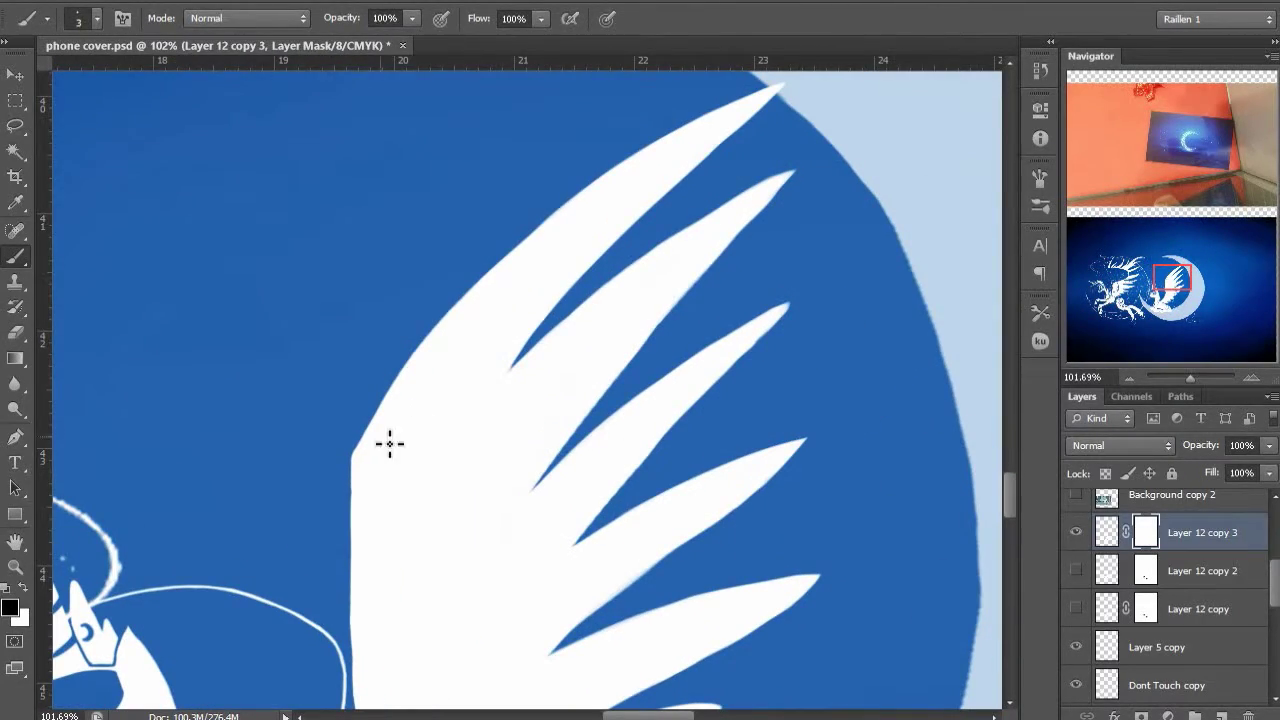
pyautogui.moveTo(392, 432); pyautogui.dragTo(612, 190)
pyautogui.moveTo(408, 492)
pyautogui.mouseDown()
pyautogui.moveTo(523, 249)
pyautogui.moveTo(512, 20)
pyautogui.mouseUp()
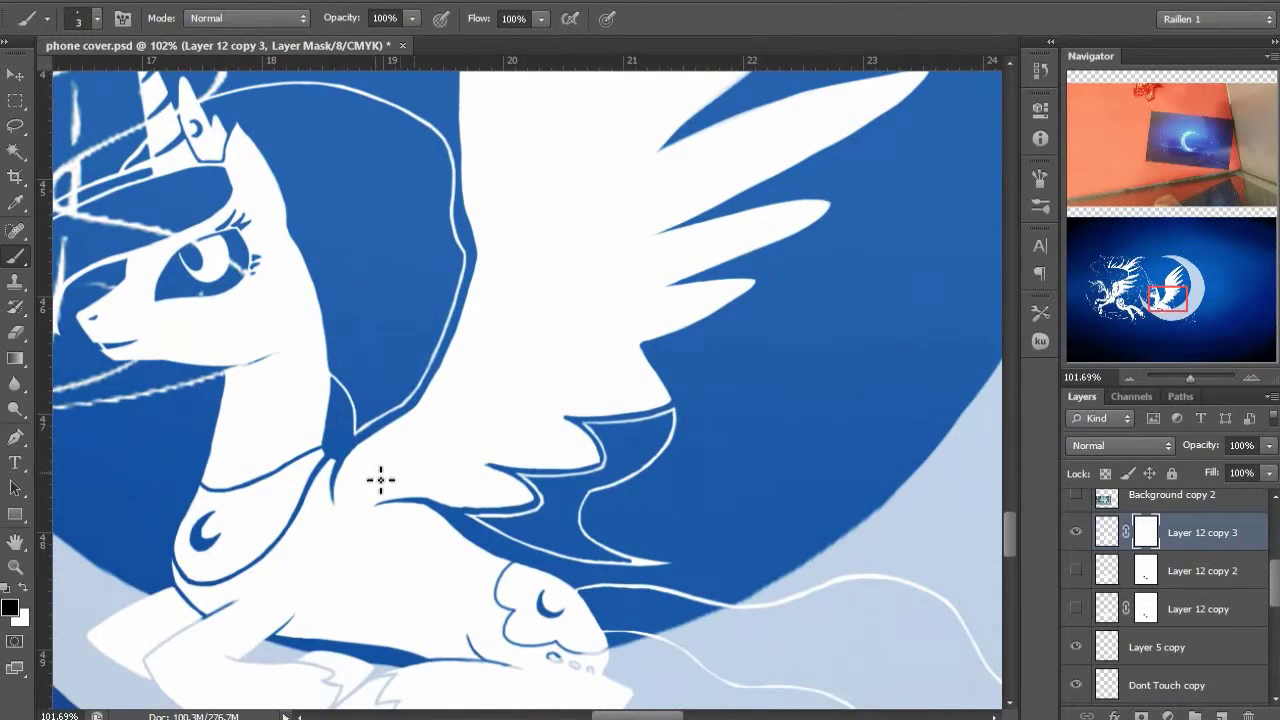
pyautogui.moveTo(460, 483); pyautogui.dragTo(425, 690)
pyautogui.press('x')
pyautogui.press(']')
pyautogui.press(']')
pyautogui.press(']')
pyautogui.press(']')
pyautogui.press(']')
pyautogui.press(']')
pyautogui.moveTo(448, 332)
pyautogui.mouseDown()
pyautogui.moveTo(549, 193)
pyautogui.moveTo(500, 259)
pyautogui.mouseUp()
pyautogui.moveTo(510, 240); pyautogui.dragTo(612, 154)
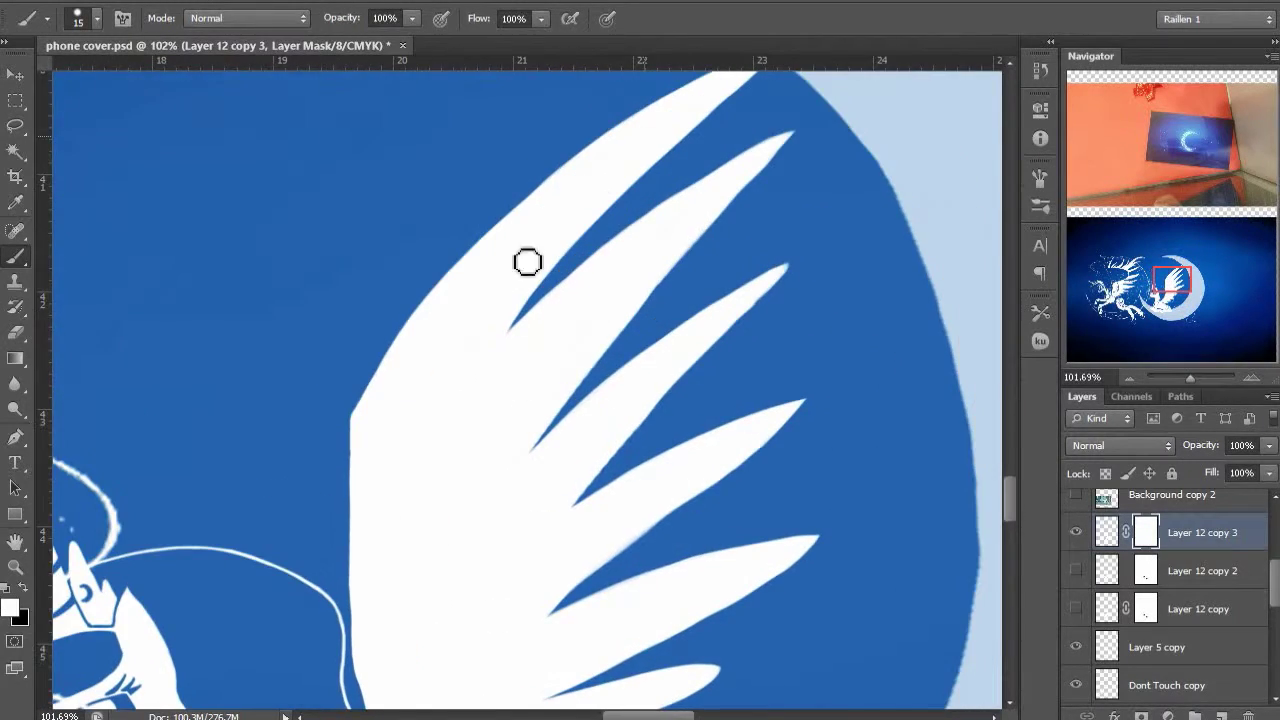
pyautogui.moveTo(405, 585); pyautogui.dragTo(620, 132)
pyautogui.moveTo(526, 349); pyautogui.dragTo(498, 385)
# Draw a 3 px inner contour parallel to the wing's front edge, from the upper corner down to the shoulder
pyautogui.press('x')
pyautogui.press('[')
pyautogui.press('[')
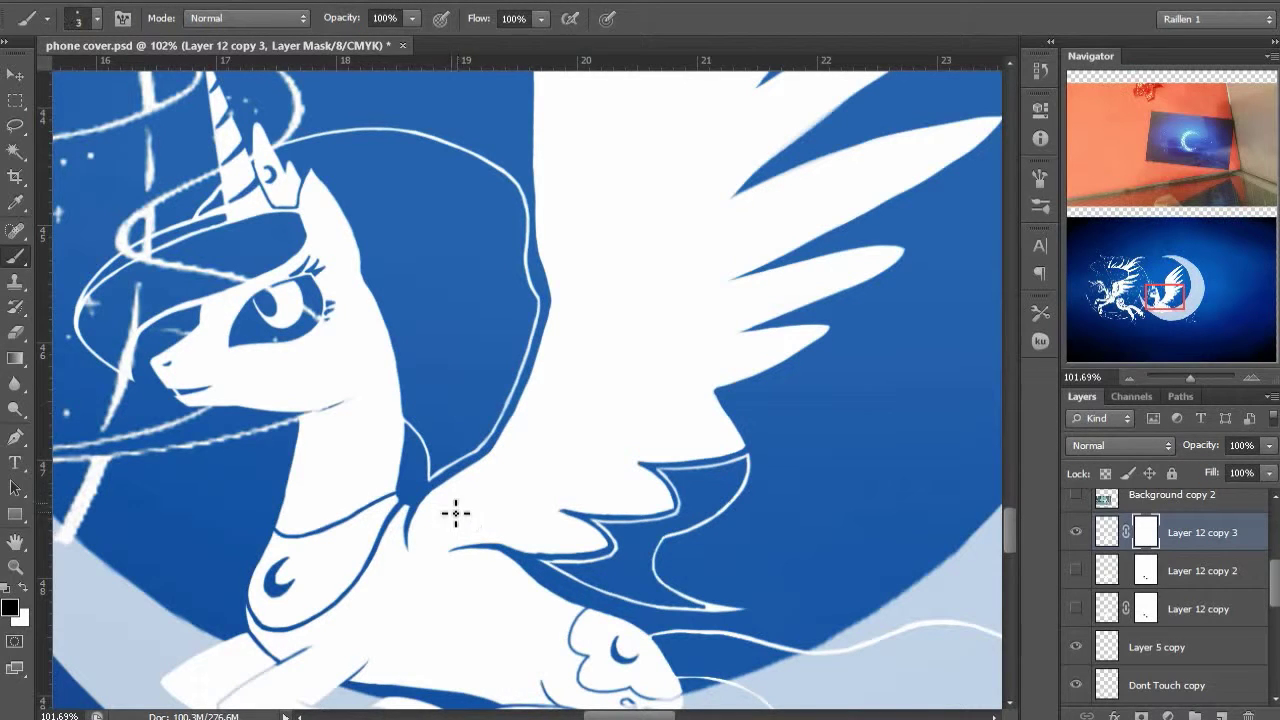
pyautogui.scroll(6, 465, 505)
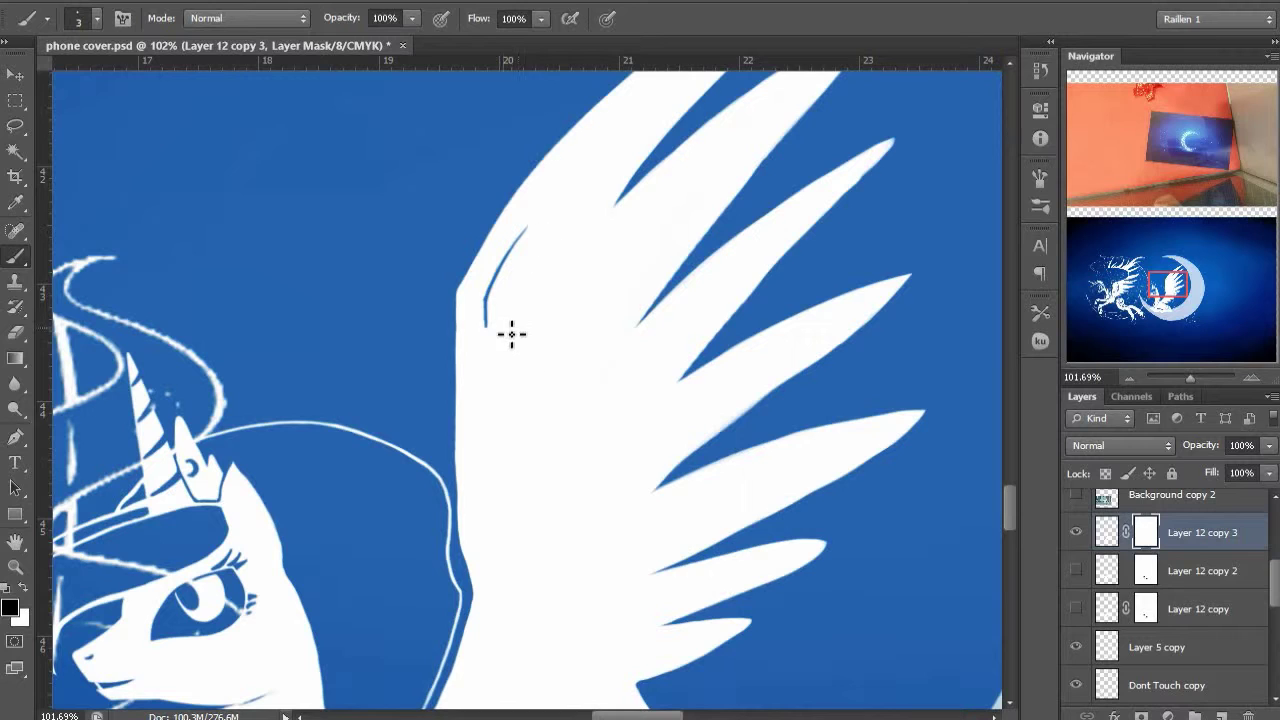
pyautogui.scroll(-5, 491, 483)
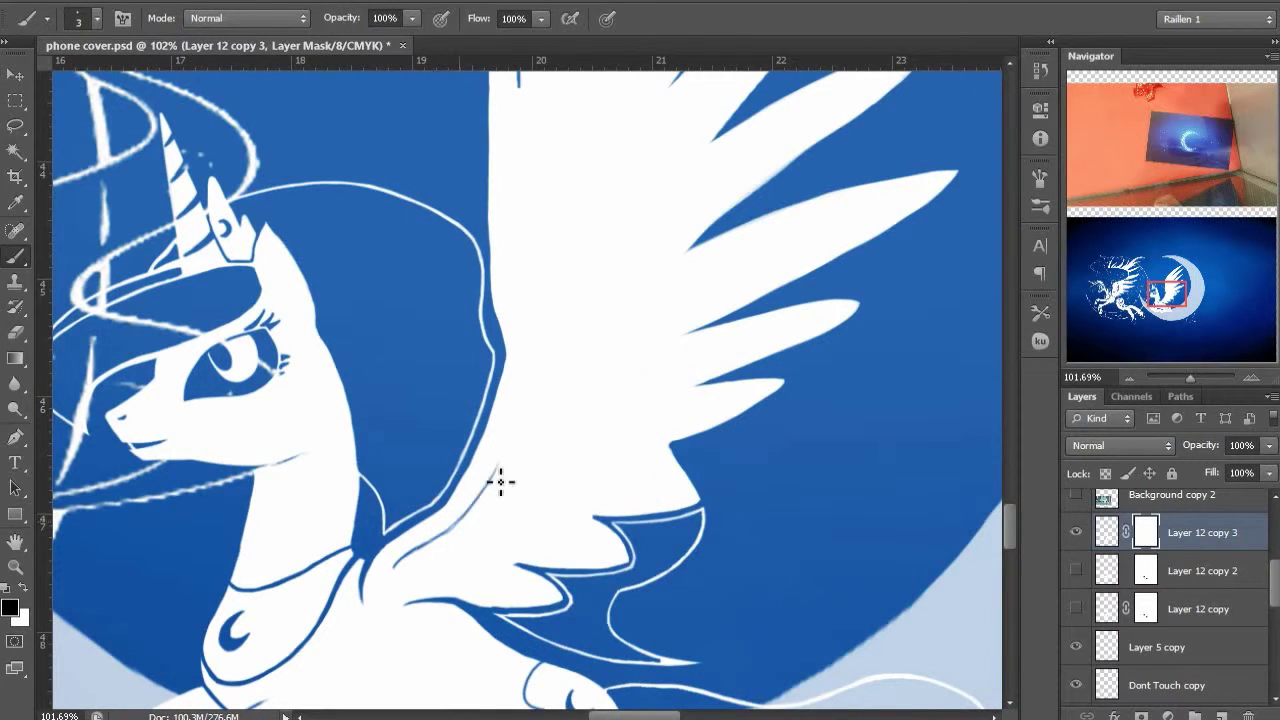
pyautogui.scroll(3, 515, 219)
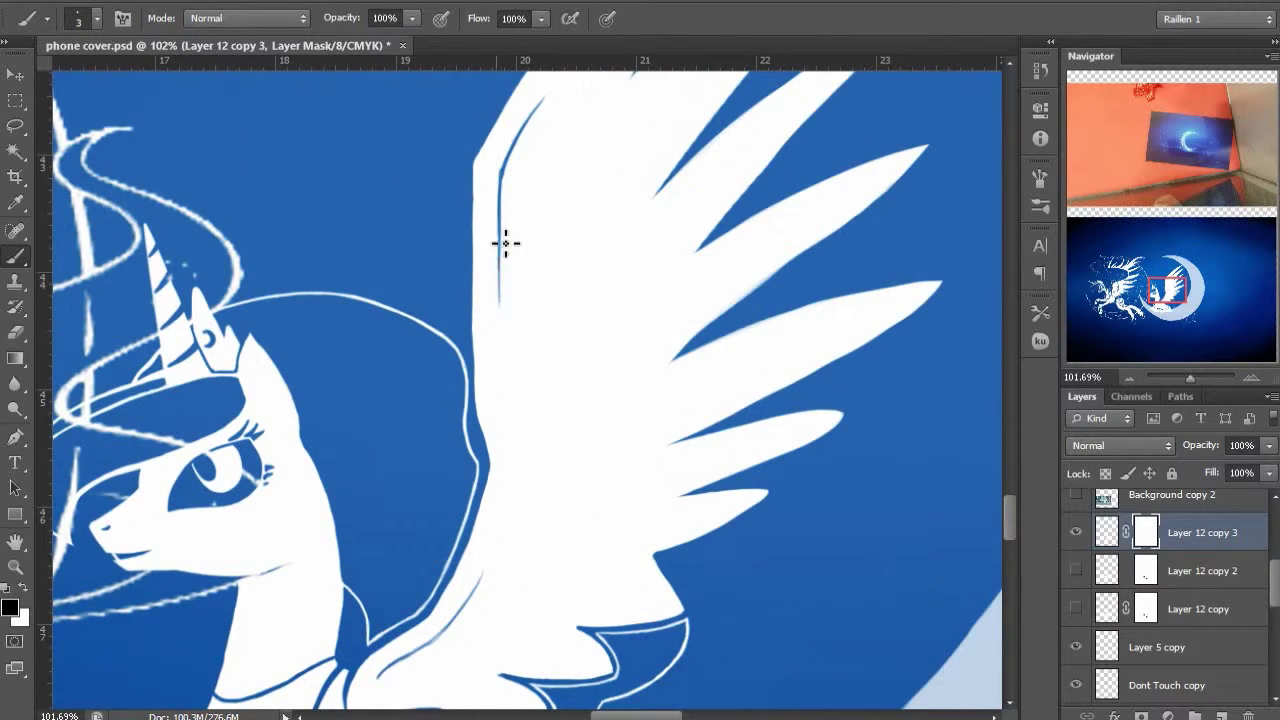
pyautogui.moveTo(506, 243); pyautogui.dragTo(508, 425)
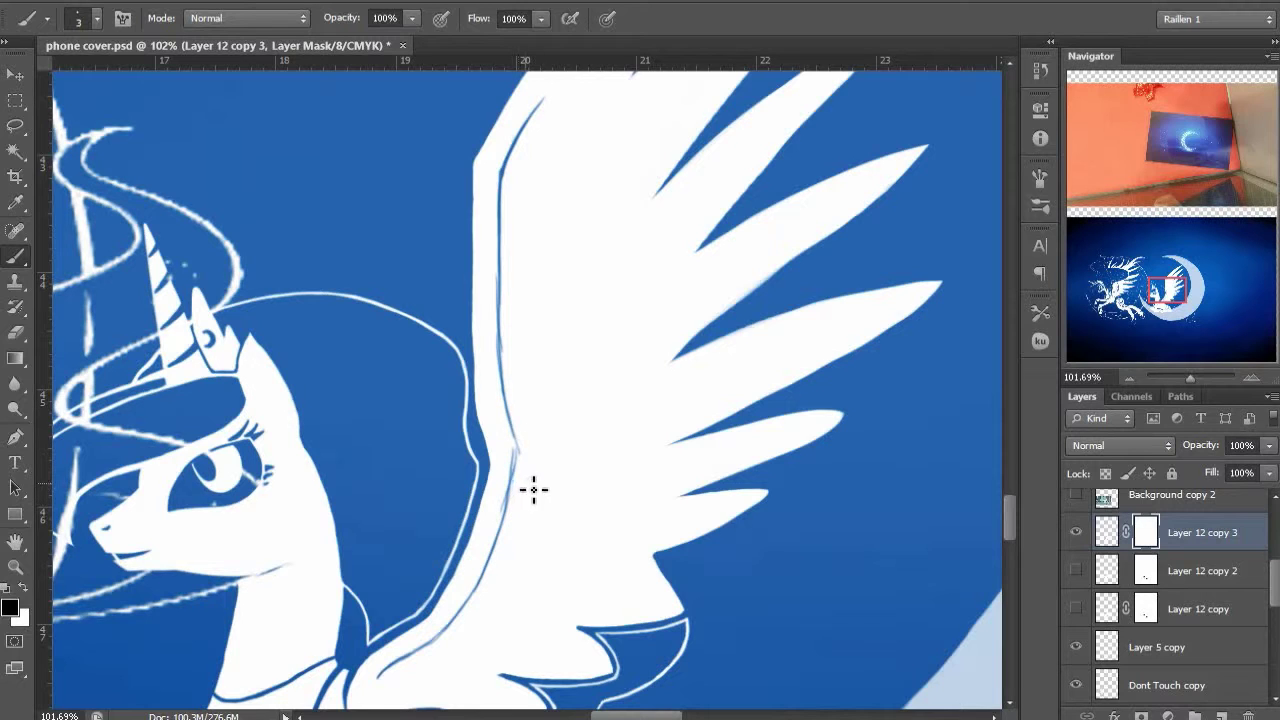
pyautogui.moveTo(539, 243); pyautogui.dragTo(640, 262)
# Smooth and thicken the inner wing contour's upper stretch and mid-wing bend, alternating 3 px black and white on the mask
pyautogui.moveTo(430, 428)
pyautogui.mouseDown()
pyautogui.moveTo(535, 241)
pyautogui.moveTo(503, 351)
pyautogui.moveTo(455, 330)
pyautogui.mouseUp()
pyautogui.press('x')
pyautogui.press('x')
pyautogui.moveTo(433, 680); pyautogui.dragTo(455, 420)
pyautogui.press('x')
pyautogui.moveTo(456, 372); pyautogui.dragTo(458, 456)
pyautogui.press('x')
pyautogui.moveTo(458, 274); pyautogui.dragTo(454, 505)
pyautogui.moveTo(454, 434); pyautogui.dragTo(428, 195)
pyautogui.press('x')
pyautogui.moveTo(434, 292)
pyautogui.mouseDown()
pyautogui.moveTo(430, 420)
pyautogui.moveTo(450, 535)
pyautogui.moveTo(425, 310)
pyautogui.moveTo(460, 463)
pyautogui.moveTo(451, 356)
pyautogui.moveTo(424, 508)
pyautogui.mouseUp()
pyautogui.press('x')
pyautogui.press('x')
pyautogui.press('x')
pyautogui.press('x')
pyautogui.press('x')
pyautogui.press('x')
pyautogui.moveTo(425, 462); pyautogui.dragTo(408, 530)
pyautogui.moveTo(440, 400); pyautogui.dragTo(426, 482)
pyautogui.press('x')
pyautogui.moveTo(447, 364); pyautogui.dragTo(416, 546)
pyautogui.press('x')
pyautogui.moveTo(442, 434); pyautogui.dragTo(415, 536)
pyautogui.press('x')
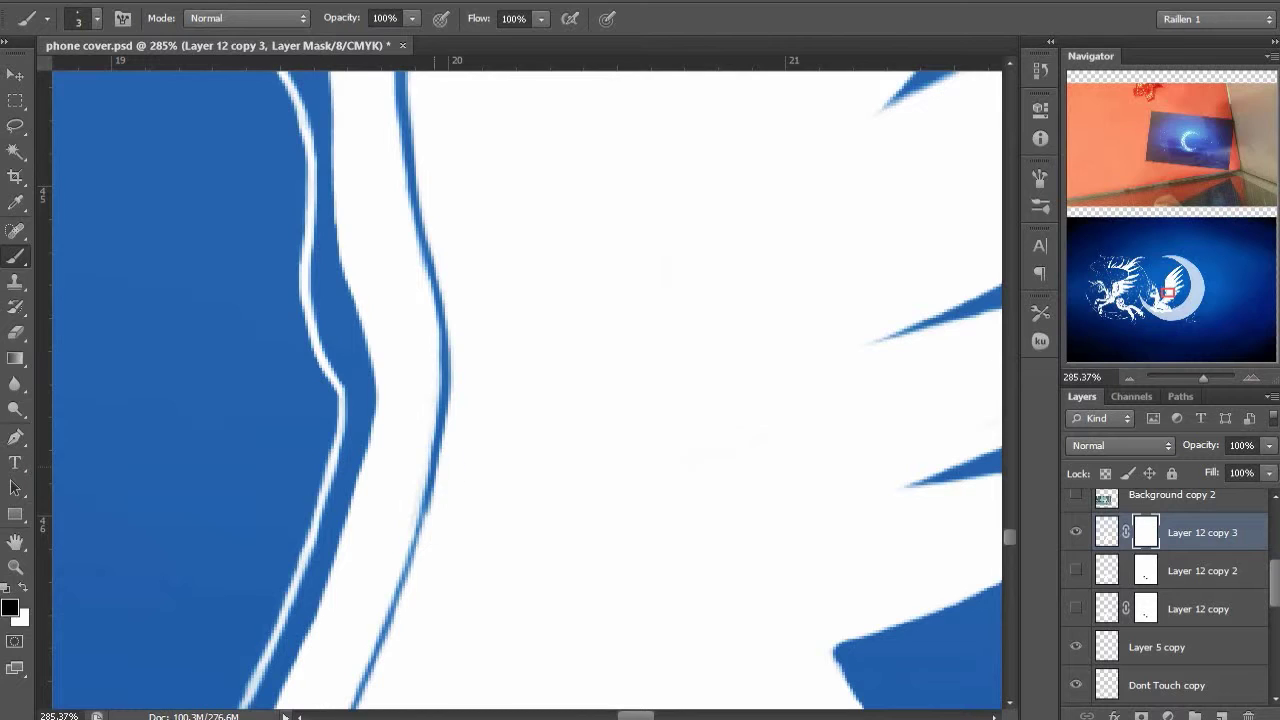
# Even out the inner contour's lower stretch between the mid-wing bend and the shoulder with 3 px black and white
pyautogui.moveTo(434, 474); pyautogui.dragTo(412, 566)
pyautogui.press('x')
pyautogui.moveTo(428, 606); pyautogui.dragTo(471, 446)
pyautogui.moveTo(340, 640); pyautogui.dragTo(457, 368)
pyautogui.press('x')
pyautogui.press('x')
pyautogui.moveTo(308, 500)
pyautogui.mouseDown()
pyautogui.moveTo(415, 426)
pyautogui.moveTo(405, 455)
pyautogui.mouseUp()
pyautogui.press('x')
pyautogui.moveTo(459, 328); pyautogui.dragTo(417, 406)
pyautogui.moveTo(372, 496); pyautogui.dragTo(470, 366)
pyautogui.press('x')
pyautogui.moveTo(478, 375); pyautogui.dragTo(448, 469)
pyautogui.press('x')
pyautogui.moveTo(508, 284); pyautogui.dragTo(437, 455)
pyautogui.moveTo(393, 495); pyautogui.dragTo(290, 490)
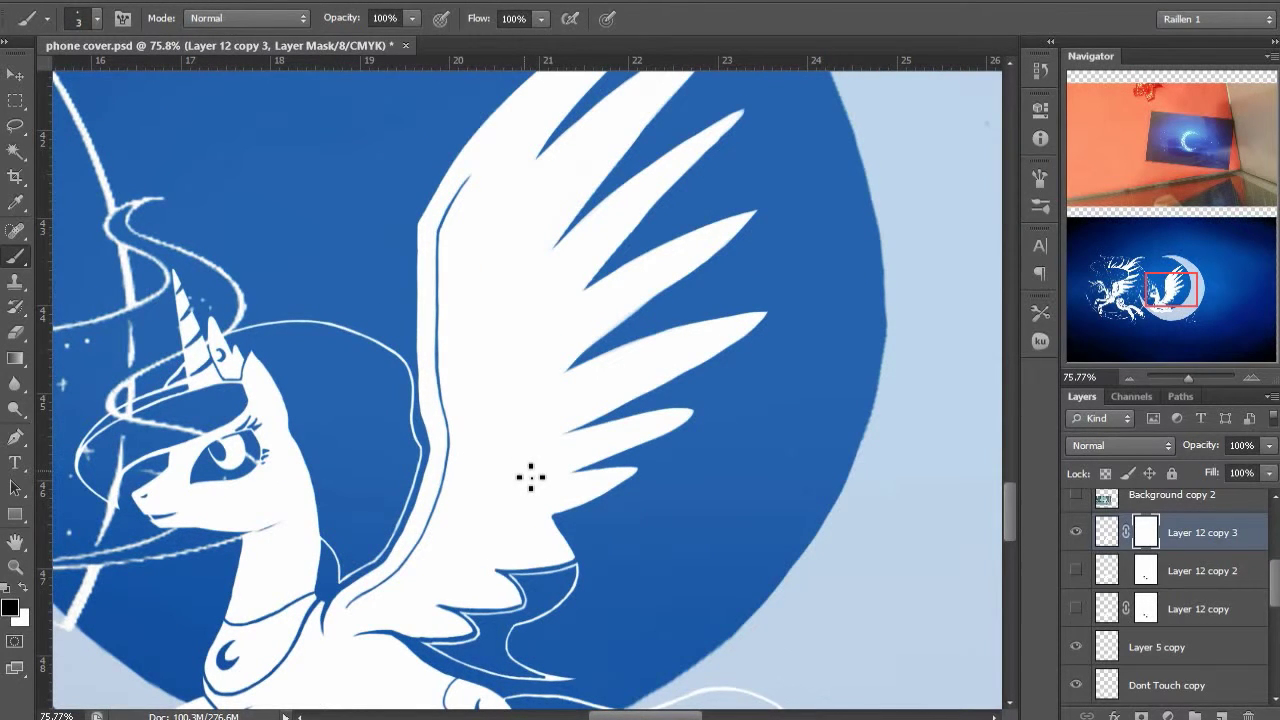
# Paint a small extra feather in 7 px white on Layer 12 copy 3, between the lowest pointed feather and the scalloped edge
pyautogui.moveTo(548, 290); pyautogui.dragTo(549, 417)
pyautogui.moveTo(623, 692); pyautogui.dragTo(607, 514)
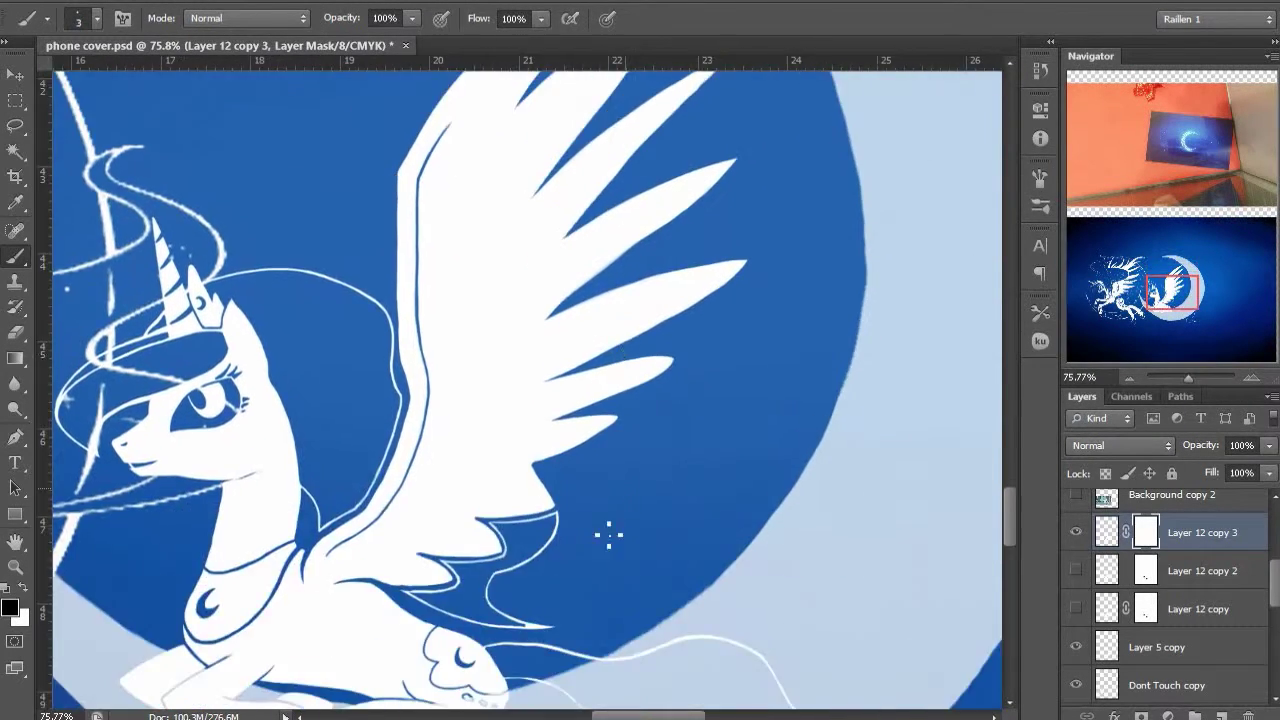
pyautogui.scroll(5, 602, 490)
pyautogui.click(1107, 534)
pyautogui.press('x')
pyautogui.press(']')
pyautogui.press(']')
pyautogui.press(']')
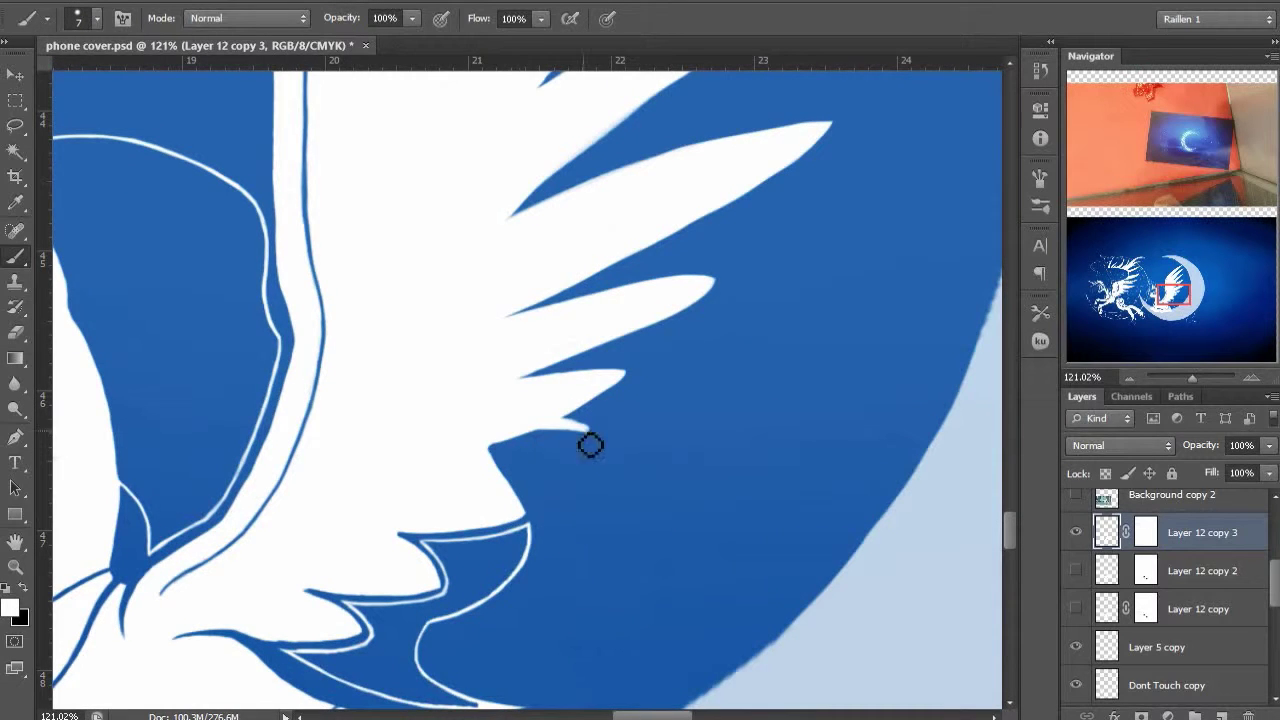
pyautogui.hotkey('ctrl', 'z')
pyautogui.moveTo(591, 445)
pyautogui.mouseDown()
pyautogui.moveTo(496, 476)
pyautogui.moveTo(507, 462)
pyautogui.mouseUp()
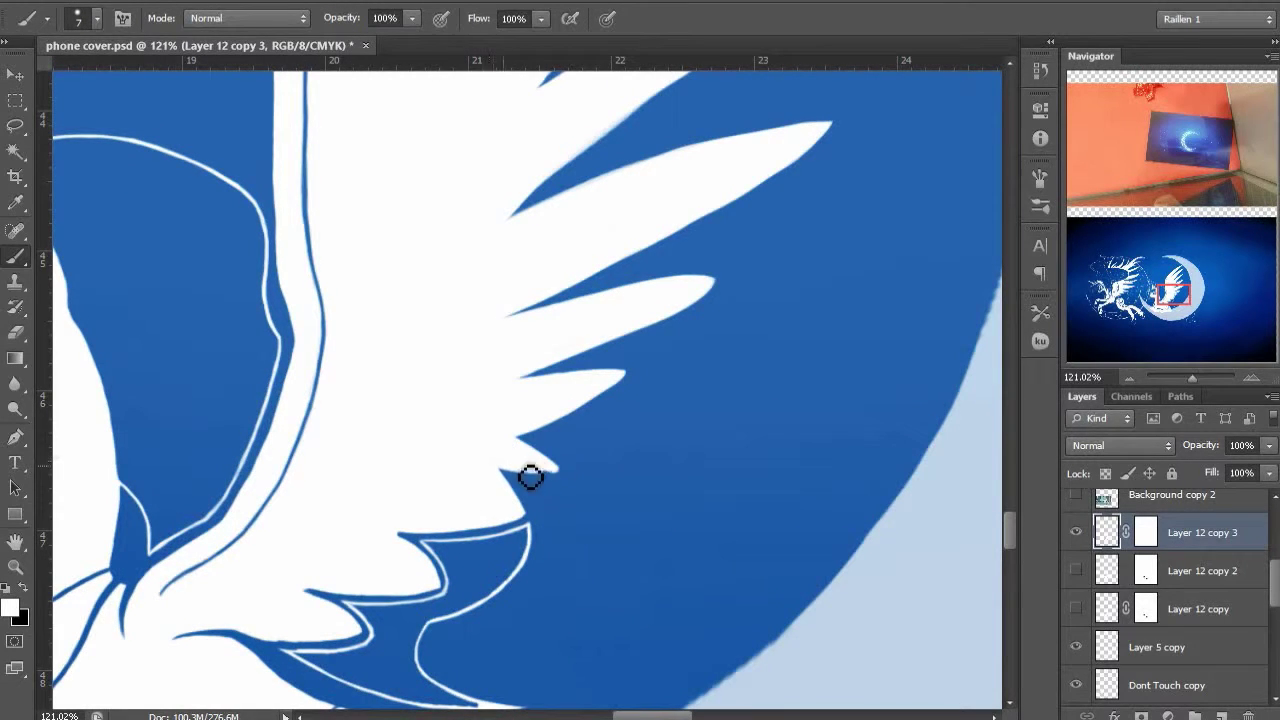
# Lengthen the new feather's tip in white, trim its underside on the layer mask, and save the document
pyautogui.click(1146, 533)
pyautogui.scroll(7, 572, 488)
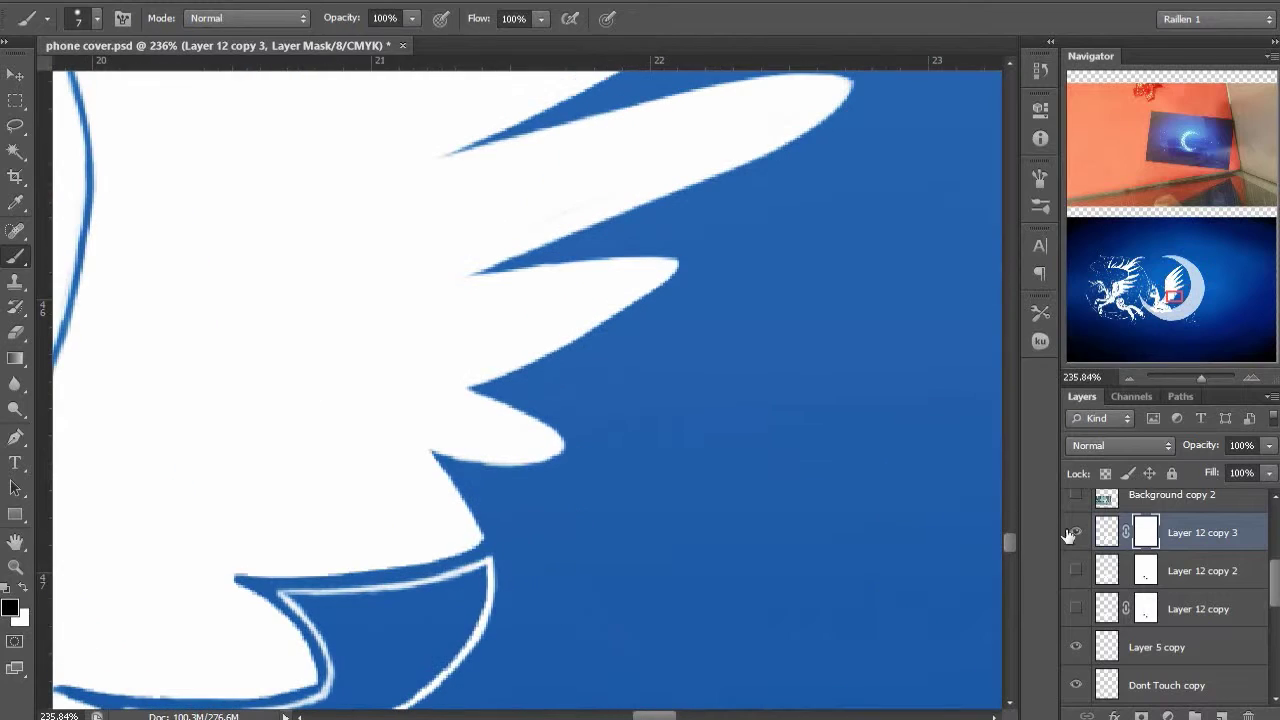
pyautogui.click(1108, 534)
pyautogui.moveTo(584, 443)
pyautogui.mouseDown()
pyautogui.moveTo(459, 454)
pyautogui.moveTo(514, 449)
pyautogui.moveTo(557, 420)
pyautogui.moveTo(612, 440)
pyautogui.mouseUp()
pyautogui.click(1146, 534)
pyautogui.moveTo(476, 482); pyautogui.dragTo(525, 460)
pyautogui.press('x')
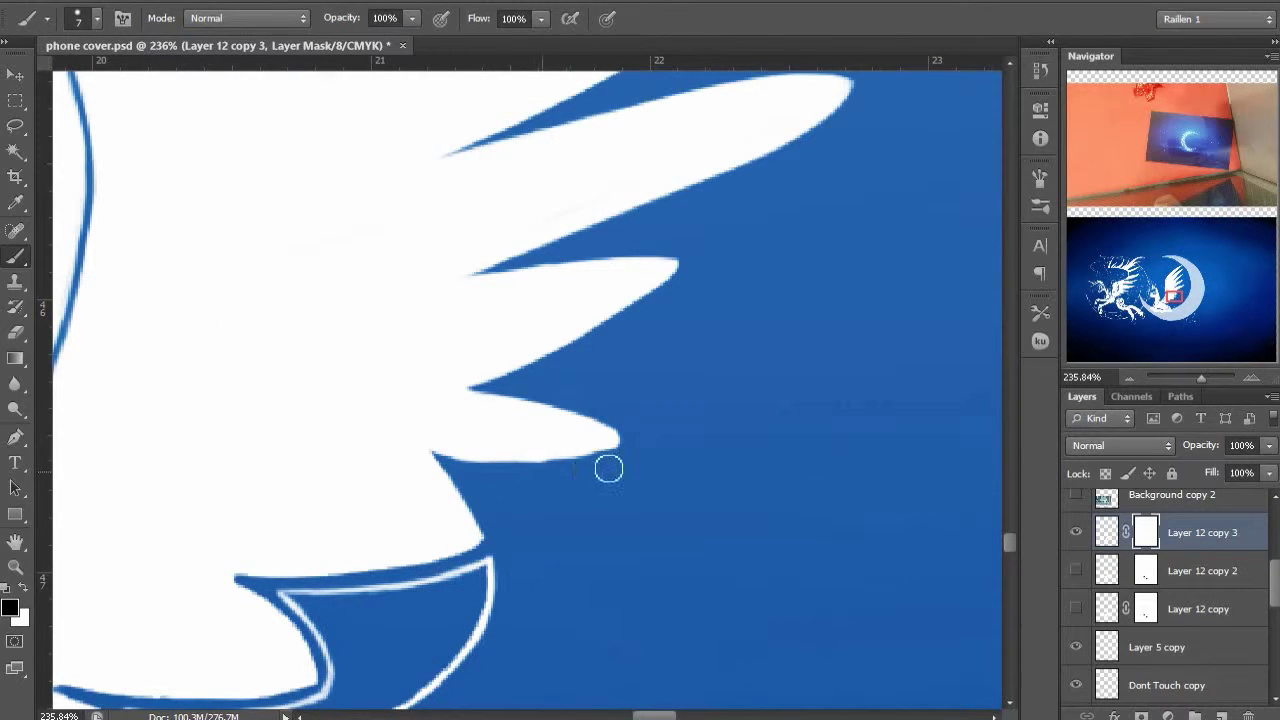
pyautogui.scroll(-14, 625, 444)
pyautogui.hotkey('ctrl', 's')
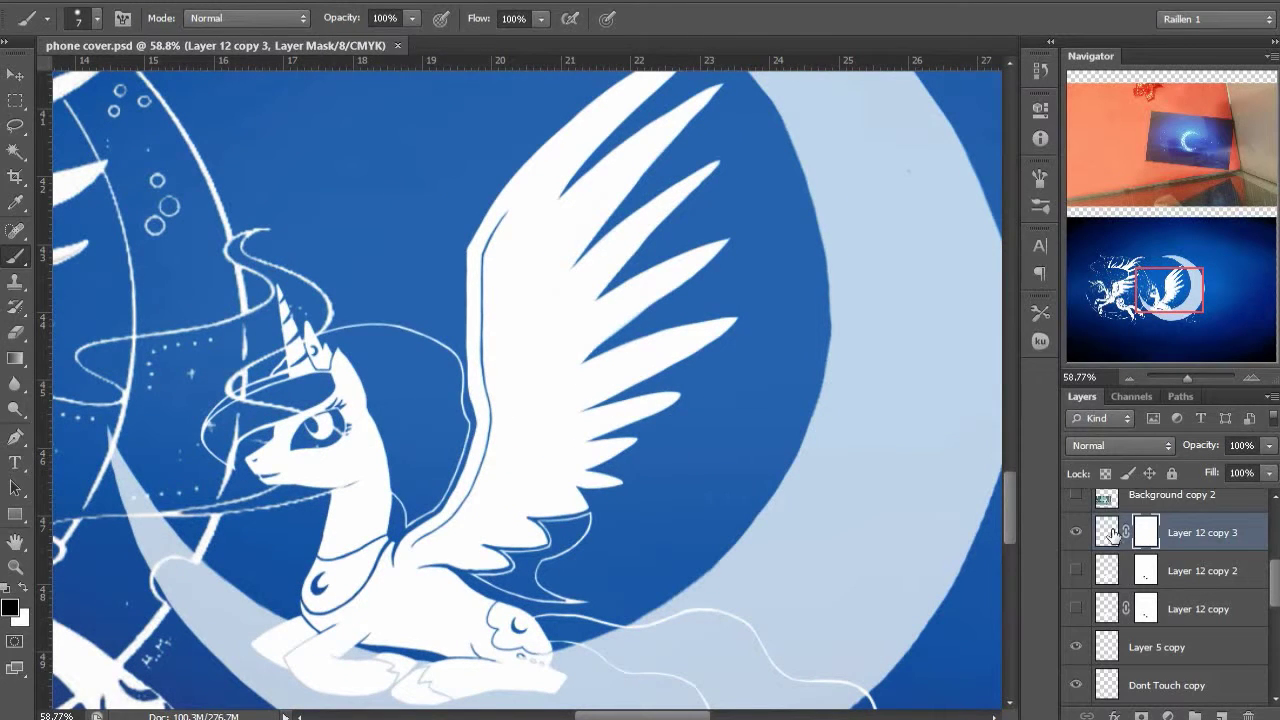
# Extend the inner wing contour upward along the front edge into a pointed feather tip with 3 px black on the mask
pyautogui.click(1109, 532)
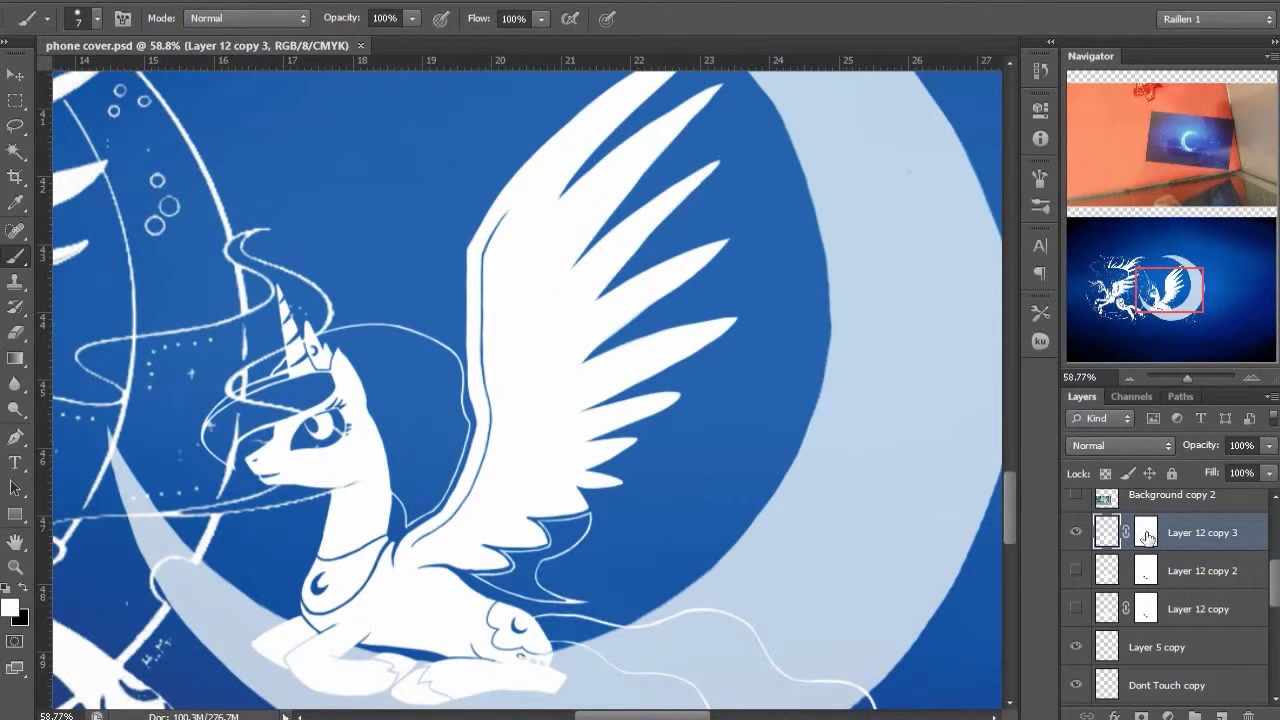
pyautogui.click(1146, 532)
pyautogui.scroll(4, 560, 335)
pyautogui.moveTo(526, 224); pyautogui.dragTo(512, 328)
pyautogui.moveTo(415, 272); pyautogui.dragTo(349, 403)
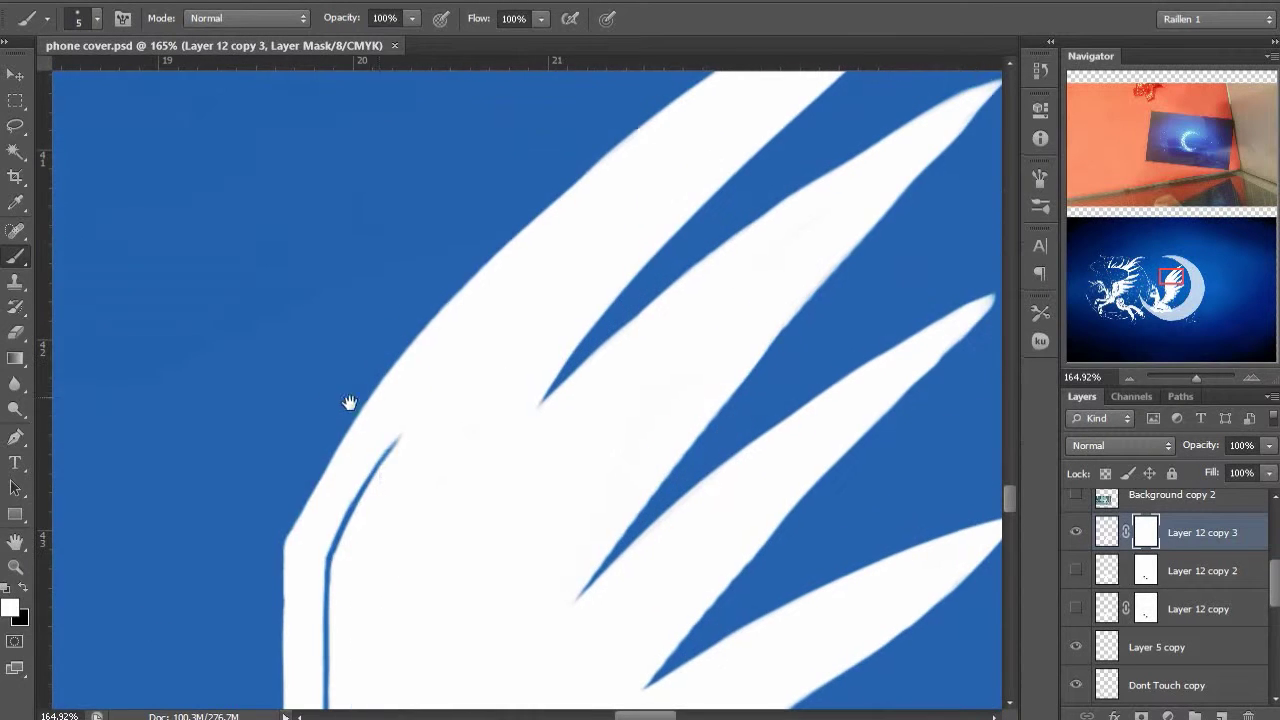
pyautogui.press('[')
pyautogui.press('[')
pyautogui.press('x')
pyautogui.moveTo(388, 455)
pyautogui.mouseDown()
pyautogui.moveTo(447, 384)
pyautogui.moveTo(434, 426)
pyautogui.moveTo(537, 326)
pyautogui.moveTo(389, 606)
pyautogui.mouseUp()
pyautogui.moveTo(400, 568)
pyautogui.mouseDown()
pyautogui.moveTo(502, 412)
pyautogui.moveTo(468, 472)
pyautogui.mouseUp()
# Draw the first inner feather's underside and begin a second feather's upper edge in 3 px black on the mask
pyautogui.press('x')
pyautogui.press('x')
pyautogui.moveTo(519, 368)
pyautogui.mouseDown()
pyautogui.moveTo(487, 452)
pyautogui.moveTo(446, 474)
pyautogui.mouseUp()
pyautogui.press('x')
pyautogui.press('x')
pyautogui.moveTo(397, 601)
pyautogui.mouseDown()
pyautogui.moveTo(421, 392)
pyautogui.moveTo(417, 431)
pyautogui.moveTo(449, 366)
pyautogui.moveTo(583, 257)
pyautogui.moveTo(560, 330)
pyautogui.mouseUp()
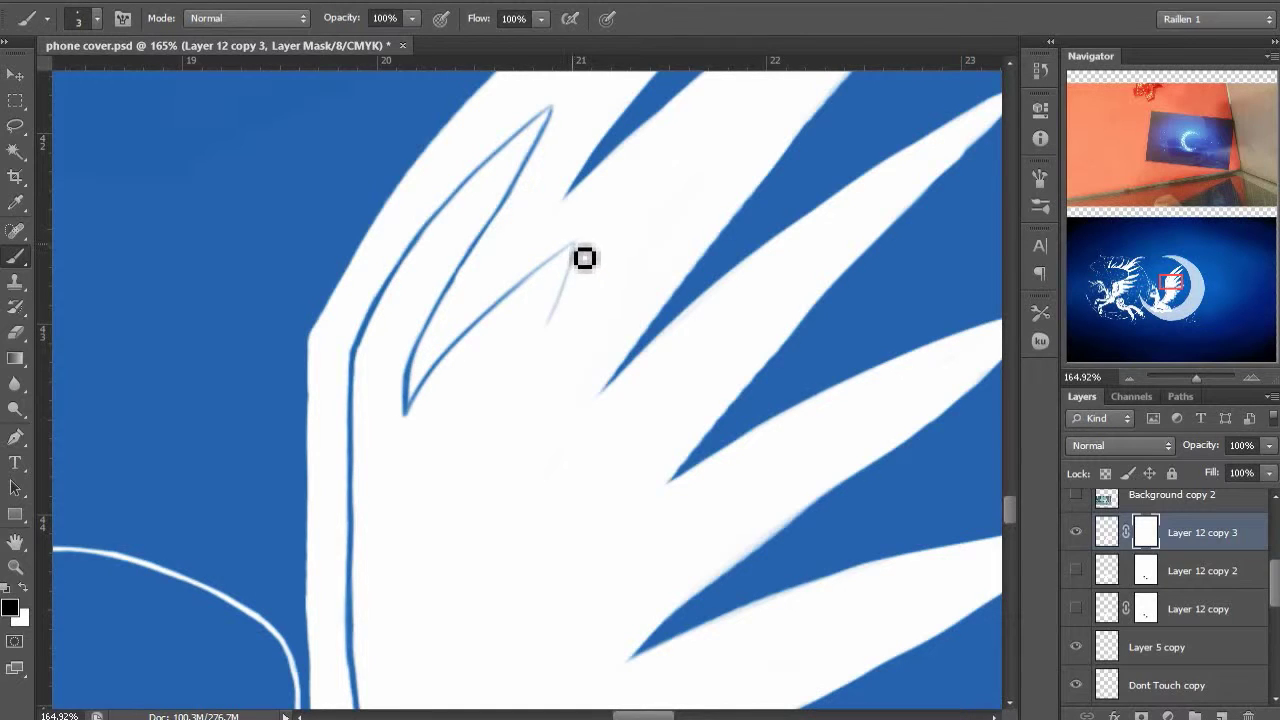
# Outline the second inner feather from its pointed tip down its underside in 3 px black on the mask
pyautogui.moveTo(585, 258); pyautogui.dragTo(551, 352)
pyautogui.moveTo(446, 558)
pyautogui.mouseDown()
pyautogui.moveTo(460, 432)
pyautogui.moveTo(492, 328)
pyautogui.mouseUp()
pyautogui.moveTo(442, 398)
pyautogui.mouseDown()
pyautogui.moveTo(531, 266)
pyautogui.moveTo(519, 311)
pyautogui.mouseUp()
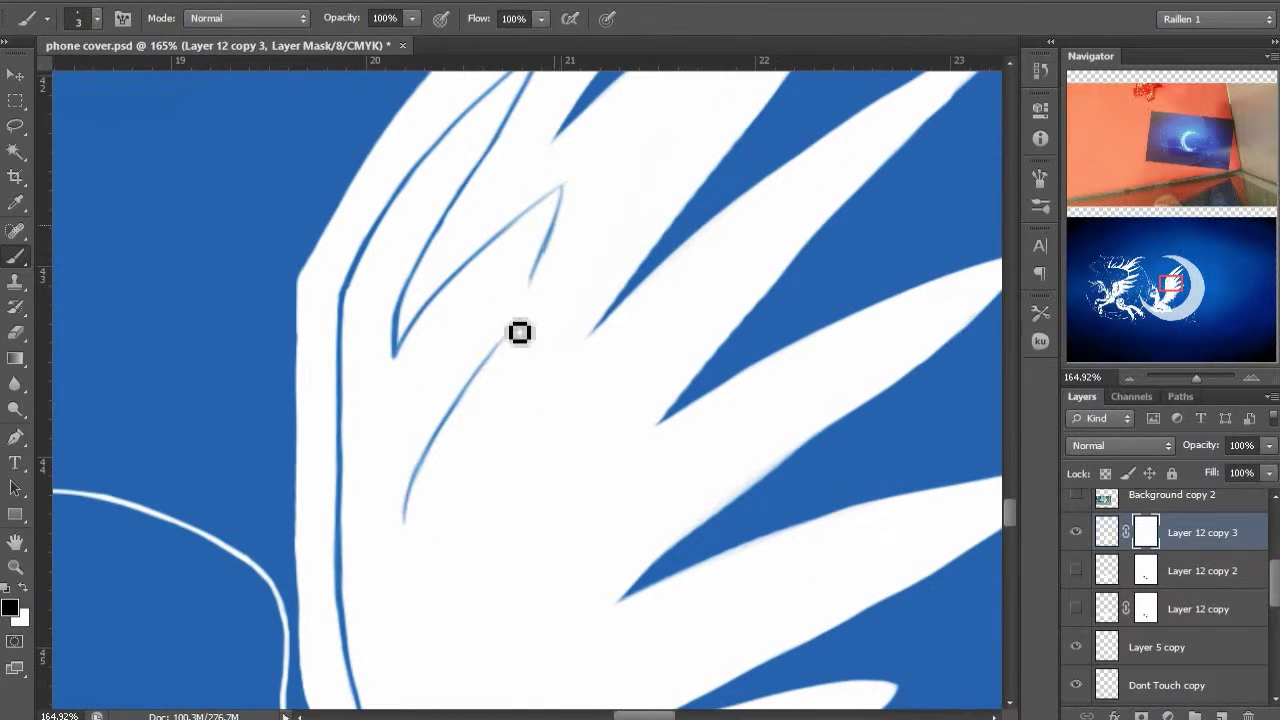
pyautogui.moveTo(541, 255); pyautogui.dragTo(485, 367)
pyautogui.moveTo(468, 264); pyautogui.dragTo(562, 186)
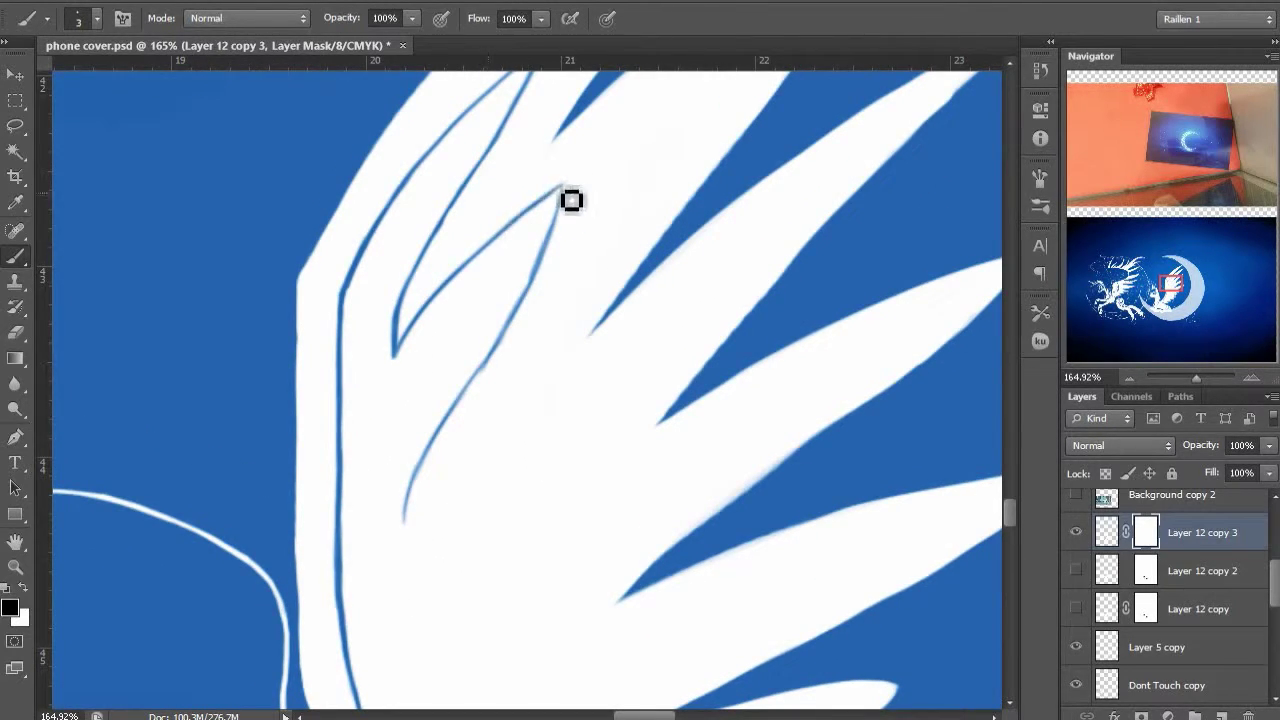
# Smooth and thicken the second inner feather's underside with 3 px white and black on the mask
pyautogui.press('x')
pyautogui.moveTo(524, 307); pyautogui.dragTo(478, 403)
pyautogui.press('x')
pyautogui.press('x')
pyautogui.moveTo(513, 362); pyautogui.dragTo(478, 393)
pyautogui.scroll(2, 529, 340)
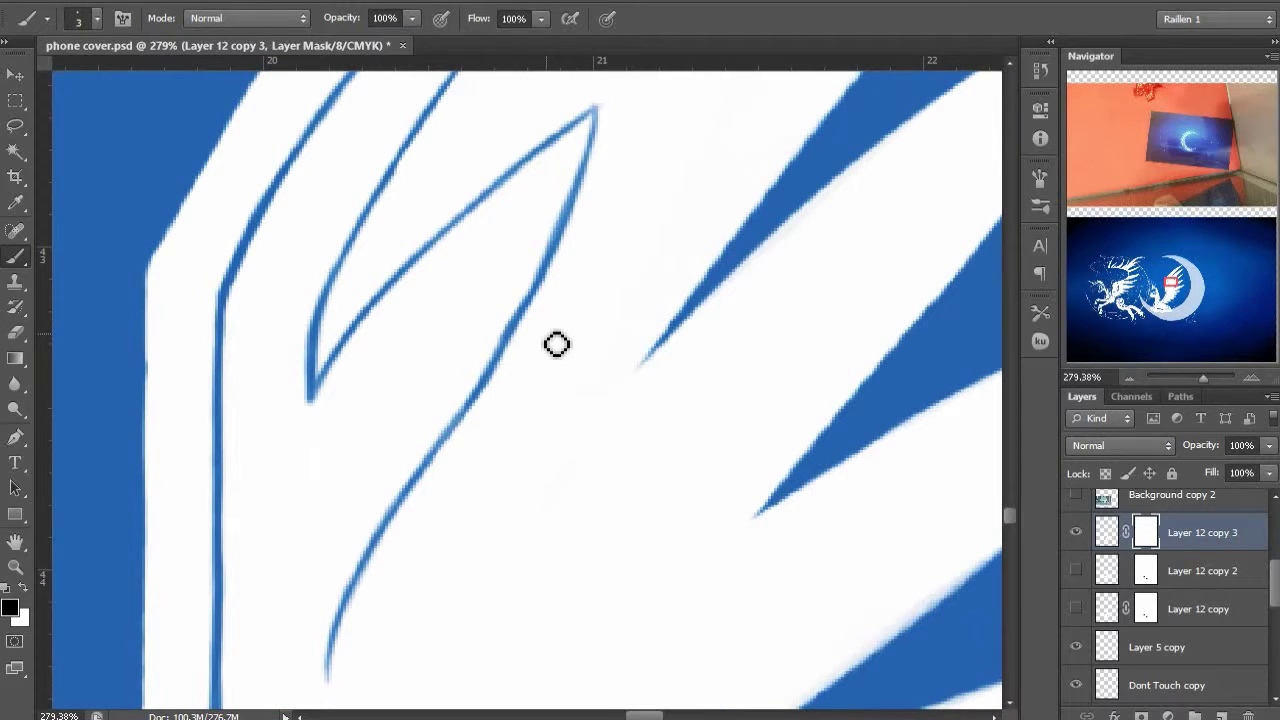
pyautogui.scroll(-3, 514, 164)
# Erase both inner feather outlines with a 35 px white brush on the Layer 12 copy 3 mask
pyautogui.moveTo(427, 542); pyautogui.dragTo(495, 236)
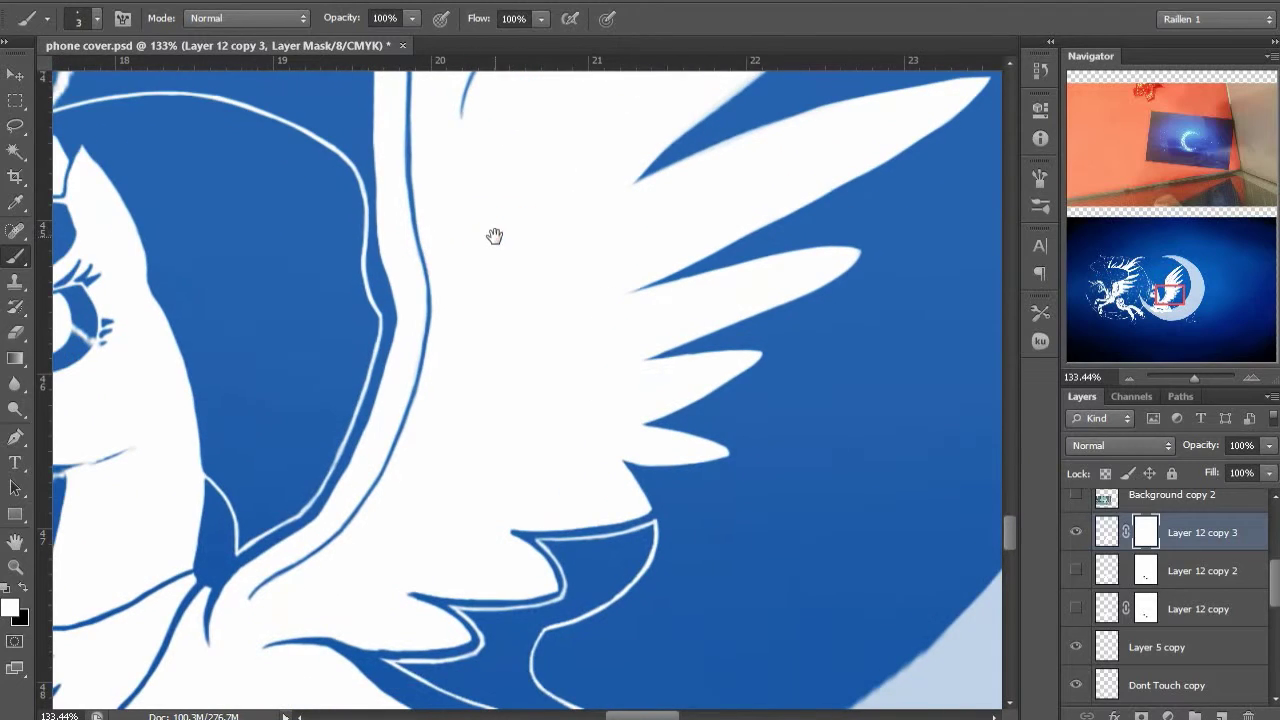
pyautogui.scroll(2, 486, 410)
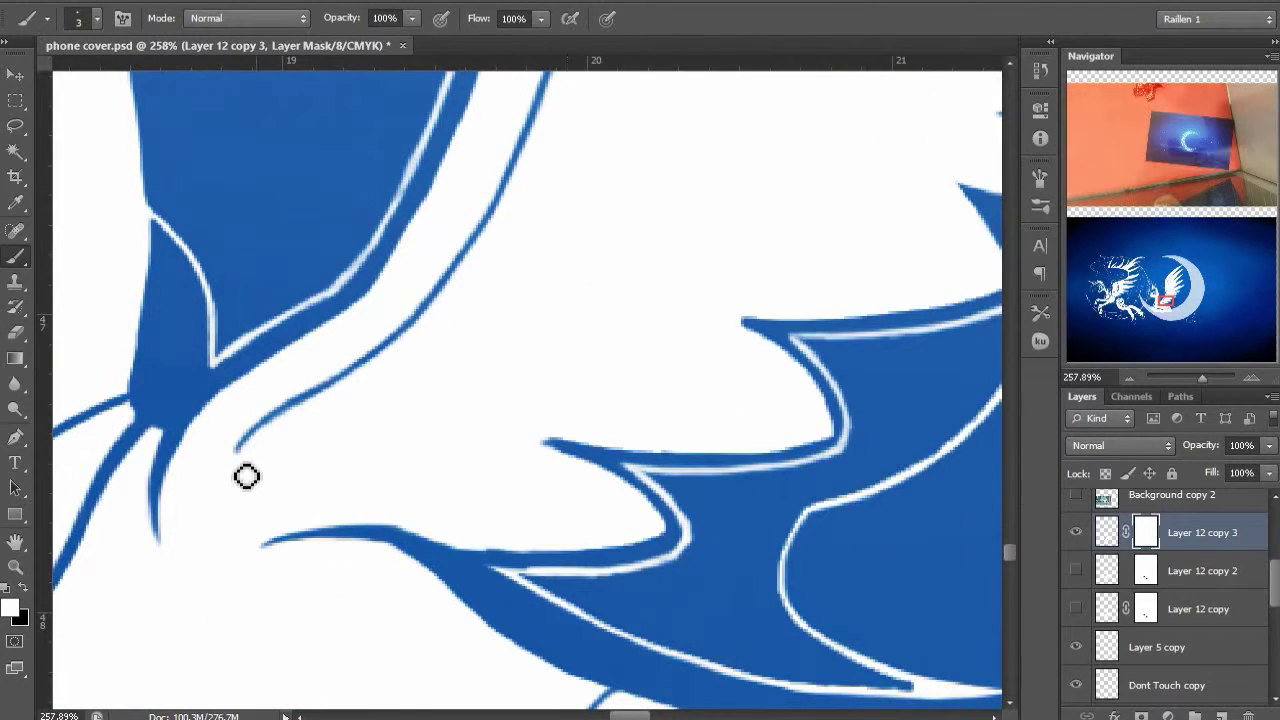
pyautogui.scroll(-4, 480, 517)
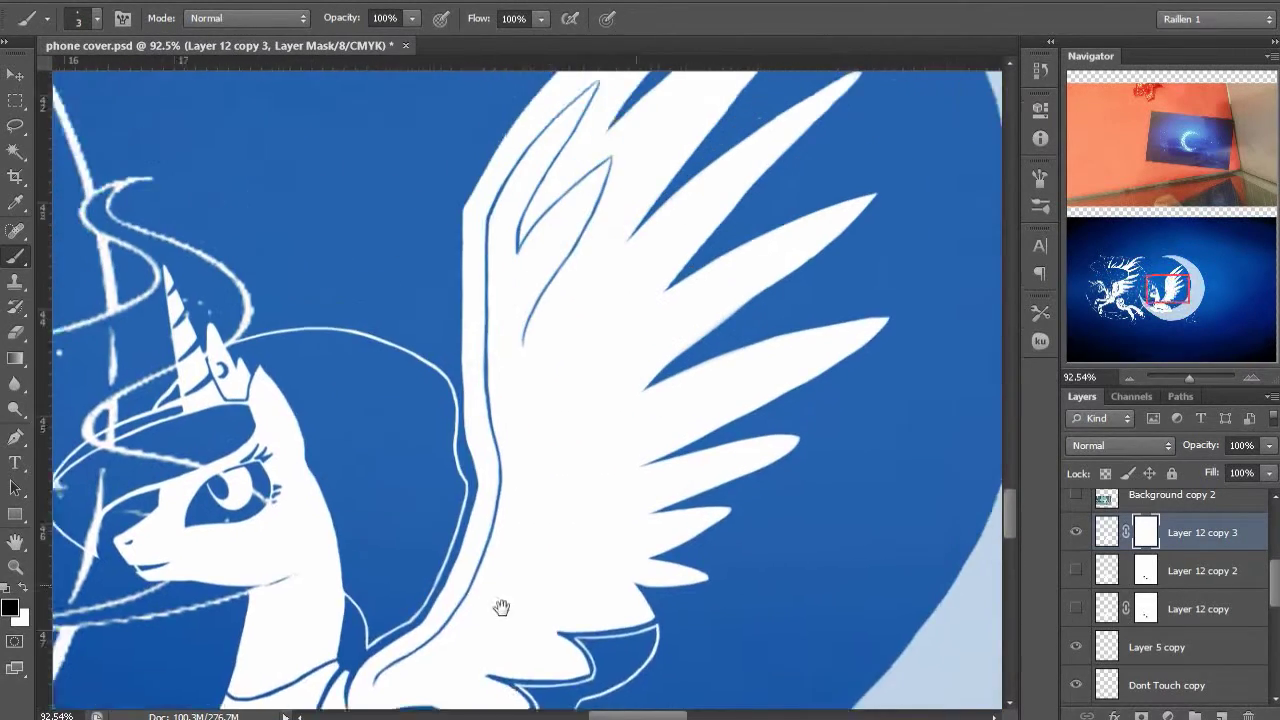
pyautogui.moveTo(501, 608); pyautogui.dragTo(479, 688)
pyautogui.press('x')
pyautogui.press(']')
pyautogui.press(']')
pyautogui.press(']')
pyautogui.press(']')
pyautogui.press(']')
pyautogui.press(']')
pyautogui.press(']')
pyautogui.press(']')
pyautogui.press(']')
pyautogui.press(']')
pyautogui.press(']')
pyautogui.press(']')
pyautogui.moveTo(589, 169); pyautogui.dragTo(502, 314)
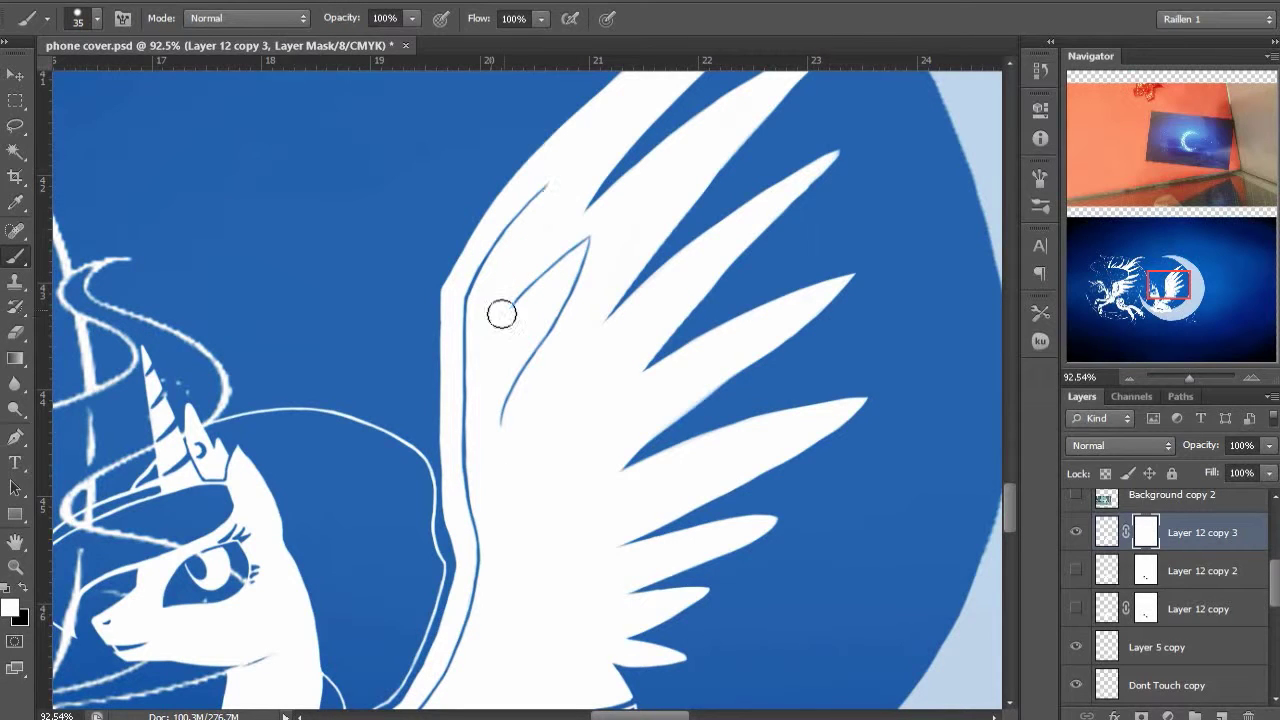
pyautogui.moveTo(530, 223)
pyautogui.mouseDown()
pyautogui.moveTo(580, 271)
pyautogui.moveTo(505, 420)
pyautogui.mouseUp()
# Paint a tapered quill line along the second feather from the wing tip with 3 to 4 px black on the mask
pyautogui.scroll(-2, 631, 380)
pyautogui.moveTo(631, 380)
pyautogui.mouseDown()
pyautogui.moveTo(574, 409)
pyautogui.moveTo(566, 447)
pyautogui.mouseUp()
pyautogui.scroll(4, 505, 405)
pyautogui.moveTo(431, 454); pyautogui.dragTo(269, 629)
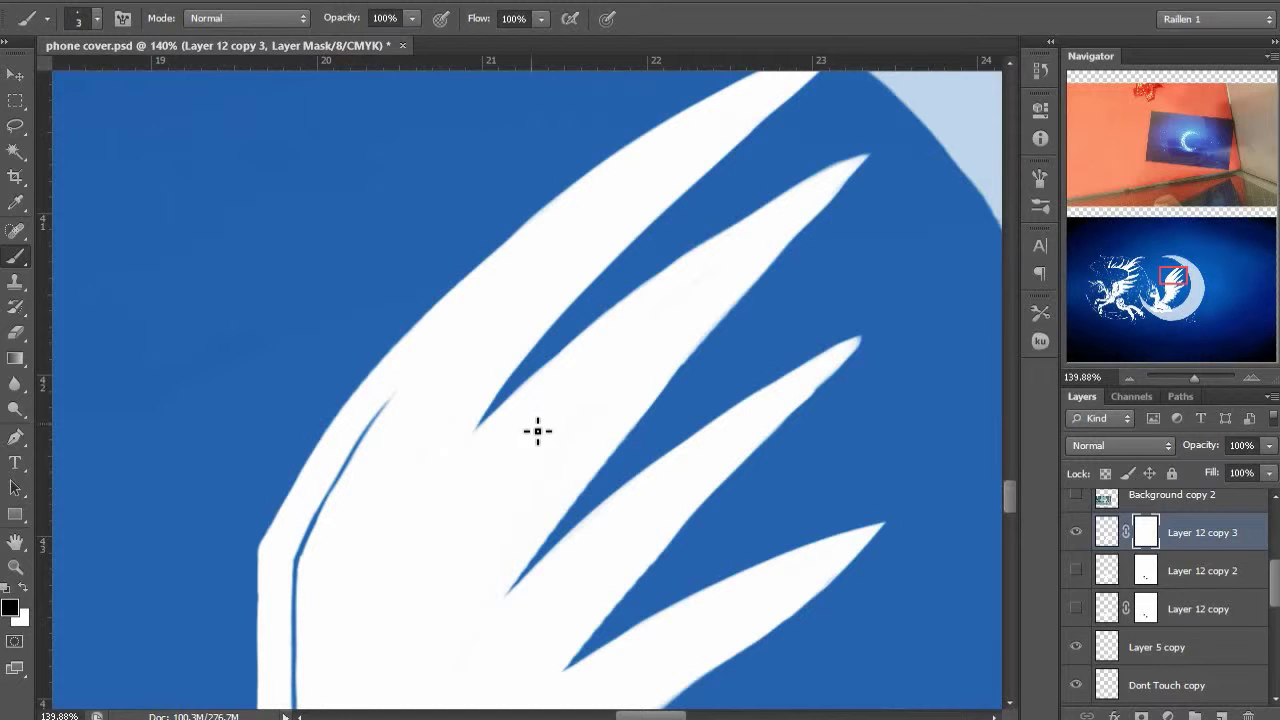
pyautogui.moveTo(507, 441); pyautogui.dragTo(591, 358)
pyautogui.moveTo(544, 398); pyautogui.dragTo(650, 303)
pyautogui.moveTo(584, 361); pyautogui.dragTo(708, 261)
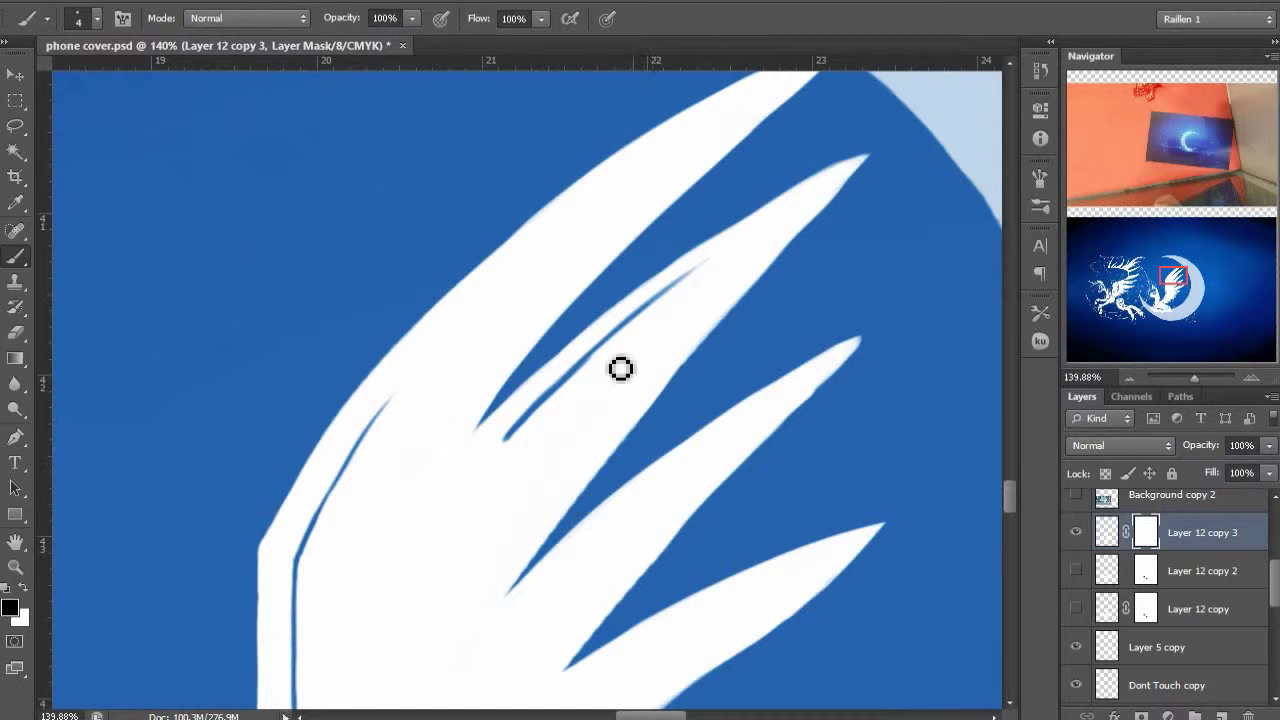
pyautogui.moveTo(586, 364); pyautogui.dragTo(636, 316)
# Add a quill line to the third feather in 4 px black and refine the second feather's line in white
pyautogui.moveTo(560, 411); pyautogui.dragTo(517, 257)
pyautogui.moveTo(522, 427); pyautogui.dragTo(673, 291)
pyautogui.press('x')
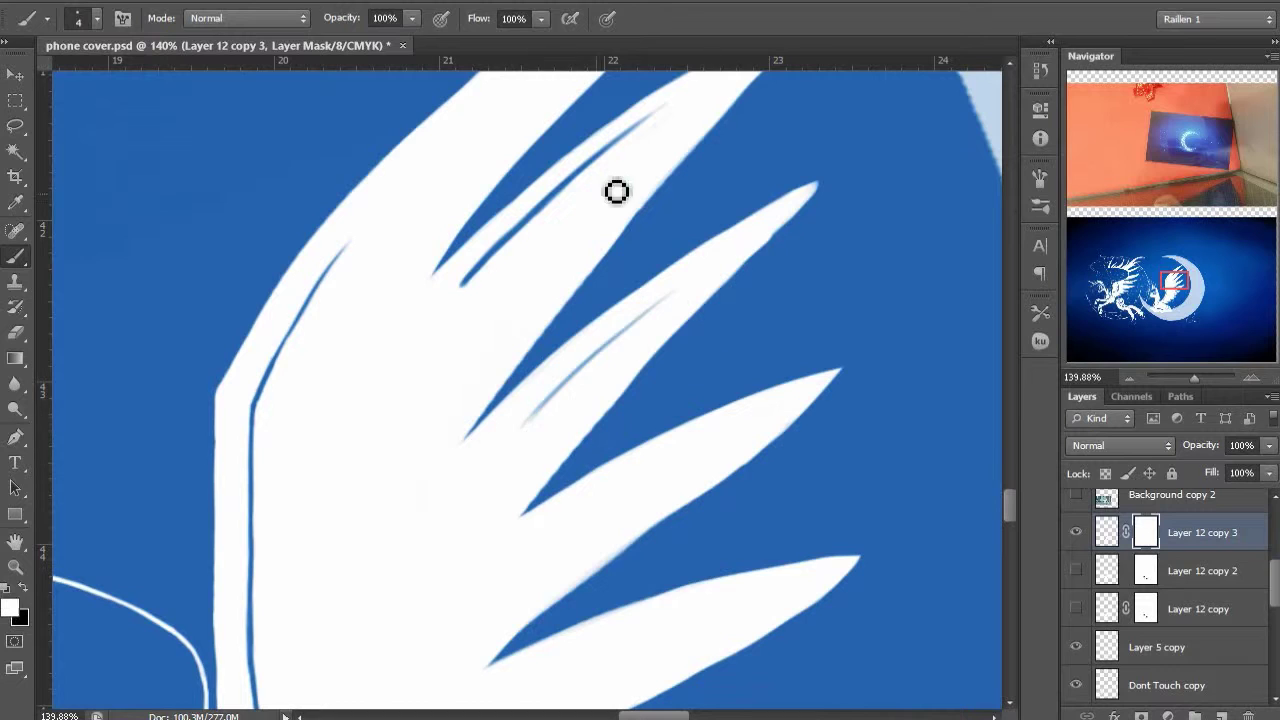
pyautogui.moveTo(478, 282); pyautogui.dragTo(594, 173)
pyautogui.moveTo(515, 240)
pyautogui.mouseDown()
pyautogui.moveTo(604, 167)
pyautogui.moveTo(457, 333)
pyautogui.mouseUp()
pyautogui.press('x')
# Add quill lines along the topmost and fourth feathers in 4 px black on the mask
pyautogui.moveTo(440, 157); pyautogui.dragTo(376, 326)
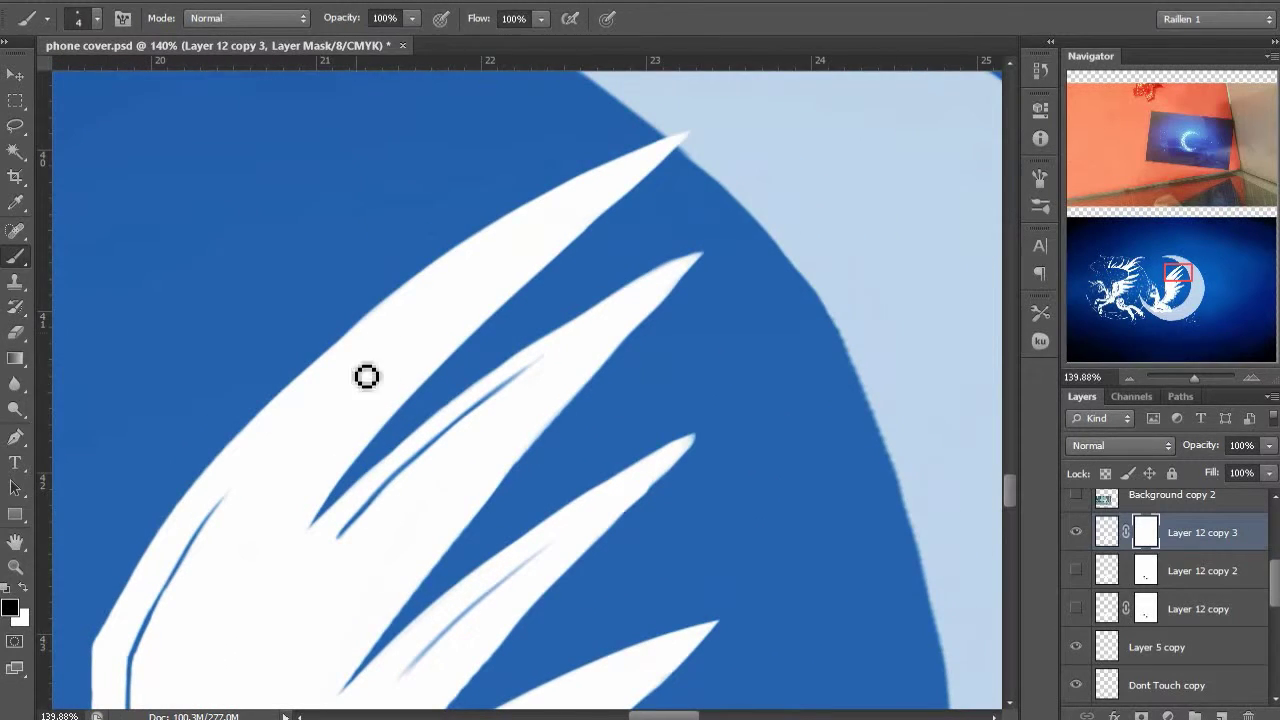
pyautogui.moveTo(341, 382); pyautogui.dragTo(497, 247)
pyautogui.moveTo(512, 700); pyautogui.dragTo(544, 232)
pyautogui.moveTo(482, 298); pyautogui.dragTo(684, 188)
pyautogui.hotkey('ctrl', 'z')
pyautogui.hotkey('ctrl', 'z')
# Add thin quill lines to the remaining lower feathers in 4 px black, redoing strokes that miss
pyautogui.moveTo(585, 409); pyautogui.dragTo(581, 346)
pyautogui.moveTo(451, 380); pyautogui.dragTo(663, 307)
pyautogui.hotkey('ctrl', 'z')
pyautogui.moveTo(495, 488)
pyautogui.mouseDown()
pyautogui.moveTo(606, 374)
pyautogui.moveTo(667, 357)
pyautogui.mouseUp()
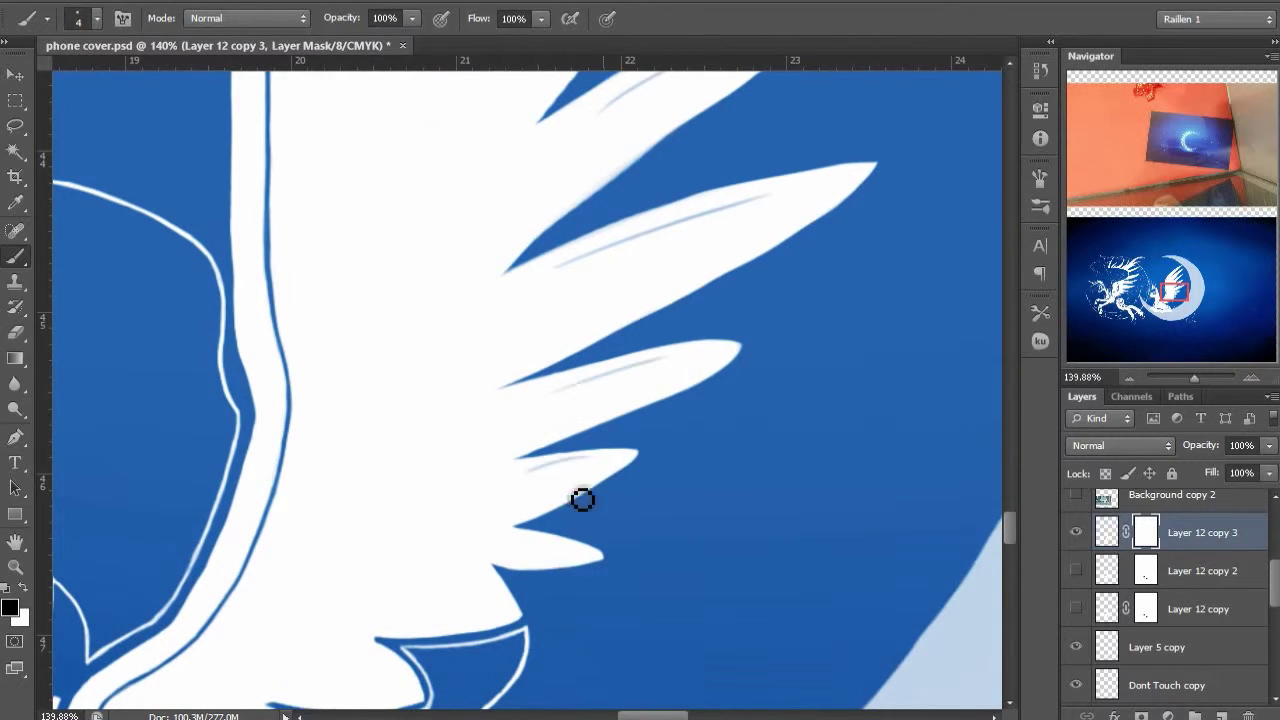
pyautogui.moveTo(530, 471); pyautogui.dragTo(600, 462)
pyautogui.scroll(-2, 497, 451)
pyautogui.scroll(-4, 580, 412)
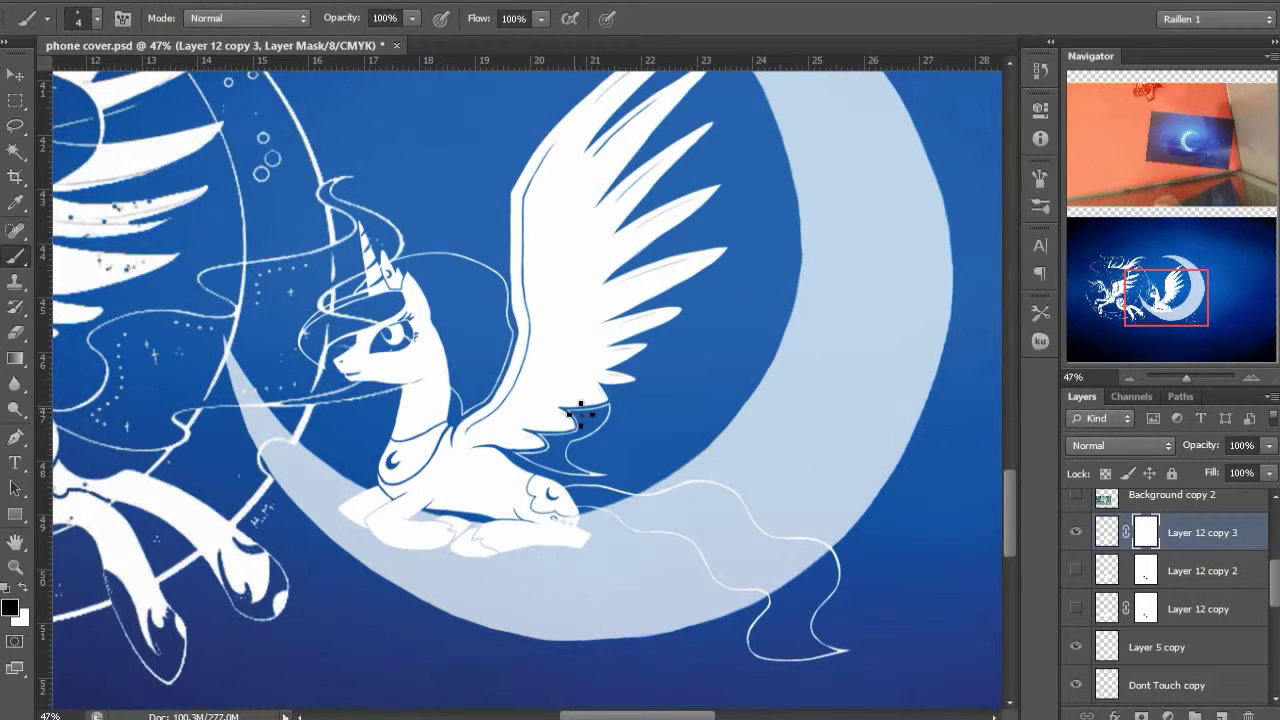
# Soften the inner wing contour along the front edge with a 30 px white brush at 30% opacity
pyautogui.scroll(3, 594, 345)
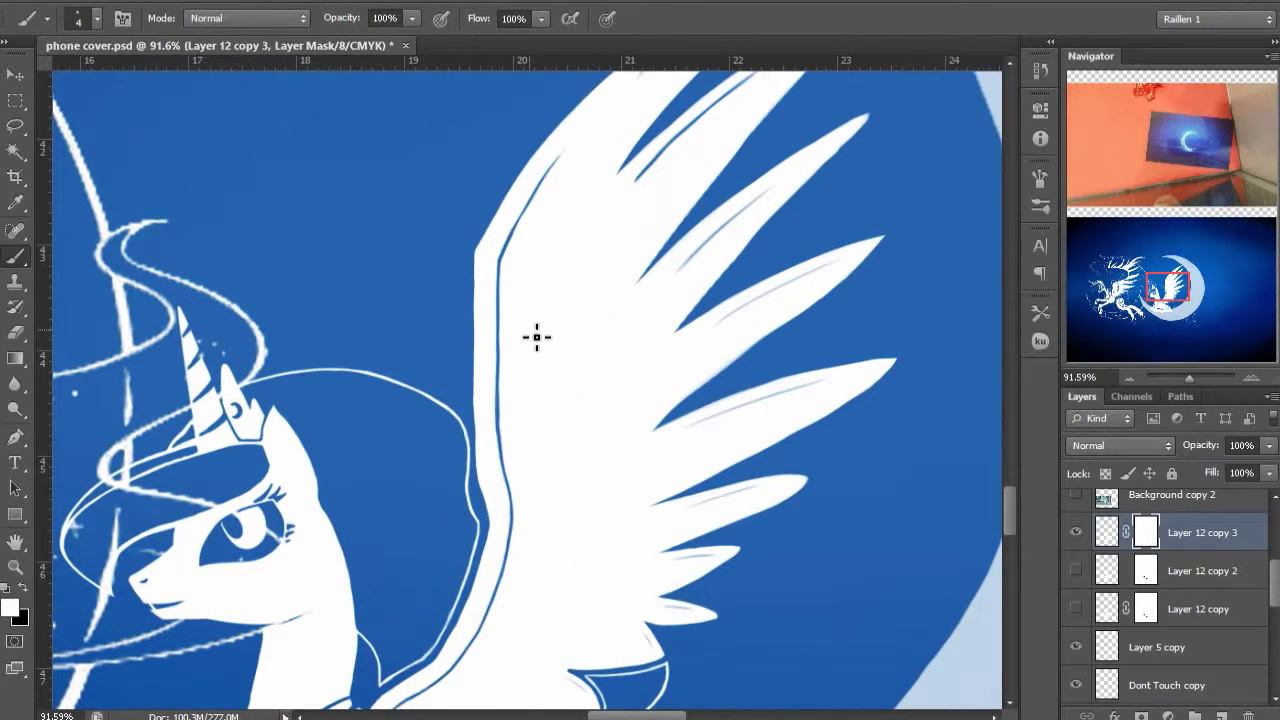
pyautogui.moveTo(611, 247); pyautogui.dragTo(527, 361)
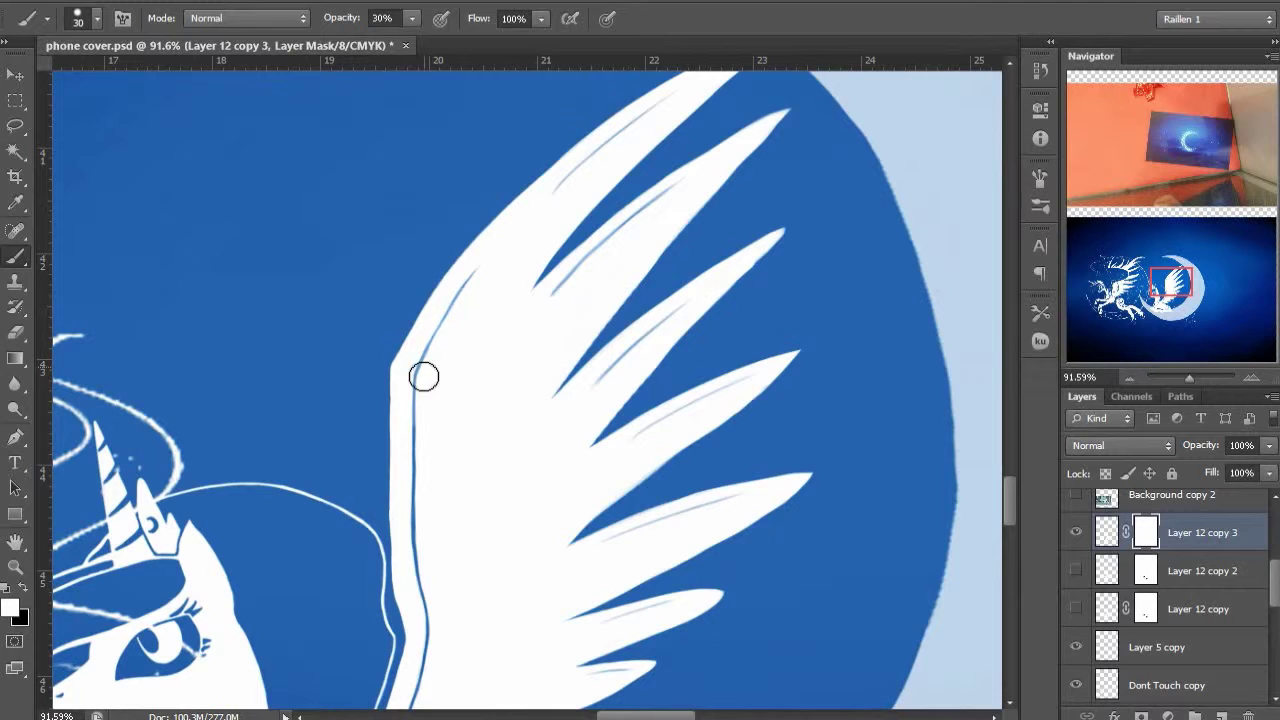
pyautogui.moveTo(424, 376); pyautogui.dragTo(431, 538)
pyautogui.moveTo(445, 550); pyautogui.dragTo(448, 383)
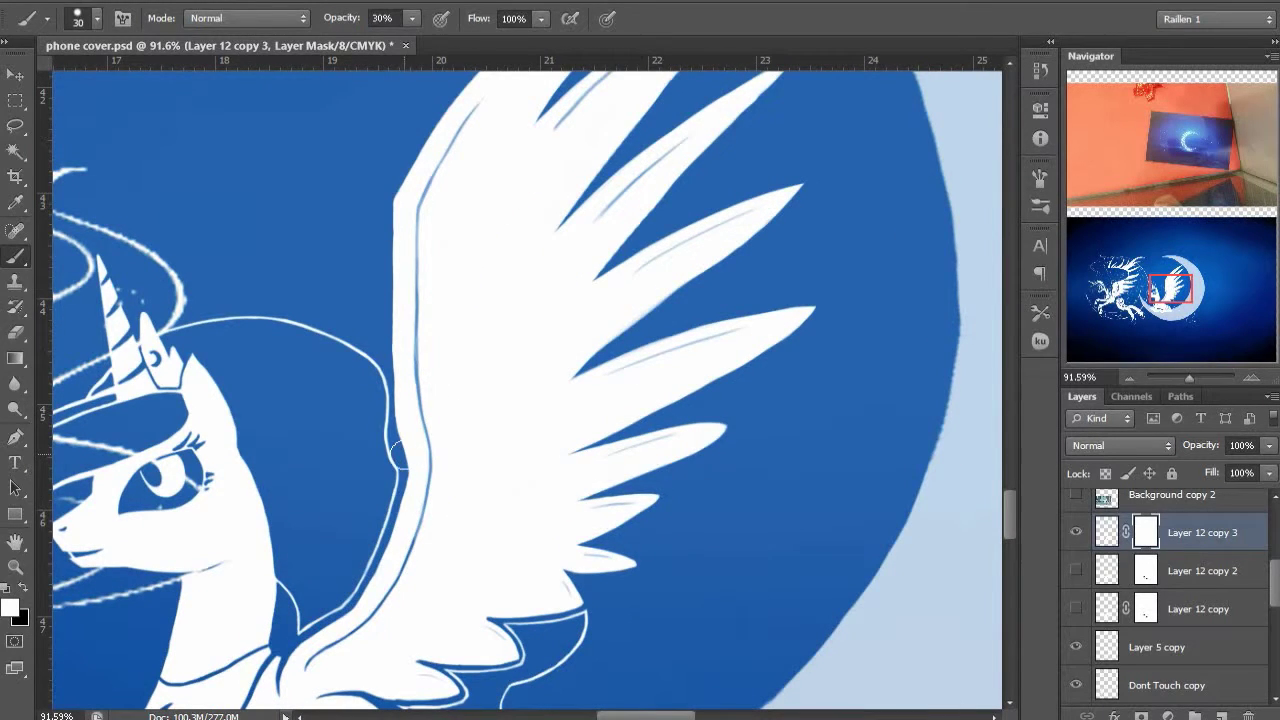
pyautogui.moveTo(286, 607); pyautogui.dragTo(520, 340)
# Hide the Dont Touch copy layer and save the document
pyautogui.click(1077, 685)
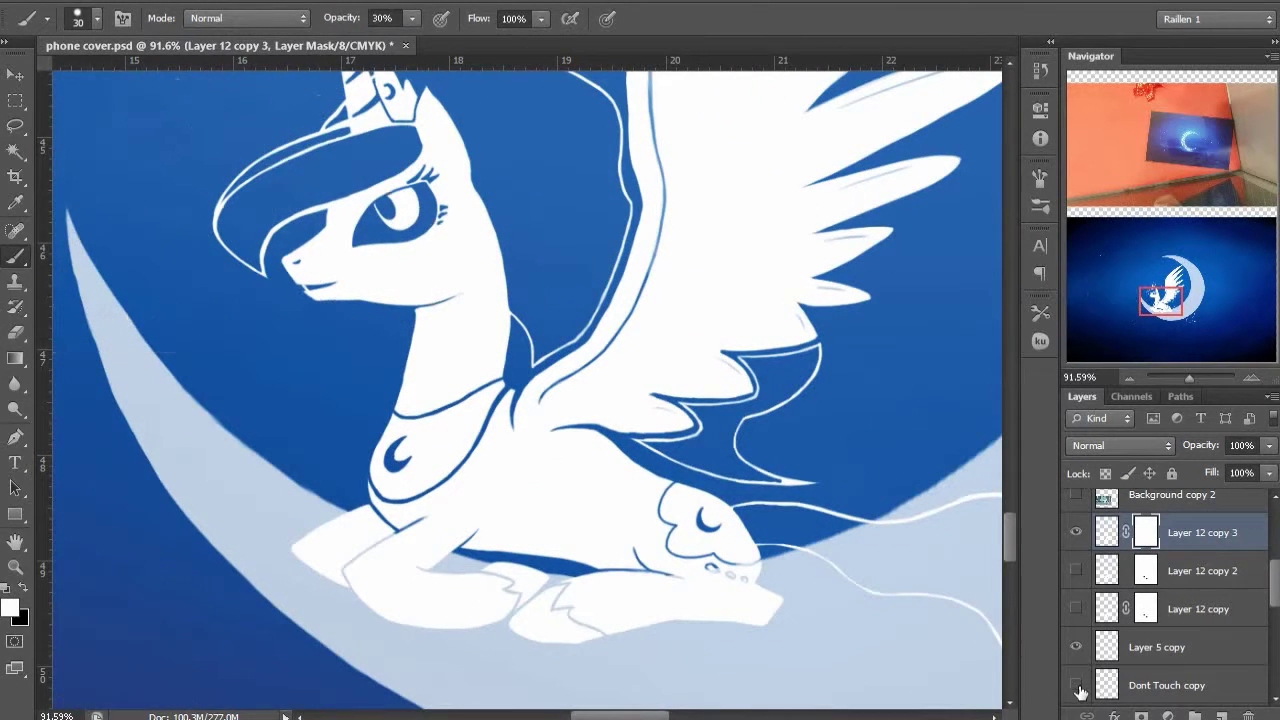
pyautogui.click(1131, 645)
pyautogui.moveTo(1205, 447); pyautogui.dragTo(1248, 447)
pyautogui.moveTo(640, 430); pyautogui.dragTo(543, 446)
pyautogui.click(1076, 533)
pyautogui.click(1076, 533)
pyautogui.click(1107, 533)
pyautogui.press('v')
pyautogui.moveTo(703, 396); pyautogui.dragTo(589, 410)
pyautogui.hotkey('ctrl', 's')
pyautogui.moveTo(577, 341); pyautogui.dragTo(577, 369)
# Set Layer 5 copy to 75% opacity and place it with a layer mask directly below Layer 12 copy 3
pyautogui.click(1180, 647)
pyautogui.moveTo(1205, 447); pyautogui.dragTo(1175, 447)
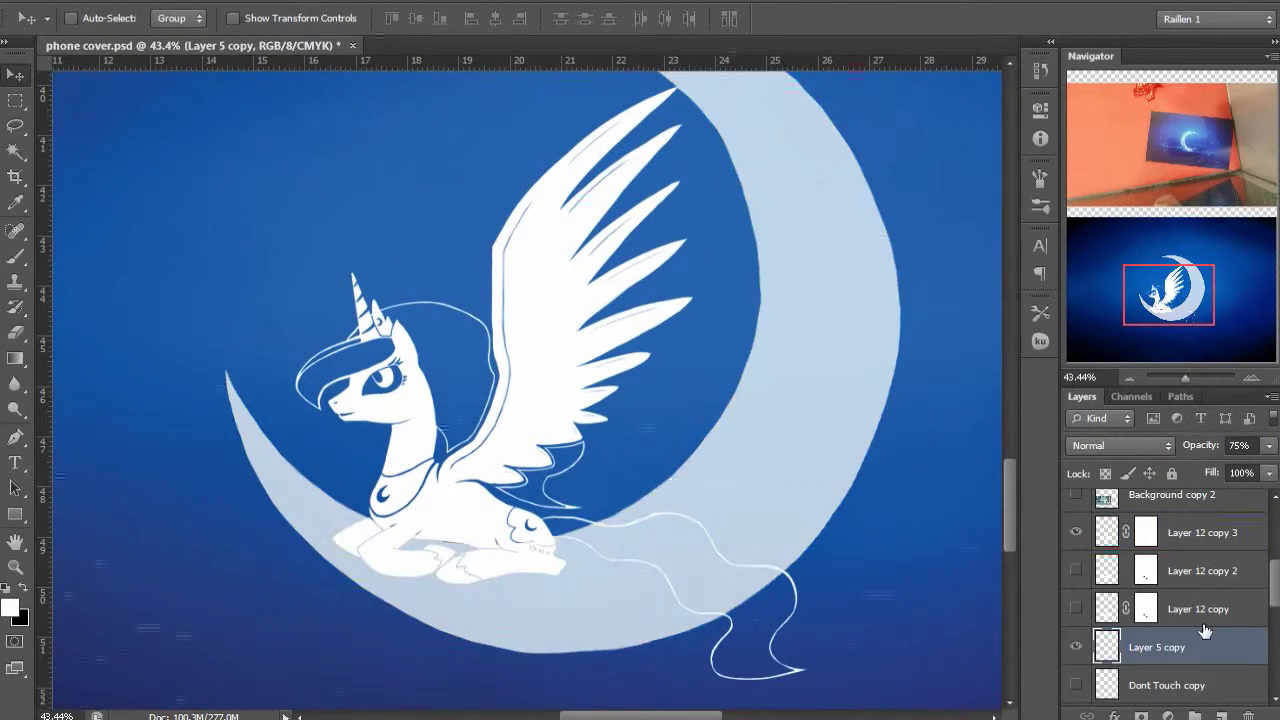
pyautogui.click(1202, 533)
pyautogui.moveTo(434, 575); pyautogui.dragTo(479, 451)
pyautogui.scroll(4, 488, 463)
pyautogui.moveTo(1157, 647)
pyautogui.mouseDown()
pyautogui.moveTo(1180, 645)
pyautogui.moveTo(1180, 575)
pyautogui.mouseUp()
pyautogui.press('b')
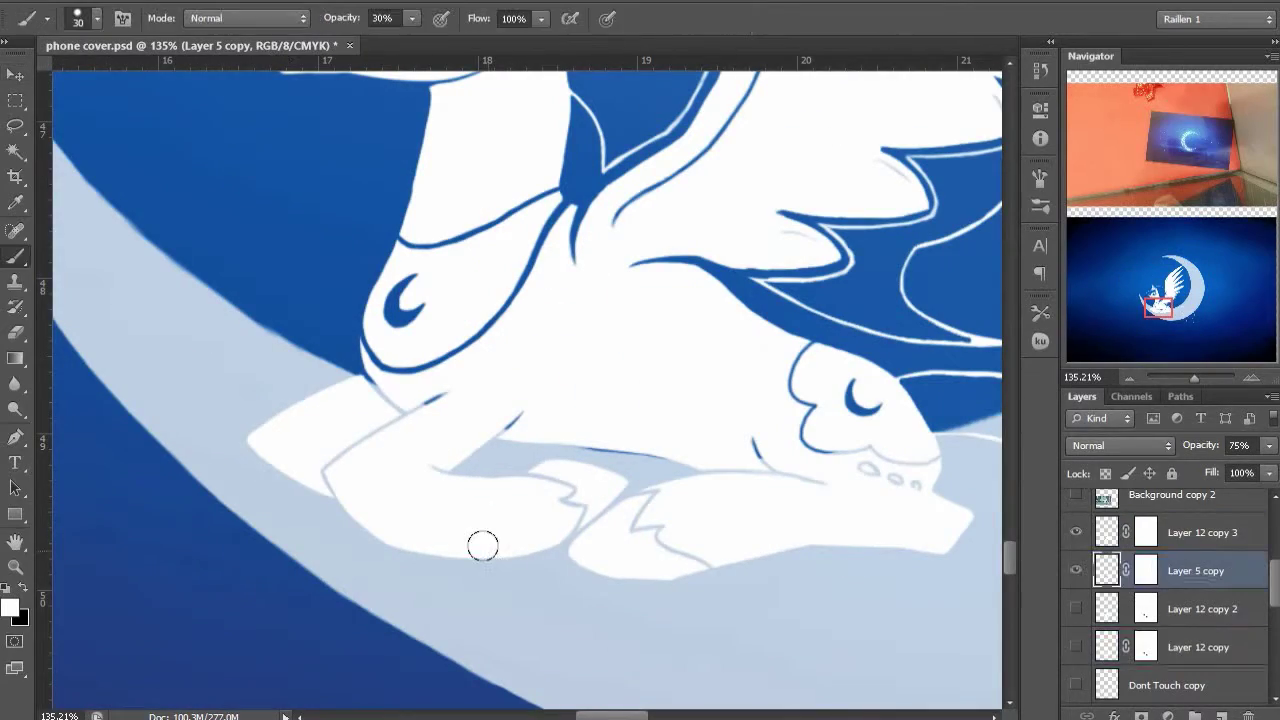
pyautogui.keyDown('ctrl'); pyautogui.click(1115, 541); pyautogui.keyUp('ctrl')
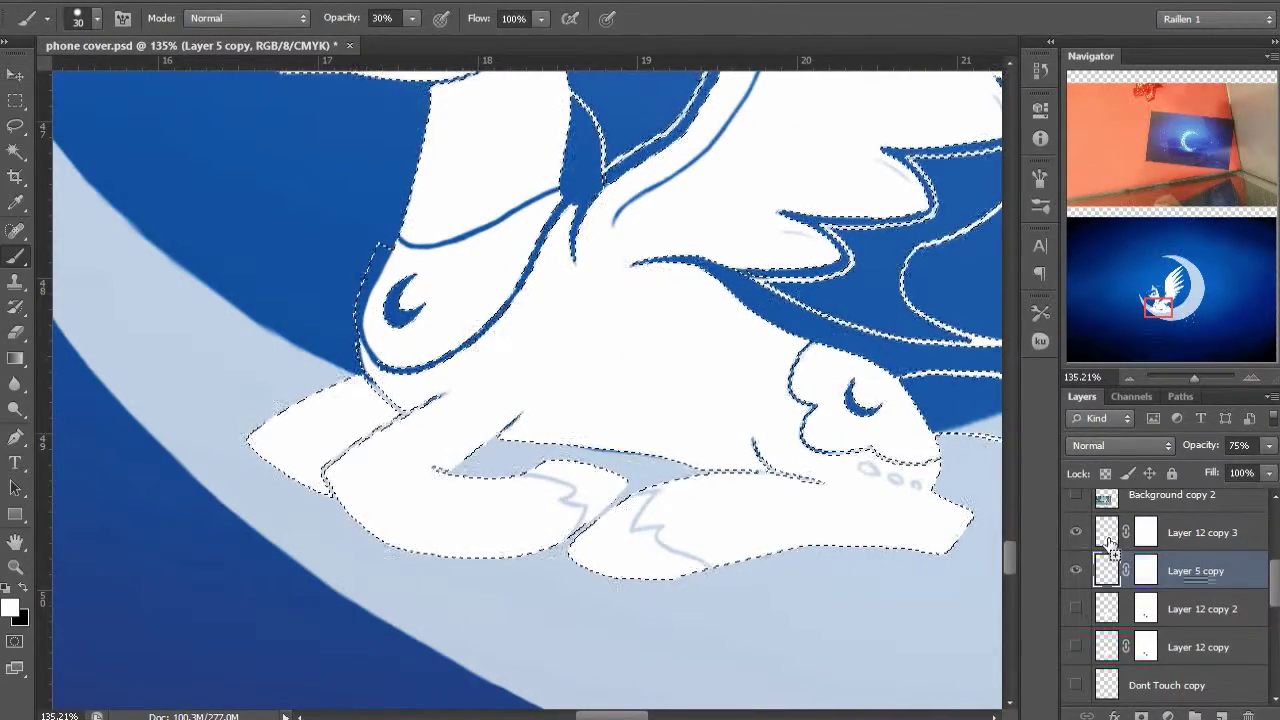
pyautogui.press('m')
pyautogui.click(629, 548)
# Trace the lower edges of both forelegs in 7 px black at 100% opacity on the Layer 5 copy mask
pyautogui.click(1145, 572)
pyautogui.press('b')
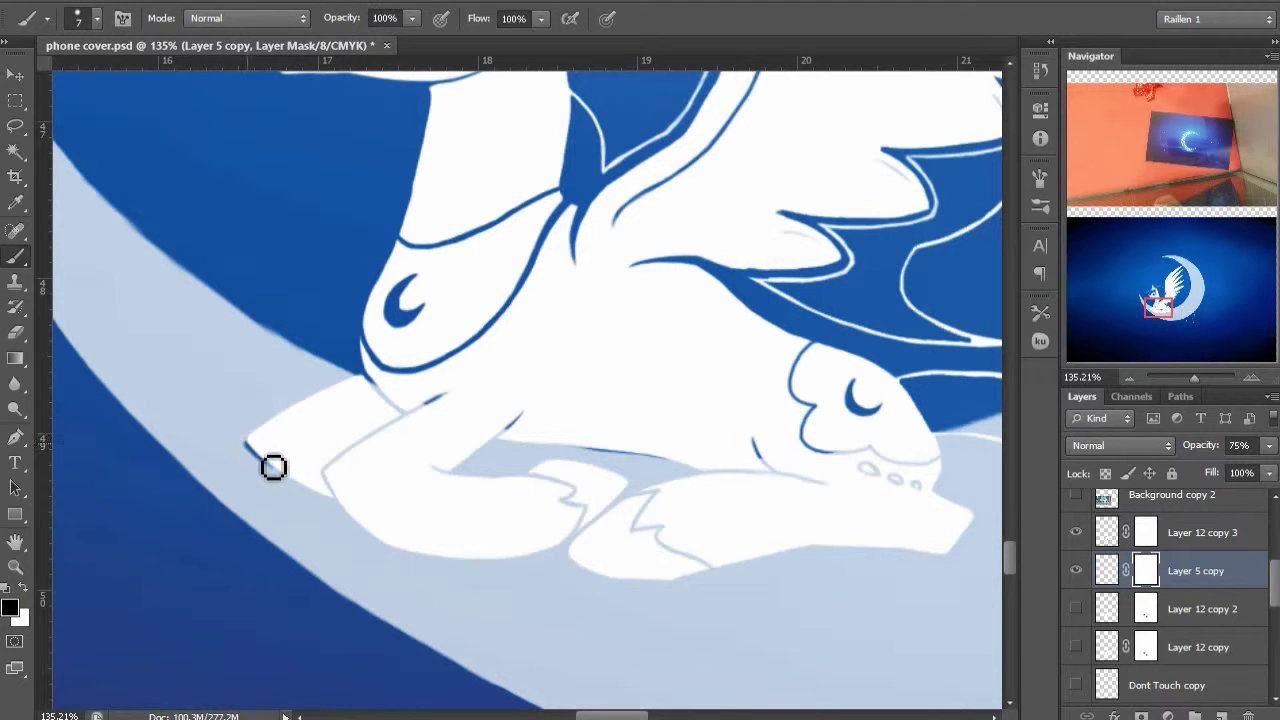
pyautogui.moveTo(273, 467)
pyautogui.mouseDown()
pyautogui.moveTo(366, 514)
pyautogui.moveTo(355, 516)
pyautogui.moveTo(367, 532)
pyautogui.moveTo(423, 546)
pyautogui.moveTo(392, 553)
pyautogui.moveTo(433, 562)
pyautogui.moveTo(395, 551)
pyautogui.mouseUp()
pyautogui.moveTo(428, 463); pyautogui.dragTo(317, 406)
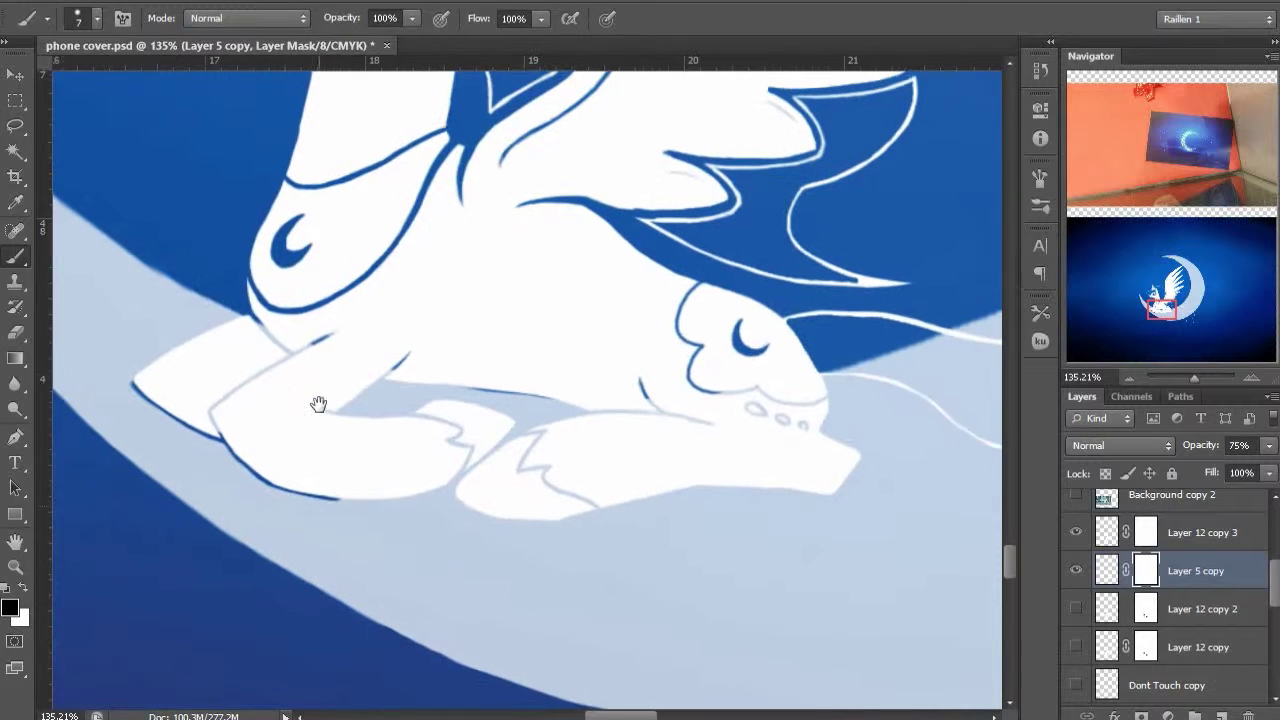
pyautogui.moveTo(349, 511)
pyautogui.mouseDown()
pyautogui.moveTo(397, 511)
pyautogui.moveTo(421, 490)
pyautogui.mouseUp()
pyautogui.press('x')
pyautogui.press('x')
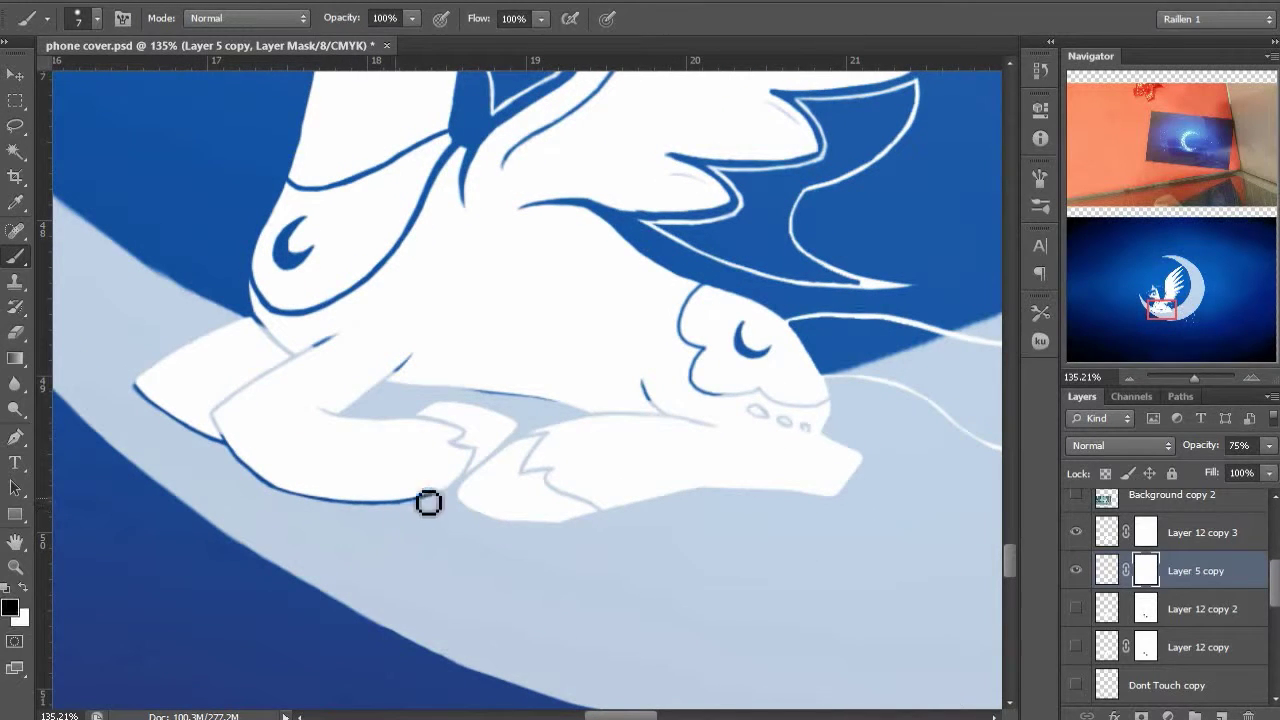
# Darken the edge between the front hoof and the hind hoof in 7 px black on the mask
pyautogui.moveTo(518, 425); pyautogui.dragTo(445, 497)
pyautogui.moveTo(502, 446); pyautogui.dragTo(460, 486)
pyautogui.press('x')
pyautogui.press('x')
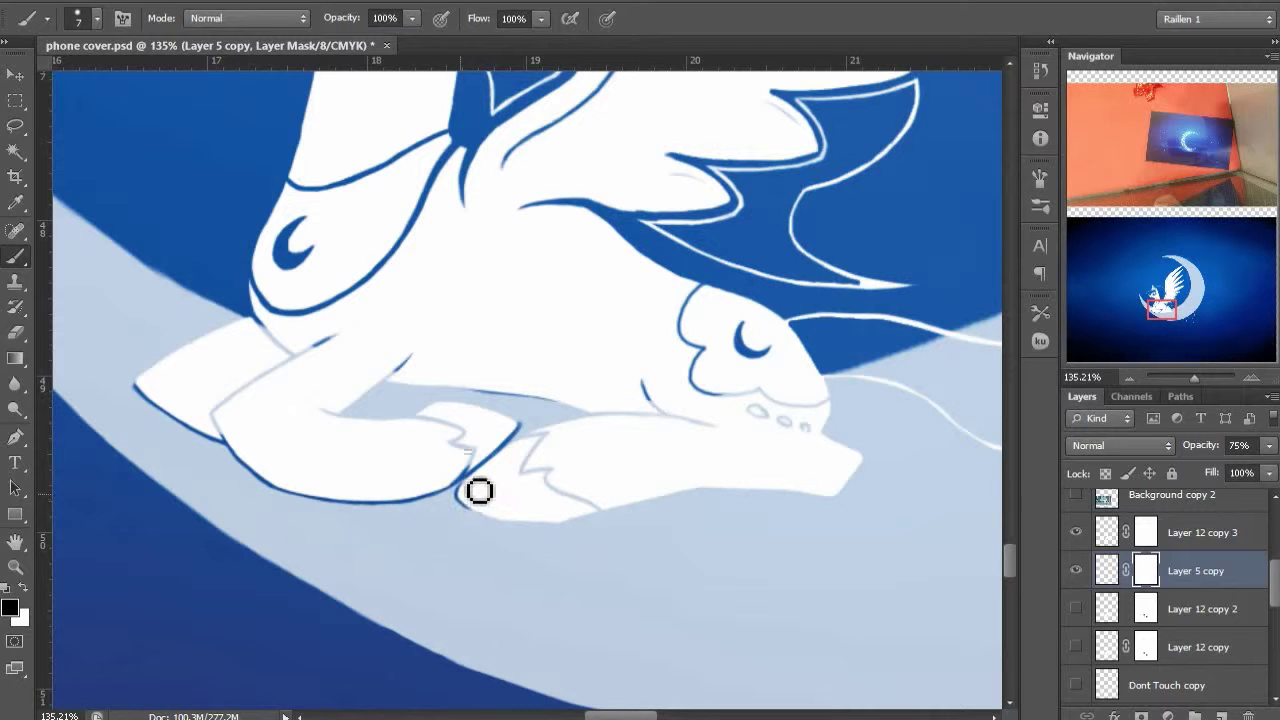
# Trace the hind leg's underside and its angular rear end up to the rump in 7 px black
pyautogui.moveTo(474, 512)
pyautogui.mouseDown()
pyautogui.moveTo(609, 536)
pyautogui.moveTo(430, 557)
pyautogui.moveTo(462, 527)
pyautogui.moveTo(580, 507)
pyautogui.moveTo(545, 506)
pyautogui.moveTo(710, 497)
pyautogui.mouseUp()
pyautogui.press('x')
pyautogui.press('x')
pyautogui.press('x')
pyautogui.moveTo(440, 543)
pyautogui.mouseDown()
pyautogui.moveTo(576, 510)
pyautogui.moveTo(642, 514)
pyautogui.mouseUp()
pyautogui.press('x')
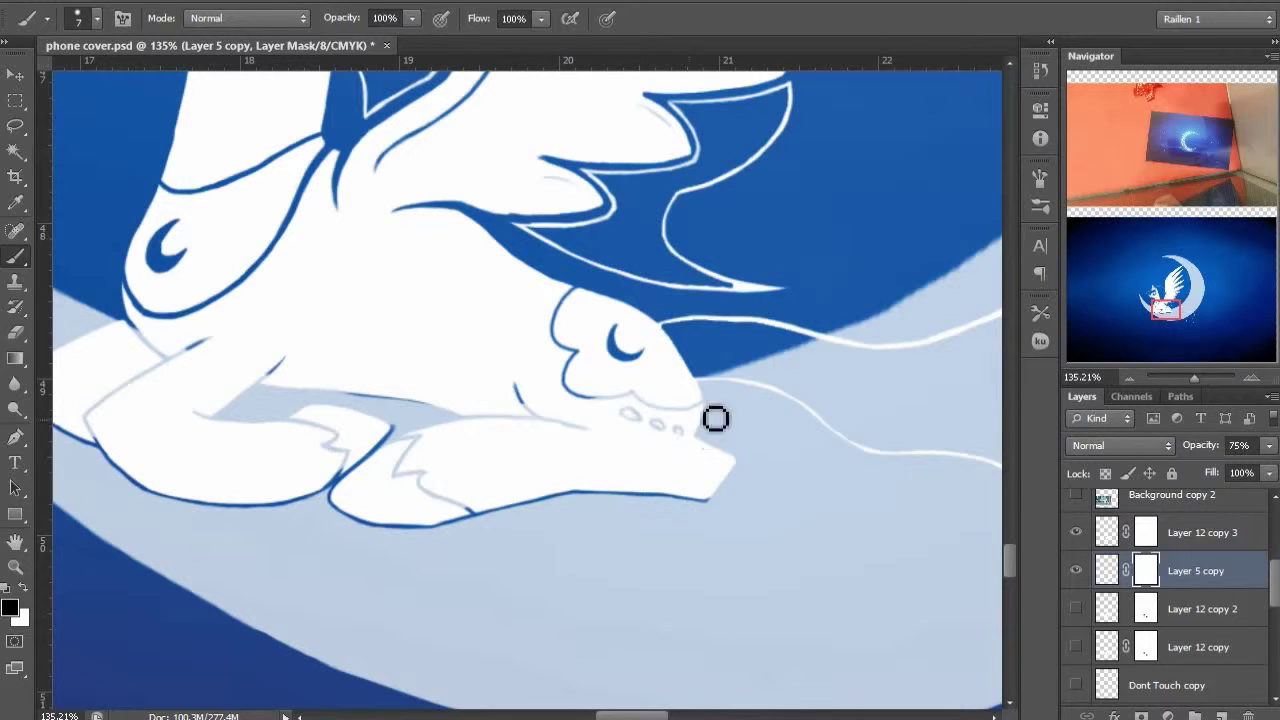
pyautogui.moveTo(724, 407)
pyautogui.mouseDown()
pyautogui.moveTo(704, 451)
pyautogui.moveTo(742, 467)
pyautogui.moveTo(697, 476)
pyautogui.moveTo(717, 509)
pyautogui.mouseUp()
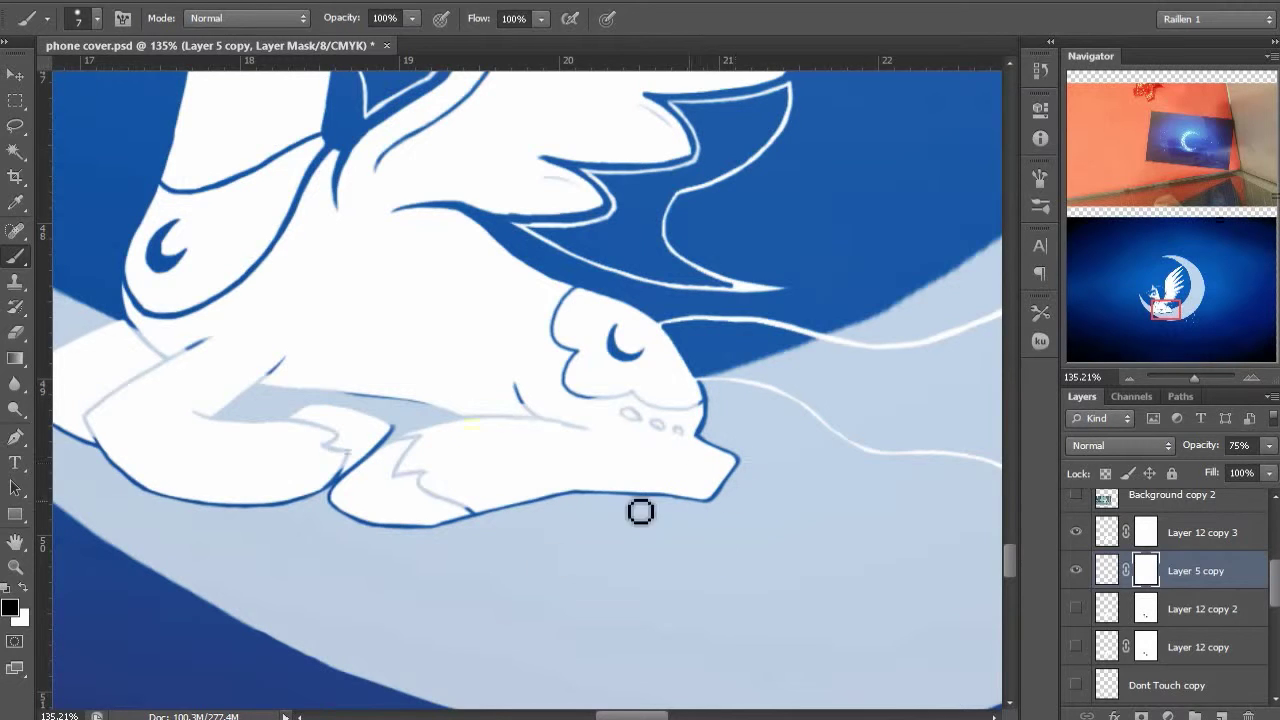
# Remove the dark line beneath the far foreleg with 7 px white on the Layer 5 copy mask
pyautogui.moveTo(229, 403); pyautogui.dragTo(343, 425)
pyautogui.press('x')
pyautogui.moveTo(147, 436); pyautogui.dragTo(214, 481)
pyautogui.press('x')
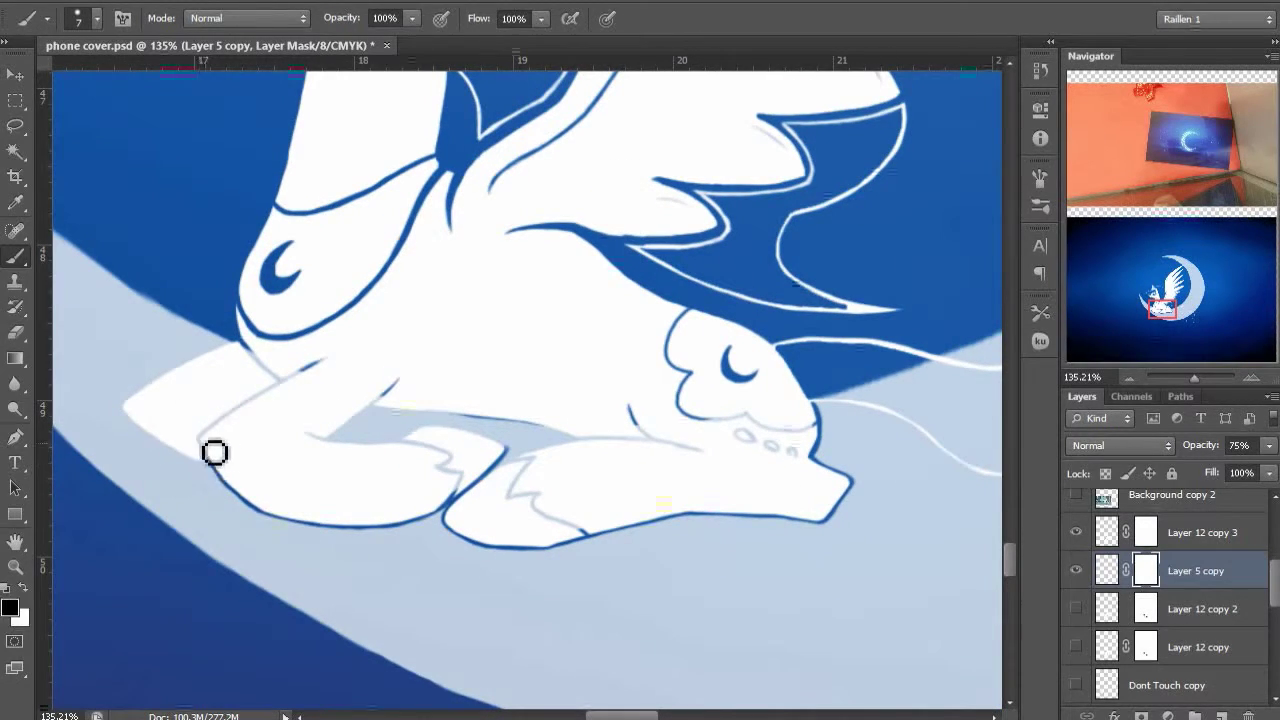
# Trace the near foreleg's upper outline and hoof fur, plus the belly and upper hind-leg line, in 7 px black
pyautogui.moveTo(202, 438)
pyautogui.mouseDown()
pyautogui.moveTo(260, 412)
pyautogui.moveTo(291, 371)
pyautogui.mouseUp()
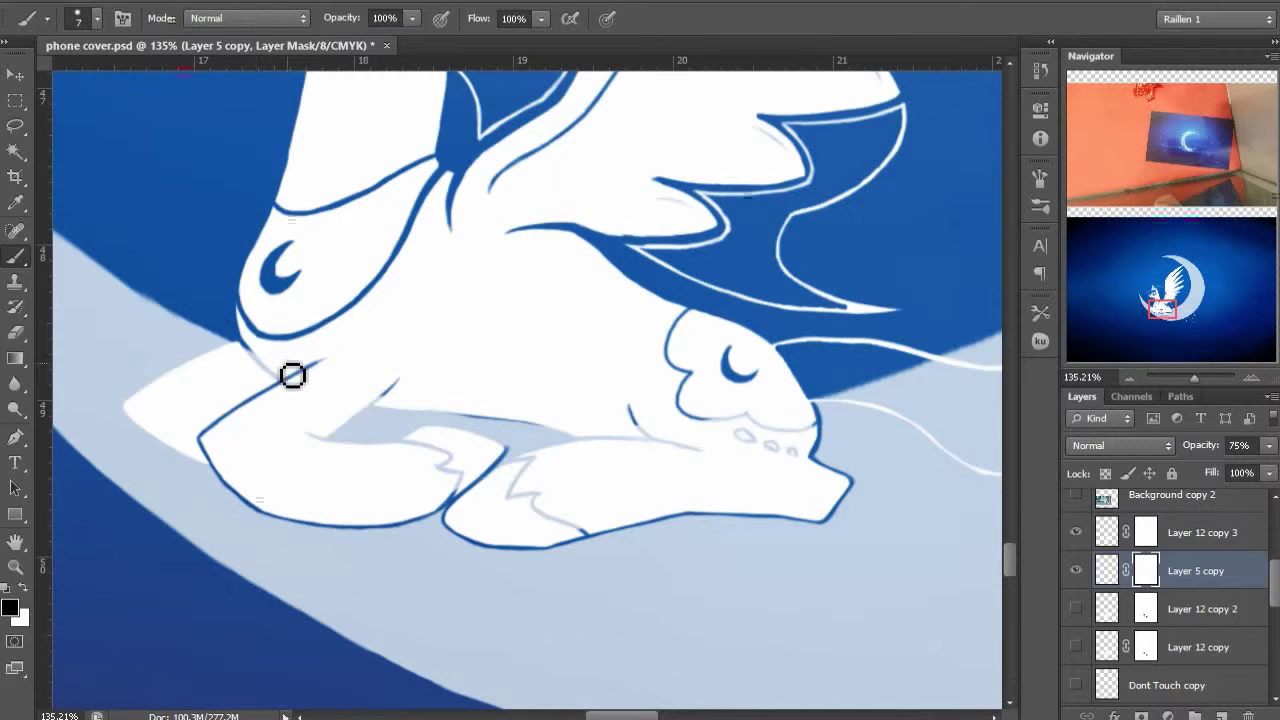
pyautogui.moveTo(307, 436)
pyautogui.mouseDown()
pyautogui.moveTo(395, 455)
pyautogui.moveTo(434, 437)
pyautogui.moveTo(505, 456)
pyautogui.moveTo(486, 469)
pyautogui.moveTo(444, 480)
pyautogui.mouseUp()
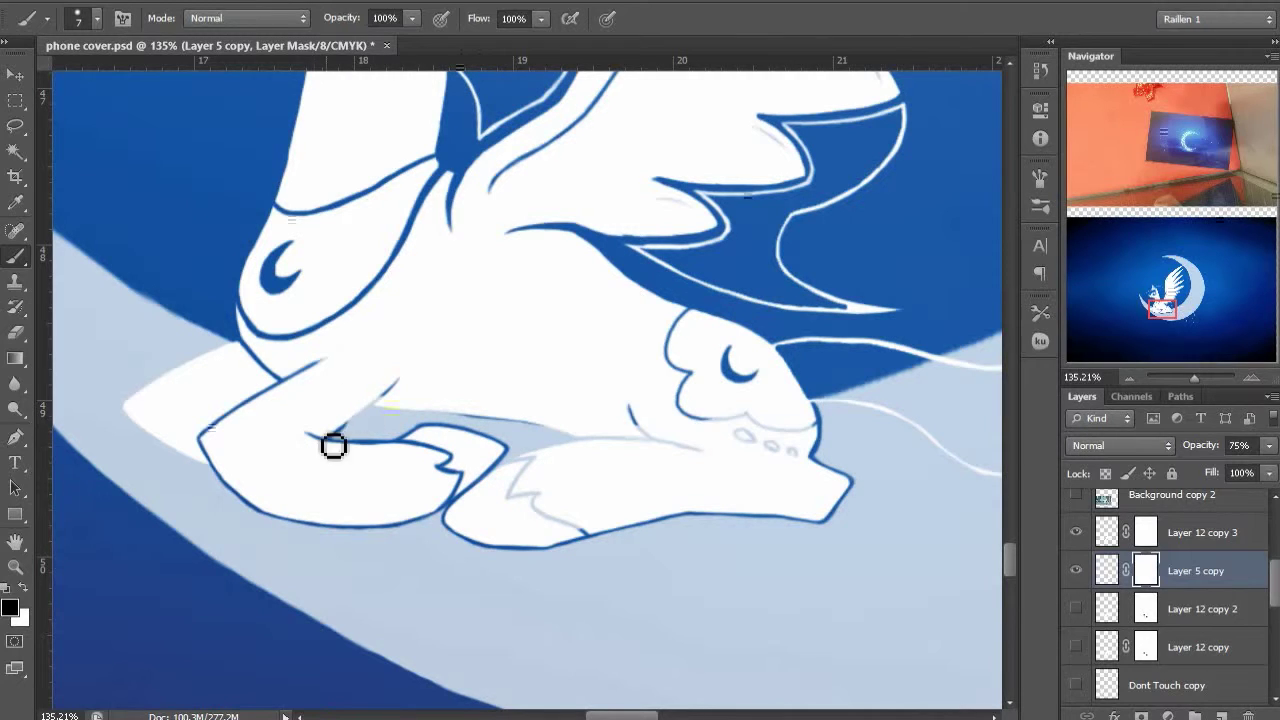
pyautogui.moveTo(358, 412)
pyautogui.mouseDown()
pyautogui.moveTo(594, 449)
pyautogui.moveTo(704, 450)
pyautogui.mouseUp()
# Tidy the upper hind-leg line around the flank crease with a 3 px brush on the Layer 12 copy 3 mask
pyautogui.click(1145, 545)
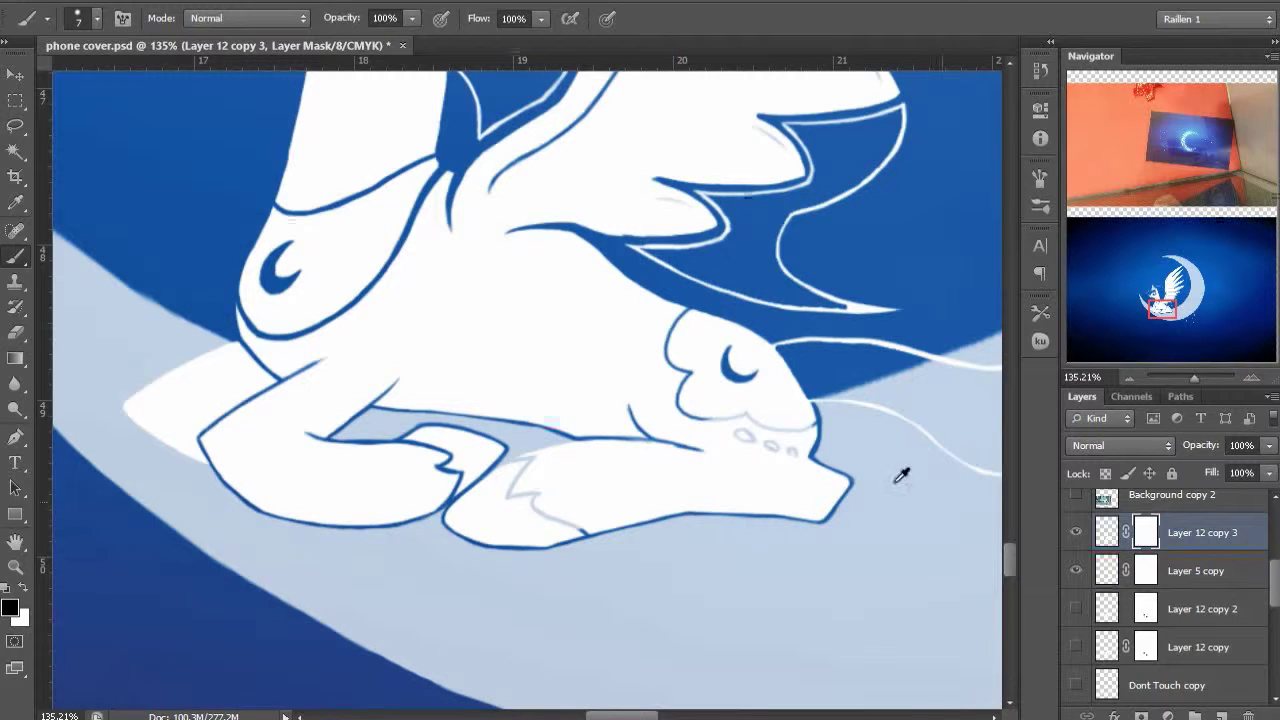
pyautogui.scroll(4, 750, 468)
pyautogui.press('x')
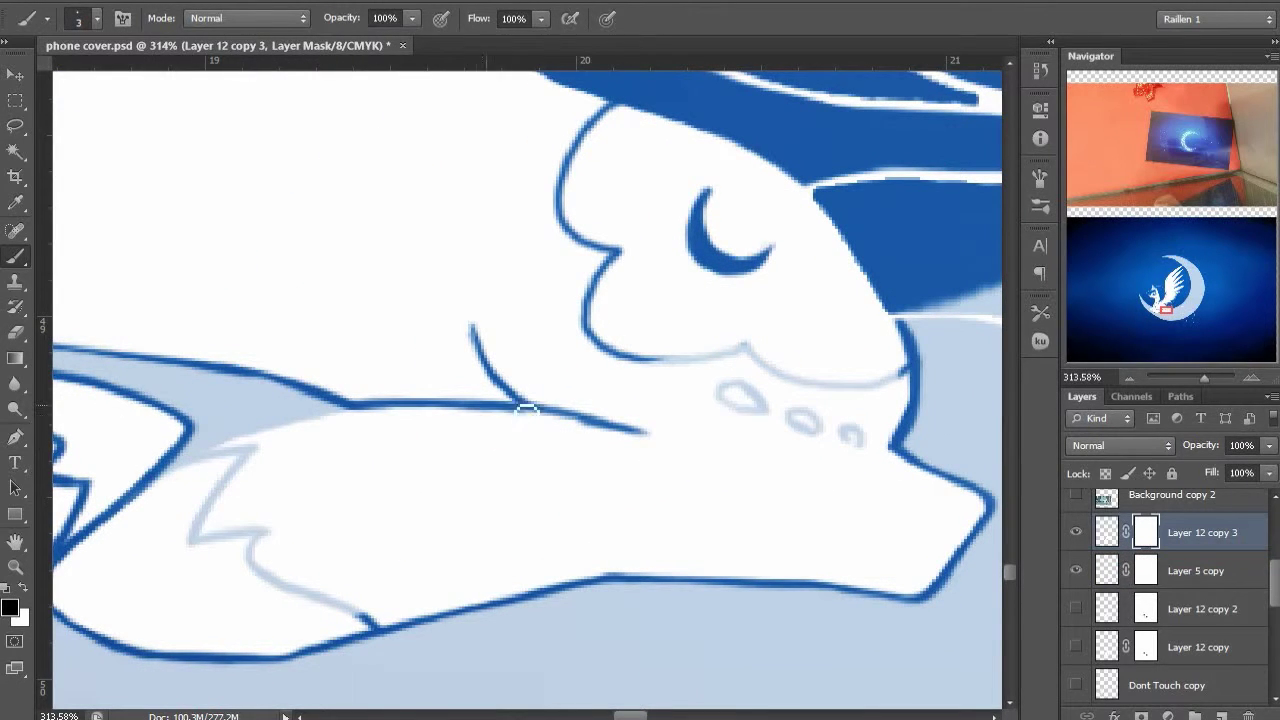
# Darken the hind hoof's jagged fur line and the flank patch's lower edge and spots on the Layer 5 copy mask
pyautogui.click(1141, 567)
pyautogui.moveTo(256, 568); pyautogui.dragTo(381, 510)
pyautogui.moveTo(330, 412)
pyautogui.mouseDown()
pyautogui.moveTo(386, 380)
pyautogui.moveTo(474, 363)
pyautogui.moveTo(317, 471)
pyautogui.moveTo(420, 545)
pyautogui.moveTo(487, 561)
pyautogui.mouseUp()
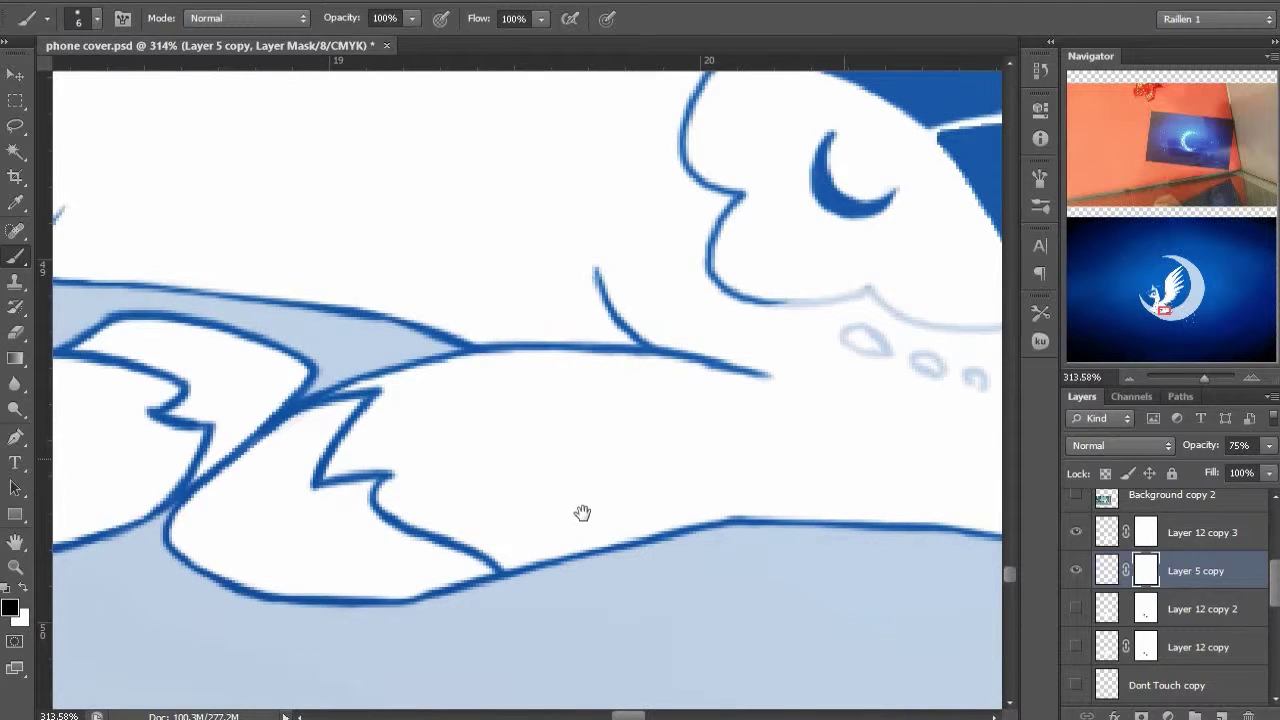
pyautogui.moveTo(583, 514); pyautogui.dragTo(183, 594)
pyautogui.moveTo(413, 386)
pyautogui.mouseDown()
pyautogui.moveTo(536, 450)
pyautogui.moveTo(614, 386)
pyautogui.moveTo(606, 443)
pyautogui.mouseUp()
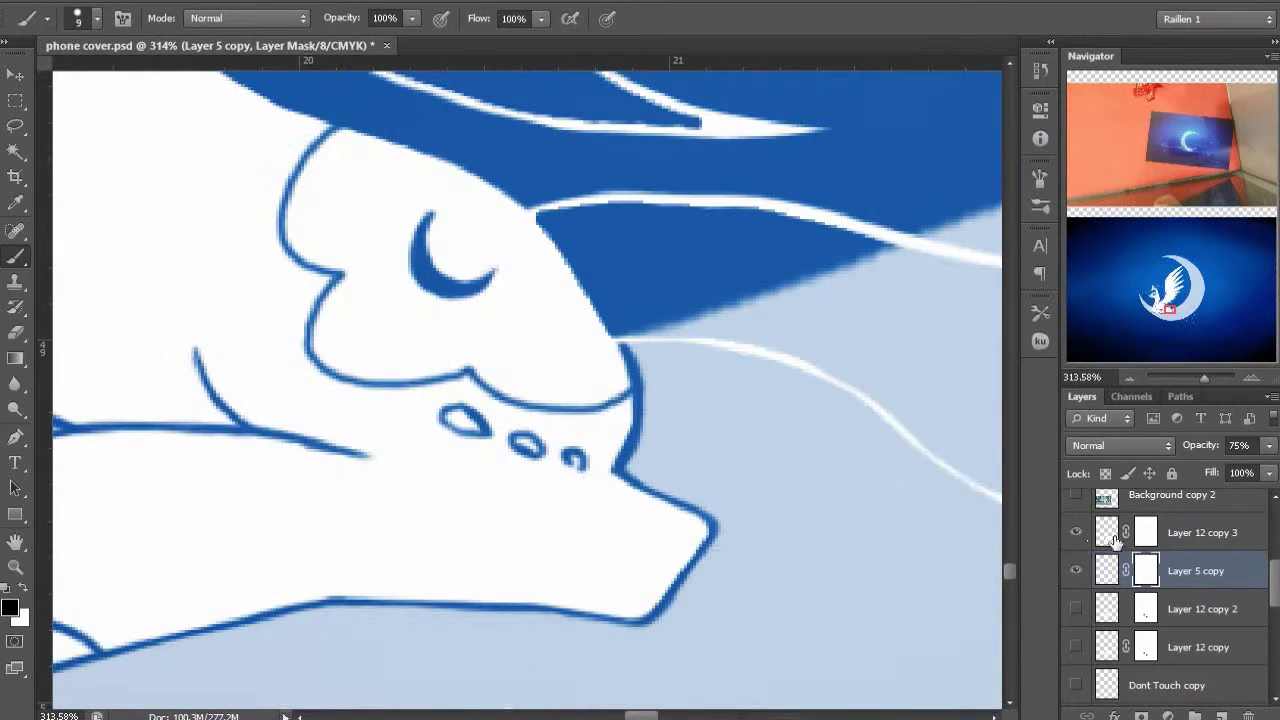
# Tidy and close the small spots under the flank patch with a 2 px brush on the Layer 12 copy 3 mask
pyautogui.click(1115, 541)
pyautogui.click(1145, 532)
pyautogui.press('x')
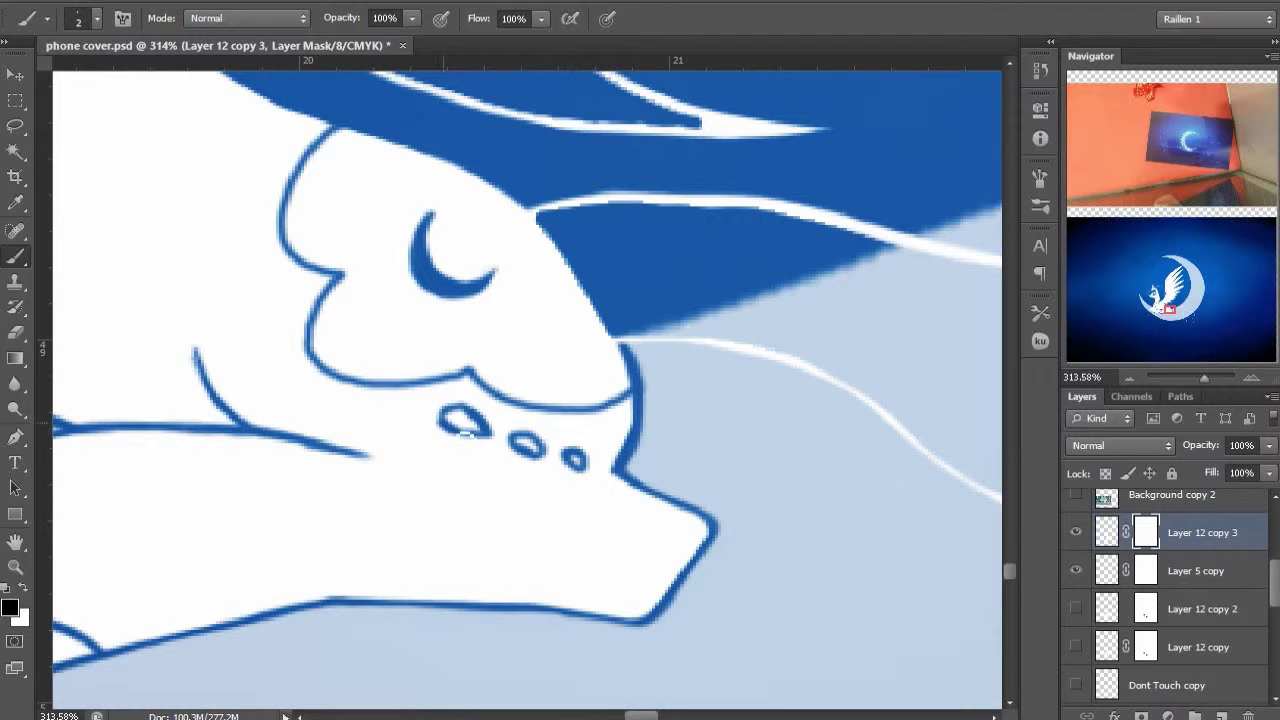
pyautogui.moveTo(690, 415); pyautogui.dragTo(428, 446)
pyautogui.moveTo(428, 446)
pyautogui.mouseDown()
pyautogui.moveTo(420, 429)
pyautogui.moveTo(355, 426)
pyautogui.moveTo(437, 434)
pyautogui.mouseUp()
# Set Layer 5 copy to 100% opacity and compare the whole artwork with its layers toggled off and on
pyautogui.click(1140, 573)
pyautogui.moveTo(900, 440); pyautogui.dragTo(585, 440)
pyautogui.moveTo(450, 445); pyautogui.dragTo(601, 437)
pyautogui.moveTo(1201, 445); pyautogui.dragTo(1278, 448)
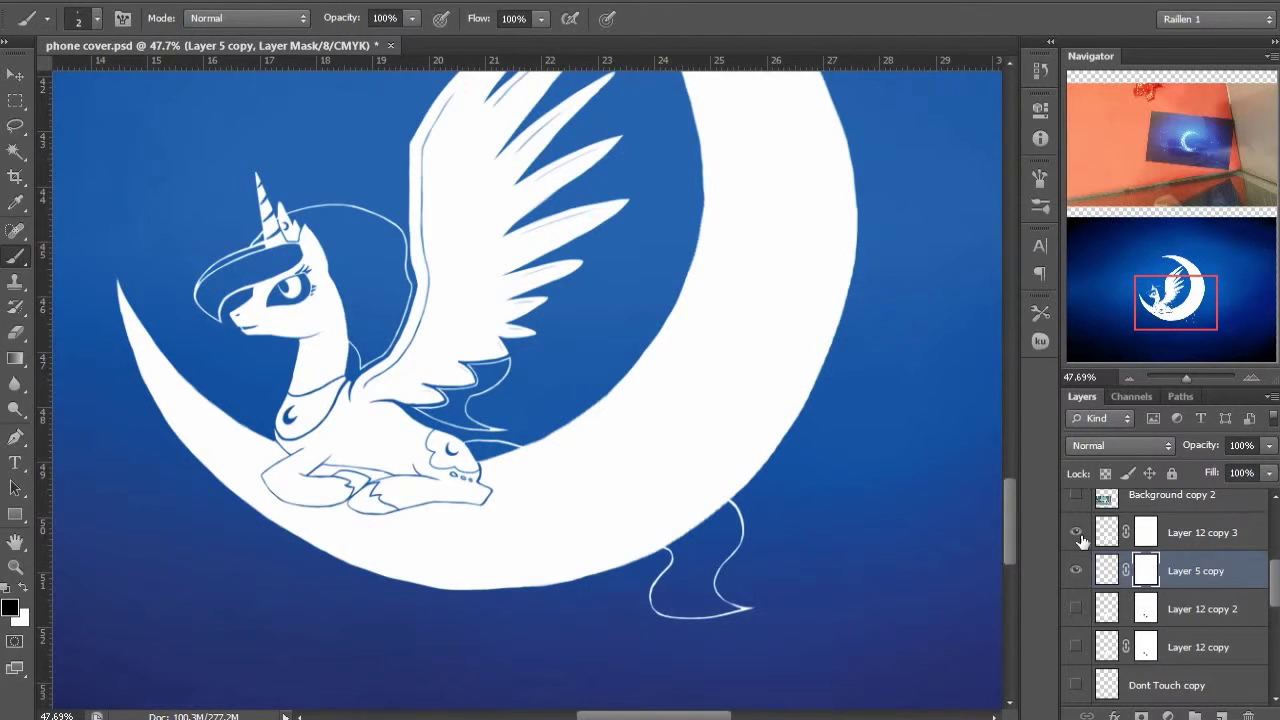
pyautogui.click(1077, 570)
pyautogui.click(1077, 570)
pyautogui.click(1077, 571)
pyautogui.click(1077, 571)
pyautogui.click(1136, 533)
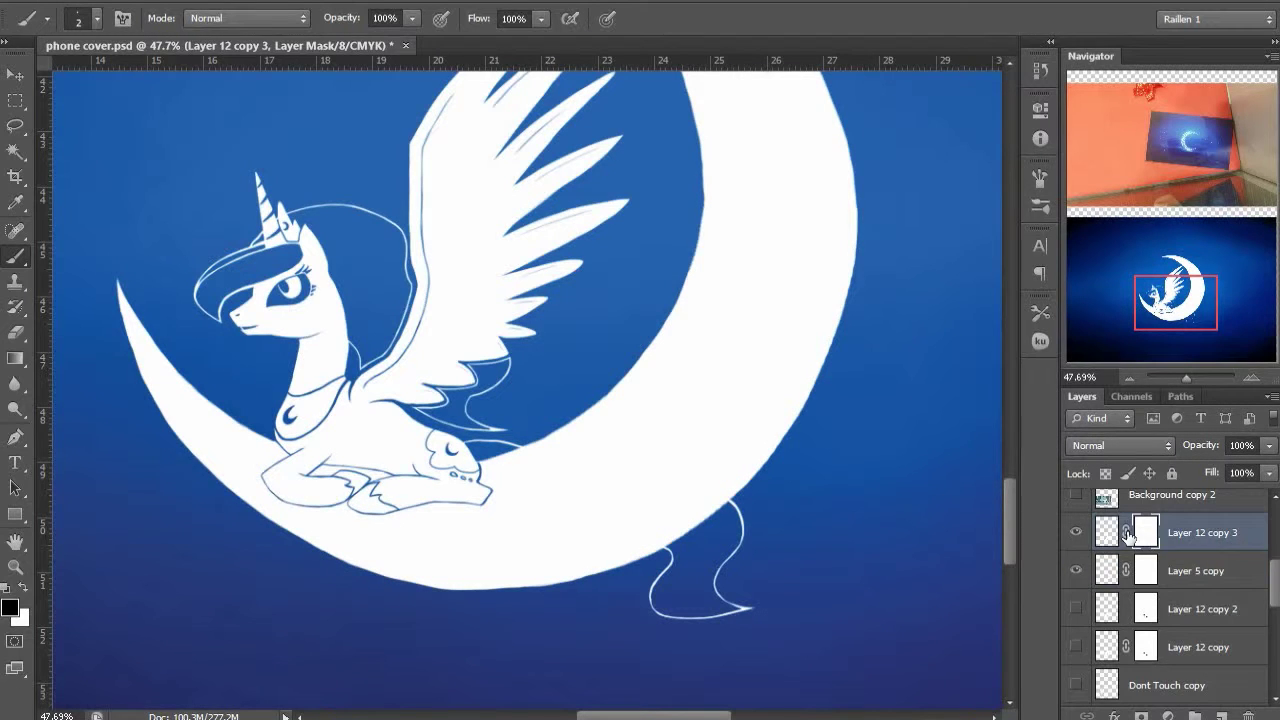
# Lower Layer 5 copy's opacity to 77% and check the moon near the tail with Layer 12 copy 3 hidden and shown
pyautogui.click(1107, 571)
pyautogui.moveTo(1205, 447); pyautogui.dragTo(1186, 447)
pyautogui.moveTo(717, 431); pyautogui.dragTo(697, 370)
pyautogui.moveTo(517, 369); pyautogui.dragTo(548, 362)
pyautogui.click(1077, 533)
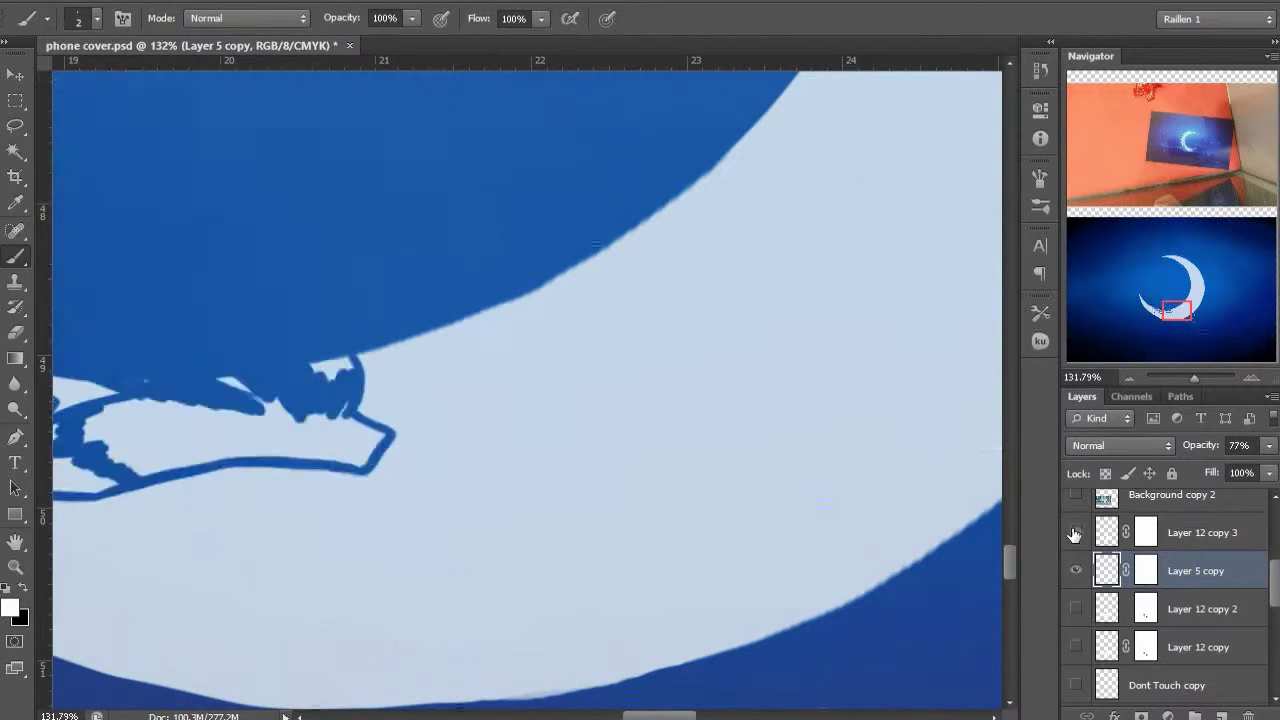
pyautogui.click(1077, 533)
# Outline the first stretch of the lower tail strand from the flank in 9 px black on the Layer 5 copy mask
pyautogui.click(1146, 533)
pyautogui.press(']')
pyautogui.press(']')
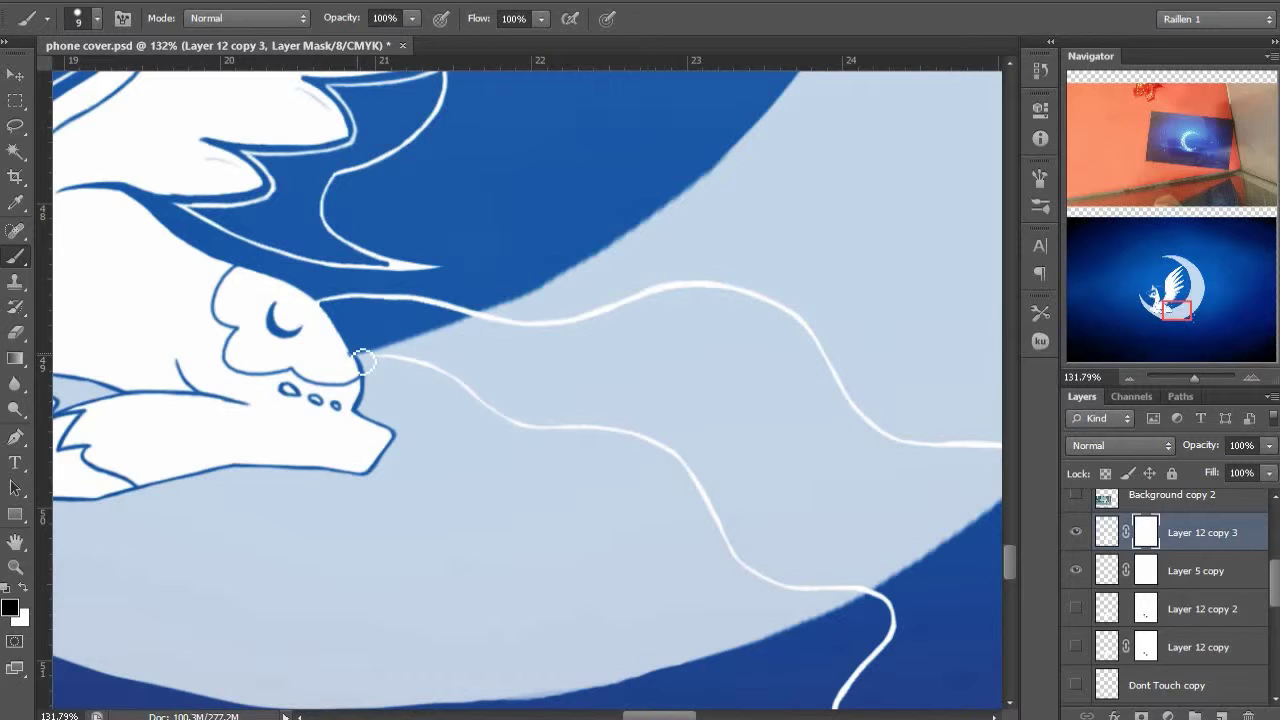
pyautogui.hotkey('alt', '[')
pyautogui.hotkey('ctrl', '\\')
pyautogui.moveTo(488, 399); pyautogui.dragTo(451, 377)
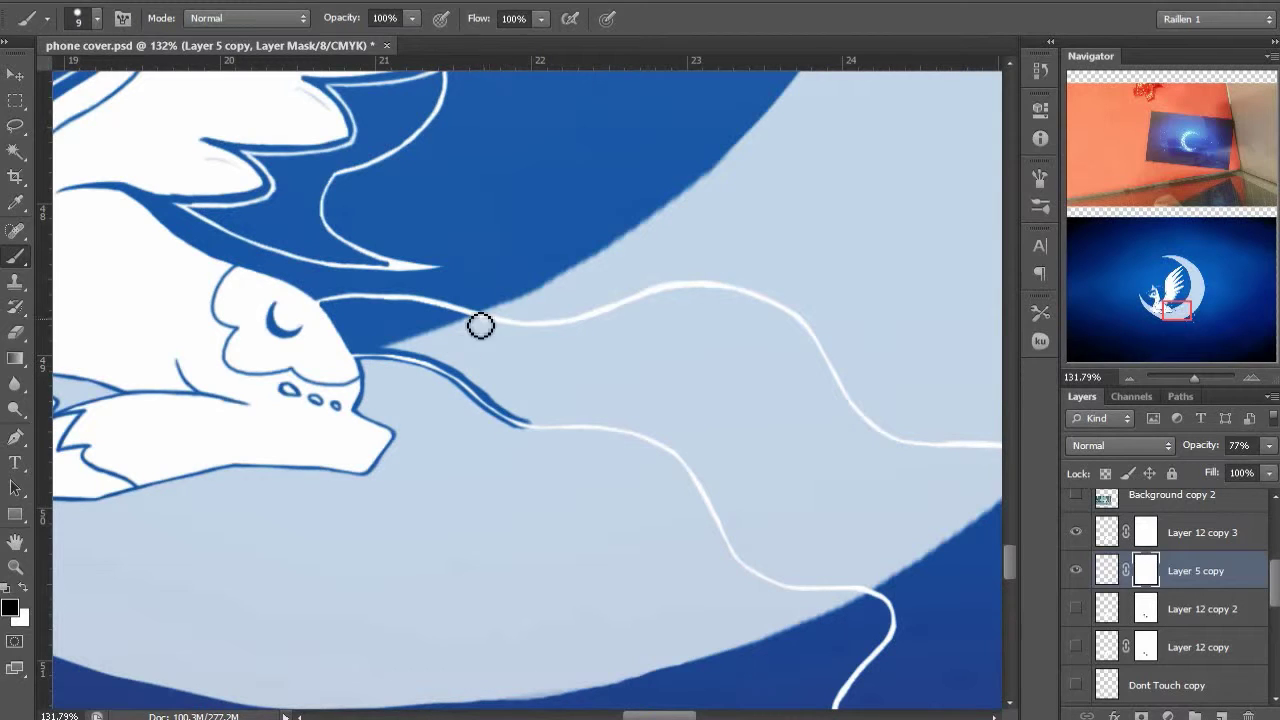
# Outline the upper tail strand across the moon in 9 px black on the Layer 5 copy mask
pyautogui.moveTo(809, 324)
pyautogui.mouseDown()
pyautogui.moveTo(574, 369)
pyautogui.moveTo(644, 478)
pyautogui.moveTo(757, 497)
pyautogui.moveTo(701, 481)
pyautogui.mouseUp()
pyautogui.press('x')
pyautogui.moveTo(283, 372)
pyautogui.mouseDown()
pyautogui.moveTo(382, 364)
pyautogui.moveTo(350, 371)
pyautogui.moveTo(469, 335)
pyautogui.moveTo(583, 371)
pyautogui.mouseUp()
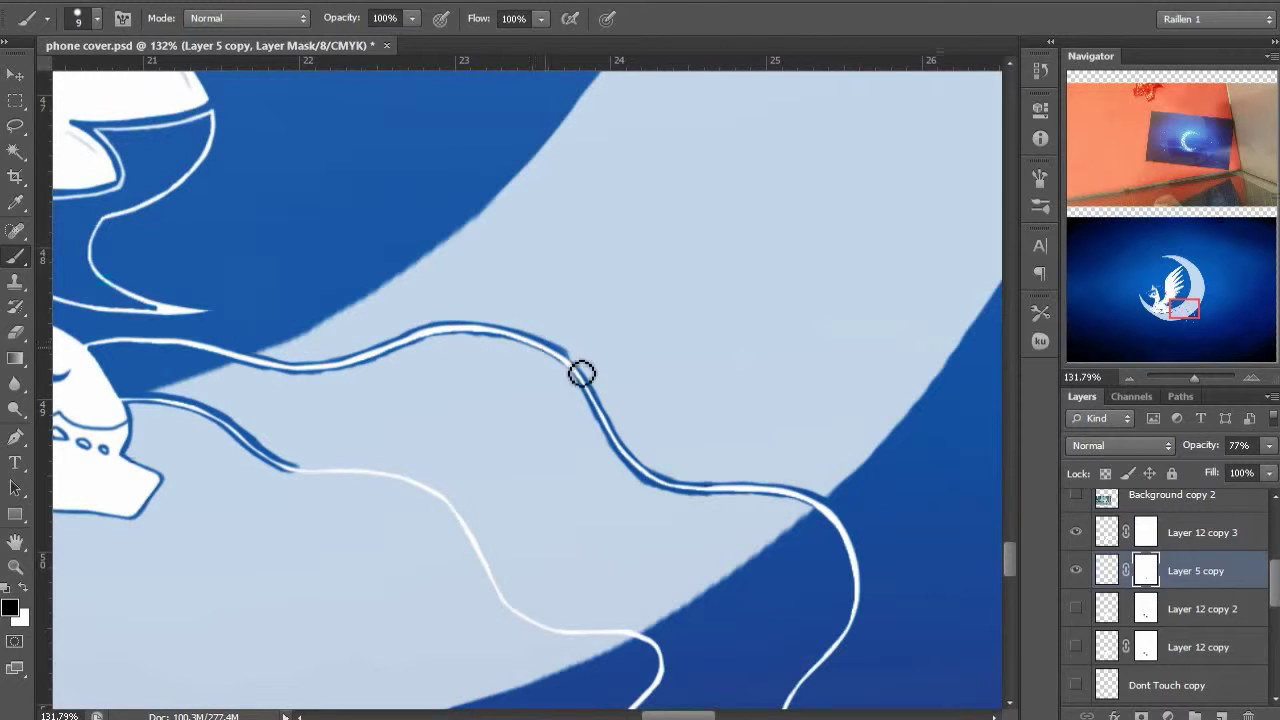
pyautogui.press('x')
pyautogui.press('x')
# Continue outlining the lower tail strand in 9 px black down to the moon's outer edge
pyautogui.moveTo(374, 476)
pyautogui.mouseDown()
pyautogui.moveTo(234, 404)
pyautogui.moveTo(377, 430)
pyautogui.moveTo(289, 434)
pyautogui.mouseUp()
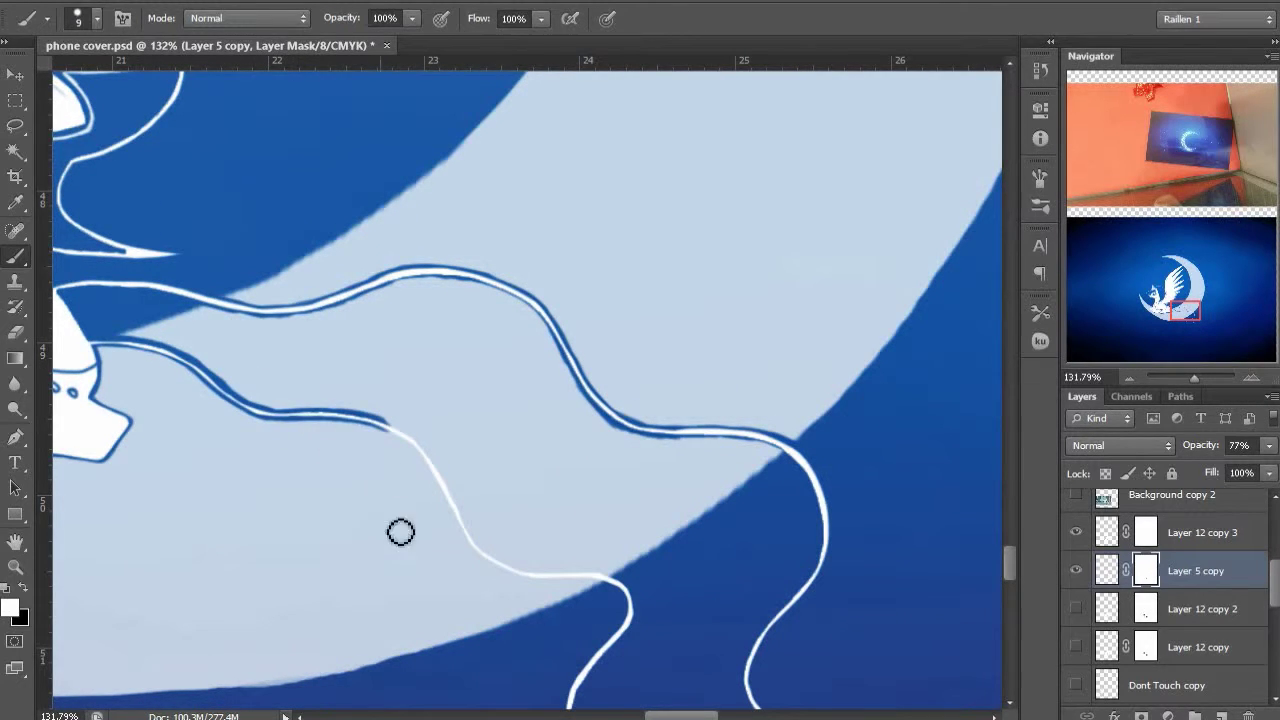
pyautogui.press('x')
pyautogui.moveTo(400, 532)
pyautogui.mouseDown()
pyautogui.moveTo(375, 368)
pyautogui.moveTo(419, 401)
pyautogui.moveTo(459, 477)
pyautogui.moveTo(525, 515)
pyautogui.moveTo(500, 509)
pyautogui.moveTo(576, 519)
pyautogui.mouseUp()
pyautogui.press('x')
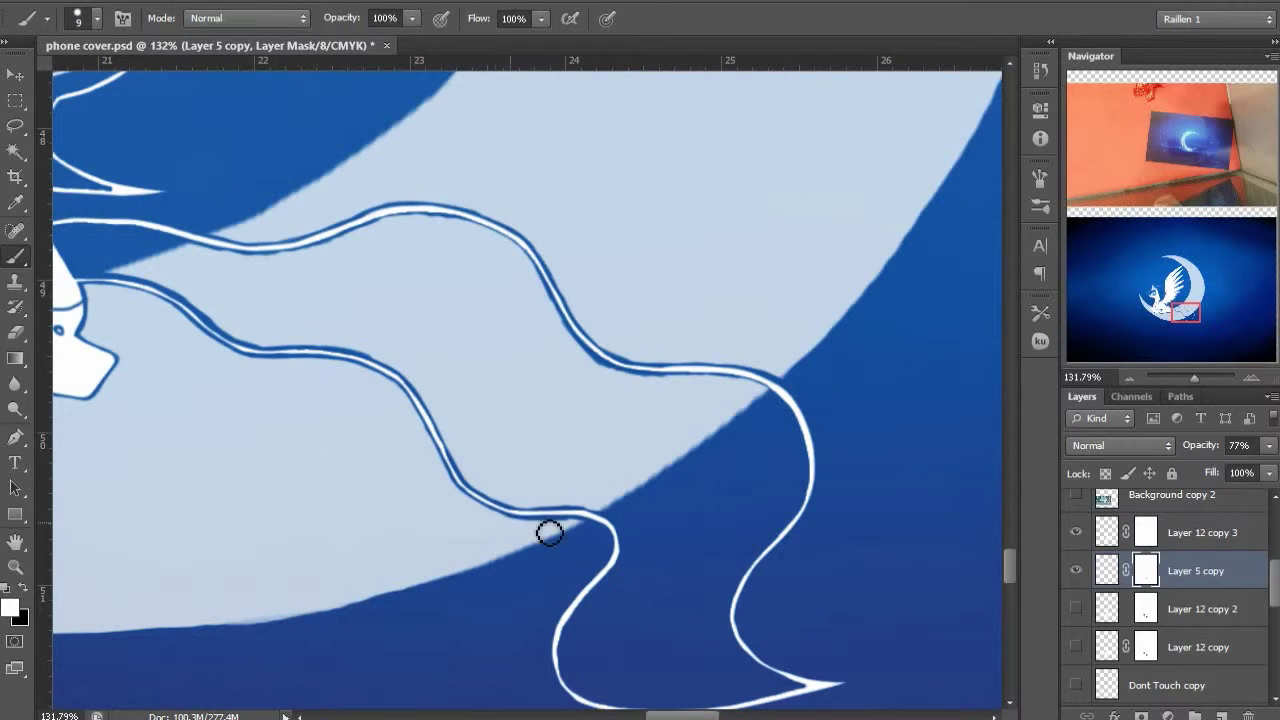
pyautogui.moveTo(383, 372); pyautogui.dragTo(471, 402)
# Paint out the moon at the tail's base between both strands with a larger black brush, and set Layer 5 copy's opacity to 100%
pyautogui.press(']')
pyautogui.press(']')
pyautogui.press('x')
pyautogui.moveTo(237, 288)
pyautogui.mouseDown()
pyautogui.moveTo(214, 286)
pyautogui.moveTo(284, 326)
pyautogui.moveTo(391, 297)
pyautogui.mouseUp()
pyautogui.moveTo(1212, 448); pyautogui.dragTo(1258, 463)
# Select the tail's interior between the two strands with the Magic Wand at tolerance 100, including the painted, moon and background areas
pyautogui.press('w')
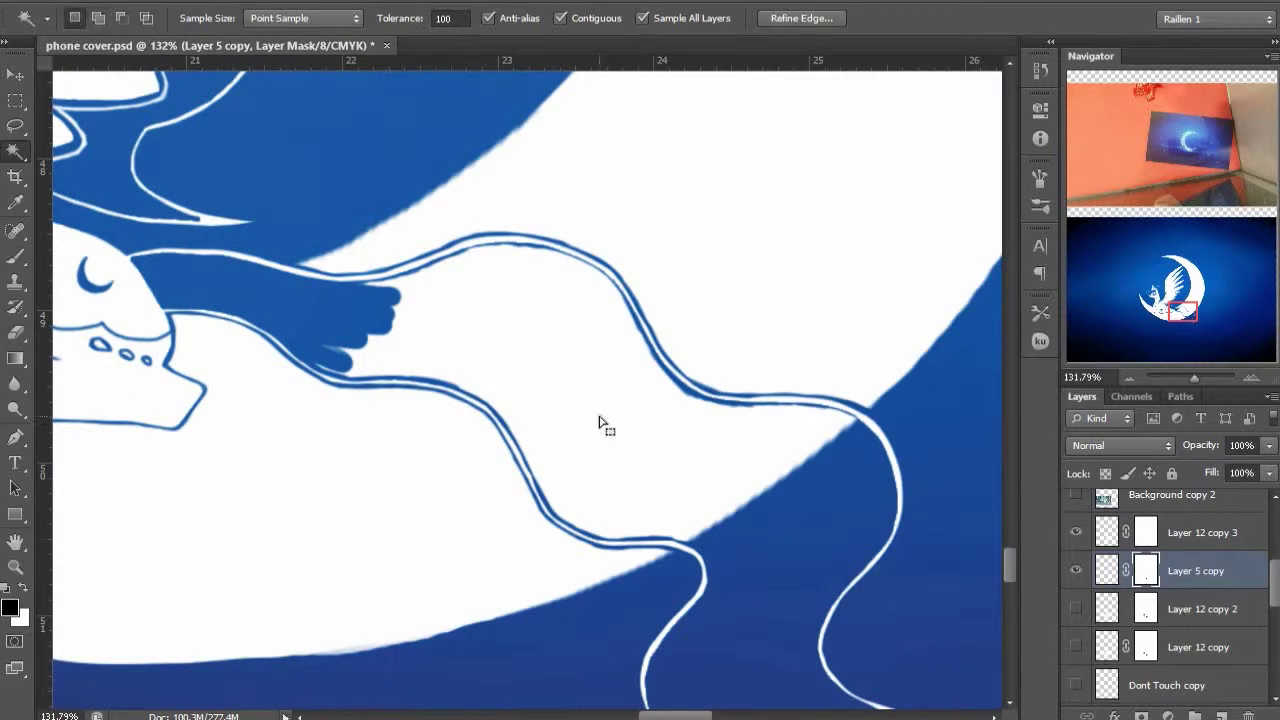
pyautogui.click(601, 421)
pyautogui.keyDown('shift'); pyautogui.click(762, 577); pyautogui.keyUp('shift')
pyautogui.hotkey('ctrl', ',')
pyautogui.keyDown('shift'); pyautogui.click(729, 463); pyautogui.keyUp('shift')
pyautogui.hotkey('ctrl', ',')
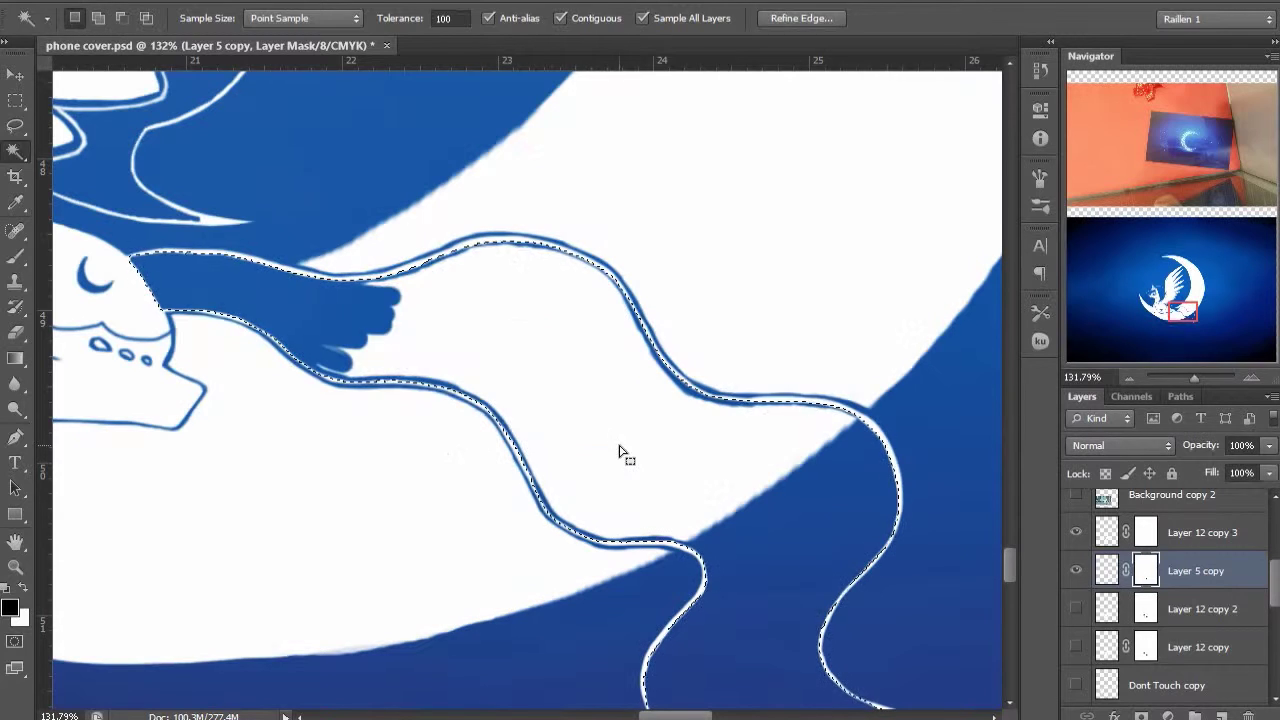
# Paint out the moon inside the selected tail area with a 50 px black brush, clear the selection and save the document
pyautogui.press('b')
pyautogui.press(']')
pyautogui.press(']')
pyautogui.press(']')
pyautogui.press(']')
pyautogui.press(']')
pyautogui.press(']')
pyautogui.press(']')
pyautogui.moveTo(340, 322)
pyautogui.mouseDown()
pyautogui.moveTo(610, 450)
pyautogui.moveTo(840, 420)
pyautogui.mouseUp()
pyautogui.press('m')
pyautogui.hotkey('ctrl', 'd')
pyautogui.scroll(-7, 828, 400)
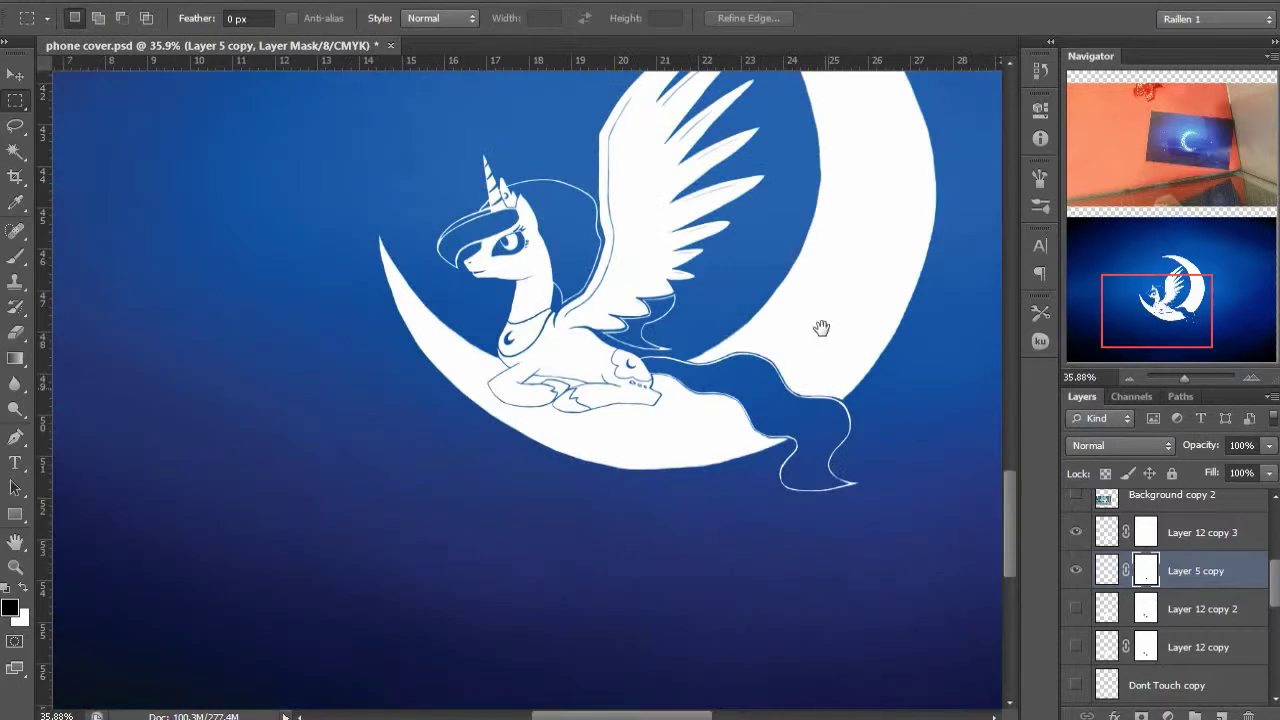
pyautogui.moveTo(823, 329); pyautogui.dragTo(784, 387)
pyautogui.hotkey('ctrl', 's')
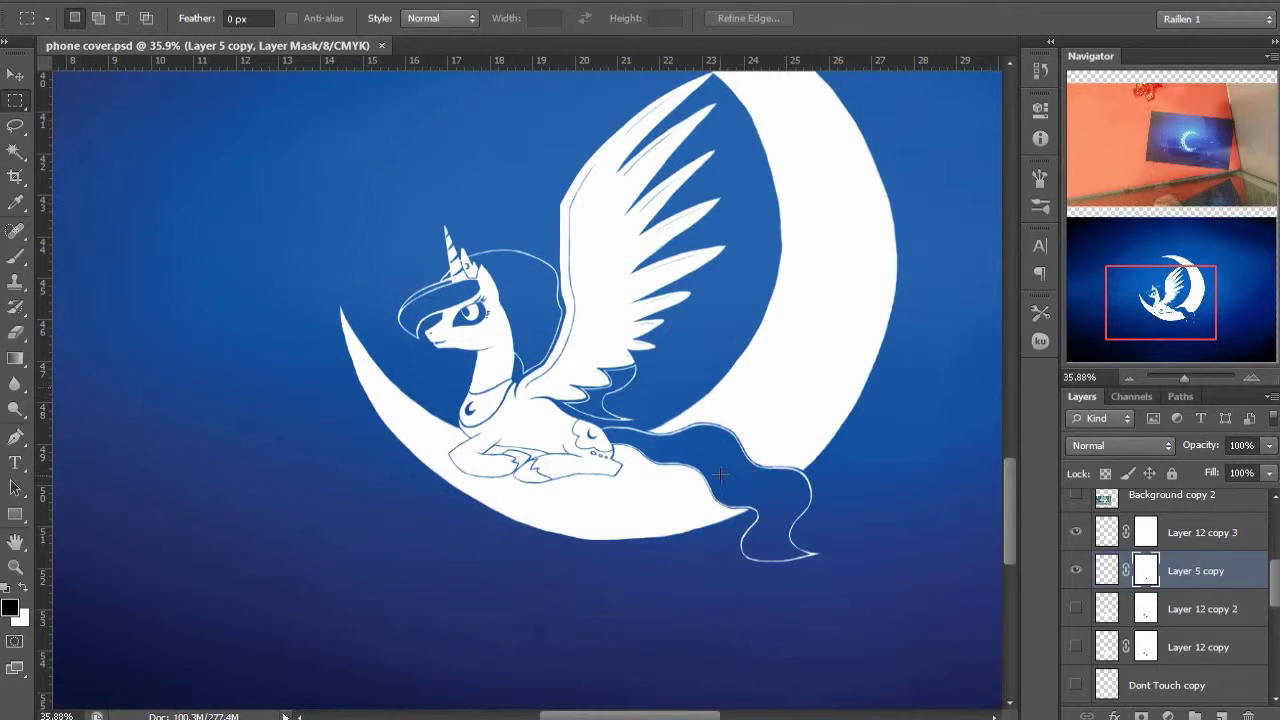
# Clean up the moon's rough edges beside the tail strands in 50 px black on the Layer 5 copy mask
pyautogui.scroll(5, 726, 472)
pyautogui.moveTo(726, 468); pyautogui.dragTo(586, 451)
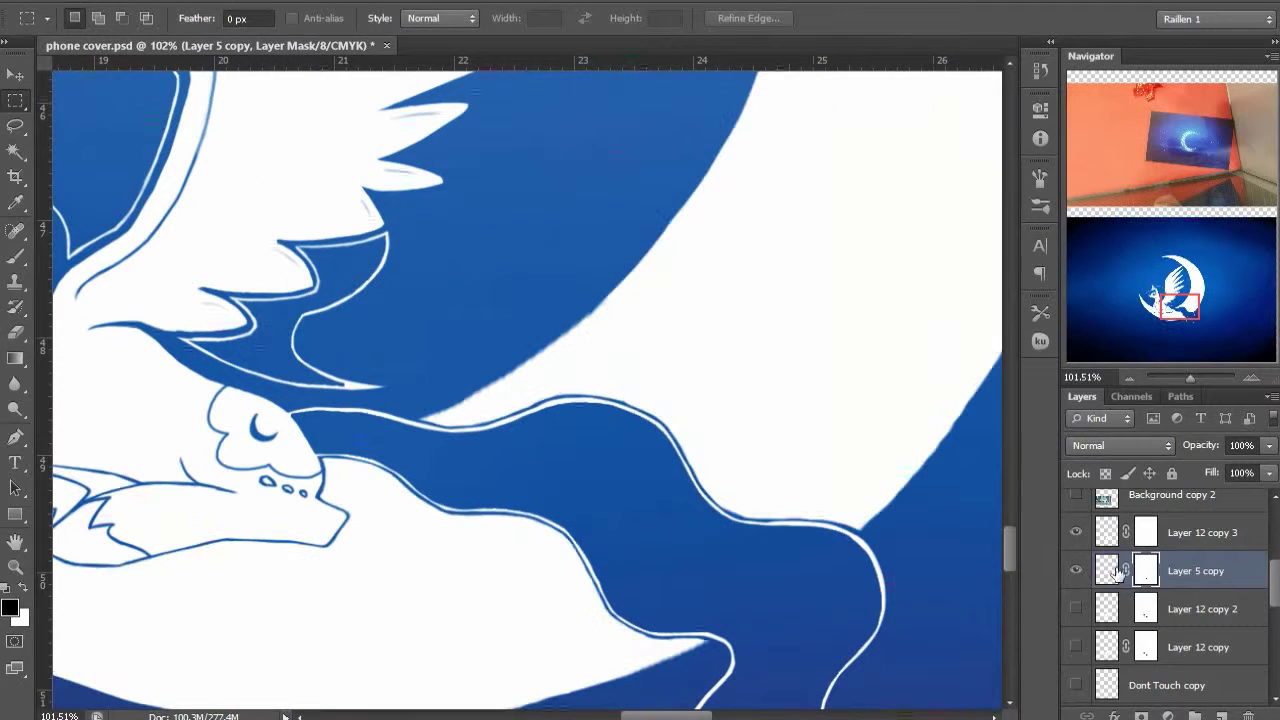
pyautogui.click(1108, 571)
pyautogui.press('x')
pyautogui.click(1145, 568)
pyautogui.press('b')
pyautogui.press('x')
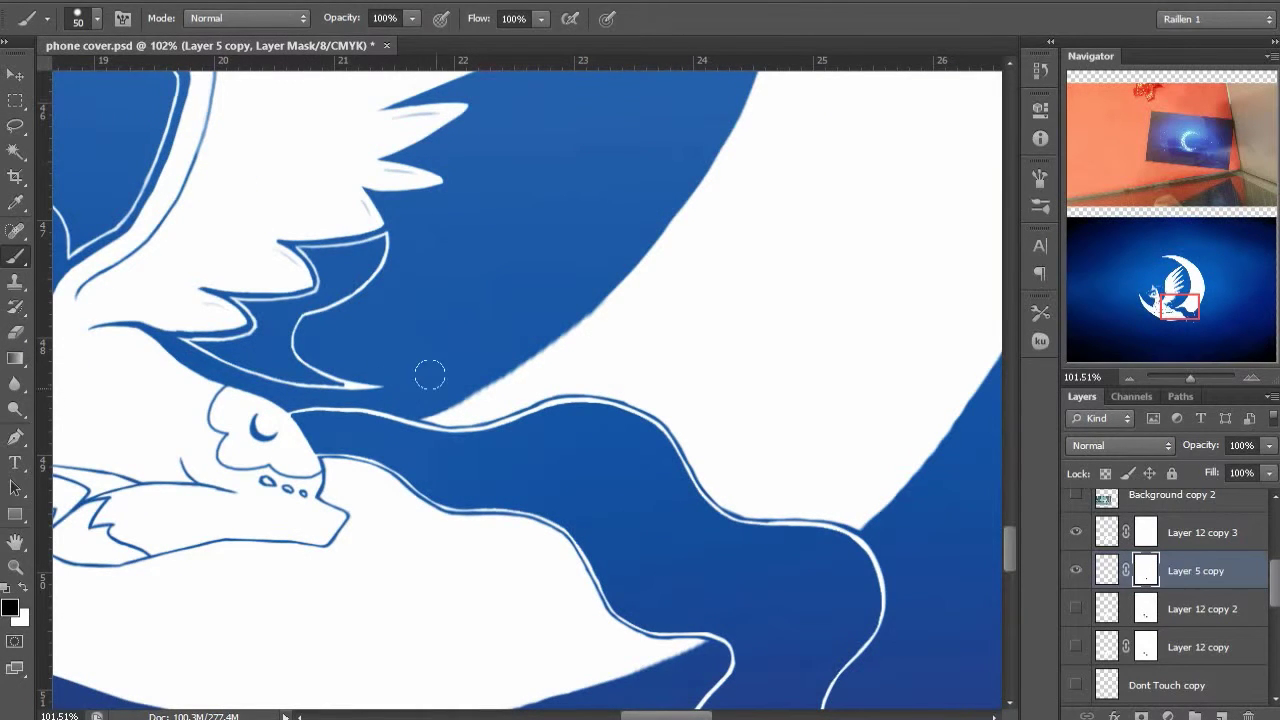
pyautogui.moveTo(582, 615); pyautogui.dragTo(642, 405)
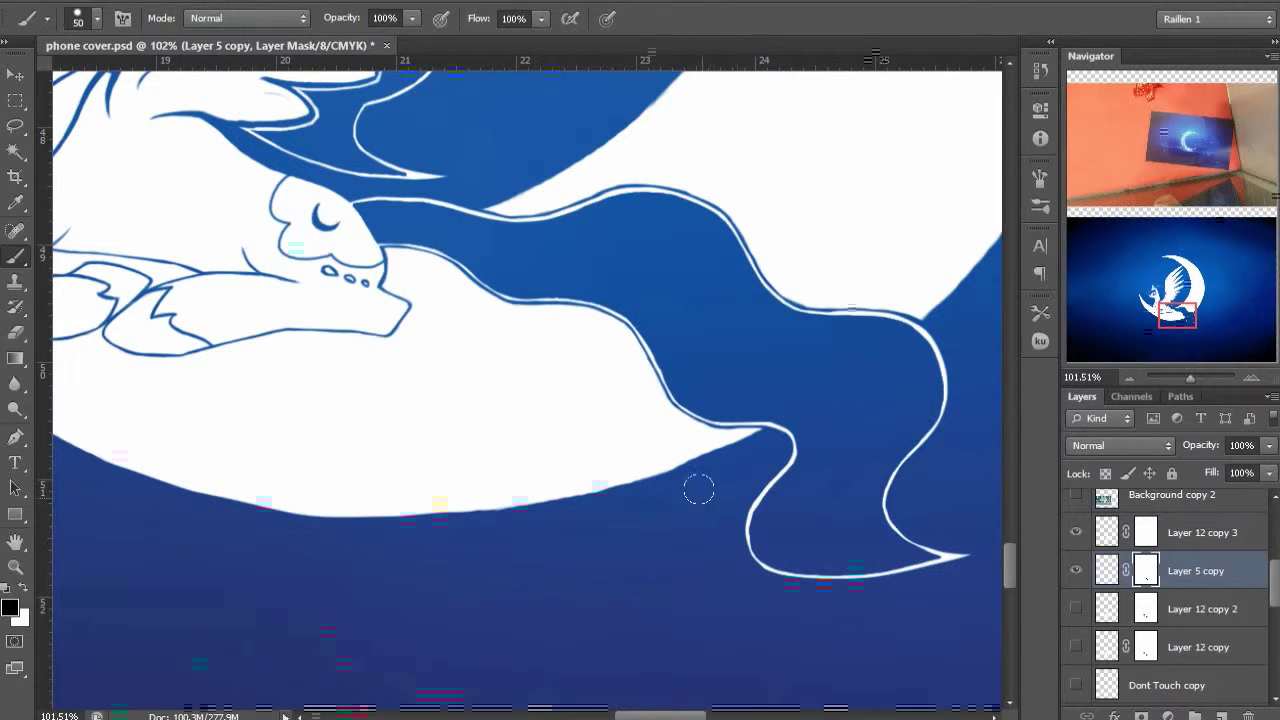
pyautogui.moveTo(698, 489); pyautogui.dragTo(761, 452)
# Collect Layer 12 copy 3 and Layer 5 copy in a new layer group
pyautogui.scroll(-5, 745, 492)
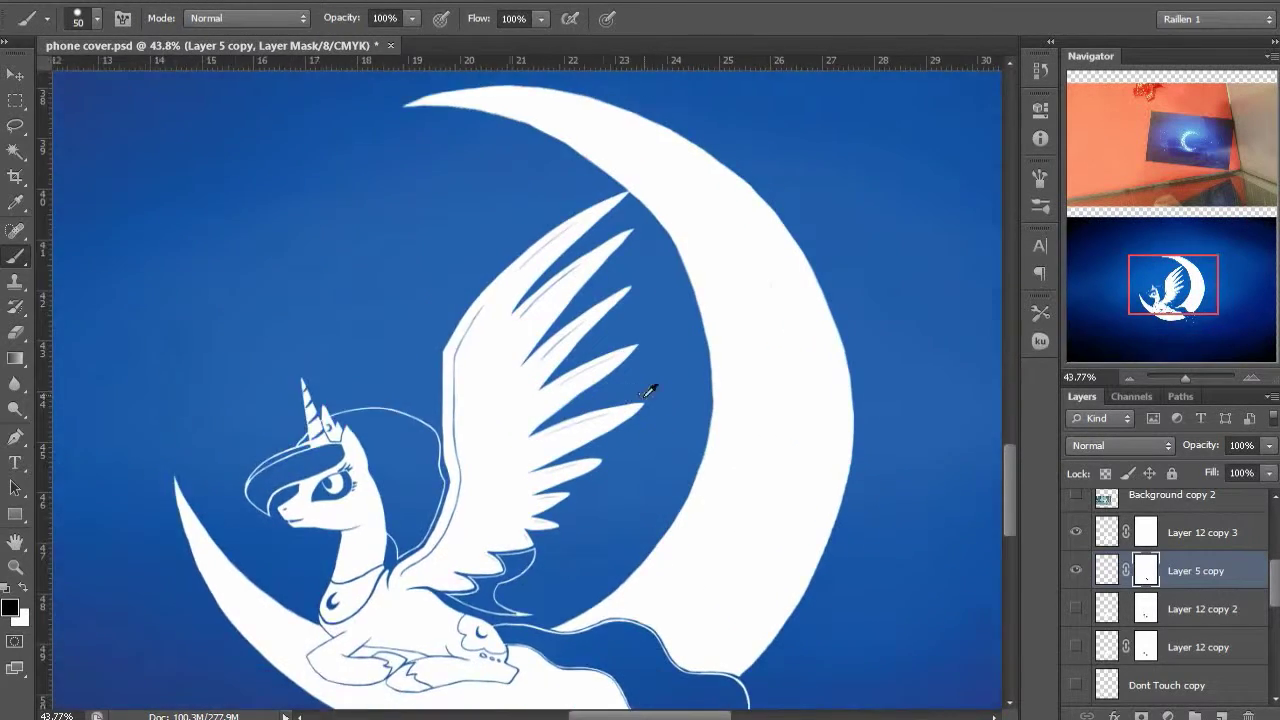
pyautogui.scroll(-2, 696, 368)
pyautogui.scroll(3, 697, 349)
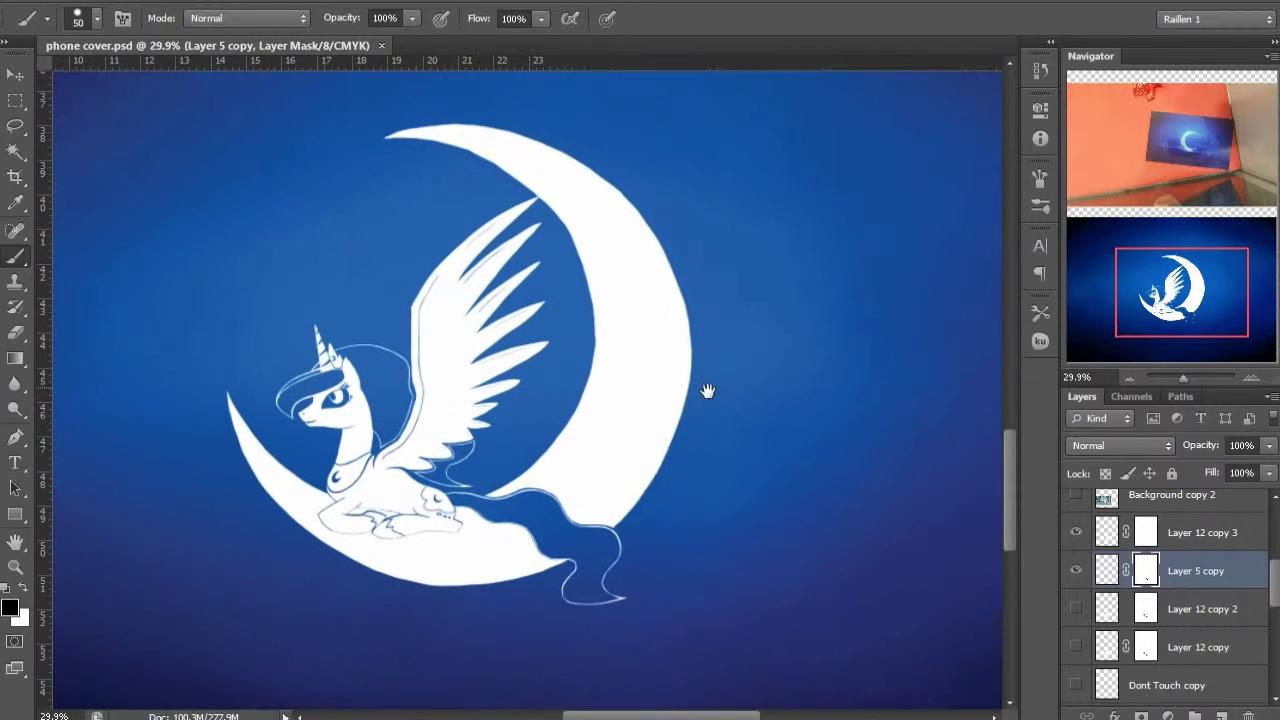
pyautogui.scroll(3, 1214, 590)
pyautogui.click(1212, 650)
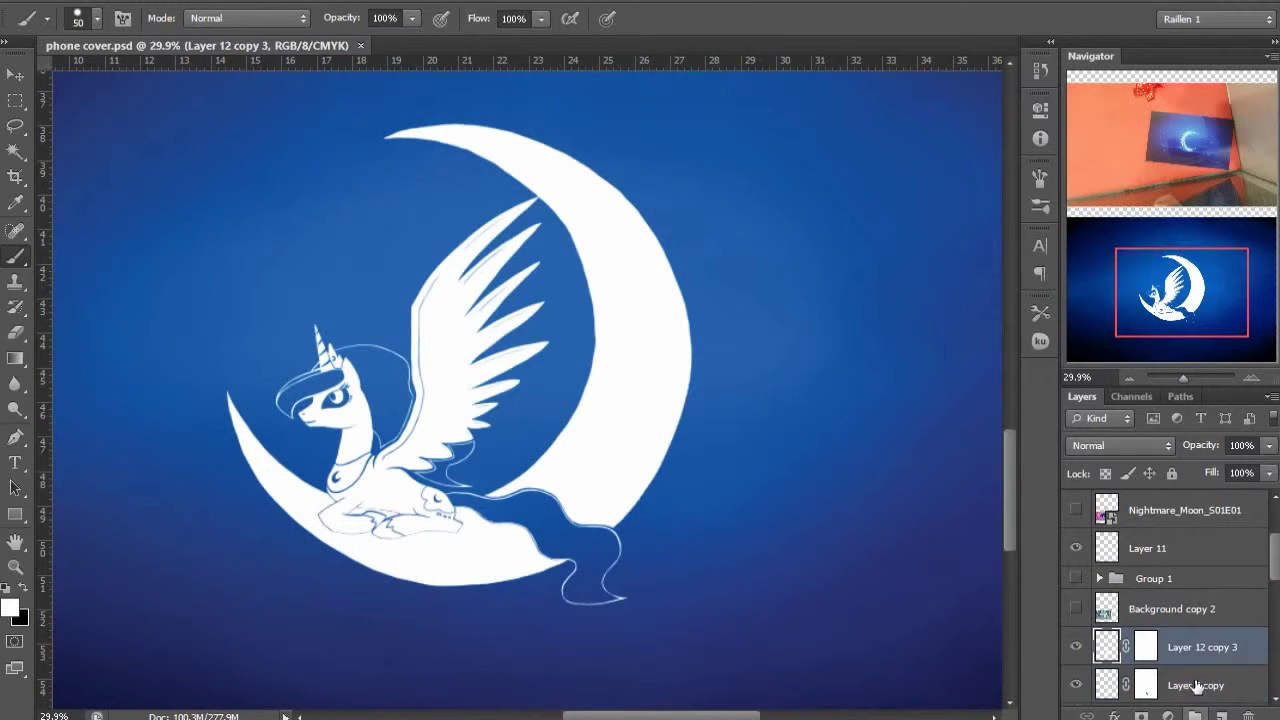
pyautogui.scroll(-5, 1210, 660)
pyautogui.scroll(4, 1195, 643)
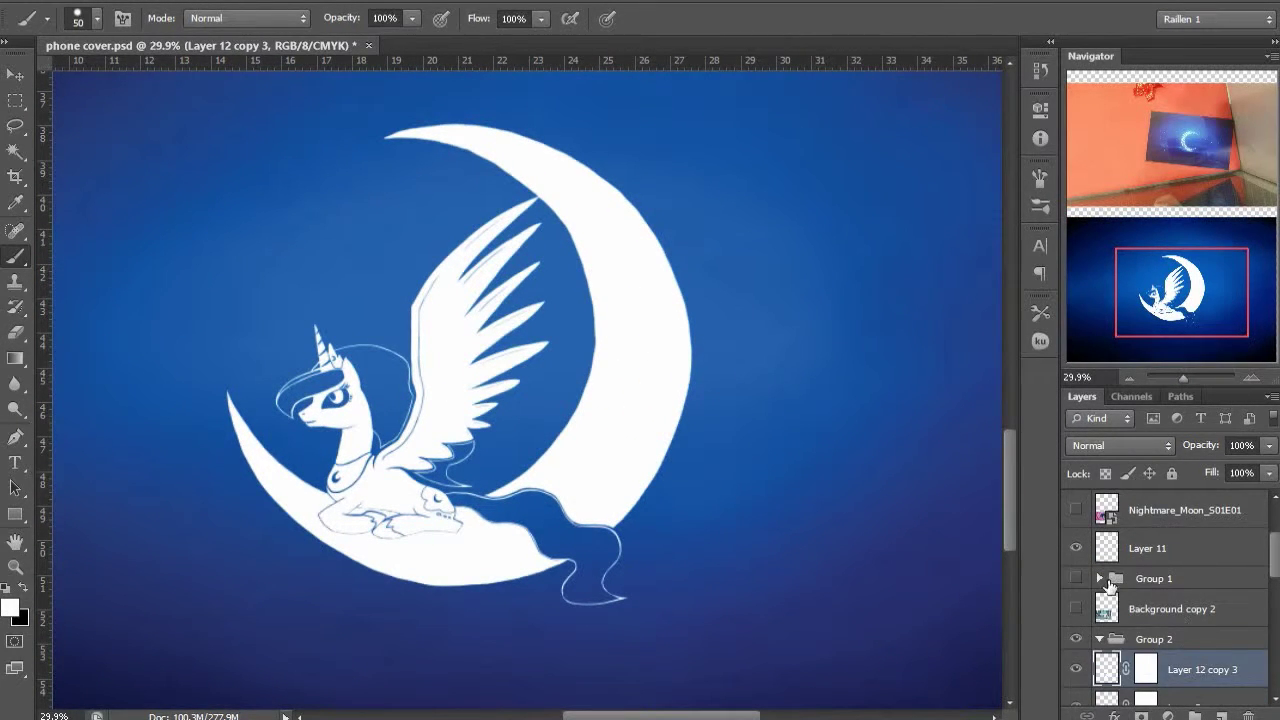
pyautogui.scroll(3, 1110, 585)
pyautogui.scroll(-6, 1168, 562)
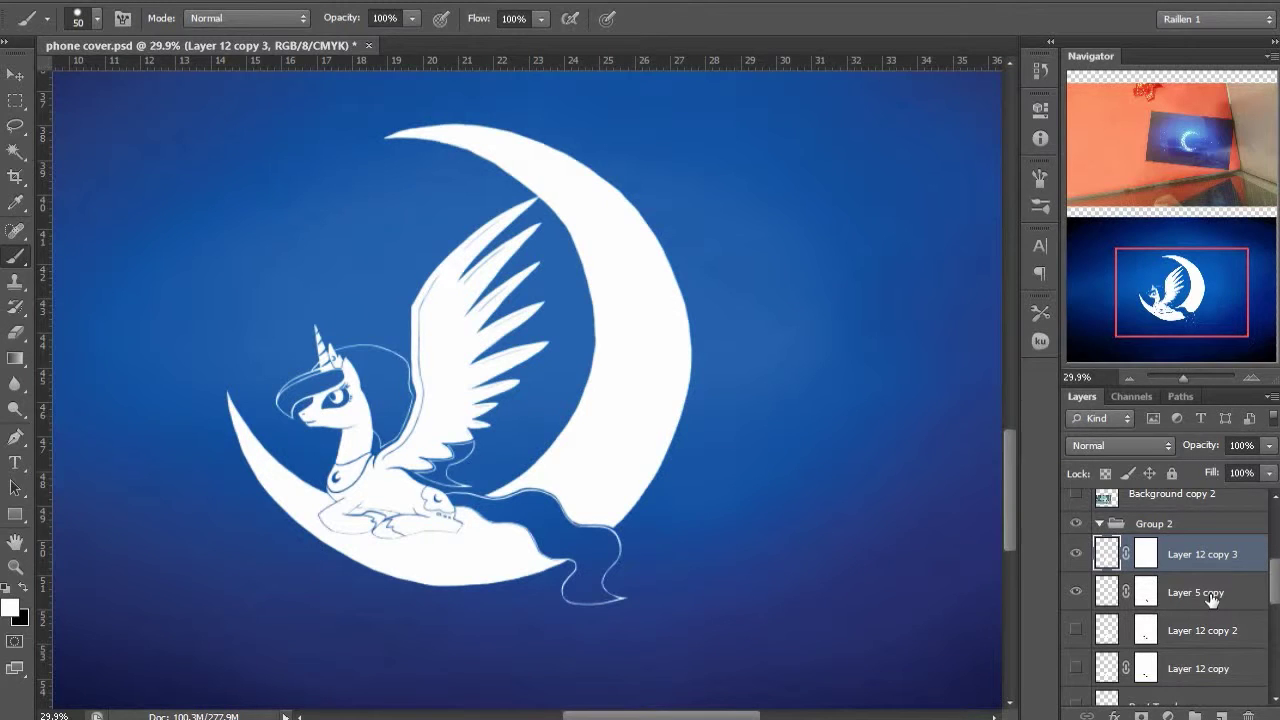
pyautogui.scroll(-2, 866, 463)
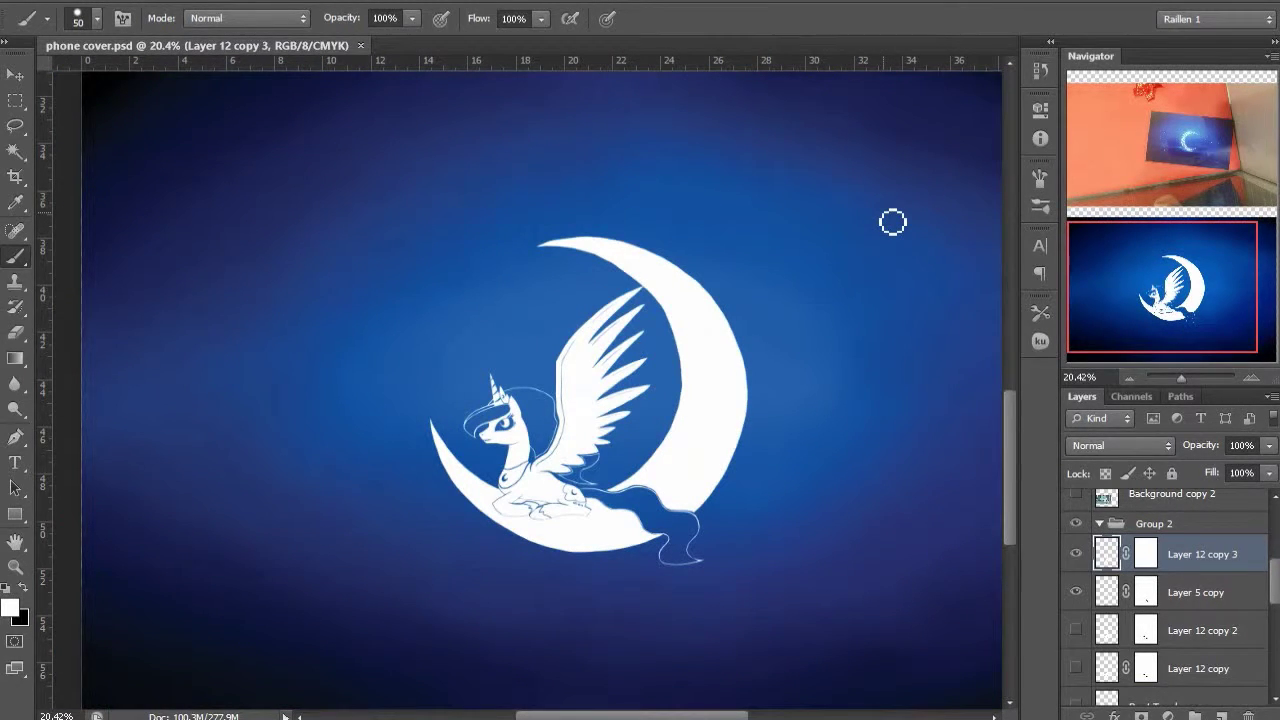
# Duplicate Layer 12 copy 3 and Layer 5 copy outside the group, hide and collapse the group as a backup, and save the document
pyautogui.scroll(3, 738, 488)
pyautogui.click(1076, 554)
pyautogui.click(1076, 554)
pyautogui.scroll(-1, 1205, 596)
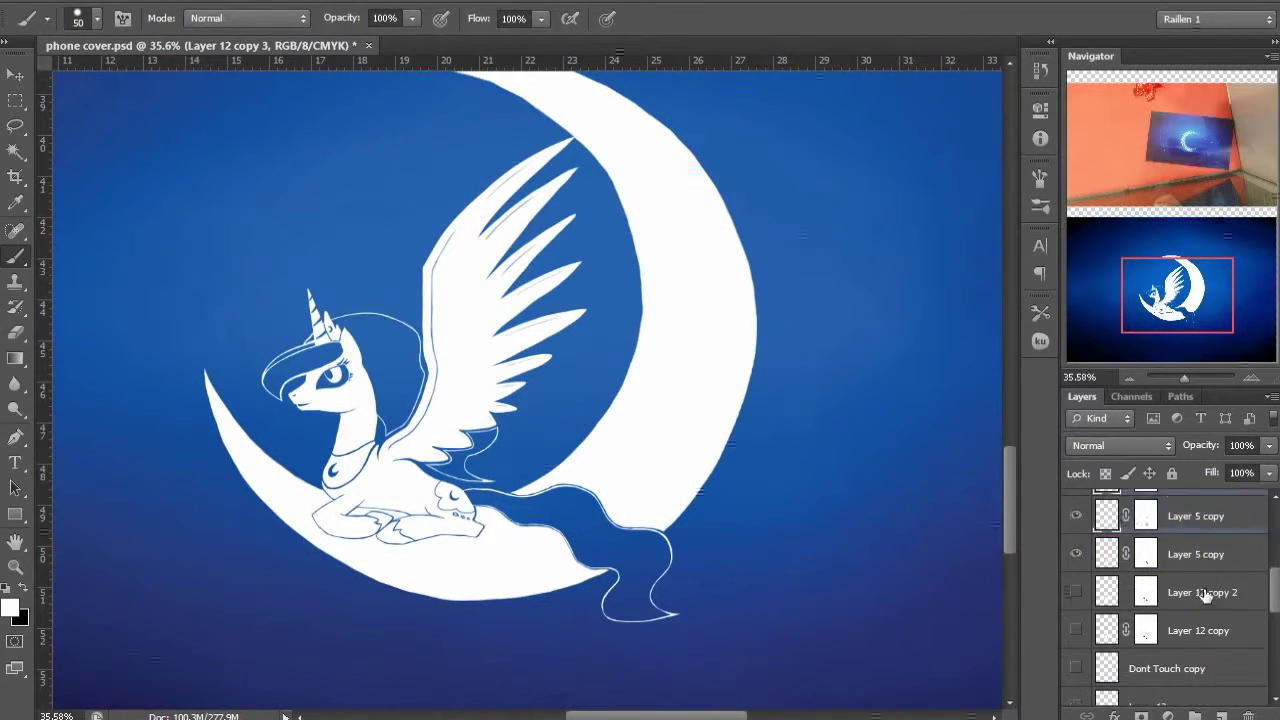
pyautogui.keyDown('shift'); pyautogui.click(1203, 560); pyautogui.keyUp('shift')
pyautogui.hotkey('ctrl', 'j')
pyautogui.moveTo(1203, 560); pyautogui.dragTo(1195, 715)
pyautogui.click(1076, 600)
pyautogui.click(1098, 602)
pyautogui.click(1182, 633)
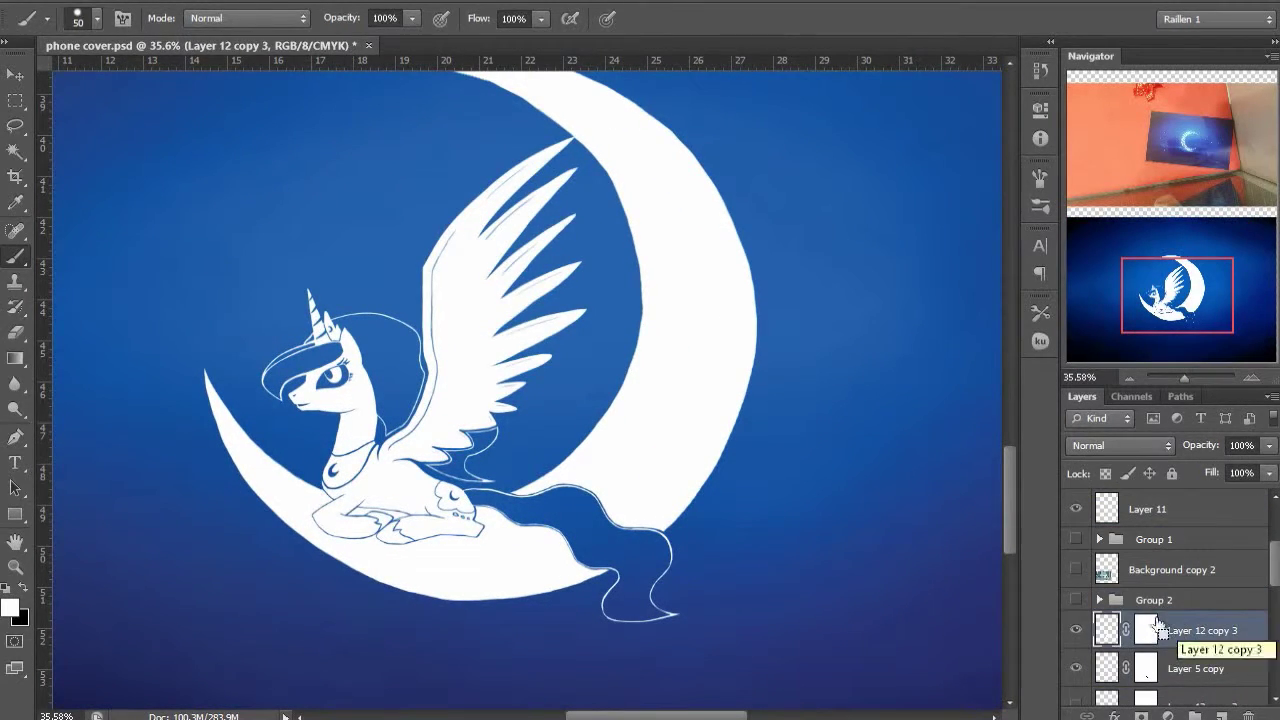
pyautogui.click(1148, 630)
pyautogui.hotkey('ctrl', 's')
pyautogui.scroll(3, 510, 500)
pyautogui.scroll(-2, 493, 490)
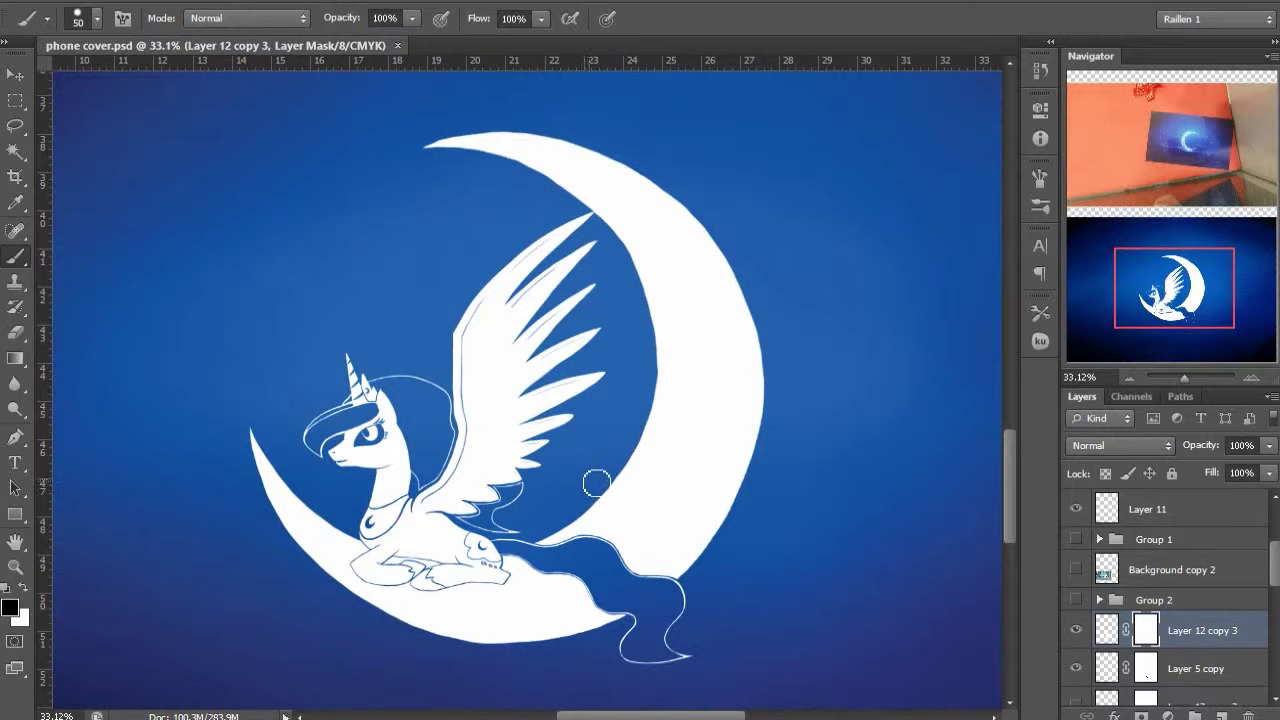
pyautogui.press('e')
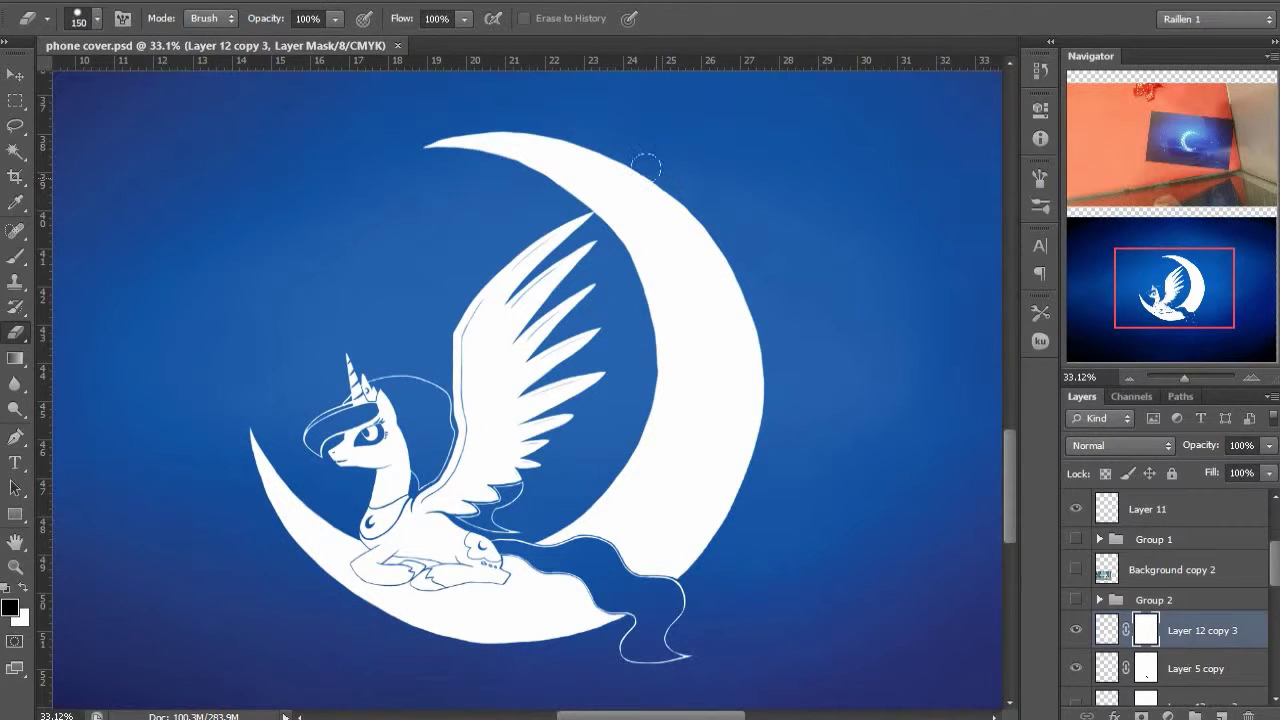
pyautogui.press(']')
pyautogui.press(']')
pyautogui.press(']')
# Show the Dont Touch copy layer, invert its artwork to black and move it clear of the crescent moon
pyautogui.scroll(-4, 1150, 566)
pyautogui.click(1076, 630)
pyautogui.scroll(-2, 750, 498)
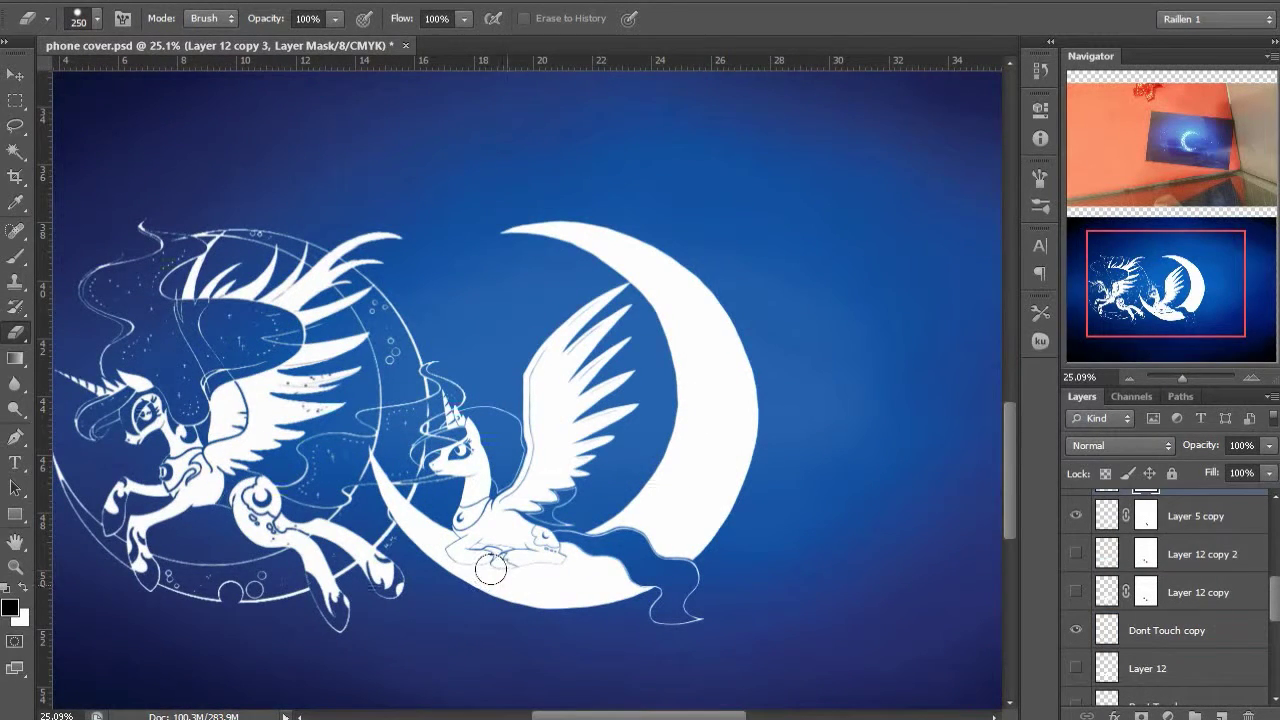
pyautogui.click(1130, 636)
pyautogui.hotkey('ctrl', 'i')
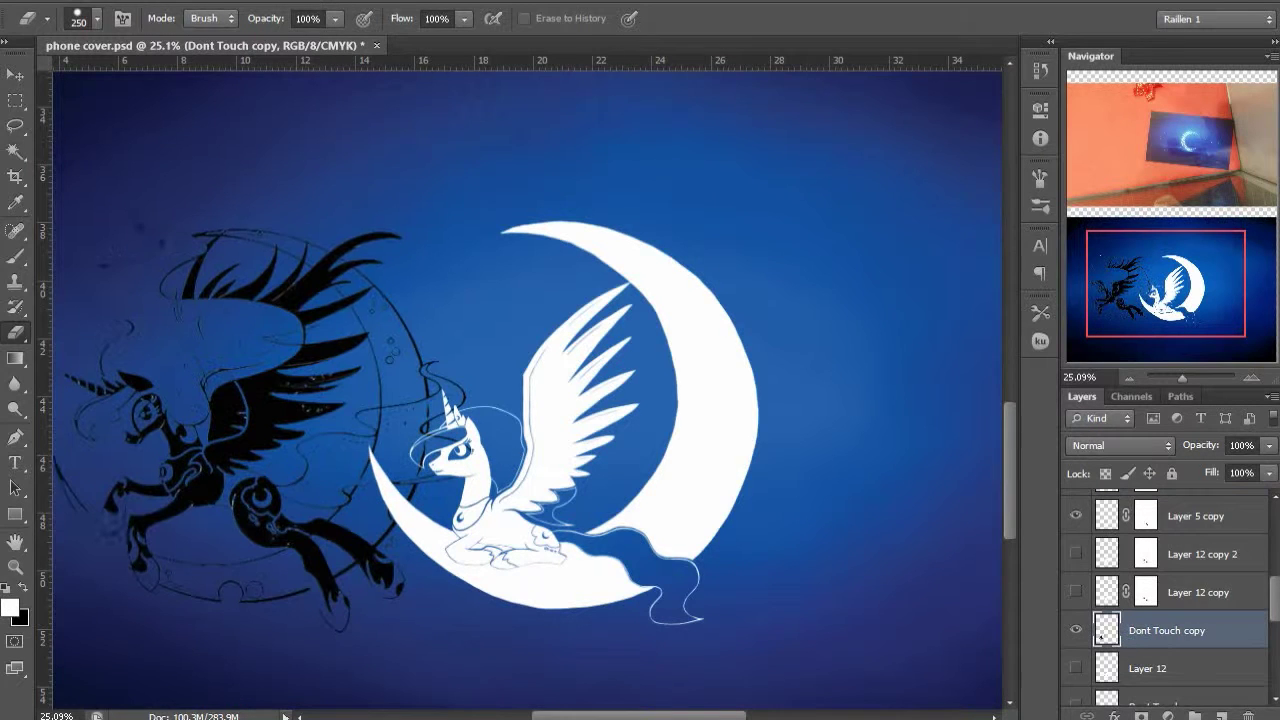
pyautogui.moveTo(400, 430); pyautogui.dragTo(384, 370)
pyautogui.press('v')
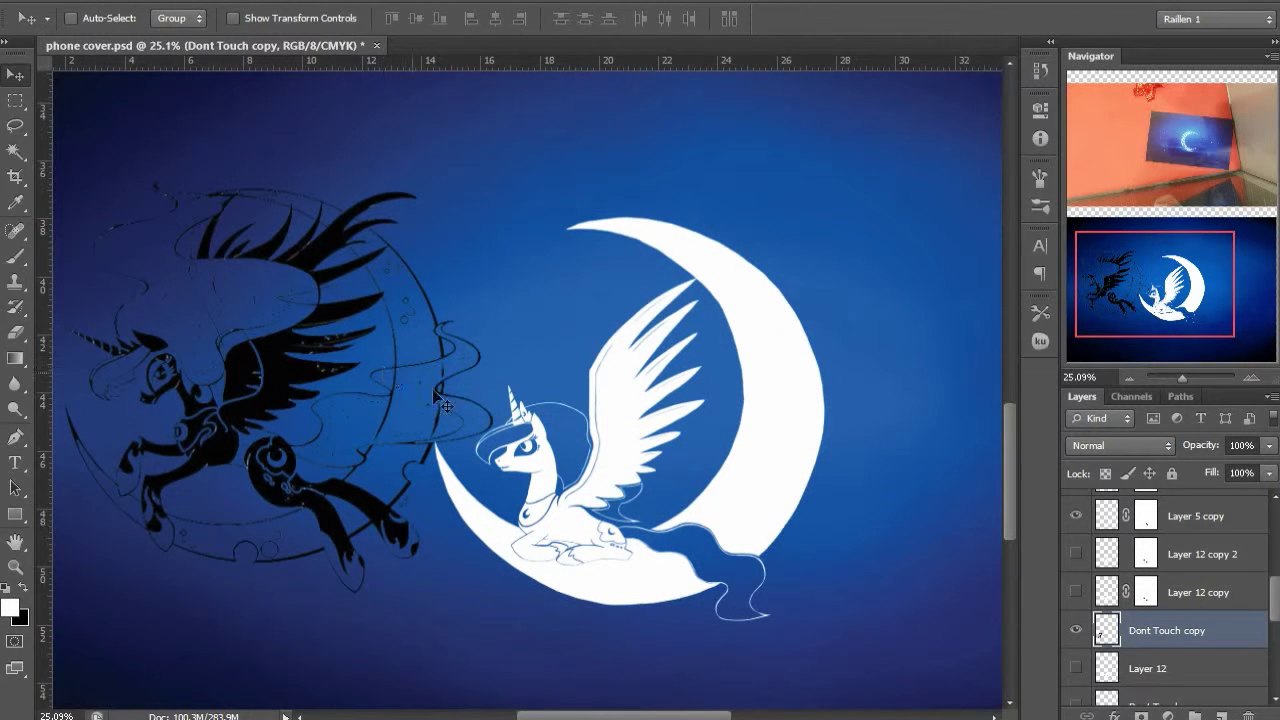
# Try to cut a round notch into the moon's outer edge with a 300 px black brush on the Layer 5 copy mask
pyautogui.click(1145, 516)
pyautogui.press('x')
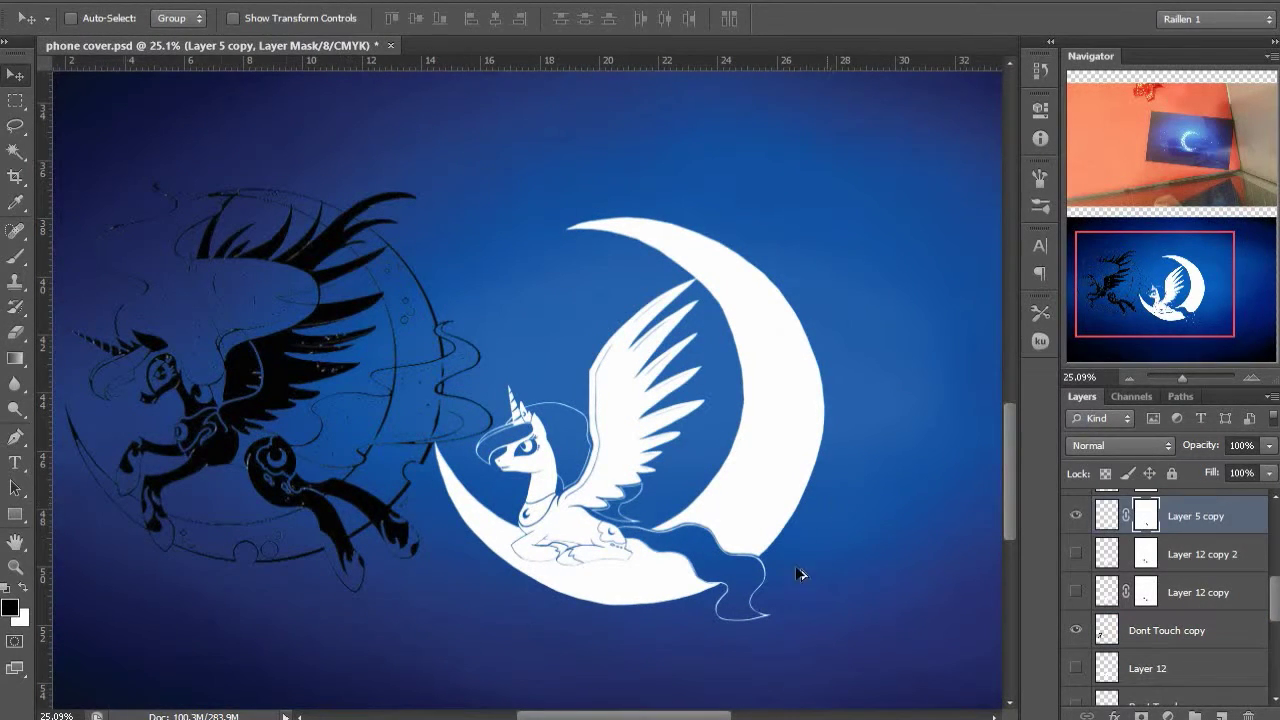
pyautogui.scroll(5, 795, 570)
pyautogui.scroll(-3, 806, 545)
pyautogui.press('b')
pyautogui.press(']')
pyautogui.press(']')
pyautogui.press(']')
pyautogui.press(']')
pyautogui.click(801, 490)
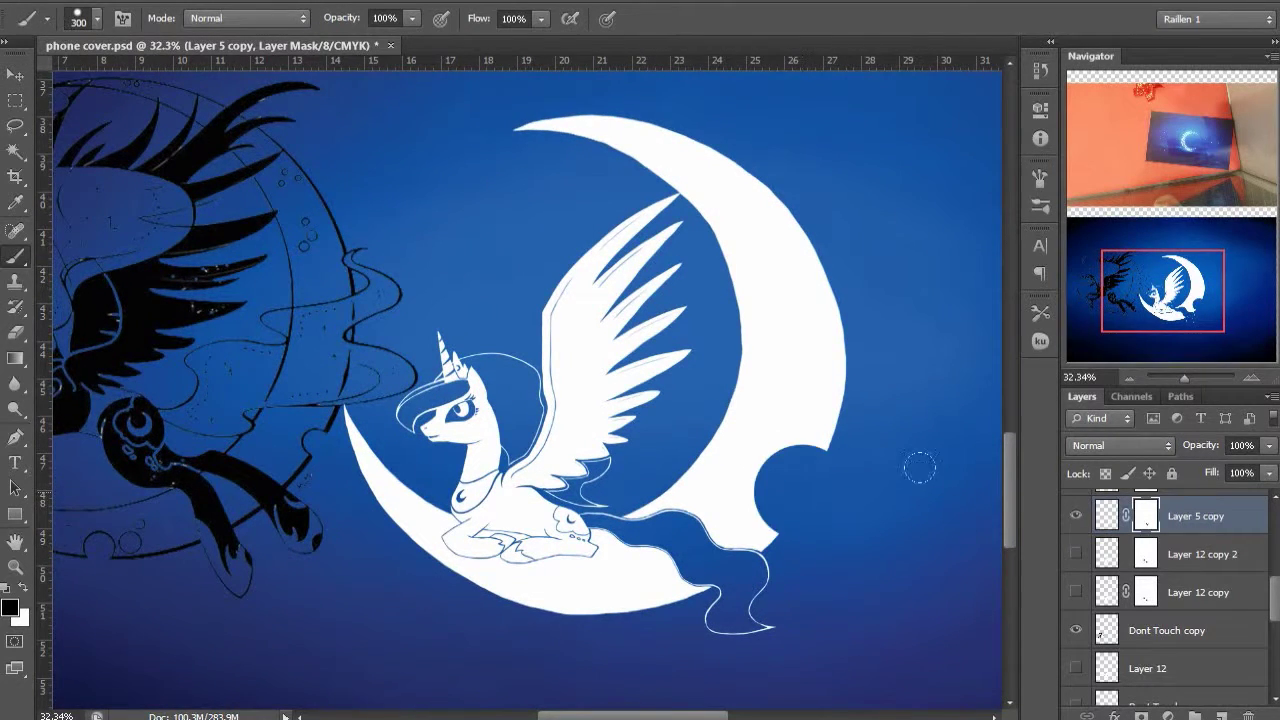
pyautogui.scroll(-2, 755, 408)
pyautogui.hotkey('ctrl', 'z')
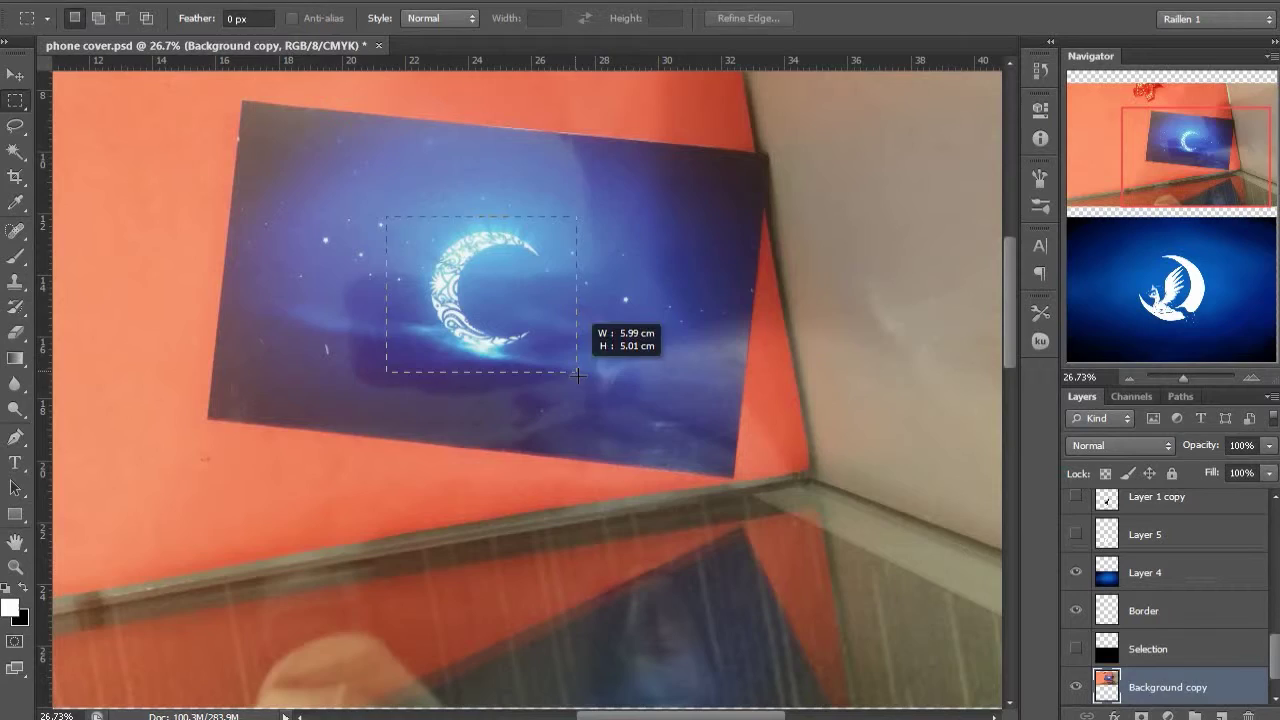
# Copy an area of about 6 by 5 cm around the photo's patterned crescent, place it beside the pony and flip it horizontally
pyautogui.moveTo(567, 543); pyautogui.dragTo(485, 596)
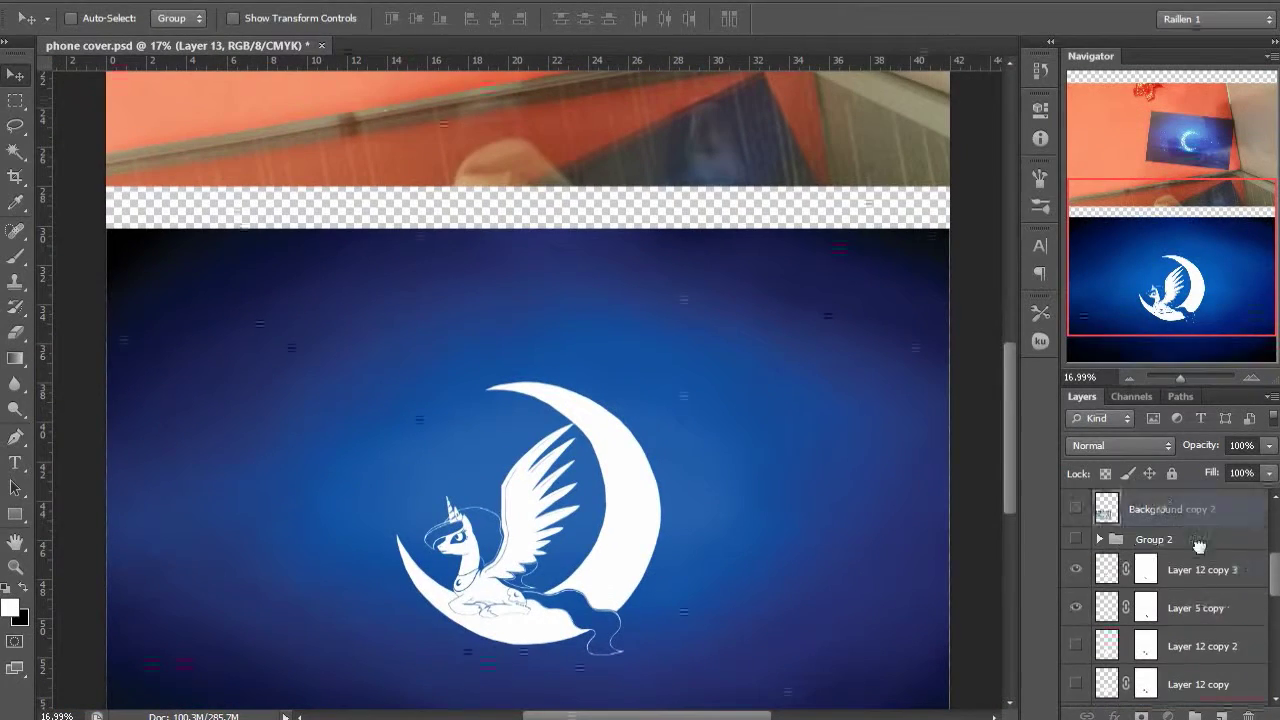
pyautogui.moveTo(457, 459); pyautogui.dragTo(510, 490)
pyautogui.hotkey('ctrl', 't')
pyautogui.click(292, 18)
pyautogui.write('-')
pyautogui.press('Return')
pyautogui.press('Return')
pyautogui.scroll(5, 483, 515)
pyautogui.moveTo(422, 404); pyautogui.dragTo(439, 290)
# Target the Layer 5 copy mask with the Brush tool and display the brush presets as large thumbnails
pyautogui.click(1146, 646)
pyautogui.press('b')
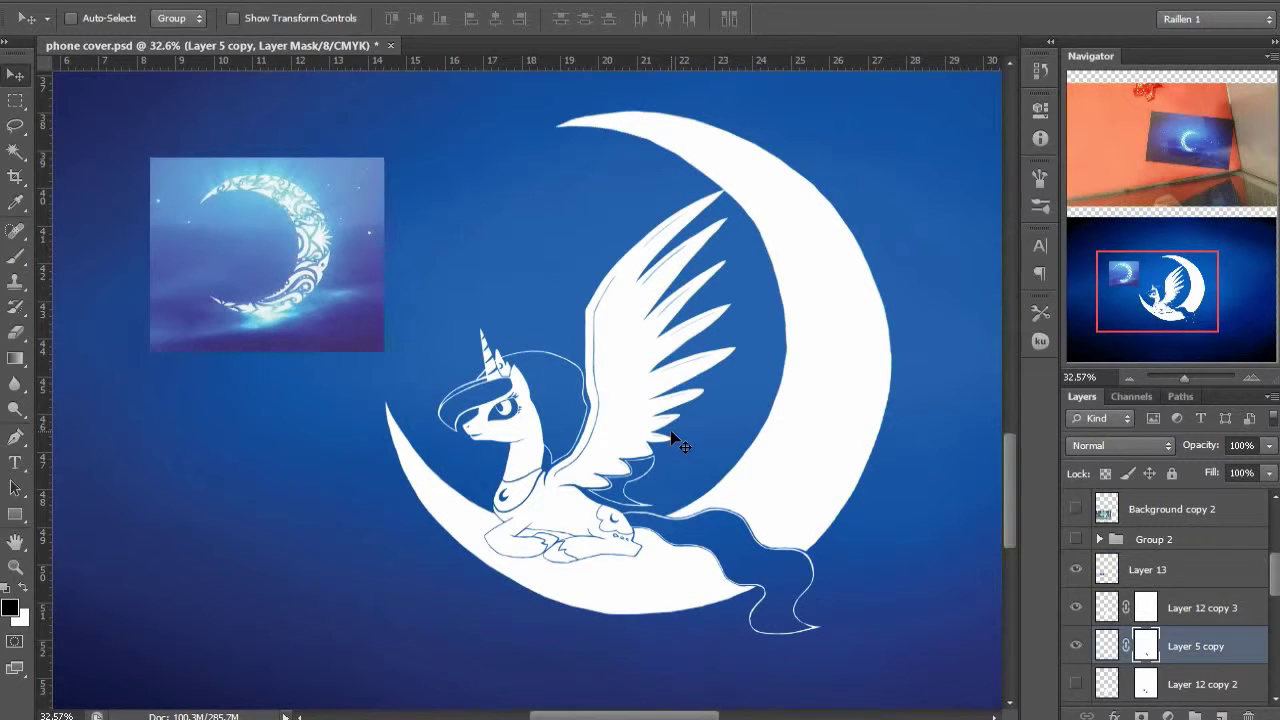
pyautogui.rightClick(680, 443)
pyautogui.click(694, 395)
pyautogui.press('Return')
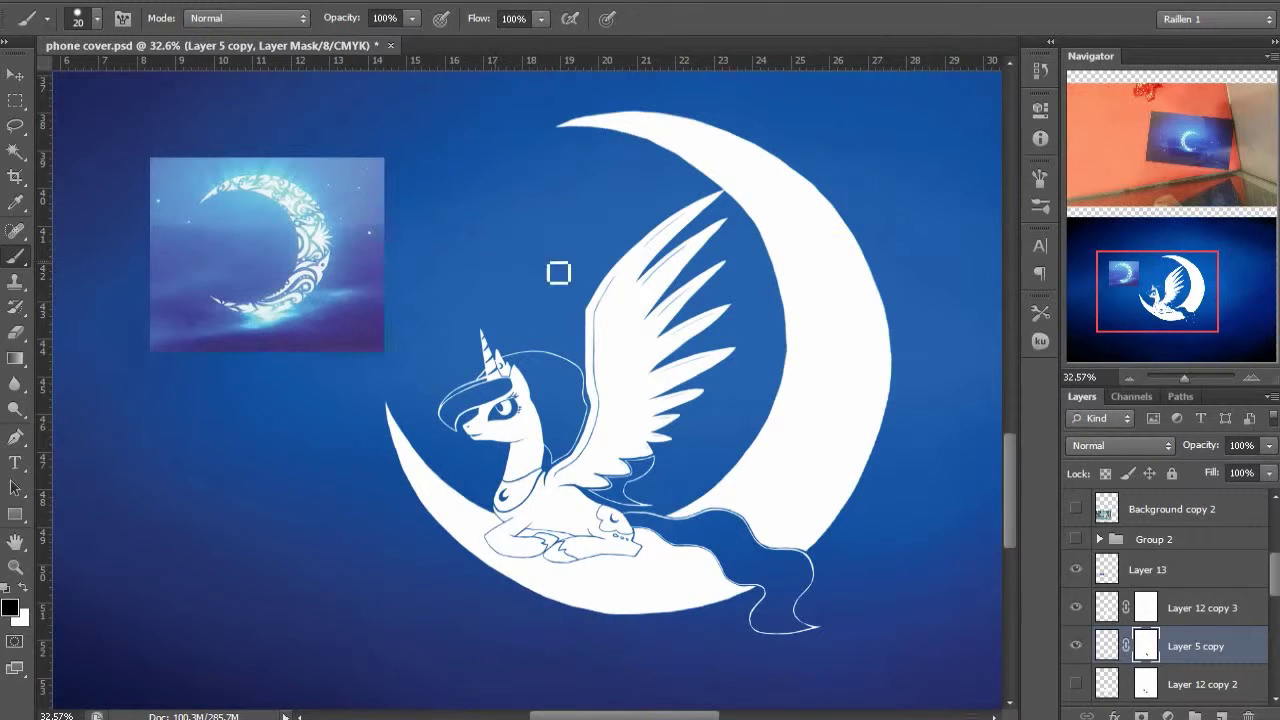
pyautogui.moveTo(574, 265); pyautogui.dragTo(485, 284)
pyautogui.rightClick(484, 284)
pyautogui.moveTo(696, 326); pyautogui.dragTo(695, 378)
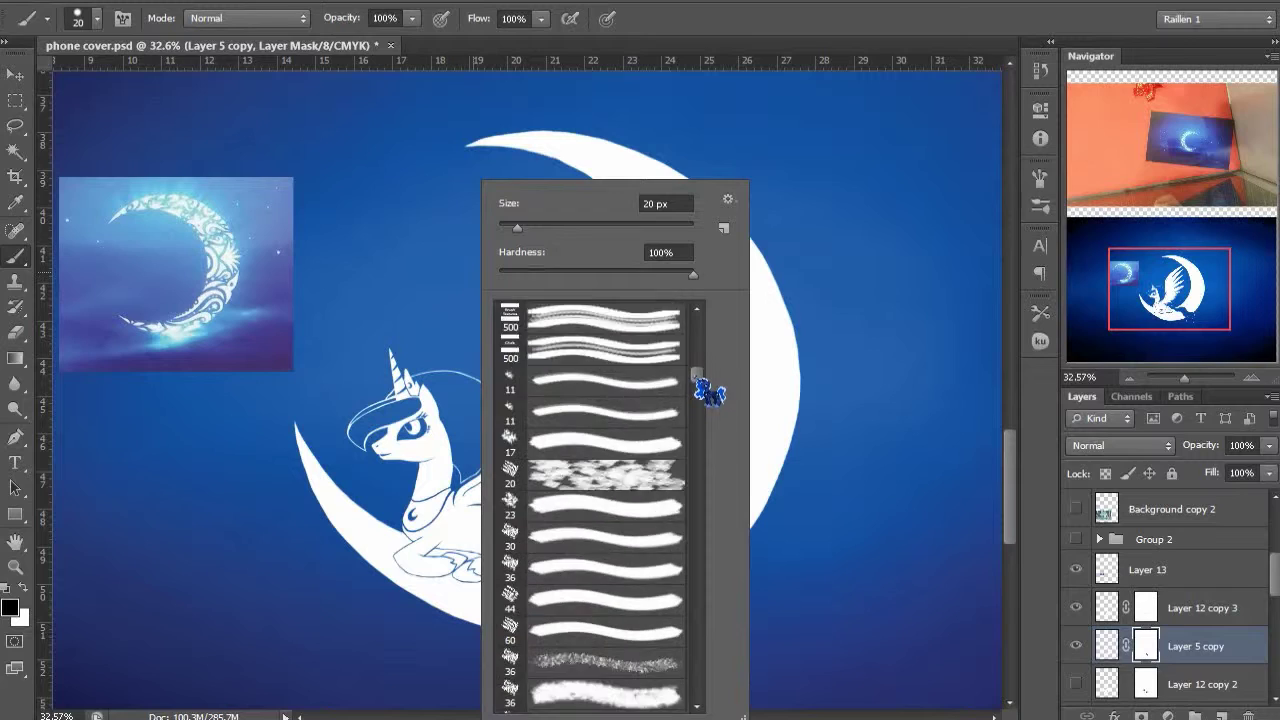
pyautogui.click(728, 200)
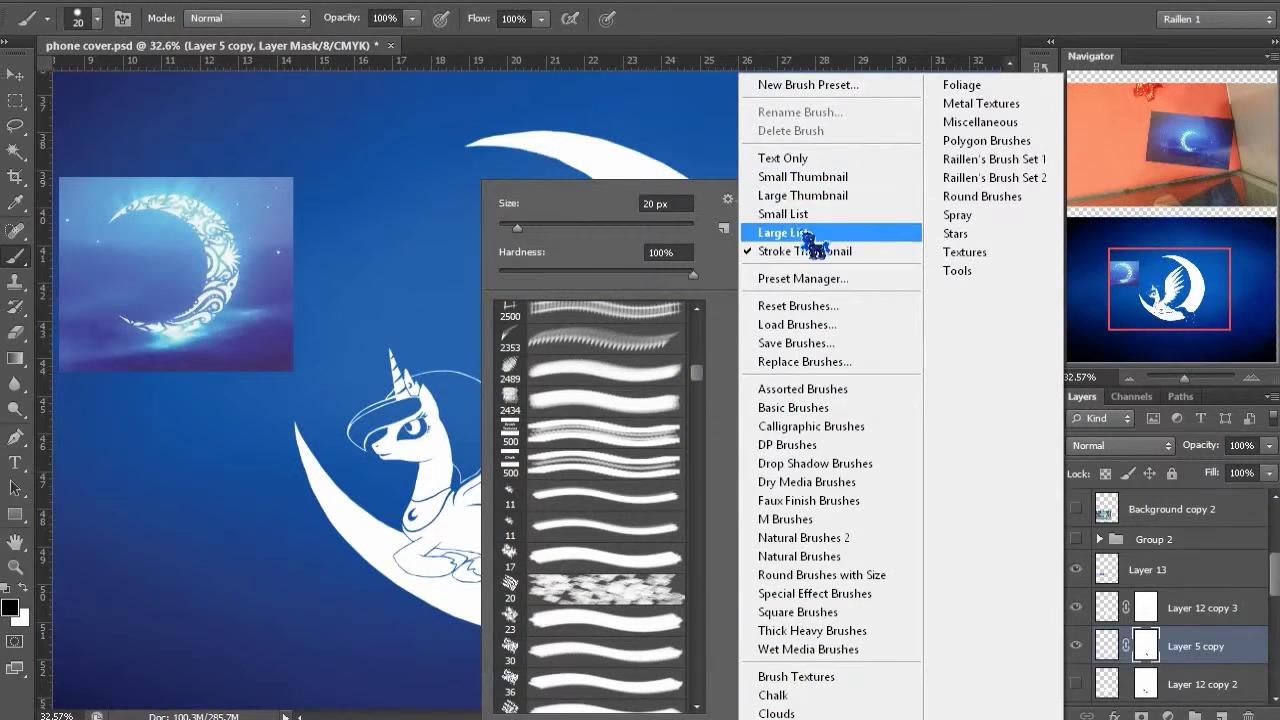
pyautogui.click(785, 233)
pyautogui.click(728, 200)
pyautogui.click(803, 195)
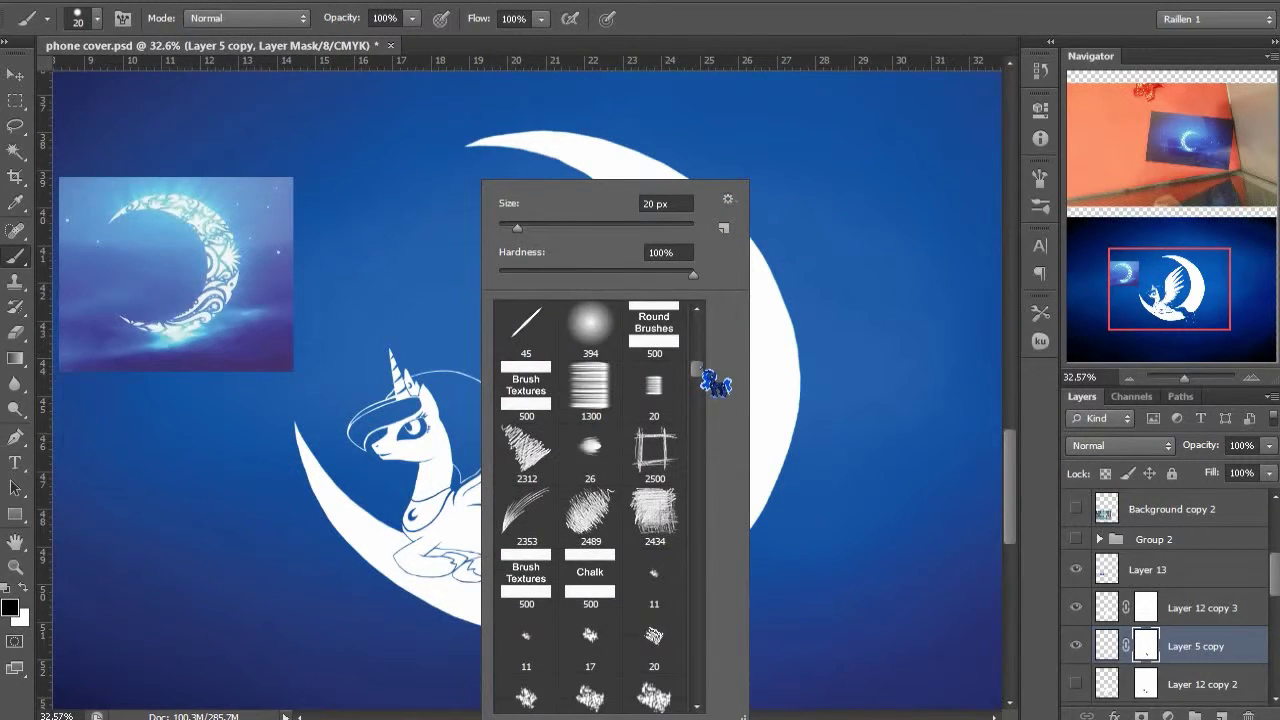
# Try a 267 px scattered texture brush over the lower part of the moon on the mask, and undo the strokes
pyautogui.moveTo(700, 370); pyautogui.dragTo(704, 493)
pyautogui.click(655, 506)
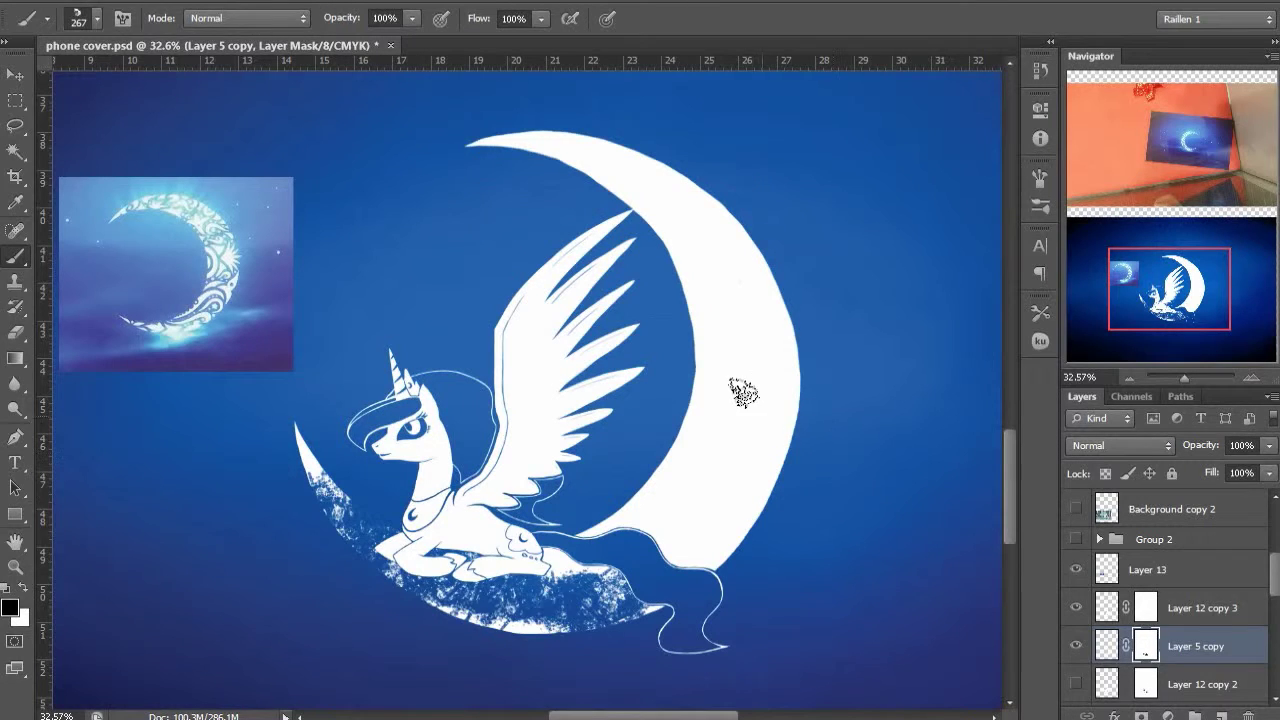
pyautogui.hotkey('ctrl', 'z')
# Try stamping the texture brush enlarged to 900 px on the moon's thick part, and undo the stamp
pyautogui.press(']')
pyautogui.press(']')
pyautogui.press(']')
pyautogui.press(']')
pyautogui.press(']')
pyautogui.press(']')
pyautogui.press(']')
pyautogui.press(']')
pyautogui.press(']')
pyautogui.press(']')
pyautogui.press(']')
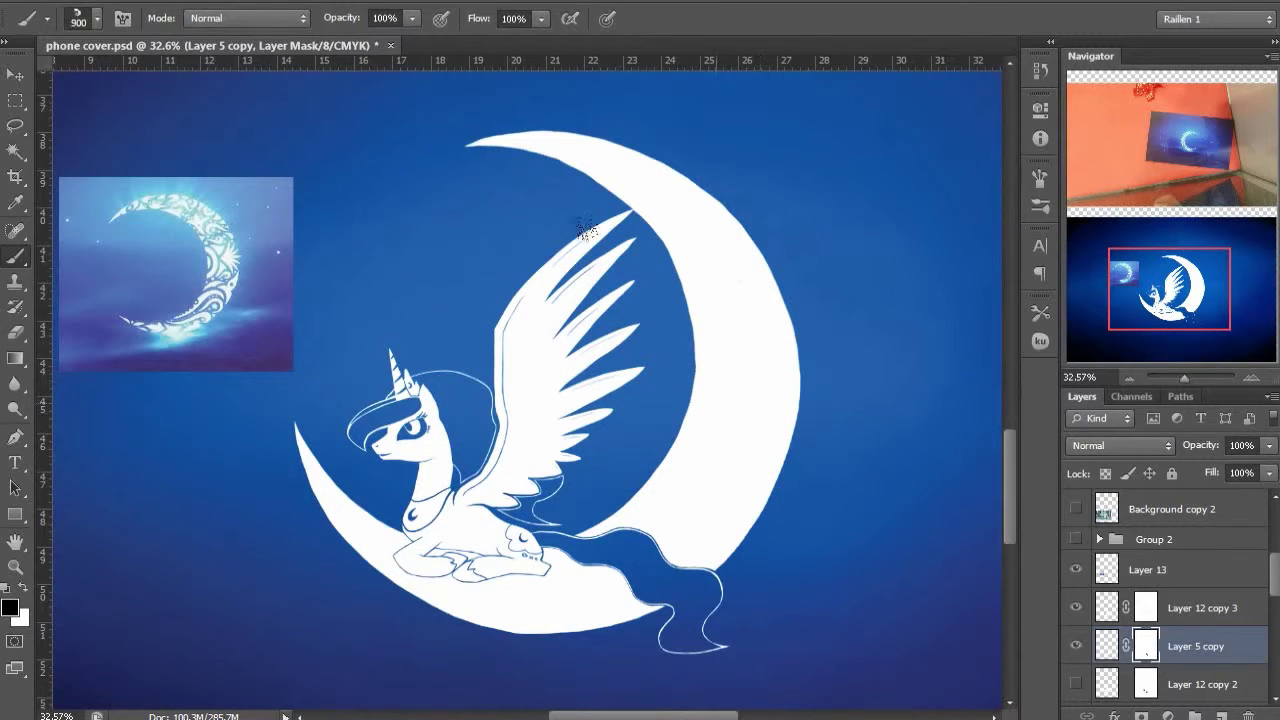
pyautogui.click(718, 390)
pyautogui.hotkey('ctrl', 'z')
# Show the brush presets as stroke thumbnails and try a curved cut across the moon with a 19 px brush, undoing it
pyautogui.rightClick(818, 400)
pyautogui.moveTo(1034, 496)
pyautogui.mouseDown()
pyautogui.moveTo(1033, 552)
pyautogui.moveTo(1052, 314)
pyautogui.mouseUp()
pyautogui.doubleClick(988, 475)
pyautogui.rightClick(760, 433)
pyautogui.click(1069, 200)
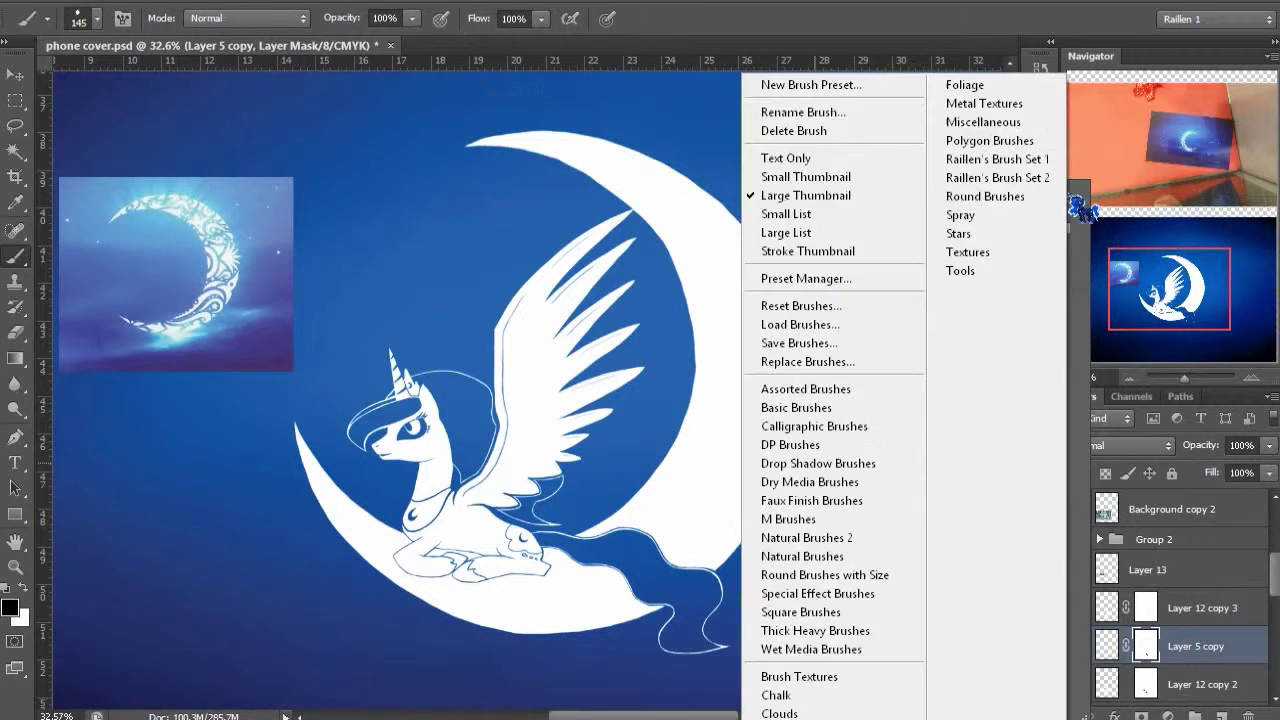
pyautogui.click(897, 250)
pyautogui.doubleClick(965, 533)
pyautogui.moveTo(679, 285); pyautogui.dragTo(794, 349)
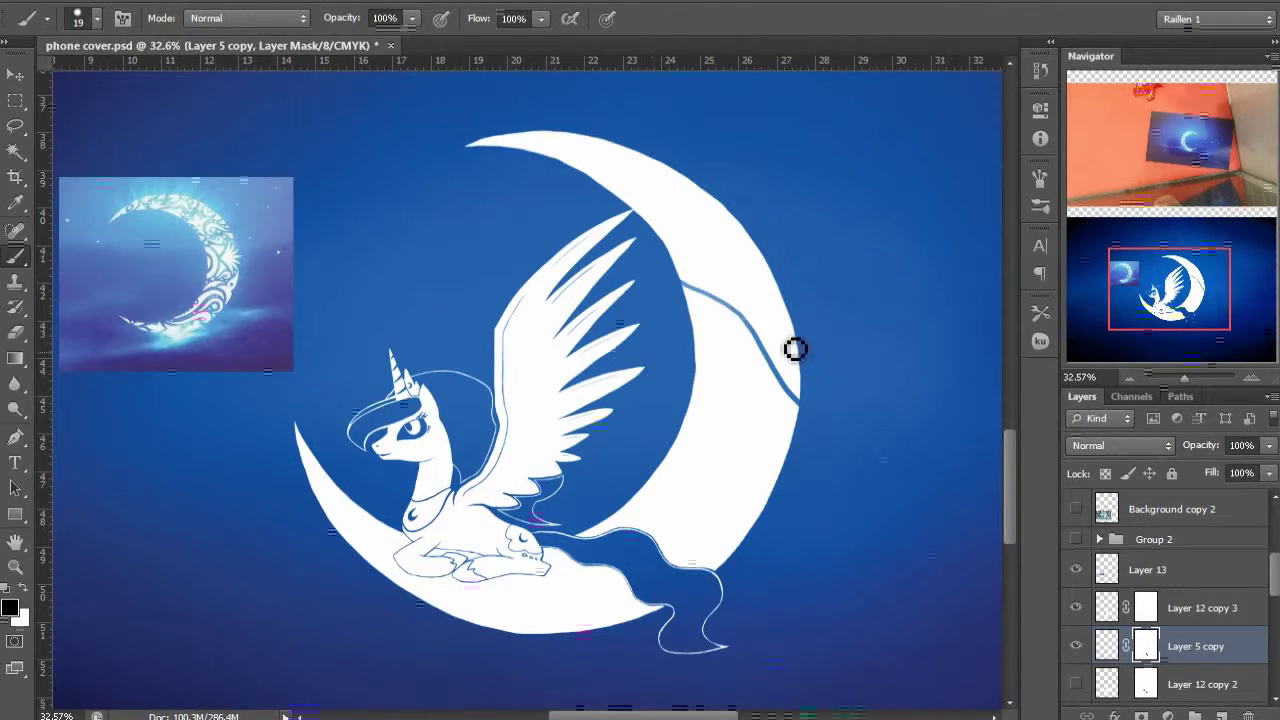
pyautogui.hotkey('ctrl', 'z')
pyautogui.hotkey('ctrl', 'z')
pyautogui.hotkey('ctrl', 'z')
# Add a new layer above Layer 5 copy and fill a circular selection about 3.8 cm wide with white below the photo reference
pyautogui.press('m')
pyautogui.scroll(-3, 683, 400)
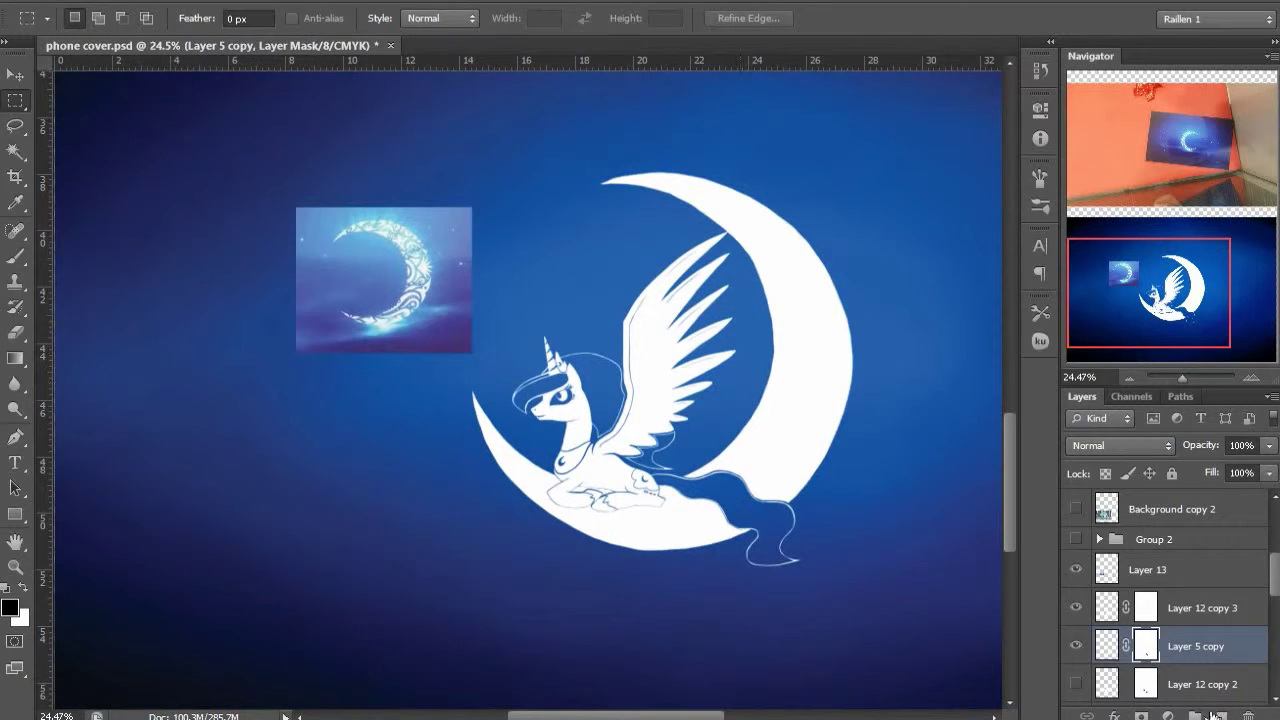
pyautogui.hotkey('ctrl', 'alt', 'shift', 'n')
pyautogui.rightClick(26, 101)
pyautogui.moveTo(357, 470); pyautogui.dragTo(357, 468)
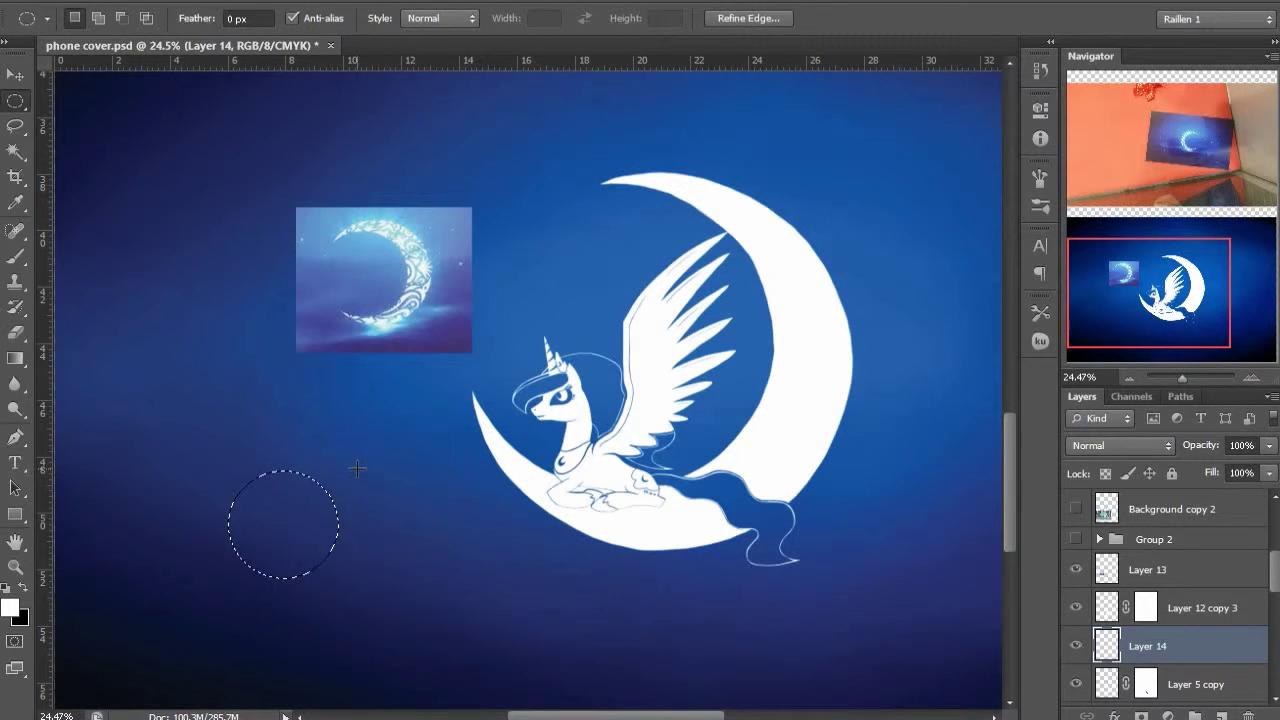
pyautogui.hotkey('alt', 'BackSpace')
pyautogui.hotkey('ctrl', 'd')
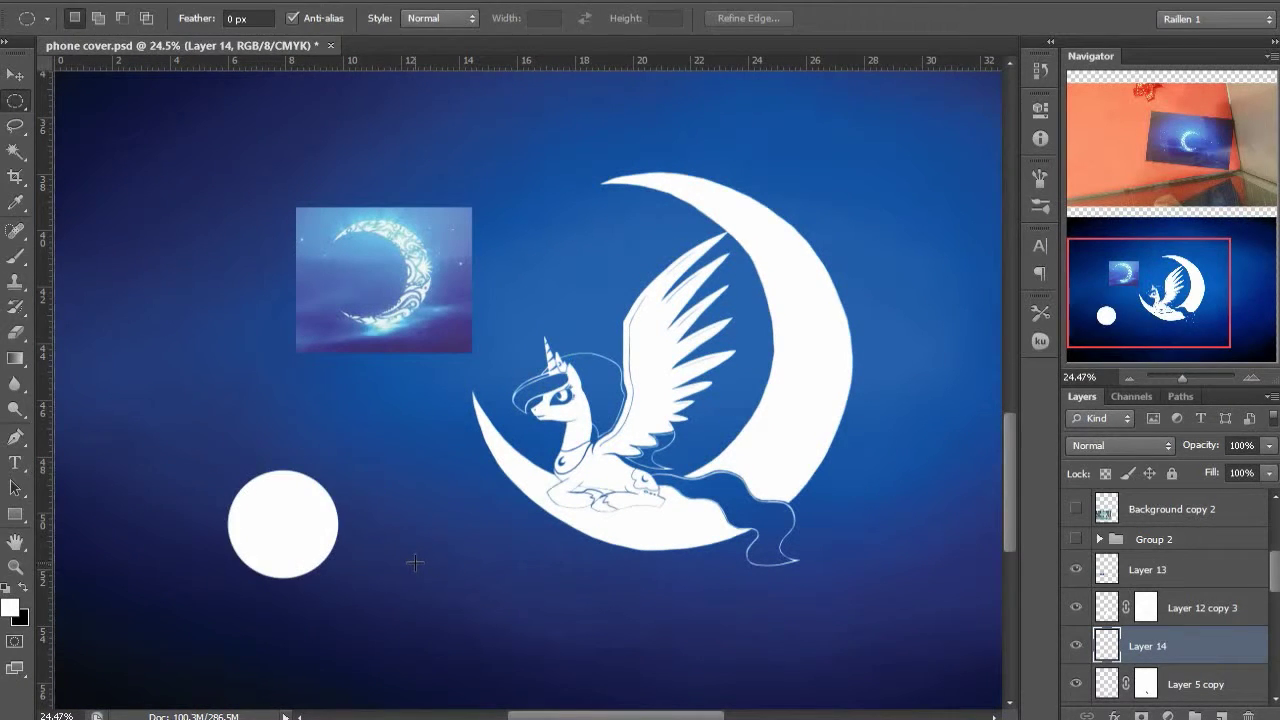
# Duplicate the white circle, fill the copy with black and offset it about 0.24 cm right and up
pyautogui.hotkey('ctrl', 'j')
pyautogui.hotkey('ctrl', 'shift', 'd')
pyautogui.press('x')
pyautogui.hotkey('alt', 'BackSpace')
pyautogui.hotkey('ctrl', 'd')
pyautogui.press('v')
pyautogui.moveTo(341, 523); pyautogui.dragTo(348, 517)
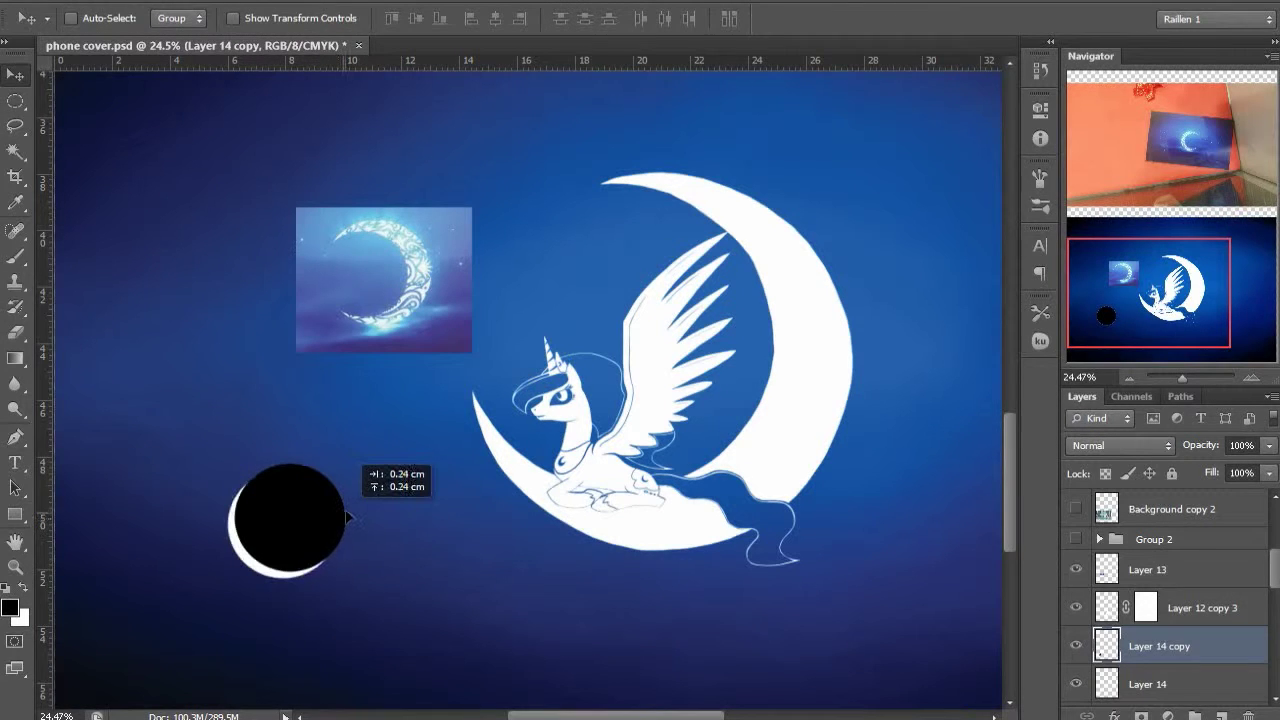
# Cut the black circle's shape out of the white circle on Layer 14 and move the remaining thin crescent between the photo and the moon
pyautogui.click(1148, 682)
pyautogui.press('Delete')
pyautogui.press('m')
pyautogui.hotkey('ctrl', 'd')
pyautogui.press('v')
pyautogui.moveTo(437, 619); pyautogui.dragTo(717, 322)
pyautogui.hotkey('ctrl', 't')
pyautogui.press('Escape')
# Load the thin crescent on Layer 14 as a selection and fill it with dark red
pyautogui.keyDown('ctrl'); pyautogui.click(1107, 686); pyautogui.keyUp('ctrl')
pyautogui.press('b')
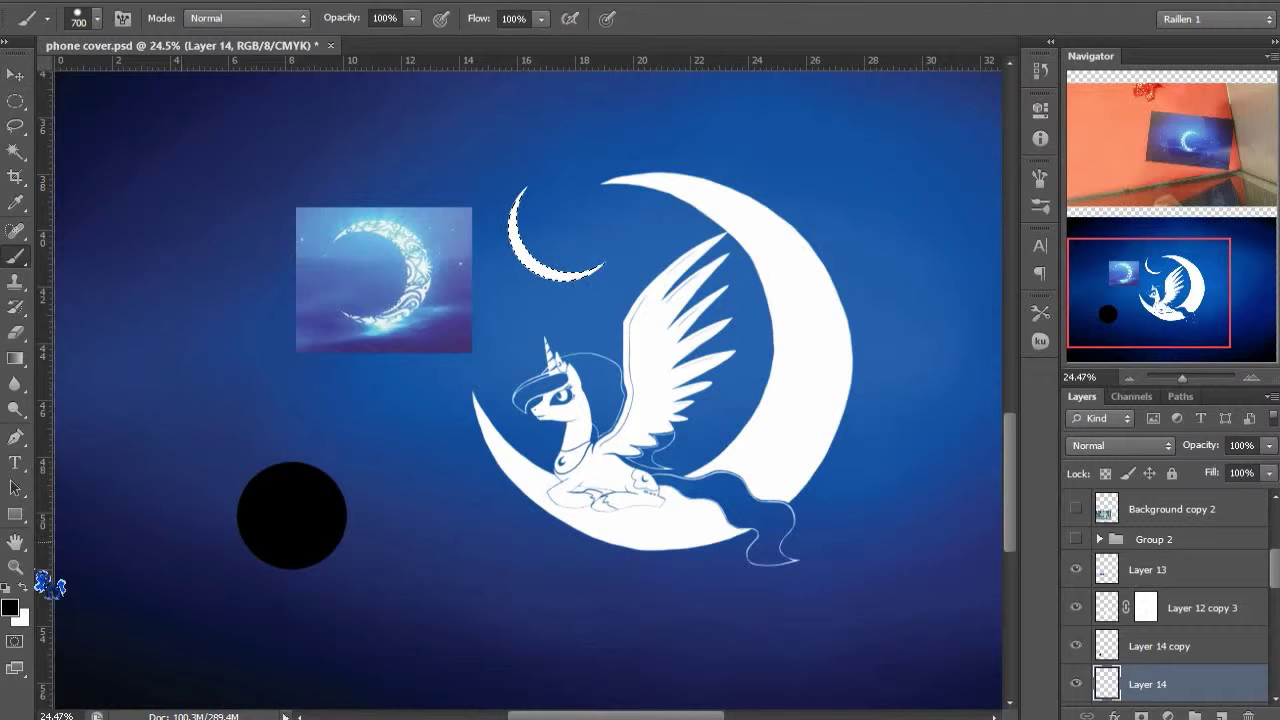
pyautogui.click(10, 607)
pyautogui.click(764, 262)
pyautogui.press('Return')
pyautogui.hotkey('alt', 'BackSpace')
pyautogui.press('m')
pyautogui.hotkey('ctrl', 'd')
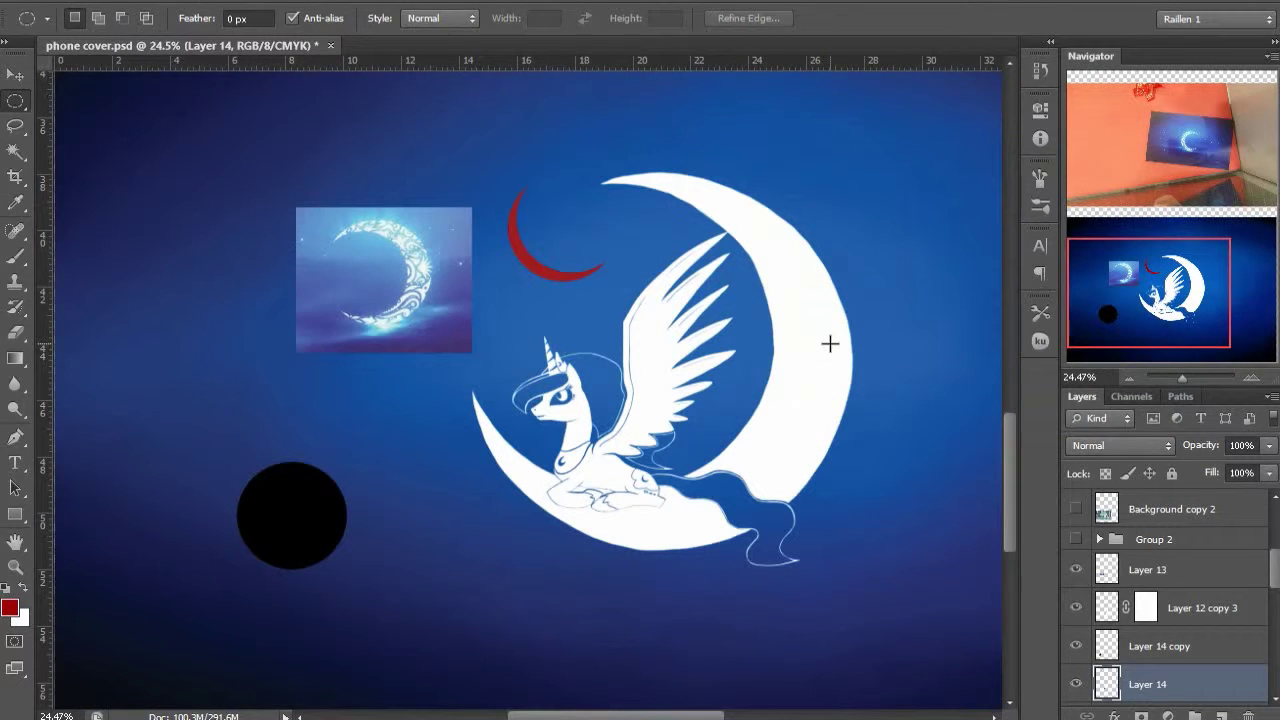
# Rotate the red crescent so it opens upward and place it over the moon's upper tip
pyautogui.press('v')
pyautogui.moveTo(612, 316); pyautogui.dragTo(804, 302)
pyautogui.hotkey('ctrl', 't')
pyautogui.moveTo(867, 324); pyautogui.dragTo(892, 155)
pyautogui.press('Return')
pyautogui.moveTo(849, 272); pyautogui.dragTo(733, 229)
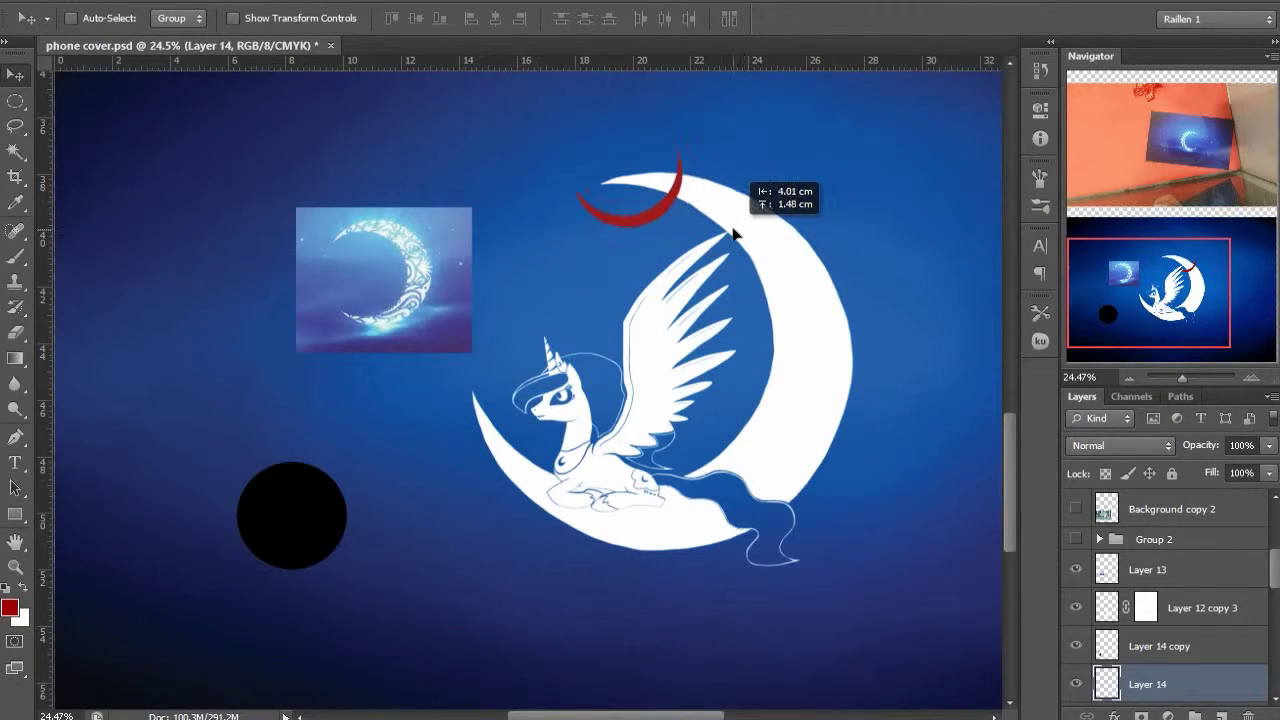
# Duplicate the red arc, rotate the copy slightly and set it end to end with the first arc on the moon's upper edge
pyautogui.scroll(2, 661, 263)
pyautogui.moveTo(586, 284); pyautogui.dragTo(731, 257)
pyautogui.hotkey('ctrl', 't')
pyautogui.moveTo(805, 333); pyautogui.dragTo(777, 405)
pyautogui.press('Return')
pyautogui.moveTo(760, 262); pyautogui.dragTo(743, 289)
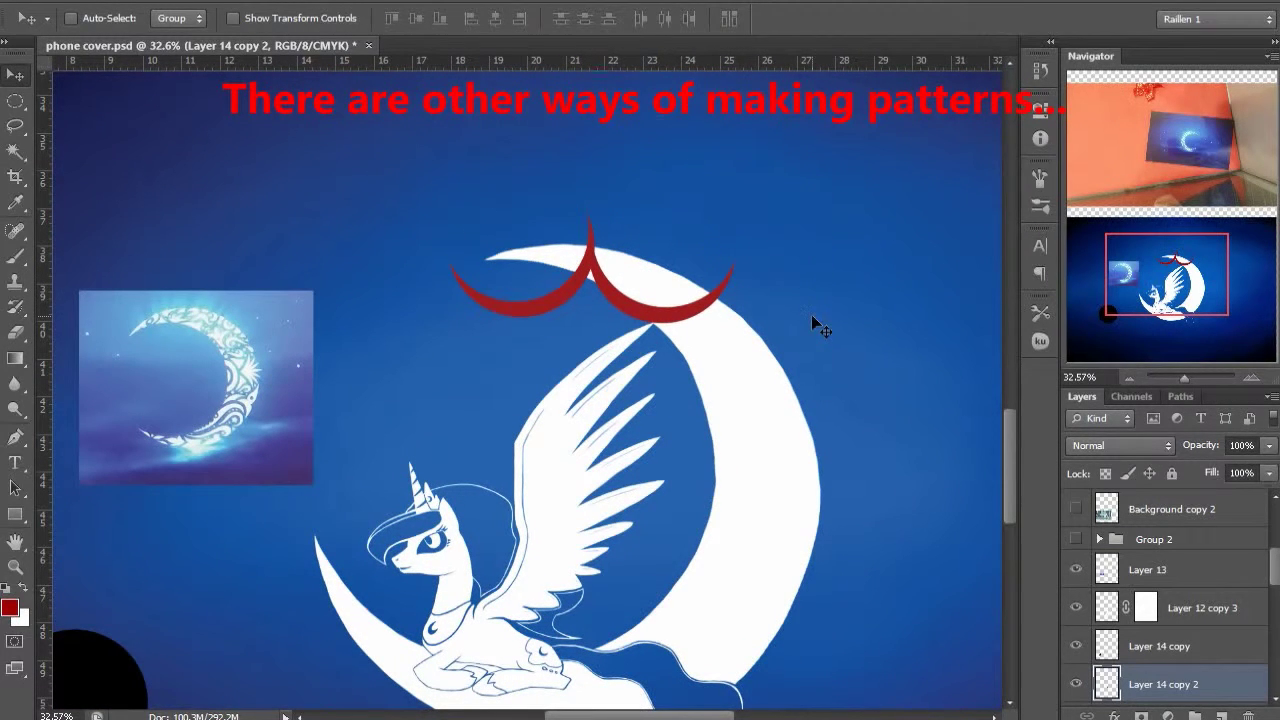
# Turn the second red arc over into an arch and fit it against the first arc along the moon's upper outer edge
pyautogui.hotkey('ctrl', 't')
pyautogui.moveTo(803, 472); pyautogui.dragTo(620, 182)
pyautogui.press('Return')
pyautogui.moveTo(706, 284)
pyautogui.mouseDown()
pyautogui.moveTo(682, 305)
pyautogui.moveTo(713, 283)
pyautogui.mouseUp()
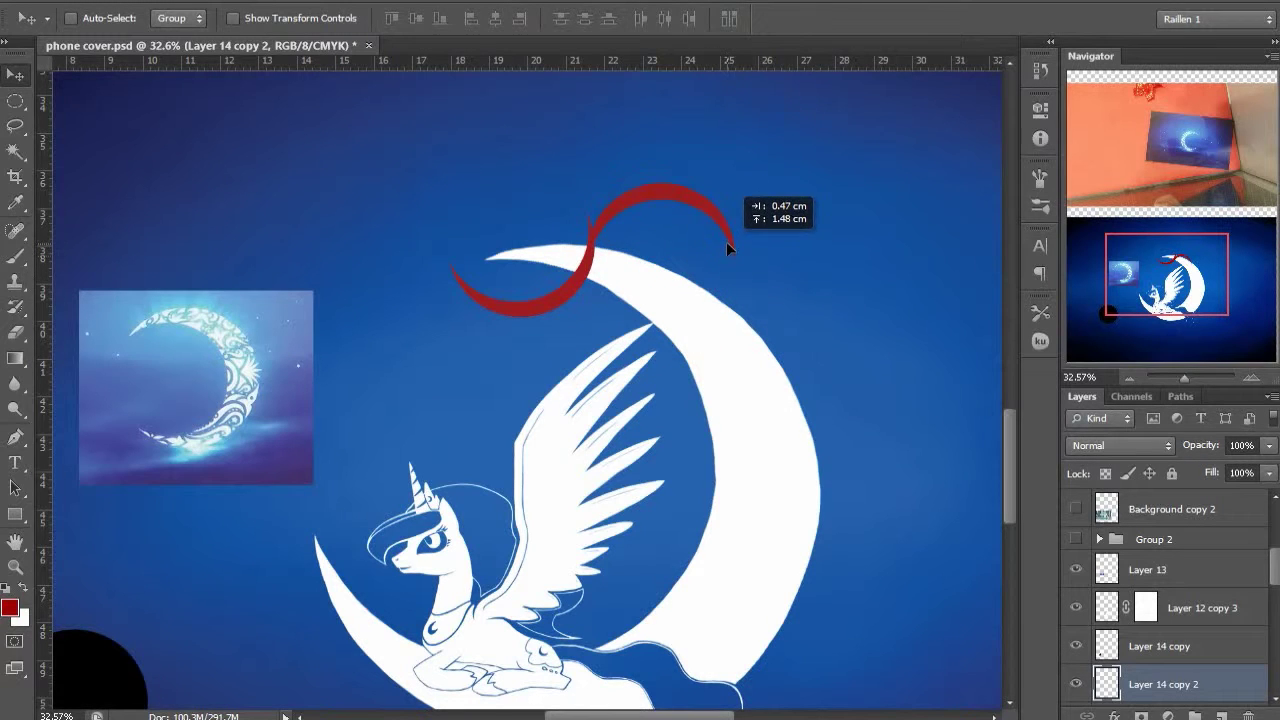
pyautogui.moveTo(730, 230); pyautogui.dragTo(741, 288)
pyautogui.hotkey('ctrl', 't')
pyautogui.moveTo(906, 363); pyautogui.dragTo(840, 468)
pyautogui.press('Return')
# Add a third red arc, rotated to curve inward across the moon's upper thick part from the end of the arch
pyautogui.moveTo(744, 334); pyautogui.dragTo(800, 442)
pyautogui.hotkey('ctrl', 't')
pyautogui.moveTo(842, 512); pyautogui.dragTo(662, 282)
pyautogui.press('Return')
pyautogui.moveTo(760, 440); pyautogui.dragTo(761, 347)
# Duplicate the arc as a fourth link and rotate it to bulge out past the moon's outer edge
pyautogui.keyDown('alt'); pyautogui.moveTo(746, 350); pyautogui.dragTo(706, 470); pyautogui.keyUp('alt')
pyautogui.hotkey('ctrl', 't')
pyautogui.moveTo(770, 455); pyautogui.dragTo(643, 282)
pyautogui.press('Return')
# Add a fifth red arc, rotated to curve inward across the moon's lower thick part, and join it to the fourth
pyautogui.moveTo(736, 409); pyautogui.dragTo(660, 458)
pyautogui.hotkey('ctrl', 'j')
pyautogui.hotkey('ctrl', 't')
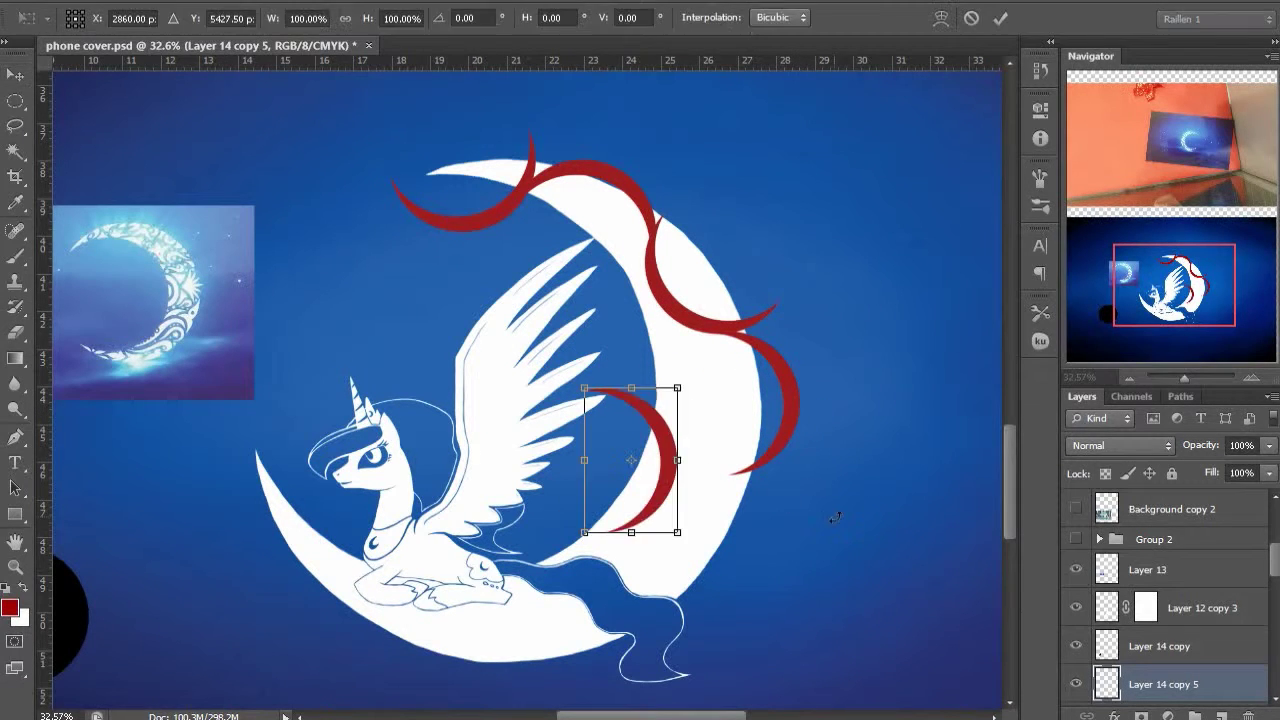
pyautogui.moveTo(835, 517); pyautogui.dragTo(532, 348)
pyautogui.press('Return')
pyautogui.moveTo(677, 449); pyautogui.dragTo(770, 516)
pyautogui.moveTo(770, 516); pyautogui.dragTo(836, 435)
# Add a sixth red arc, rotated to open upward, and place it along the moon's lower edge beside the tail cutout
pyautogui.keyDown('alt'); pyautogui.moveTo(838, 445); pyautogui.dragTo(701, 452); pyautogui.keyUp('alt')
pyautogui.hotkey('ctrl', 't')
pyautogui.moveTo(765, 486); pyautogui.dragTo(597, 371)
pyautogui.press('Return')
pyautogui.hotkey('ctrl', 't')
pyautogui.press('Return')
pyautogui.moveTo(755, 464); pyautogui.dragTo(775, 498)
# Add a seventh red arc, rotate it into an arch over the pony's legs and align it with the sixth arc
pyautogui.keyDown('alt'); pyautogui.moveTo(780, 503); pyautogui.dragTo(676, 505); pyautogui.keyUp('alt')
pyautogui.hotkey('ctrl', 't')
pyautogui.moveTo(682, 522); pyautogui.dragTo(398, 402)
pyautogui.press('Return')
pyautogui.moveTo(627, 487); pyautogui.dragTo(599, 447)
pyautogui.hotkey('ctrl', 't')
pyautogui.moveTo(715, 549); pyautogui.dragTo(784, 601)
pyautogui.press('Return')
pyautogui.moveTo(728, 505); pyautogui.dragTo(760, 550)
# Duplicate the arc as an eighth link and rotate it to open upward along the moon's lower left curve
pyautogui.keyDown('alt'); pyautogui.moveTo(597, 532); pyautogui.dragTo(449, 534); pyautogui.keyUp('alt')
pyautogui.hotkey('ctrl', 't')
pyautogui.moveTo(487, 592); pyautogui.dragTo(339, 448)
pyautogui.press('Return')
pyautogui.moveTo(553, 580); pyautogui.dragTo(567, 533)
# Hide Layer 12 copy 3 and add a ninth red arc, rotated into an arch around the moon's lower left tip
pyautogui.click(1076, 607)
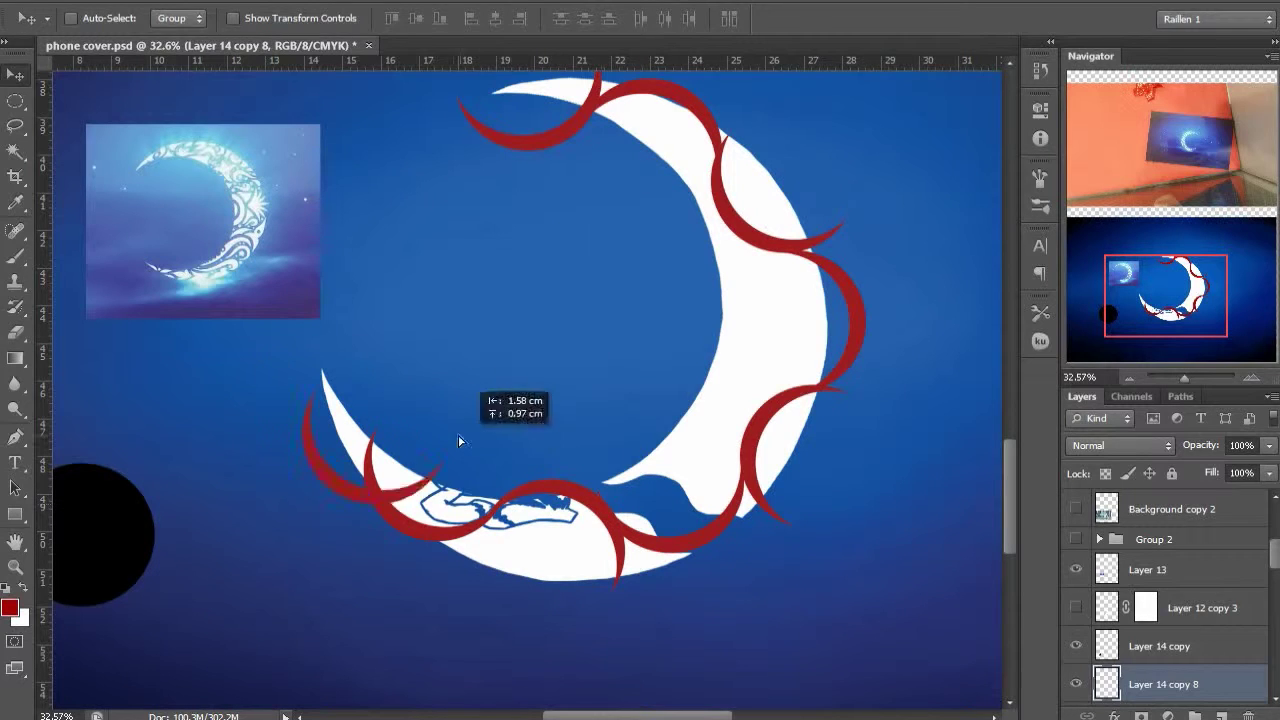
pyautogui.keyDown('alt'); pyautogui.moveTo(458, 437); pyautogui.dragTo(437, 412); pyautogui.keyUp('alt')
pyautogui.hotkey('ctrl', 't')
pyautogui.moveTo(458, 382); pyautogui.dragTo(196, 367)
pyautogui.press('Return')
# Duplicate the red arc as a tenth link and rotate it into an arch branching inward from the moon's upper right chain, beside the wing area
pyautogui.moveTo(457, 434); pyautogui.dragTo(702, 355)
pyautogui.hotkey('ctrl', 't')
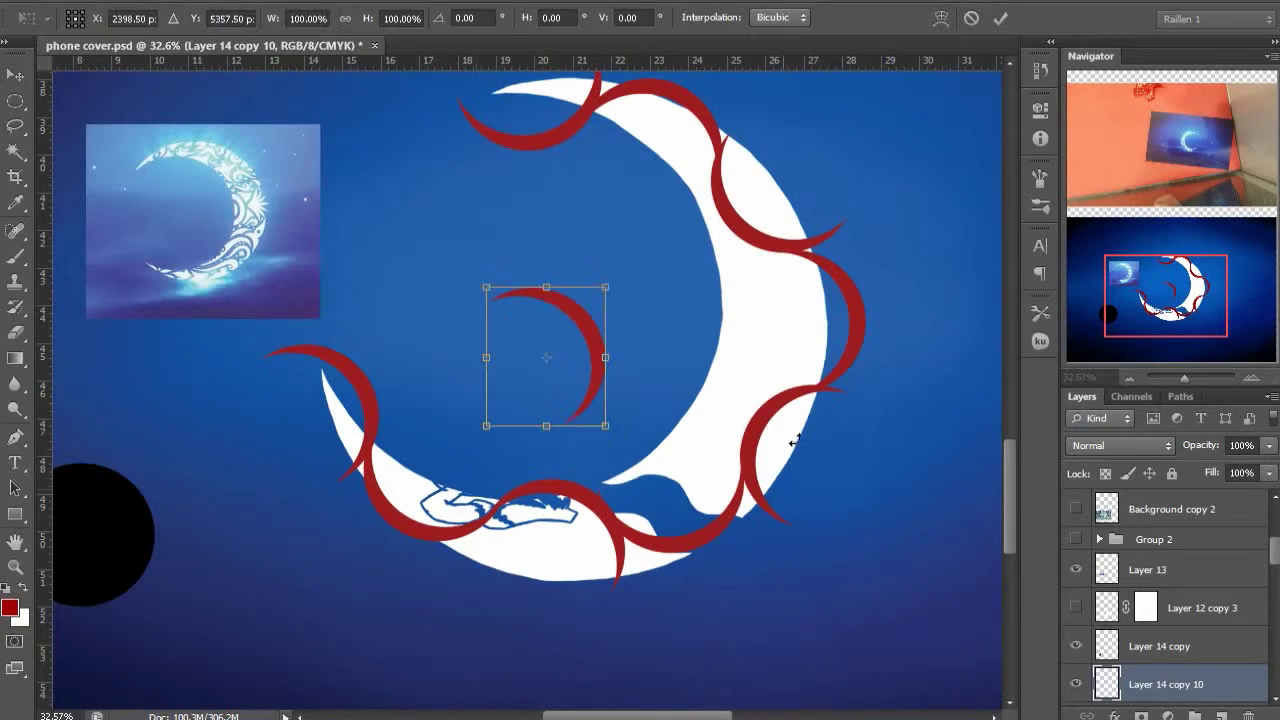
pyautogui.moveTo(795, 440); pyautogui.dragTo(417, 246)
pyautogui.press('Return')
pyautogui.moveTo(660, 332); pyautogui.dragTo(749, 251)
pyautogui.hotkey('ctrl', 't')
pyautogui.moveTo(795, 288); pyautogui.dragTo(816, 448)
pyautogui.press('Return')
pyautogui.hotkey('ctrl', 't')
pyautogui.press('Return')
pyautogui.moveTo(705, 263); pyautogui.dragTo(741, 271)
pyautogui.hotkey('ctrl', 't')
pyautogui.moveTo(852, 345); pyautogui.dragTo(842, 403)
pyautogui.press('Return')
pyautogui.moveTo(719, 322); pyautogui.dragTo(720, 323)
# Duplicate the arc once more and rotate it into an arch crossing the moon's lower right part, touching the chain junction there
pyautogui.keyDown('alt'); pyautogui.moveTo(718, 285); pyautogui.dragTo(666, 384); pyautogui.keyUp('alt')
pyautogui.hotkey('ctrl', 't')
pyautogui.moveTo(796, 436); pyautogui.dragTo(602, 546)
pyautogui.press('Return')
pyautogui.moveTo(779, 407); pyautogui.dragTo(835, 398)
pyautogui.hotkey('ctrl', 't')
pyautogui.press('Return')
pyautogui.moveTo(856, 438)
pyautogui.mouseDown()
pyautogui.moveTo(841, 437)
pyautogui.moveTo(846, 400)
pyautogui.moveTo(852, 443)
pyautogui.mouseUp()
pyautogui.hotkey('ctrl', 't')
pyautogui.press('Return')
# Select the red arc layers placed along the moon and merge them into one layer
pyautogui.scroll(-10, 1197, 631)
pyautogui.keyDown('shift'); pyautogui.click(1184, 682); pyautogui.keyUp('shift')
pyautogui.hotkey('ctrl', 'e')
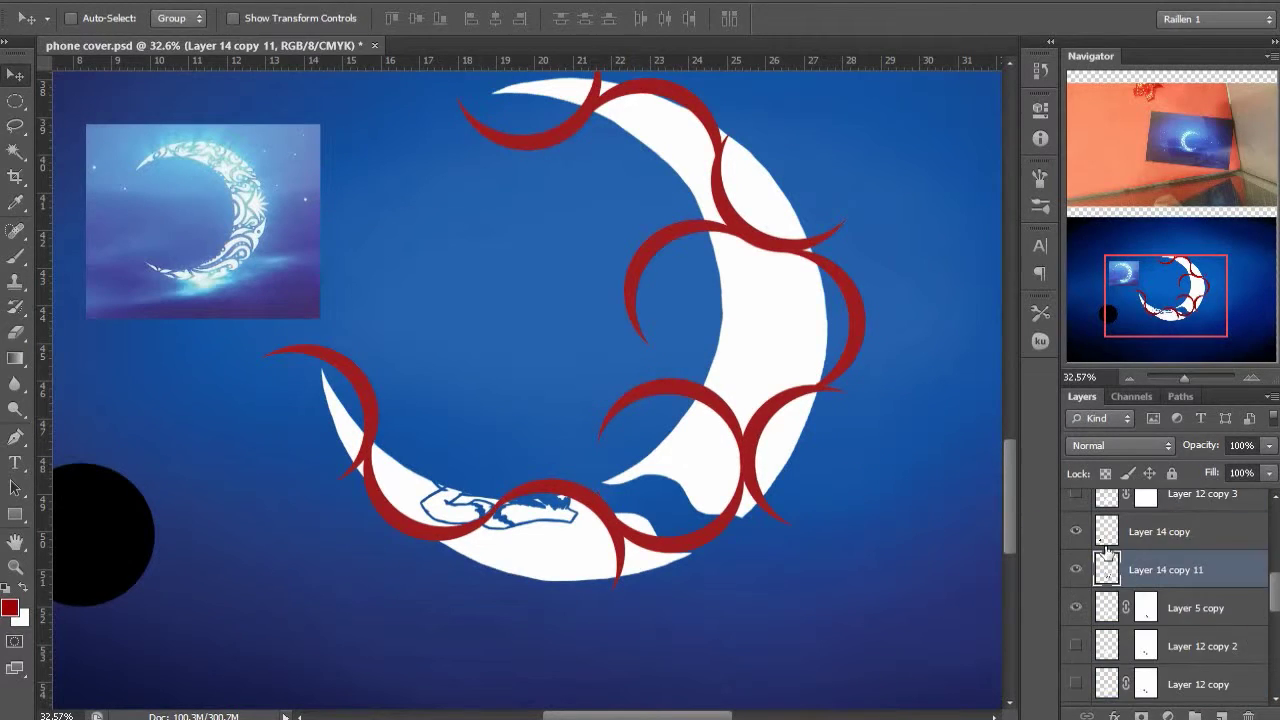
# Show Layer 12 copy 3, mask the merged arcs' shape out of the Layer 5 copy moon and hide the arc layer
pyautogui.scroll(2, 1107, 553)
pyautogui.click(1076, 569)
pyautogui.keyDown('ctrl'); pyautogui.click(1107, 647); pyautogui.keyUp('ctrl')
pyautogui.click(1146, 684)
pyautogui.press('b')
pyautogui.scroll(-2, 732, 457)
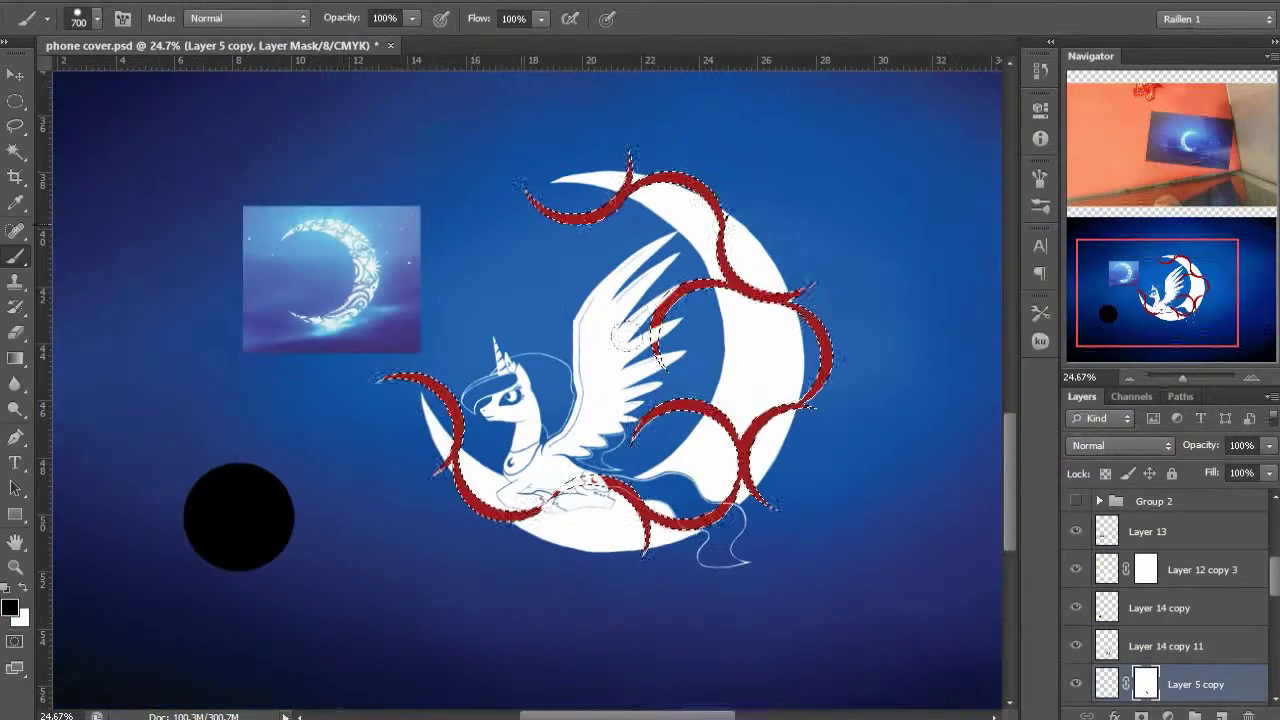
pyautogui.hotkey('ctrl', 'd')
pyautogui.press('m')
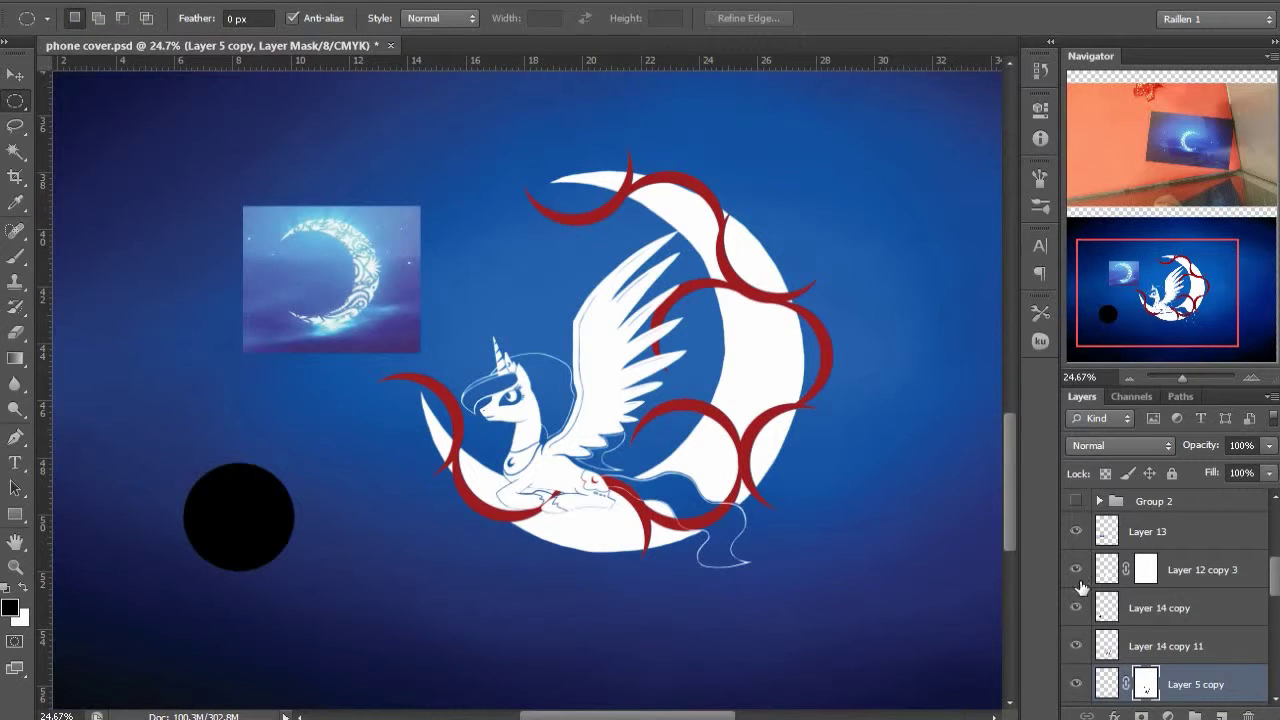
pyautogui.click(1077, 646)
# Touch up the moon's layer mask around the cut lines with a 10 px brush and save the document
pyautogui.scroll(5, 845, 330)
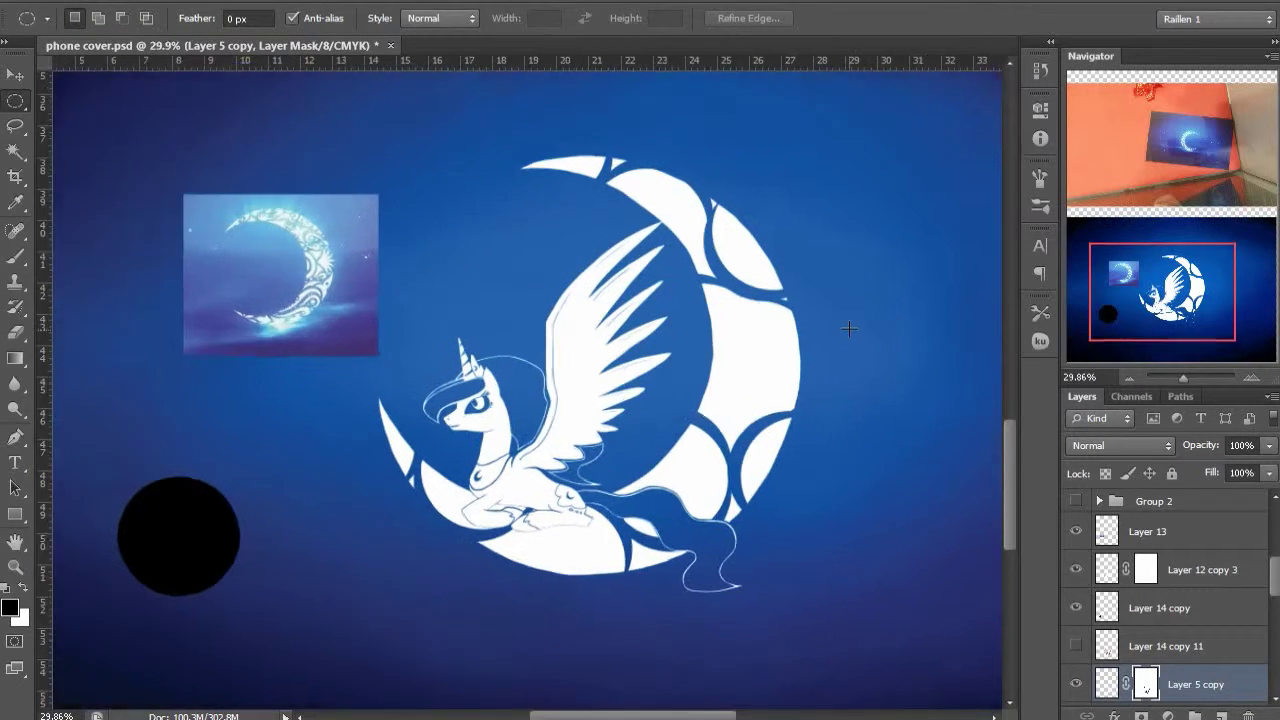
pyautogui.moveTo(635, 298); pyautogui.dragTo(643, 338)
pyautogui.press('b')
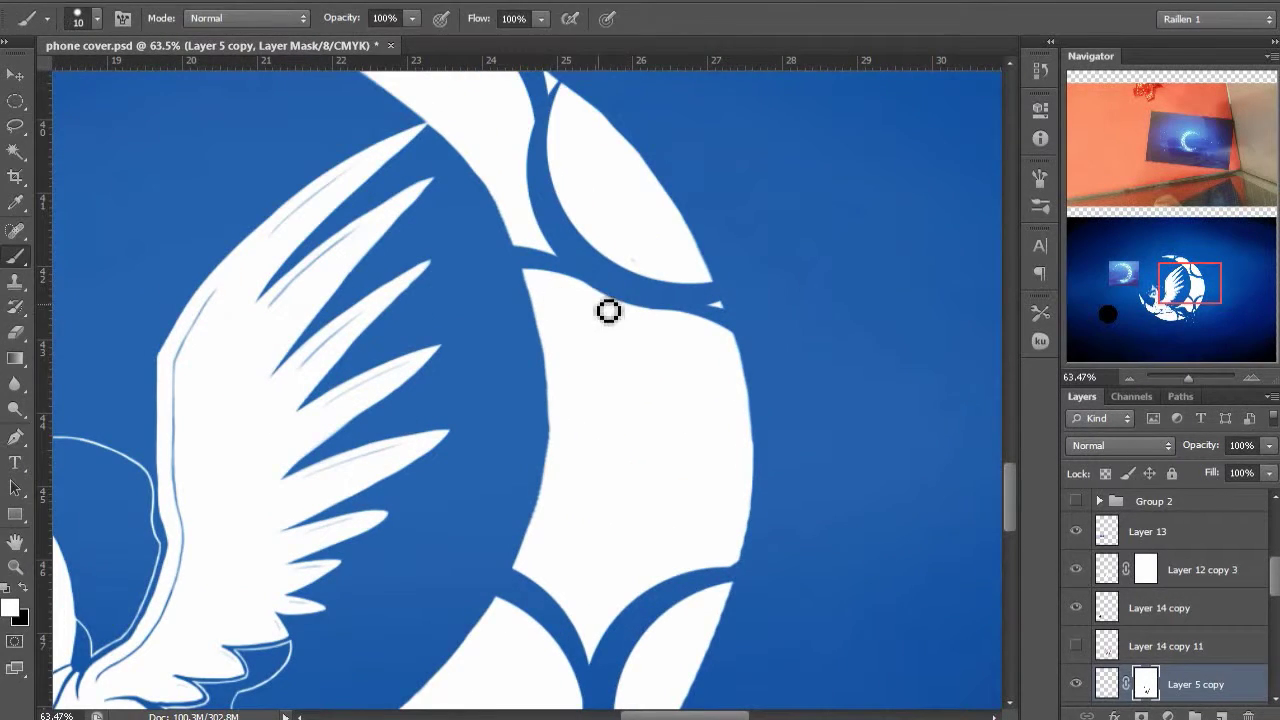
pyautogui.scroll(-5, 713, 362)
pyautogui.hotkey('ctrl', 's')
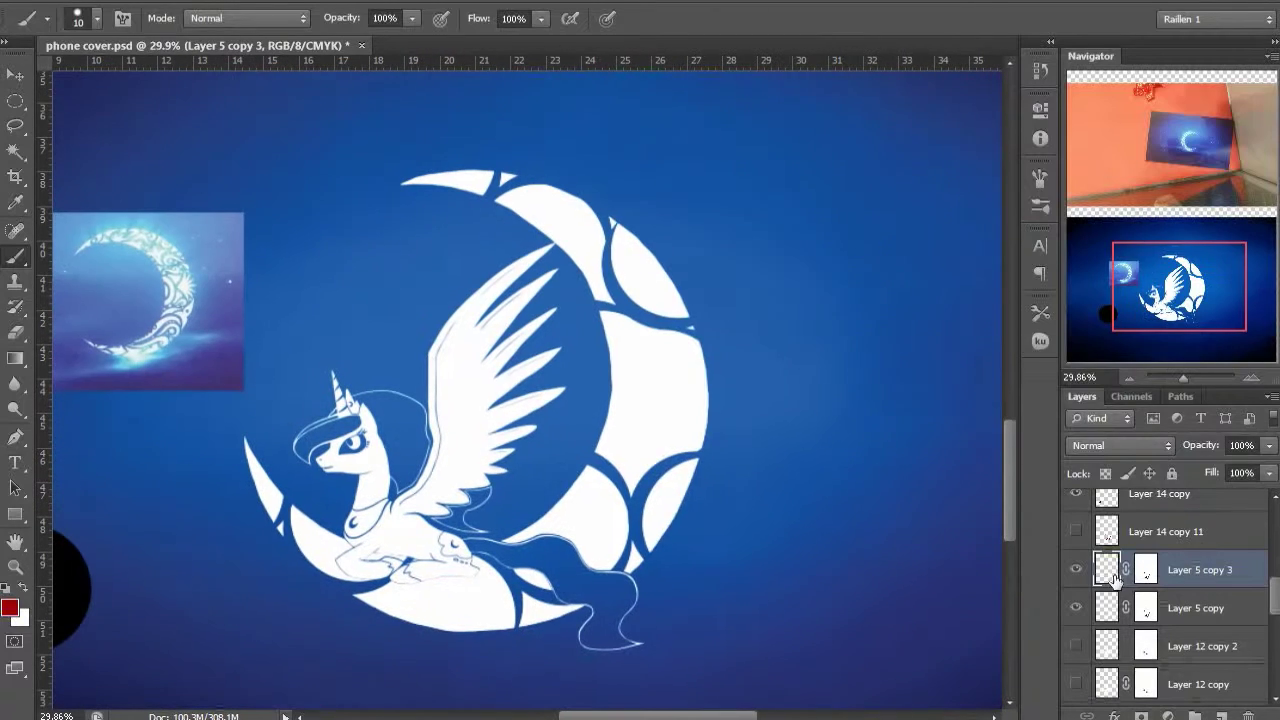
# Try the Bevel & Emboss and Inner Shadow effects in the layer style of Layer 5 copy 3
pyautogui.doubleClick(1107, 572)
pyautogui.click(745, 188)
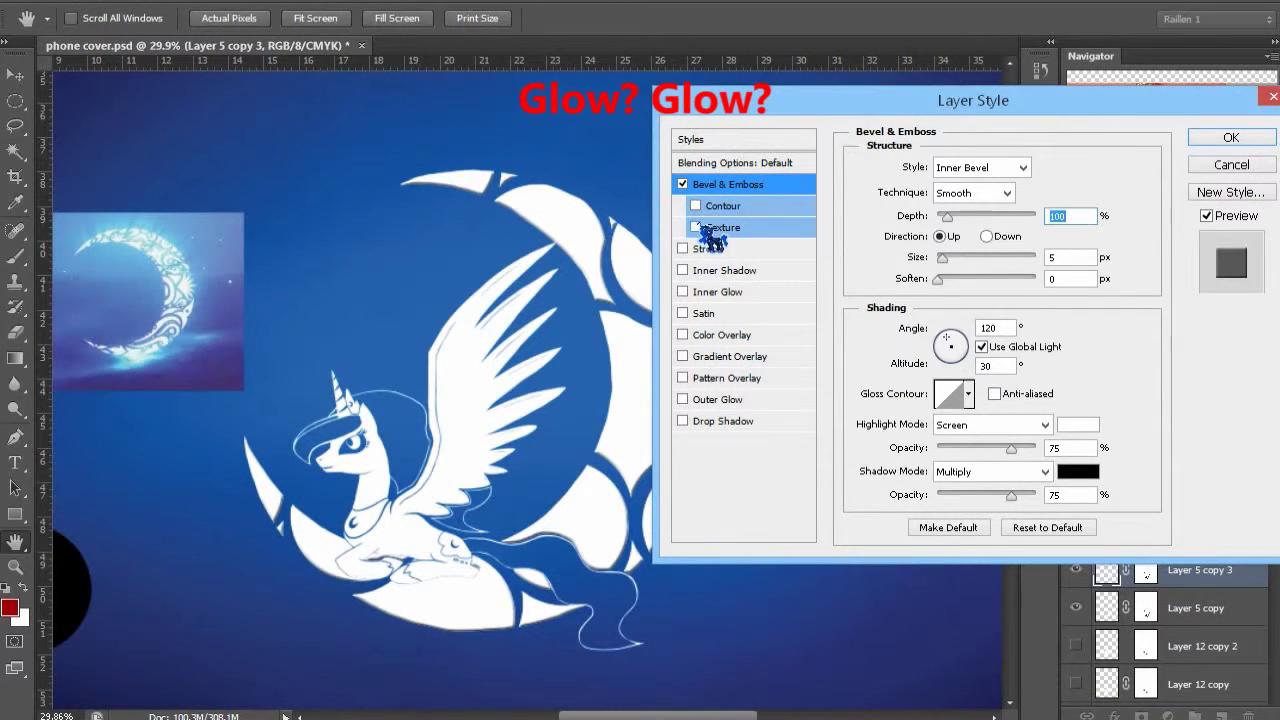
pyautogui.click(682, 184)
pyautogui.click(716, 272)
pyautogui.click(682, 270)
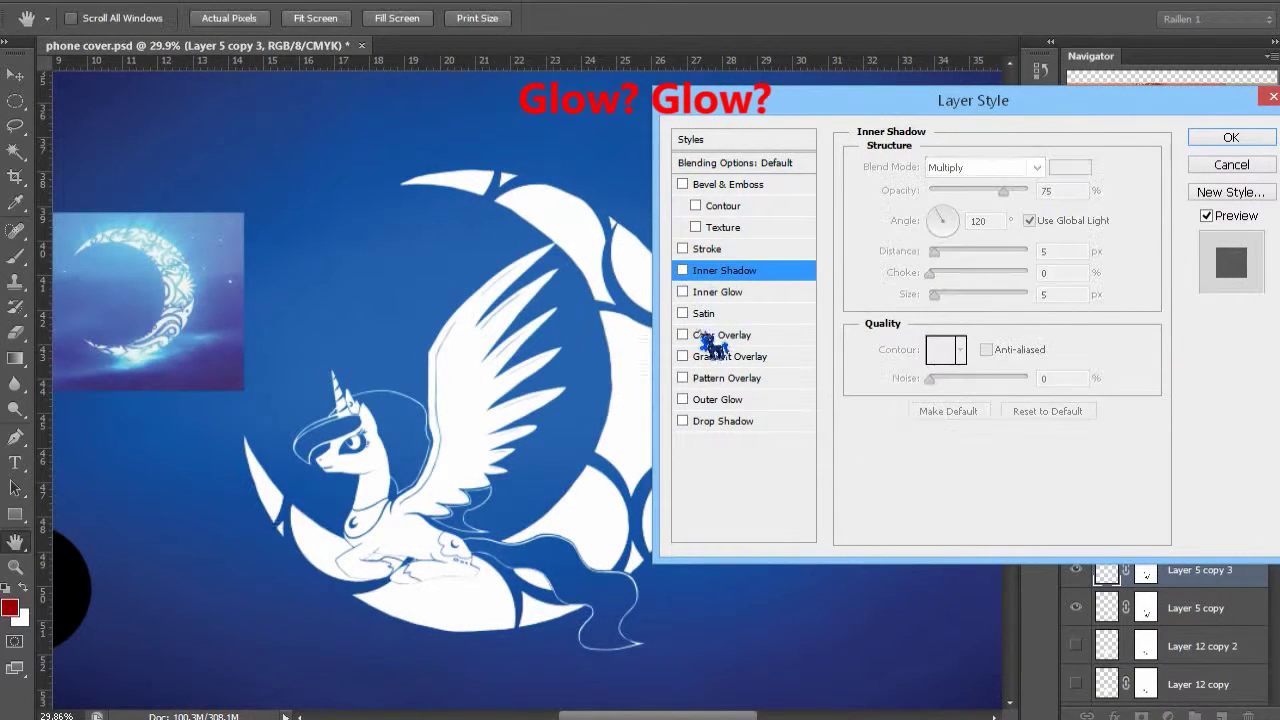
# Try a white outer glow on the moon with Precise technique, 66% opacity, 34% spread and 49 px size
pyautogui.click(728, 400)
pyautogui.click(976, 289)
pyautogui.click(950, 325)
pyautogui.moveTo(930, 314); pyautogui.dragTo(954, 338)
pyautogui.click(937, 238)
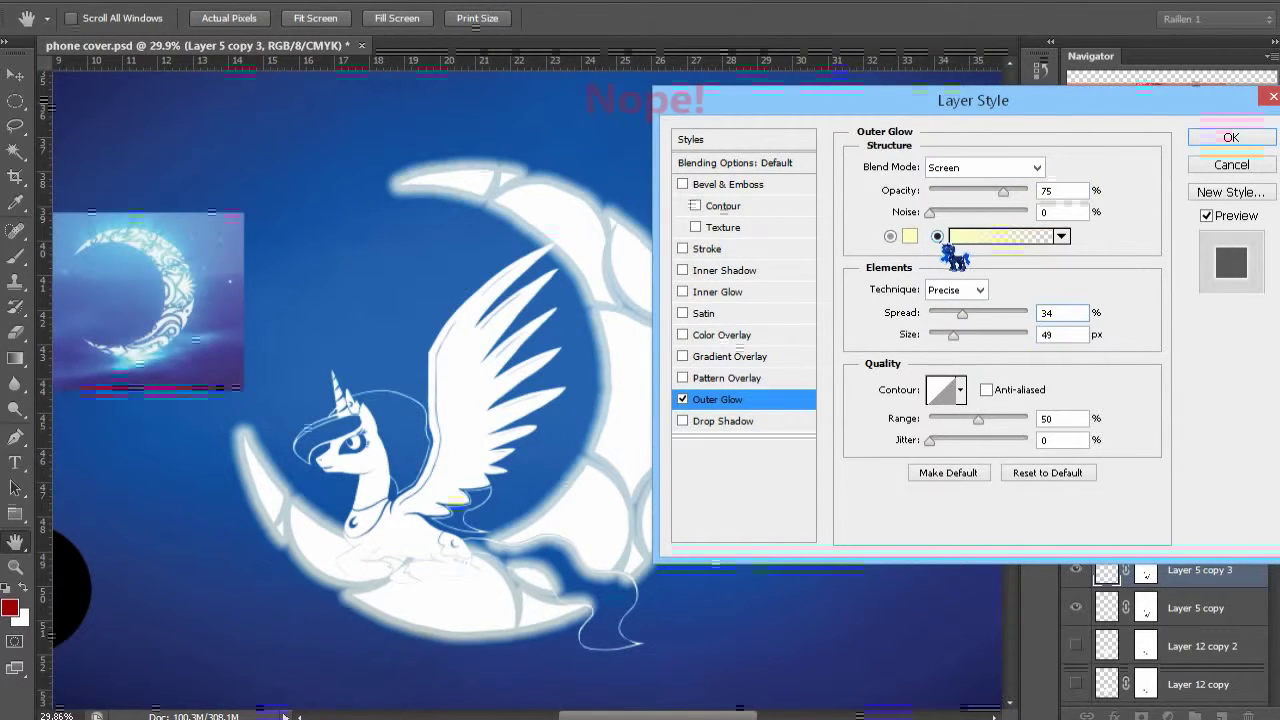
pyautogui.click(909, 237)
pyautogui.click(620, 148)
pyautogui.click(1068, 144)
pyautogui.moveTo(1003, 191); pyautogui.dragTo(994, 192)
pyautogui.moveTo(930, 213); pyautogui.dragTo(851, 216)
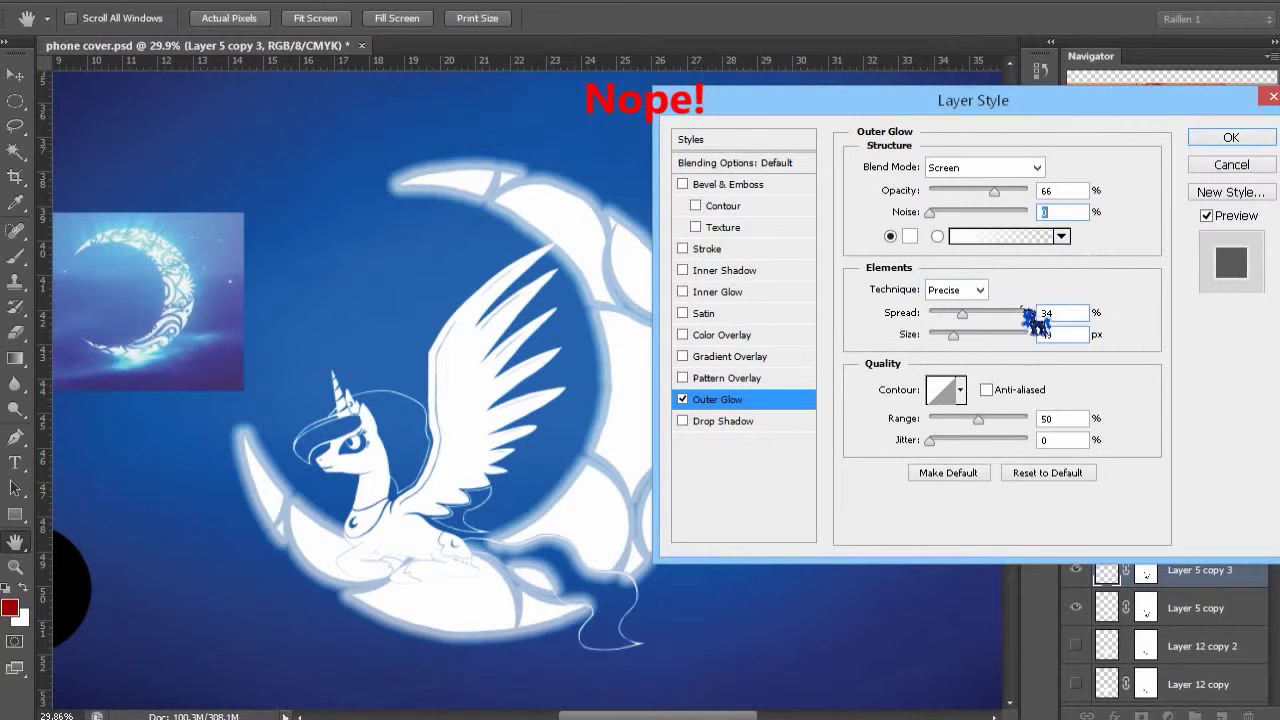
# Try Pattern Overlay and several outer glow contour presets, returning to the linear contour and setting the glow range to 51%
pyautogui.click(683, 378)
pyautogui.click(683, 378)
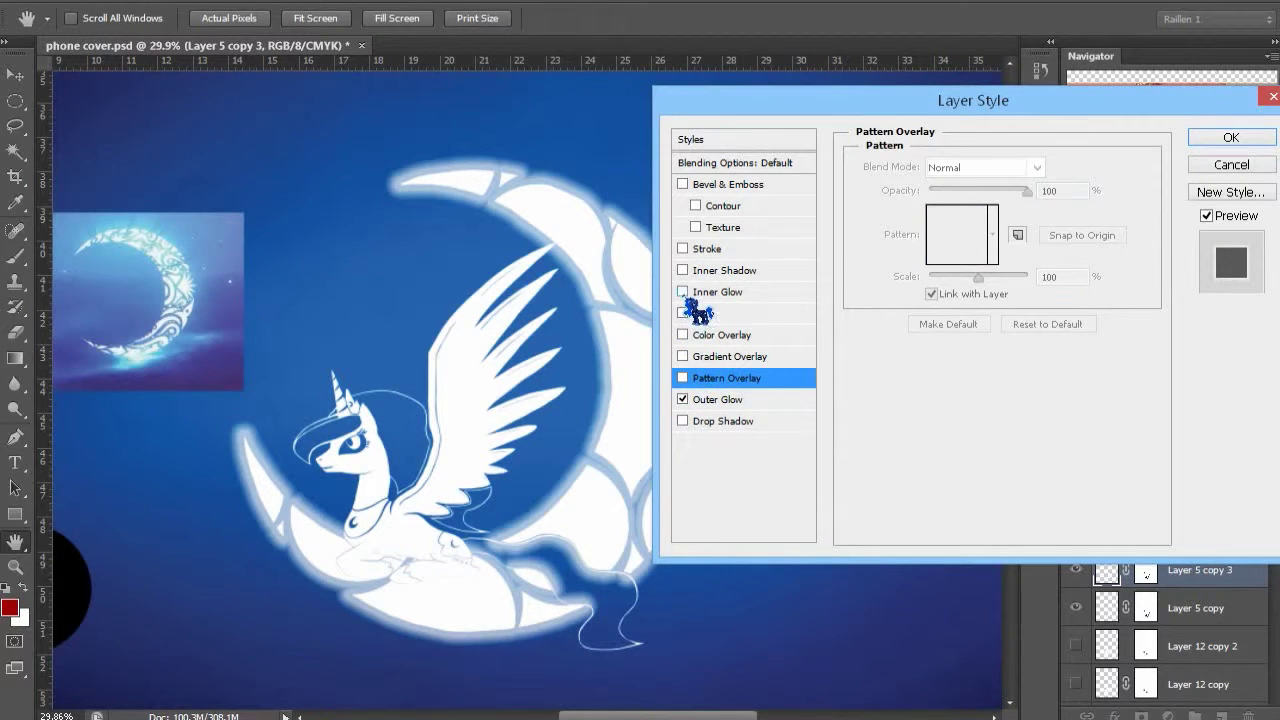
pyautogui.click(710, 400)
pyautogui.click(960, 390)
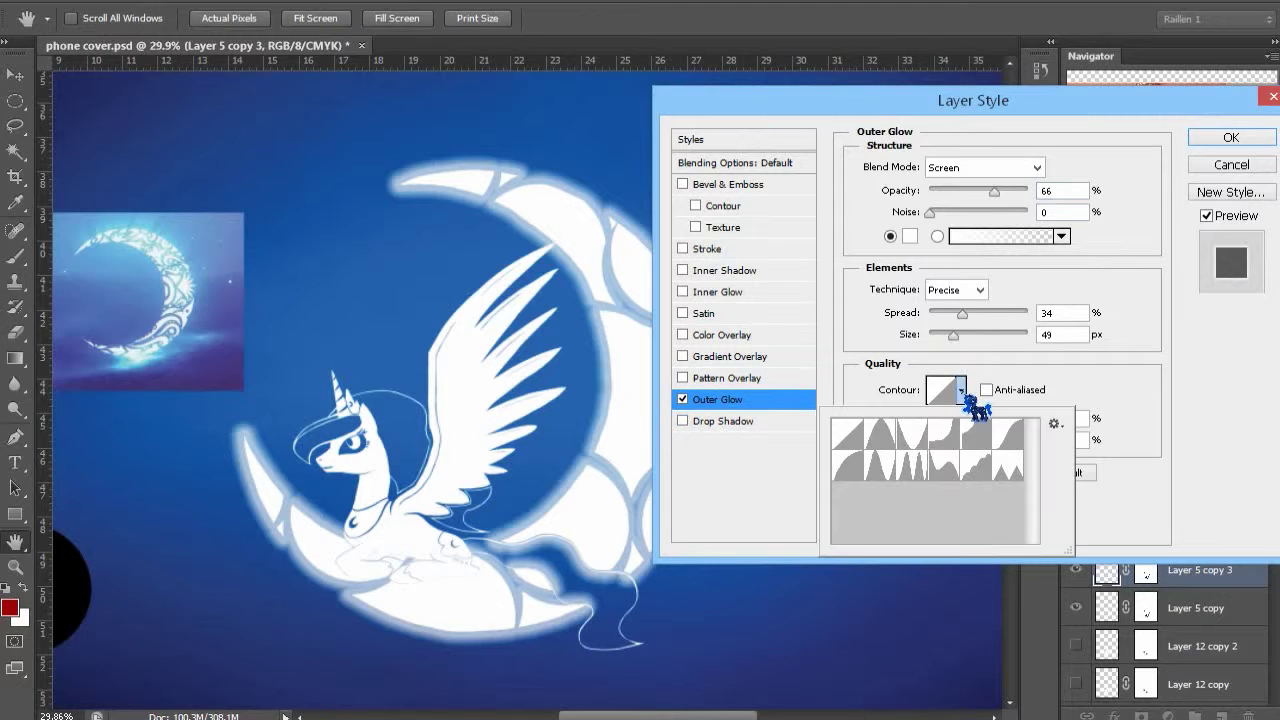
pyautogui.click(942, 434)
pyautogui.click(884, 434)
pyautogui.click(915, 436)
pyautogui.click(976, 436)
pyautogui.click(1008, 440)
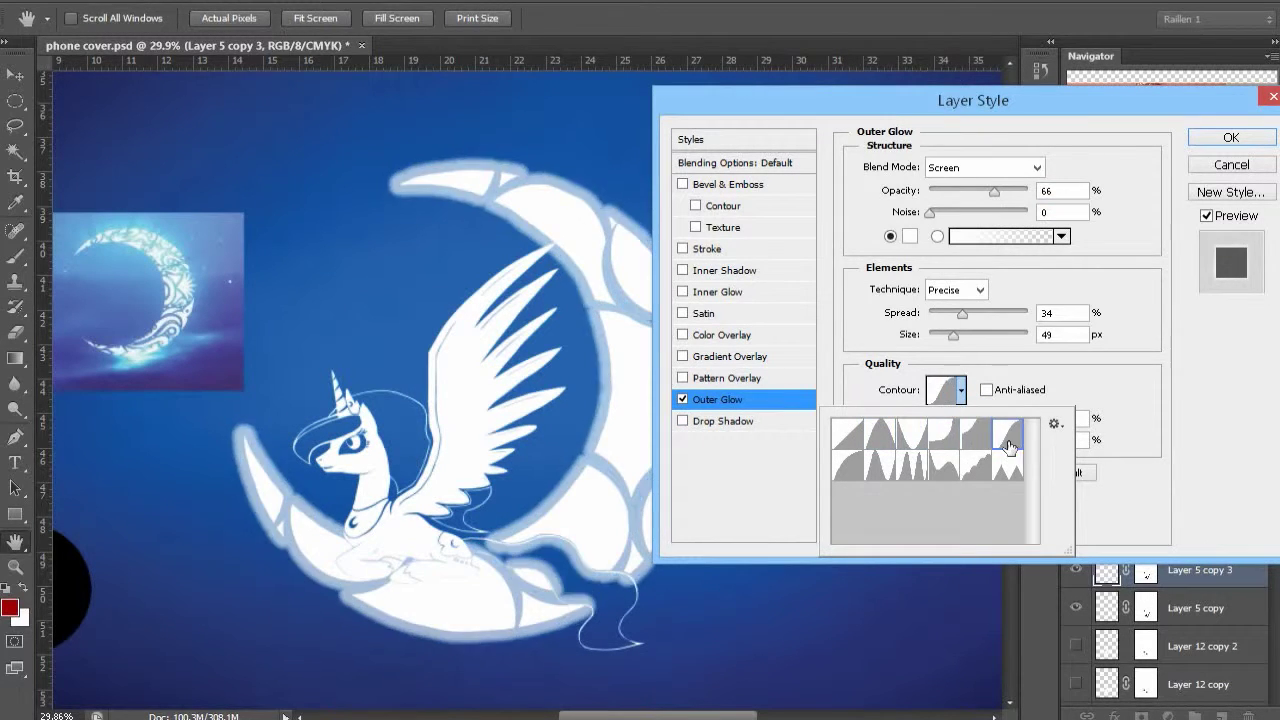
pyautogui.click(1008, 464)
pyautogui.click(910, 466)
pyautogui.click(885, 468)
pyautogui.click(850, 436)
pyautogui.click(983, 398)
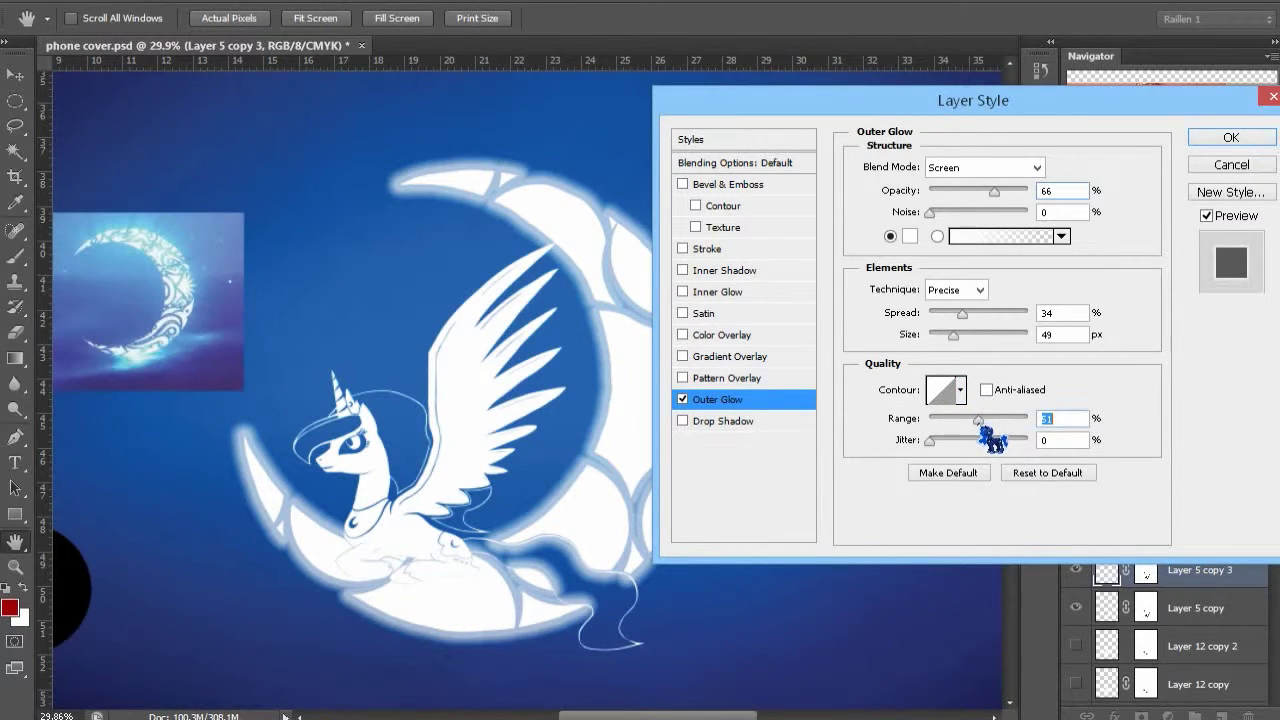
# Try the outer glow in successive blend modes, including Linear Dodge (Add), Divide and Luminosity, and discard the layer style
pyautogui.click(1020, 168)
pyautogui.click(1018, 192)
pyautogui.press('Down')
pyautogui.press('Down')
pyautogui.press('Down')
pyautogui.press('Down')
pyautogui.press('Down')
pyautogui.press('Down')
pyautogui.press('Down')
pyautogui.press('Down')
pyautogui.press('Down')
pyautogui.press('Down')
pyautogui.press('Down')
pyautogui.press('Down')
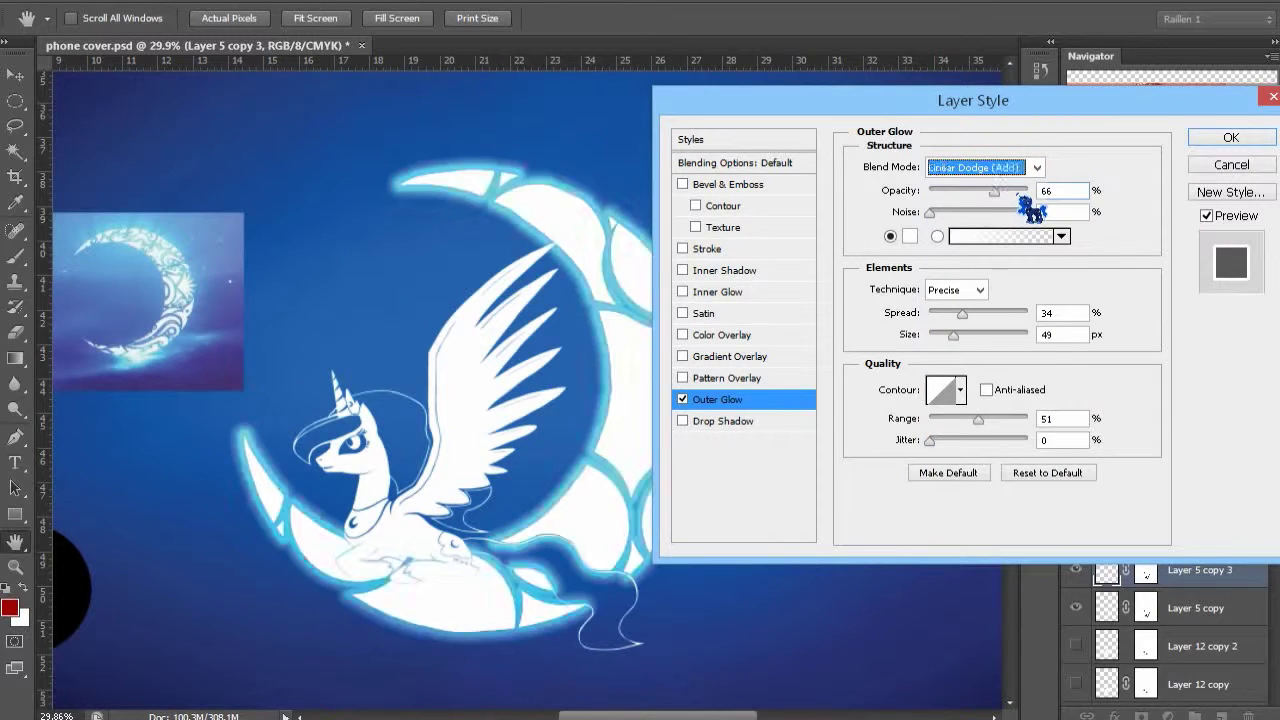
pyautogui.press('Down')
pyautogui.press('Down')
pyautogui.press('Down')
pyautogui.press('Down')
pyautogui.press('Down')
pyautogui.press('Down')
pyautogui.press('Down')
pyautogui.press('Down')
pyautogui.press('Down')
pyautogui.press('Down')
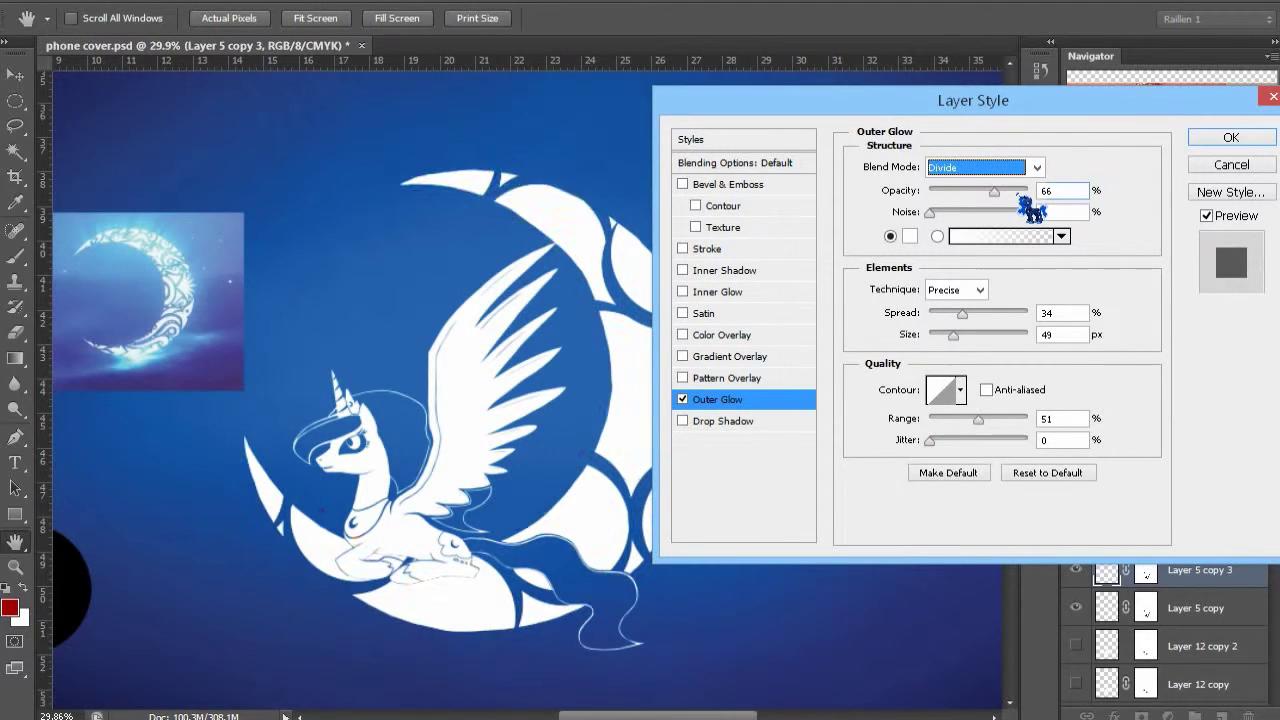
pyautogui.press('Down')
pyautogui.press('Down')
pyautogui.press('Down')
pyautogui.press('Down')
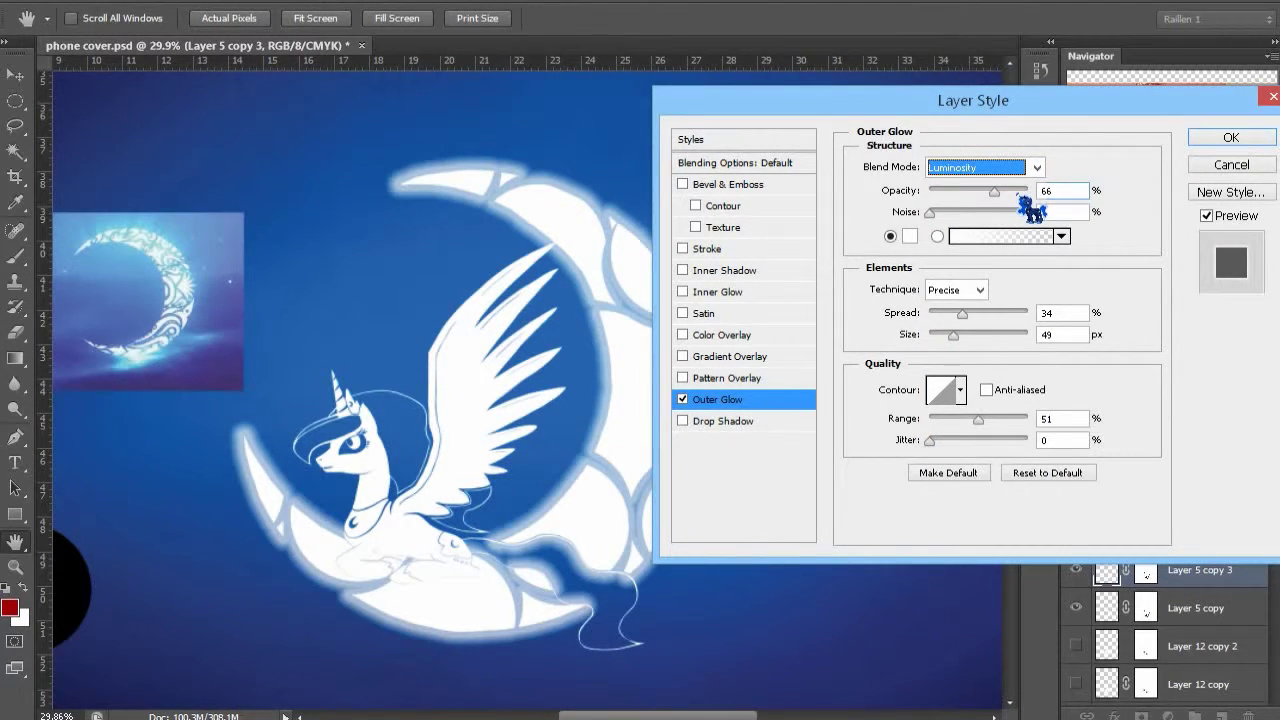
pyautogui.press('Escape')
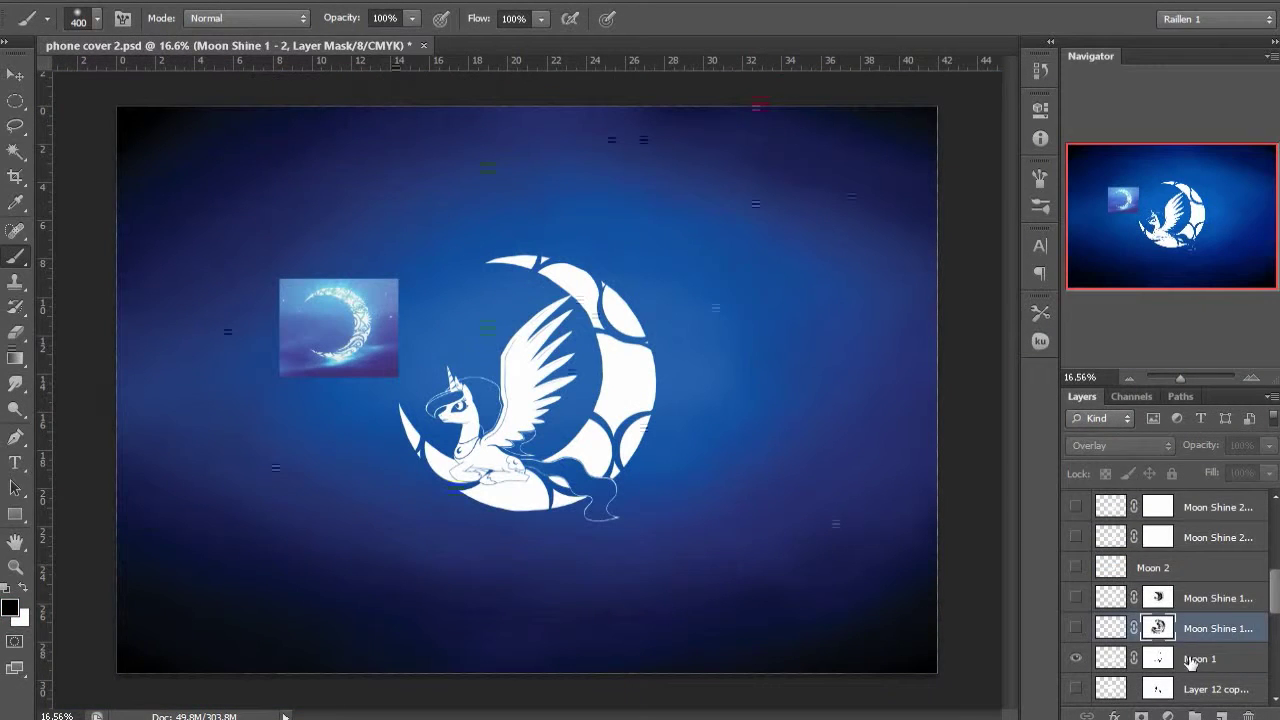
# In phone cover 2.psd, duplicate the Moon 1 layer and set the copy's blend mode to Overlay
pyautogui.click(1192, 660)
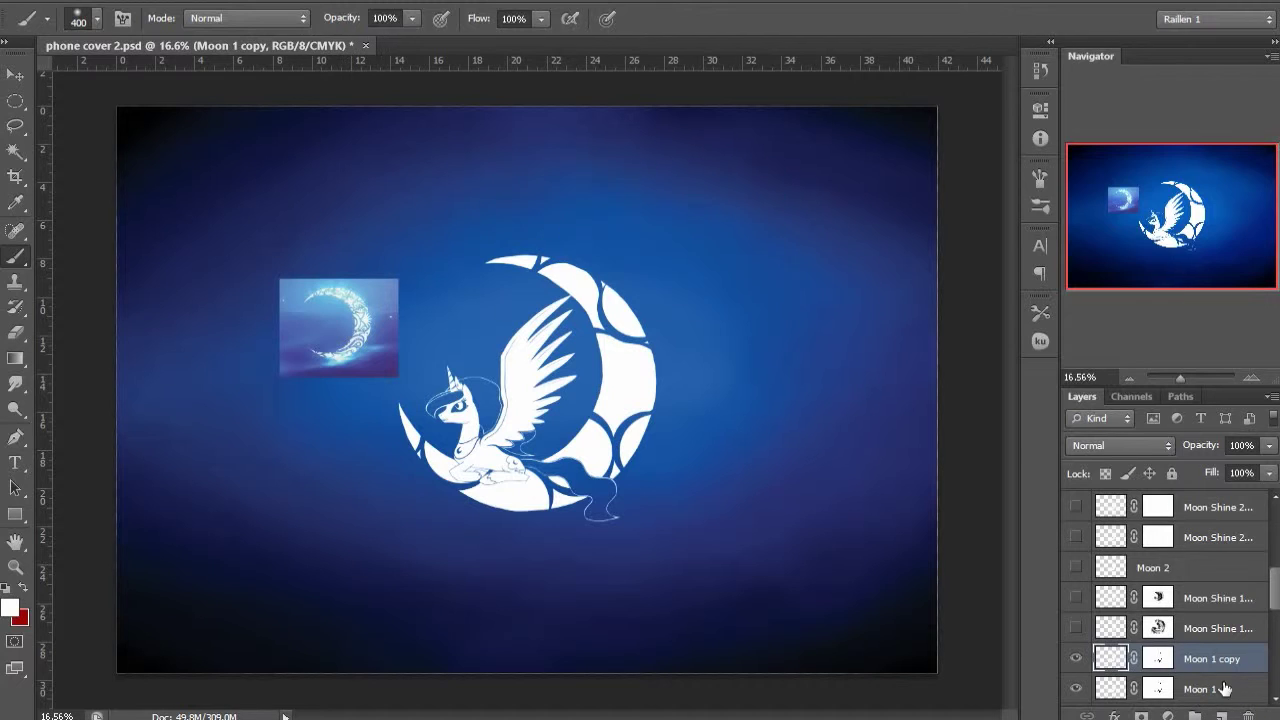
pyautogui.click(1120, 446)
pyautogui.click(1108, 208)
# Apply a Radial Blur filter to the Moon 1 copy layer
pyautogui.hotkey('ctrl', 'f')
pyautogui.click(812, 250)
pyautogui.click(318, 2)
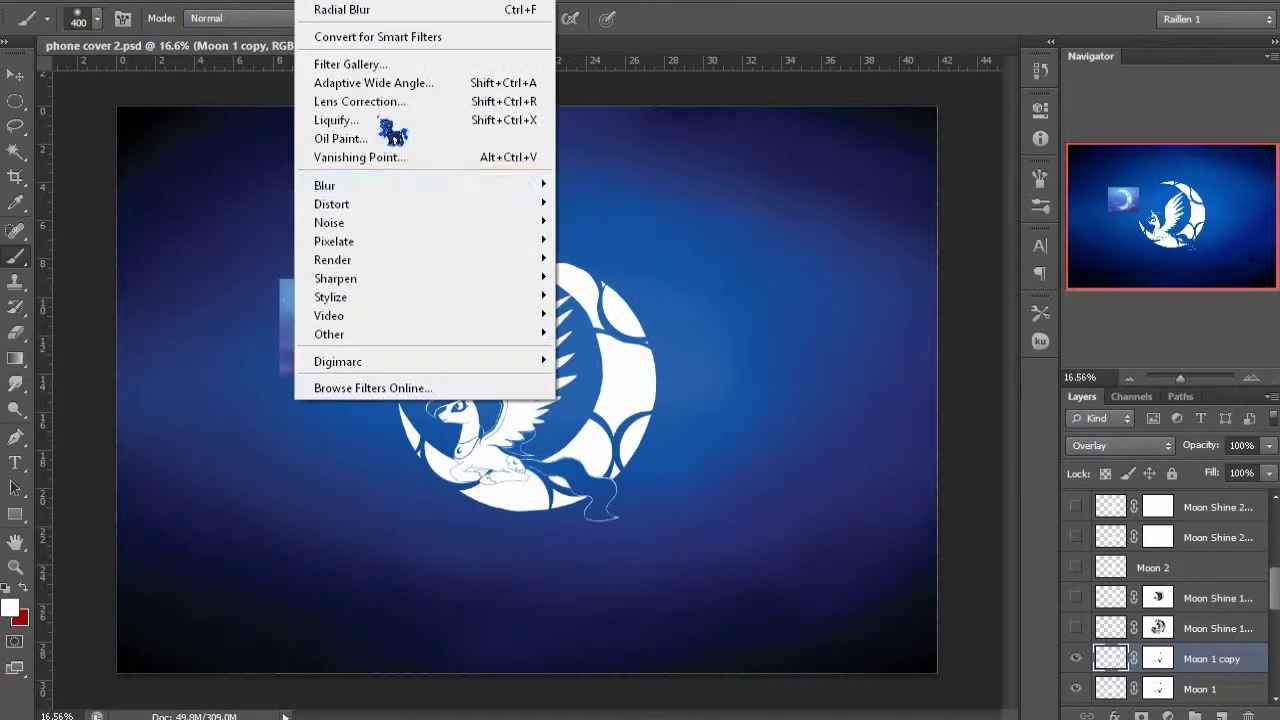
pyautogui.moveTo(340, 183)
pyautogui.click(215, 361)
pyautogui.click(910, 157)
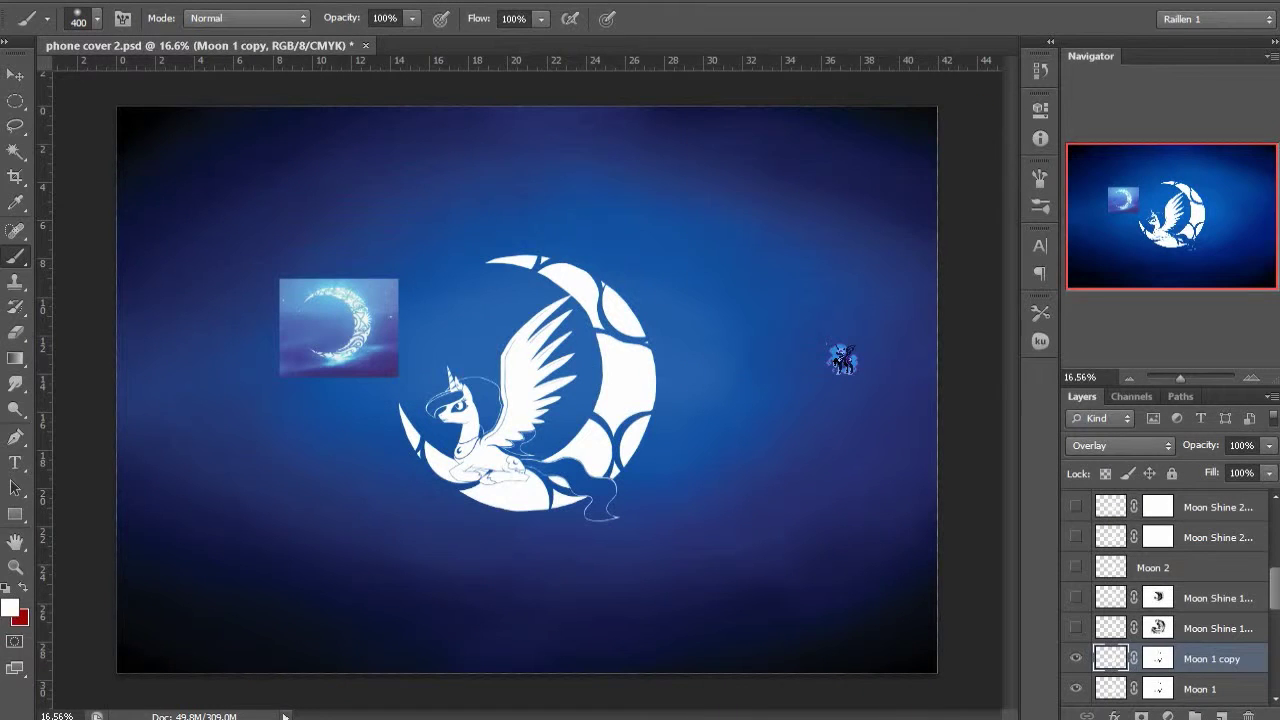